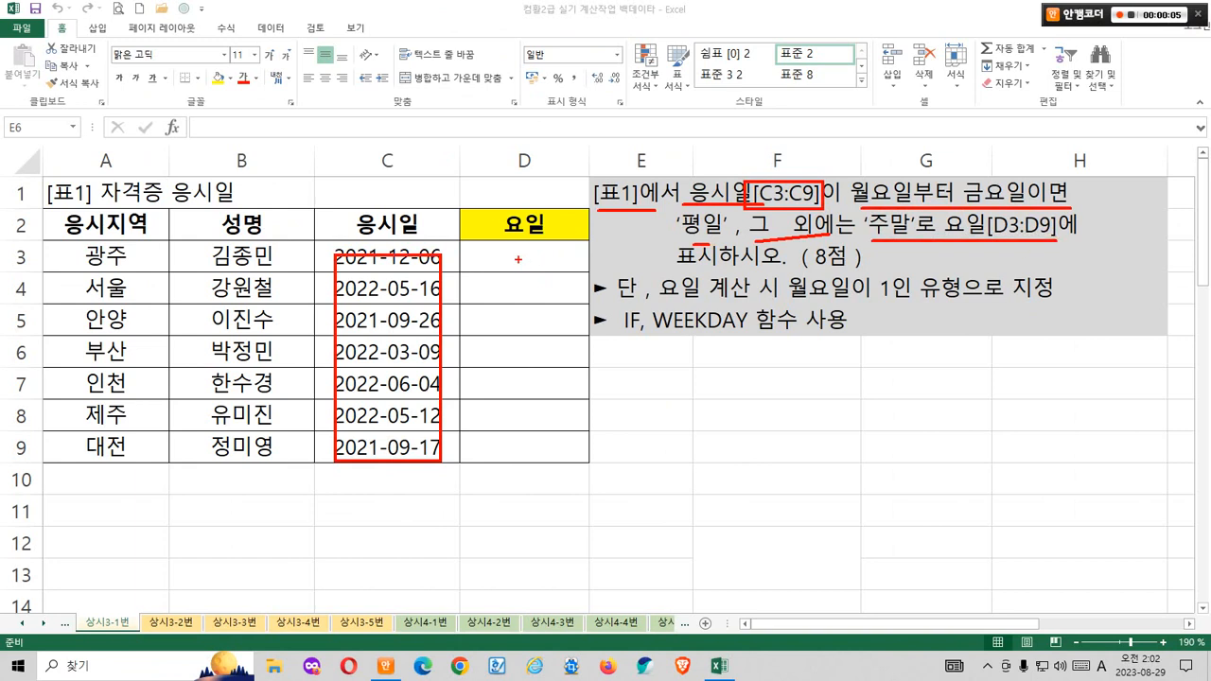
left_click_drag(517, 260, 639, 364)
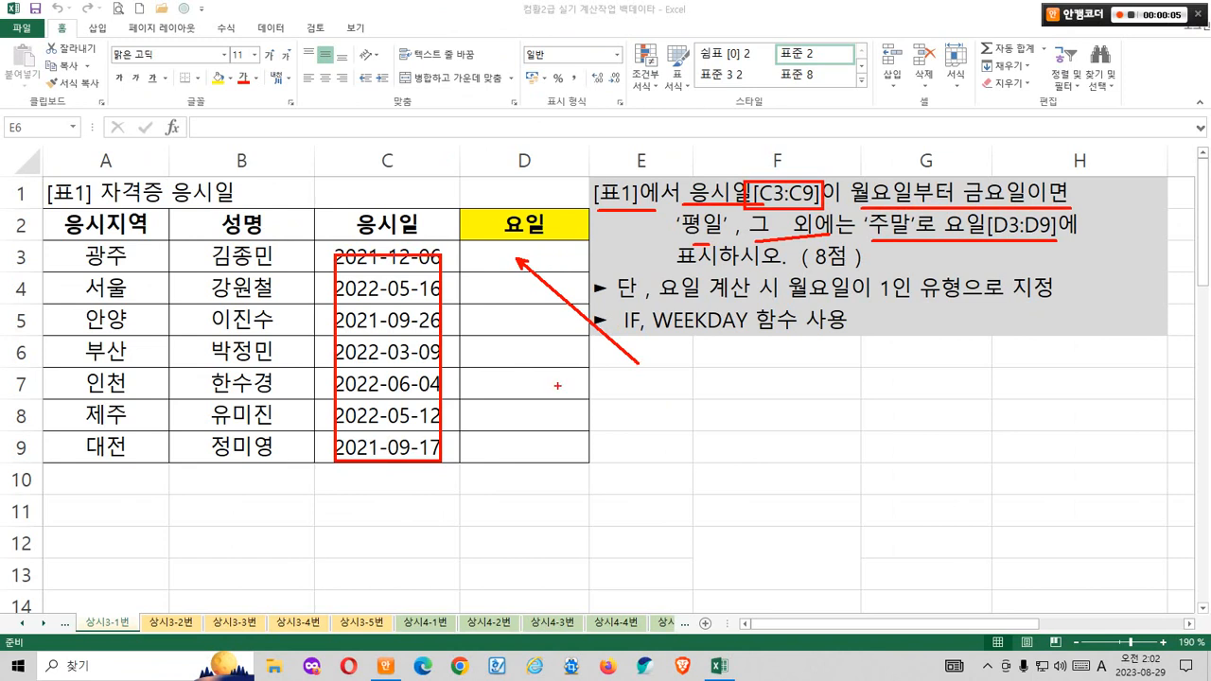
left_click_drag(557, 386, 622, 381)
mouse_move(885, 237)
left_mouse_down()
mouse_move(919, 228)
mouse_move(901, 231)
left_mouse_up()
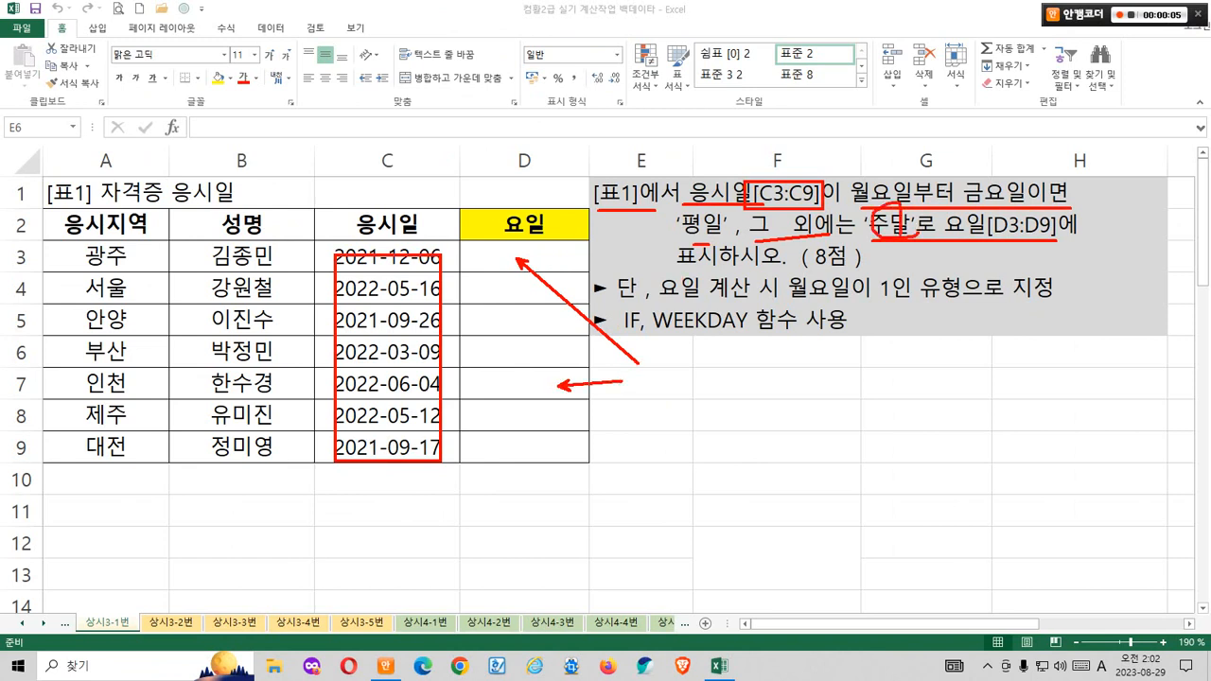
left_click_drag(666, 303, 1039, 301)
mouse_move(644, 330)
left_mouse_down()
mouse_move(636, 339)
mouse_move(744, 312)
mouse_move(662, 335)
left_mouse_up()
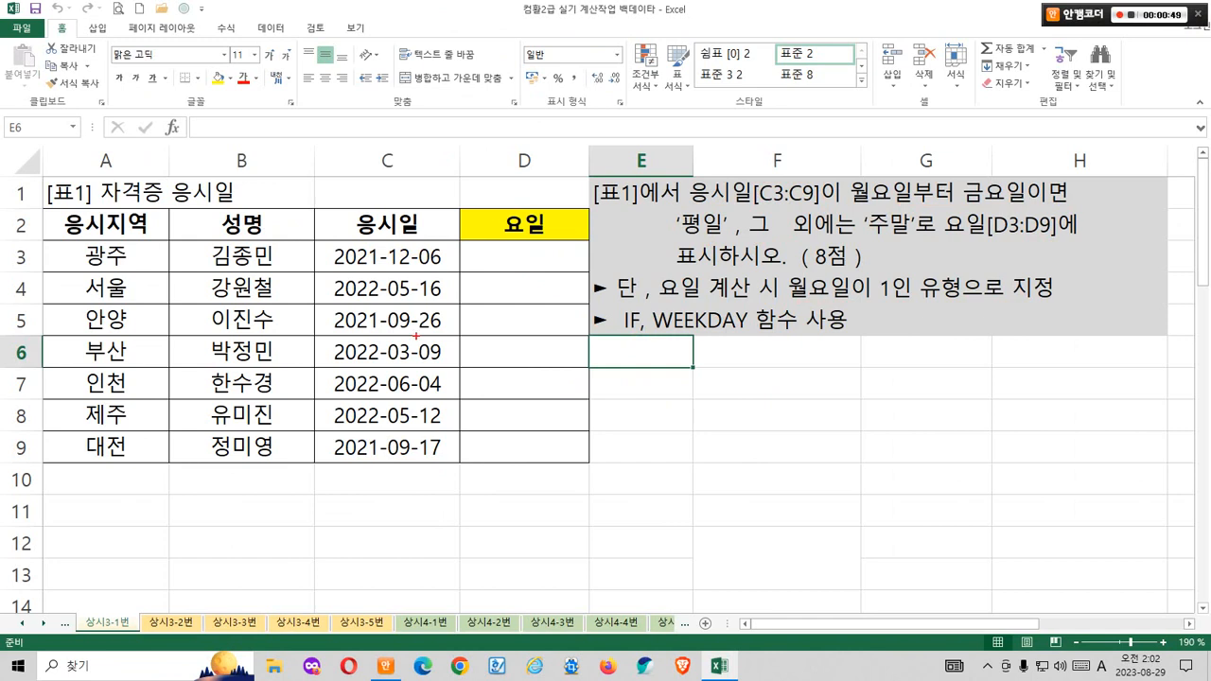
left_click_drag(322, 238, 455, 270)
mouse_move(640, 347)
left_mouse_down()
mouse_move(605, 318)
mouse_move(637, 309)
mouse_move(754, 335)
left_mouse_up()
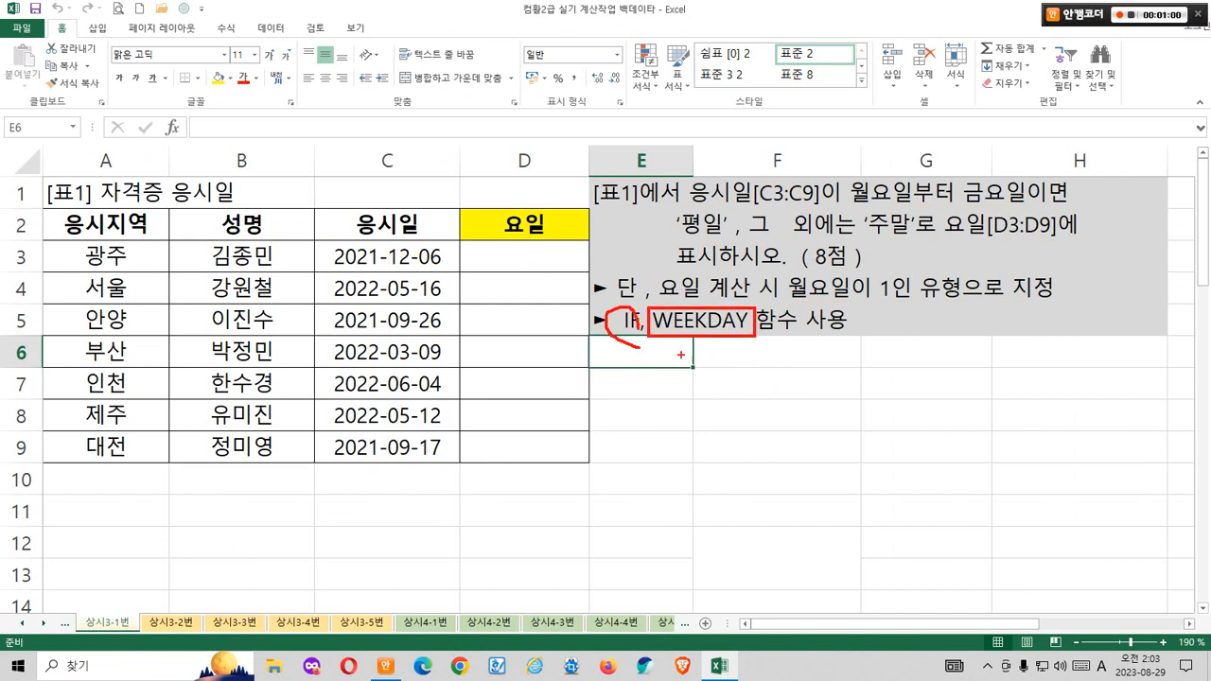
left_click_drag(616, 319, 668, 299)
mouse_move(603, 287)
left_mouse_down()
mouse_move(609, 297)
mouse_move(619, 281)
left_mouse_up()
mouse_move(654, 397)
left_mouse_down()
mouse_move(668, 402)
mouse_move(663, 429)
mouse_move(683, 427)
left_mouse_up()
left_click_drag(750, 396, 727, 439)
left_click(744, 436)
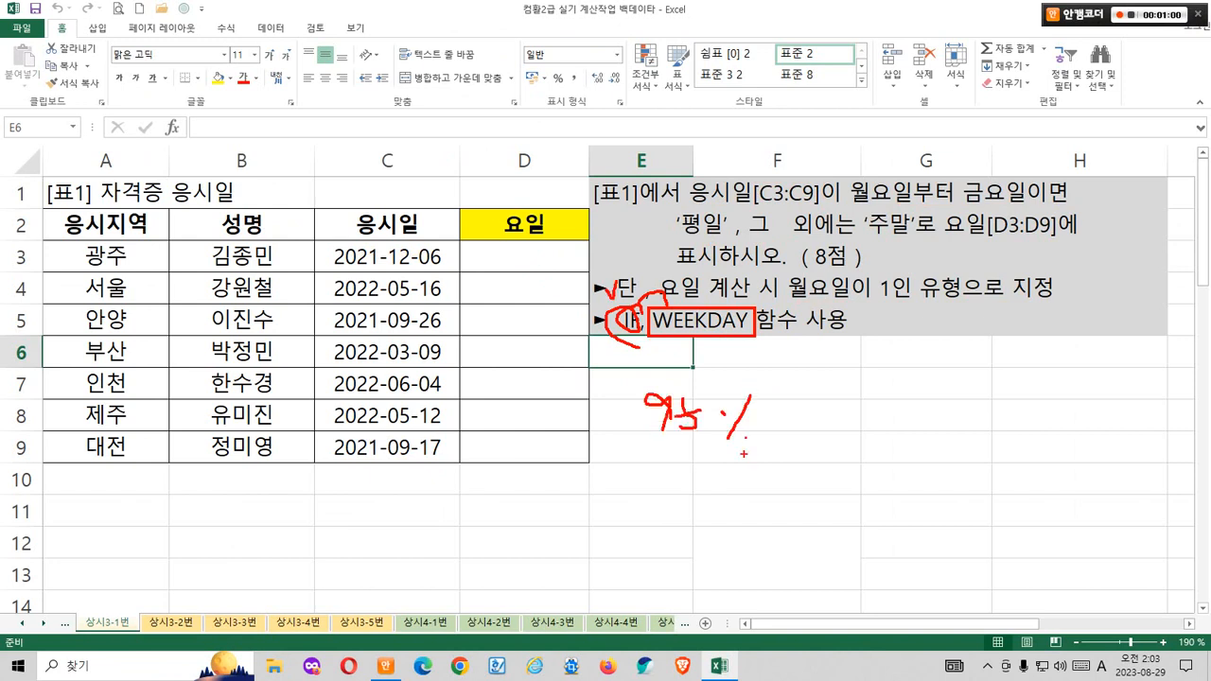
left_click_drag(731, 297, 751, 285)
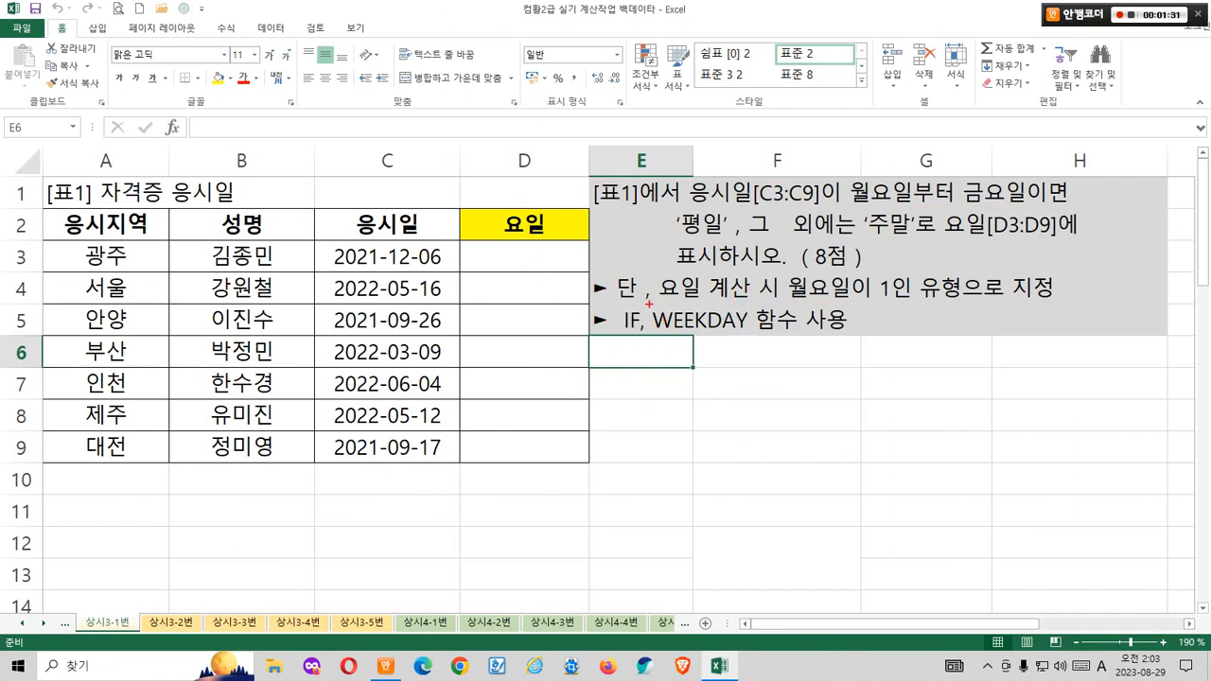
mouse_move(647, 303)
left_mouse_down()
mouse_move(755, 339)
mouse_move(734, 283)
left_mouse_up()
Step: Start inserting a function in cell E9 and choose WEEKDAY from the complete list of functions
left_click(640, 446)
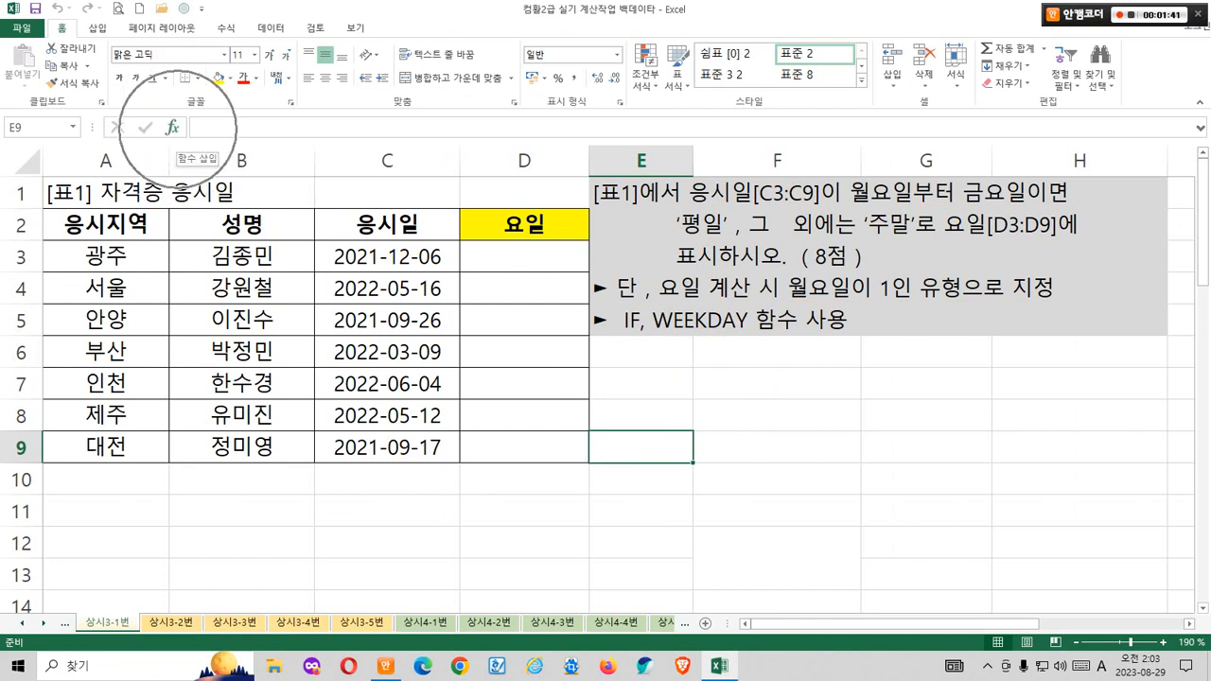
left_click(171, 127)
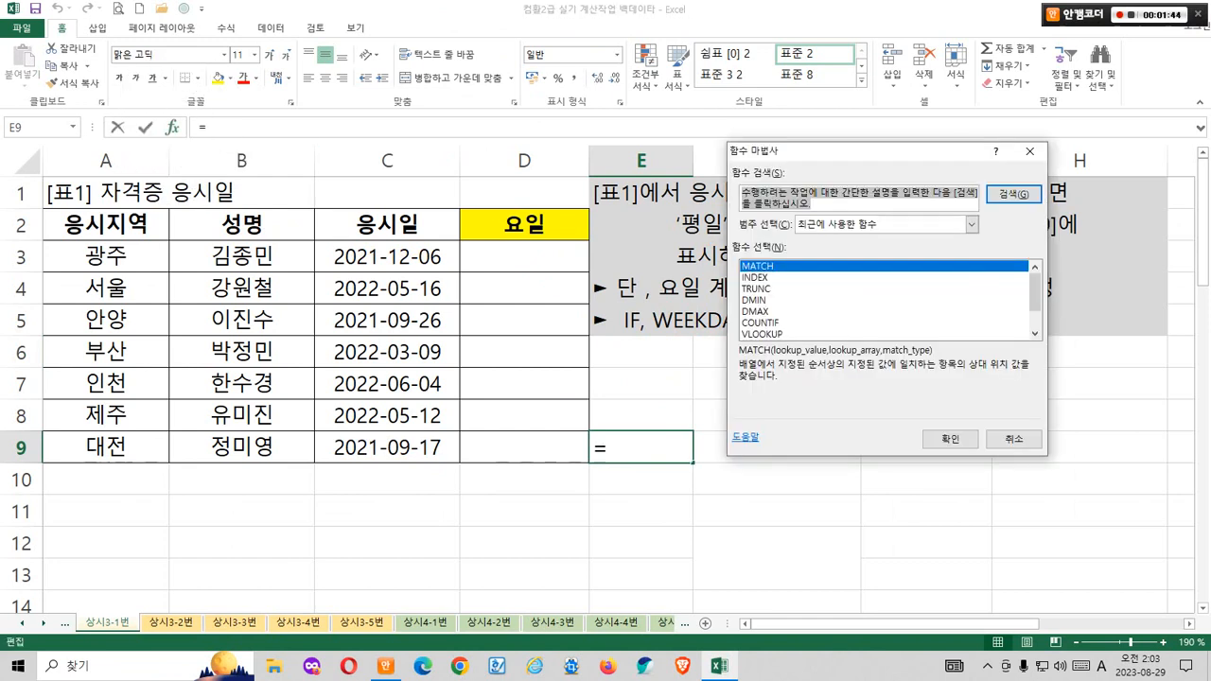
left_click(971, 224)
left_click(826, 251)
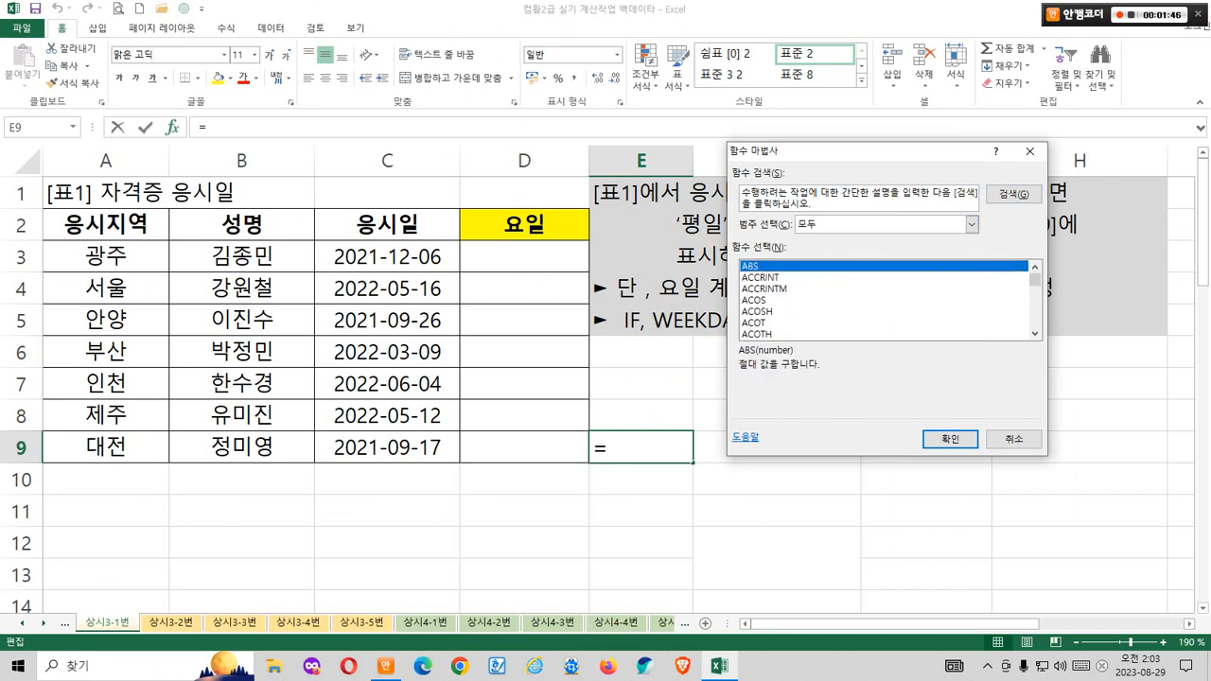
left_click(813, 311)
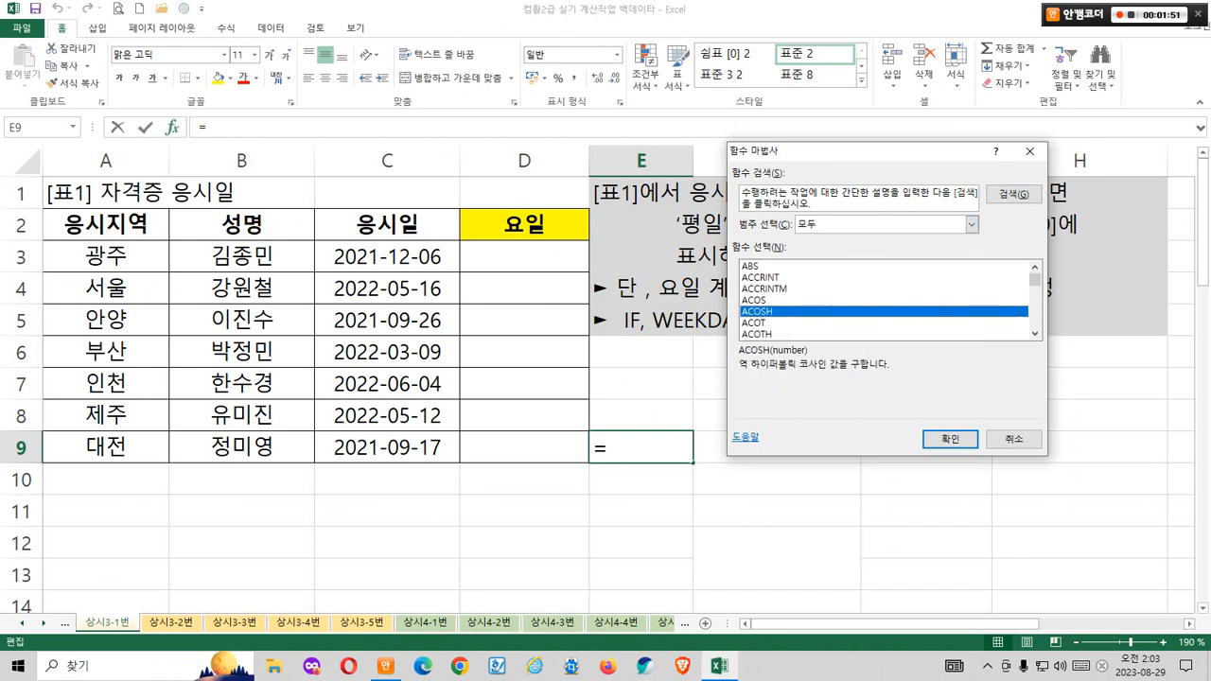
key("w")
scroll(883, 301, "down", 1)
left_click(762, 311)
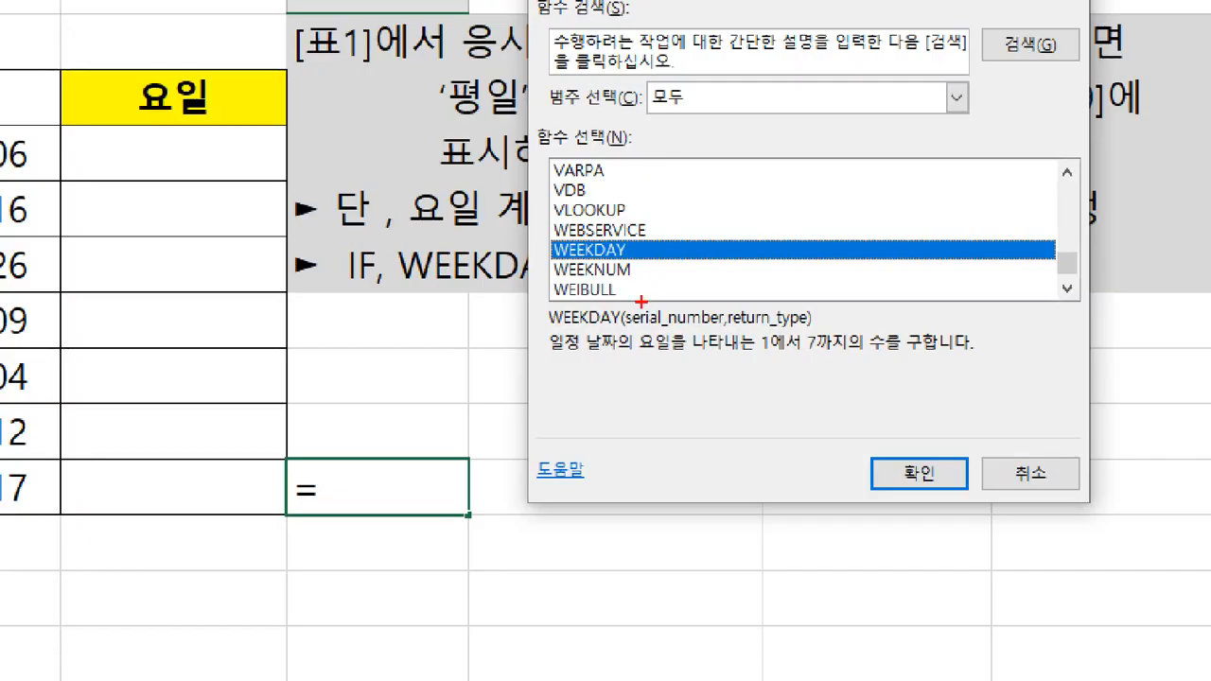
left_click_drag(543, 234, 654, 257)
left_click_drag(552, 357, 633, 359)
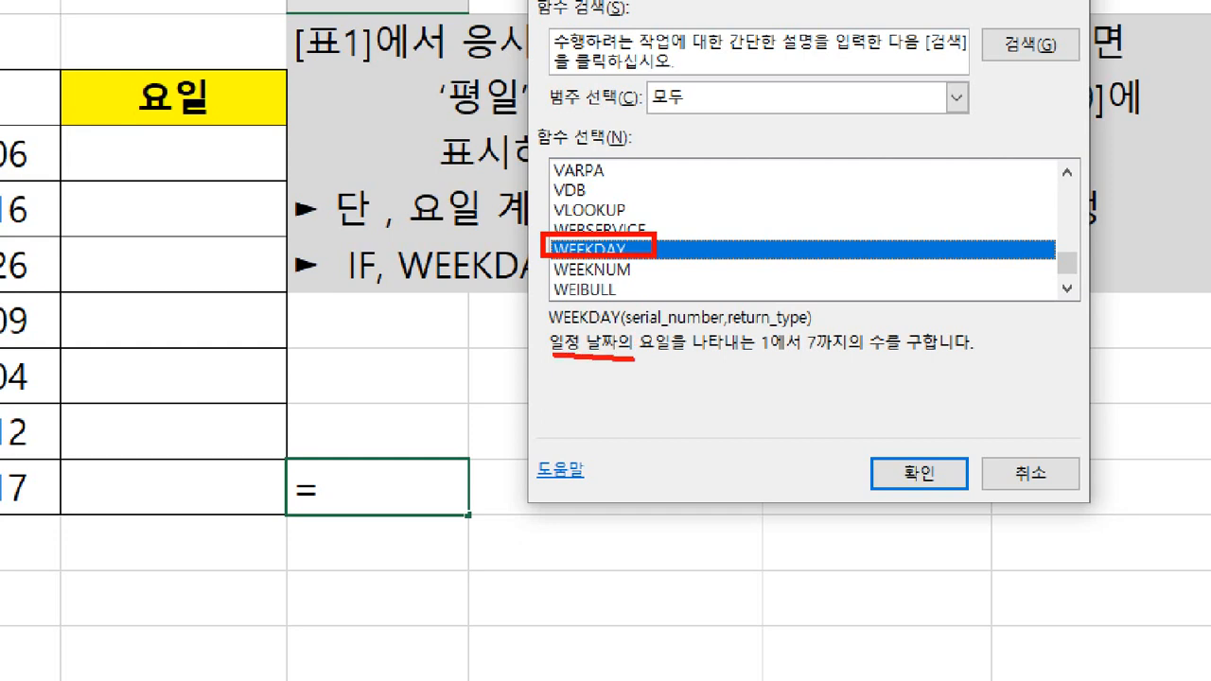
mouse_move(235, 452)
left_mouse_down()
mouse_move(182, 408)
mouse_move(270, 440)
left_mouse_up()
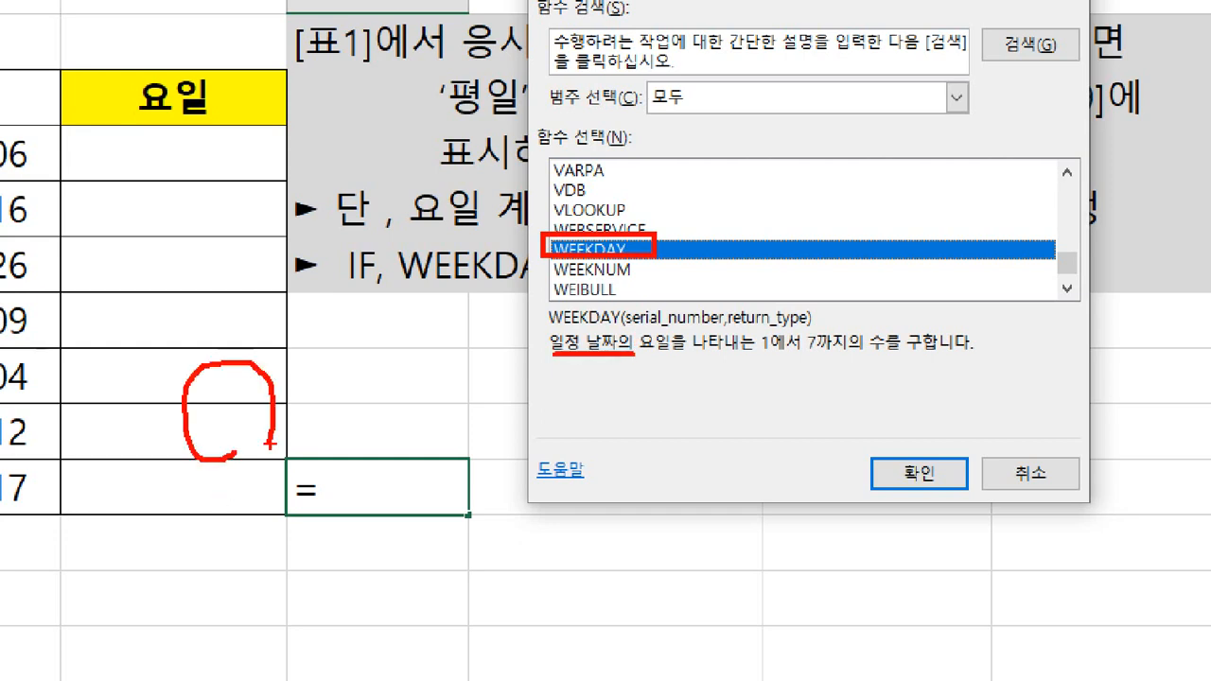
mouse_move(675, 373)
left_mouse_down()
mouse_move(644, 368)
mouse_move(669, 313)
mouse_move(675, 384)
left_mouse_up()
left_click_drag(753, 367, 884, 366)
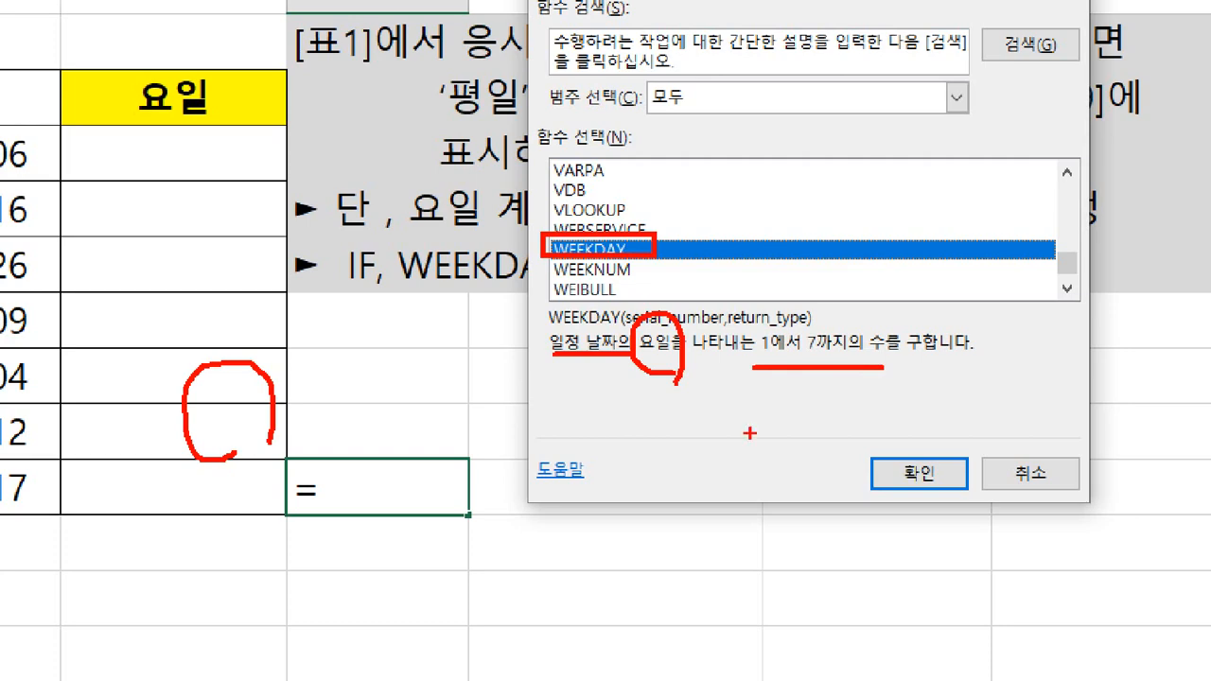
key("Escape")
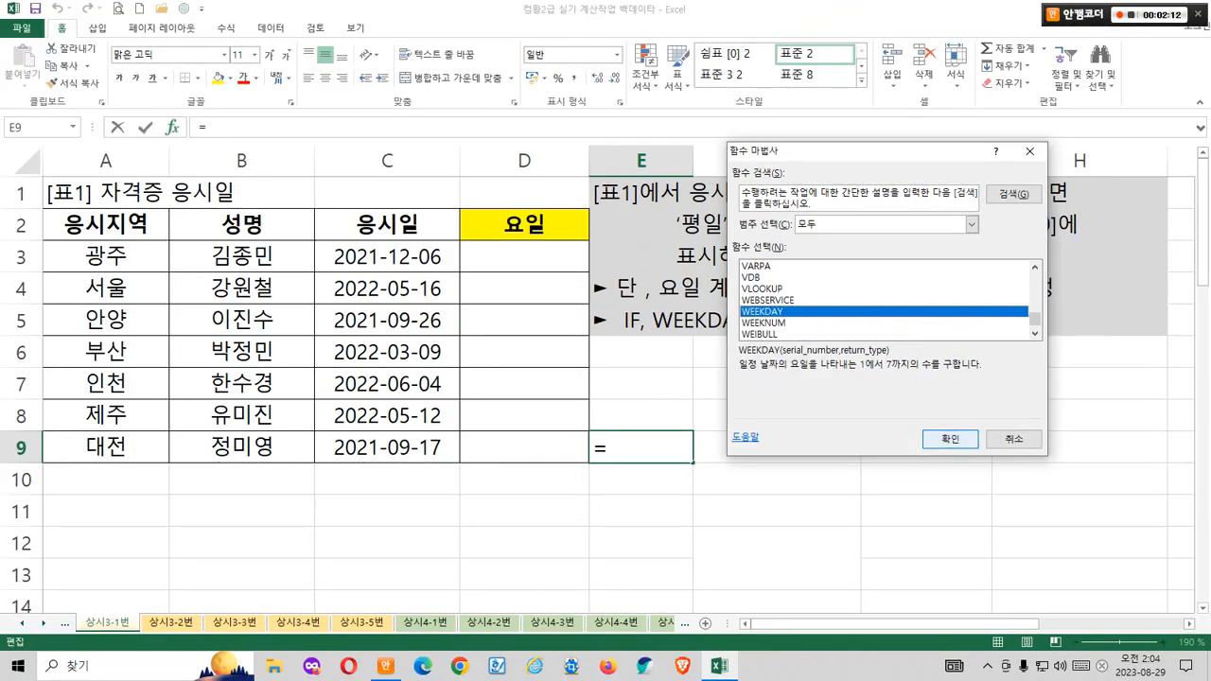
Step: Confirm the WEEKDAY function for E9 and set its Serial_number argument to the exam date in C9
left_click(950, 438)
left_click_drag(852, 194, 846, 343)
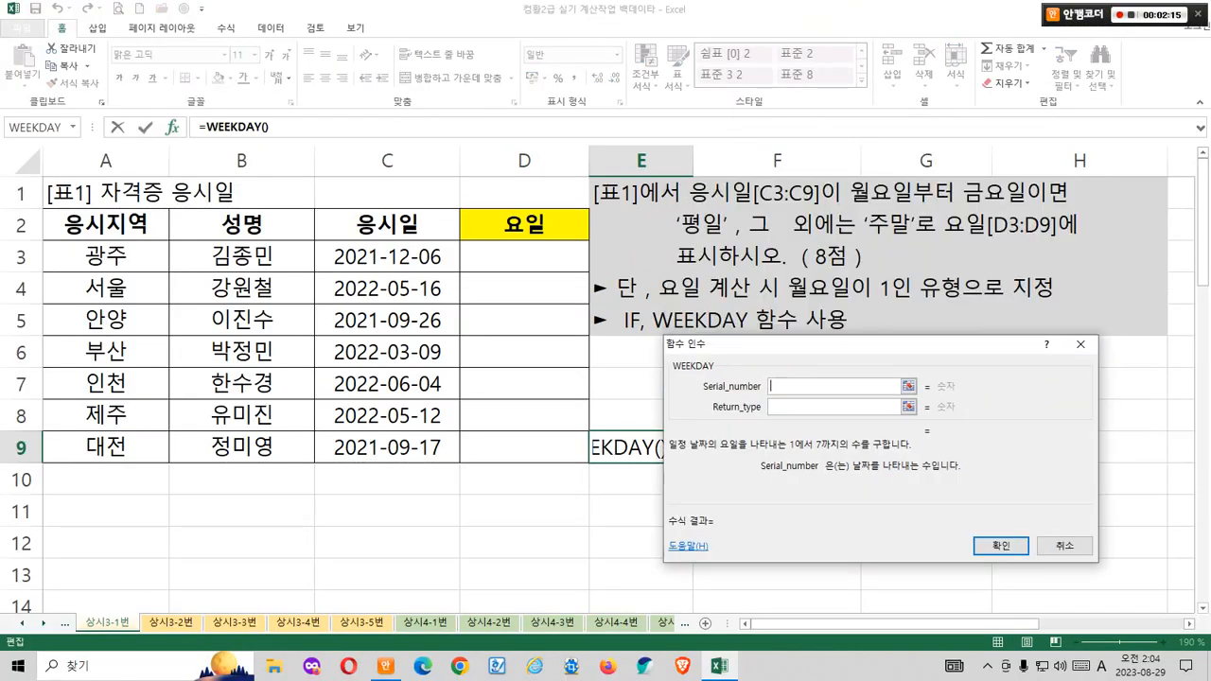
key("ctrl+1")
left_click(691, 358)
mouse_move(665, 334)
left_mouse_down()
mouse_move(652, 333)
mouse_move(670, 490)
left_mouse_up()
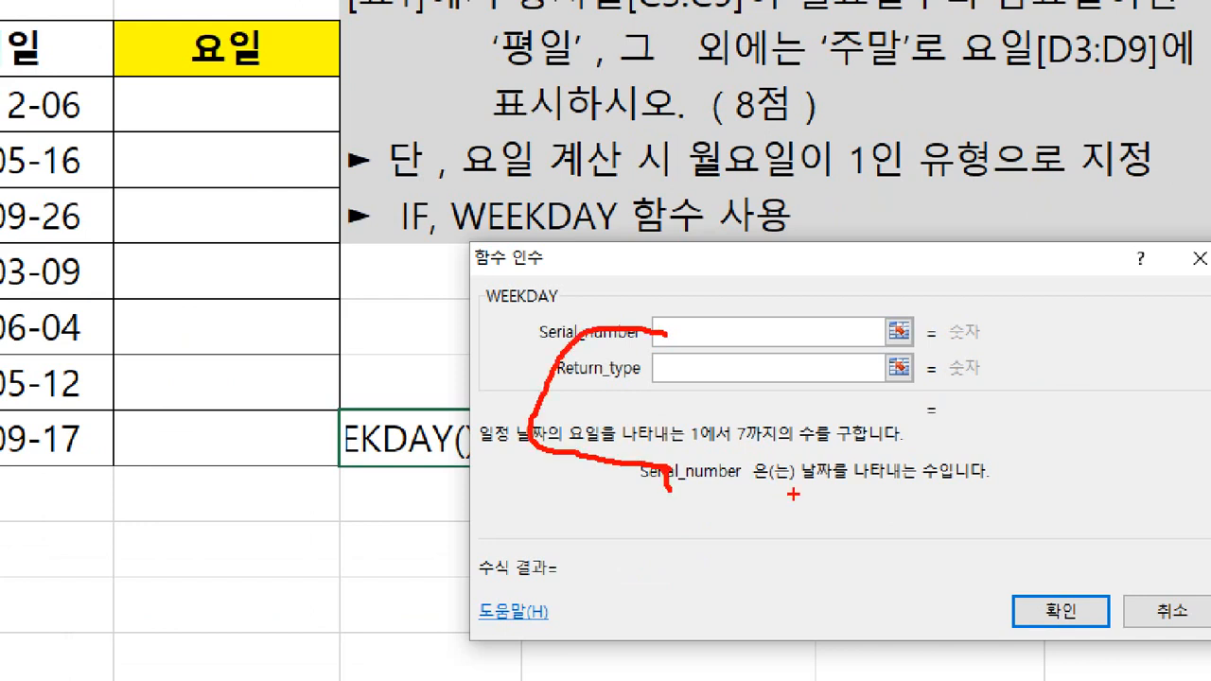
left_click_drag(792, 494, 1003, 491)
key("Escape")
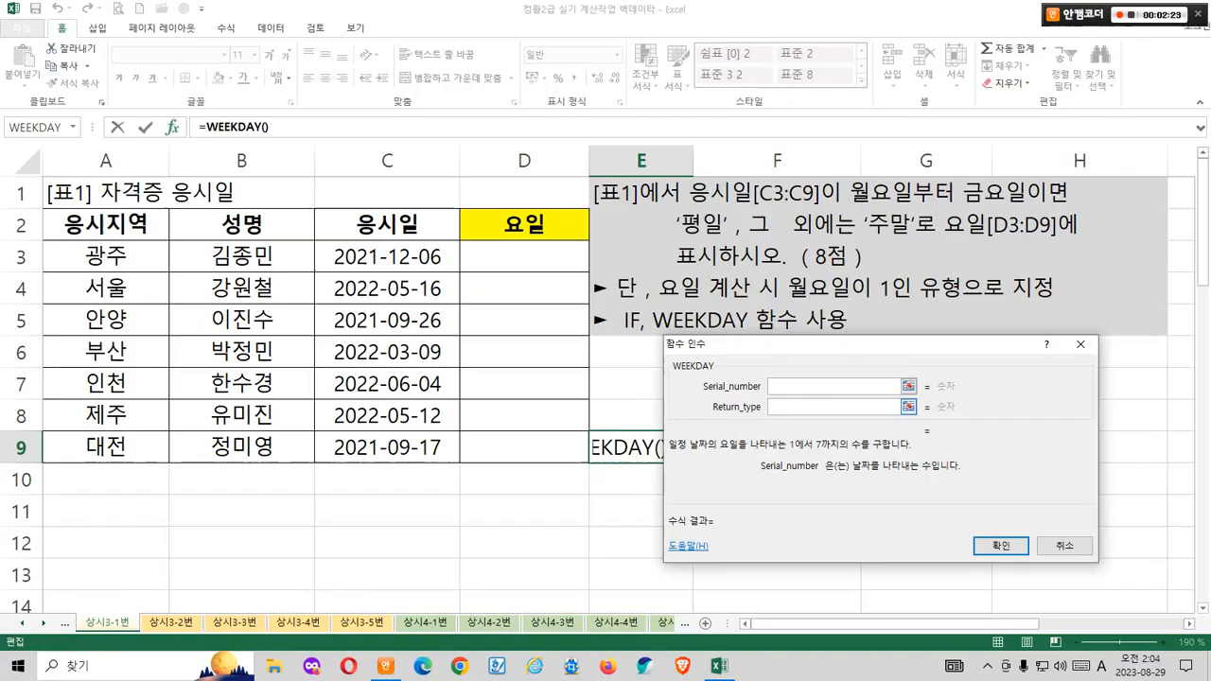
left_click_drag(870, 345, 901, 346)
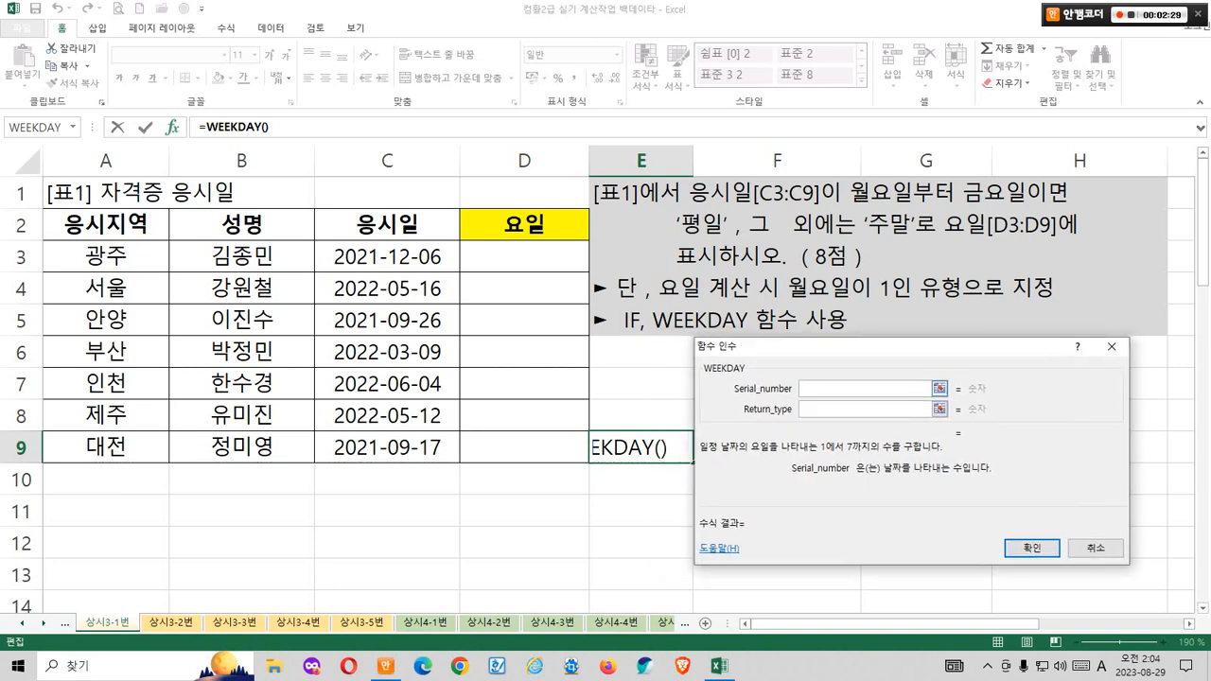
left_click(407, 454)
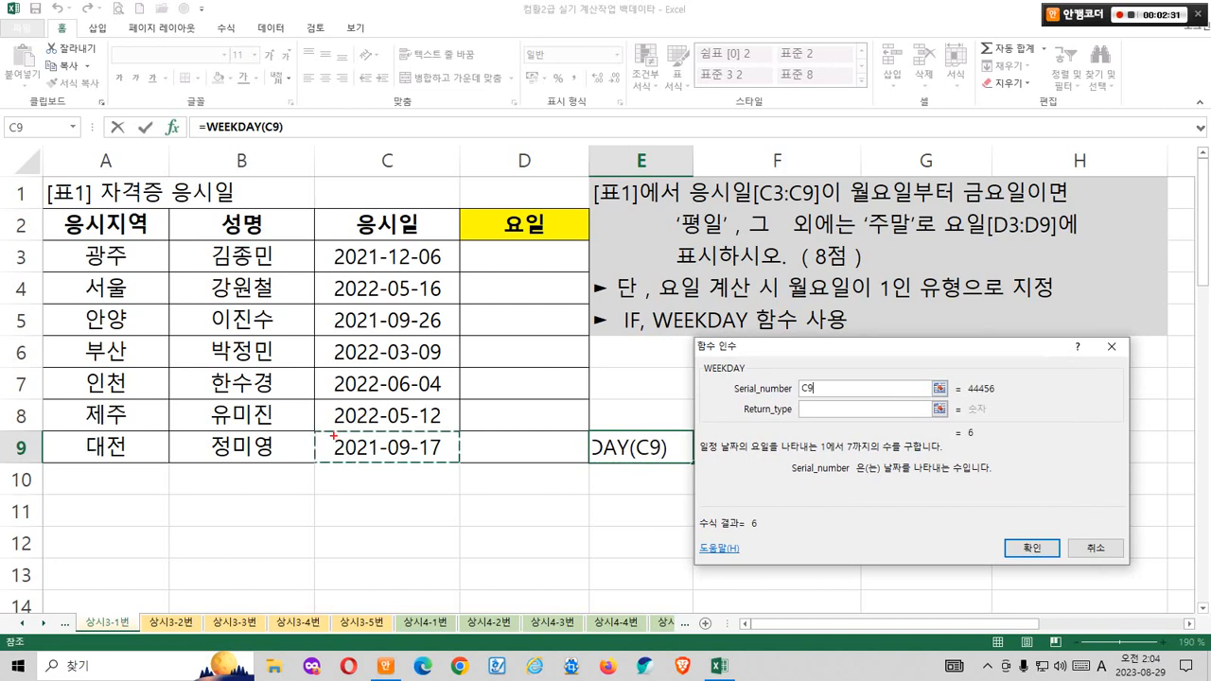
left_click_drag(327, 432, 452, 465)
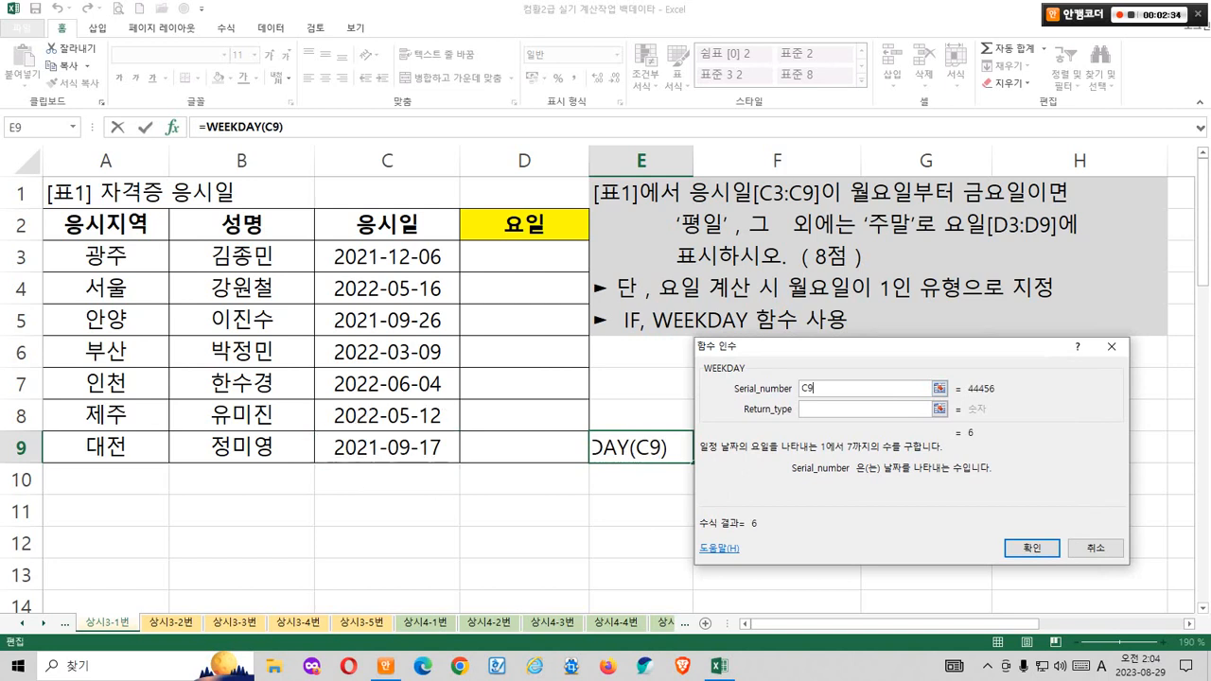
key("Tab")
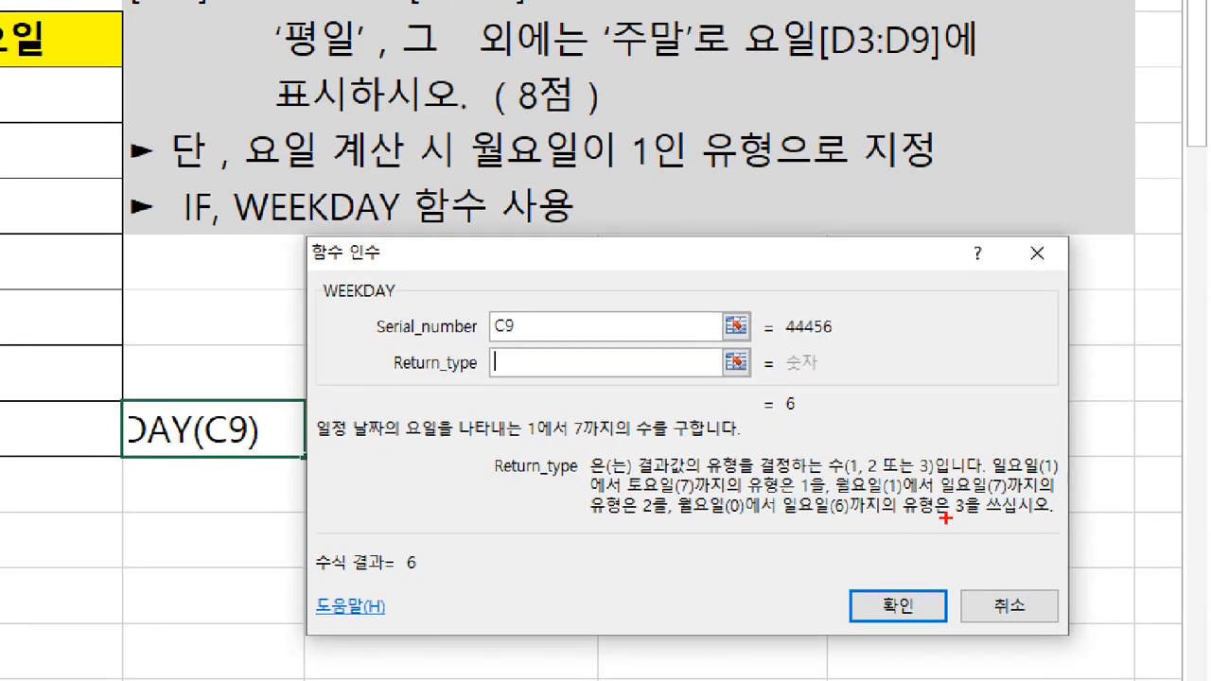
left_click_drag(647, 473, 934, 476)
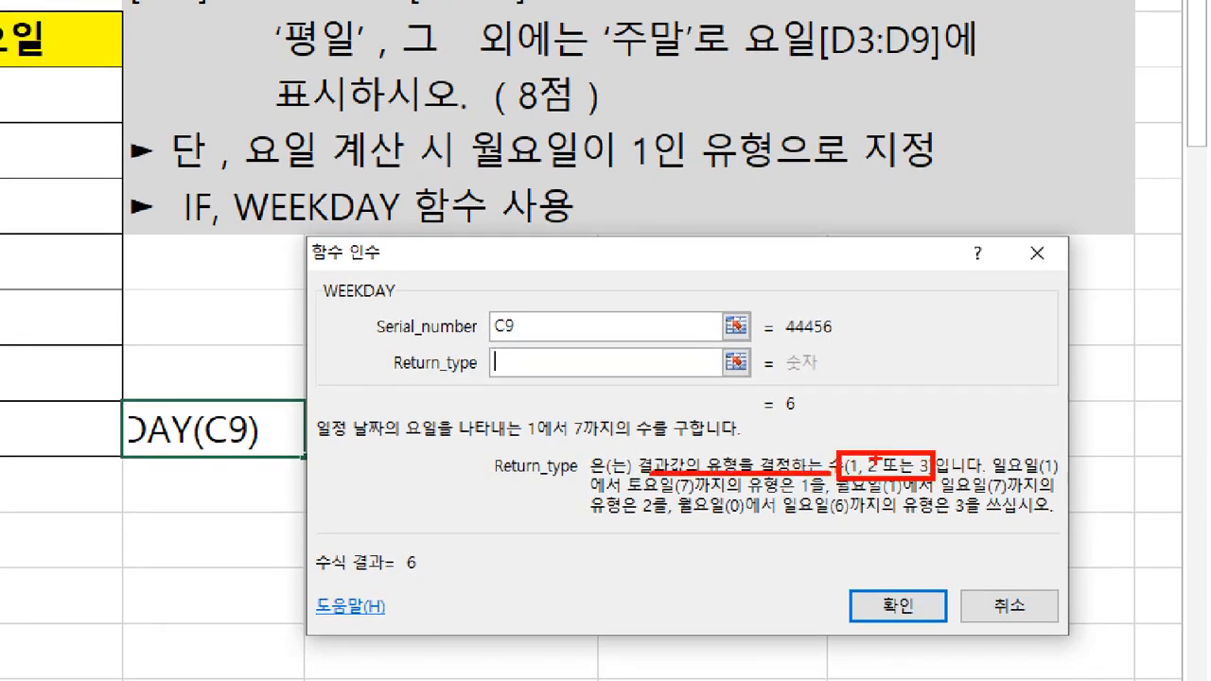
left_click_drag(762, 326, 700, 383)
mouse_move(726, 236)
left_mouse_down()
mouse_move(722, 281)
mouse_move(797, 276)
left_mouse_up()
left_click_drag(810, 229, 810, 279)
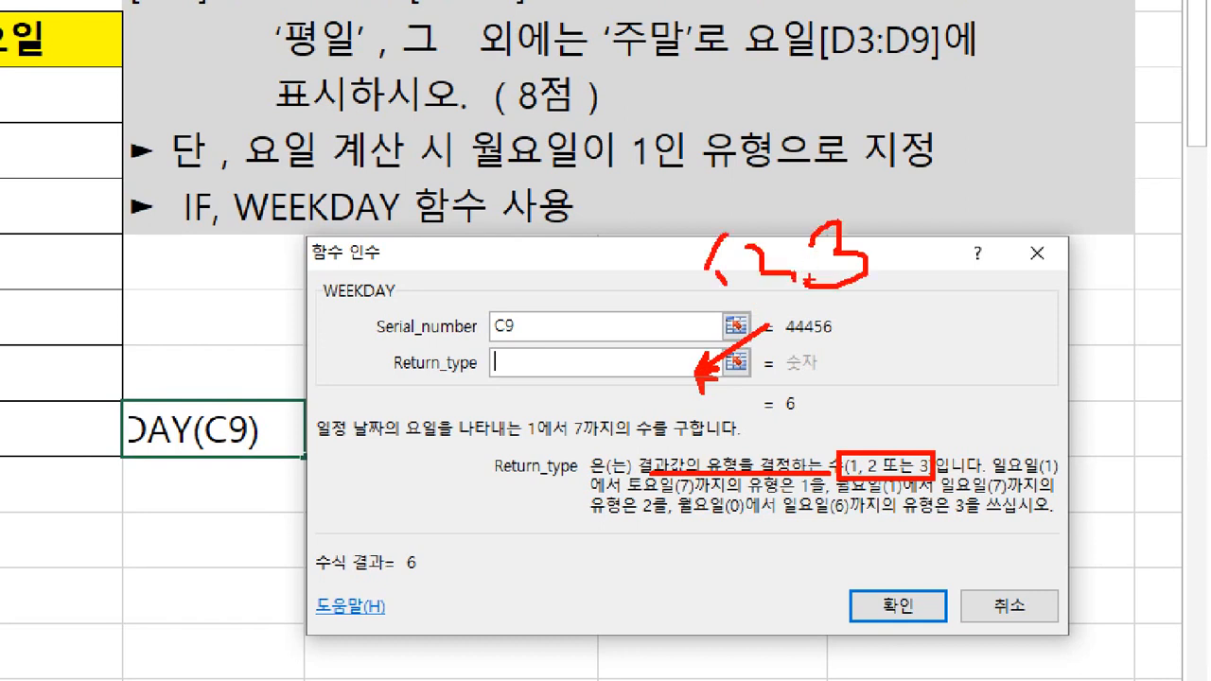
mouse_move(259, 177)
left_mouse_down()
mouse_move(645, 172)
mouse_move(679, 182)
mouse_move(699, 90)
mouse_move(704, 196)
left_mouse_up()
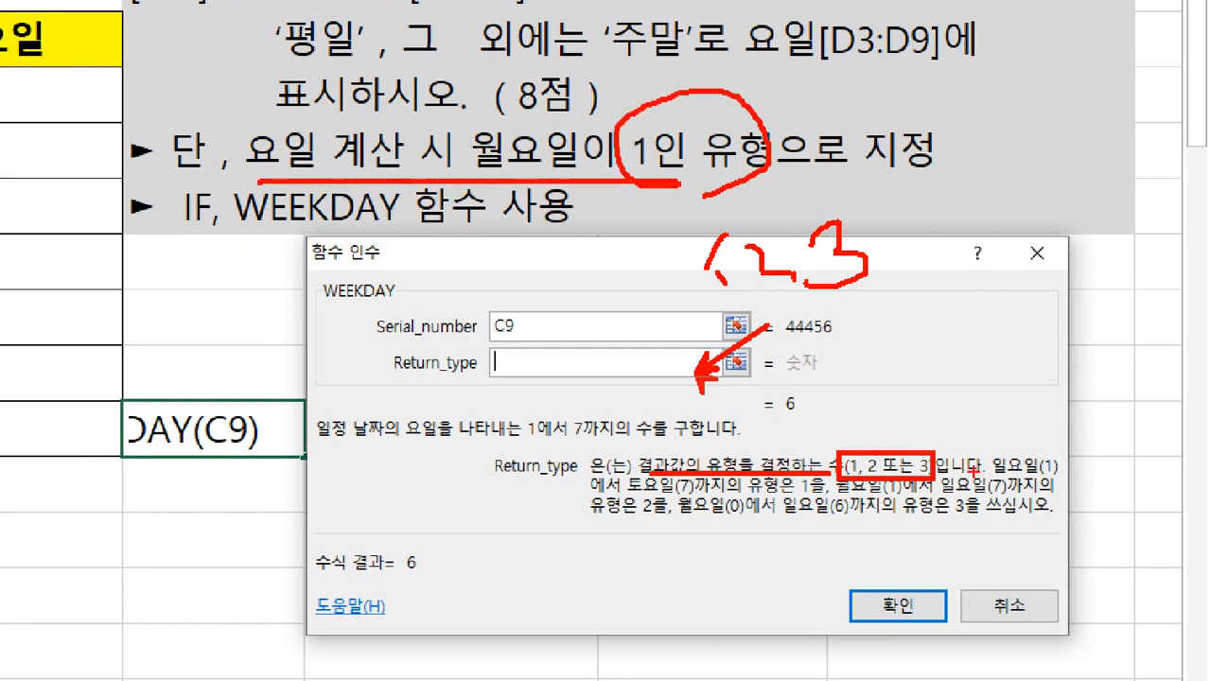
left_click_drag(994, 475, 1058, 472)
mouse_move(594, 500)
left_mouse_down()
mouse_move(797, 497)
mouse_move(787, 479)
mouse_move(800, 488)
left_mouse_up()
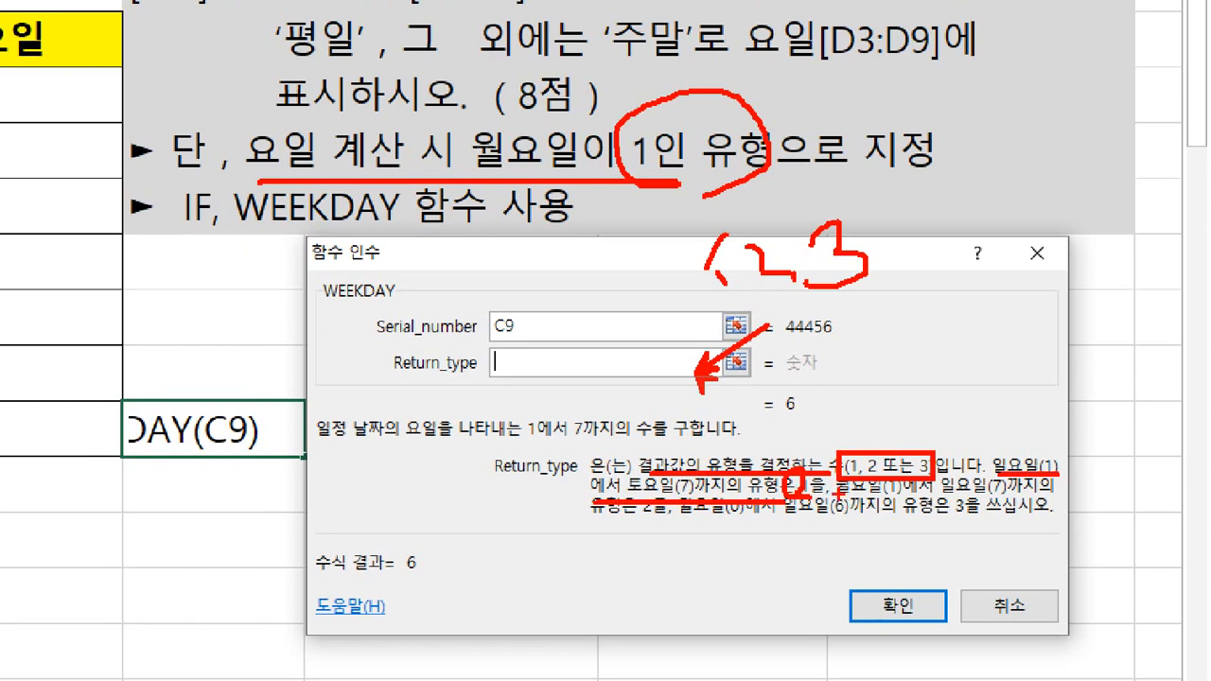
left_click_drag(831, 494, 1033, 491)
left_click_drag(837, 493, 1065, 493)
left_click_drag(594, 532, 869, 519)
left_click_drag(967, 489, 965, 531)
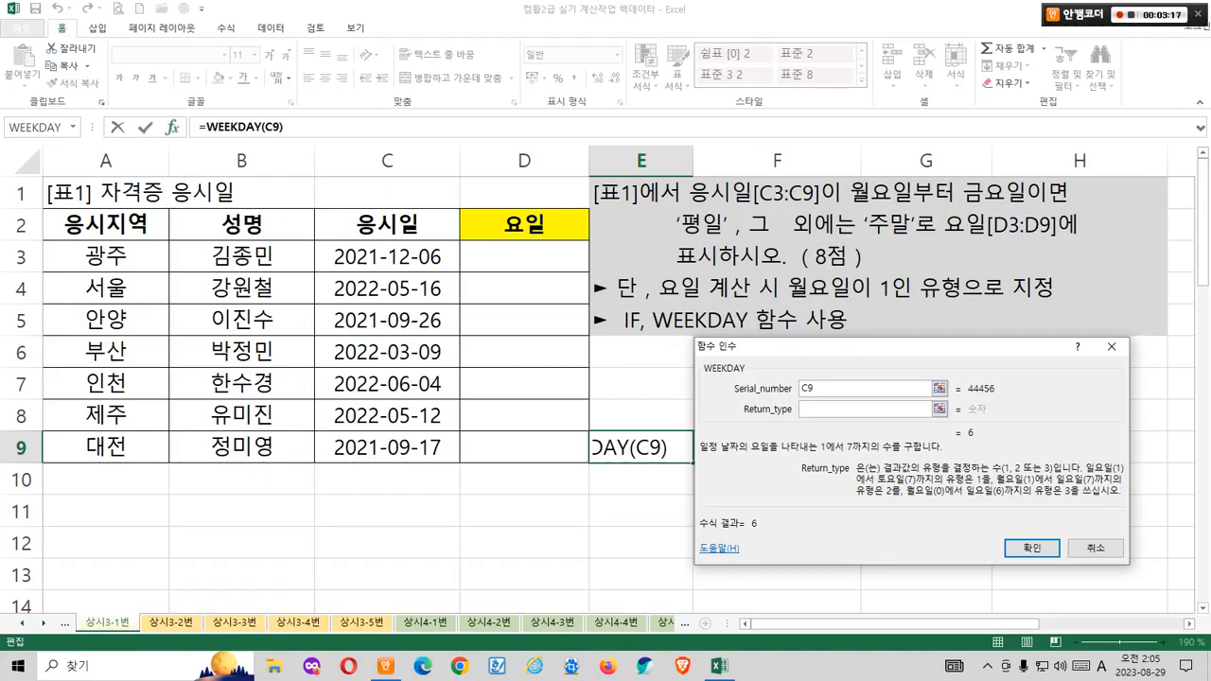
Step: Try a Return_type of 1 for the WEEKDAY function in E9
type("1")
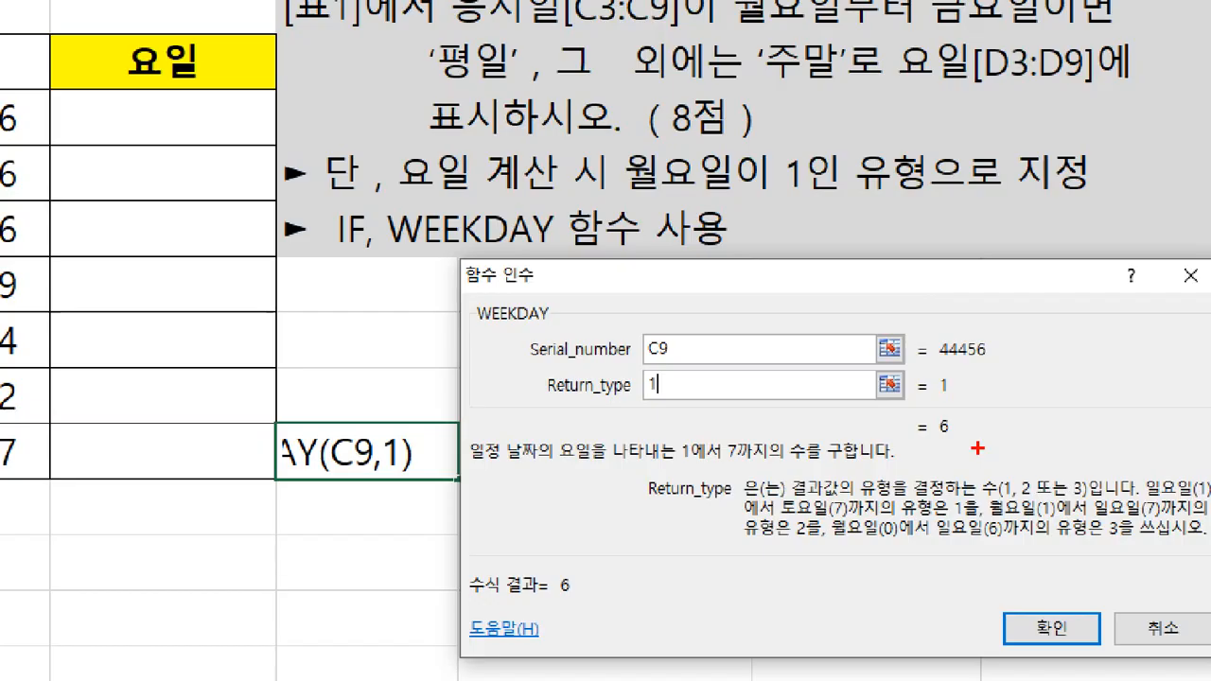
mouse_move(953, 407)
left_mouse_down()
mouse_move(941, 450)
mouse_move(976, 437)
left_mouse_up()
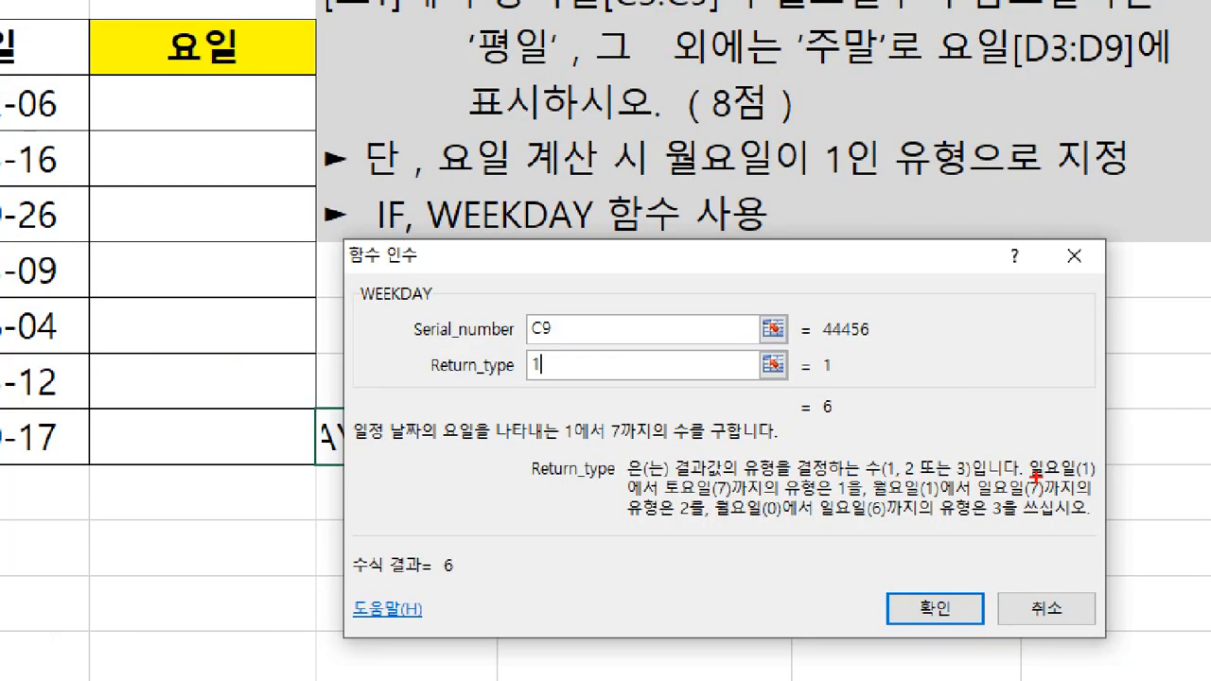
left_click_drag(631, 500, 836, 498)
mouse_move(1097, 468)
left_mouse_down()
mouse_move(1086, 490)
mouse_move(1076, 469)
mouse_move(1086, 478)
left_mouse_up()
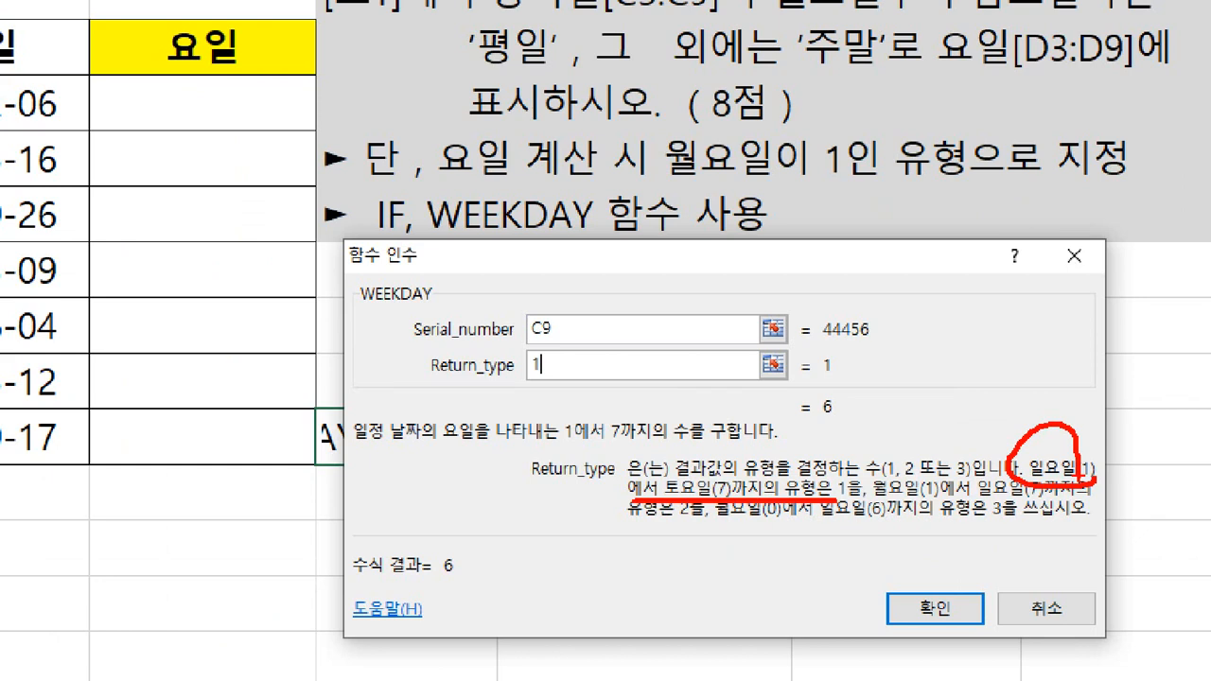
mouse_move(869, 197)
left_mouse_down()
mouse_move(783, 210)
mouse_move(660, 159)
mouse_move(695, 106)
mouse_move(881, 162)
left_mouse_up()
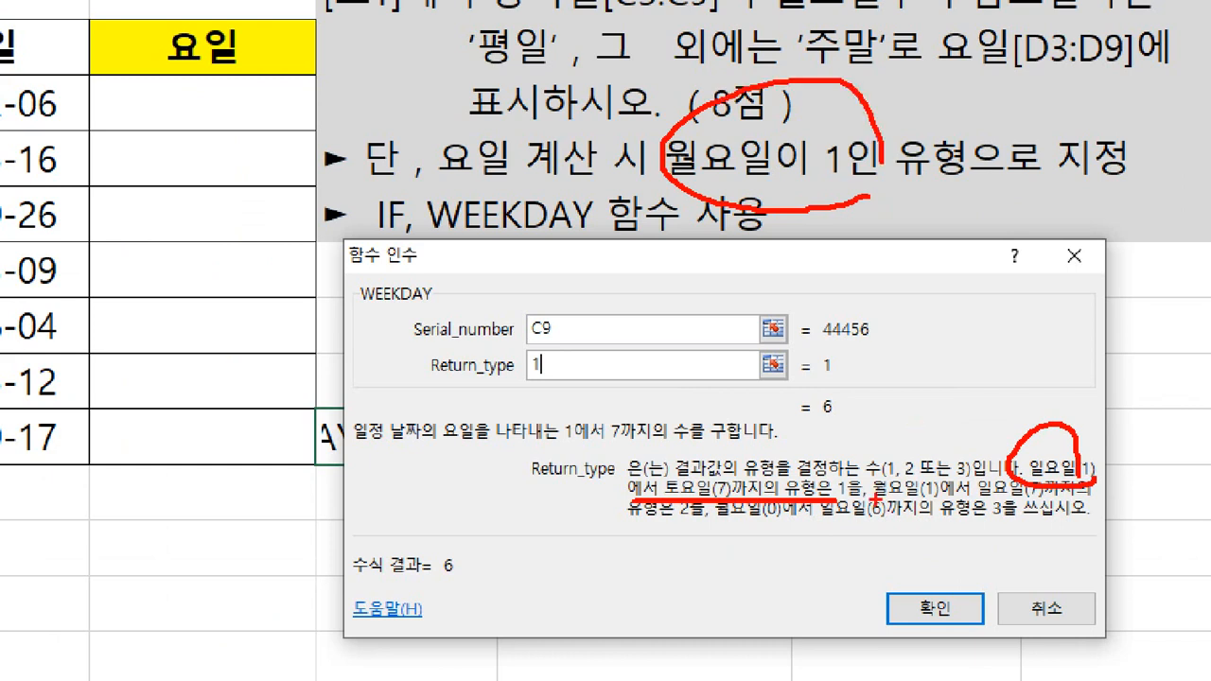
left_click_drag(875, 500, 1055, 501)
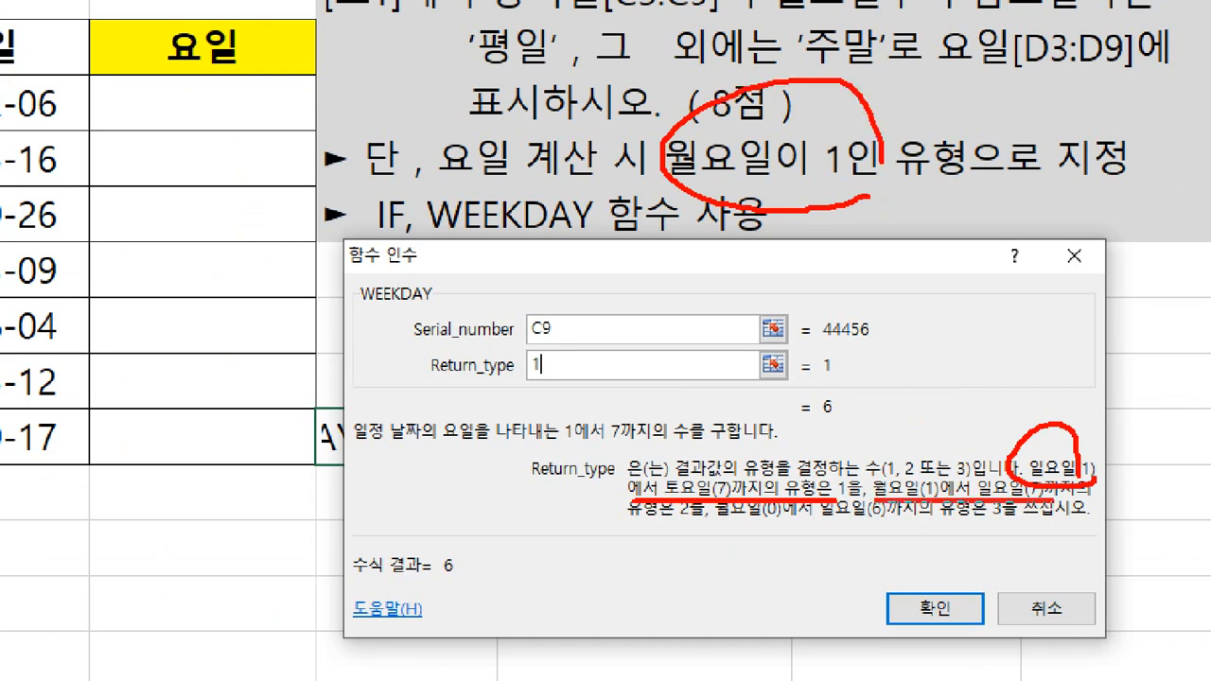
mouse_move(714, 515)
left_mouse_down()
mouse_move(710, 534)
mouse_move(701, 492)
mouse_move(722, 539)
left_mouse_up()
key("Escape")
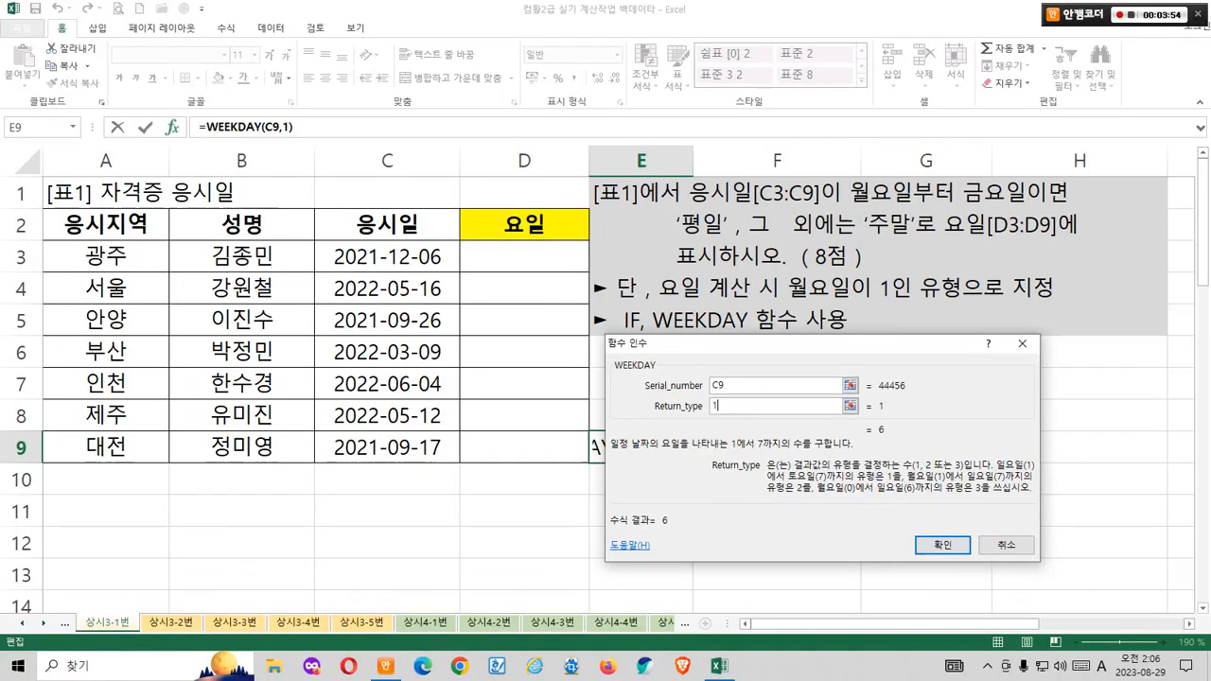
Step: Set the Return_type argument of the WEEKDAY function in E9 to 2 so Monday counts as day 1
key("BackSpace")
type("2")
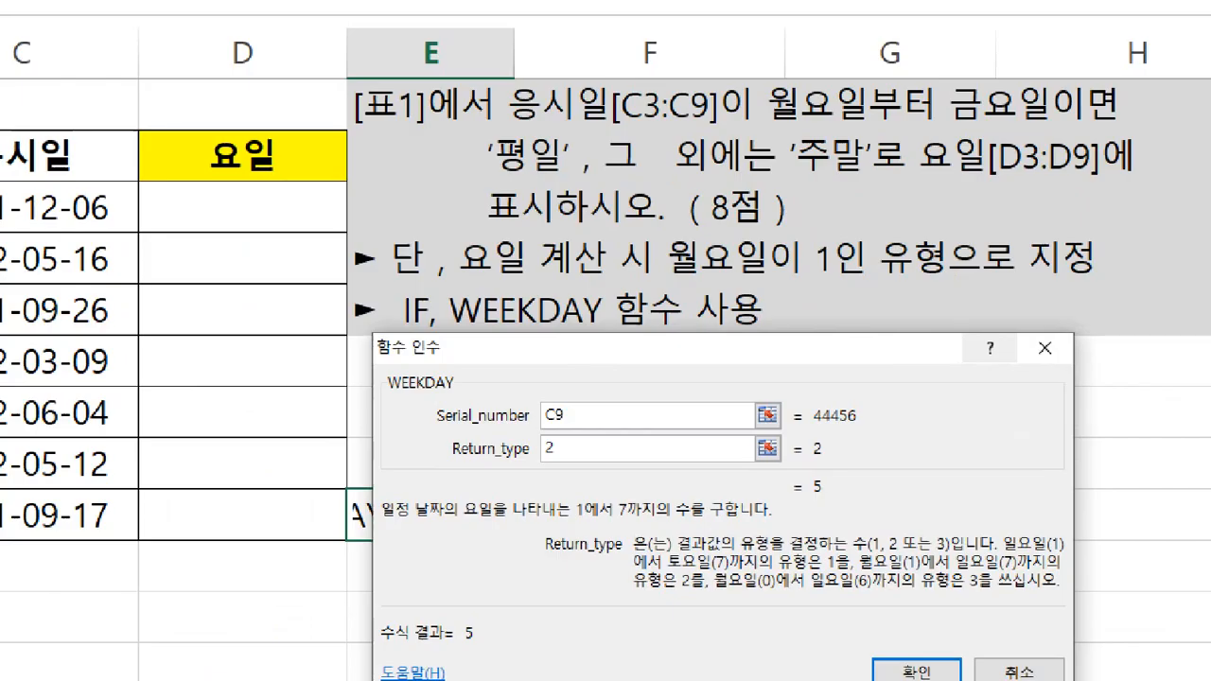
left_click_drag(677, 279, 953, 279)
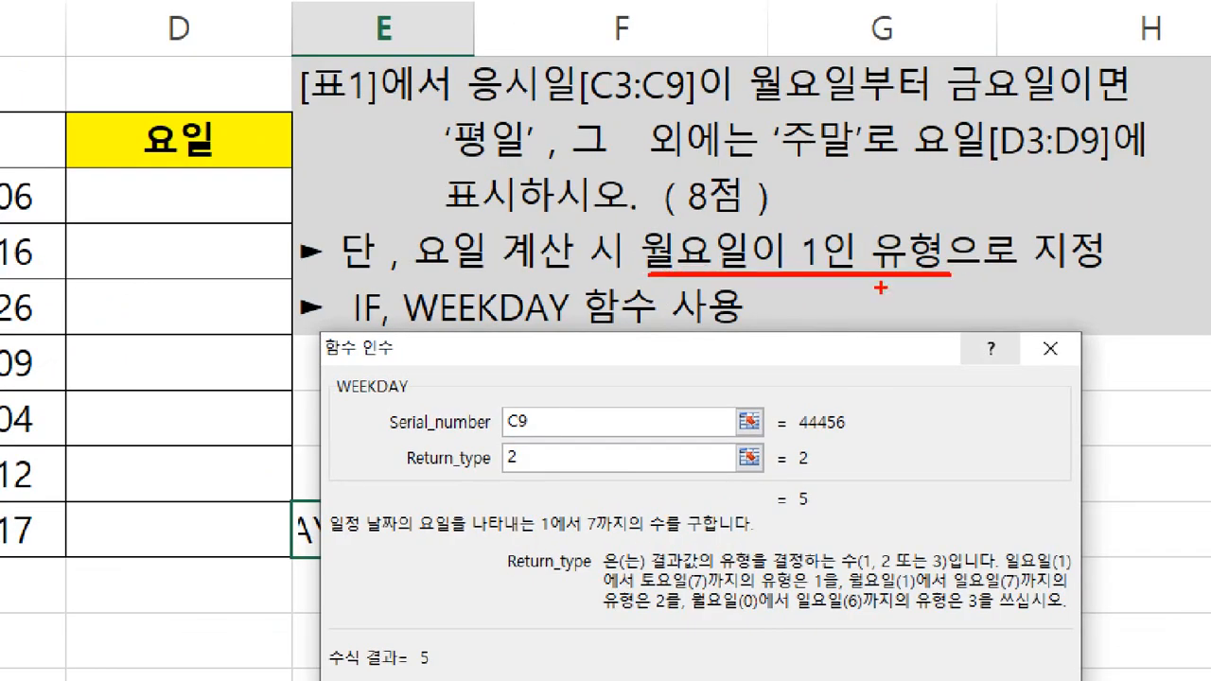
mouse_move(630, 454)
left_mouse_down()
mouse_move(784, 319)
mouse_move(842, 225)
left_mouse_up()
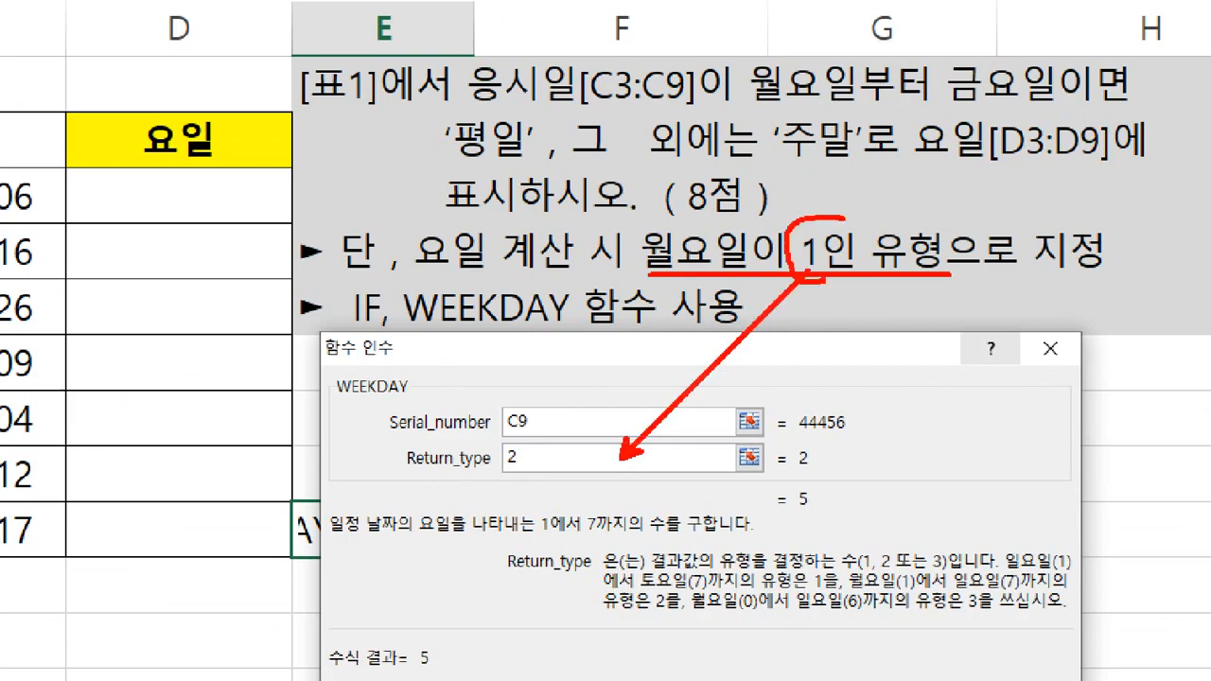
left_click_drag(822, 280, 845, 222)
key("Escape")
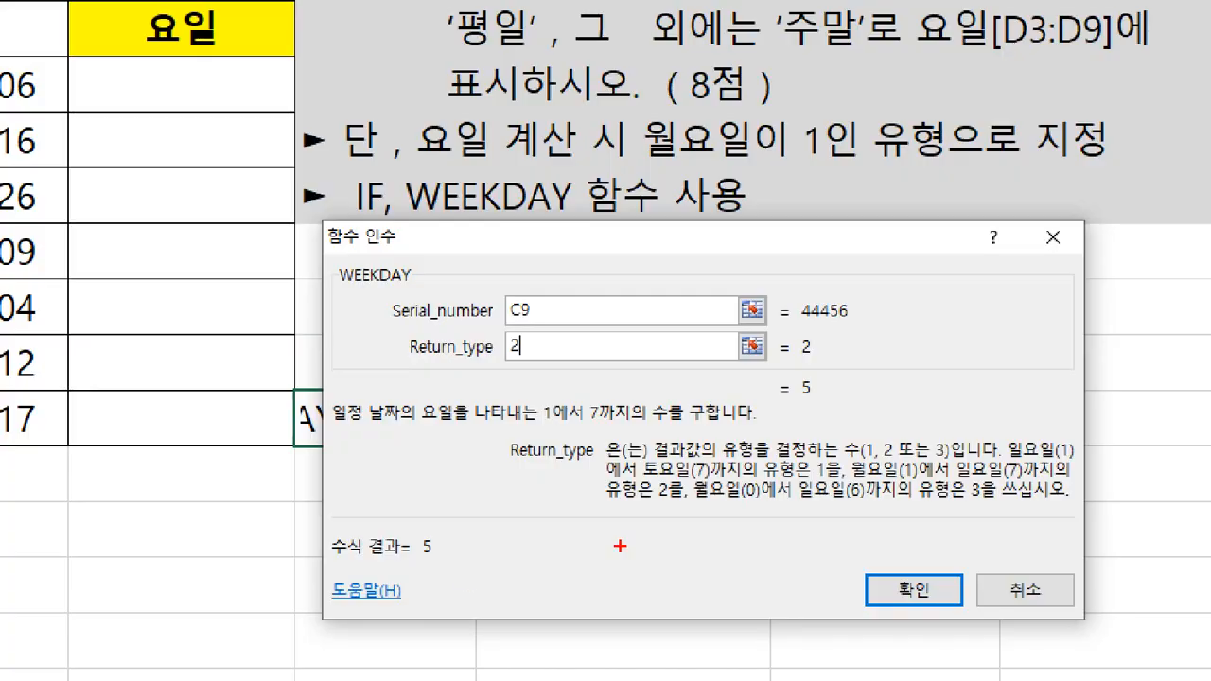
mouse_move(475, 572)
left_mouse_down()
mouse_move(441, 588)
mouse_move(464, 588)
left_mouse_up()
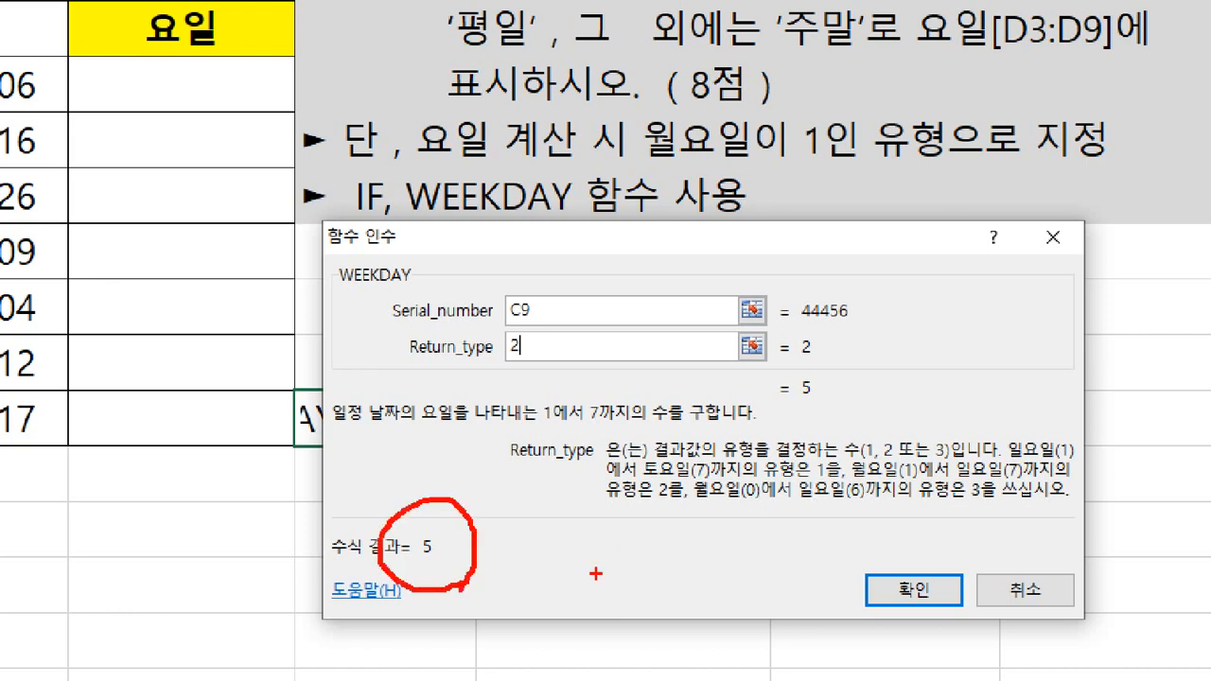
mouse_move(73, 450)
left_mouse_down()
mouse_move(39, 450)
mouse_move(127, 402)
left_mouse_up()
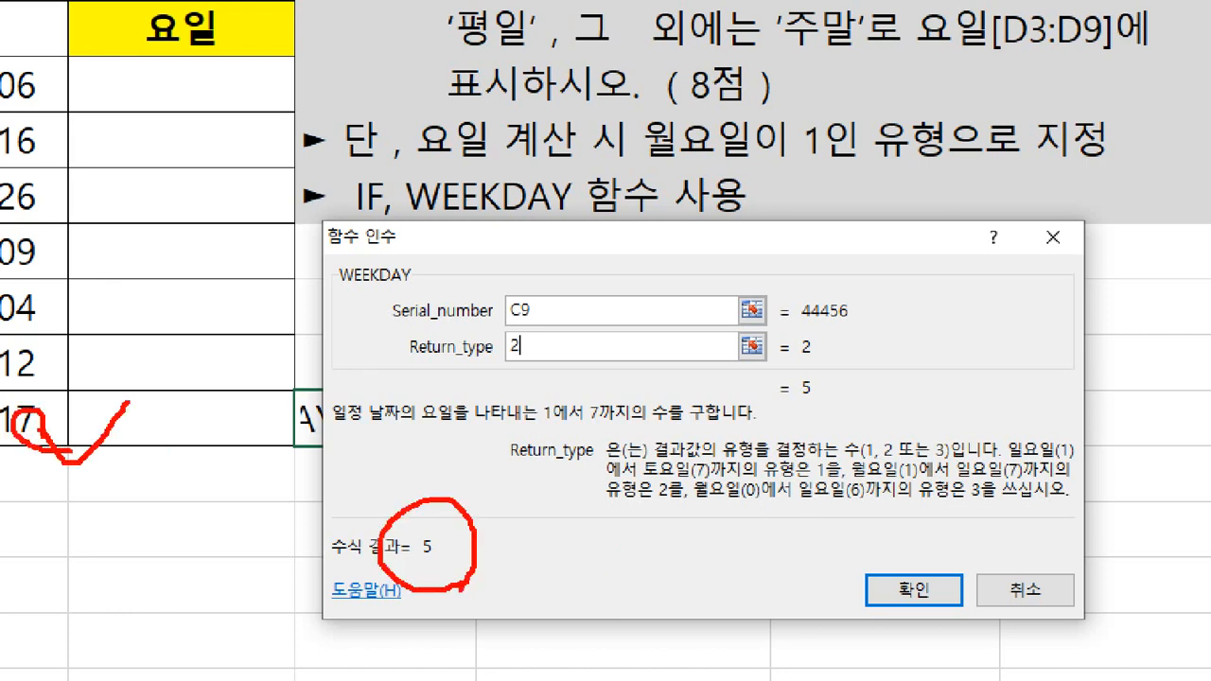
left_click_drag(853, 475, 926, 467)
left_click_drag(438, 464, 484, 420)
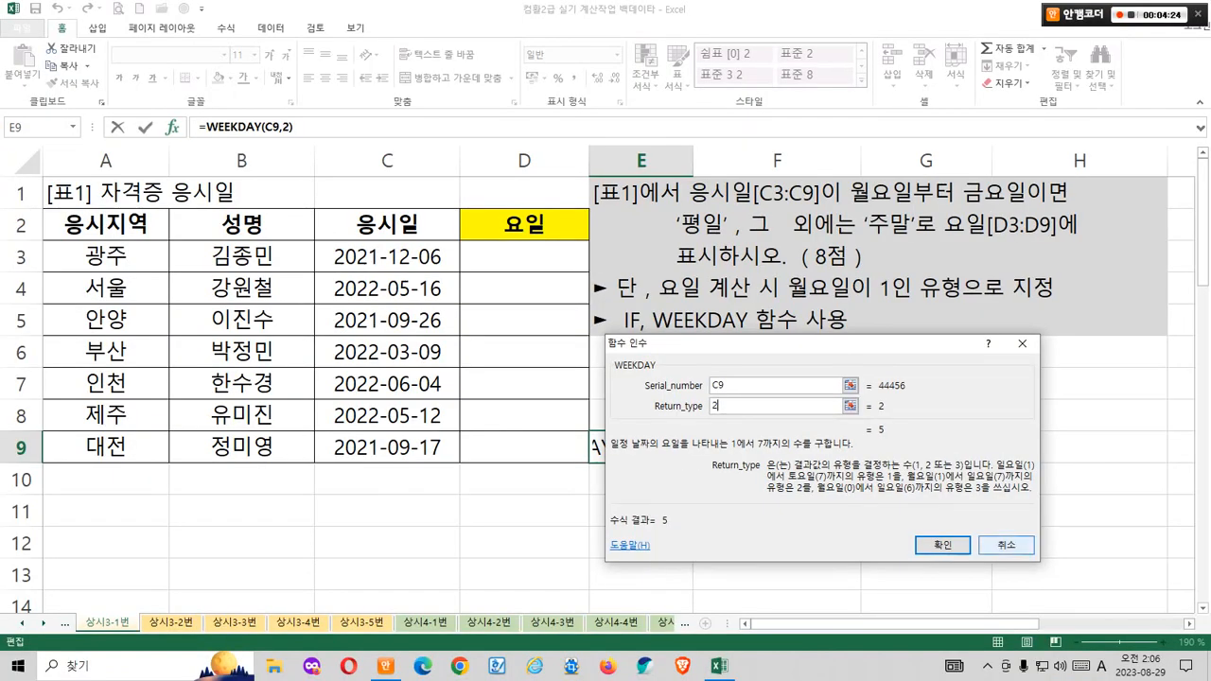
Step: Cancel the trial WEEKDAY function in E9, leaving the cell empty, and select the blank cell G12
left_click(1006, 545)
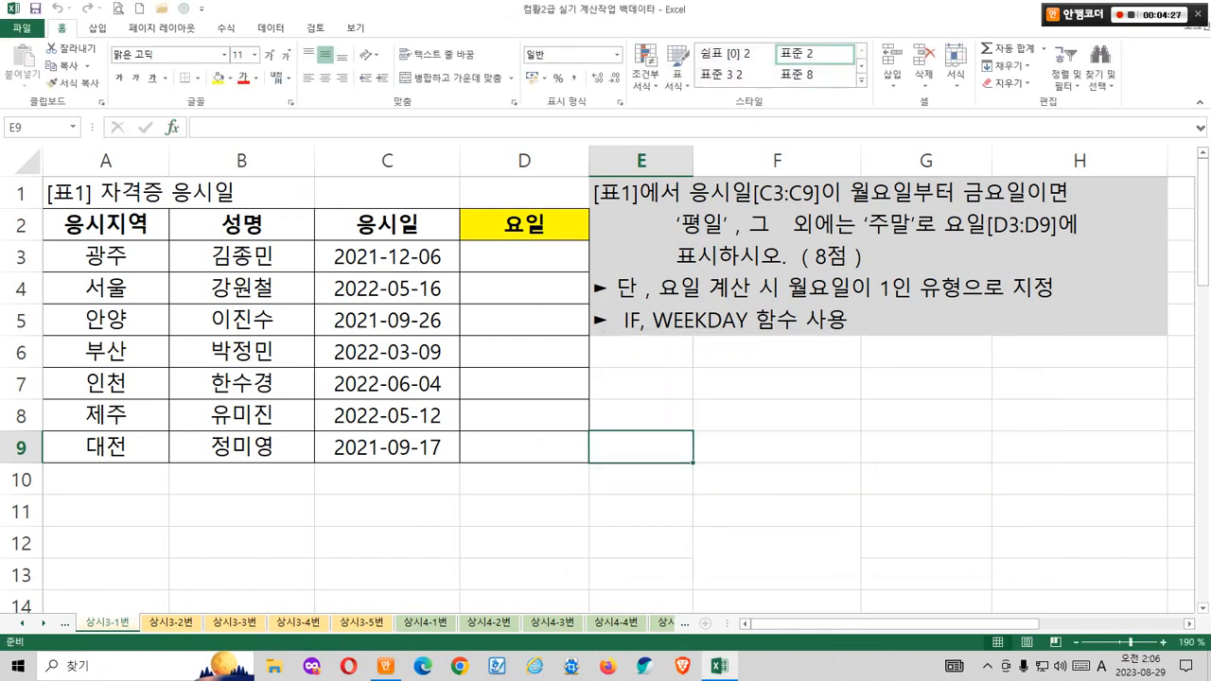
left_click(926, 542)
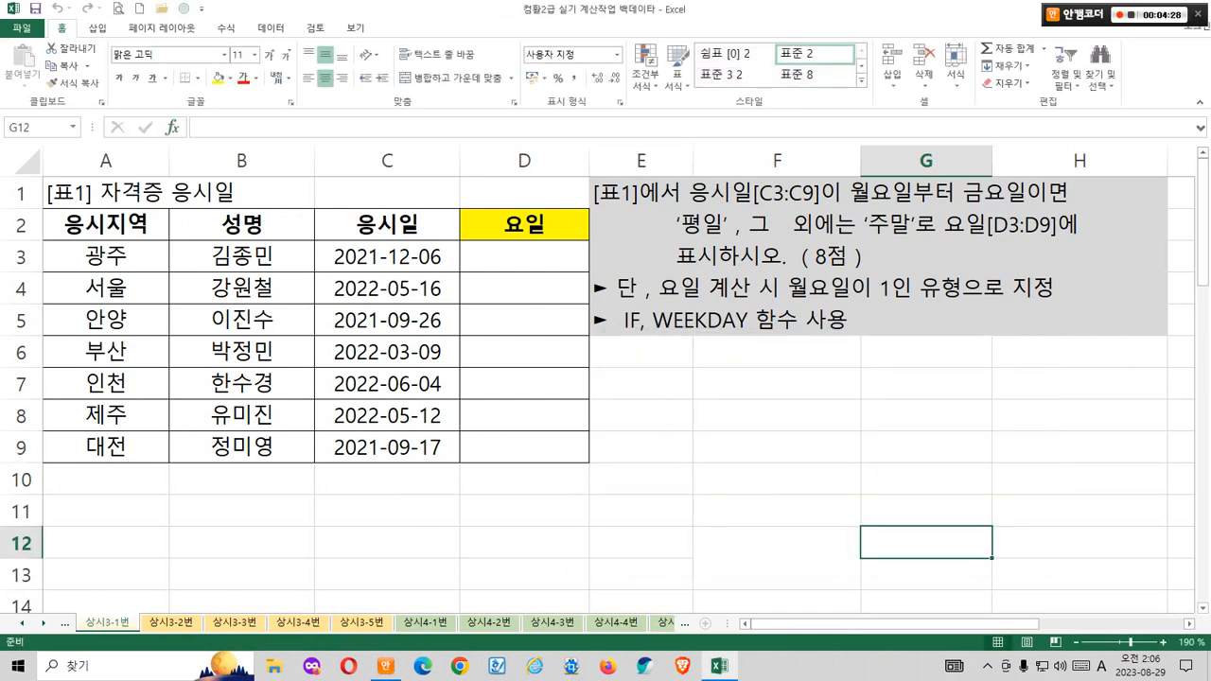
key("ctrl+2")
left_click_drag(527, 247, 558, 232)
key("Escape")
mouse_move(631, 343)
left_mouse_down()
mouse_move(612, 308)
mouse_move(638, 303)
mouse_move(640, 331)
left_mouse_up()
key("Escape")
key("ctrl+2")
left_click_drag(671, 209, 732, 243)
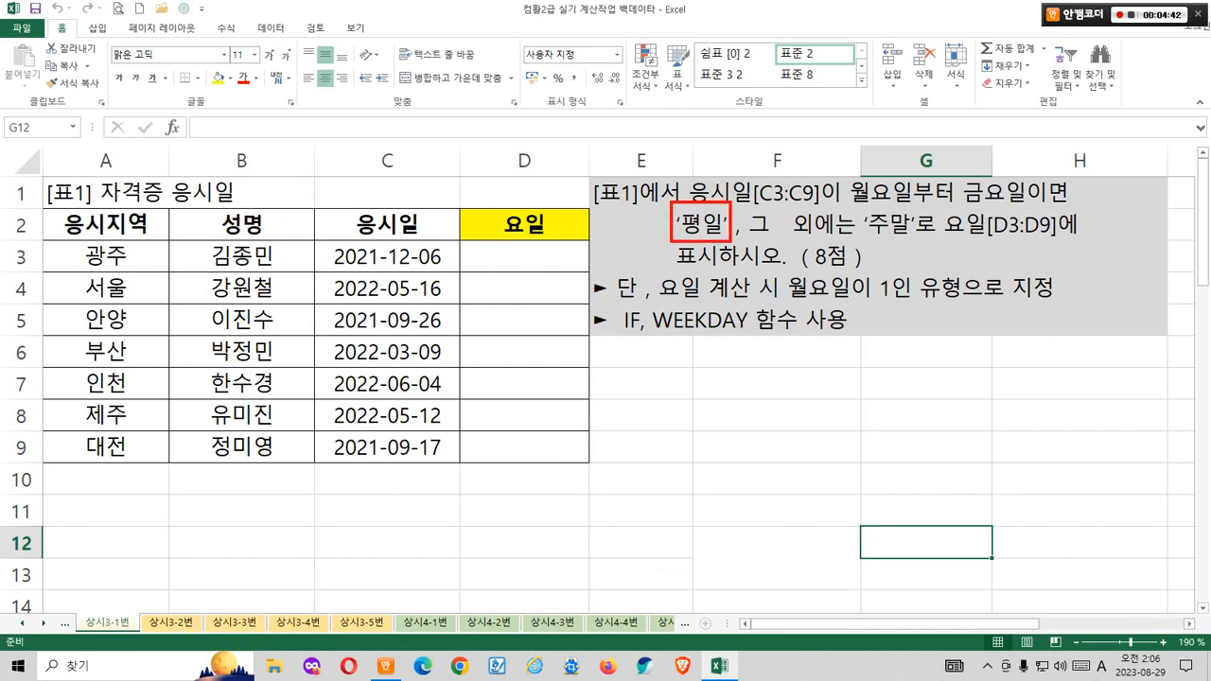
left_click_drag(851, 207, 920, 237)
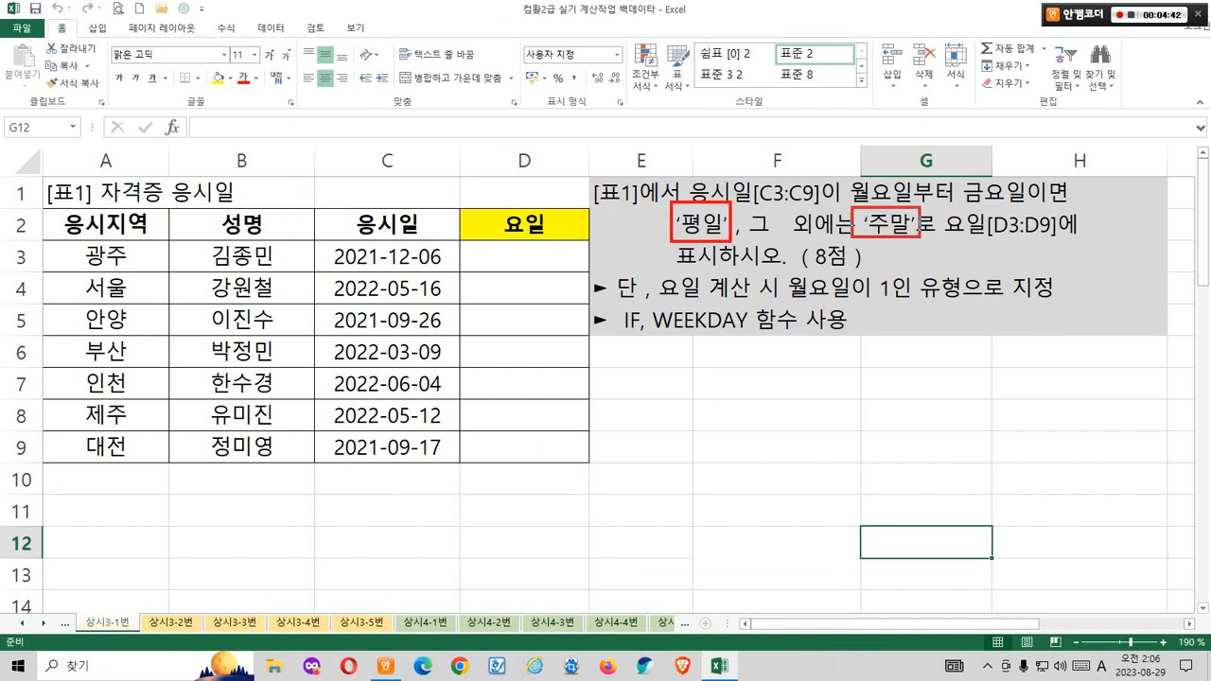
mouse_move(730, 216)
left_mouse_down()
mouse_move(743, 192)
mouse_move(847, 206)
left_mouse_up()
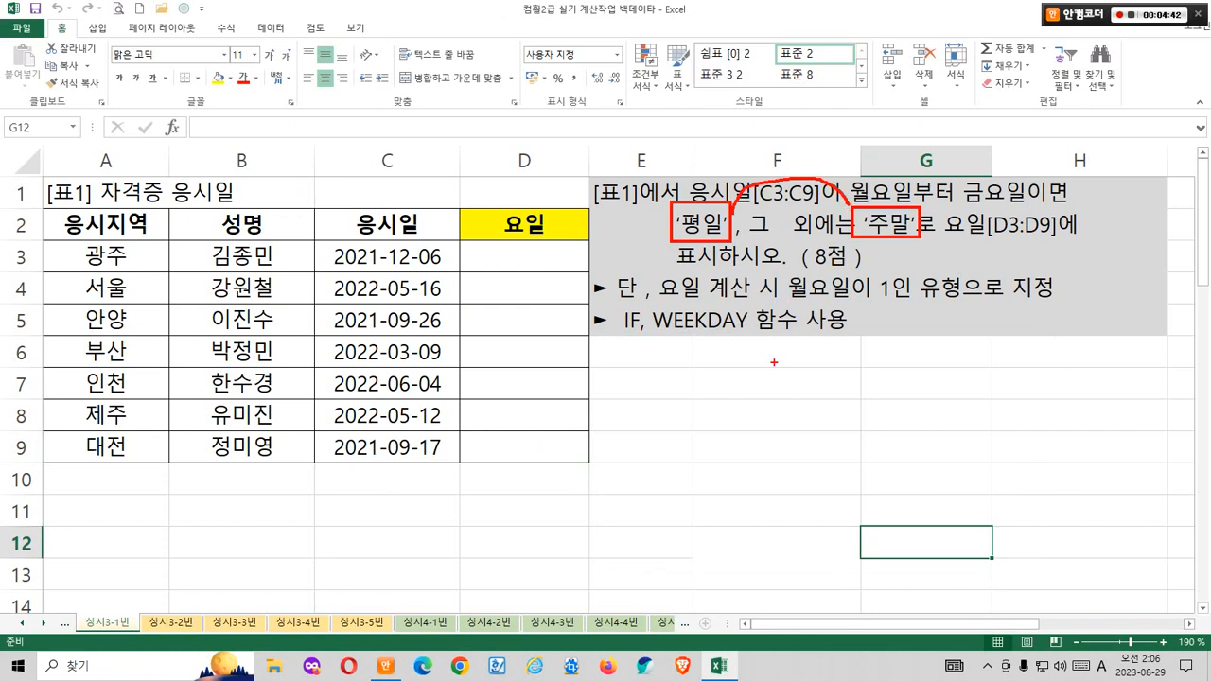
mouse_move(721, 383)
left_mouse_down()
mouse_move(716, 363)
mouse_move(752, 360)
mouse_move(763, 405)
mouse_move(793, 387)
left_mouse_up()
mouse_move(796, 365)
left_mouse_down()
mouse_move(802, 426)
mouse_move(848, 398)
left_mouse_up()
left_click_drag(836, 405, 913, 433)
left_click_drag(896, 356, 917, 390)
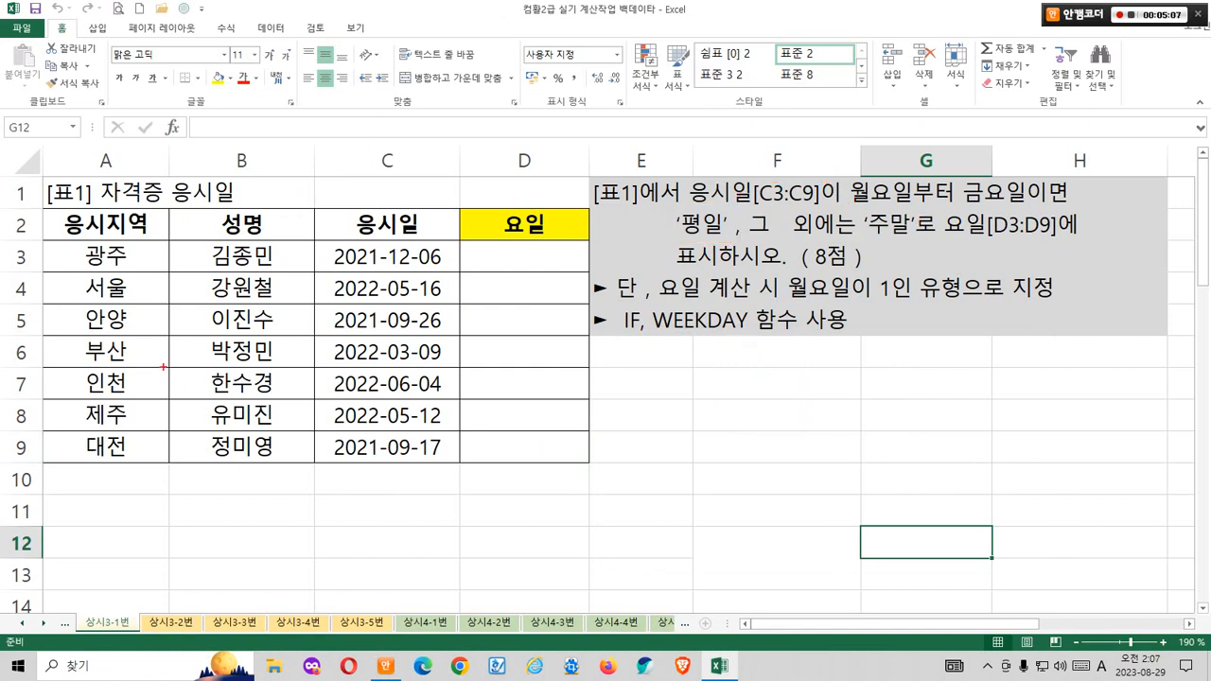
left_click_drag(122, 368, 223, 437)
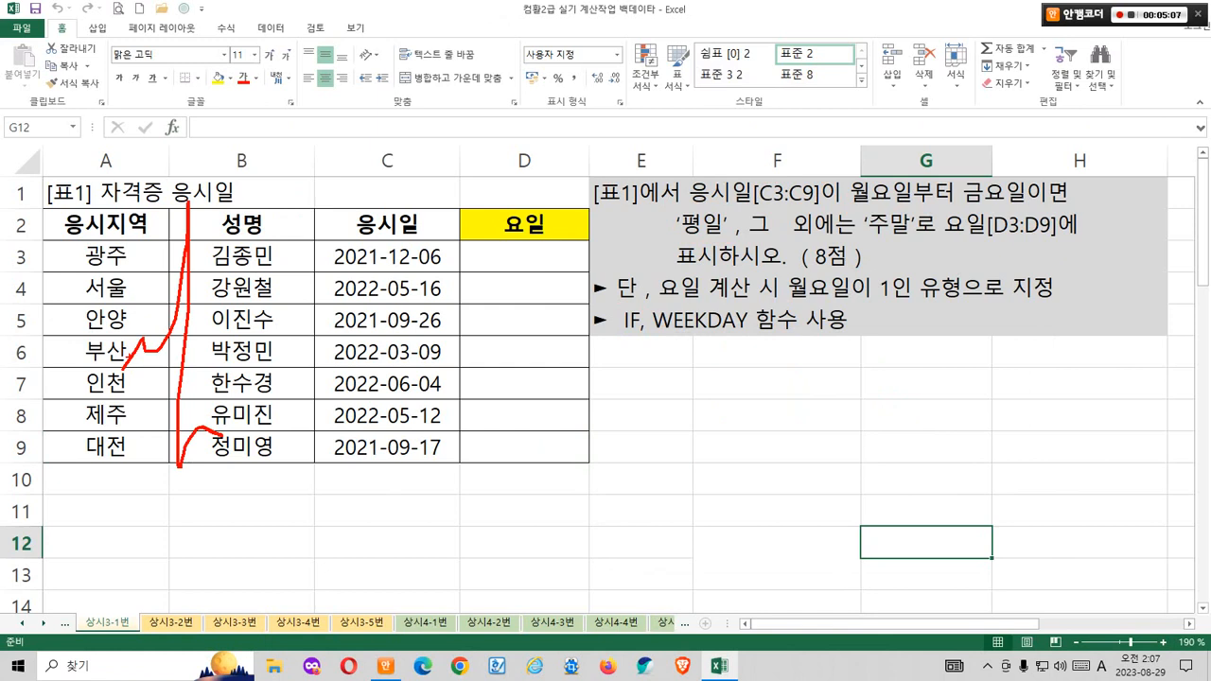
left_click_drag(124, 323, 139, 338)
left_click_drag(257, 297, 328, 289)
mouse_move(291, 320)
left_mouse_down()
mouse_move(301, 336)
mouse_move(322, 318)
left_mouse_up()
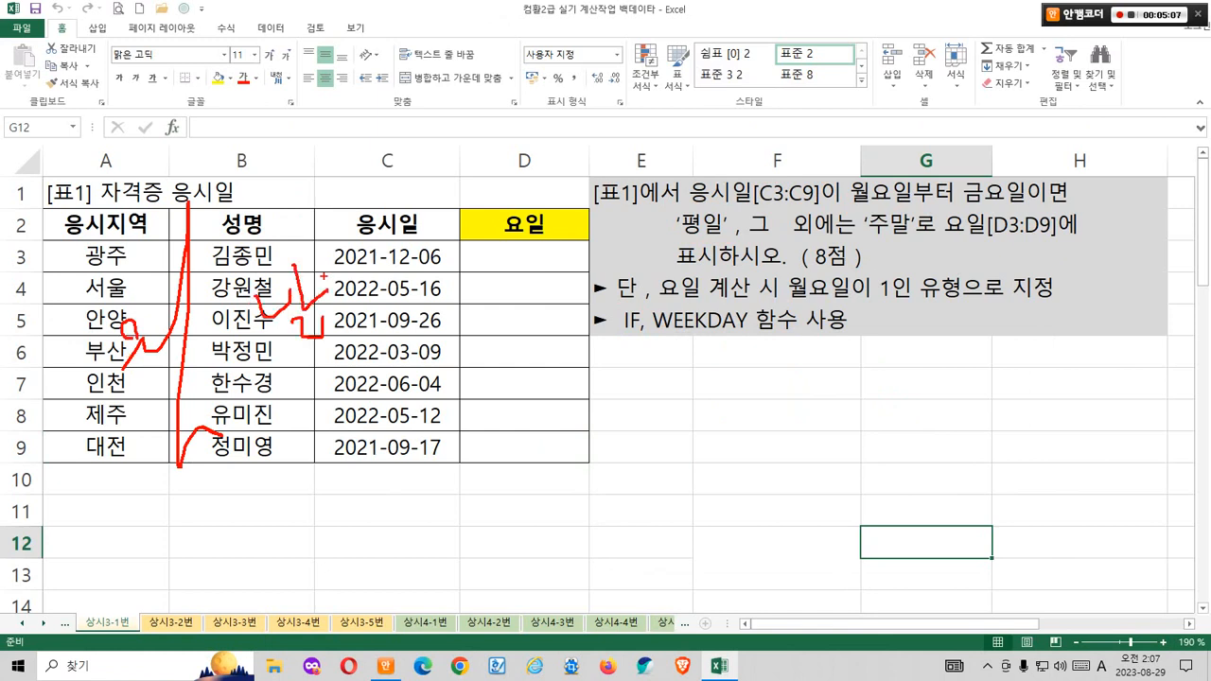
left_click_drag(331, 268, 409, 299)
mouse_move(344, 358)
left_mouse_down()
mouse_move(329, 391)
mouse_move(379, 376)
left_mouse_up()
left_click_drag(358, 378, 358, 428)
mouse_move(390, 353)
left_mouse_down()
mouse_move(382, 386)
mouse_move(399, 384)
mouse_move(419, 412)
left_mouse_up()
mouse_move(358, 424)
left_mouse_down()
mouse_move(368, 440)
mouse_move(397, 433)
left_mouse_up()
mouse_move(417, 232)
left_mouse_down()
mouse_move(473, 322)
mouse_move(463, 431)
left_mouse_up()
left_click(455, 436)
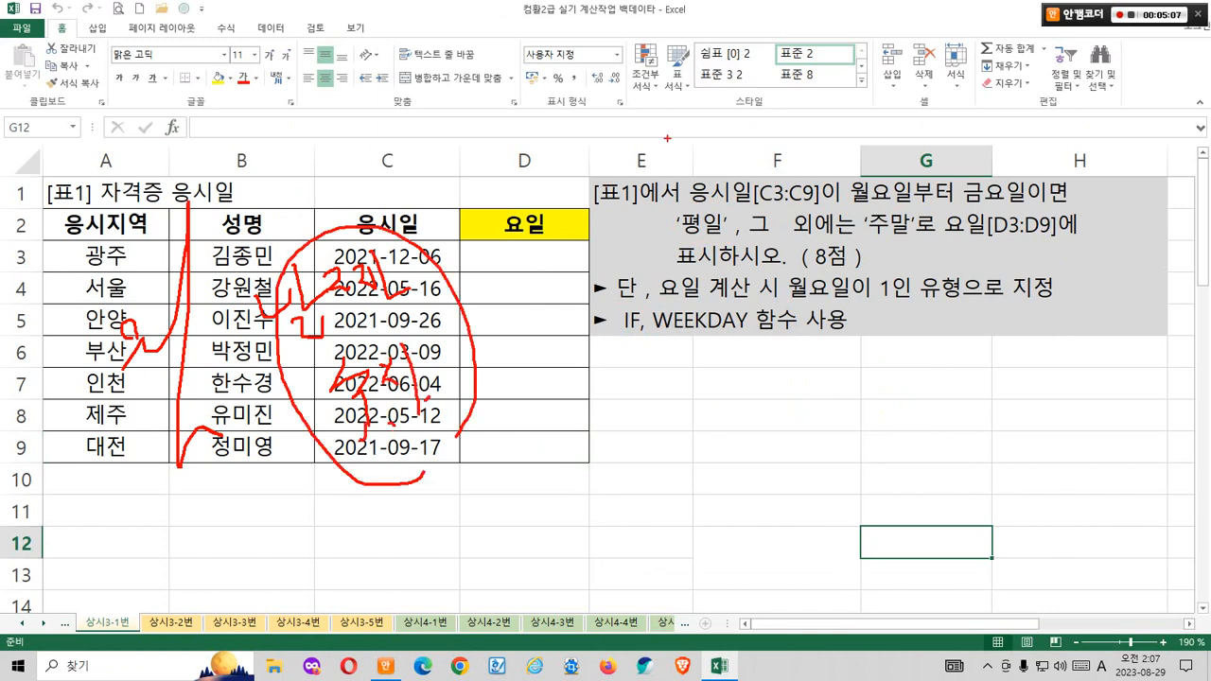
mouse_move(722, 219)
left_mouse_down()
mouse_move(690, 371)
mouse_move(722, 312)
left_mouse_up()
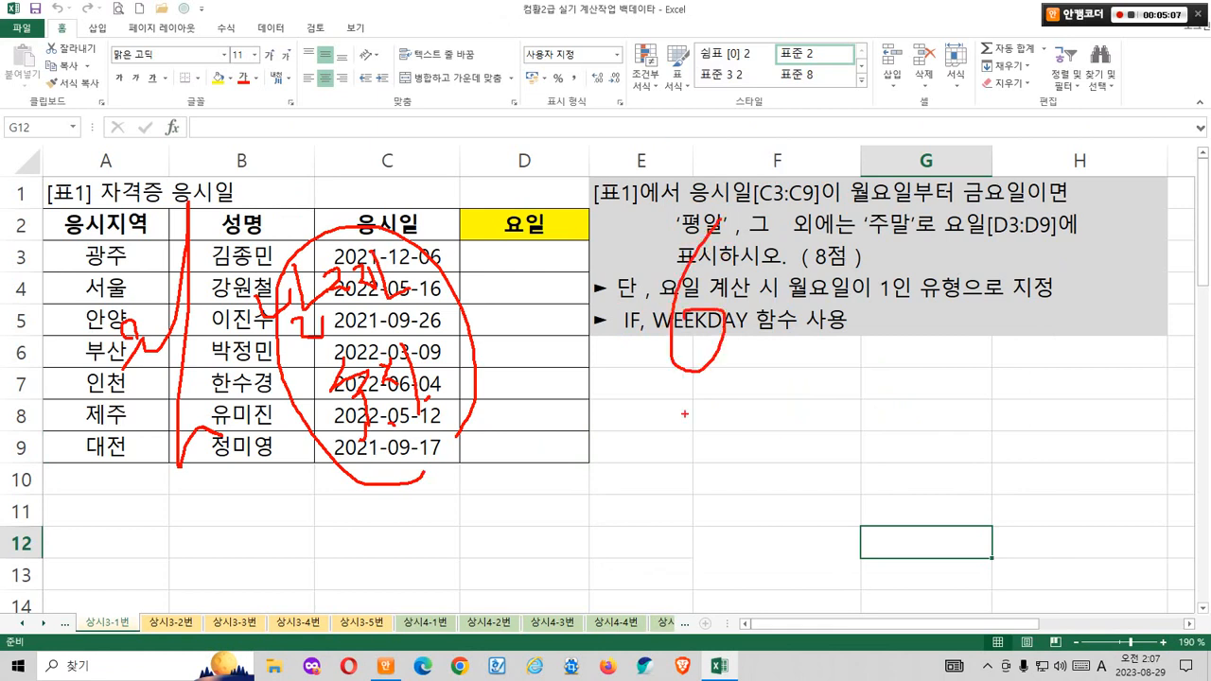
mouse_move(538, 372)
left_mouse_down()
mouse_move(580, 373)
mouse_move(553, 388)
mouse_move(579, 386)
left_mouse_up()
left_click_drag(535, 297, 547, 338)
mouse_move(352, 125)
left_mouse_down()
mouse_move(340, 169)
mouse_move(411, 172)
left_mouse_up()
mouse_move(815, 230)
left_mouse_down()
mouse_move(738, 290)
mouse_move(817, 354)
left_mouse_up()
mouse_move(768, 179)
left_mouse_down()
mouse_move(802, 166)
mouse_move(790, 216)
mouse_move(927, 186)
mouse_move(950, 237)
left_mouse_up()
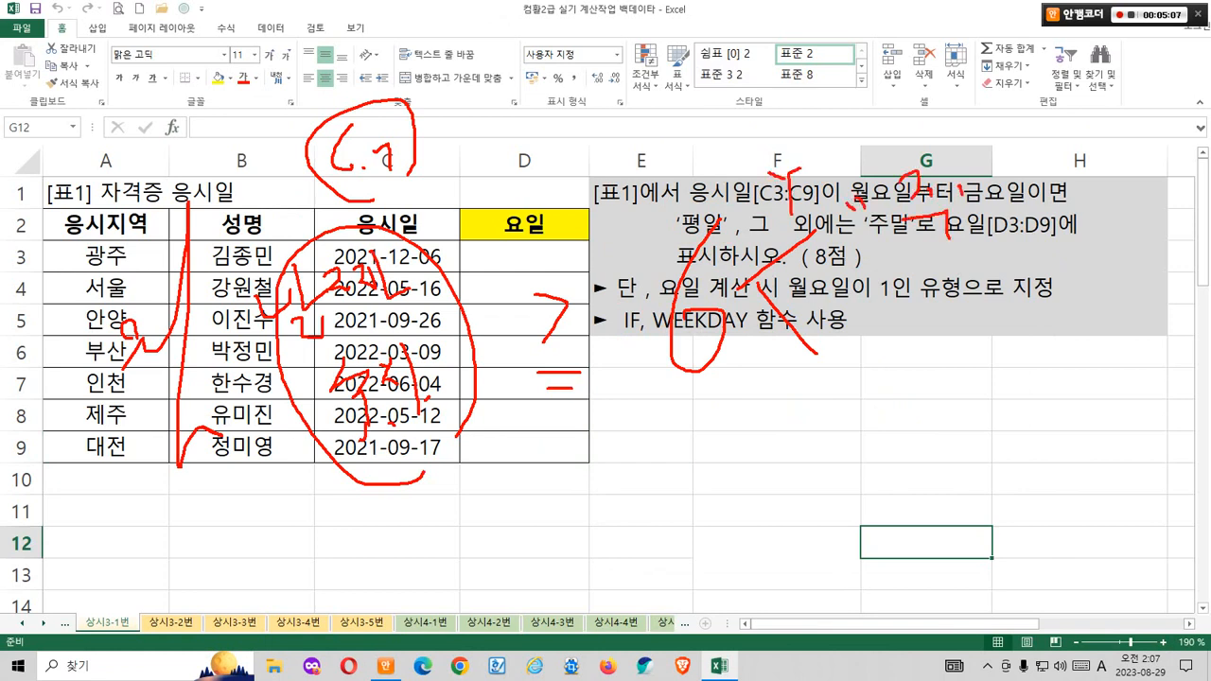
mouse_move(961, 185)
left_mouse_down()
mouse_move(975, 169)
mouse_move(987, 195)
left_mouse_up()
left_click_drag(1018, 179, 1025, 187)
left_click_drag(991, 203, 1020, 223)
left_click_drag(1031, 151, 1035, 167)
left_click_drag(1040, 152, 1044, 170)
left_click_drag(757, 345, 733, 406)
left_click_drag(768, 371, 830, 348)
mouse_move(835, 345)
left_mouse_down()
mouse_move(838, 354)
mouse_move(931, 331)
left_mouse_up()
mouse_move(917, 342)
left_mouse_down()
mouse_move(919, 363)
mouse_move(942, 365)
left_mouse_up()
mouse_move(944, 339)
left_mouse_down()
mouse_move(961, 338)
mouse_move(957, 383)
left_mouse_up()
mouse_move(984, 323)
left_mouse_down()
mouse_move(988, 374)
mouse_move(972, 362)
mouse_move(1029, 350)
left_mouse_up()
left_click_drag(1046, 314, 1044, 358)
mouse_move(1014, 361)
left_mouse_down()
mouse_move(1041, 390)
mouse_move(1065, 388)
left_mouse_up()
left_click_drag(1059, 310, 1079, 331)
left_click_drag(1091, 297, 1089, 322)
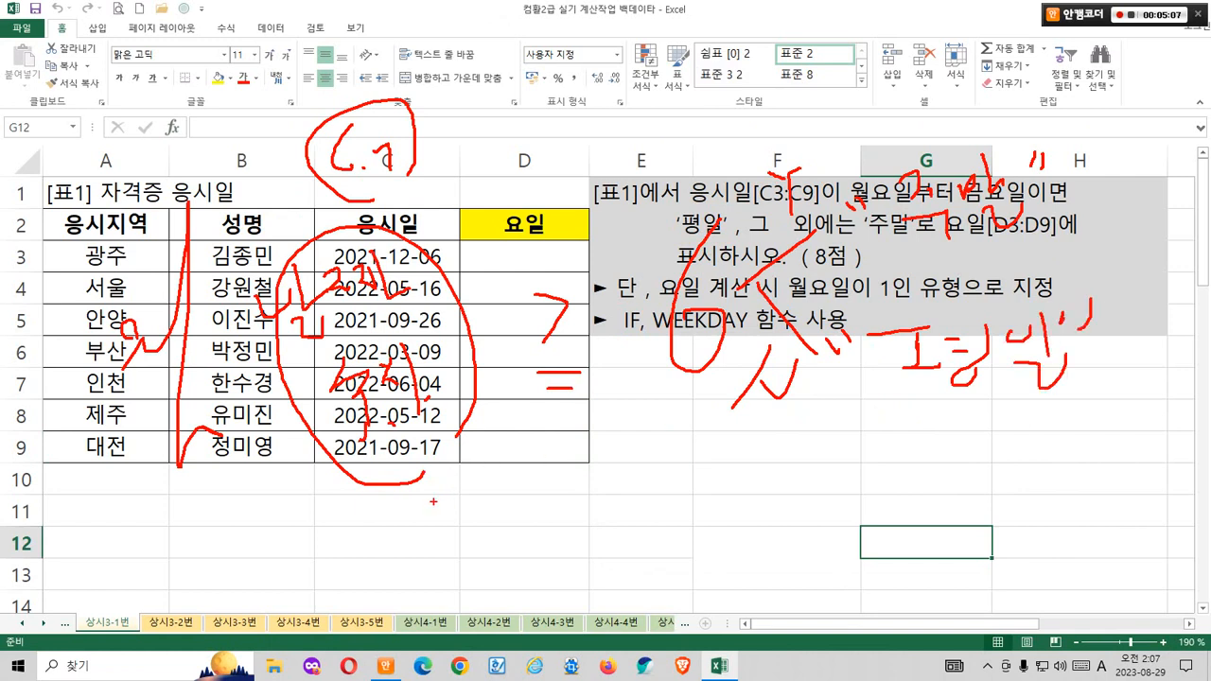
mouse_move(433, 501)
left_mouse_down()
mouse_move(457, 490)
mouse_move(445, 537)
left_mouse_up()
left_click_drag(473, 464, 506, 585)
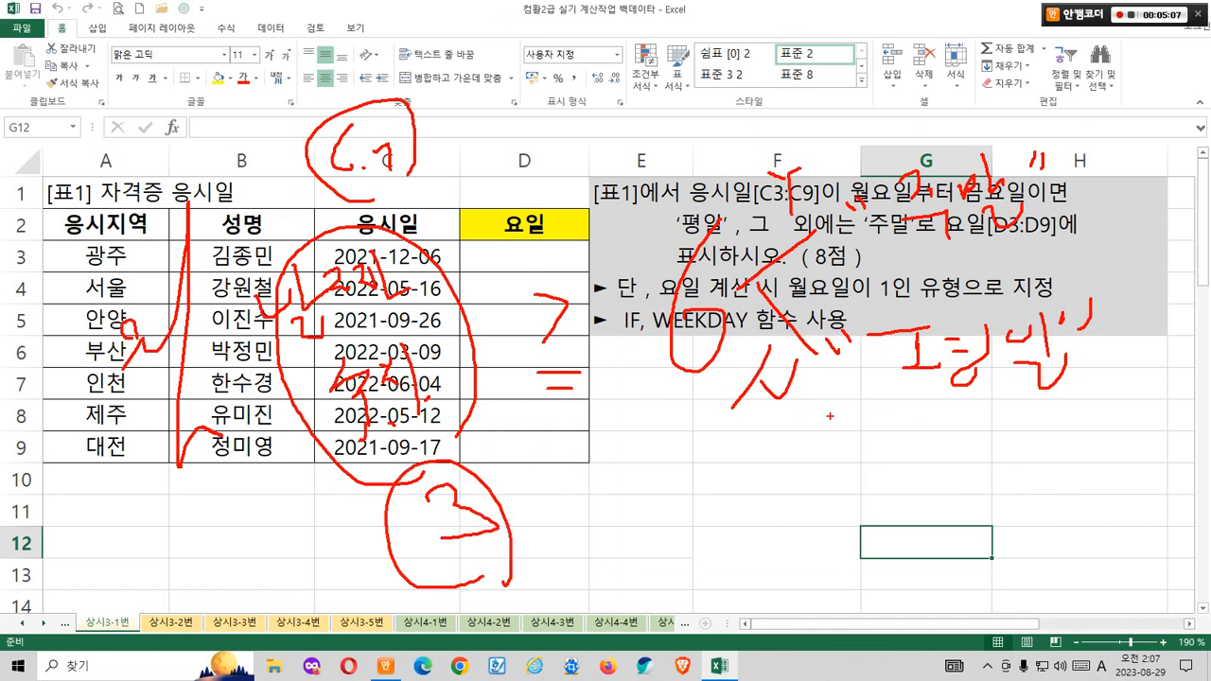
left_click_drag(910, 394, 1090, 388)
mouse_move(270, 523)
left_mouse_down()
mouse_move(286, 510)
mouse_move(281, 549)
left_mouse_up()
mouse_move(248, 504)
left_mouse_down()
mouse_move(301, 576)
mouse_move(303, 558)
mouse_move(301, 577)
left_mouse_up()
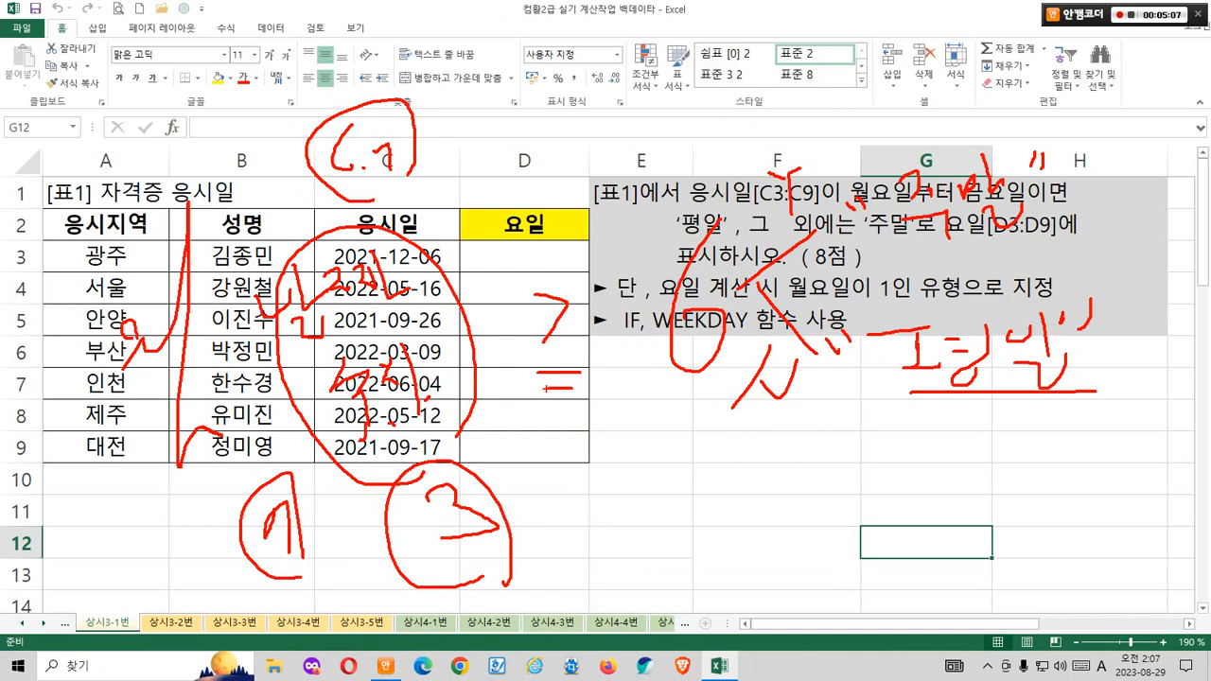
left_click_drag(923, 250, 989, 250)
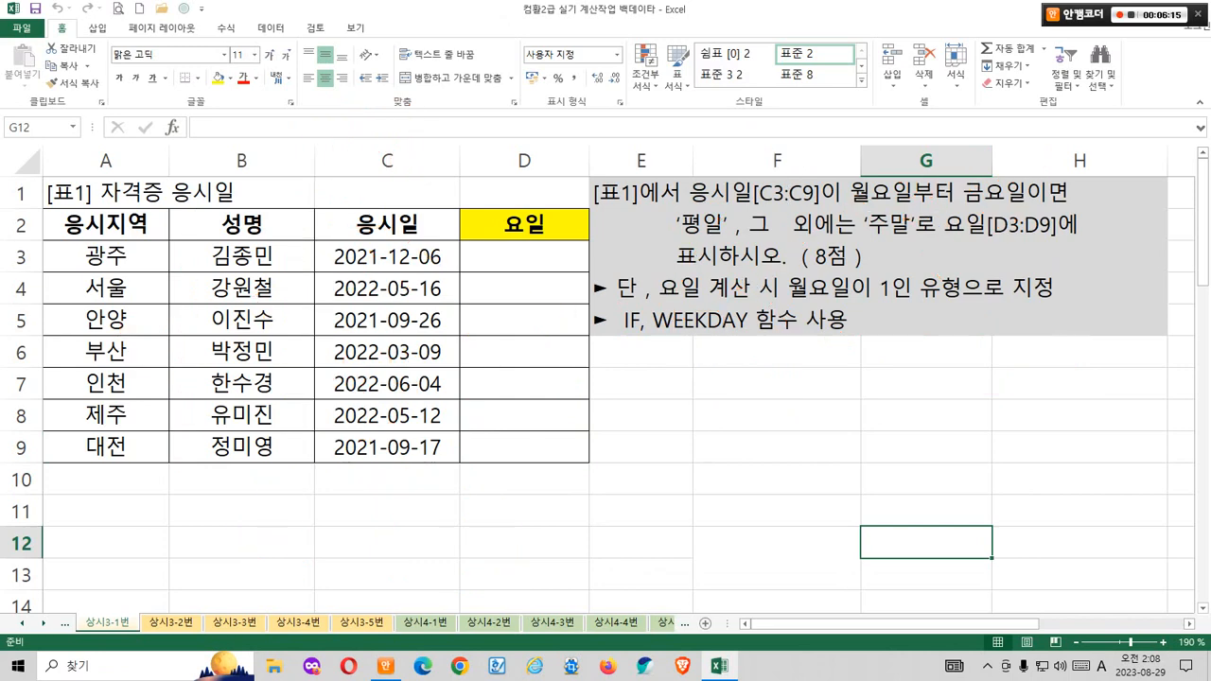
Step: Start inserting a function in cell D3 and choose IF from the complete list of functions
left_click(524, 256)
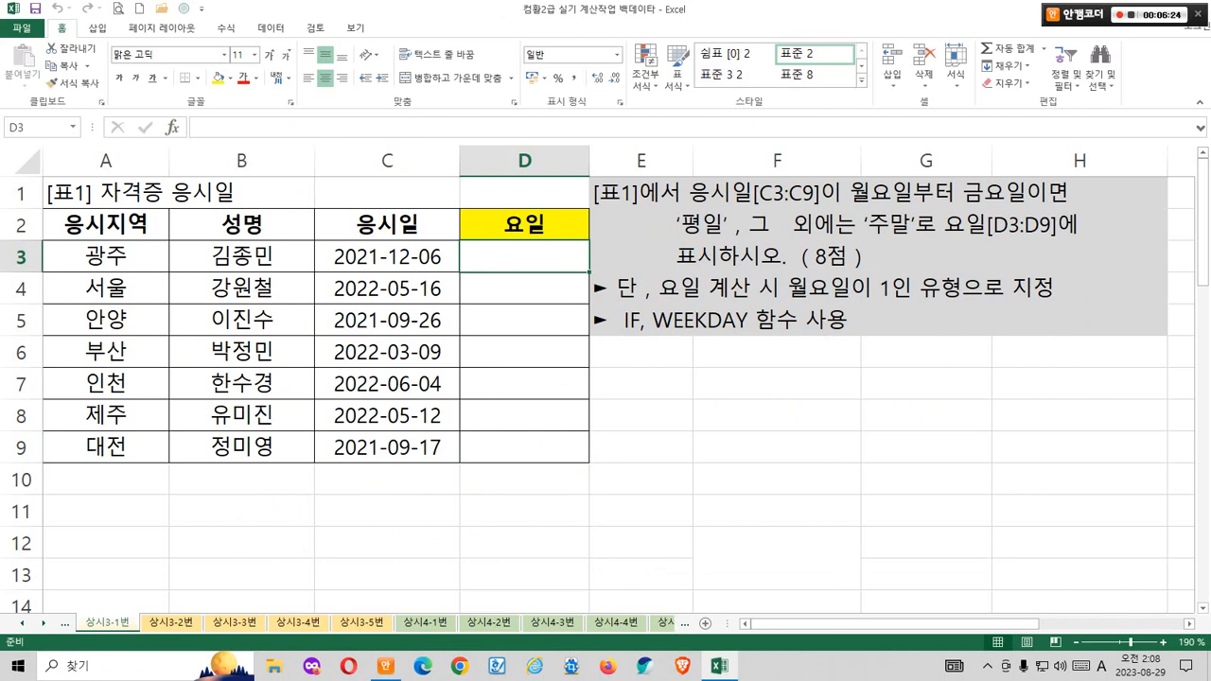
key("shift+F3")
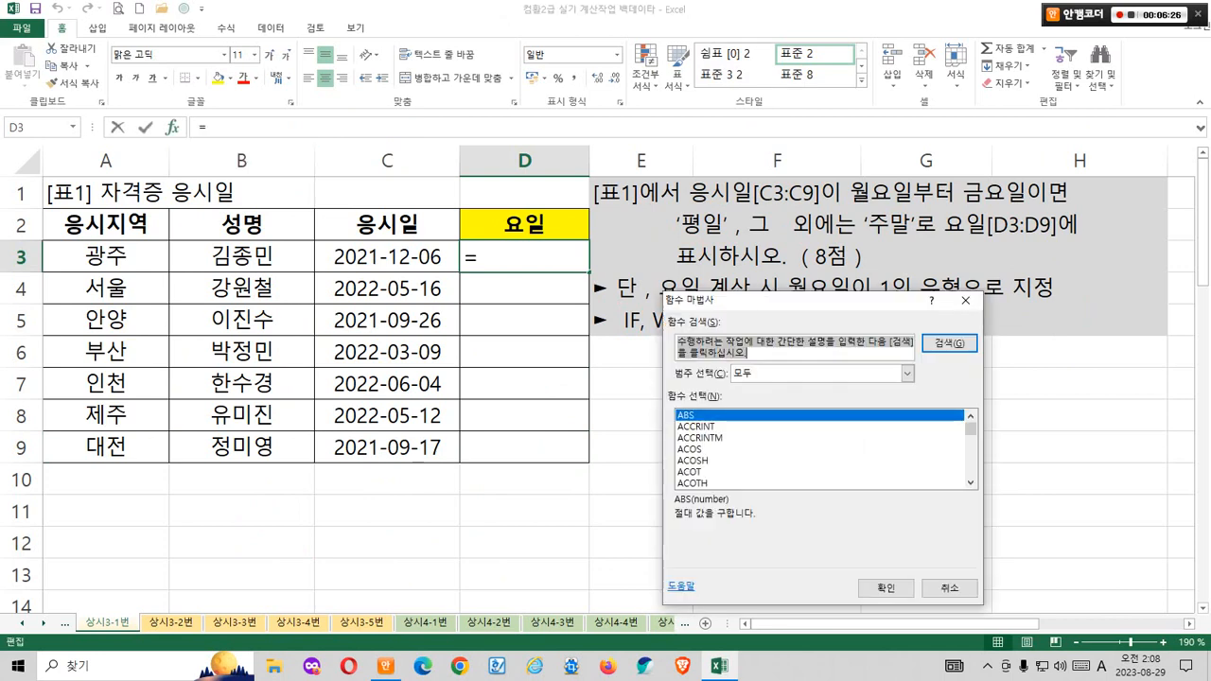
left_click(737, 427)
key("i")
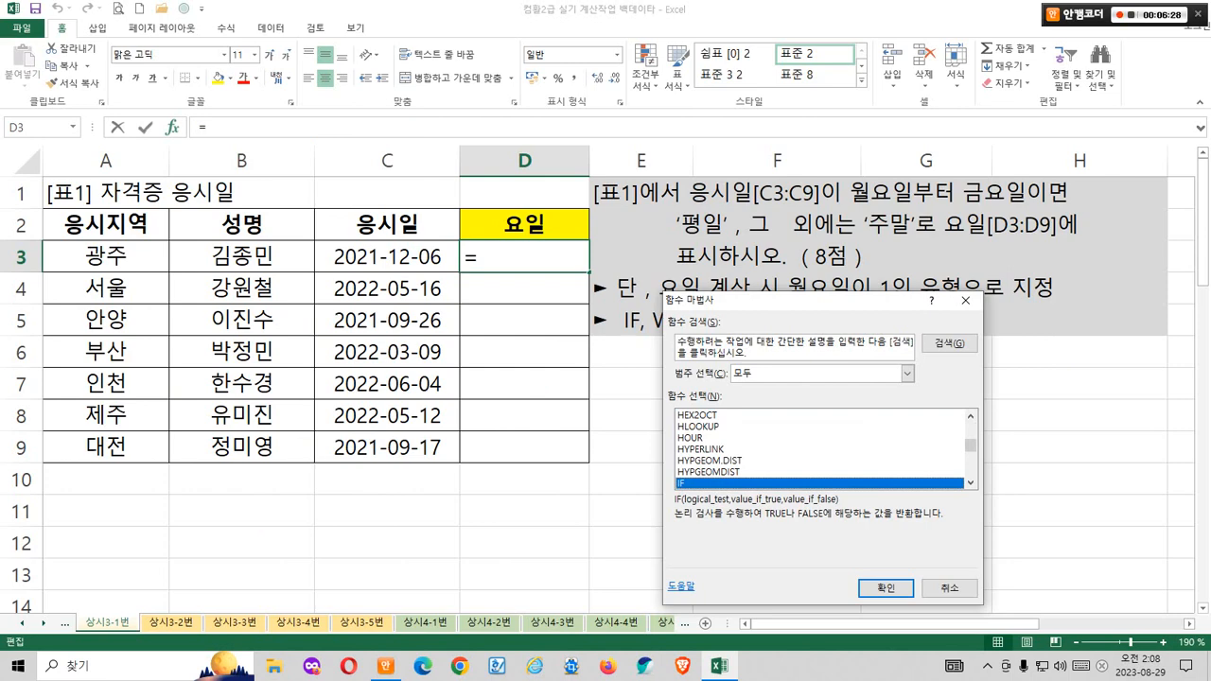
left_click_drag(823, 299, 772, 78)
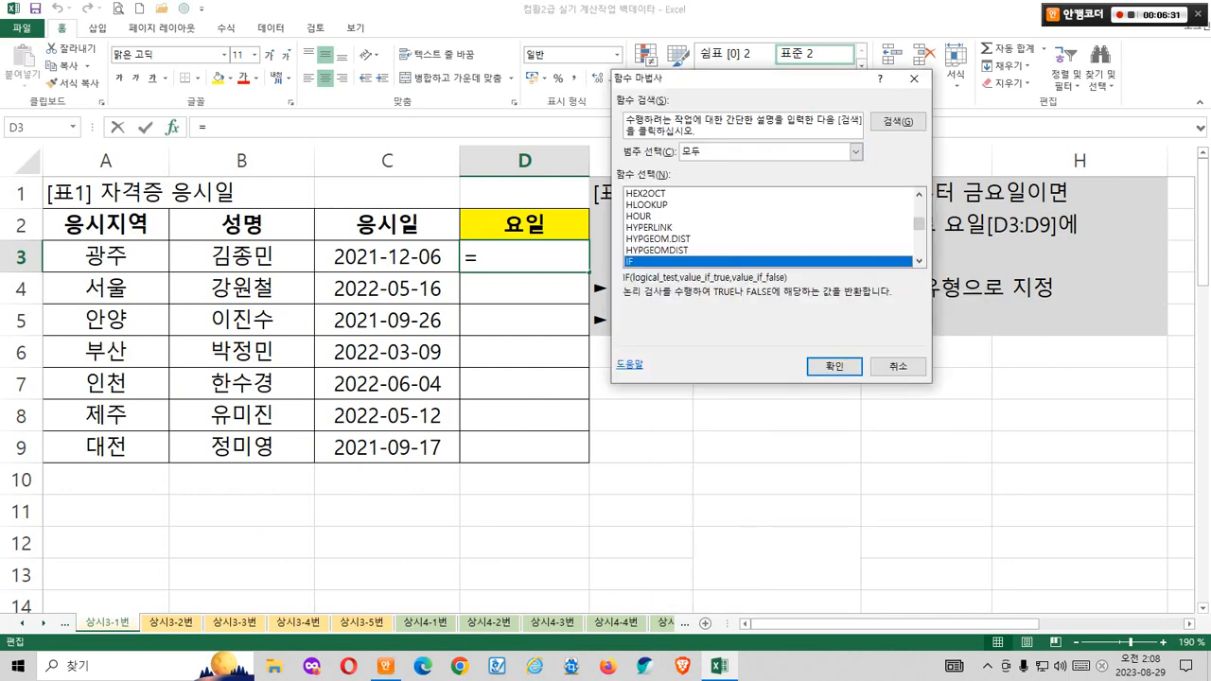
key("ctrl+1")
left_click(848, 284)
mouse_move(439, 223)
left_mouse_down()
mouse_move(512, 269)
mouse_move(512, 257)
left_mouse_up()
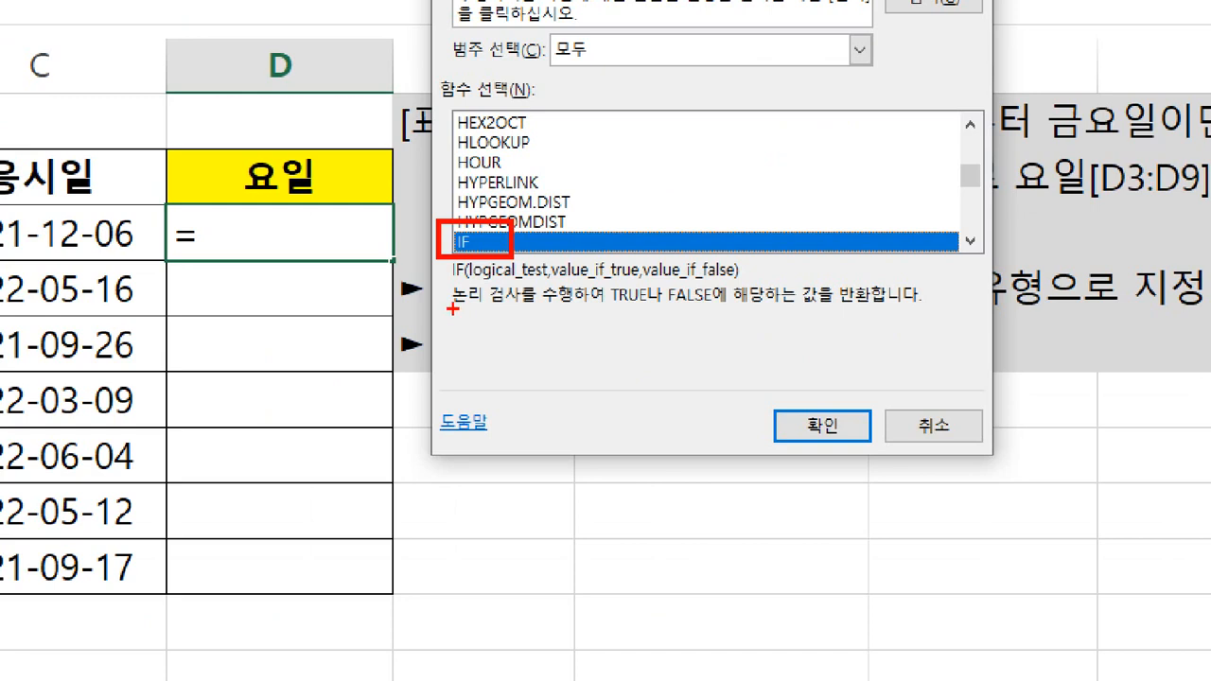
left_click_drag(453, 309, 899, 308)
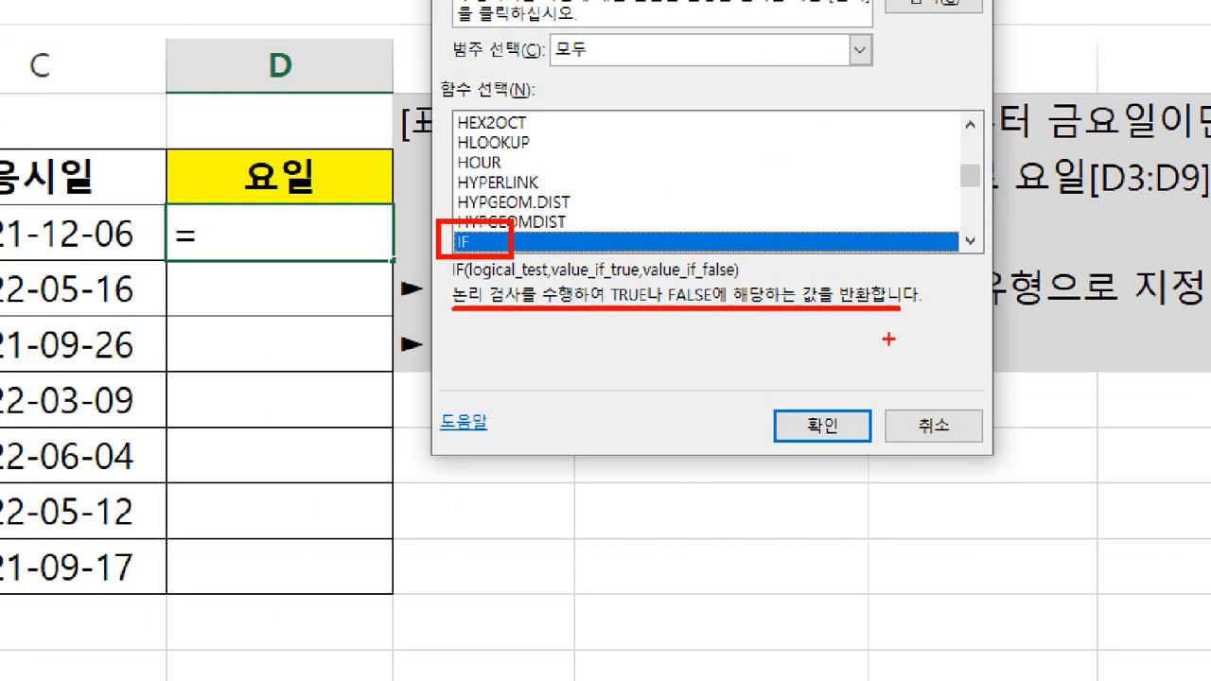
left_click_drag(849, 425, 773, 317)
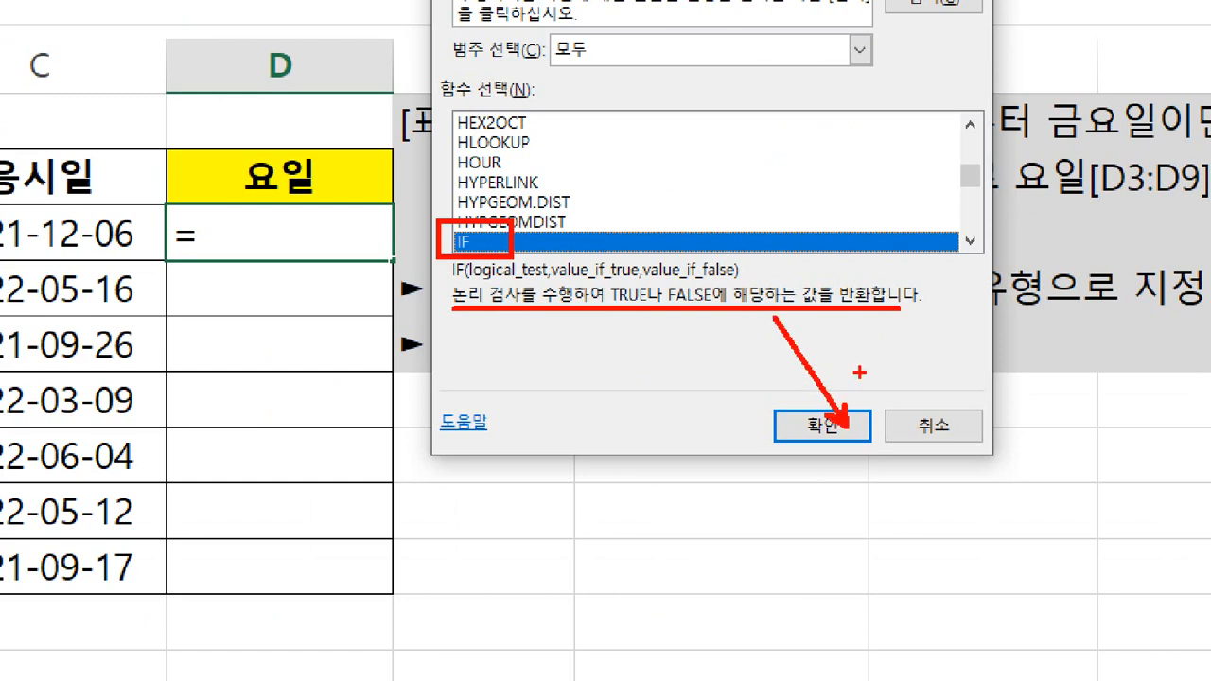
left_click_drag(865, 371, 792, 499)
left_click_drag(774, 404, 844, 502)
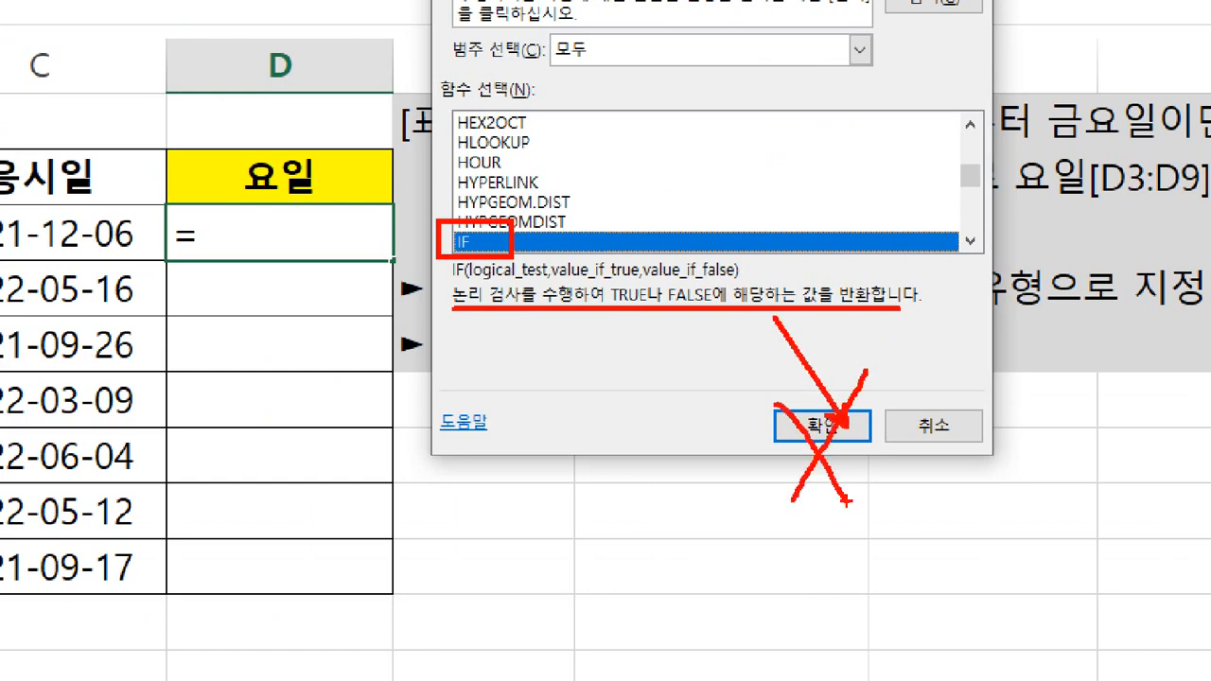
key("Escape")
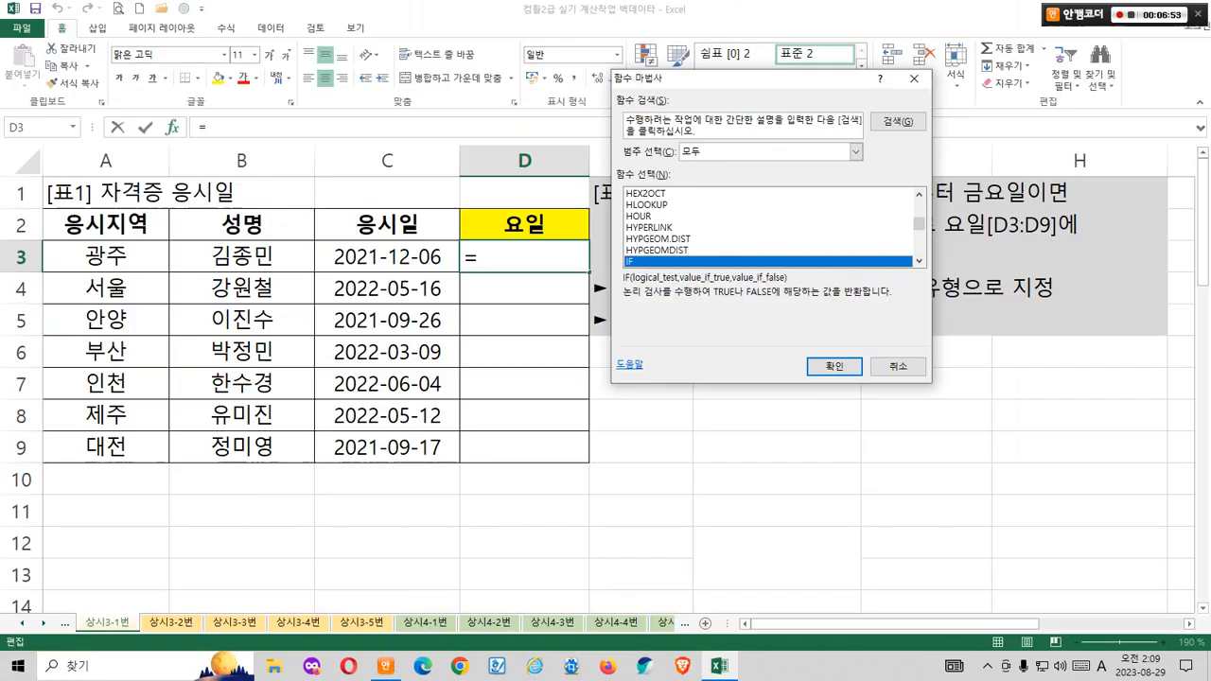
key("ctrl+1")
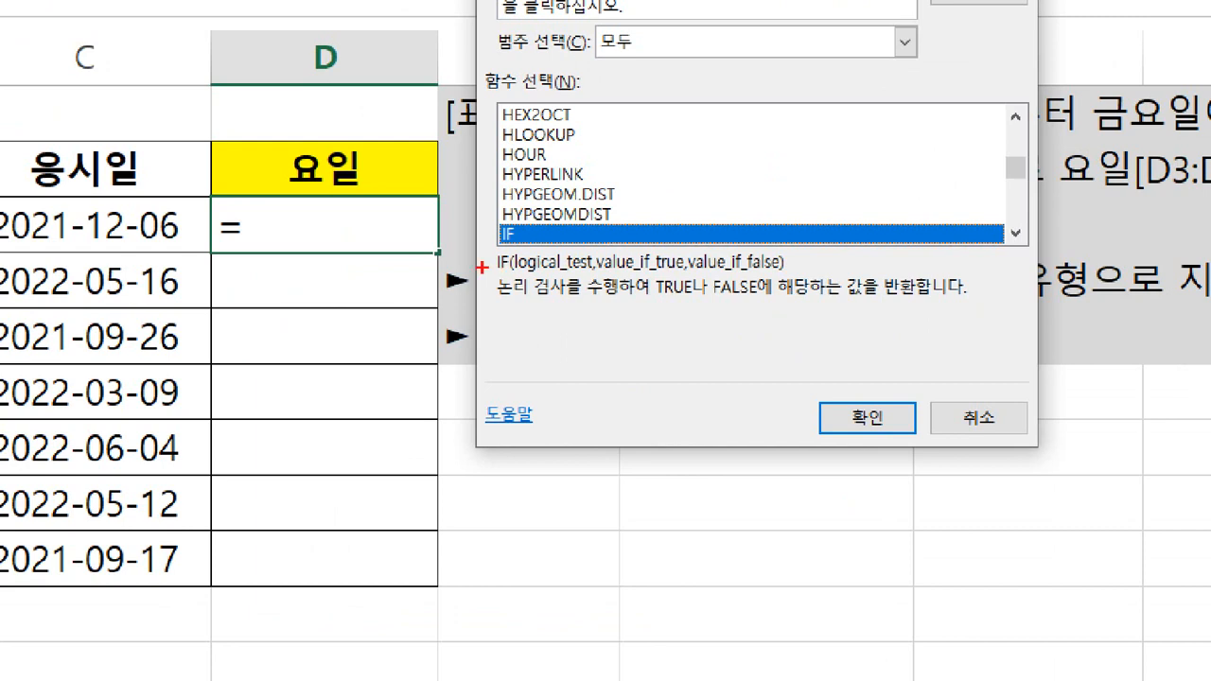
left_click_drag(481, 268, 574, 309)
mouse_move(408, 240)
left_mouse_down()
mouse_move(467, 197)
mouse_move(434, 254)
left_mouse_up()
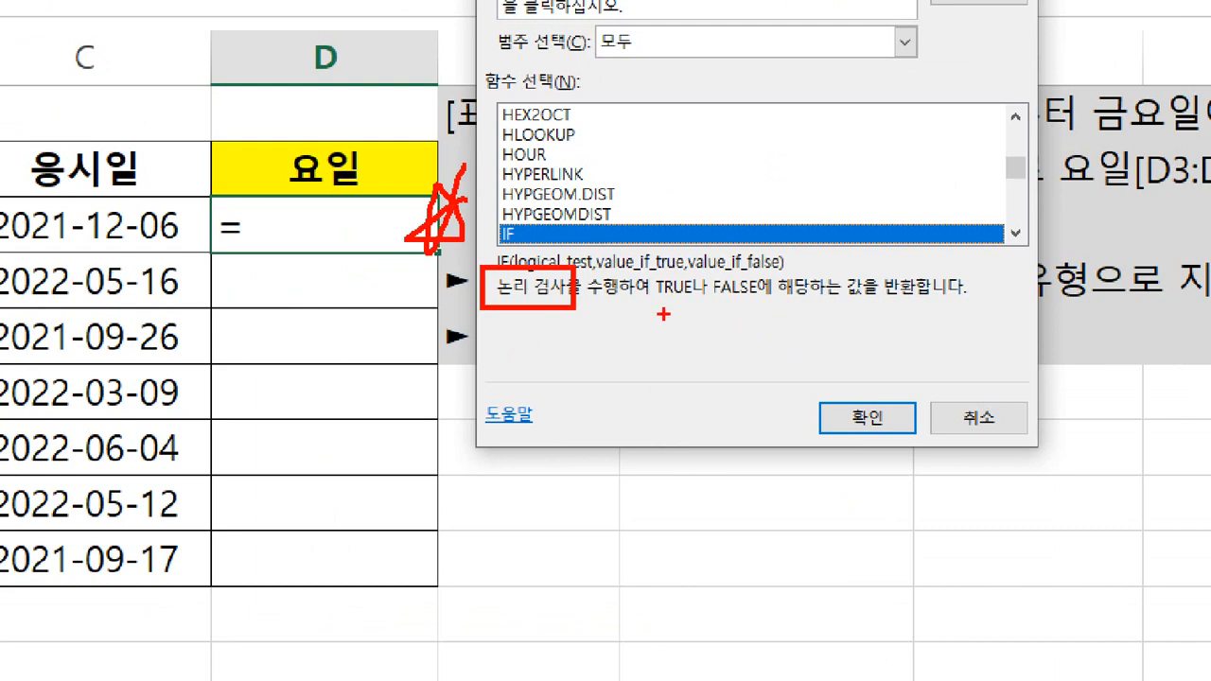
mouse_move(633, 310)
left_mouse_down()
mouse_move(674, 244)
mouse_move(688, 302)
mouse_move(744, 306)
mouse_move(739, 284)
mouse_move(739, 303)
left_mouse_up()
mouse_move(840, 263)
left_mouse_down()
mouse_move(856, 310)
mouse_move(910, 269)
mouse_move(915, 300)
left_mouse_up()
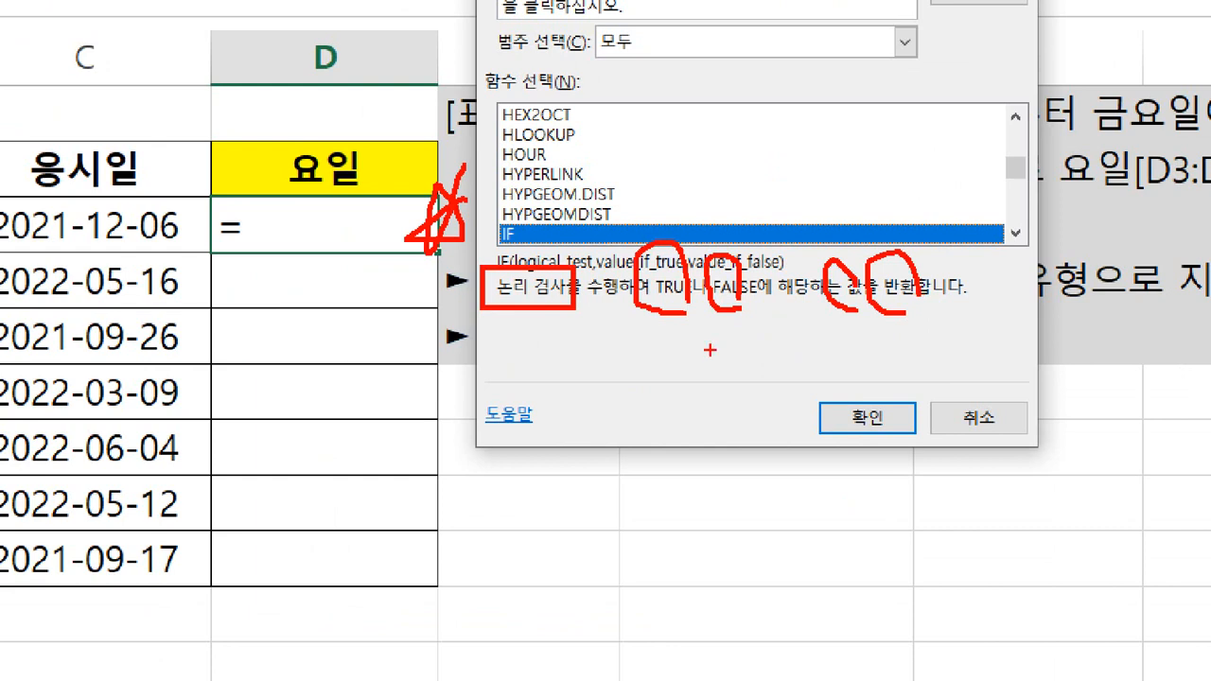
left_click_drag(499, 238, 539, 225)
left_click_drag(660, 243, 693, 166)
left_click_drag(731, 252, 758, 195)
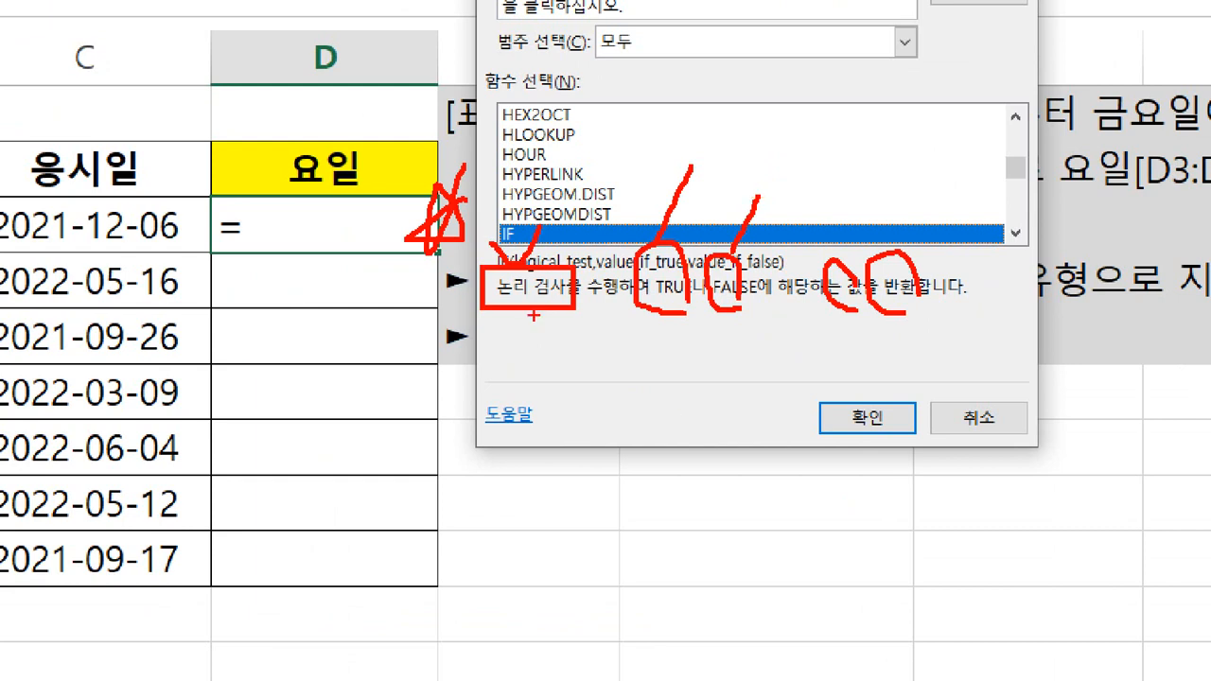
left_click_drag(535, 314, 589, 388)
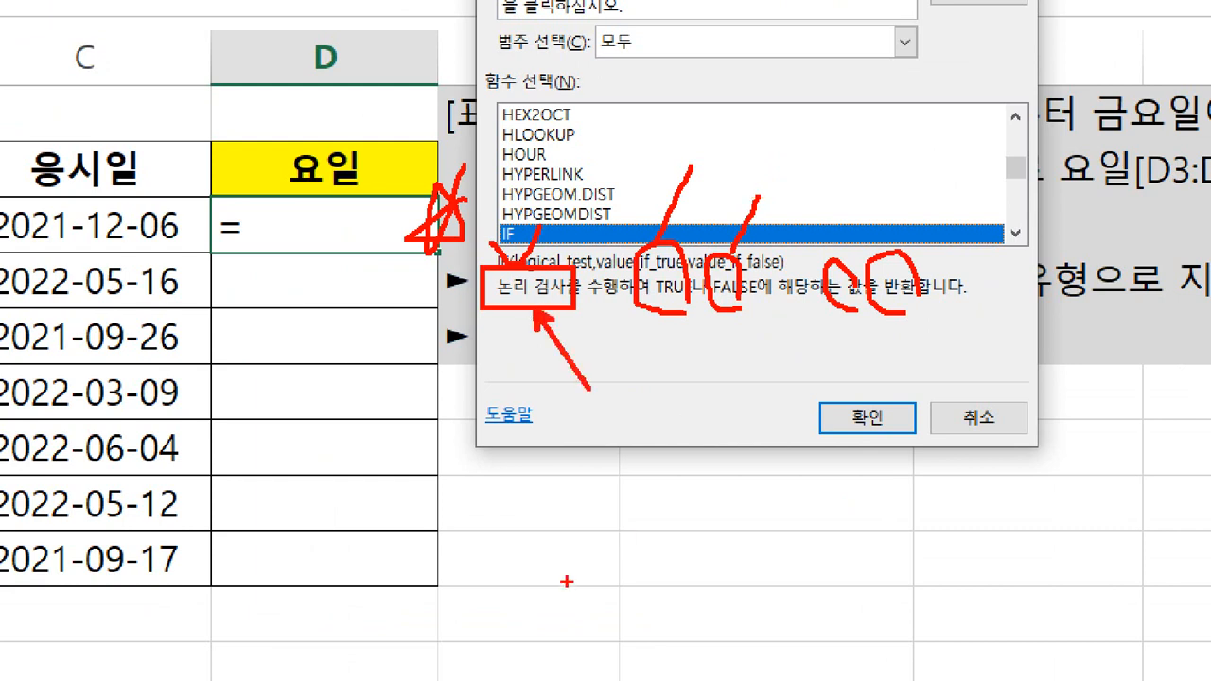
mouse_move(573, 502)
left_mouse_down()
mouse_move(558, 562)
mouse_move(579, 540)
left_mouse_up()
left_click_drag(1031, 525, 1024, 538)
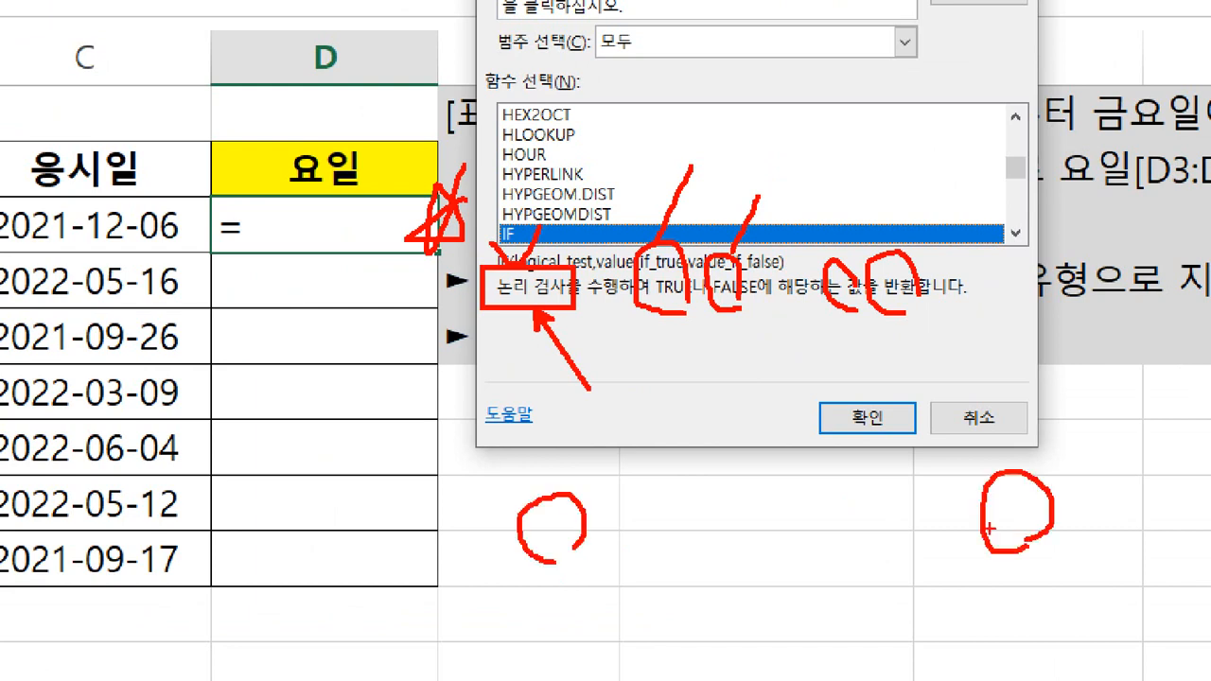
left_click_drag(726, 346, 824, 346)
left_click_drag(747, 393, 754, 452)
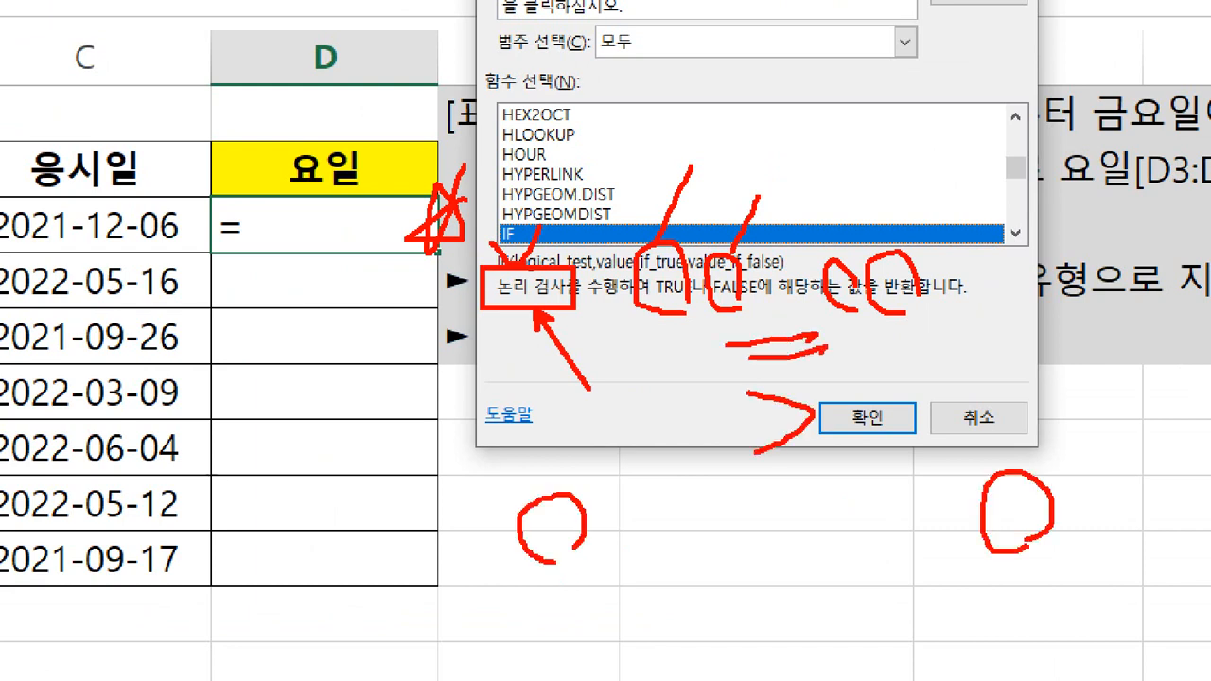
mouse_move(797, 486)
left_mouse_down()
mouse_move(690, 539)
mouse_move(794, 573)
left_mouse_up()
mouse_move(757, 596)
left_mouse_down()
mouse_move(695, 643)
mouse_move(747, 676)
left_mouse_up()
mouse_move(757, 598)
left_mouse_down()
mouse_move(829, 627)
mouse_move(720, 677)
mouse_move(855, 605)
mouse_move(780, 651)
left_mouse_up()
mouse_move(303, 288)
left_mouse_down()
mouse_move(294, 388)
mouse_move(312, 377)
left_mouse_up()
left_click_drag(156, 437, 352, 452)
left_click_drag(204, 452, 293, 433)
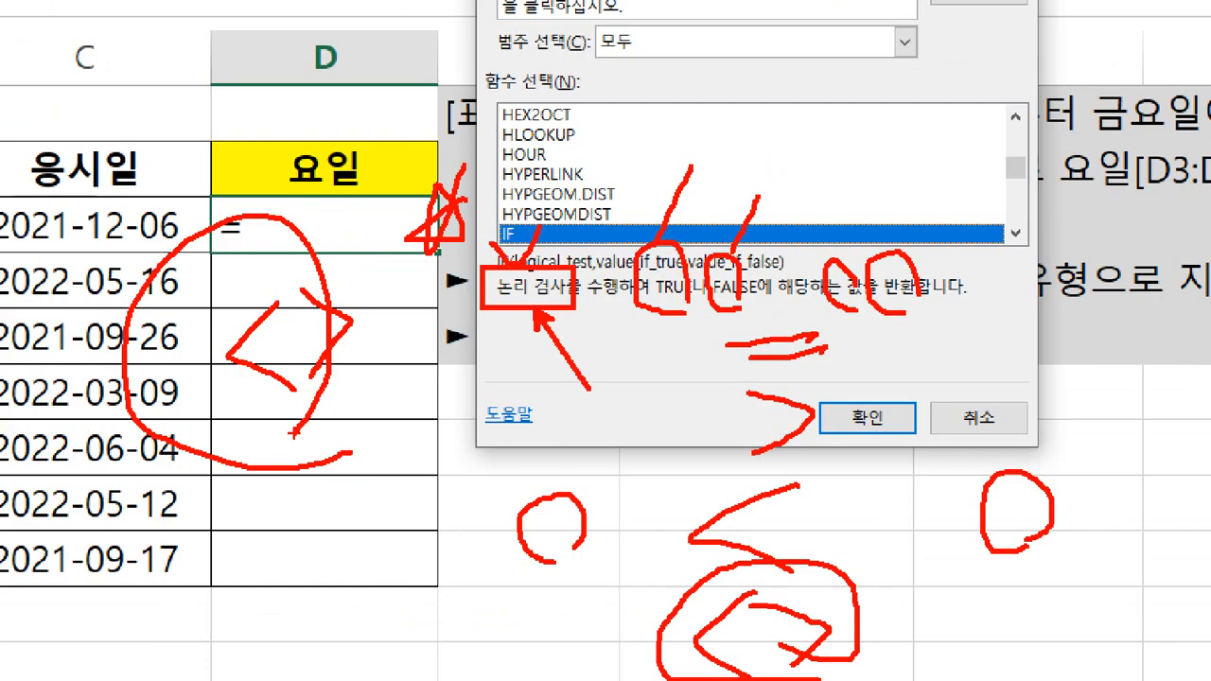
key("Escape")
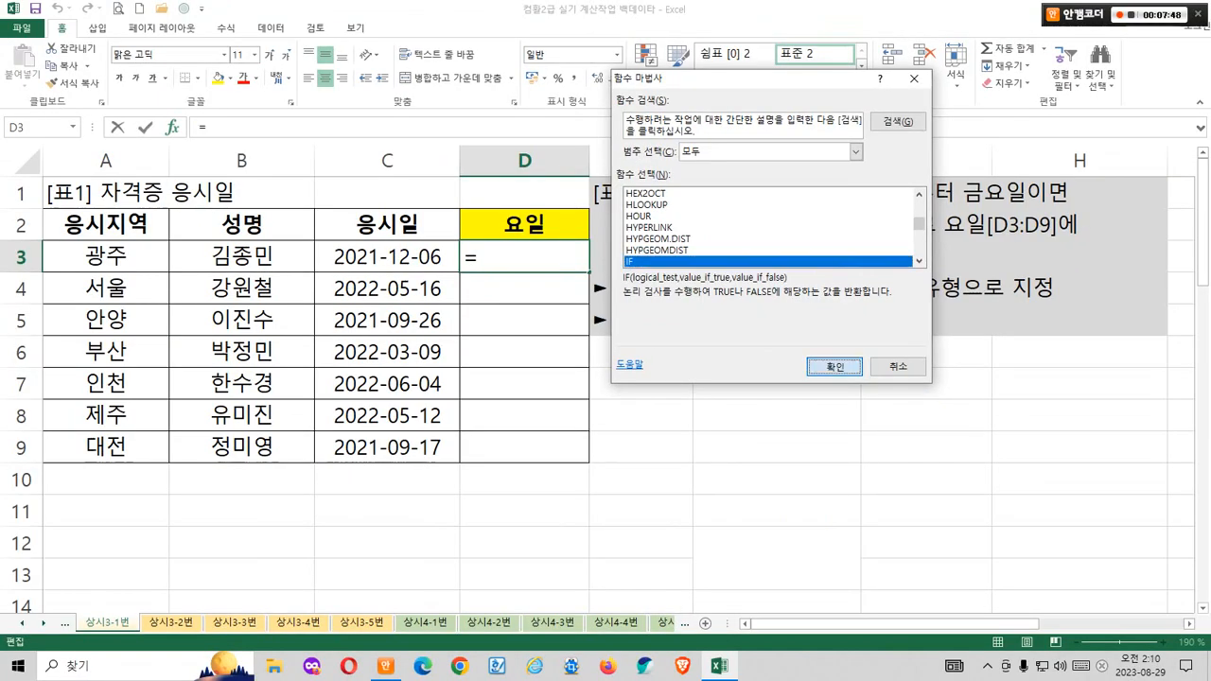
Step: Confirm IF as the function for D3 and nest the WEEKDAY function inside its Logical_test argument
key("Return")
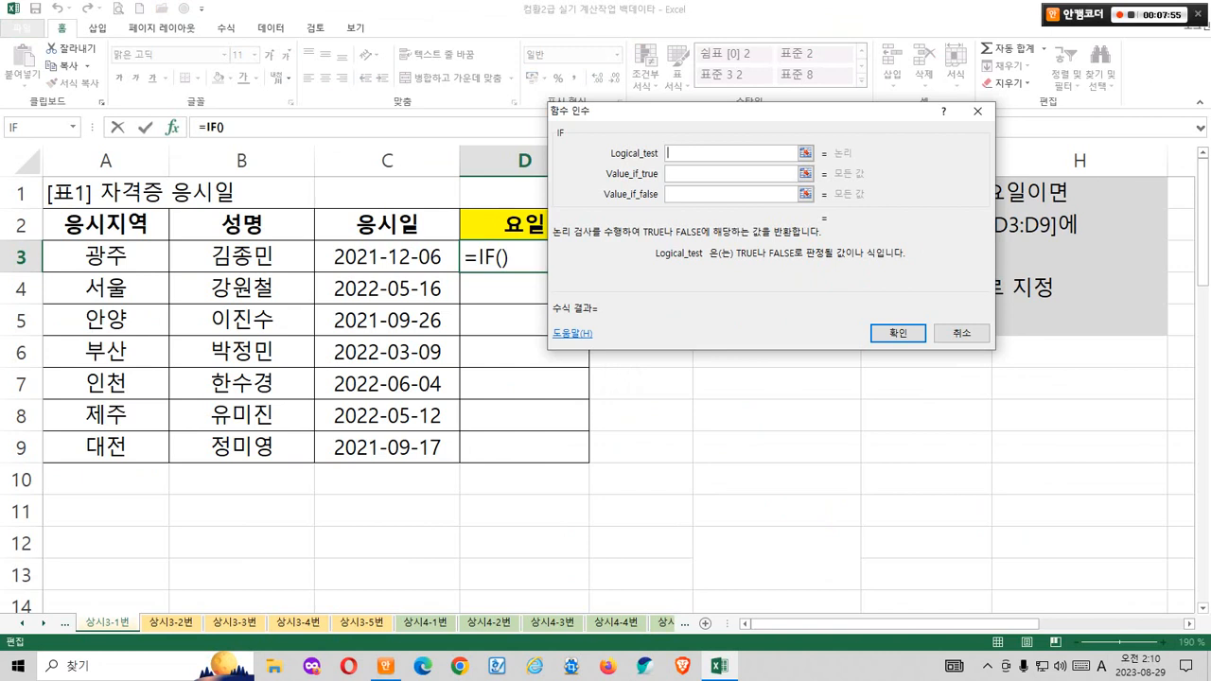
left_click_drag(821, 227, 835, 267)
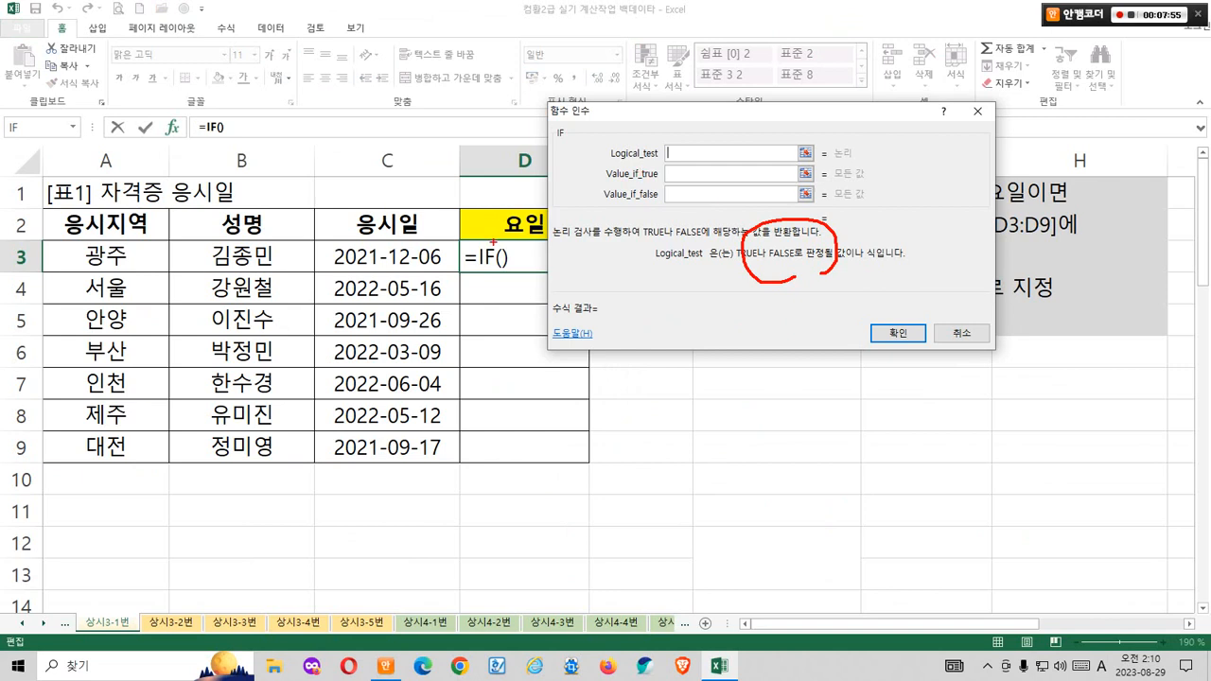
mouse_move(428, 270)
left_mouse_down()
mouse_move(623, 170)
mouse_move(666, 163)
left_mouse_up()
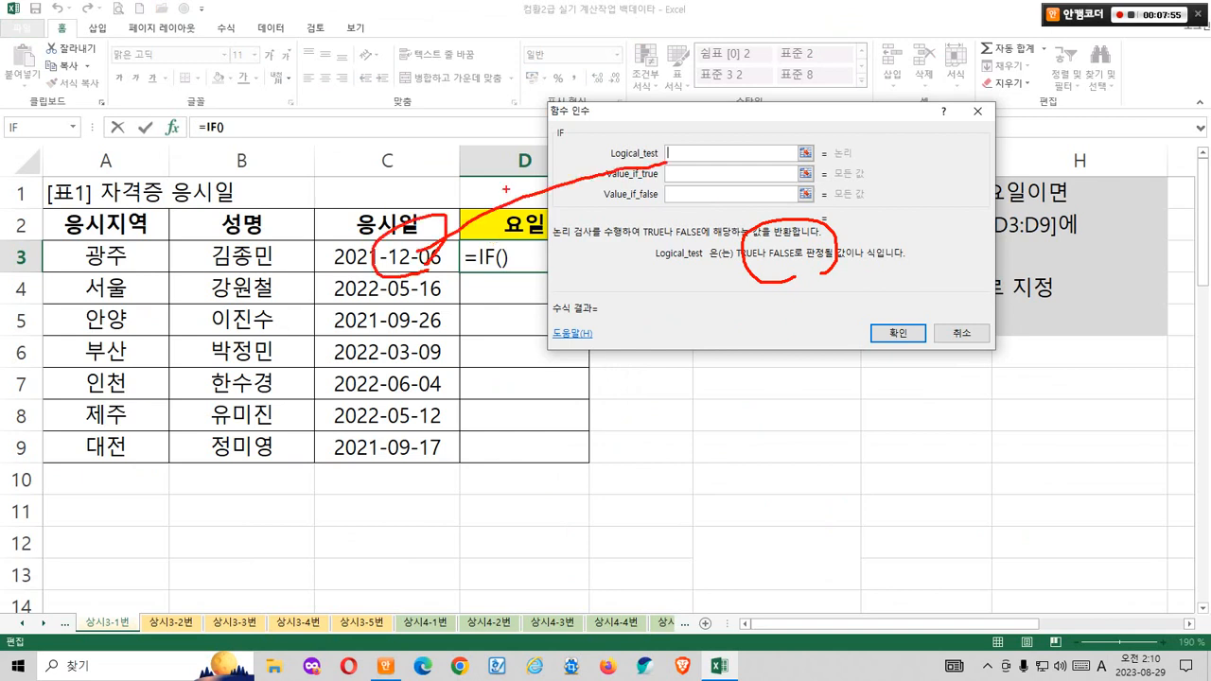
left_click_drag(500, 192, 530, 219)
key("Escape")
left_click(699, 156)
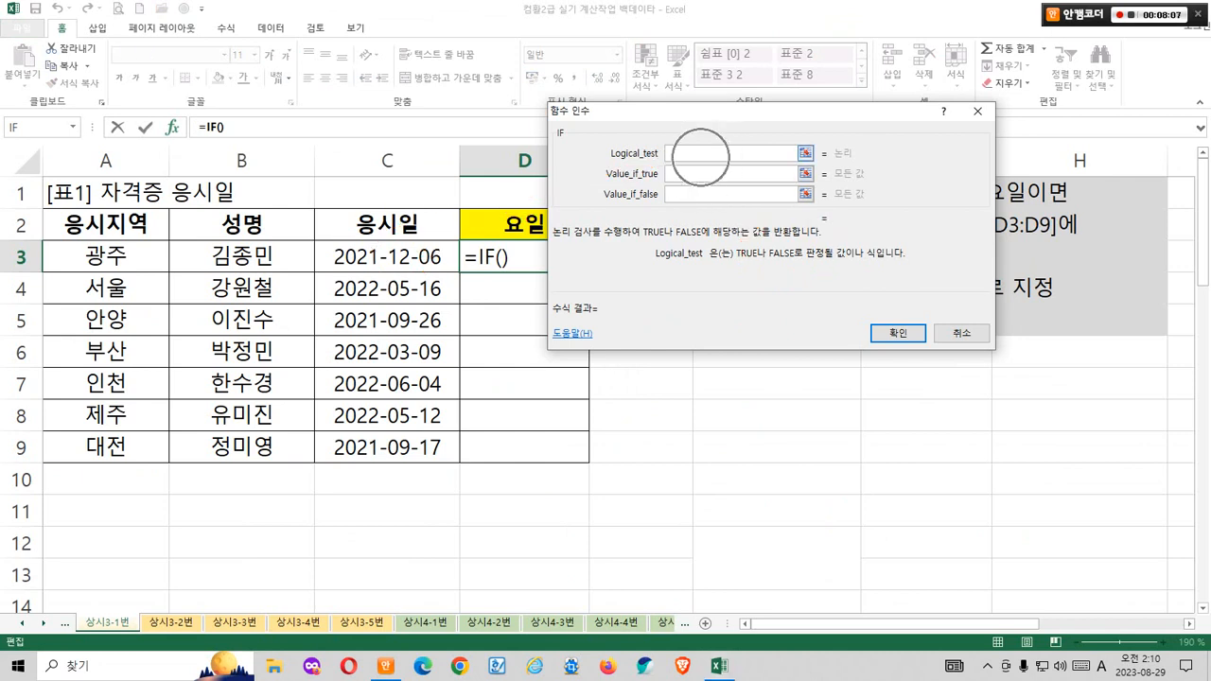
left_click_drag(560, 111, 566, 156)
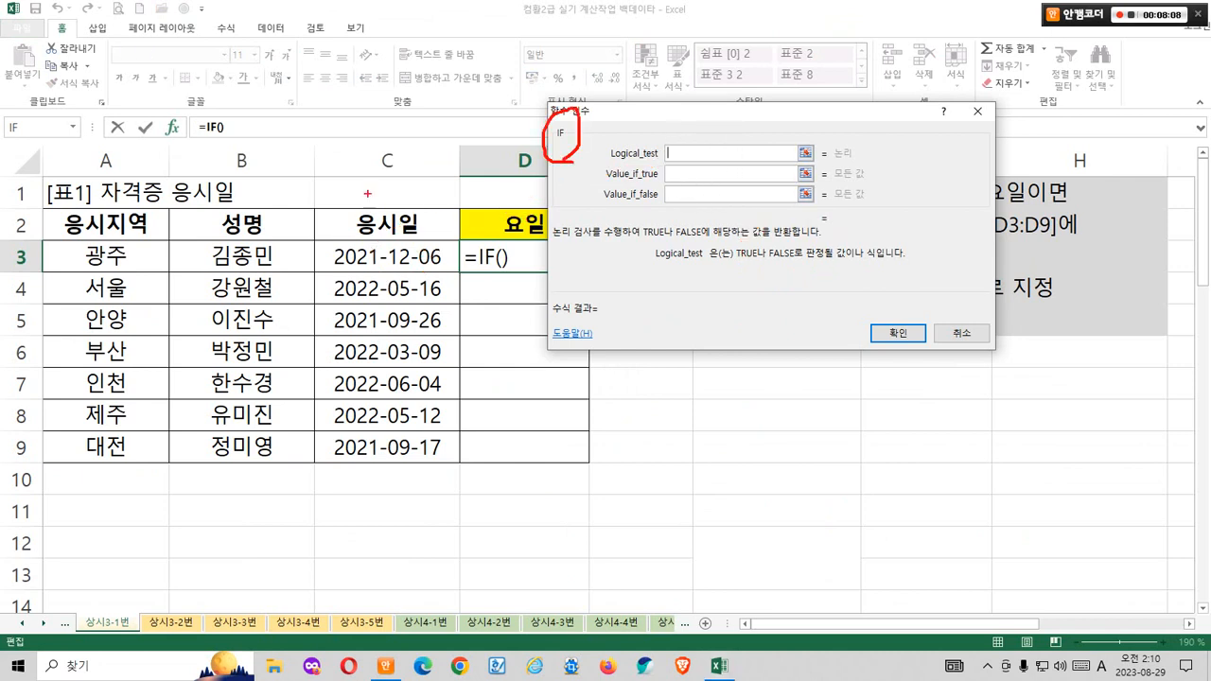
mouse_move(94, 156)
left_mouse_down()
mouse_move(72, 102)
mouse_move(100, 77)
left_mouse_up()
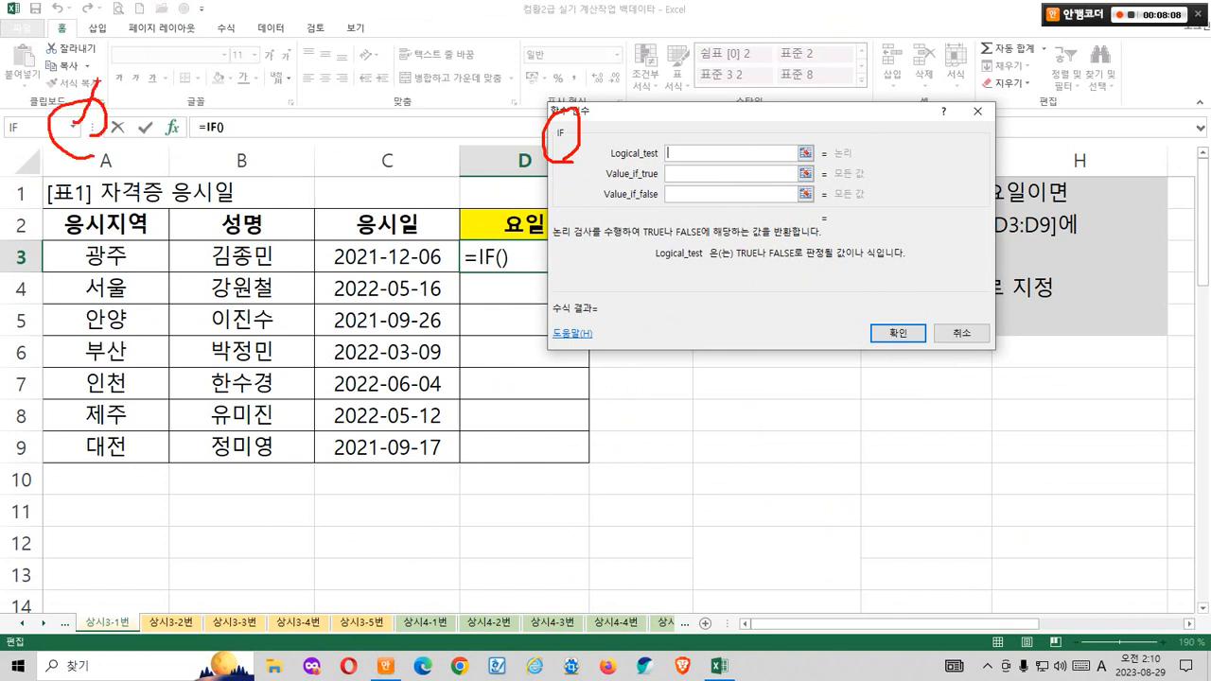
key("Escape")
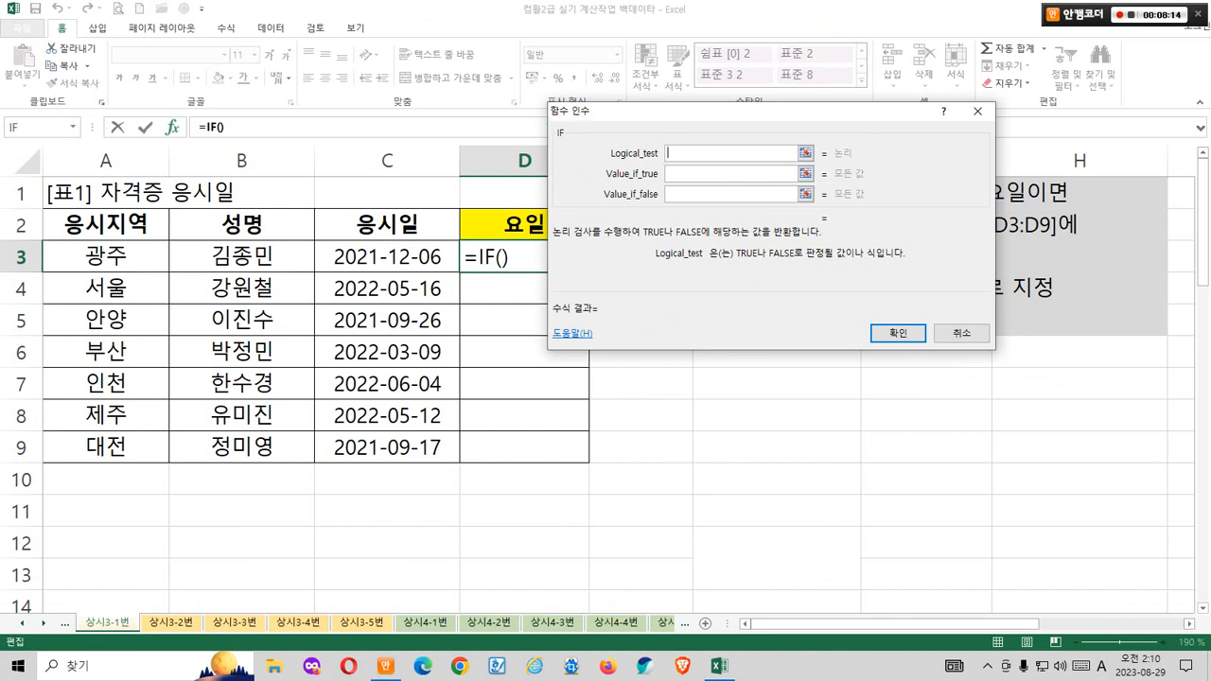
left_click(73, 127)
left_click(43, 165)
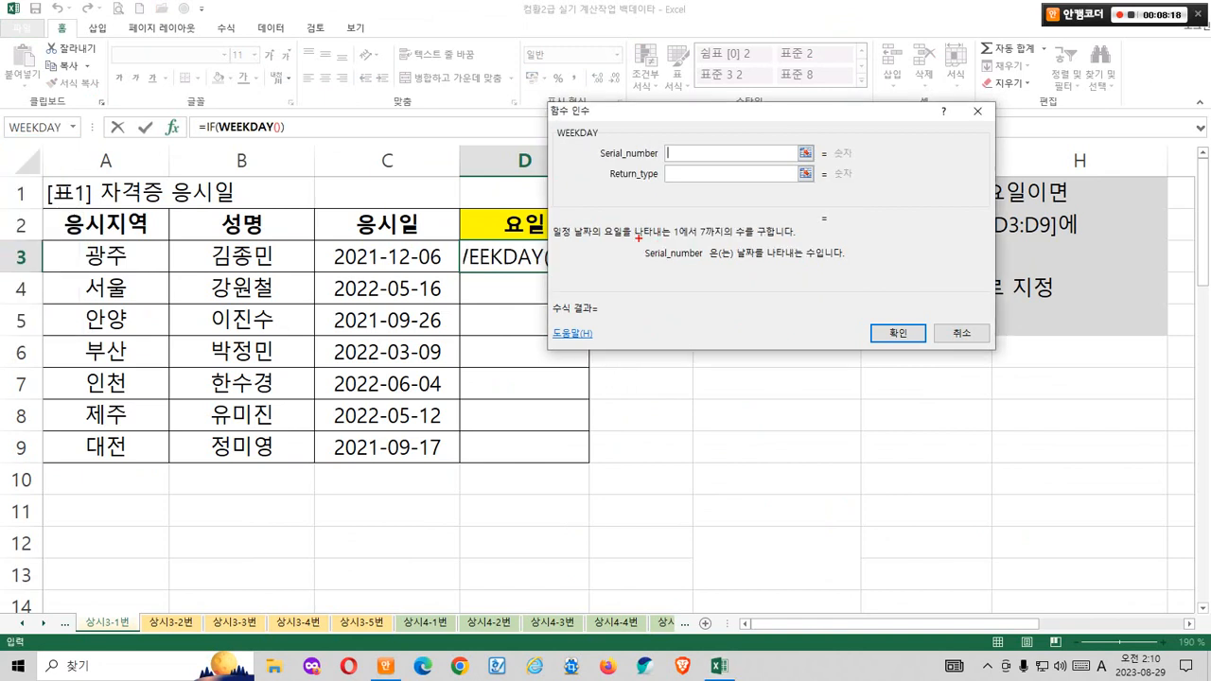
Step: Set the nested WEEKDAY function's Serial_number to C3 and its Return_type to 2
left_click_drag(638, 237, 865, 274)
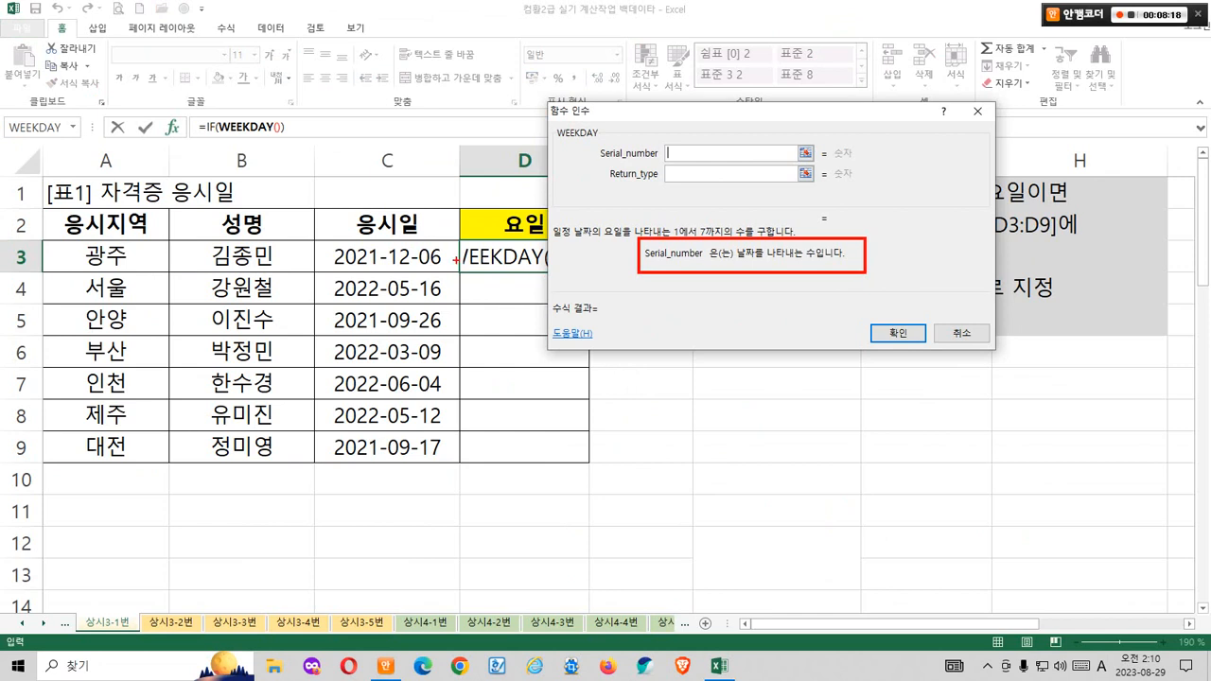
left_click_drag(687, 159, 376, 271)
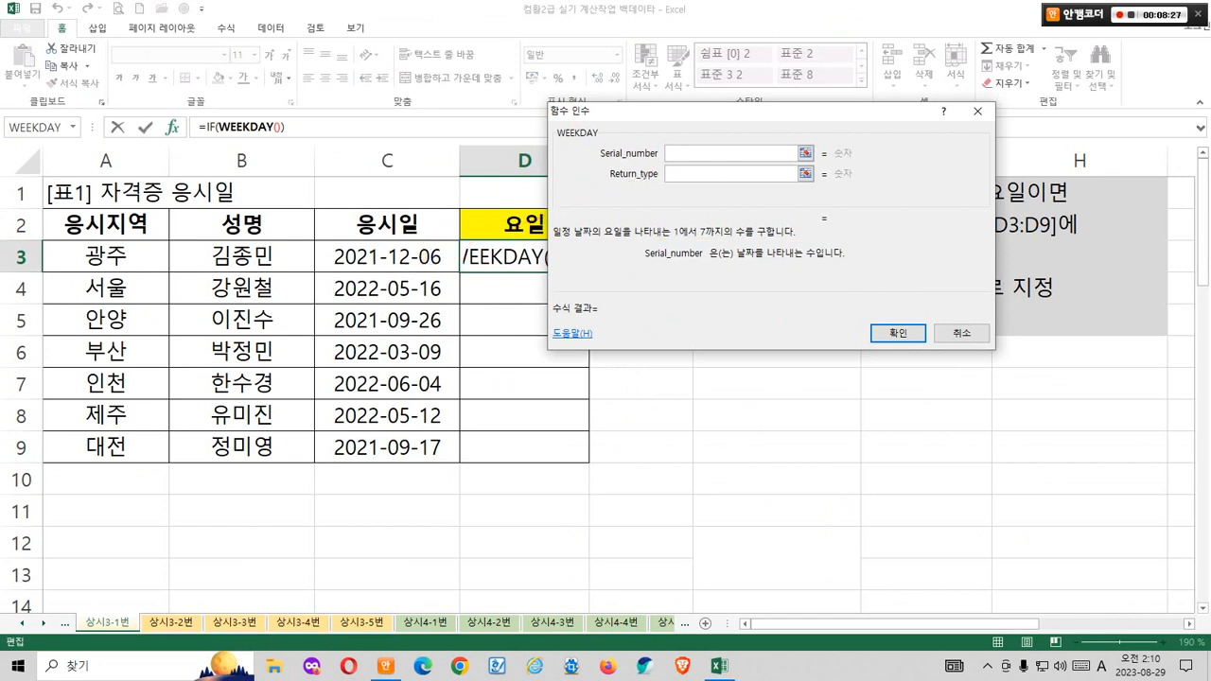
left_click(387, 256)
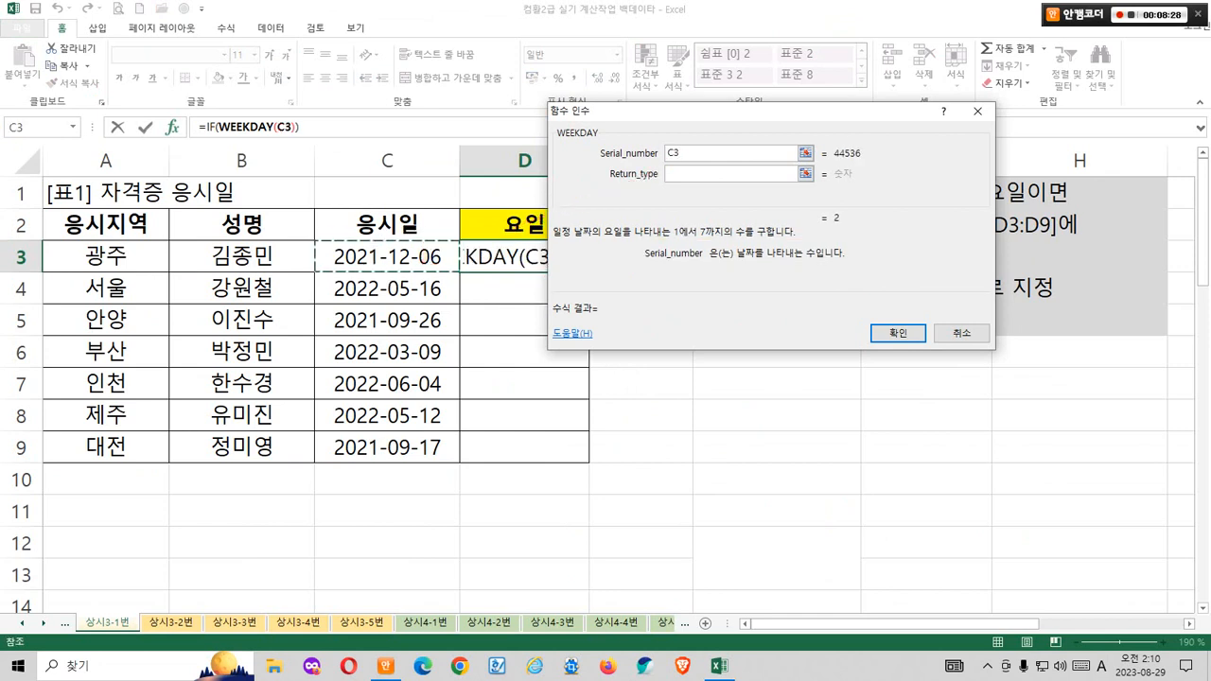
left_click(732, 174)
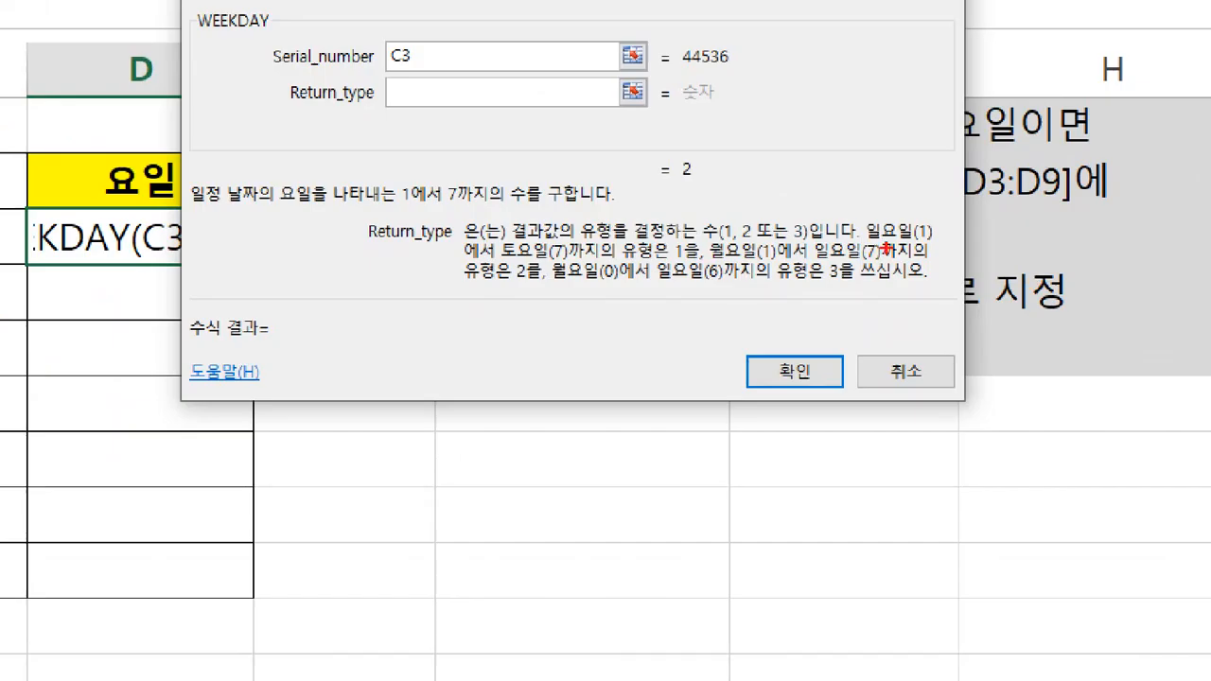
left_click_drag(870, 243, 944, 241)
left_click_drag(464, 267, 565, 267)
mouse_move(652, 264)
left_mouse_down()
mouse_move(682, 242)
mouse_move(791, 265)
mouse_move(773, 261)
left_mouse_up()
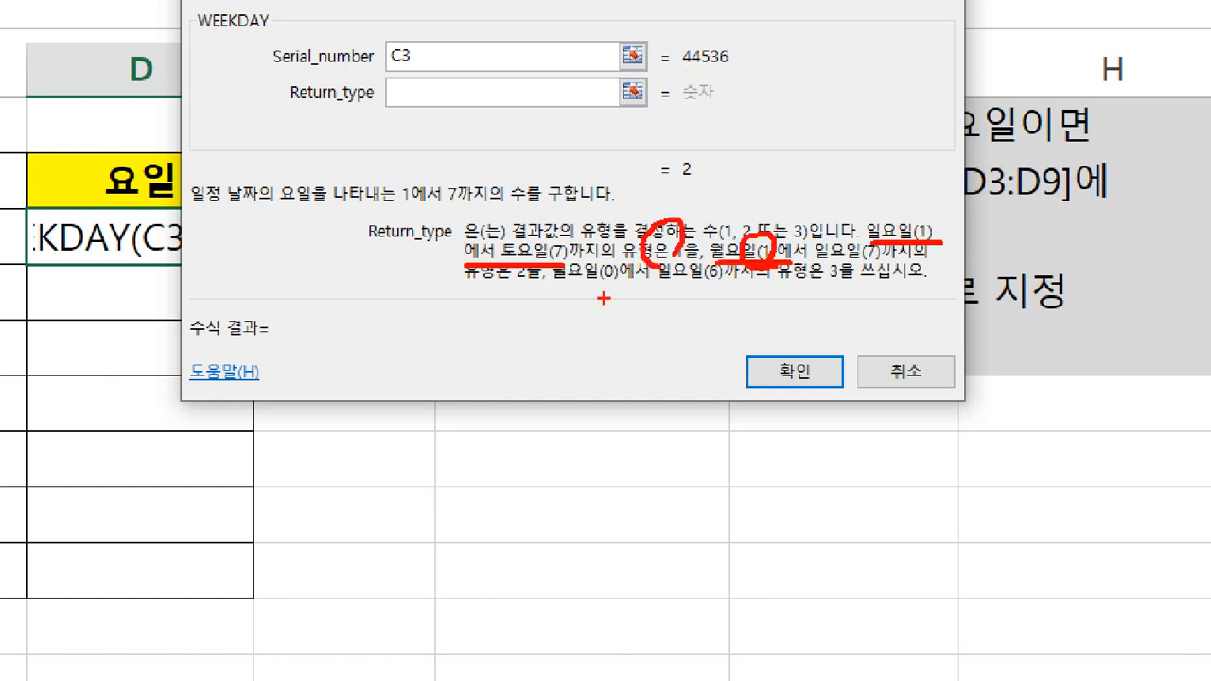
mouse_move(463, 291)
left_mouse_down()
mouse_move(566, 290)
mouse_move(543, 294)
left_mouse_up()
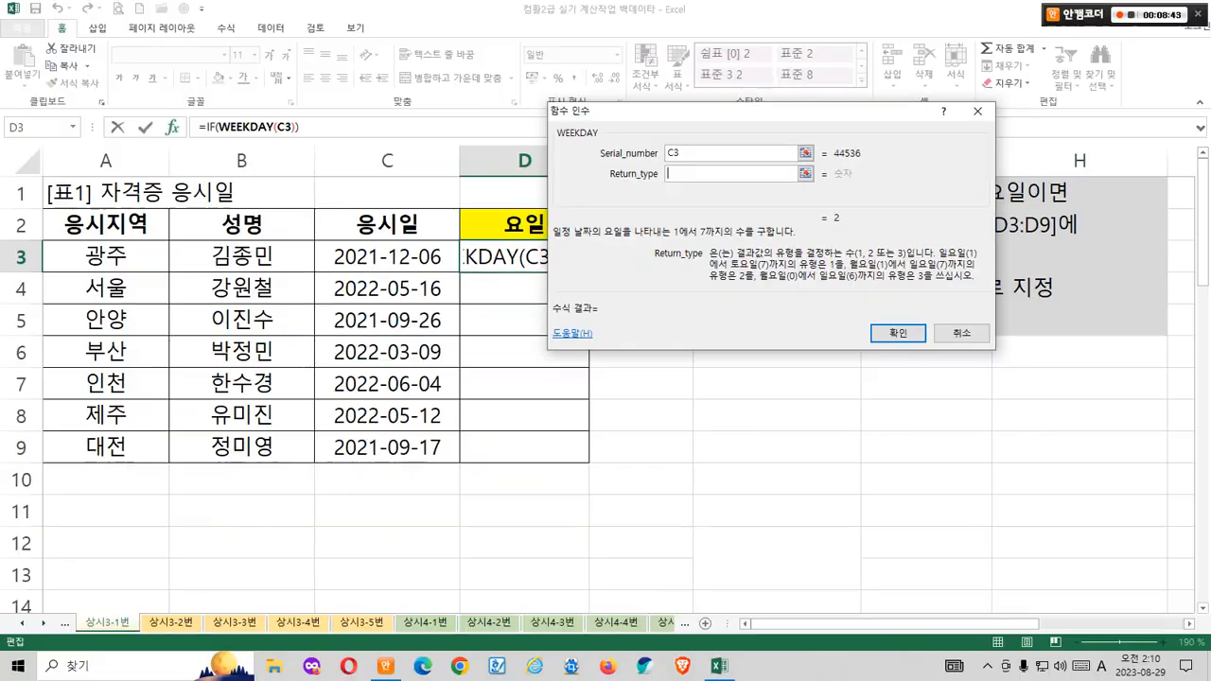
type("2")
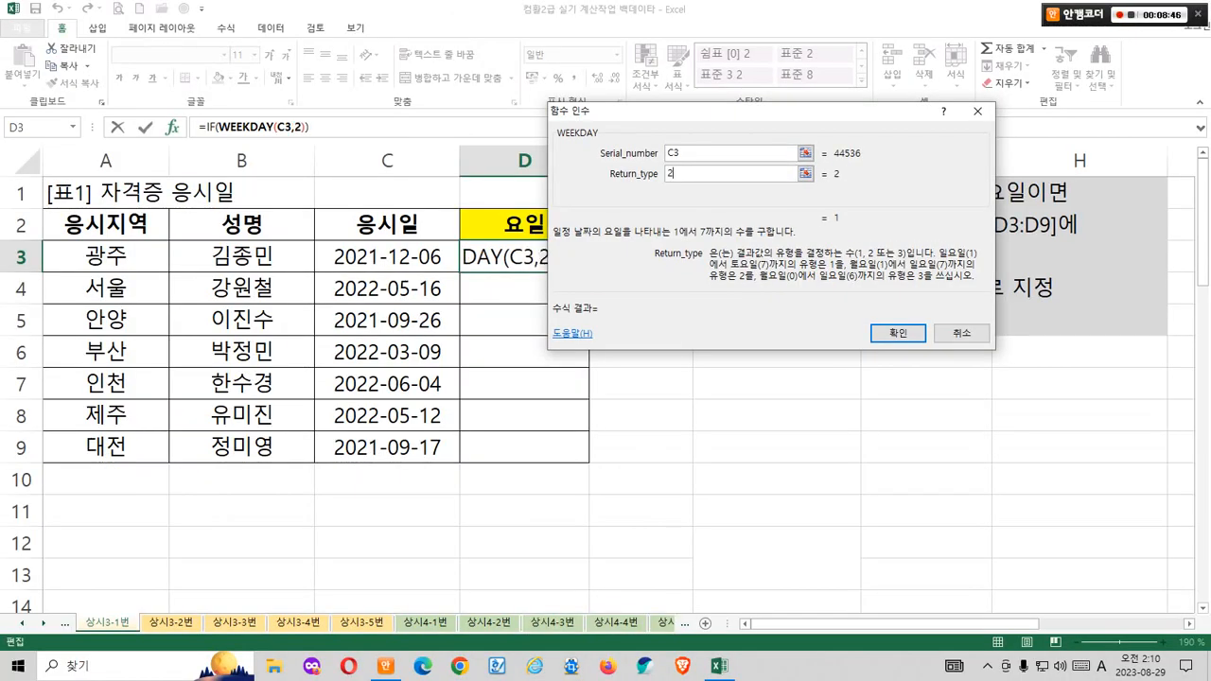
left_click(733, 153)
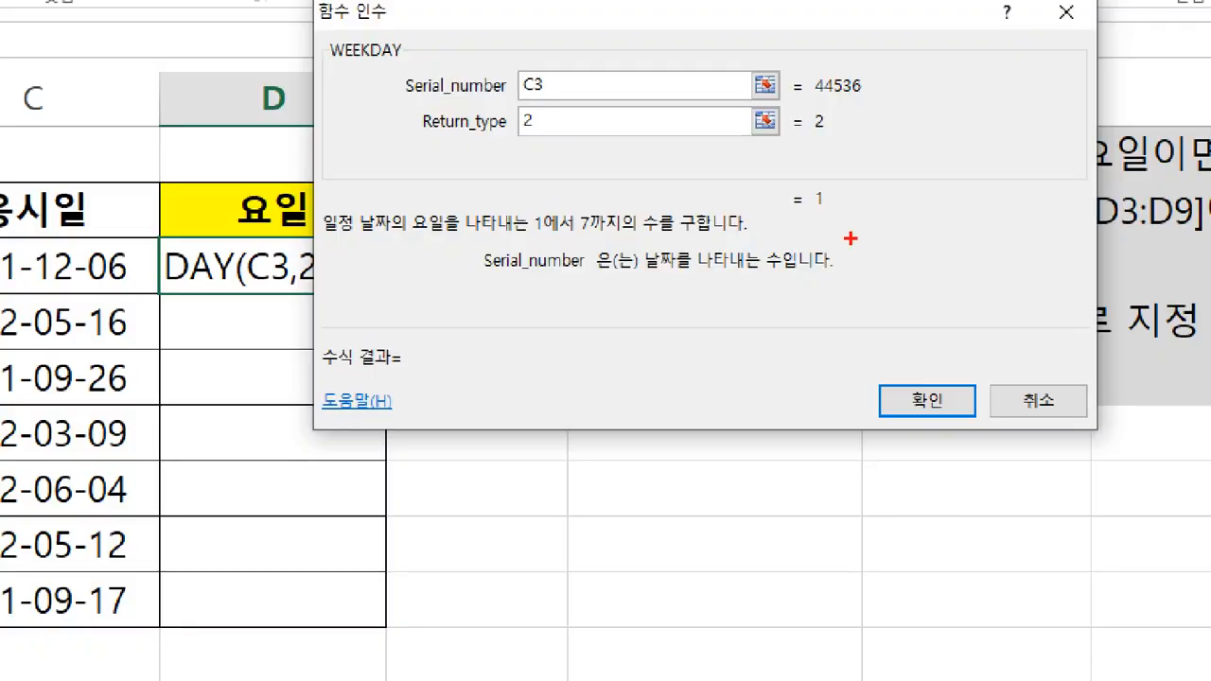
left_click_drag(856, 169, 861, 239)
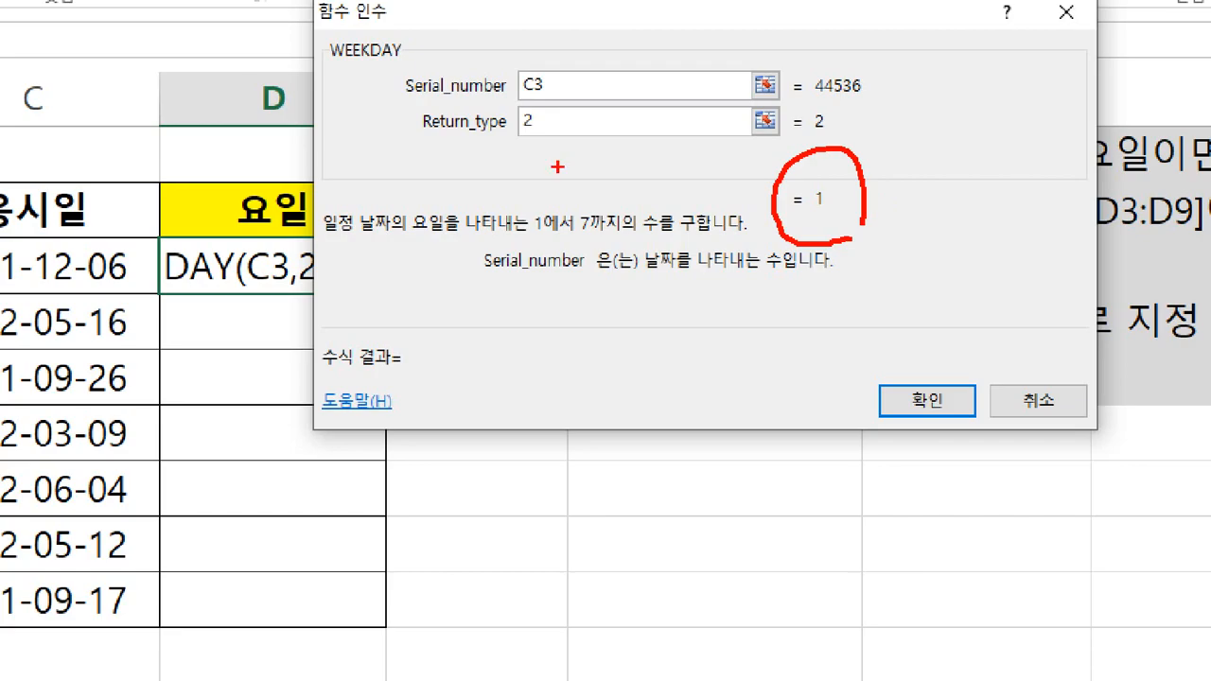
left_click_drag(541, 102, 545, 153)
key("Escape")
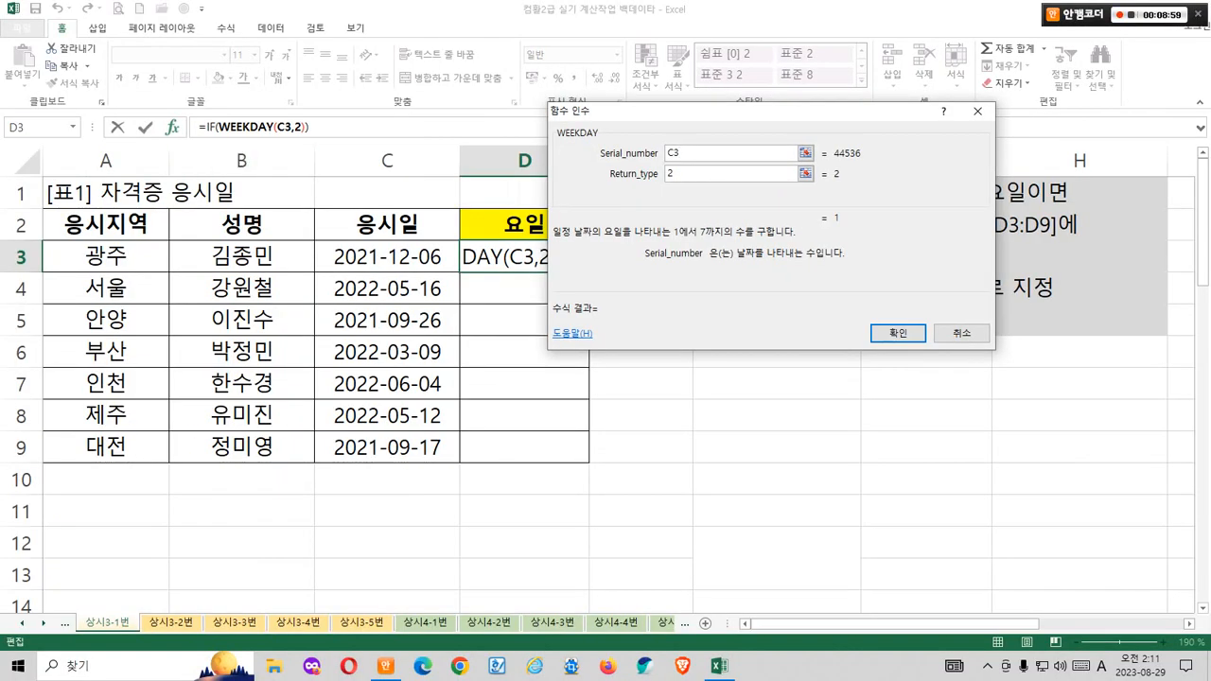
Step: Return to the outer IF function's arguments and complete its Logical_test as WEEKDAY(C3,2)>=6
left_click(211, 127)
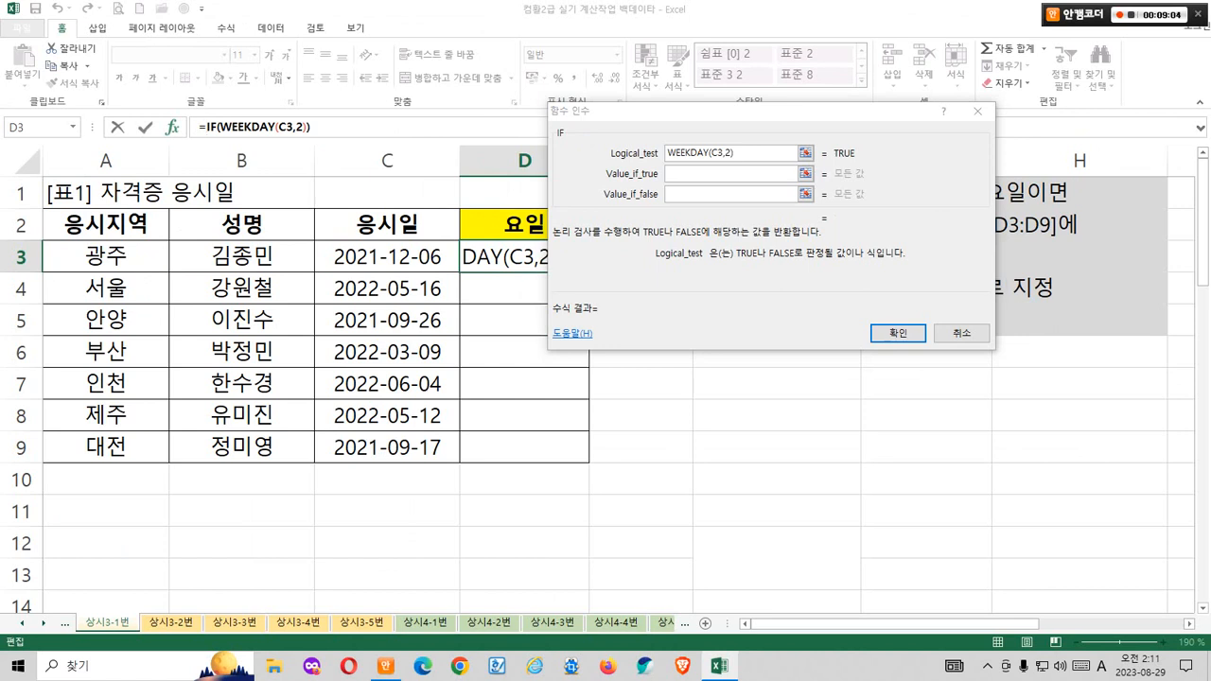
left_click_drag(606, 145, 726, 163)
left_click_drag(856, 121, 870, 142)
mouse_move(773, 65)
left_mouse_down()
mouse_move(807, 64)
mouse_move(795, 104)
mouse_move(821, 171)
left_mouse_up()
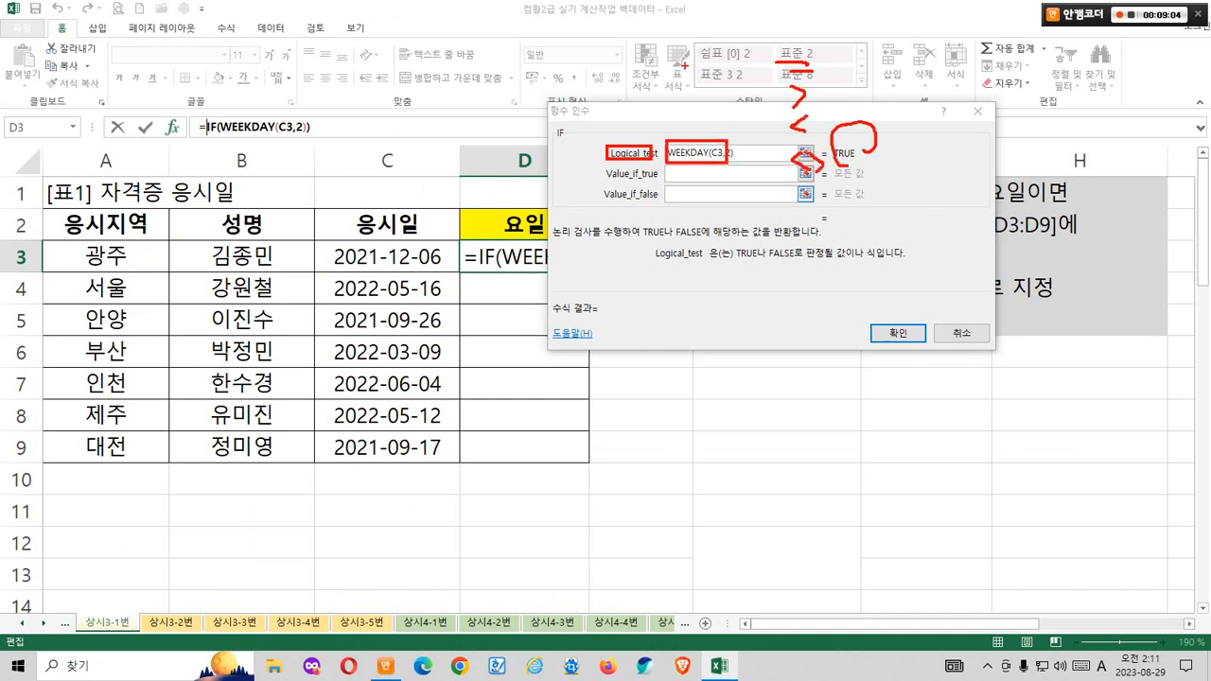
left_click_drag(632, 33, 957, 216)
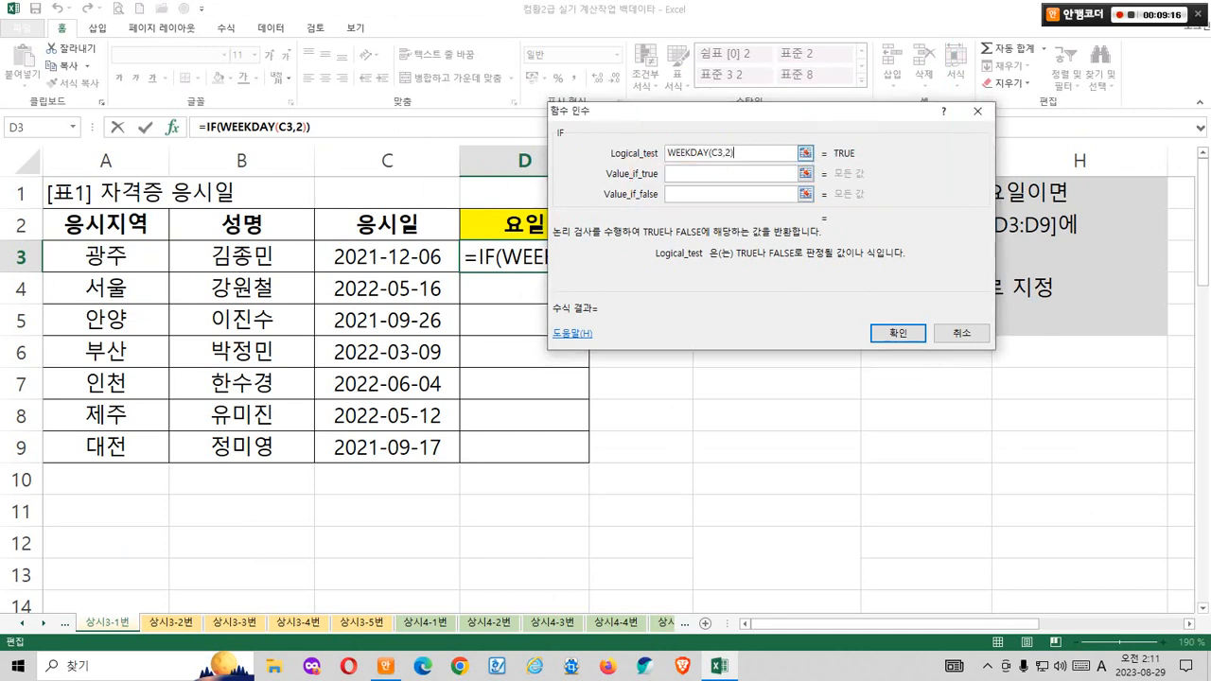
type(">=6")
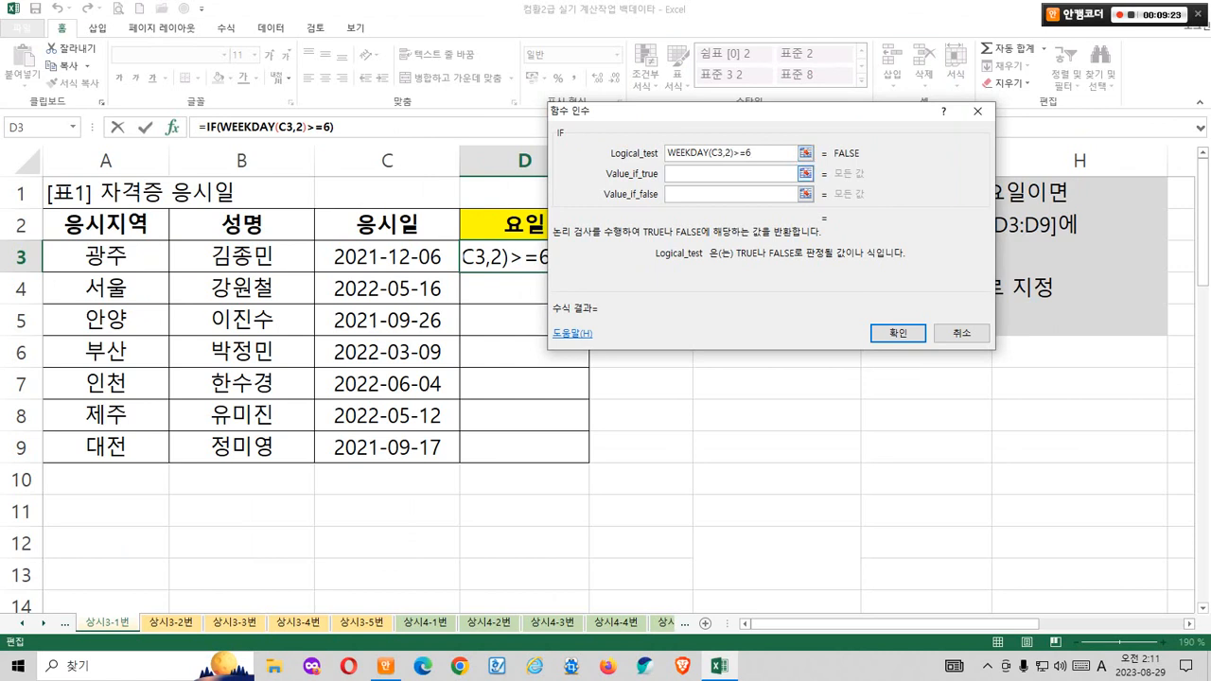
key("Tab")
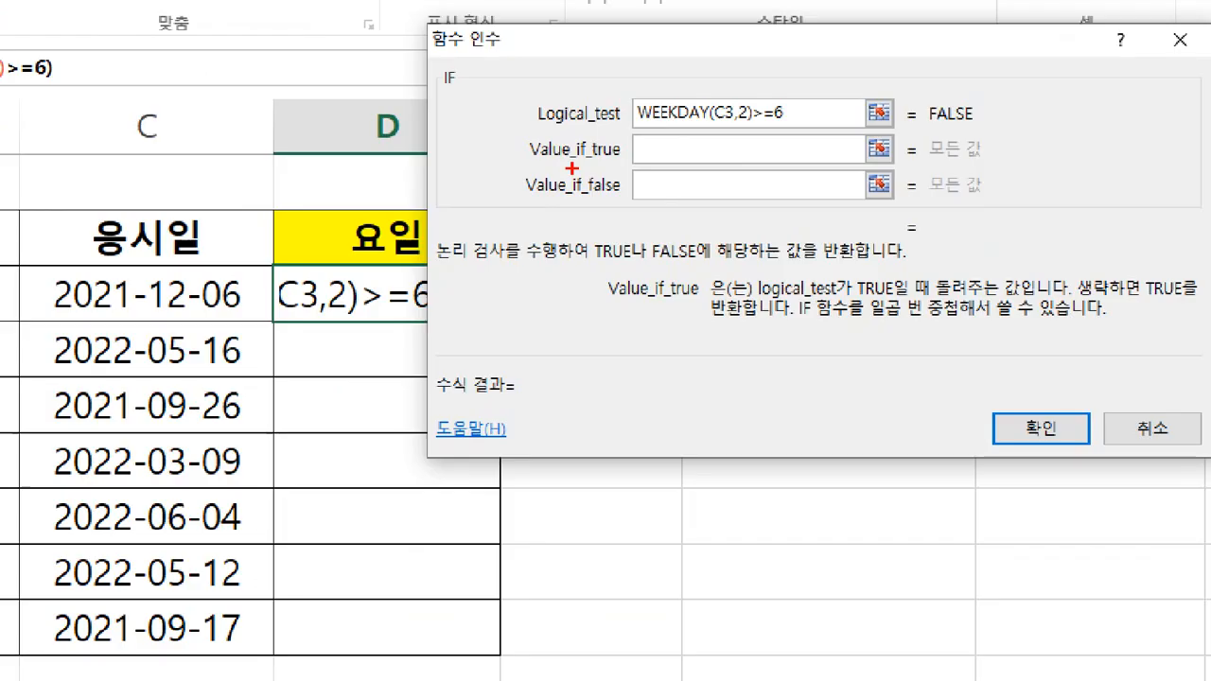
mouse_move(535, 163)
left_mouse_down()
mouse_move(621, 161)
mouse_move(559, 121)
mouse_move(556, 138)
mouse_move(589, 144)
left_mouse_up()
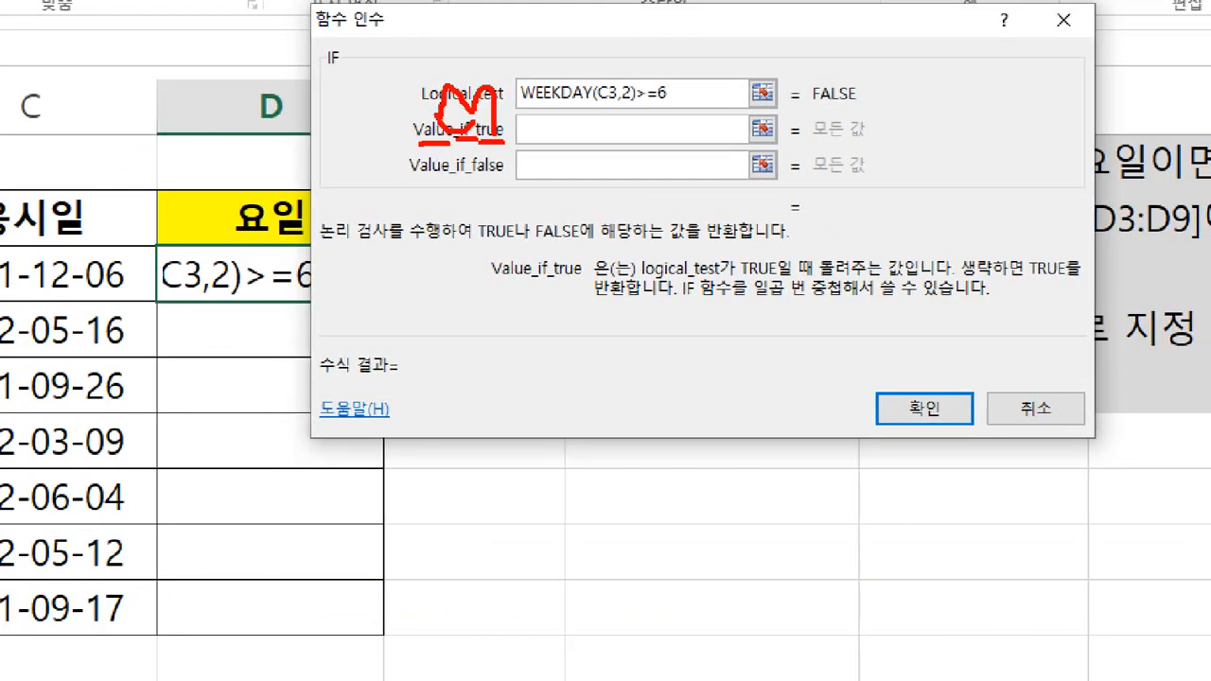
mouse_move(558, 136)
left_mouse_down()
mouse_move(540, 137)
mouse_move(488, 256)
left_mouse_up()
left_click_drag(635, 281, 741, 287)
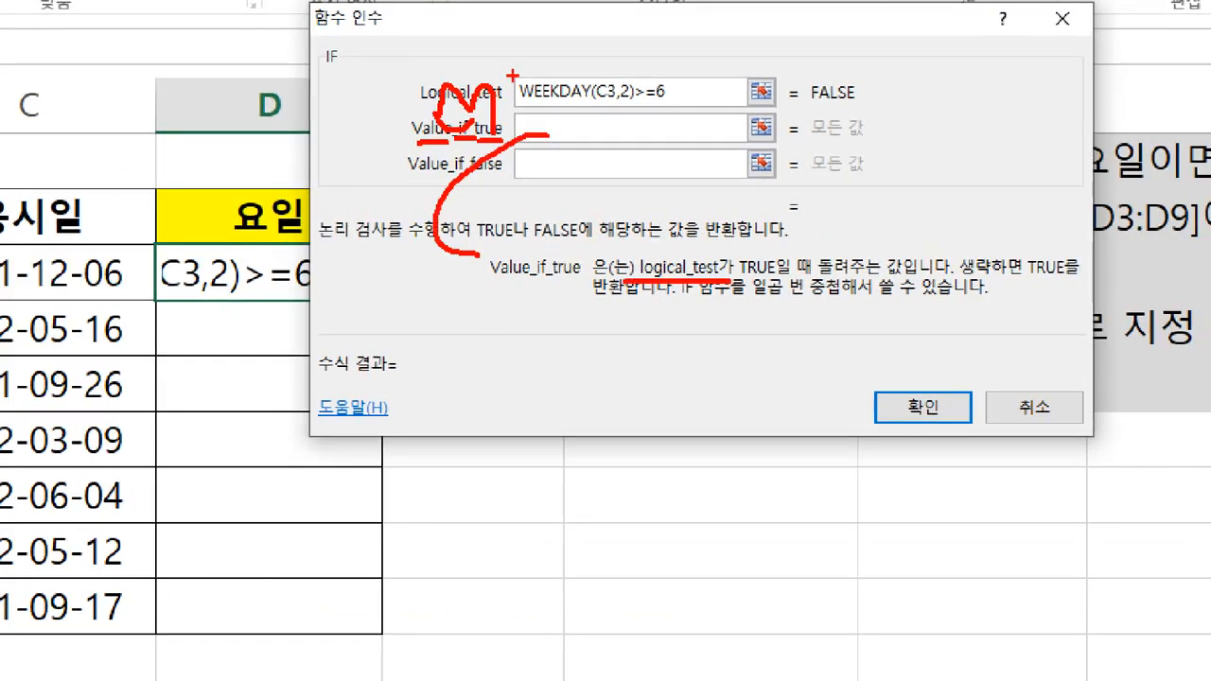
left_click_drag(513, 75, 600, 85)
key("Escape")
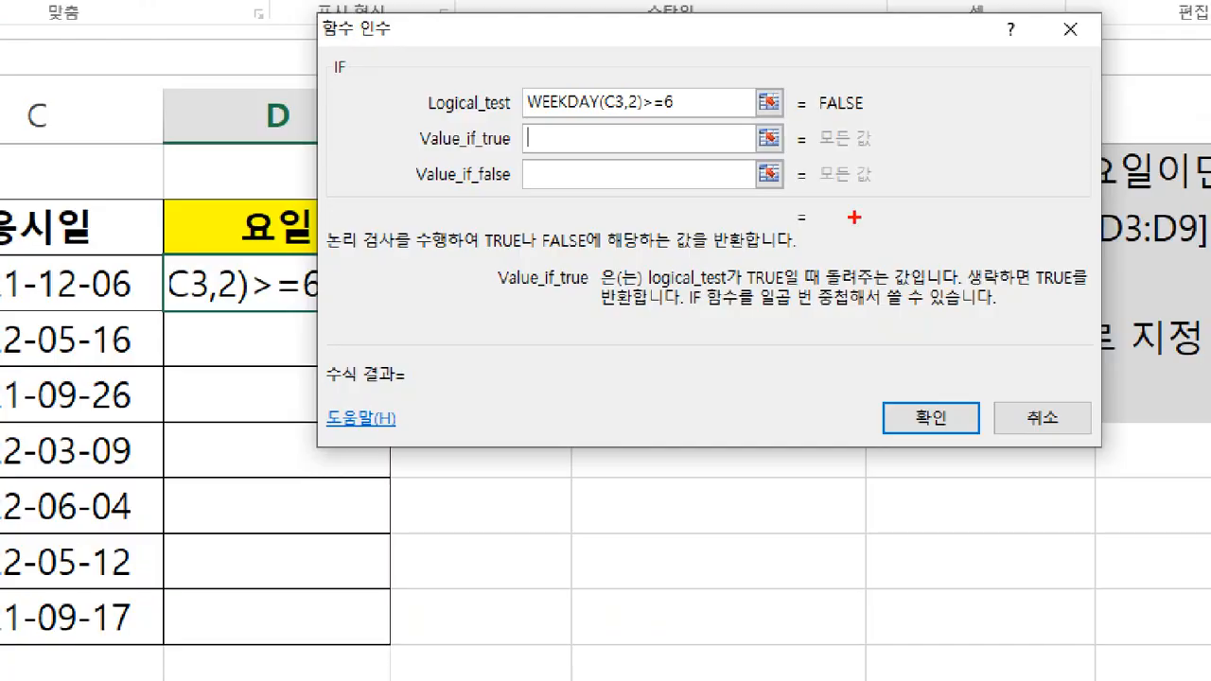
left_click_drag(423, 80, 738, 129)
mouse_move(641, 254)
left_mouse_down()
mouse_move(720, 289)
mouse_move(948, 292)
left_mouse_up()
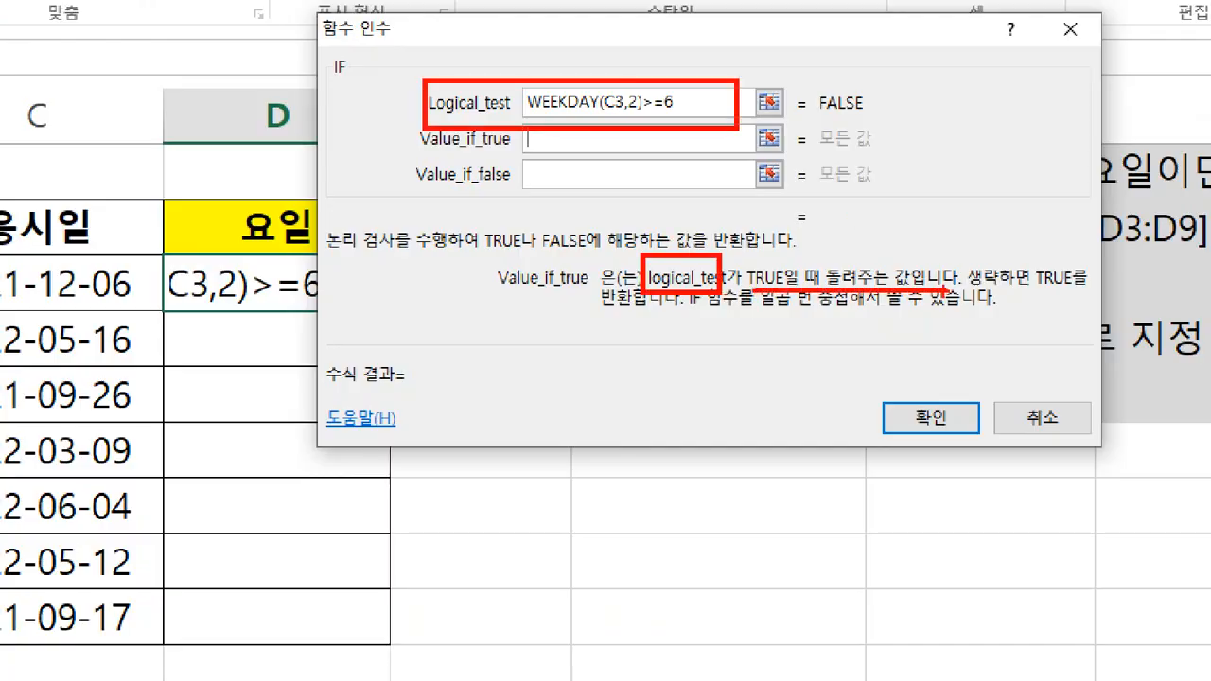
key("Escape")
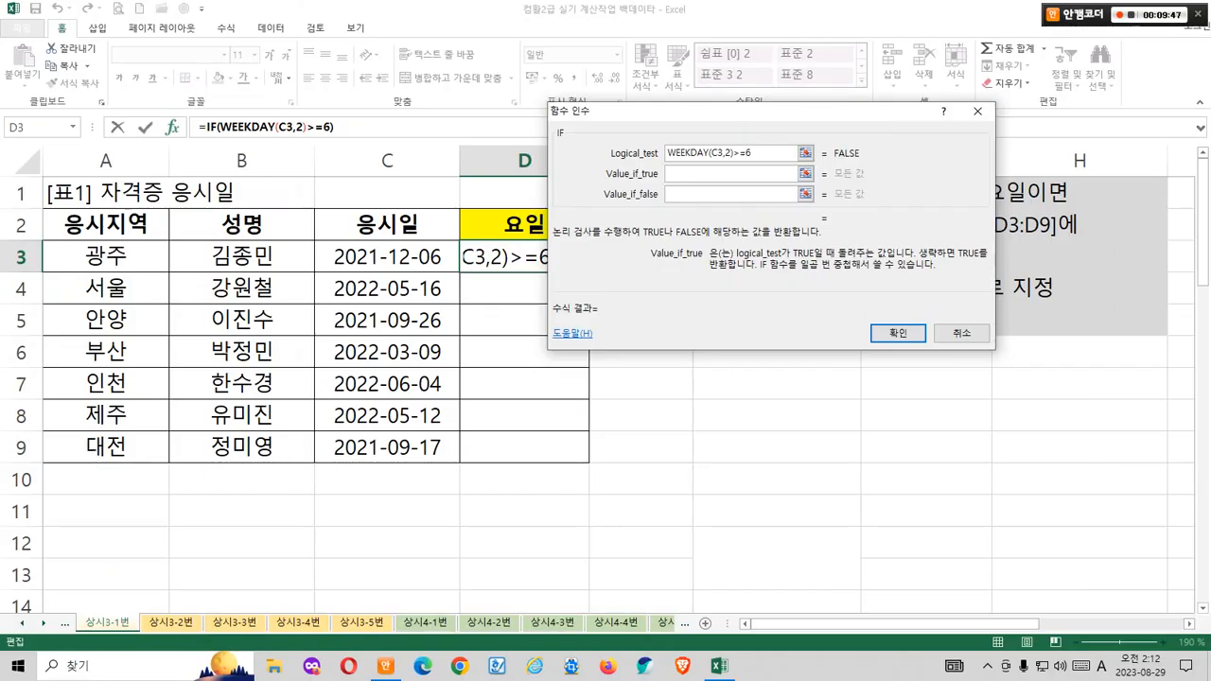
Step: Move the function arguments dialog below the task text, then set Value_if_true to "주말" and Value_if_false to "평일"
left_click_drag(738, 112, 817, 322)
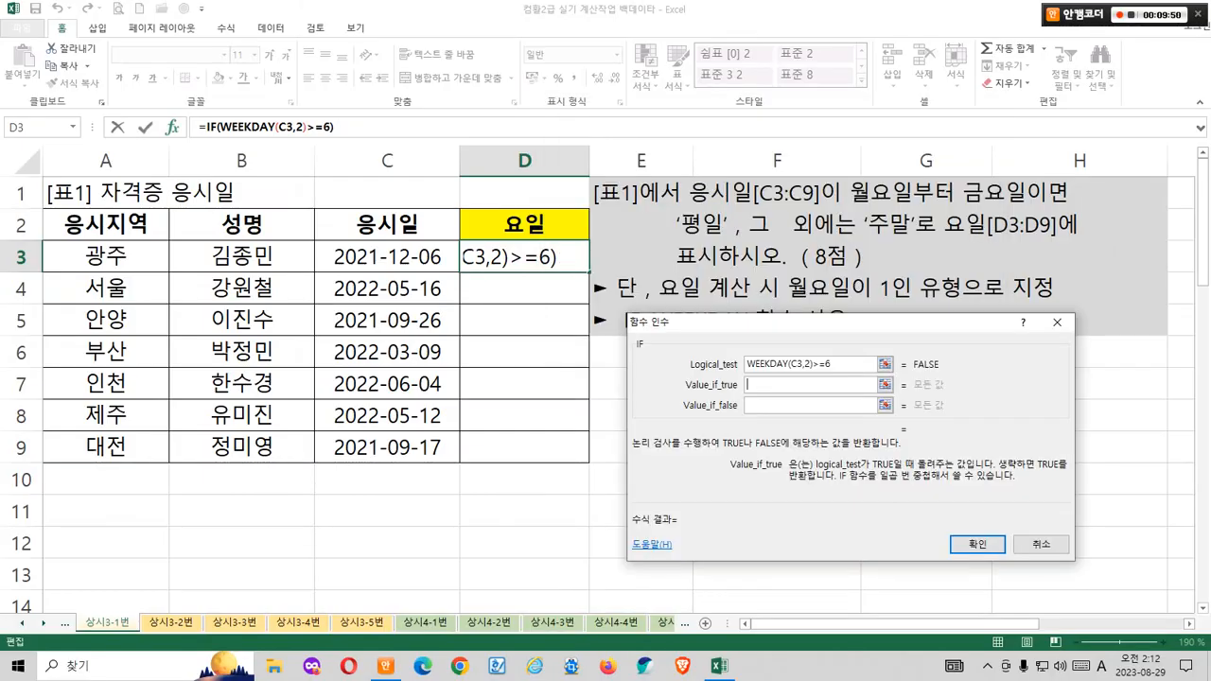
type("\"v")
type("주말")
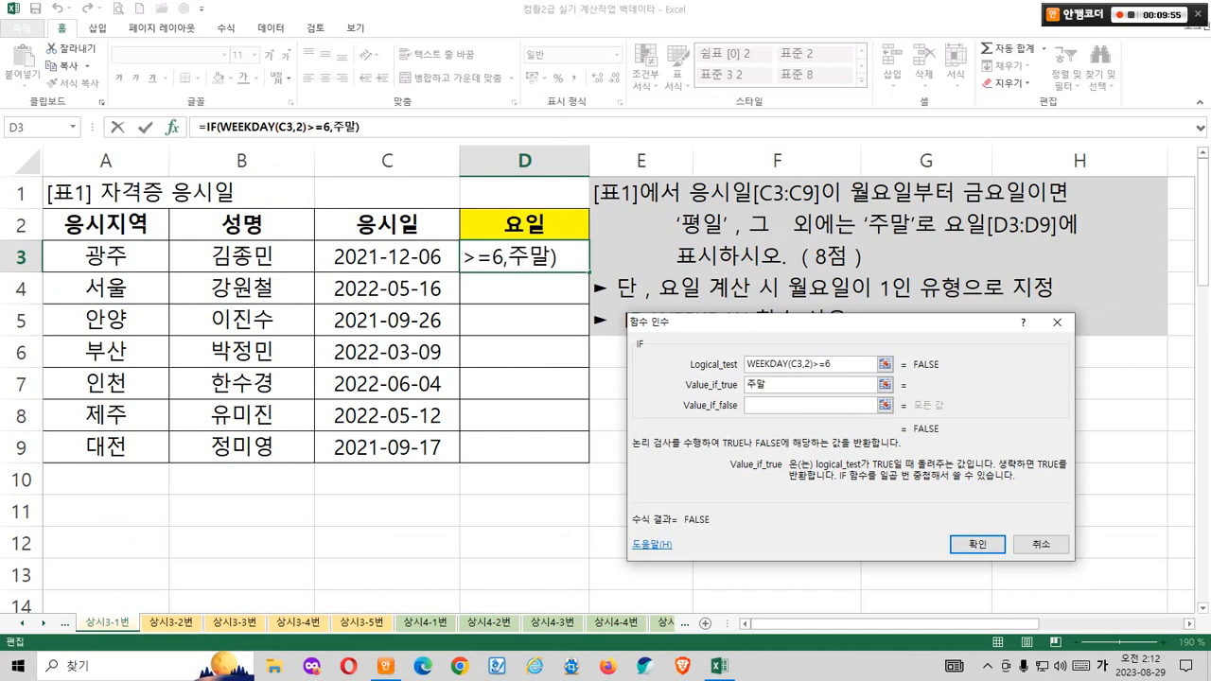
key("Tab")
type("평일")
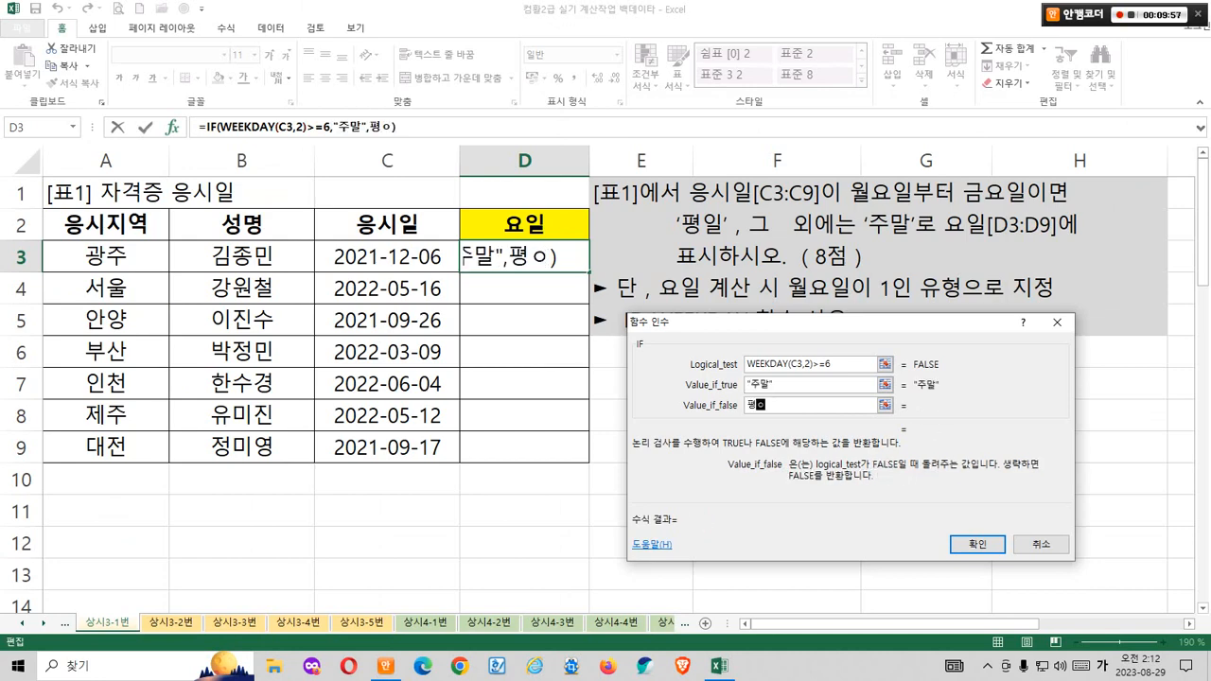
left_click(776, 385)
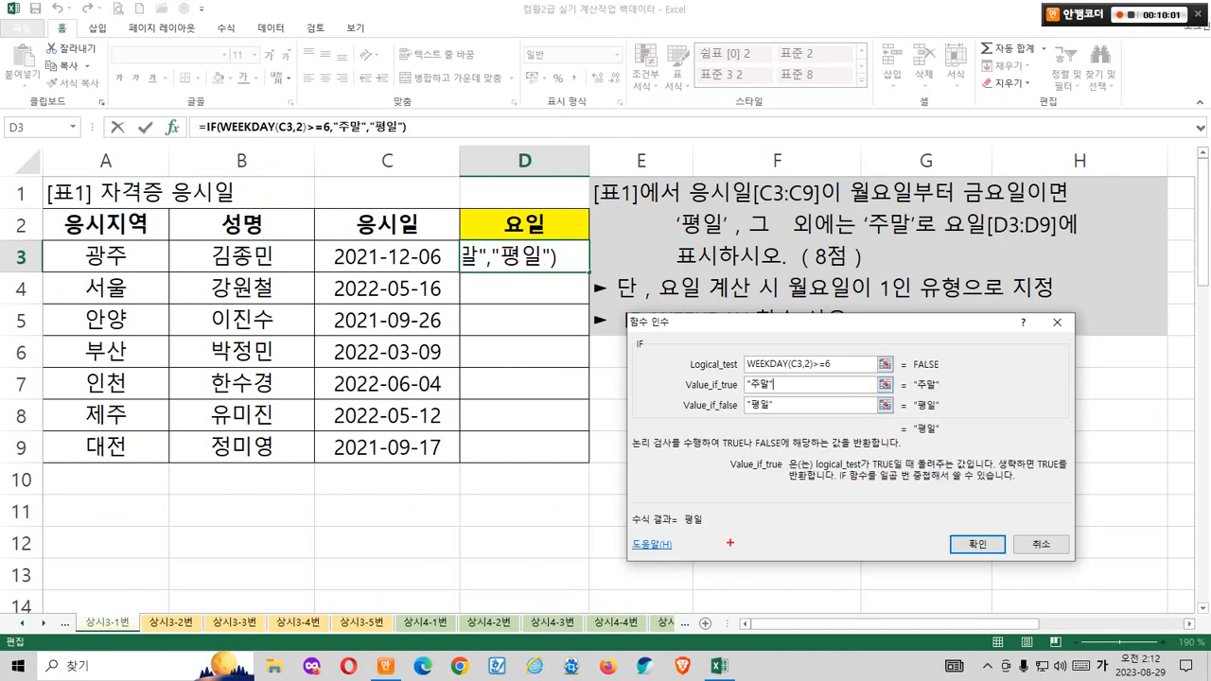
Step: Accept the completed IF function arguments so the formula is entered in D3
mouse_move(711, 501)
left_mouse_down()
mouse_move(709, 536)
mouse_move(716, 525)
left_mouse_up()
key("Escape")
left_click(977, 544)
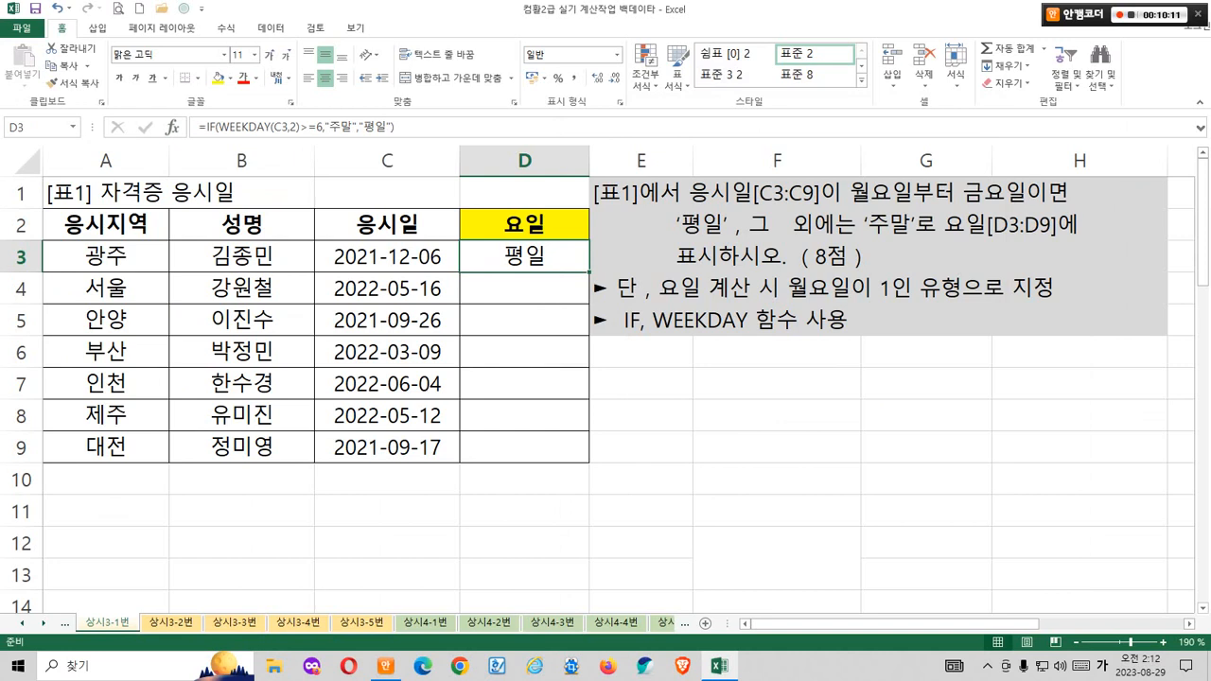
mouse_move(571, 267)
left_mouse_down()
mouse_move(543, 258)
mouse_move(570, 248)
left_mouse_up()
mouse_move(451, 259)
left_mouse_down()
mouse_move(405, 264)
mouse_move(432, 245)
left_mouse_up()
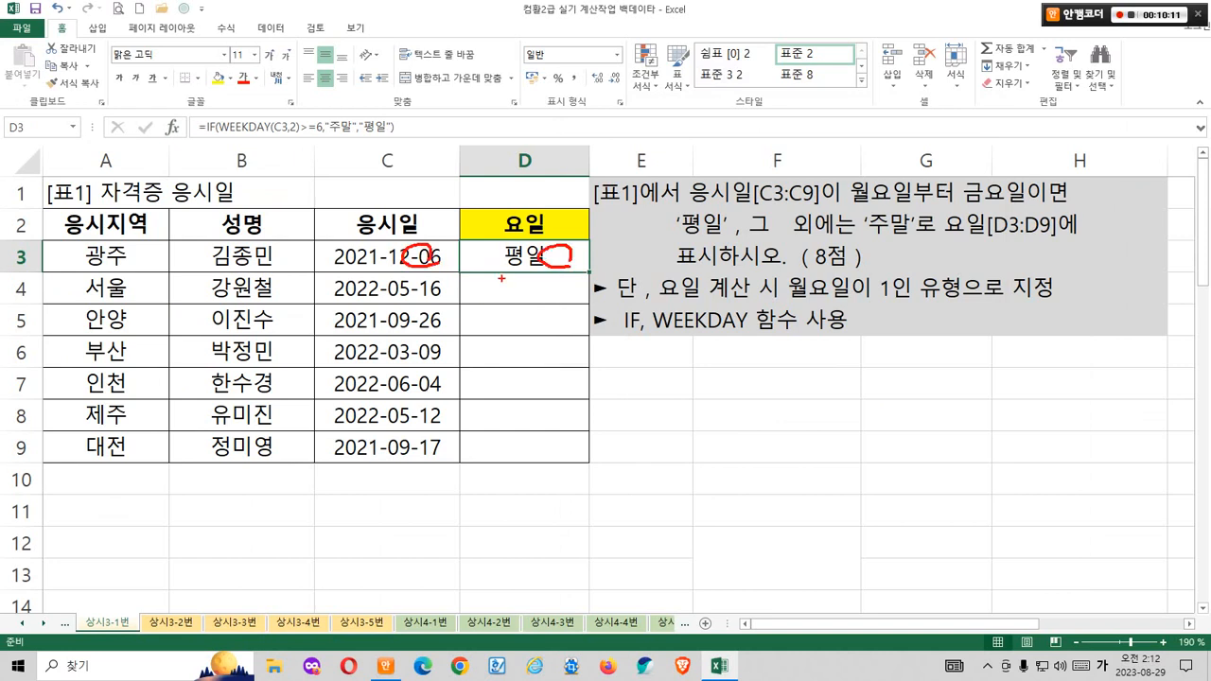
left_click_drag(502, 278, 492, 276)
mouse_move(417, 281)
left_mouse_down()
mouse_move(405, 299)
mouse_move(448, 277)
mouse_move(430, 305)
left_mouse_up()
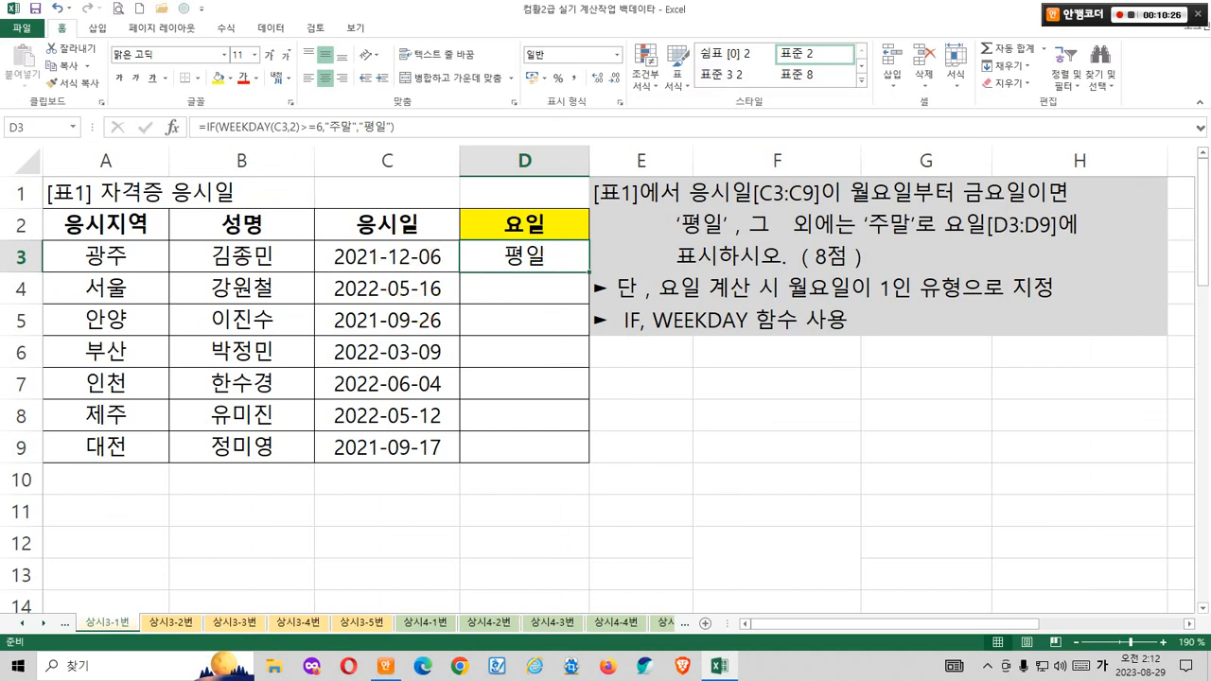
Step: Fill the D3 formula down through D9
left_click_drag(589, 272, 577, 450)
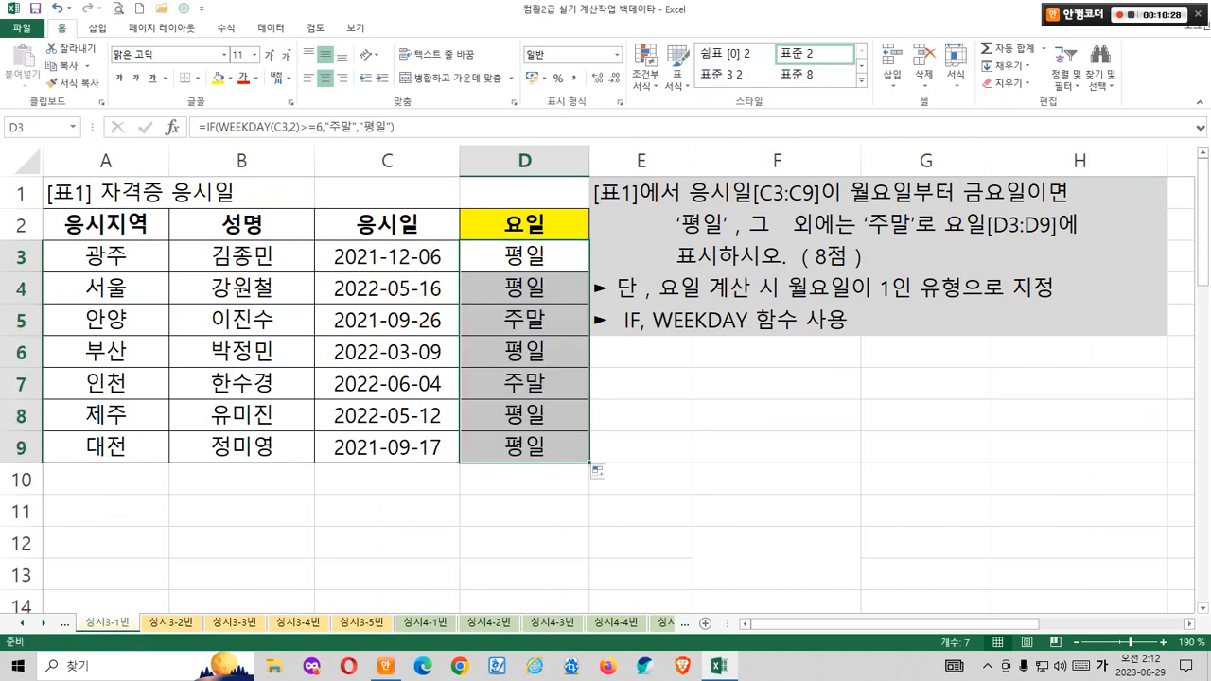
left_click(776, 479)
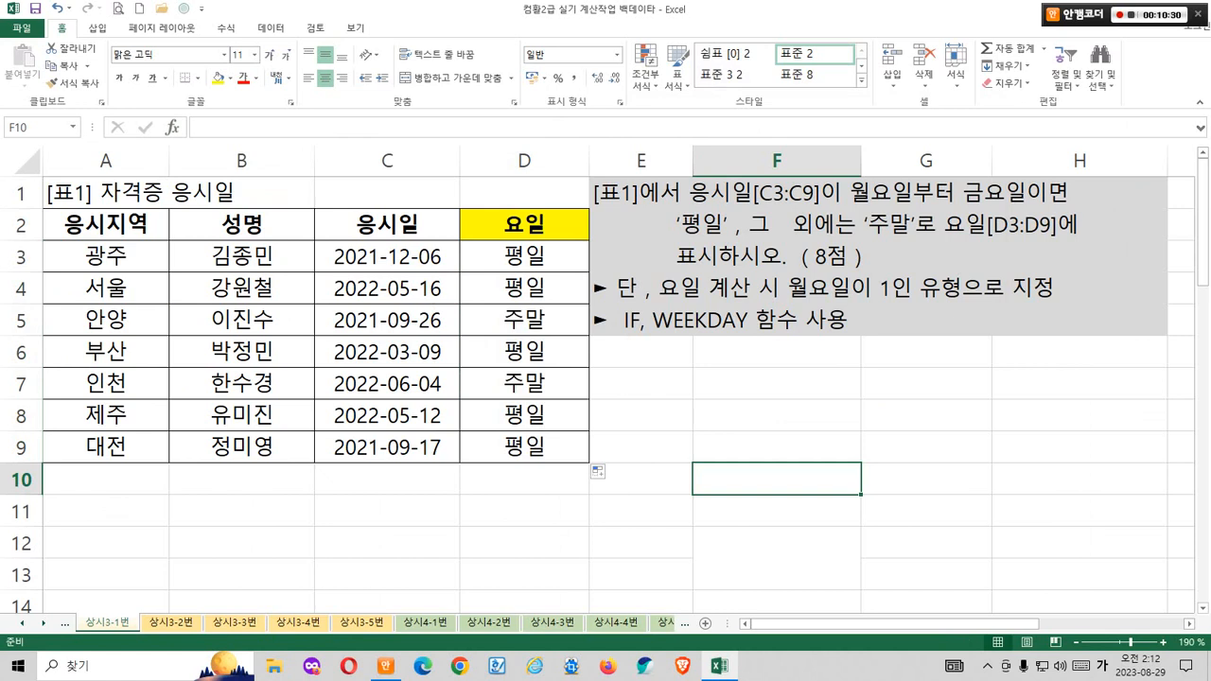
left_click_drag(493, 304, 562, 334)
left_click_drag(493, 363, 556, 401)
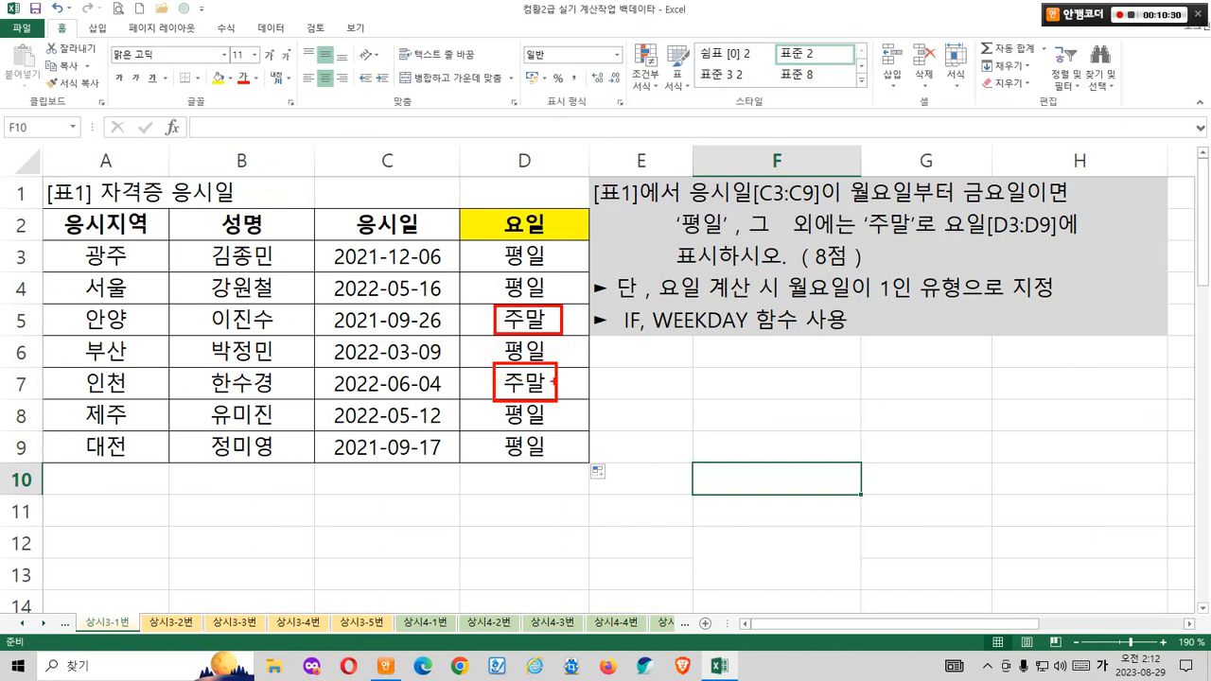
left_click_drag(397, 302, 397, 336)
left_click_drag(371, 374, 424, 398)
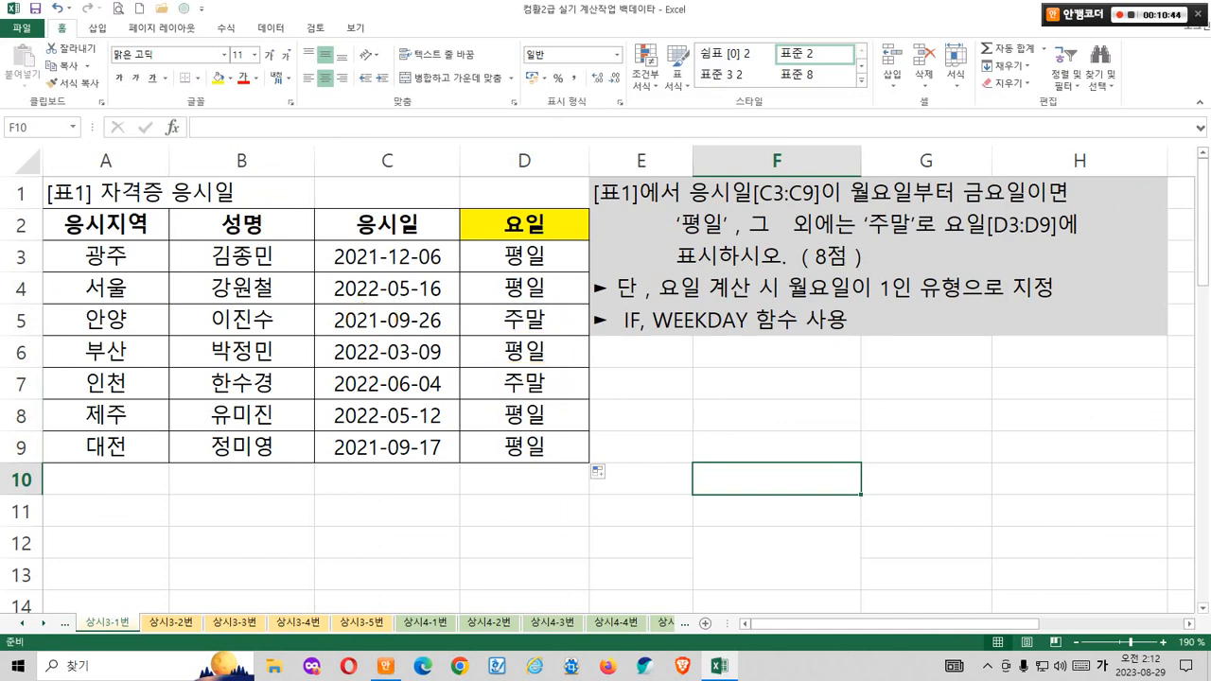
Step: Go to sheet 상시3-2번 and read the grading task, the midterm and final score columns, and the 학점기준표 lookup table
key("ctrl+Page_Down")
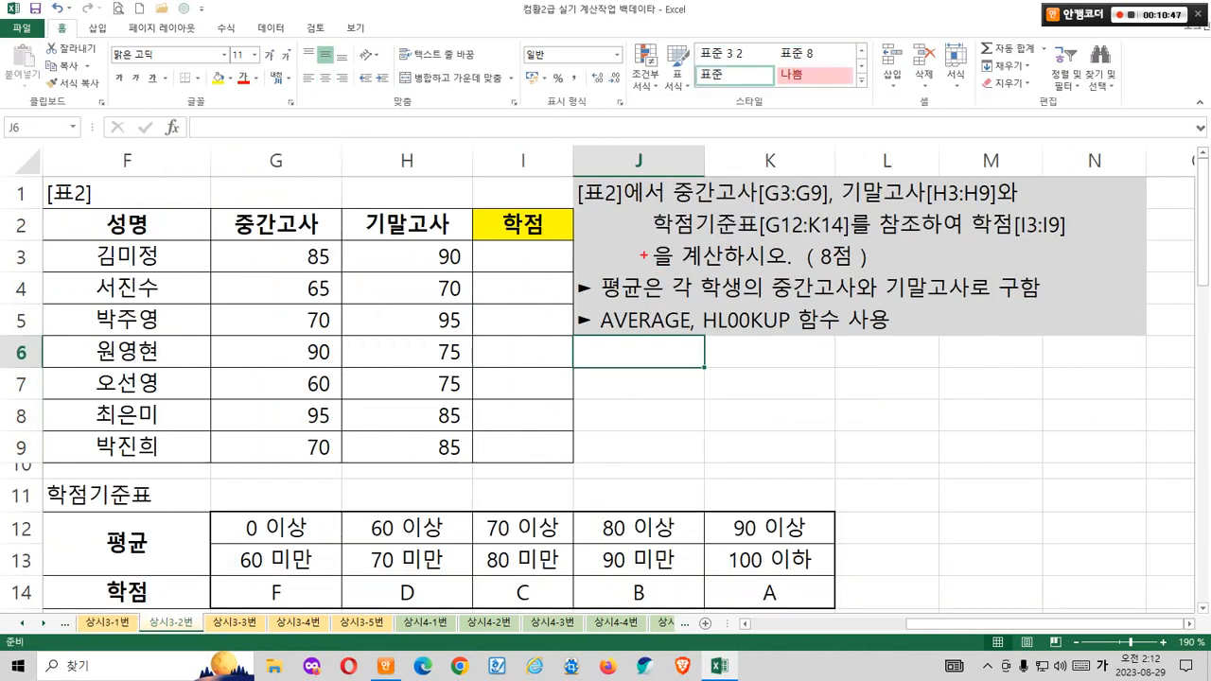
mouse_move(600, 210)
left_mouse_down()
mouse_move(738, 210)
mouse_move(777, 181)
mouse_move(829, 207)
left_mouse_up()
mouse_move(272, 236)
left_mouse_down()
mouse_move(333, 283)
mouse_move(340, 456)
left_mouse_up()
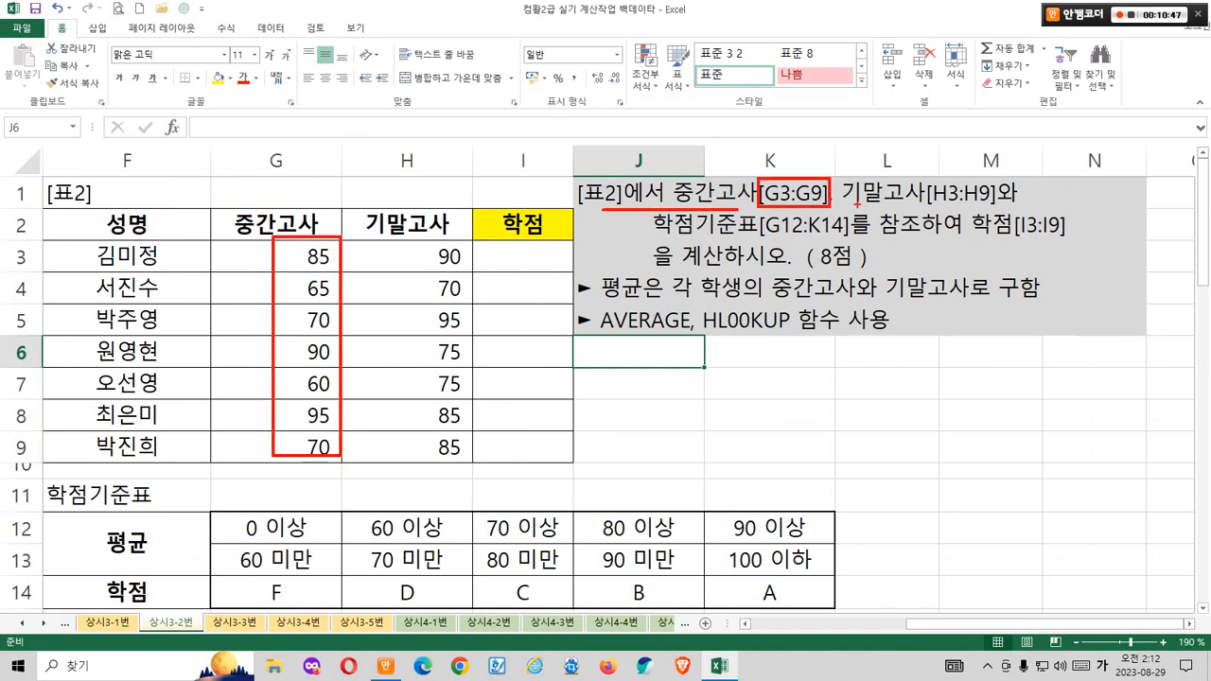
left_click_drag(856, 201, 964, 202)
left_click_drag(419, 242, 466, 463)
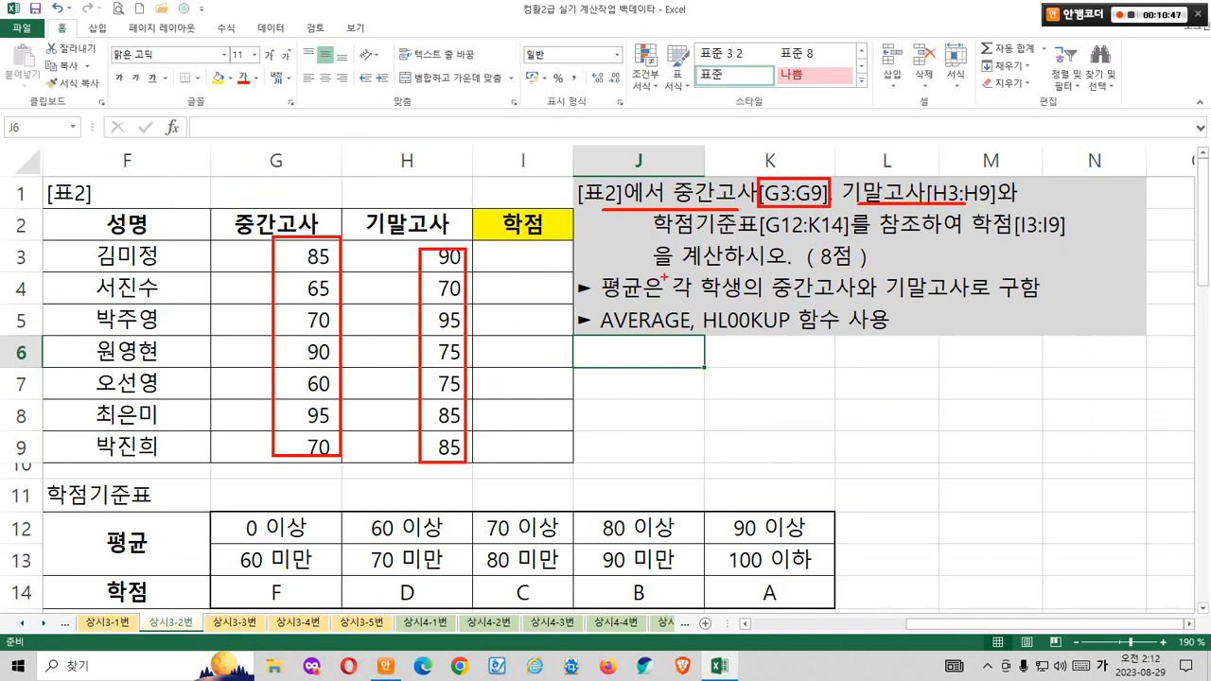
left_click_drag(667, 235, 865, 234)
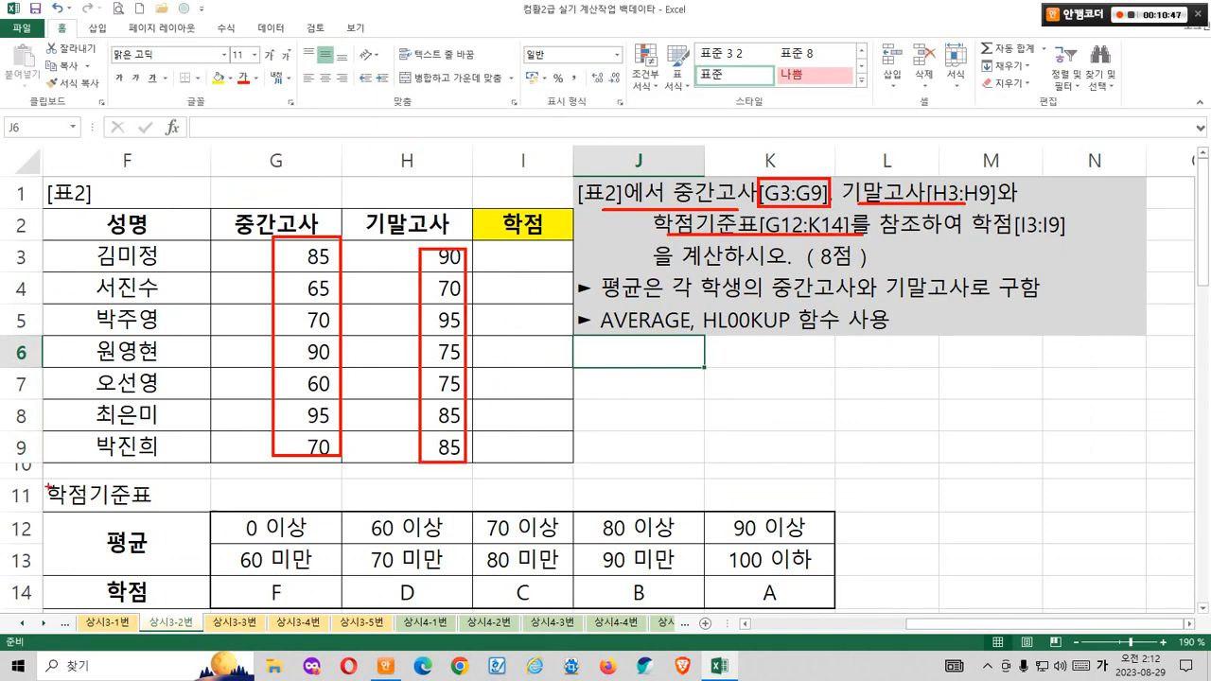
mouse_move(44, 480)
left_mouse_down()
mouse_move(856, 548)
mouse_move(42, 483)
left_mouse_up()
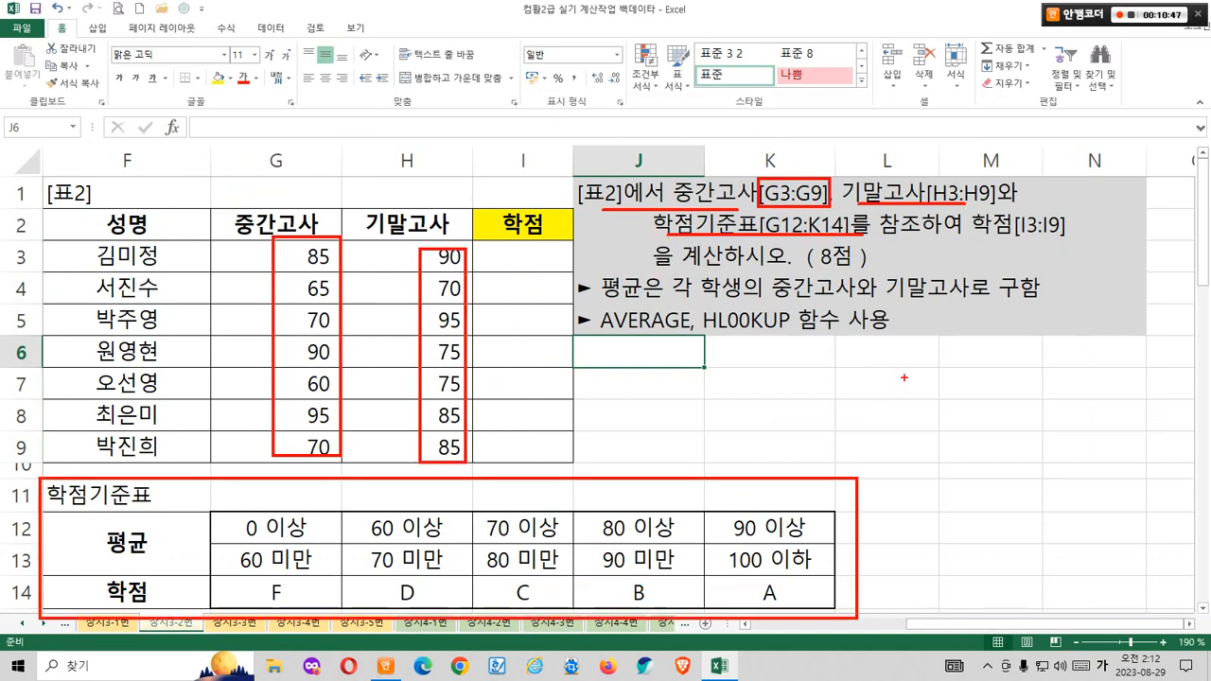
left_click_drag(972, 237, 1042, 237)
left_click_drag(656, 274, 815, 272)
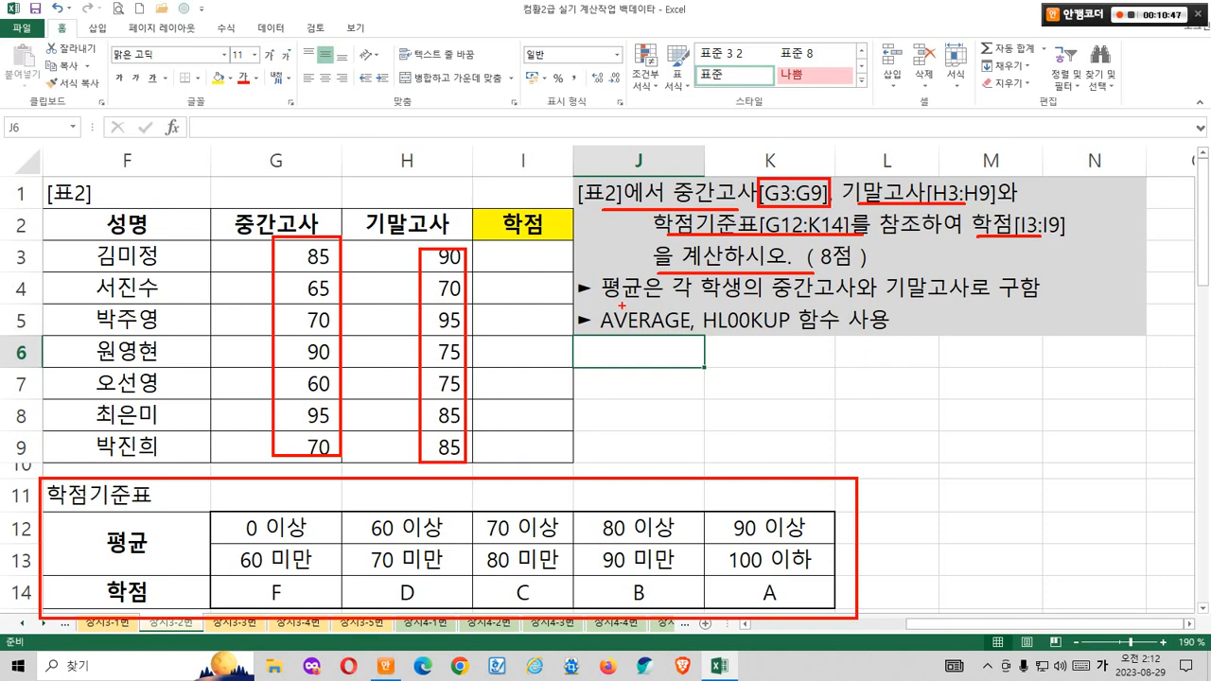
left_click_drag(616, 303, 1038, 301)
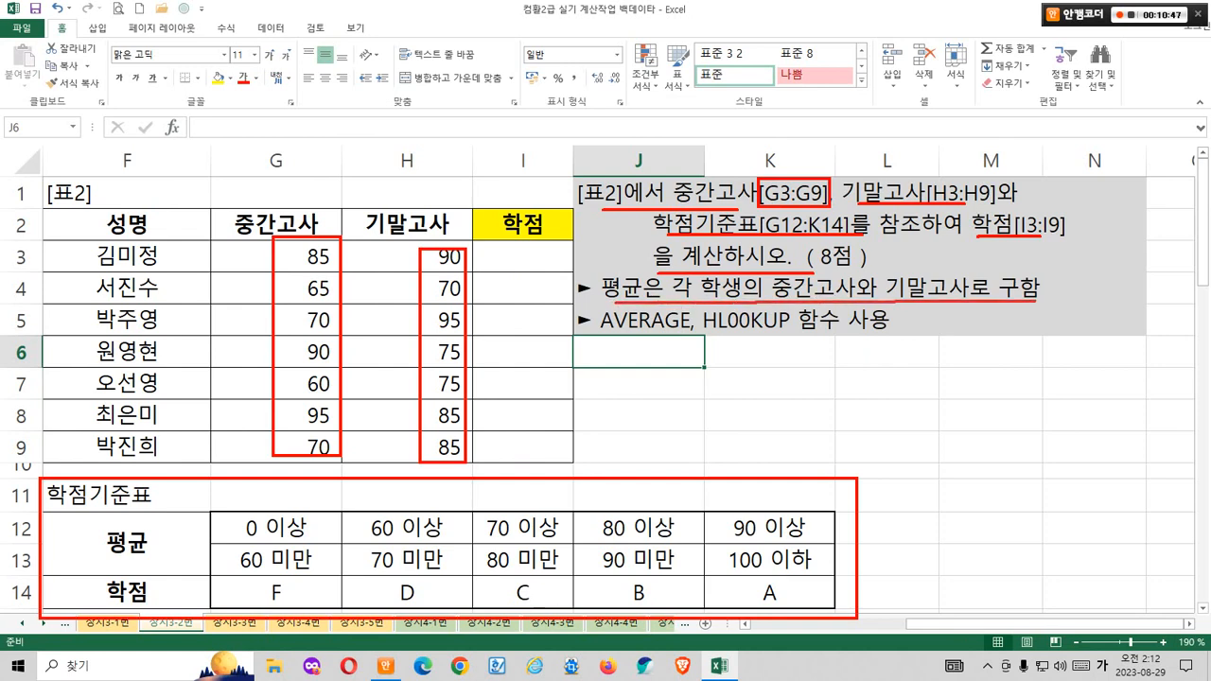
mouse_move(613, 336)
left_mouse_down()
mouse_move(670, 343)
mouse_move(614, 331)
left_mouse_up()
left_click_drag(724, 338, 768, 345)
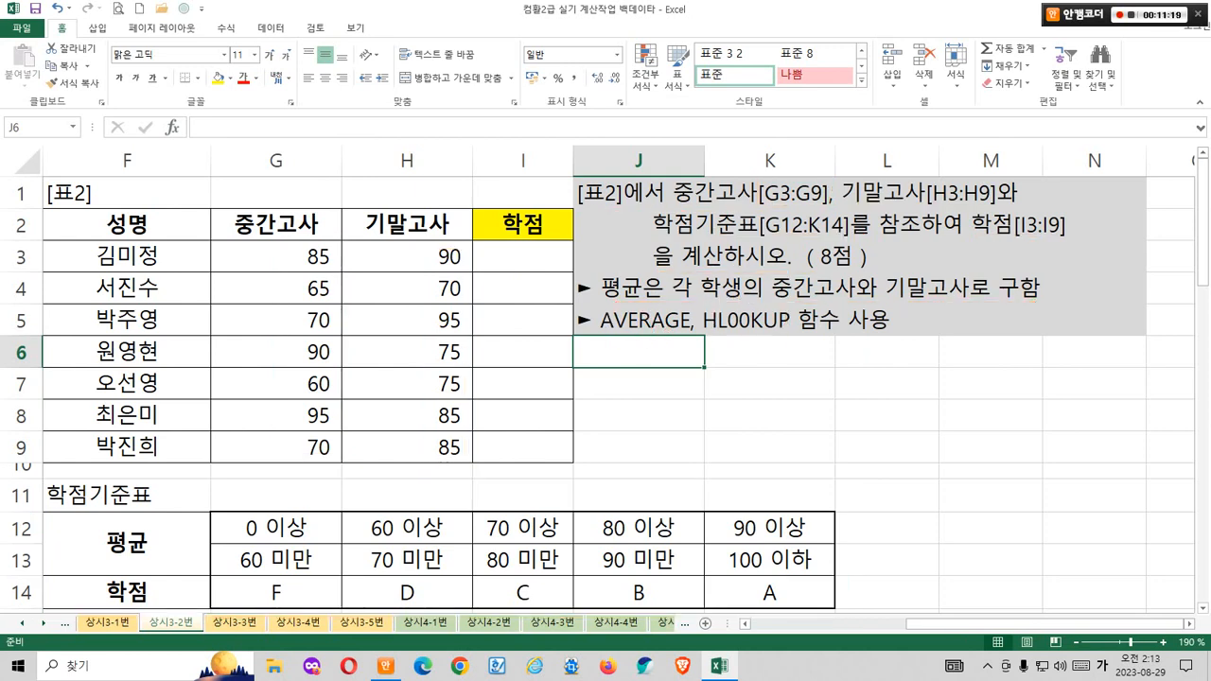
Step: Average G6:H6 in I6 with the AVERAGE function and fill the formula down through I9
left_click(522, 352)
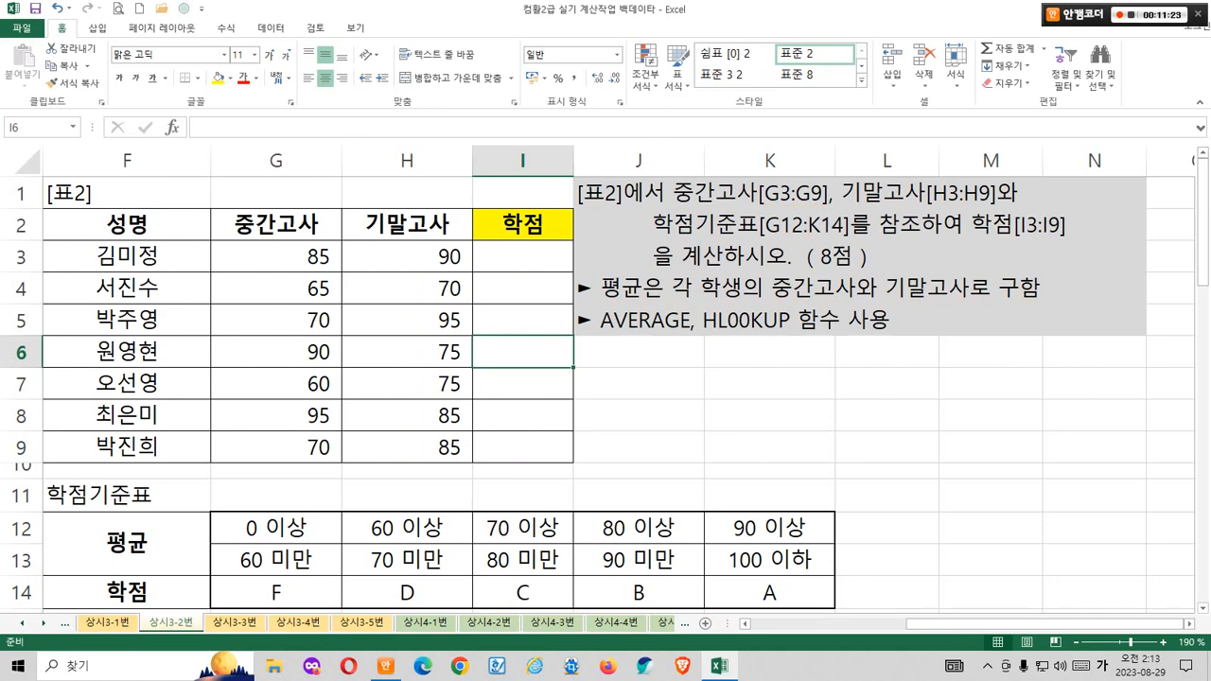
key("Right")
key("Down")
key("Down")
key("Down")
left_click(1043, 48)
left_click(1014, 85)
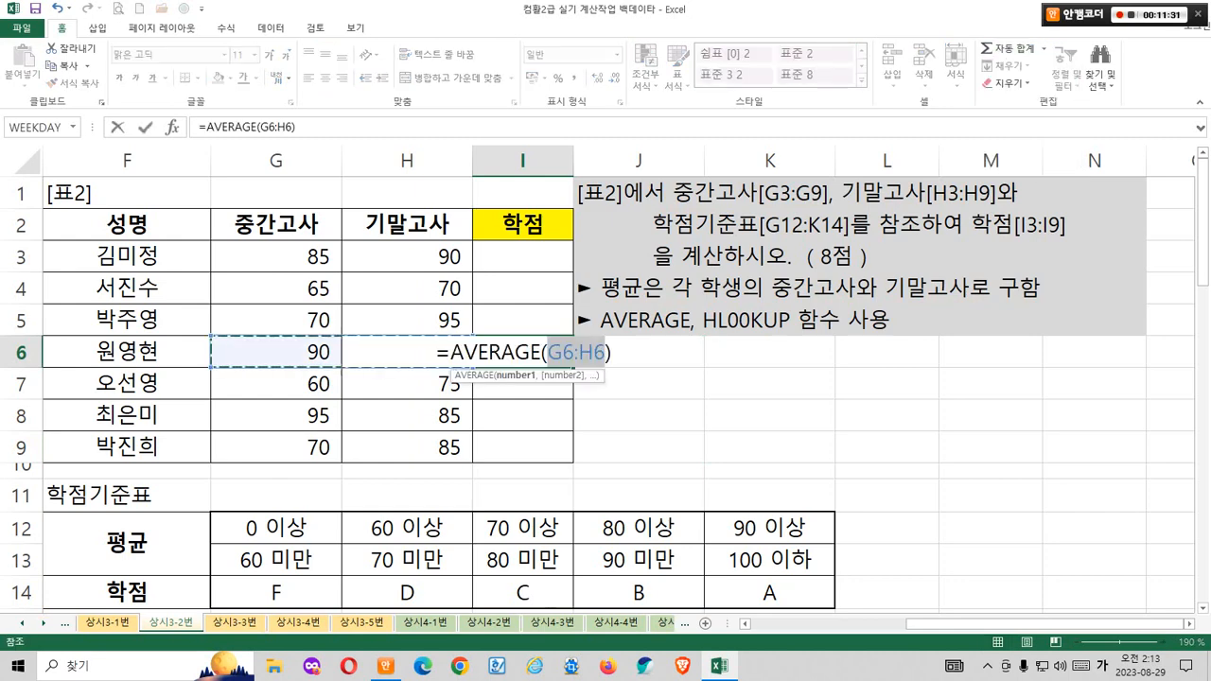
key("Return")
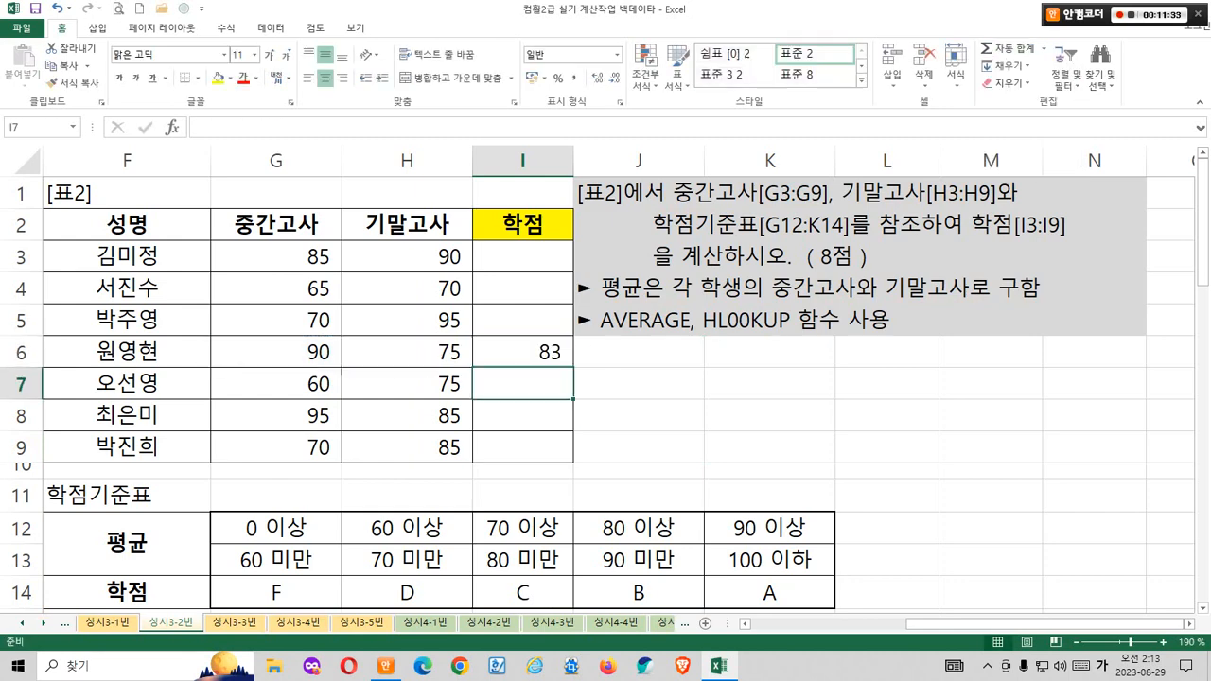
left_click(522, 351)
left_click_drag(572, 367, 548, 446)
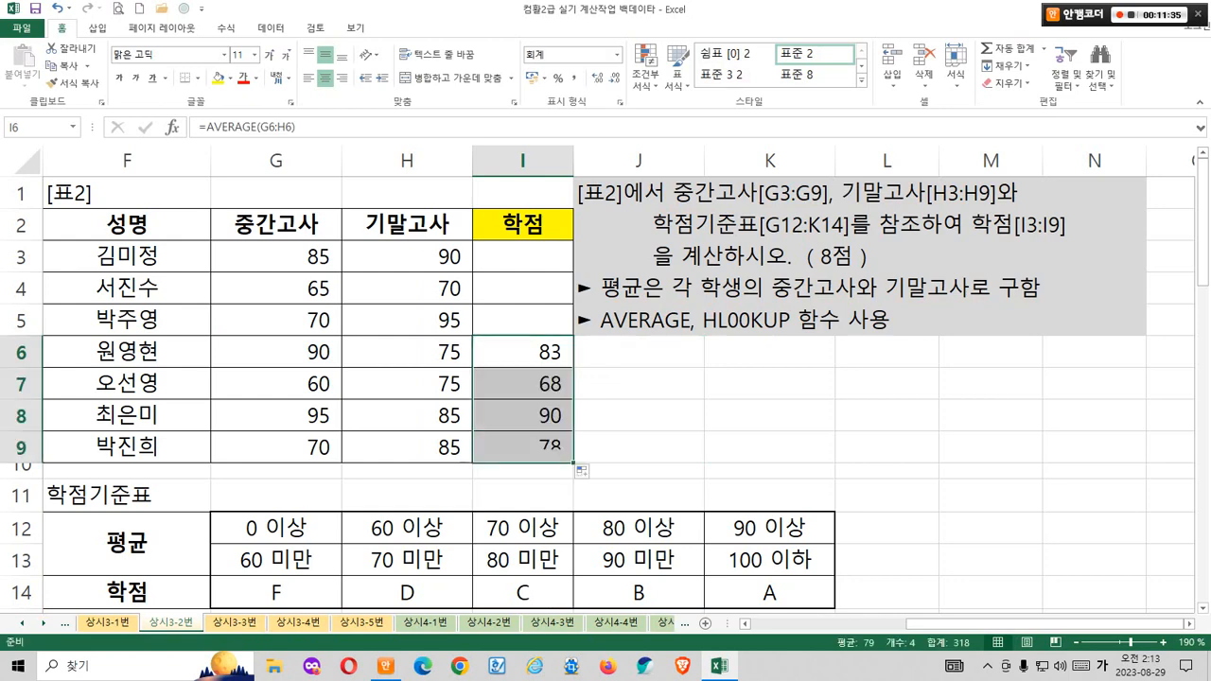
left_click(639, 352)
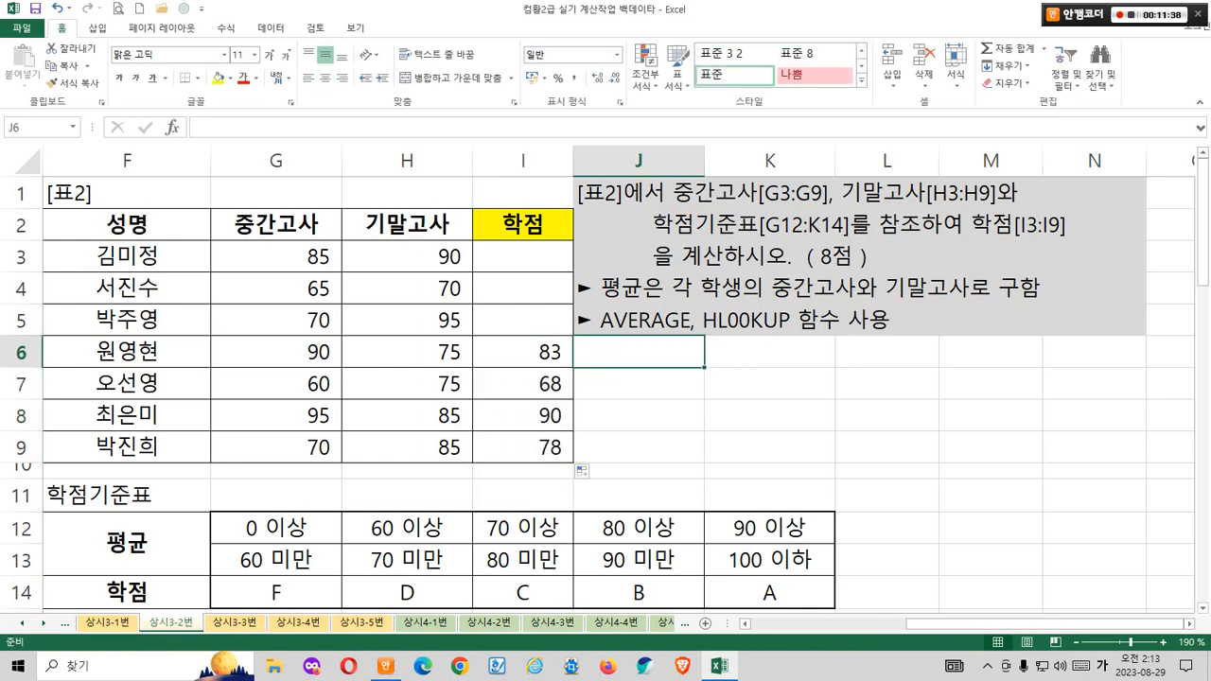
Step: Look up the I6 average in the 학점기준표 table and enter the matching grade B in J6
mouse_move(588, 377)
left_mouse_down()
mouse_move(525, 348)
mouse_move(562, 363)
left_mouse_up()
mouse_move(630, 568)
left_mouse_down()
mouse_move(641, 503)
mouse_move(645, 548)
left_mouse_up()
mouse_move(650, 594)
left_mouse_down()
mouse_move(643, 561)
mouse_move(657, 558)
left_mouse_up()
key("Escape")
type("ㅠ")
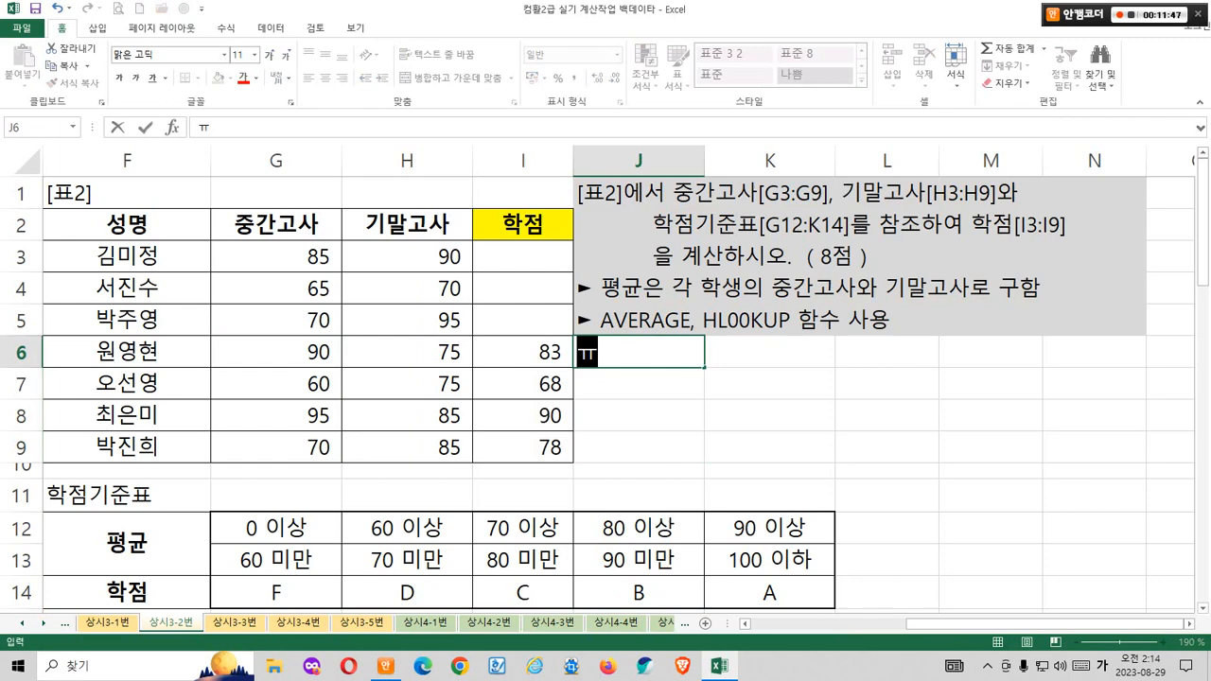
key("BackSpace")
key("Hangul")
type("B")
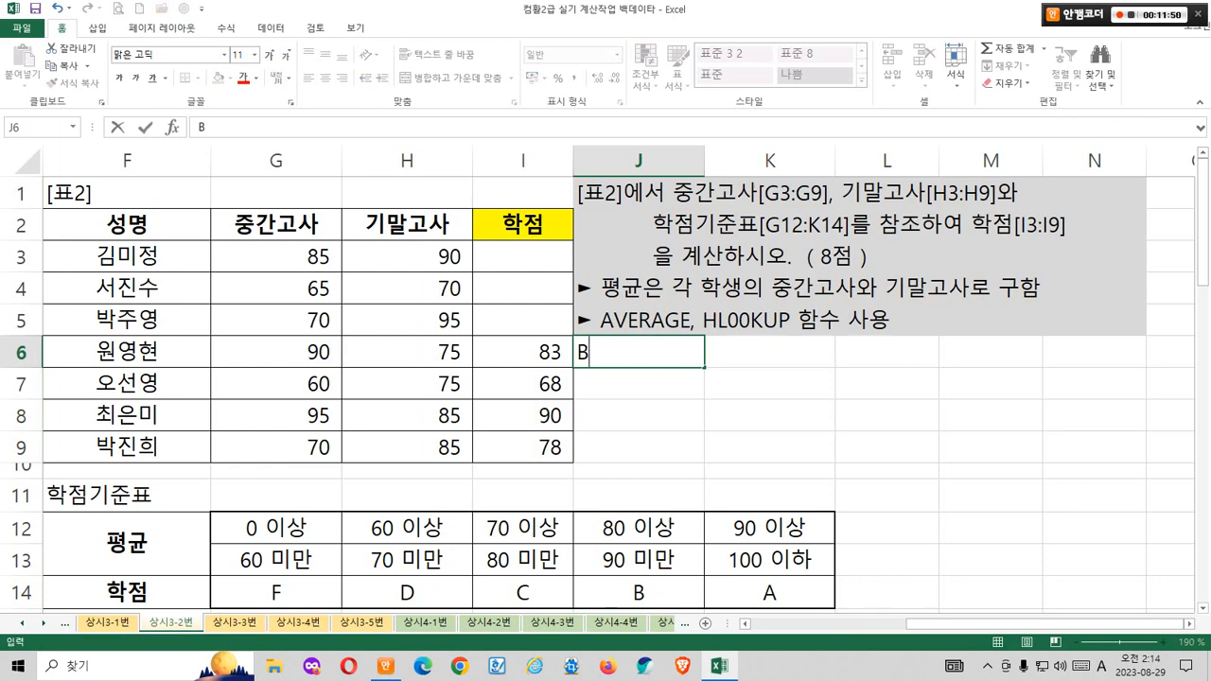
left_click(639, 447)
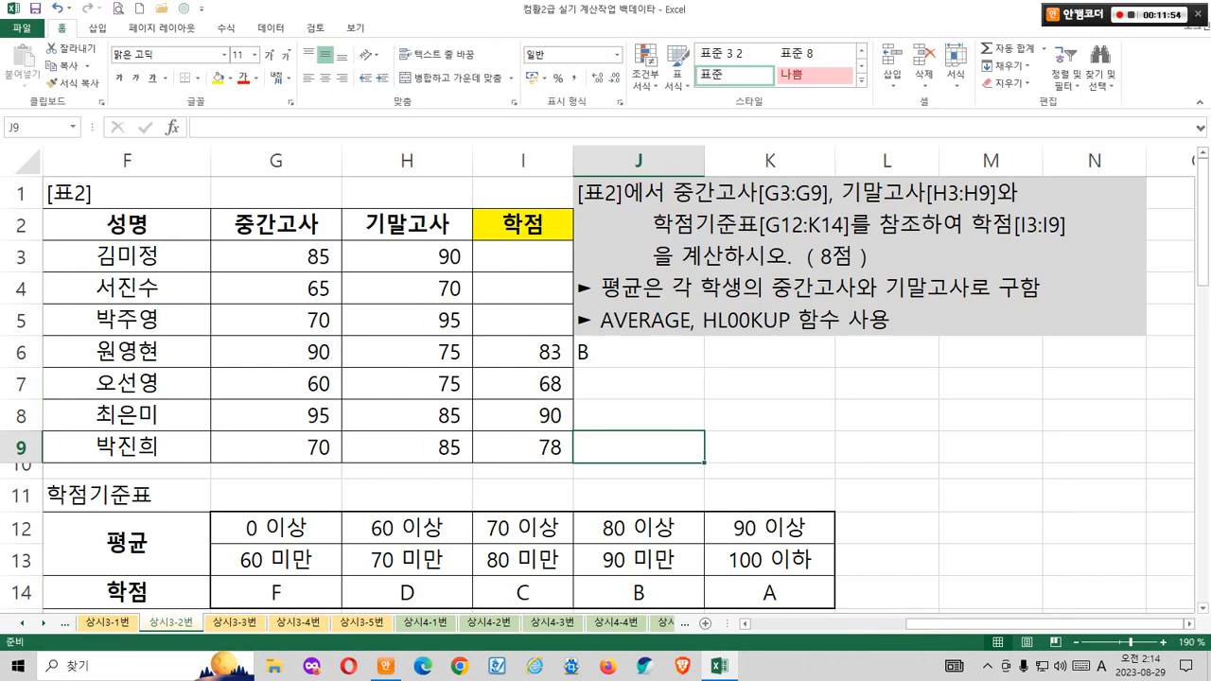
Step: Look up the I9 average in the 학점기준표 table and enter the matching grade C in J9
left_click_drag(557, 583, 544, 617)
mouse_move(495, 552)
left_mouse_down()
mouse_move(514, 546)
mouse_move(498, 552)
mouse_move(509, 577)
left_mouse_up()
key("Escape")
type("C")
left_click(522, 193)
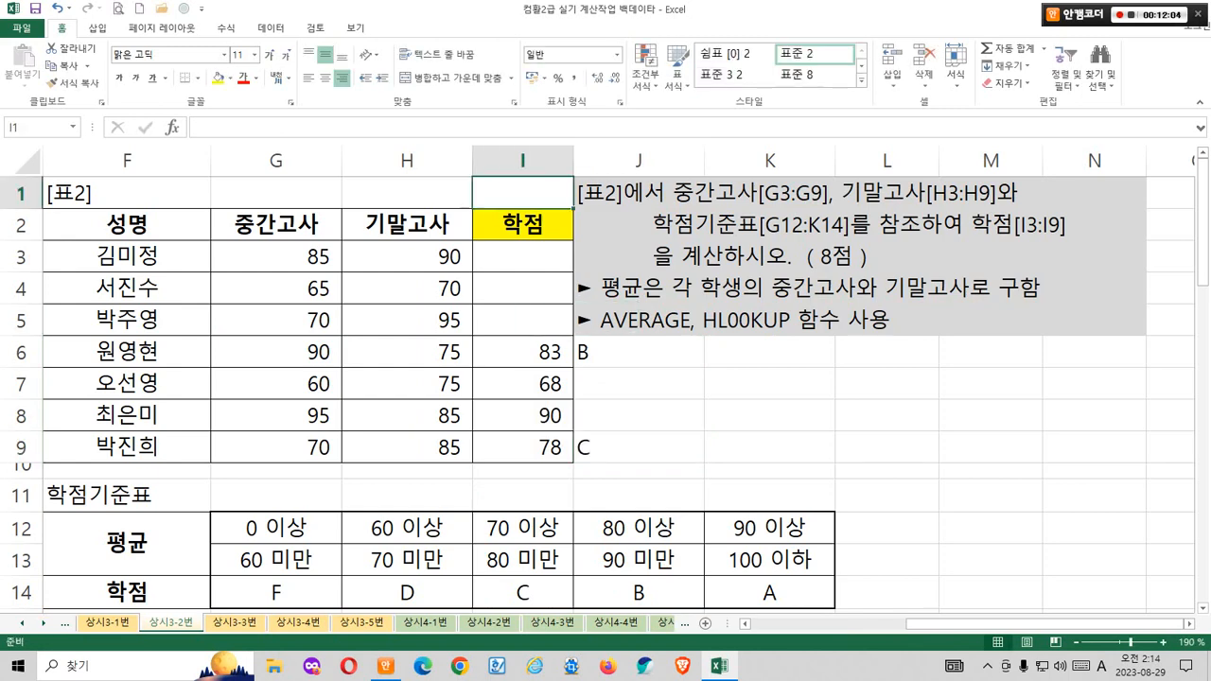
Step: Calculate the average of G3:H3 in I3 with the AVERAGE function
left_click(522, 257)
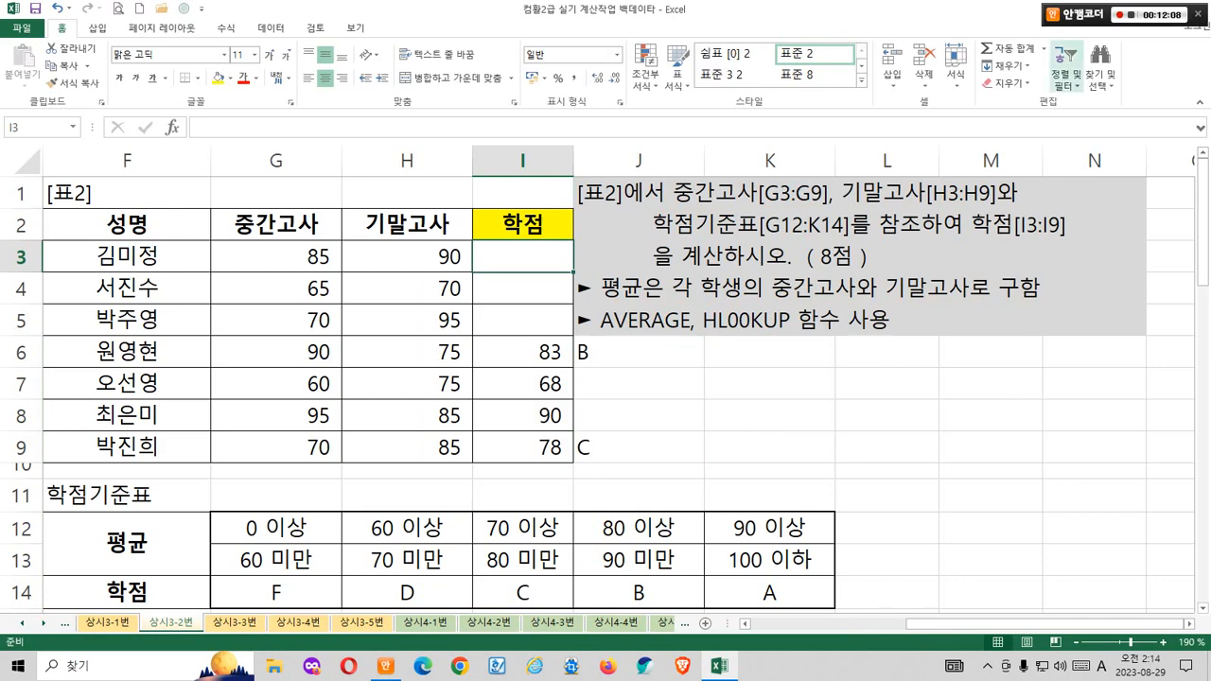
left_click(1043, 48)
left_click(1017, 91)
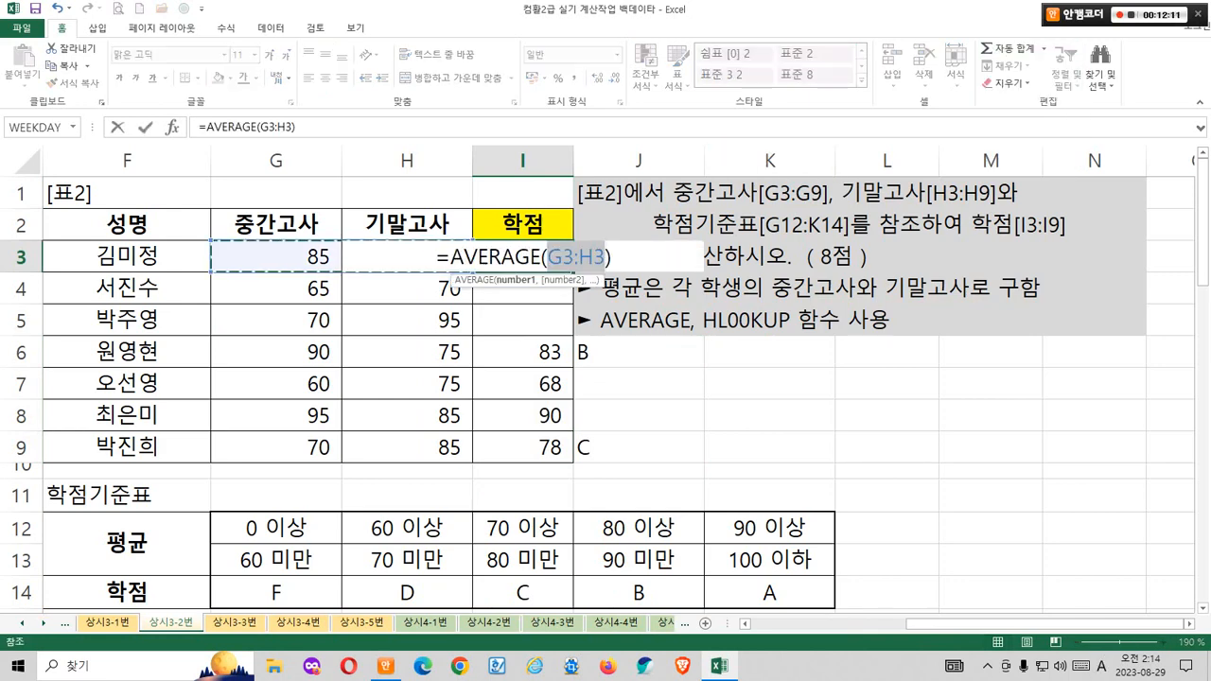
key("ctrl+Return")
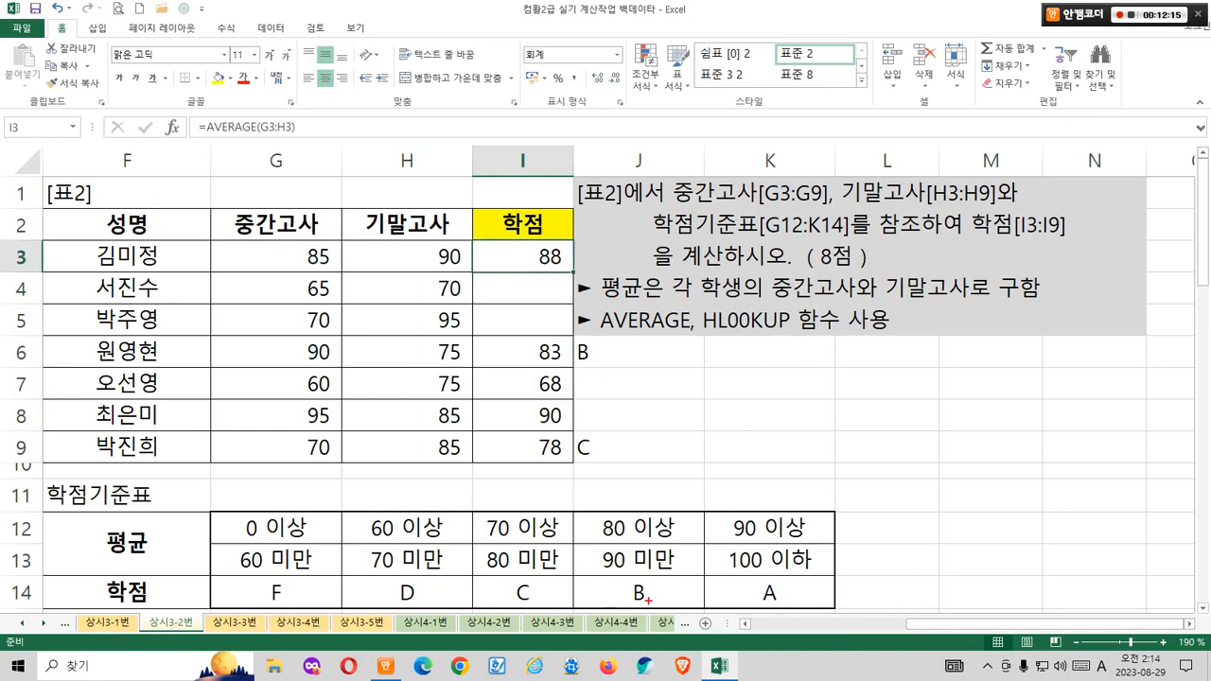
Step: Enter the grade B in I1 as the expected result for the first student
mouse_move(648, 600)
left_mouse_down()
mouse_move(676, 587)
mouse_move(668, 595)
left_mouse_up()
key("Escape")
left_click(522, 193)
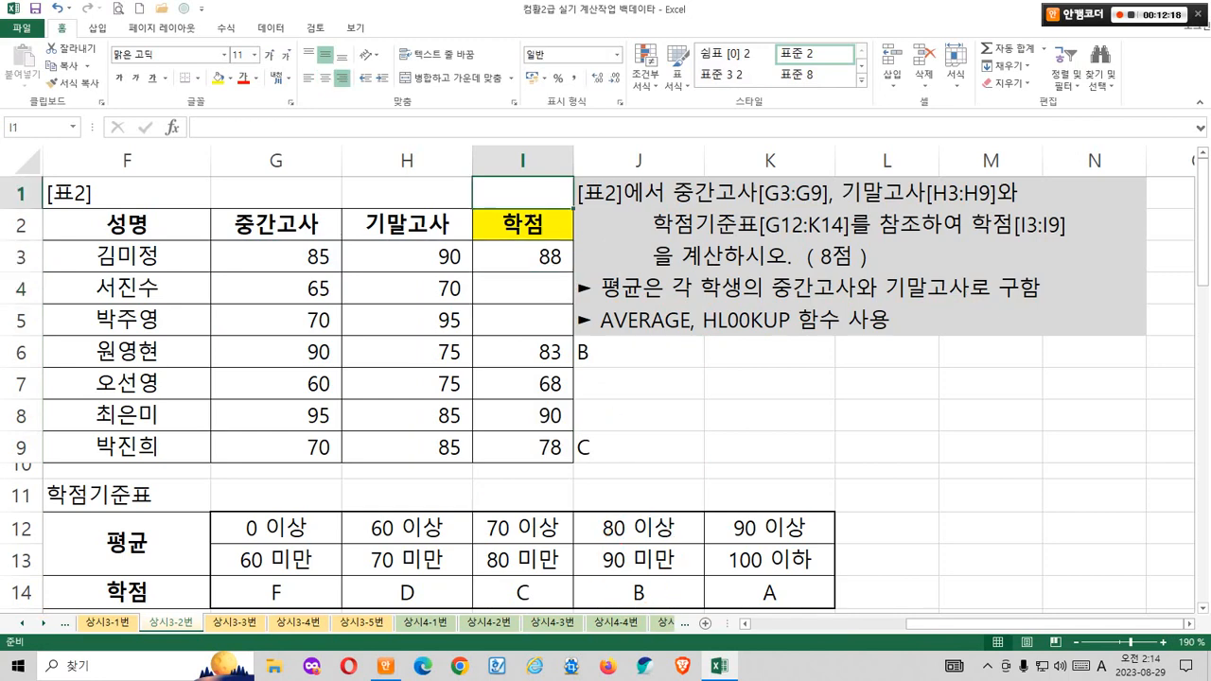
type("B")
left_click(523, 257)
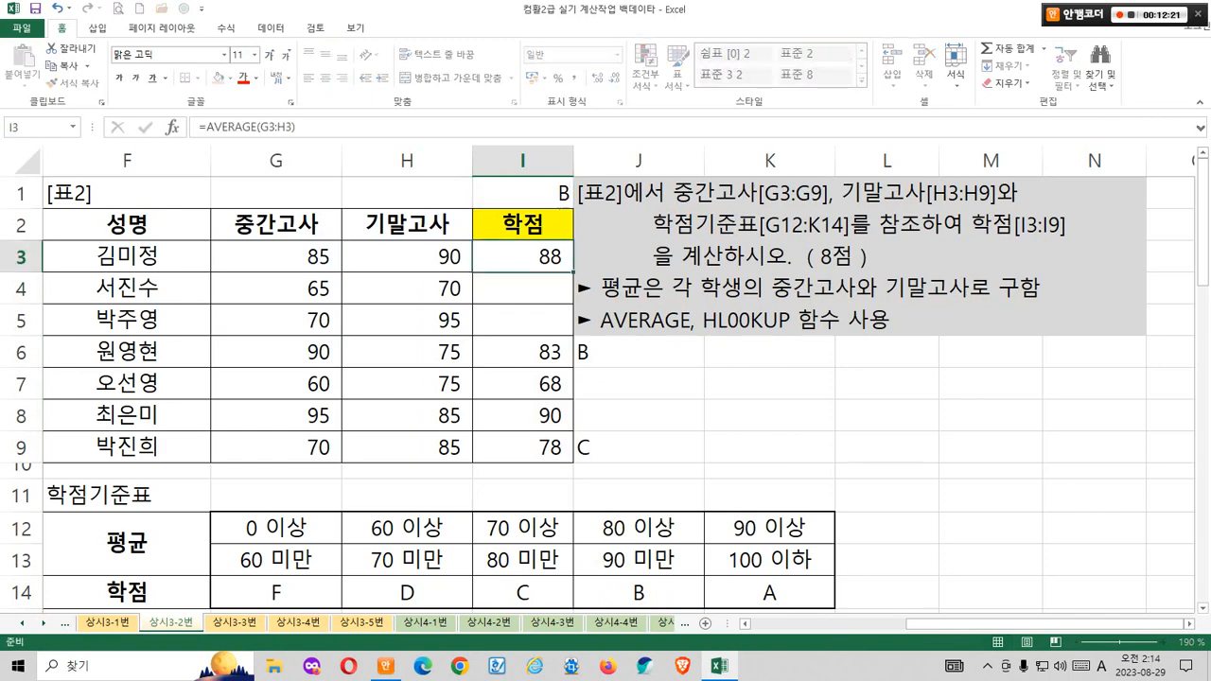
Step: Clear the AVERAGE formula from I3 and keep I3 as the active cell
key("Delete")
left_click(638, 384)
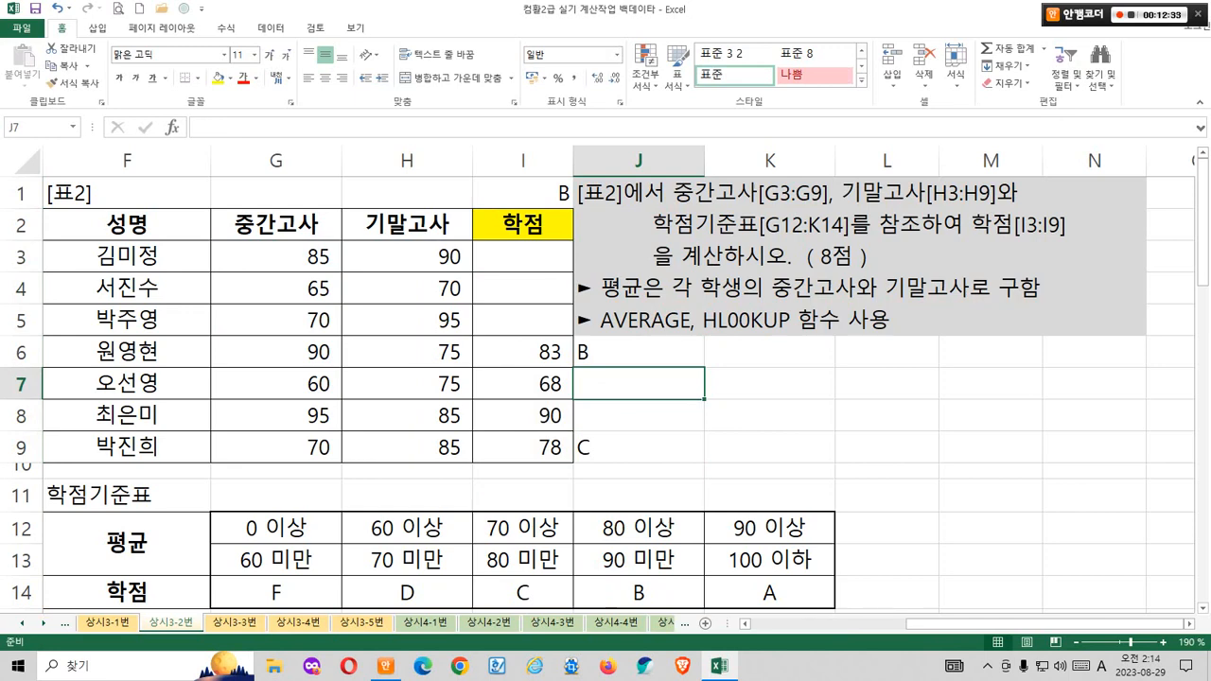
left_click(522, 256)
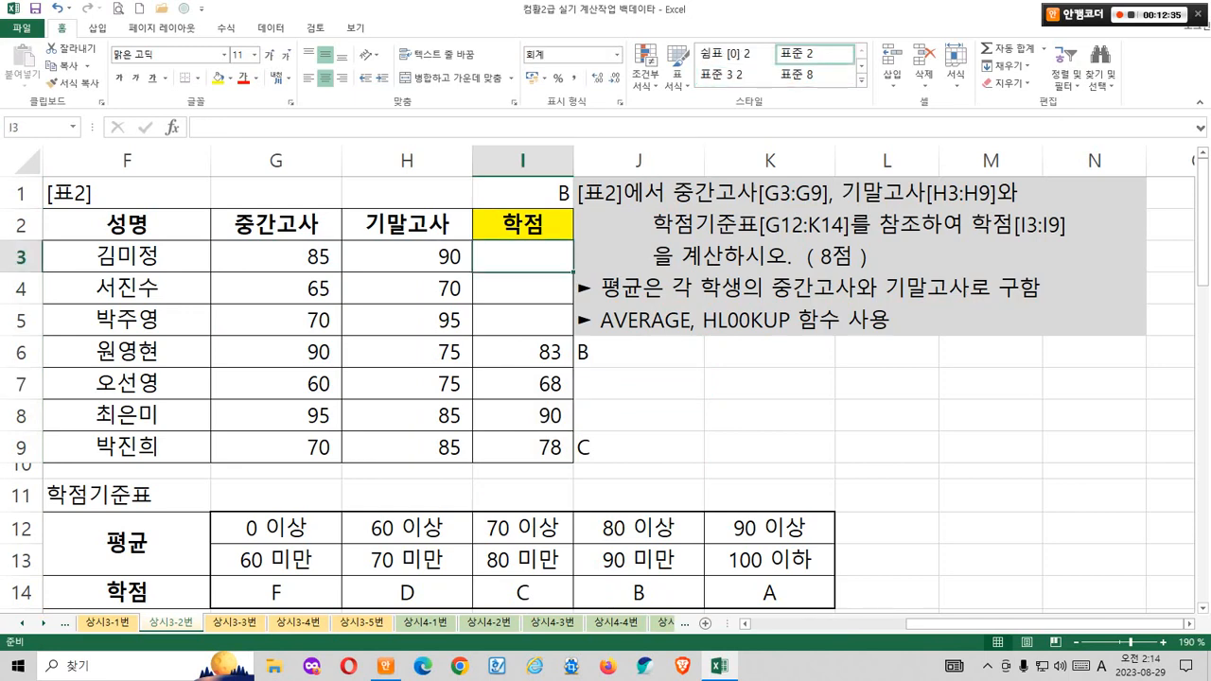
Step: Examine how the G3:H3 scores relate to the horizontally arranged 학점기준표 table and the HLOOKUP requirement in the task text
left_click_drag(579, 215, 575, 211)
mouse_move(288, 236)
left_mouse_down()
mouse_move(488, 255)
mouse_move(489, 271)
left_mouse_up()
mouse_move(417, 203)
left_mouse_down()
mouse_move(422, 230)
mouse_move(450, 157)
mouse_move(458, 199)
left_mouse_up()
mouse_move(488, 272)
left_mouse_down()
mouse_move(463, 303)
mouse_move(442, 305)
mouse_move(484, 172)
mouse_move(474, 270)
left_mouse_up()
left_click_drag(104, 482, 802, 628)
mouse_move(433, 301)
left_mouse_down()
mouse_move(497, 458)
mouse_move(512, 437)
left_mouse_up()
mouse_move(532, 393)
left_mouse_down()
mouse_move(580, 401)
mouse_move(569, 406)
left_mouse_up()
left_click_drag(600, 378, 635, 393)
left_click_drag(641, 377, 642, 424)
left_click_drag(486, 594, 781, 585)
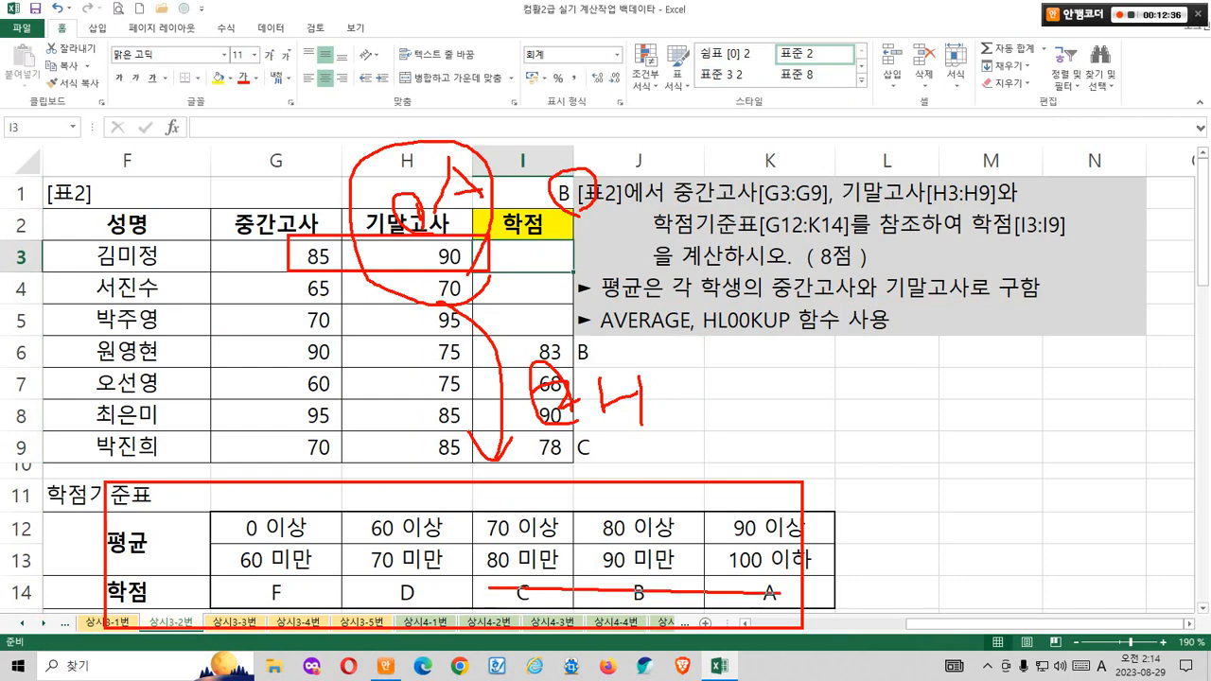
mouse_move(675, 568)
left_mouse_down()
mouse_move(675, 605)
mouse_move(694, 609)
left_mouse_up()
left_click_drag(733, 551, 726, 598)
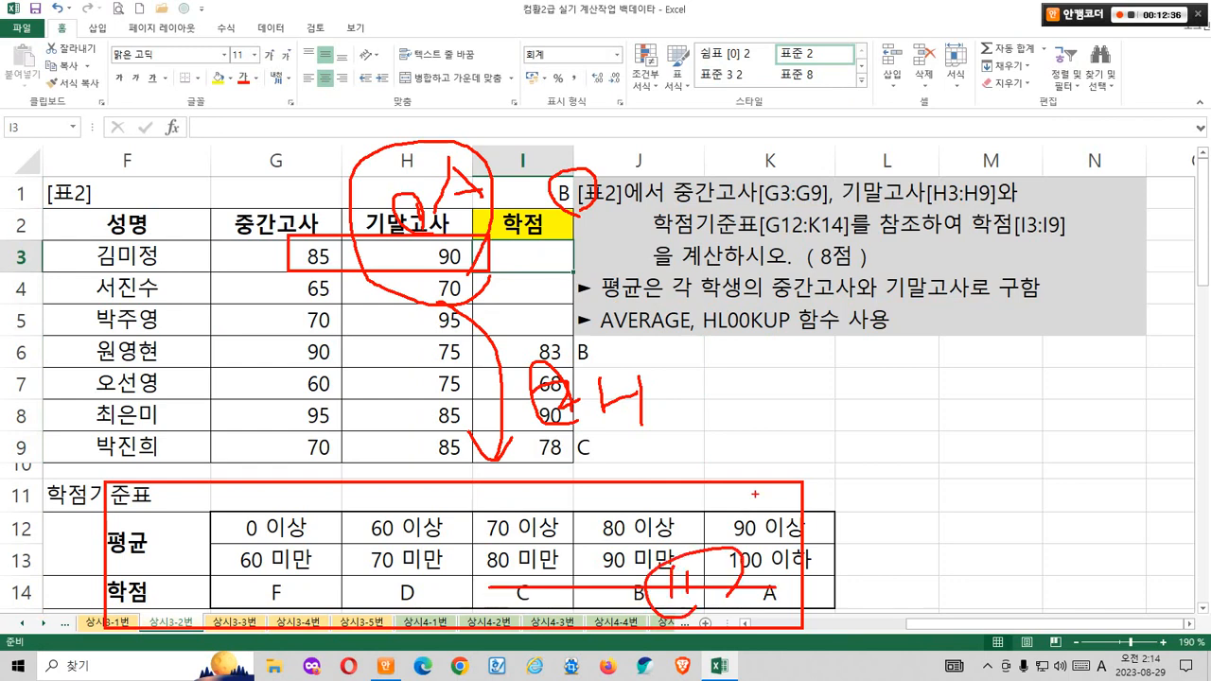
mouse_move(763, 348)
left_mouse_down()
mouse_move(737, 356)
mouse_move(744, 293)
left_mouse_up()
left_click_drag(762, 348, 747, 292)
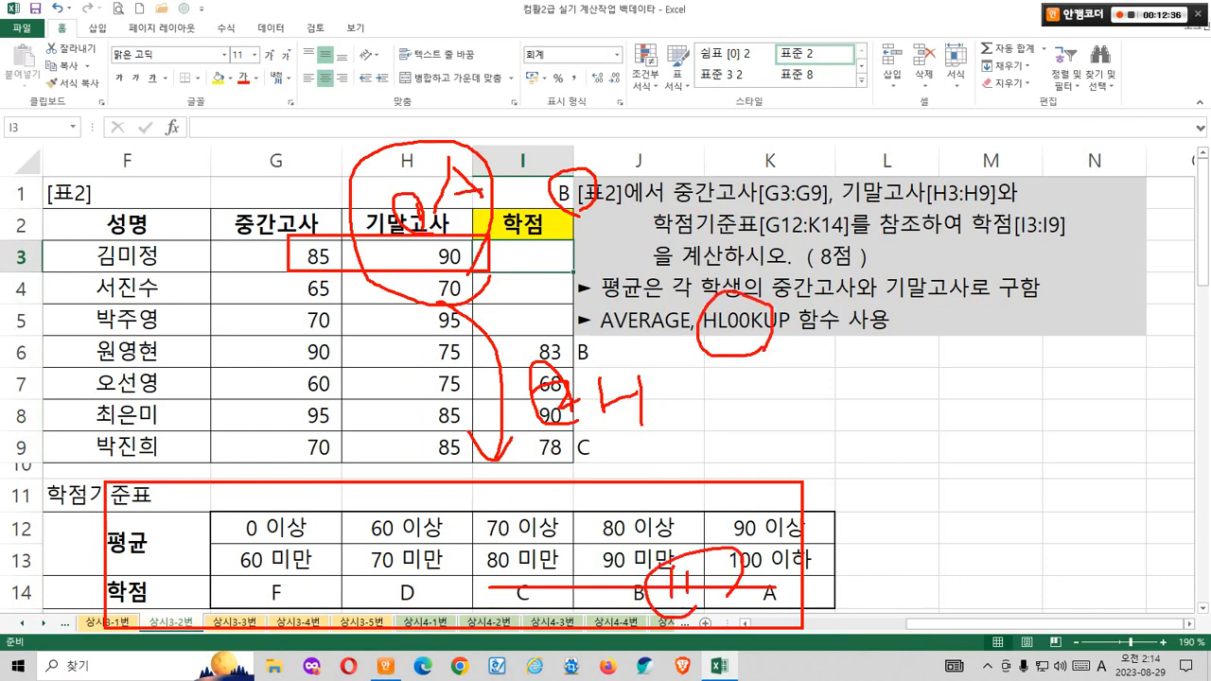
mouse_move(420, 232)
left_mouse_down()
mouse_move(488, 220)
mouse_move(504, 232)
mouse_move(314, 463)
mouse_move(329, 458)
left_mouse_up()
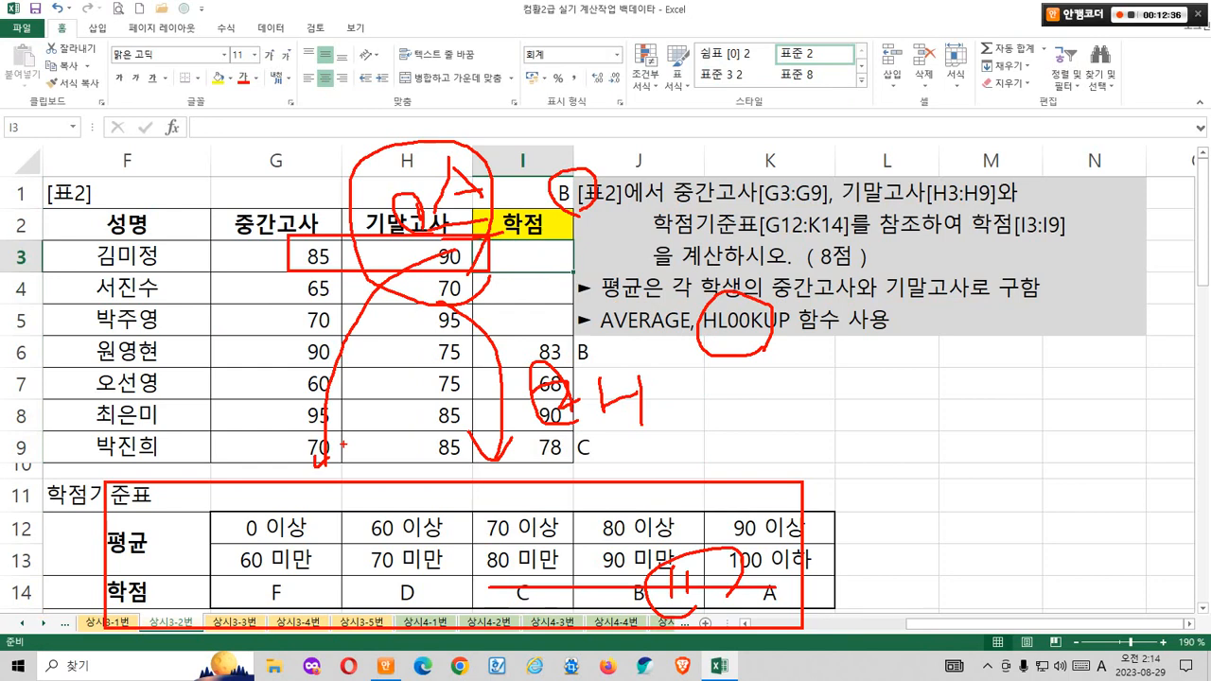
Step: Clear the leftover average values from I6:I9 in the 학점 column
mouse_move(356, 484)
left_mouse_down()
mouse_move(324, 230)
mouse_move(336, 267)
left_mouse_up()
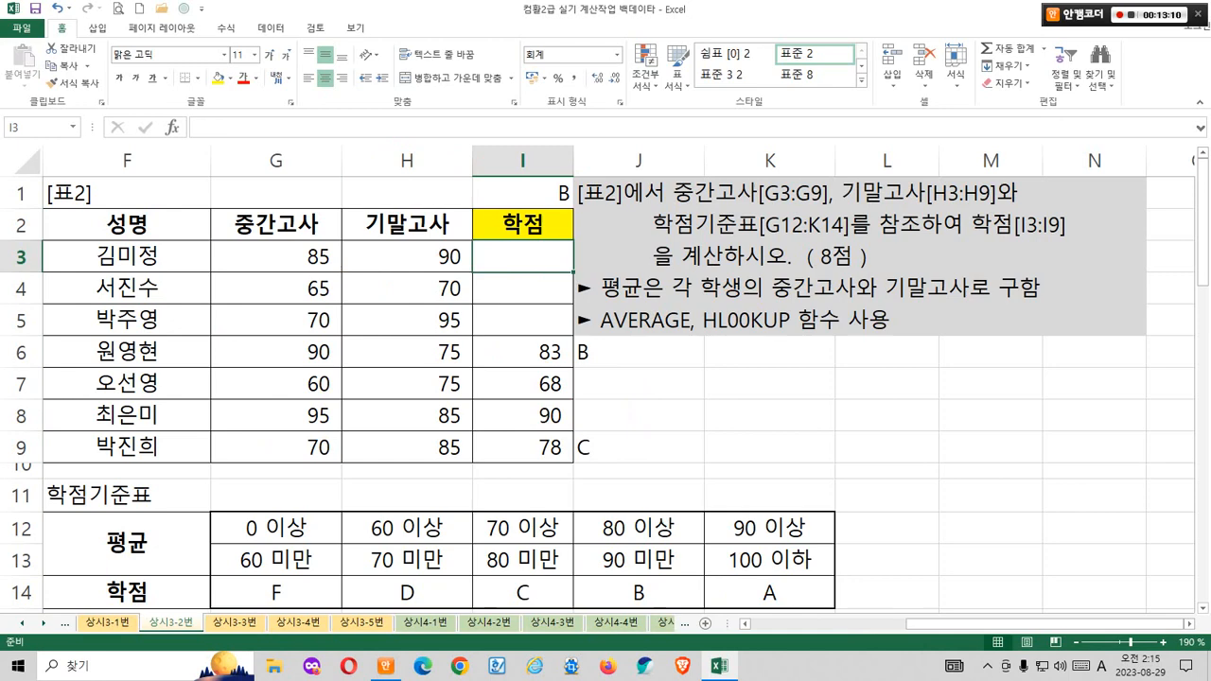
left_click_drag(522, 352, 522, 448)
key("Delete")
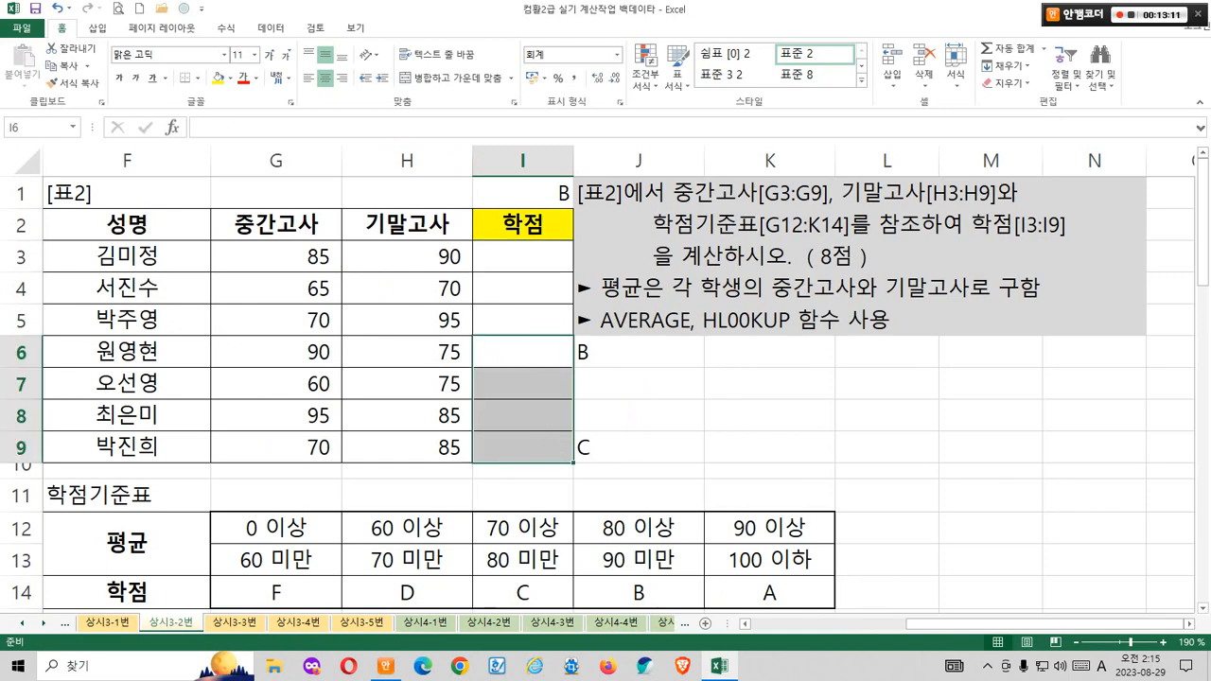
Step: Start a formula in I3 and choose HLOOKUP from the list of all functions
left_click(522, 257)
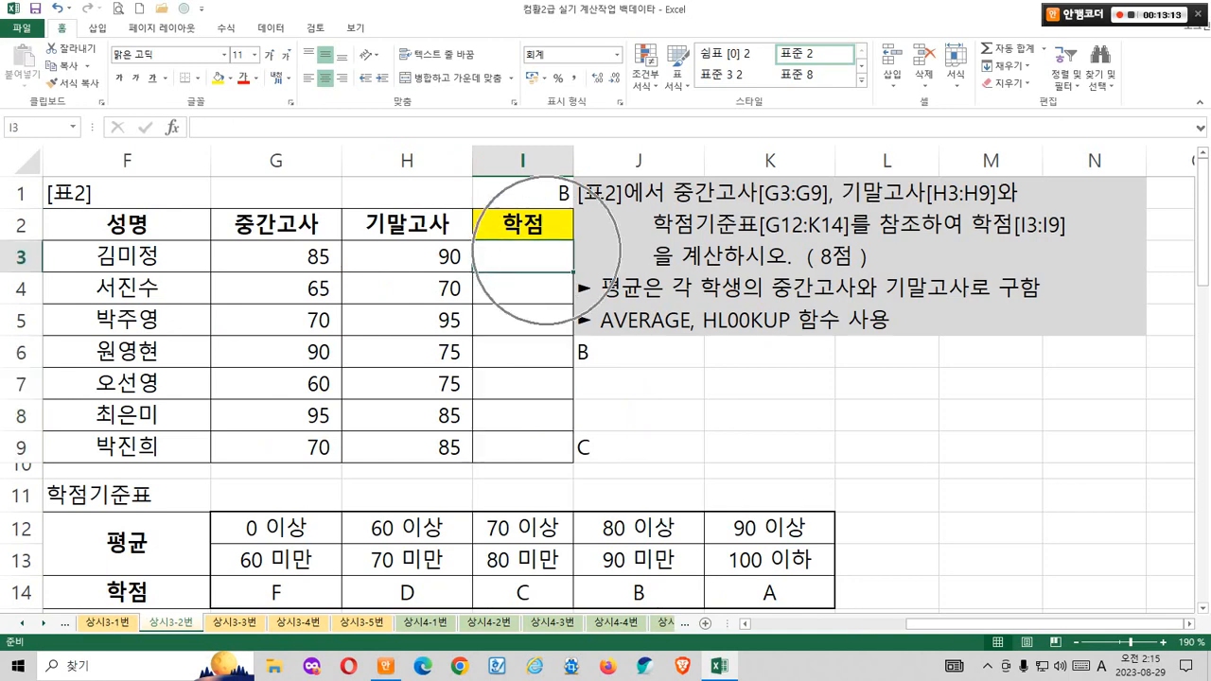
type("=")
key("shift+F3")
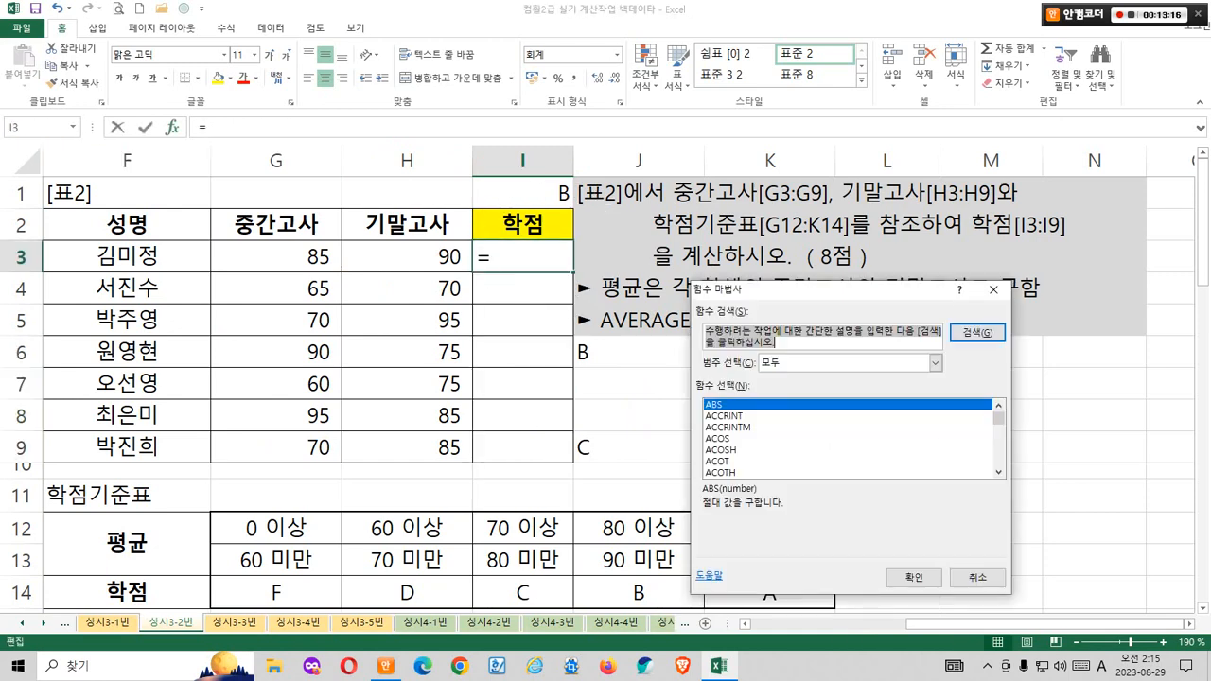
left_click_drag(804, 290, 745, 121)
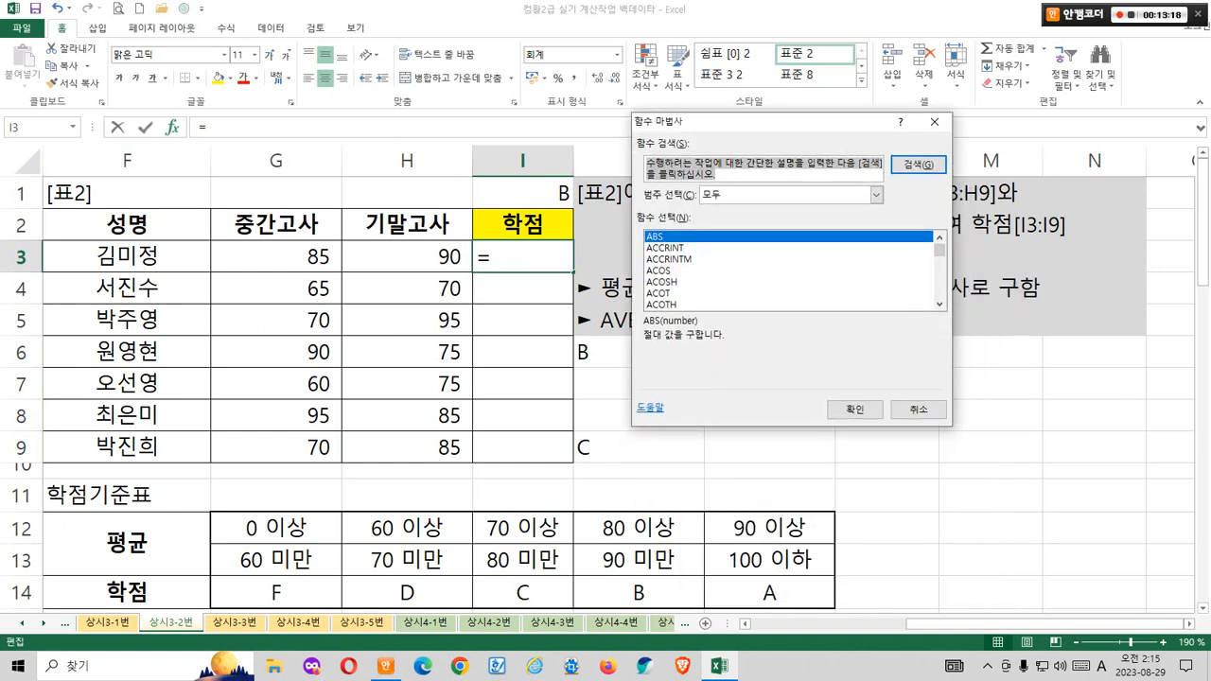
left_click(745, 271)
key("h")
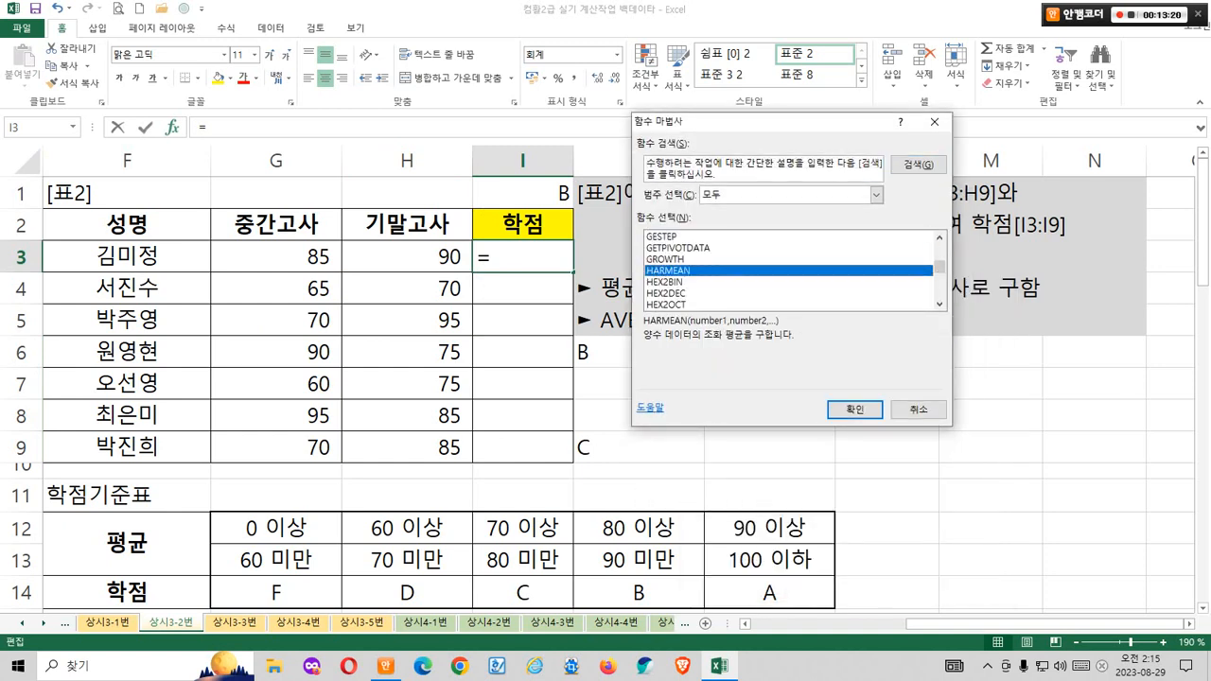
scroll(790, 269, "down", 2)
left_click(667, 248)
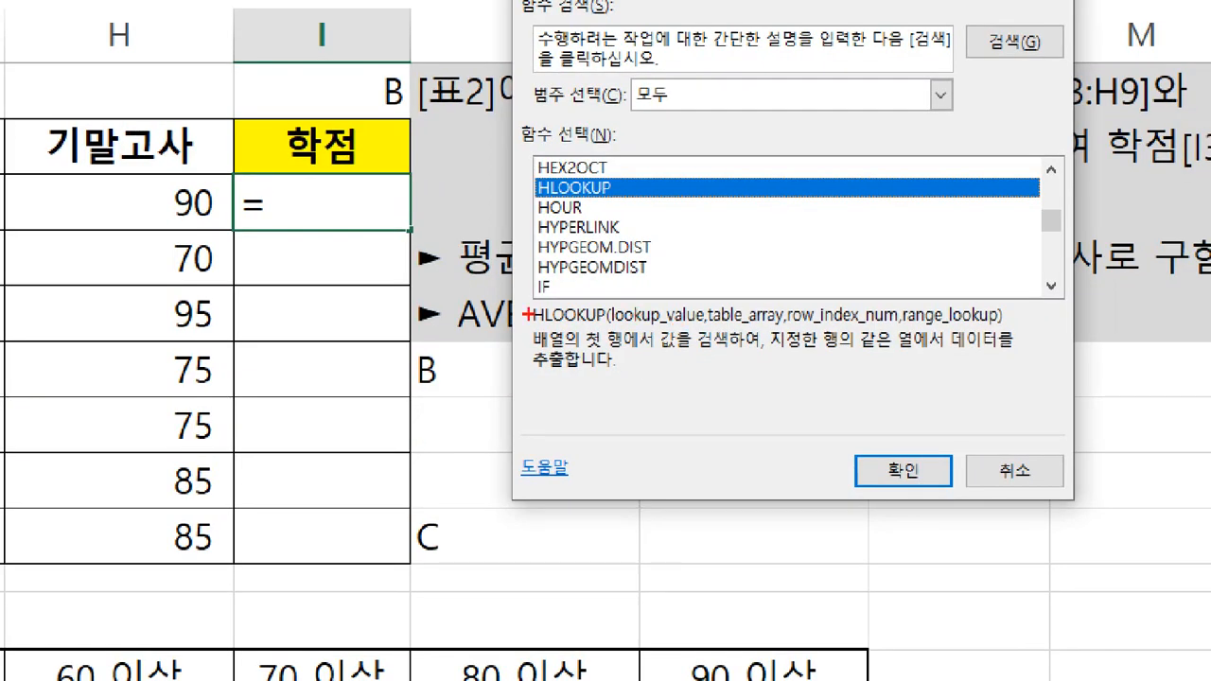
Step: Examine the HLOOKUP description and how its first-row search applies to the 학점기준표 table in G12:K14
mouse_move(527, 312)
left_mouse_down()
mouse_move(647, 359)
mouse_move(1054, 354)
left_mouse_up()
left_click_drag(544, 384, 614, 379)
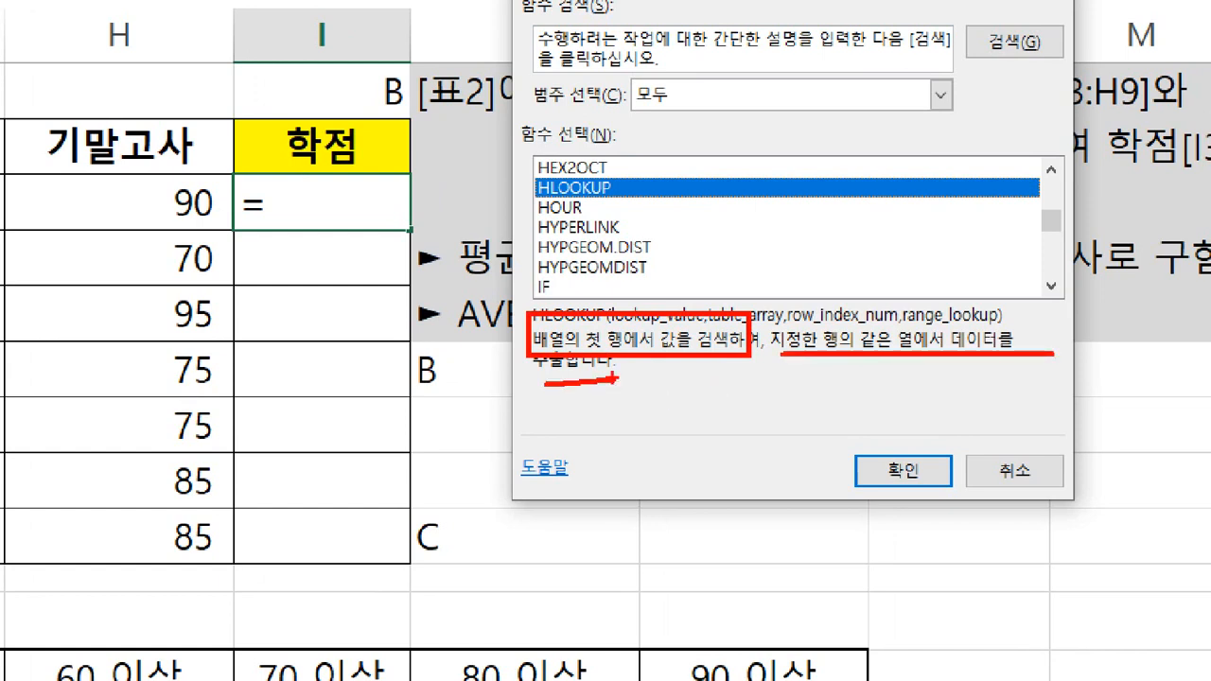
key("Escape")
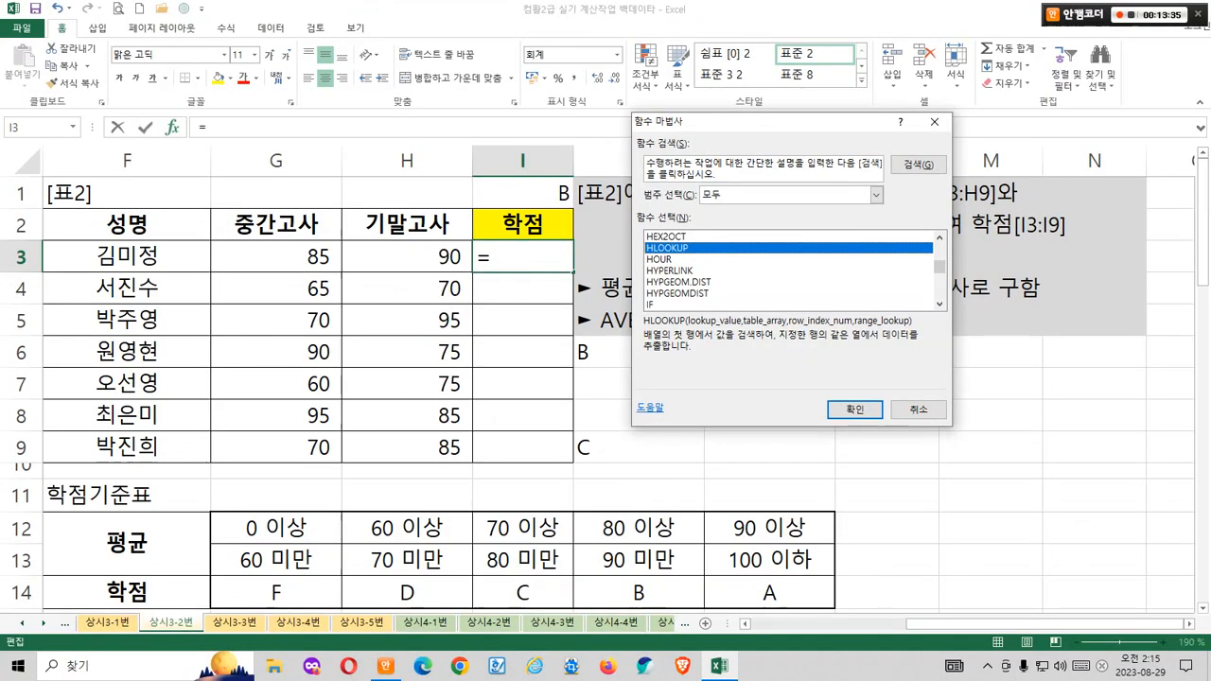
mouse_move(630, 324)
left_mouse_down()
mouse_move(775, 348)
mouse_move(748, 318)
left_mouse_up()
mouse_move(777, 234)
left_mouse_down()
mouse_move(747, 263)
mouse_move(759, 229)
left_mouse_up()
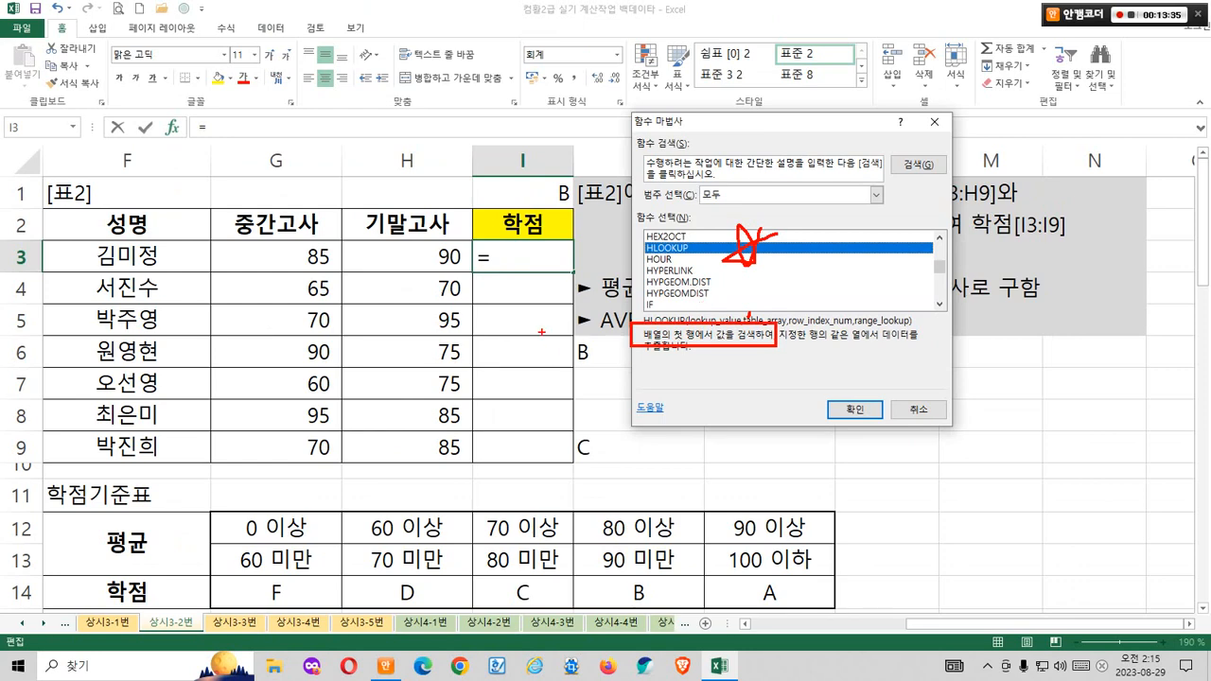
left_click_drag(530, 253, 547, 297)
left_click_drag(235, 528, 227, 528)
left_click_drag(212, 513, 838, 612)
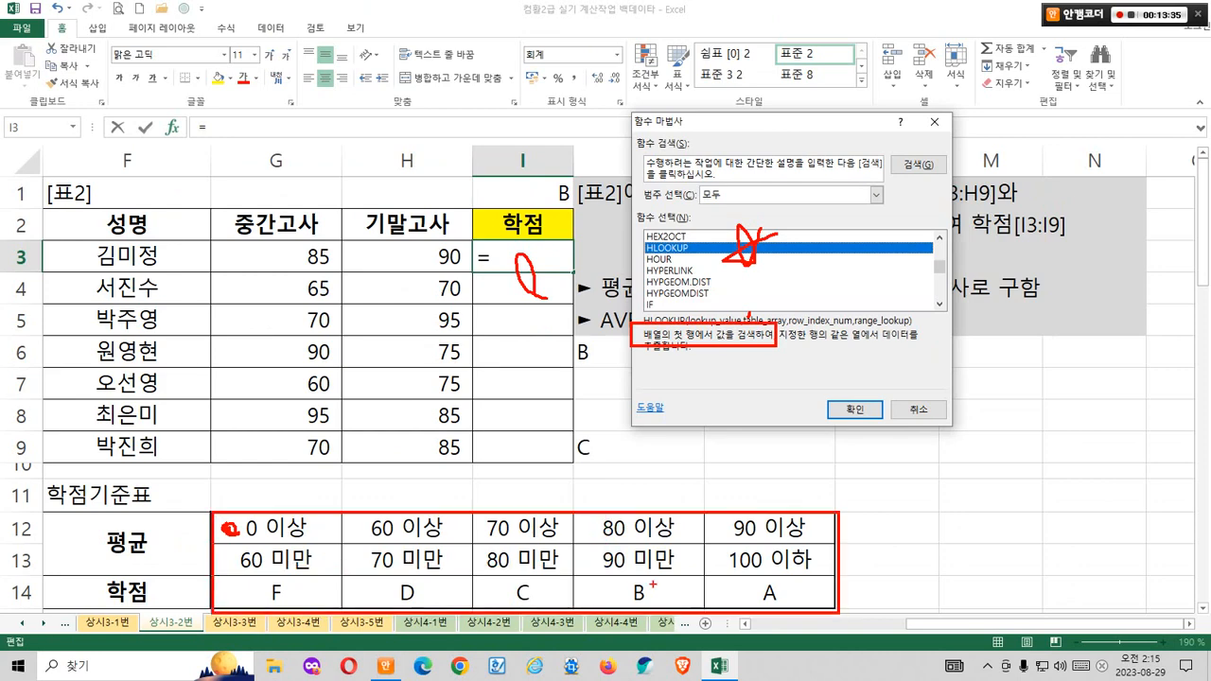
mouse_move(597, 513)
left_mouse_down()
mouse_move(613, 512)
mouse_move(686, 348)
left_mouse_up()
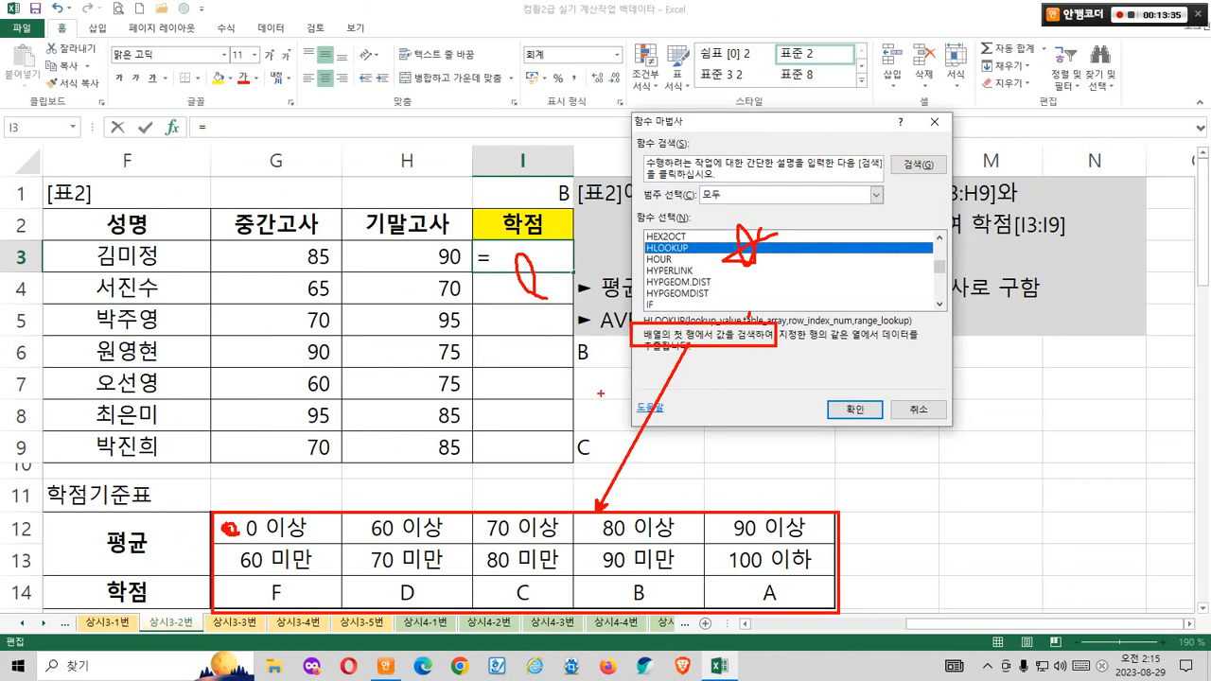
mouse_move(580, 378)
left_mouse_down()
mouse_move(605, 399)
mouse_move(581, 412)
left_mouse_up()
mouse_move(830, 379)
left_mouse_down()
mouse_move(836, 388)
mouse_move(875, 367)
left_mouse_up()
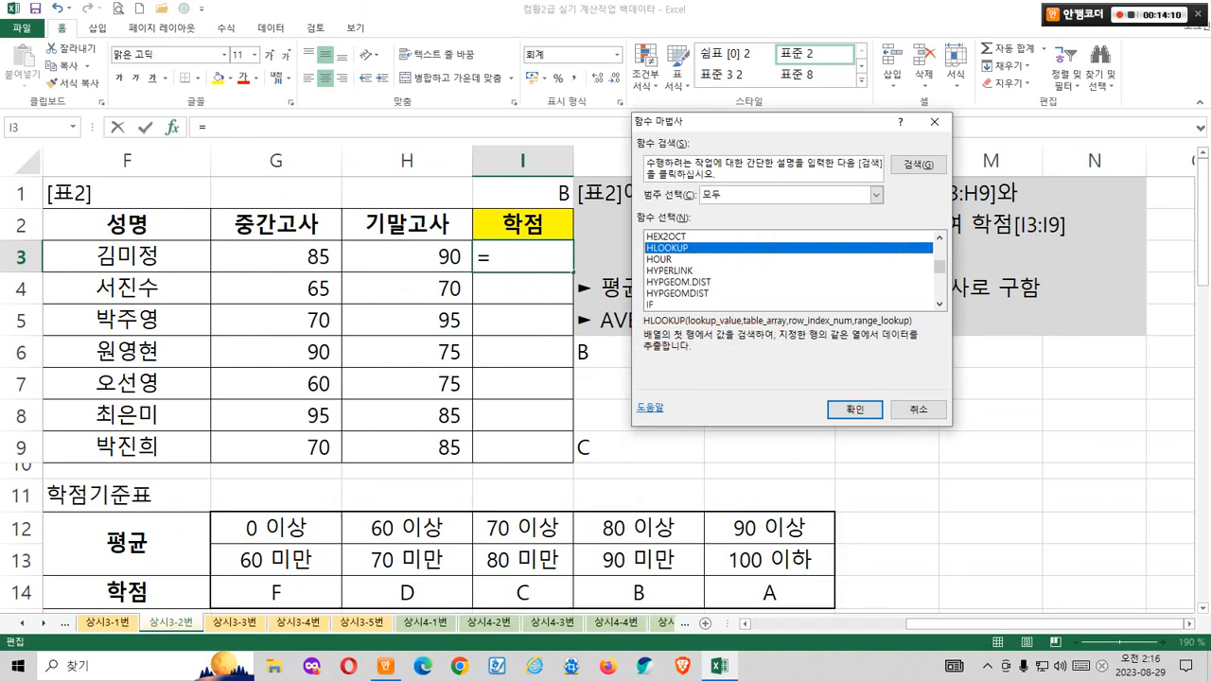
Step: Open the HLOOKUP arguments for I3 and compare the Lookup_value description with the first row of the 학점기준표 table
key("Return")
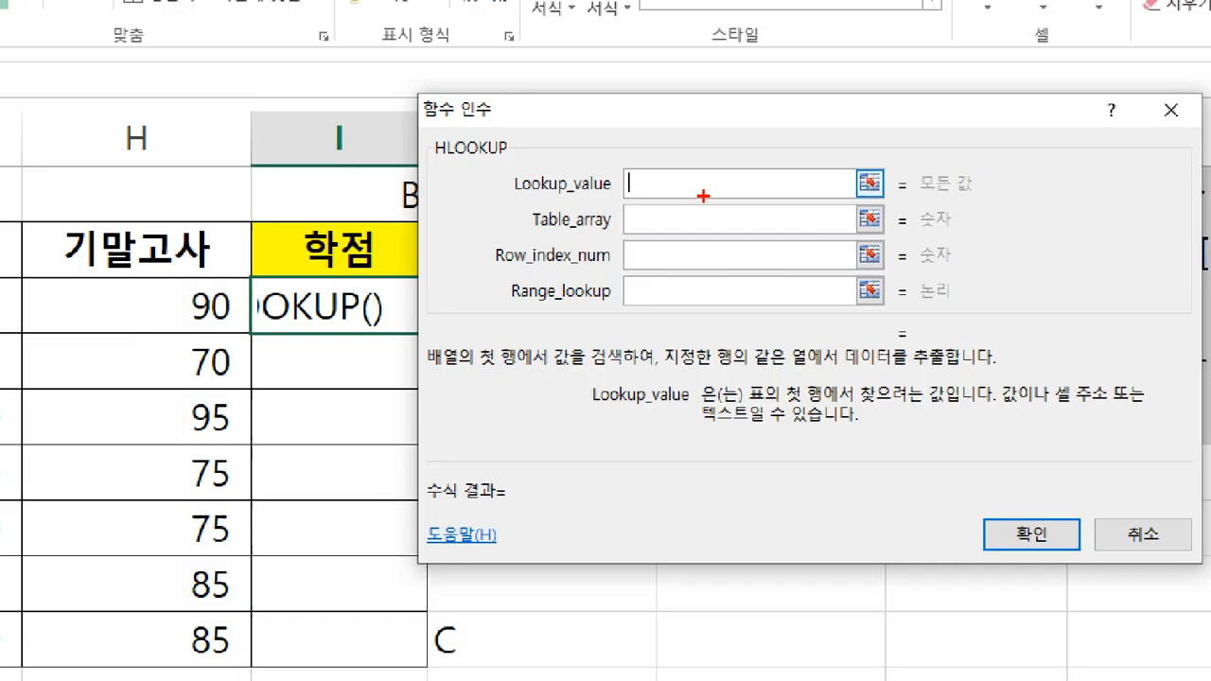
mouse_move(654, 184)
left_mouse_down()
mouse_move(573, 225)
mouse_move(626, 375)
mouse_move(887, 387)
left_mouse_up()
left_click_drag(653, 383, 882, 386)
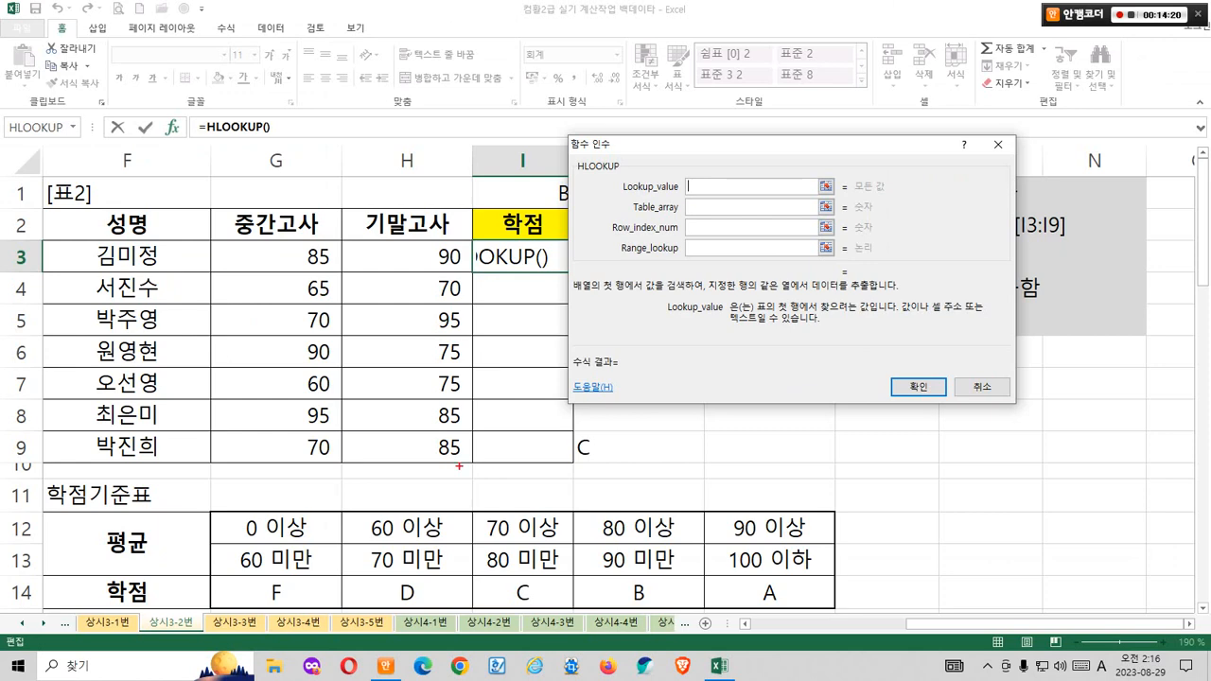
mouse_move(208, 510)
left_mouse_down()
mouse_move(729, 613)
mouse_move(834, 610)
left_mouse_up()
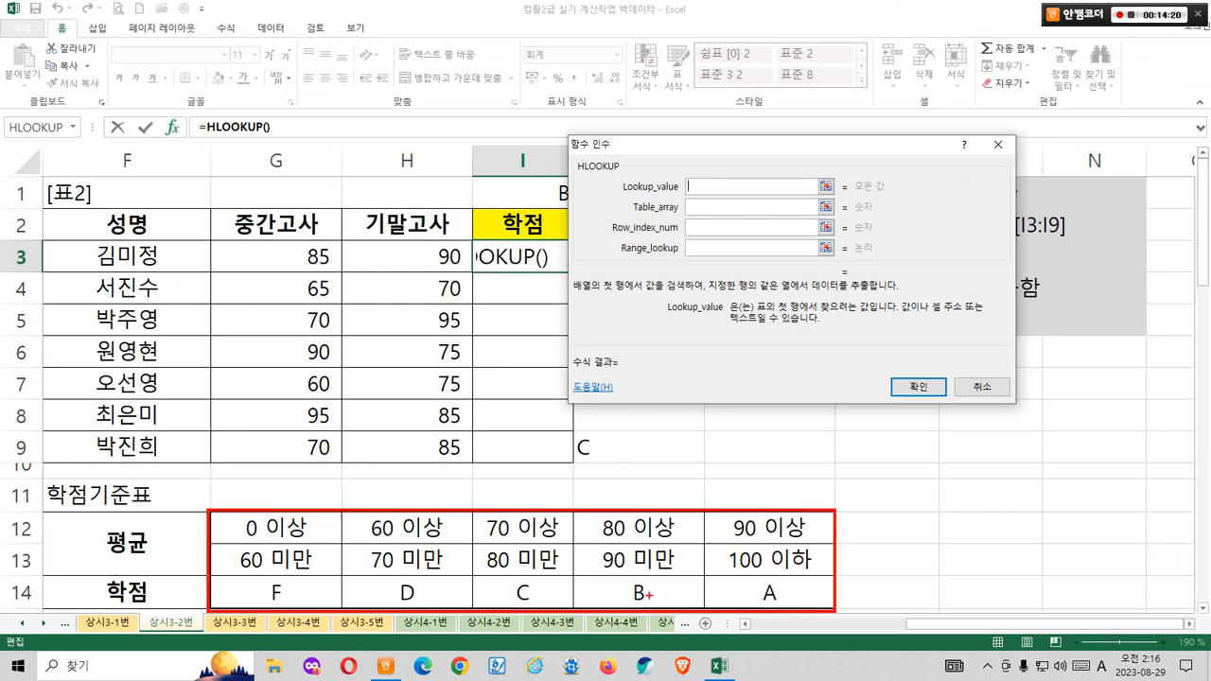
left_click_drag(273, 527, 804, 527)
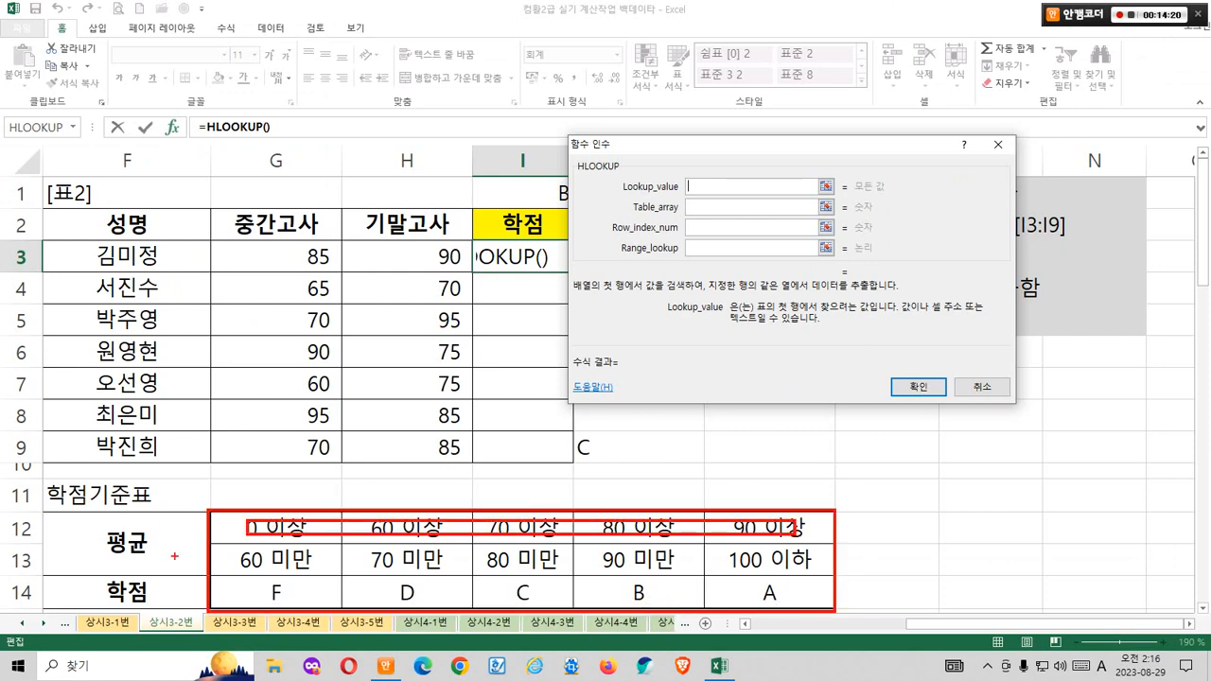
mouse_move(175, 556)
left_mouse_down()
mouse_move(140, 554)
mouse_move(229, 511)
left_mouse_up()
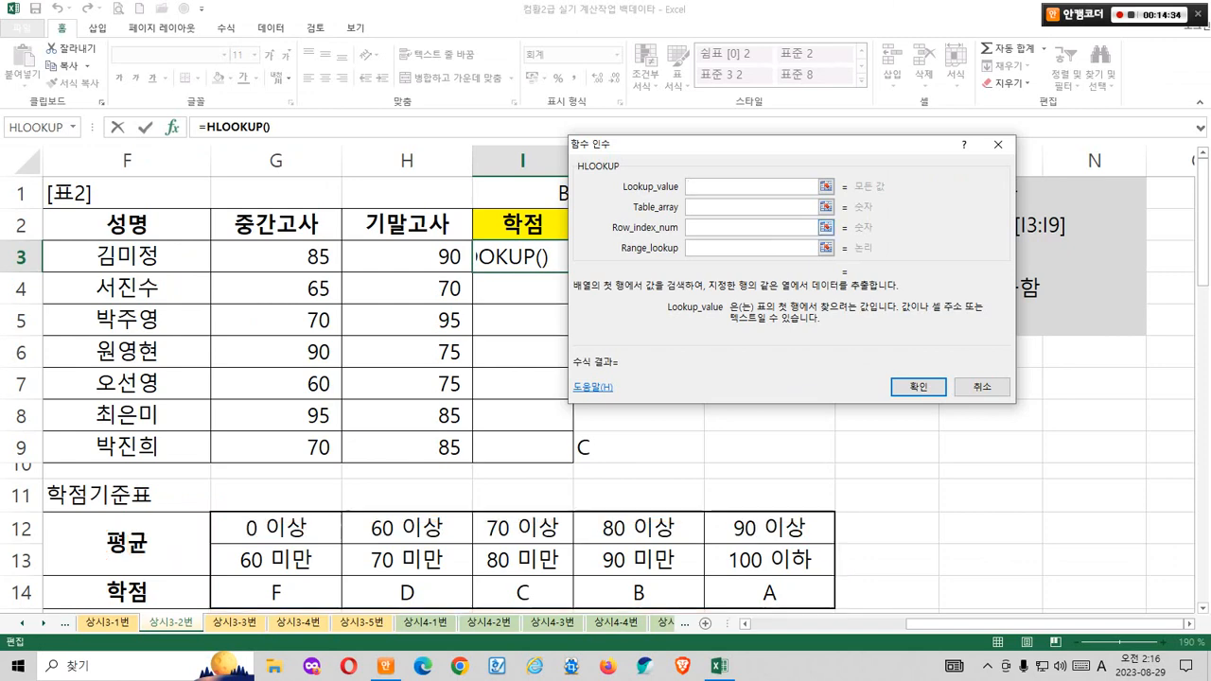
Step: Nest the AVERAGE function inside HLOOKUP as its Lookup_value argument
left_click_drag(757, 145, 797, 221)
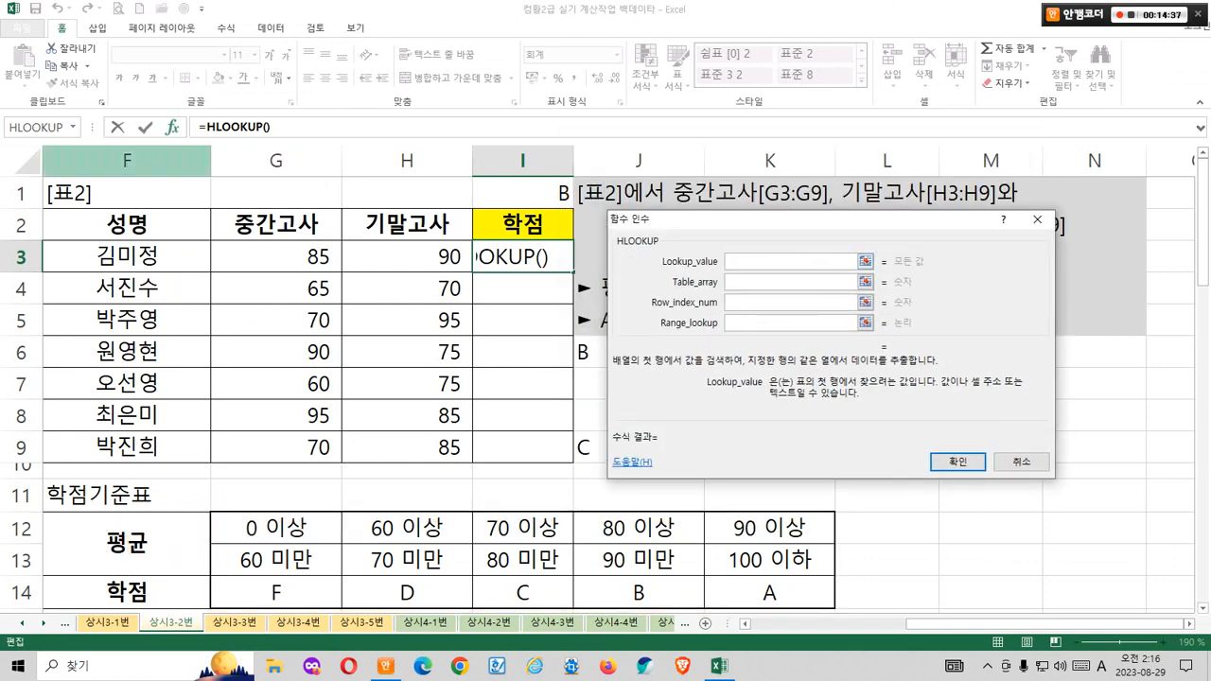
left_click(72, 126)
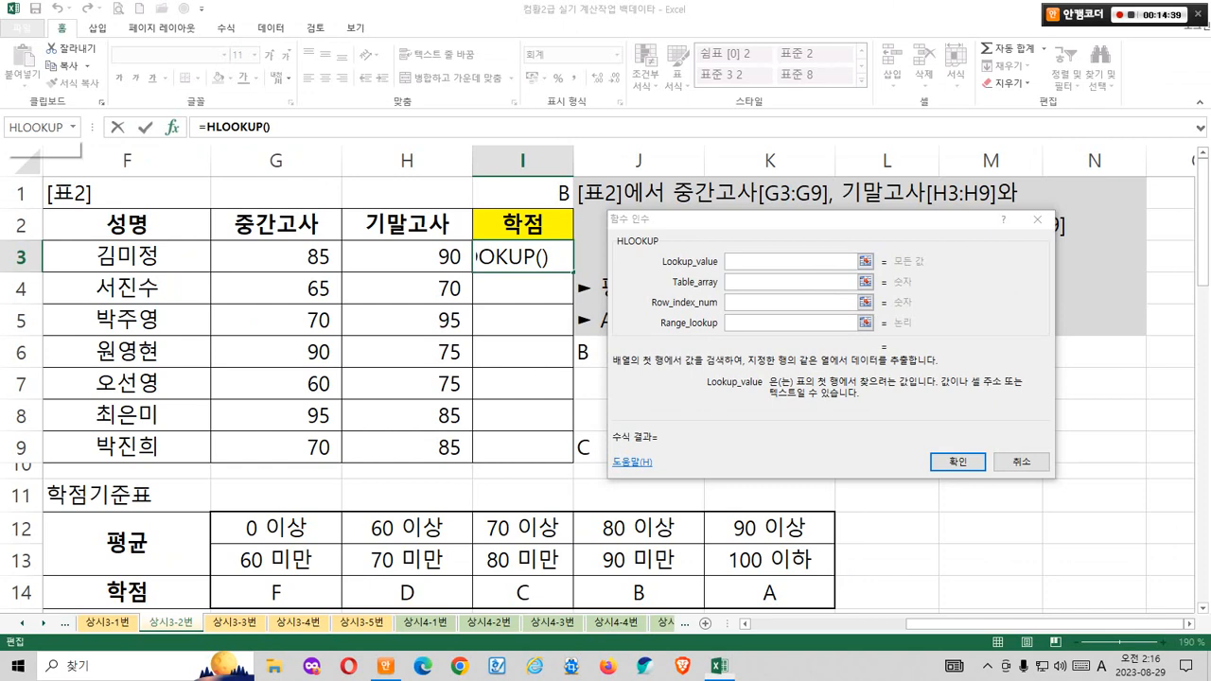
left_click(43, 327)
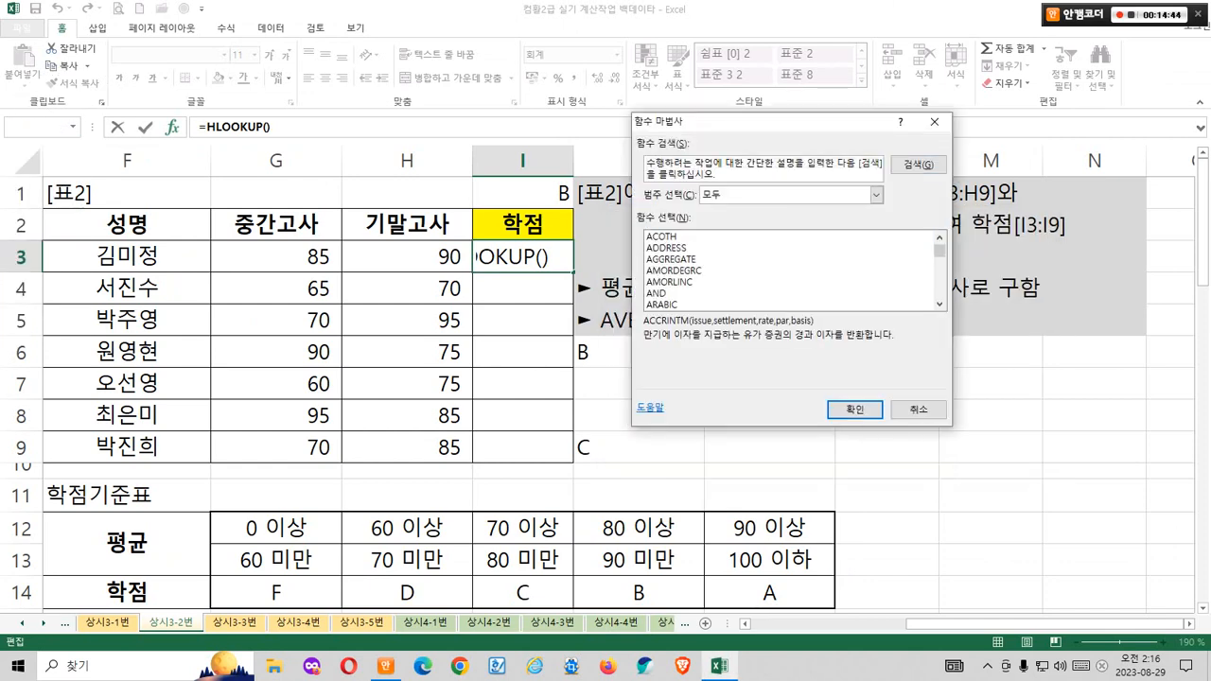
scroll(792, 269, "down", 4)
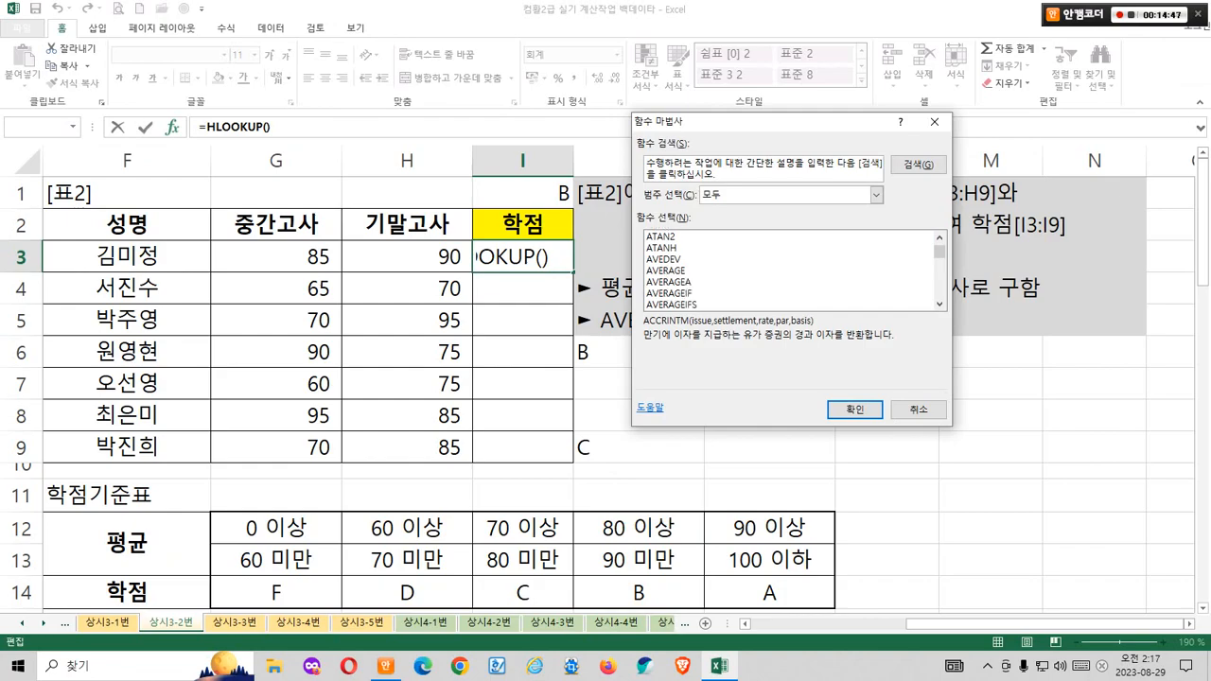
left_click(662, 270)
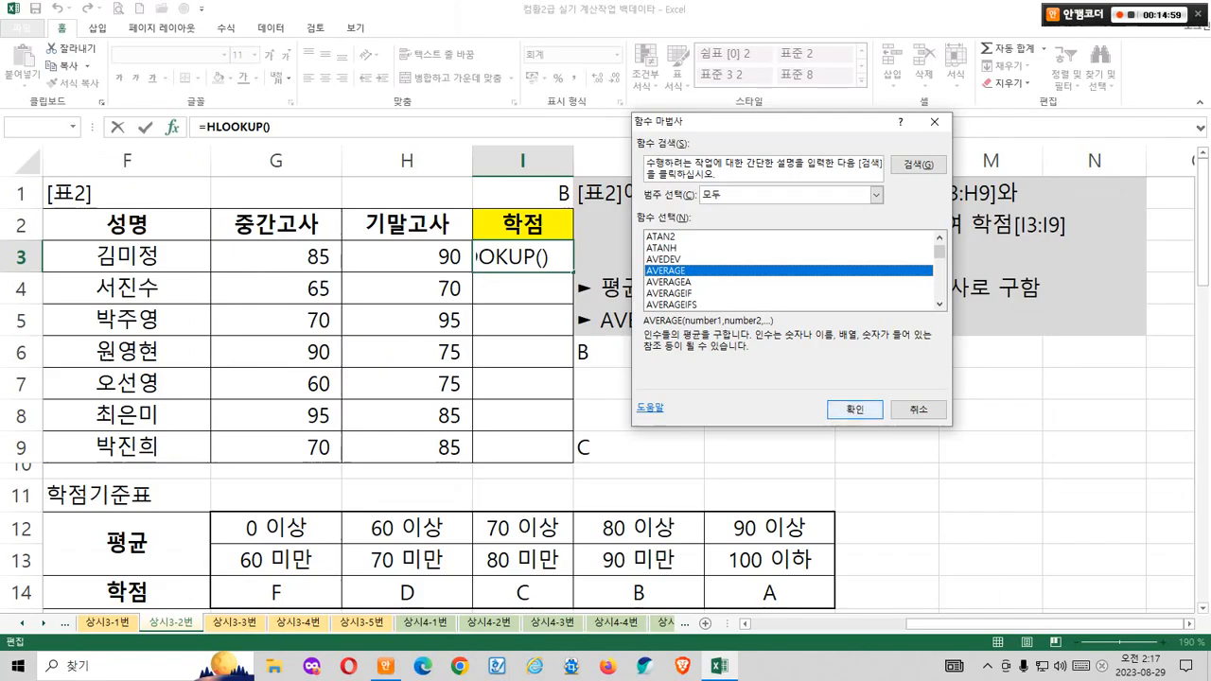
left_click(854, 409)
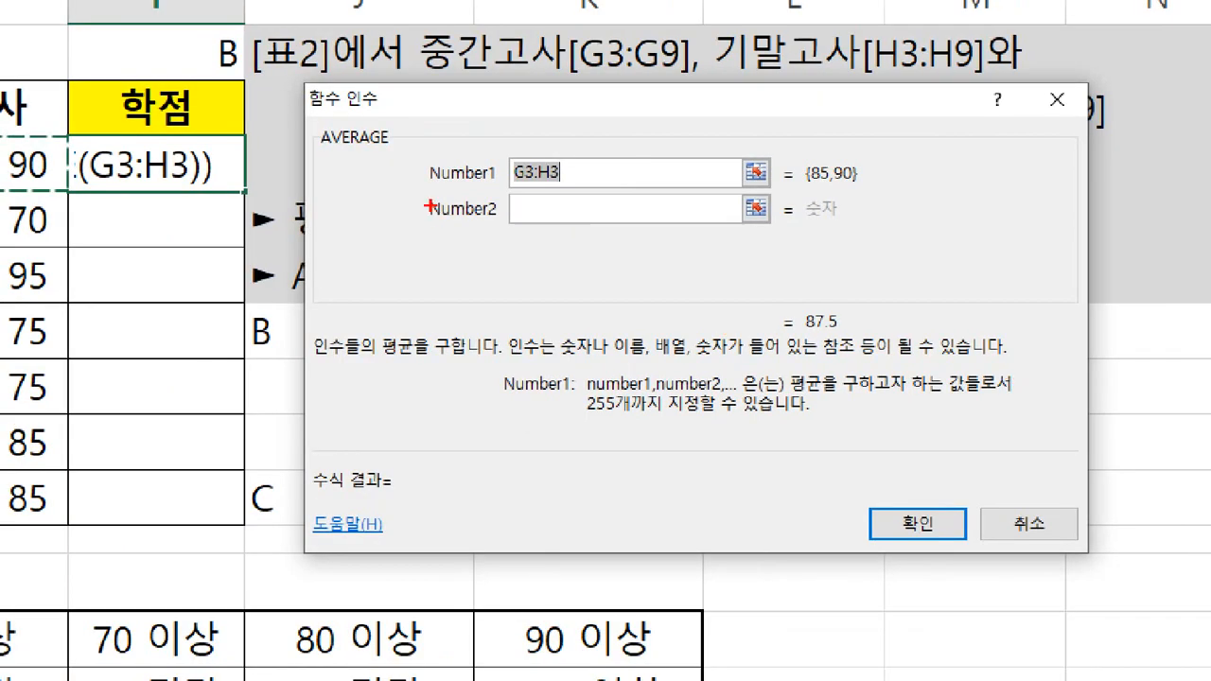
Step: Examine the suggested Number1 range, the empty Number2 argument and the description of the AVERAGE arguments
mouse_move(430, 206)
left_mouse_down()
mouse_move(783, 207)
mouse_move(820, 237)
mouse_move(879, 257)
left_mouse_up()
mouse_move(575, 176)
left_mouse_down()
mouse_move(516, 197)
mouse_move(558, 200)
left_mouse_up()
left_click_drag(501, 173, 497, 463)
left_click_drag(457, 414, 470, 455)
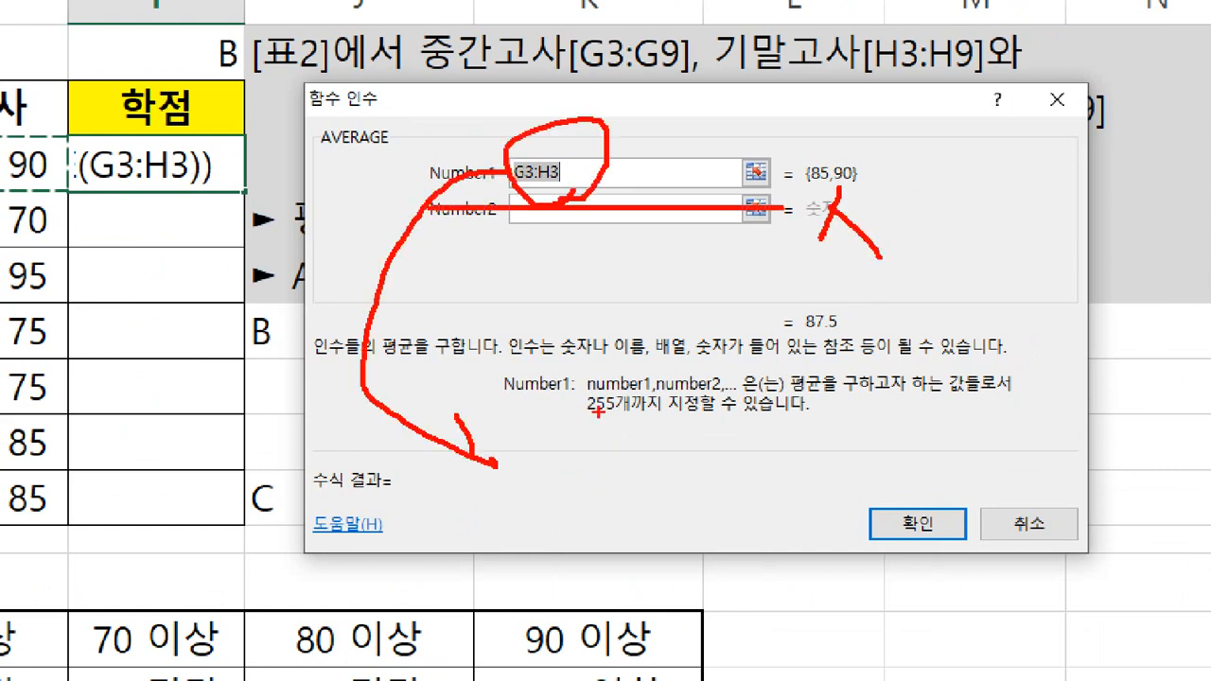
left_click_drag(583, 397, 701, 397)
left_click_drag(785, 398, 989, 405)
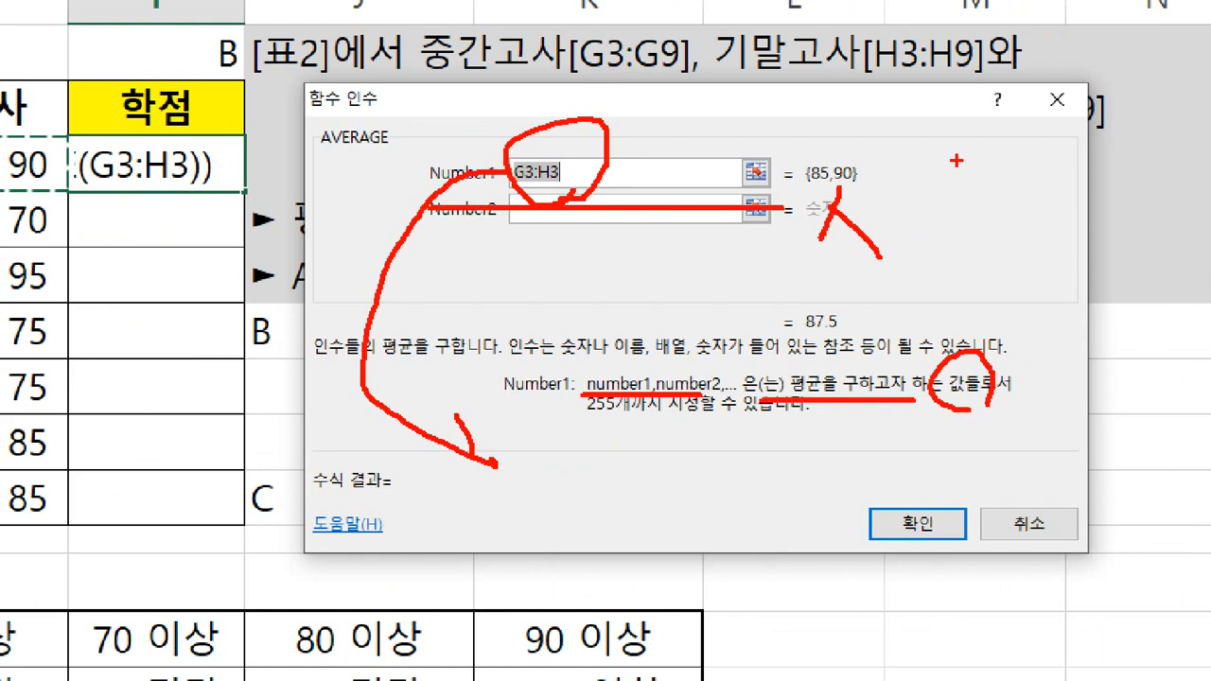
mouse_move(955, 150)
left_mouse_down()
mouse_move(1005, 203)
mouse_move(1028, 312)
left_mouse_up()
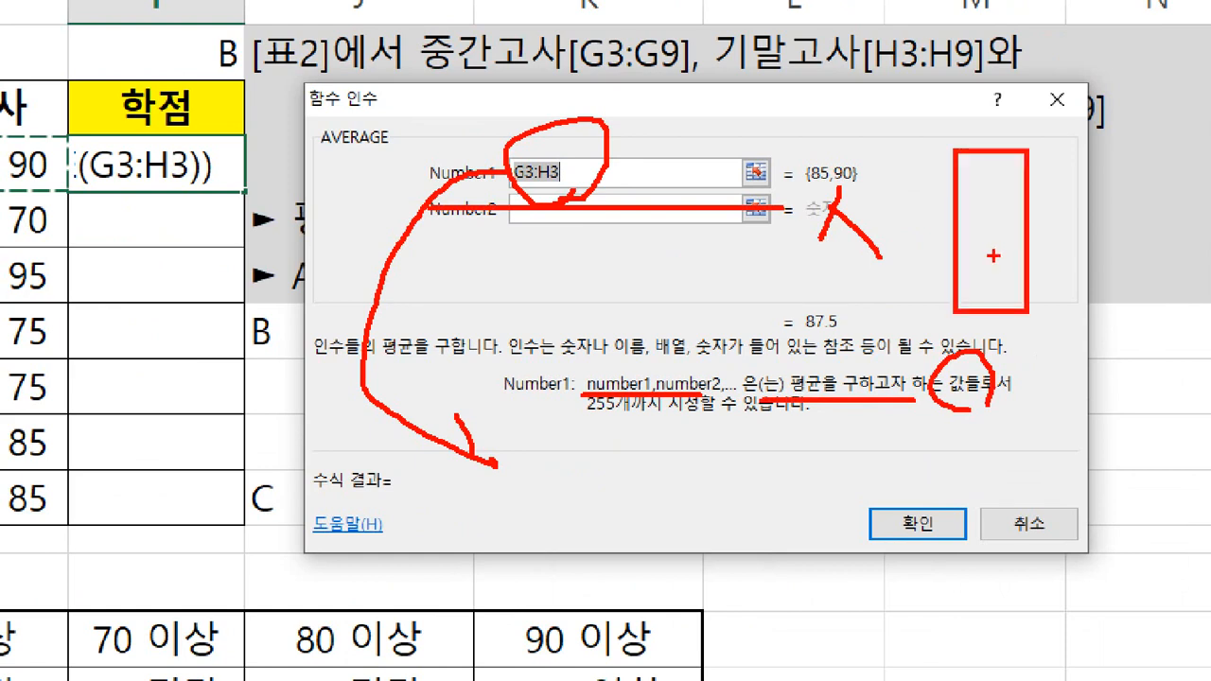
left_click_drag(991, 257, 986, 405)
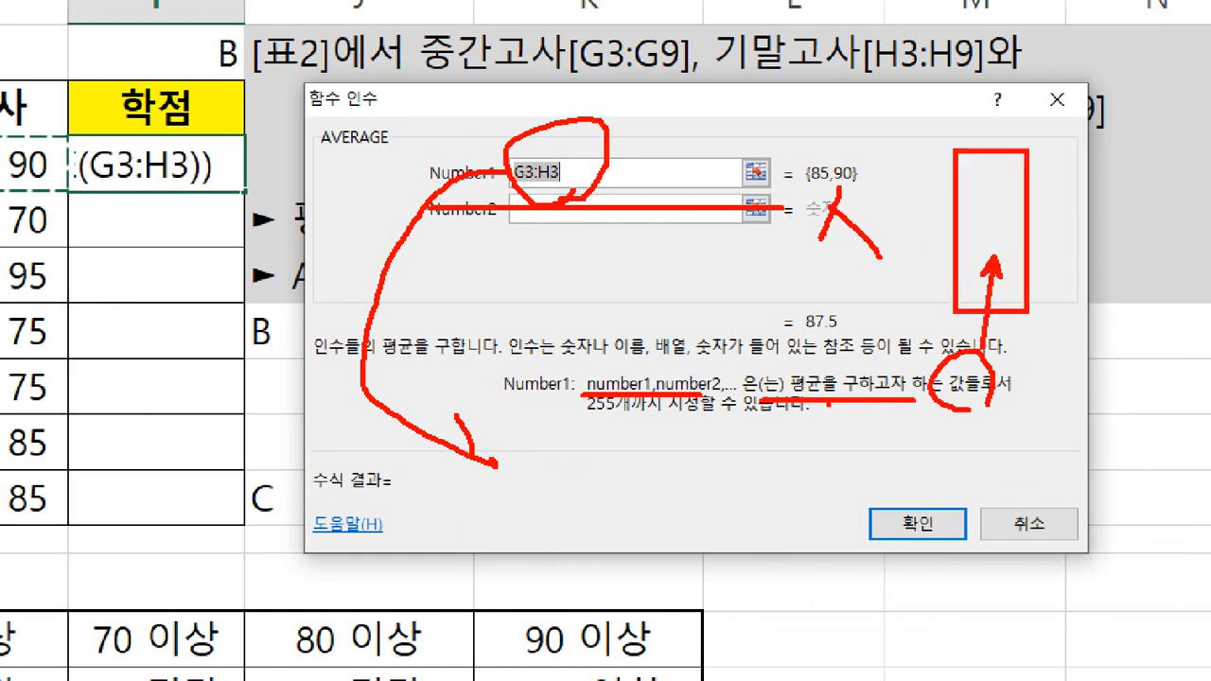
mouse_move(828, 403)
left_mouse_down()
mouse_move(804, 406)
mouse_move(874, 373)
mouse_move(861, 409)
mouse_move(889, 331)
mouse_move(946, 374)
left_mouse_up()
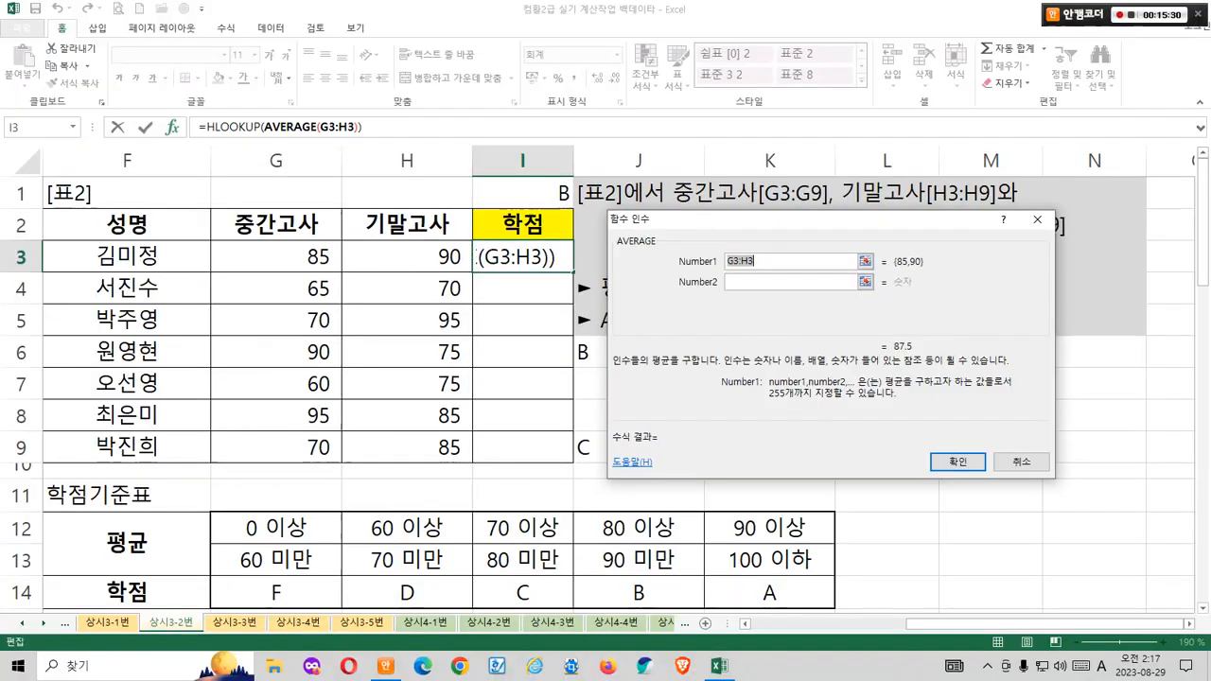
Step: Set the AVERAGE range to G3:H3 and return to the HLOOKUP arguments
left_click(276, 256)
left_click_drag(275, 256, 407, 256)
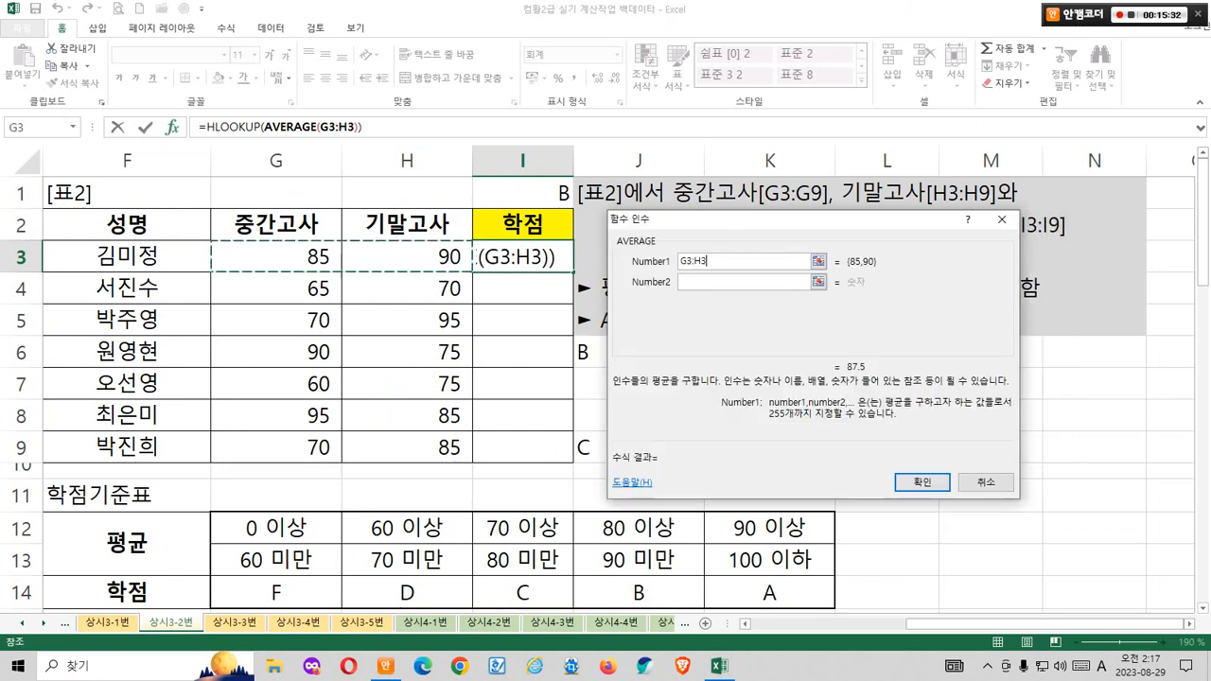
mouse_move(836, 390)
left_mouse_down()
mouse_move(875, 378)
mouse_move(878, 325)
mouse_move(880, 338)
left_mouse_up()
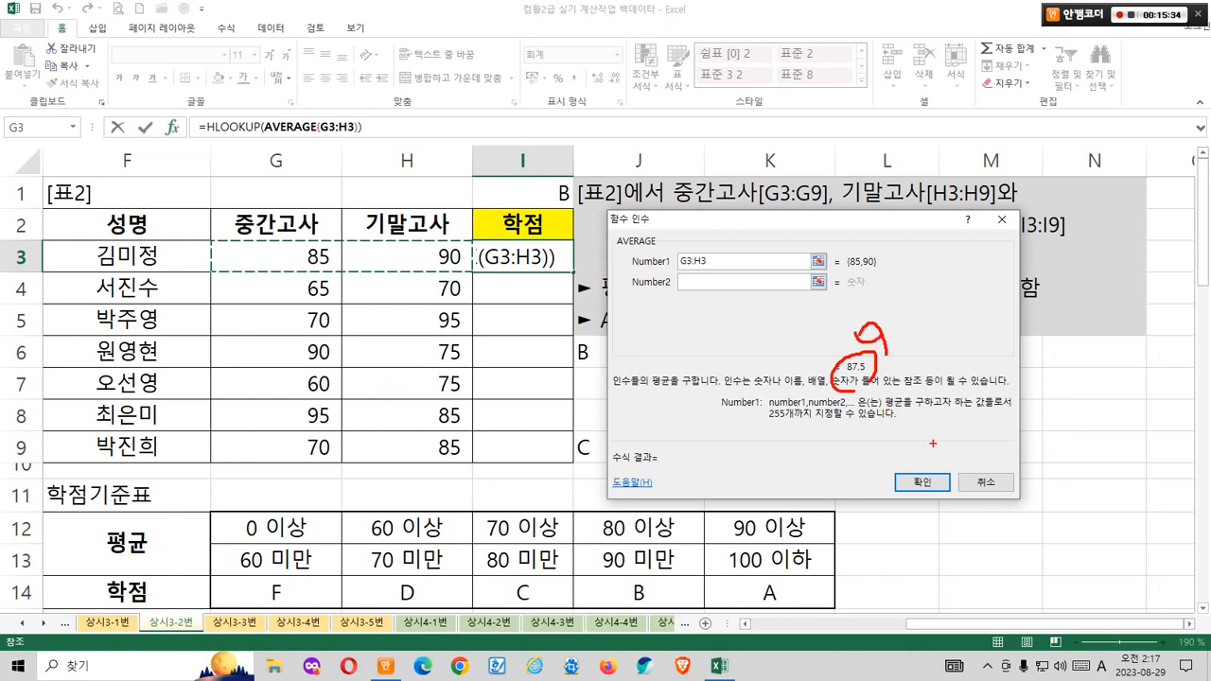
left_click_drag(935, 443, 908, 507)
left_click_drag(895, 443, 923, 501)
left_click_drag(229, 106, 262, 62)
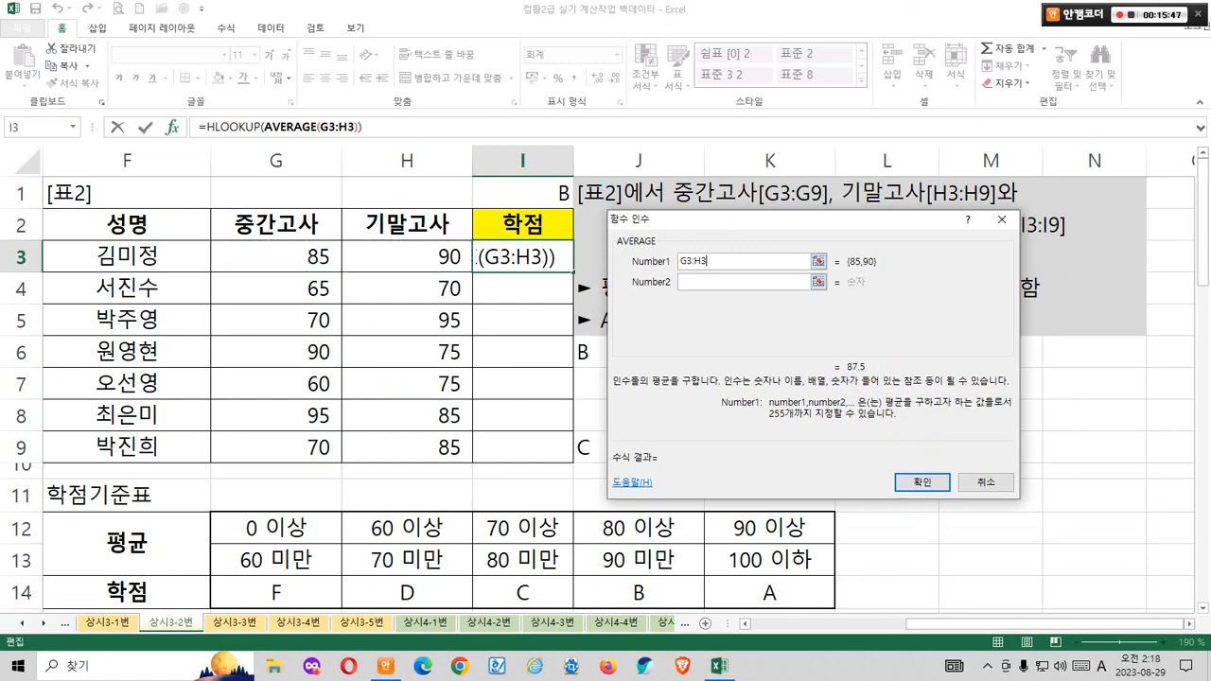
left_click(229, 126)
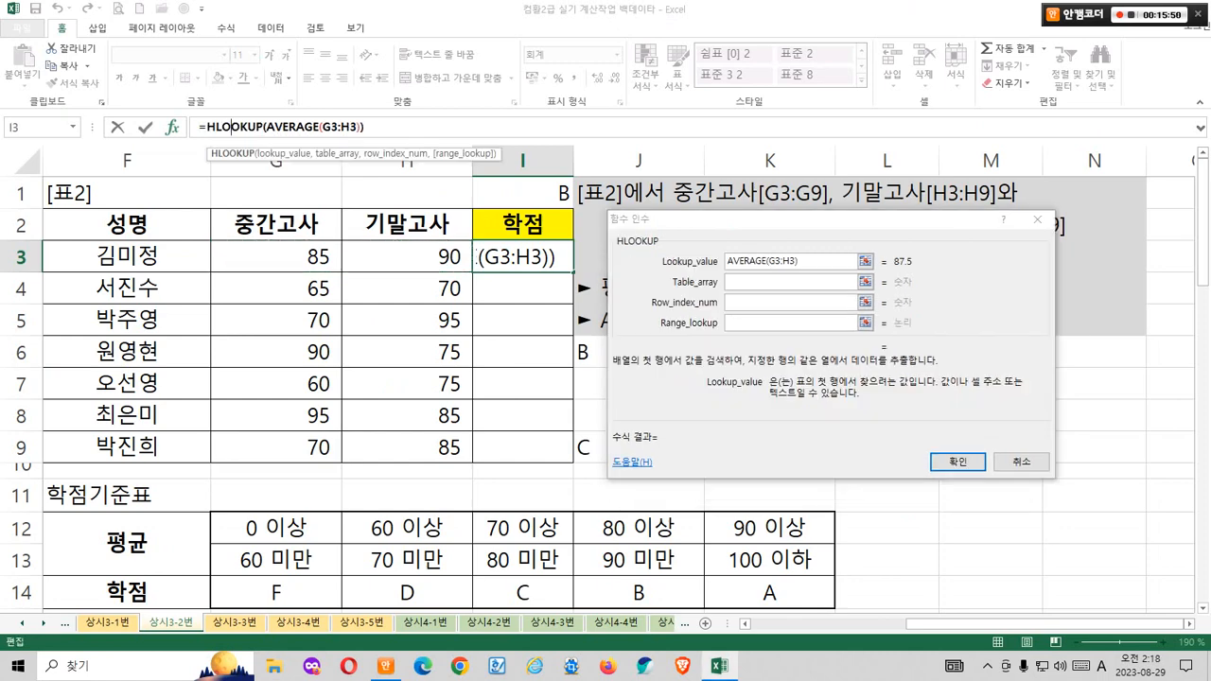
Step: Set the HLOOKUP Table_array argument to the 학점기준표 range G12:K14
left_click(804, 282)
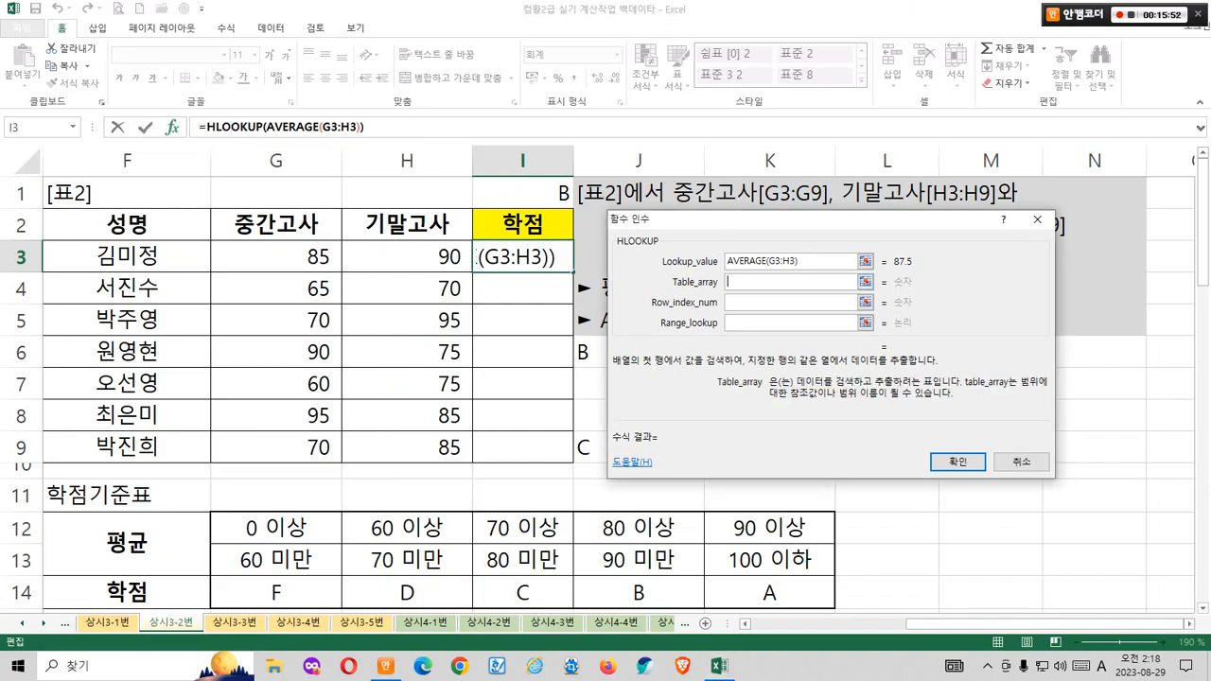
mouse_move(543, 174)
left_mouse_down()
mouse_move(483, 300)
mouse_move(505, 305)
left_mouse_up()
mouse_move(666, 359)
left_mouse_down()
mouse_move(753, 360)
mouse_move(733, 322)
mouse_move(768, 370)
left_mouse_up()
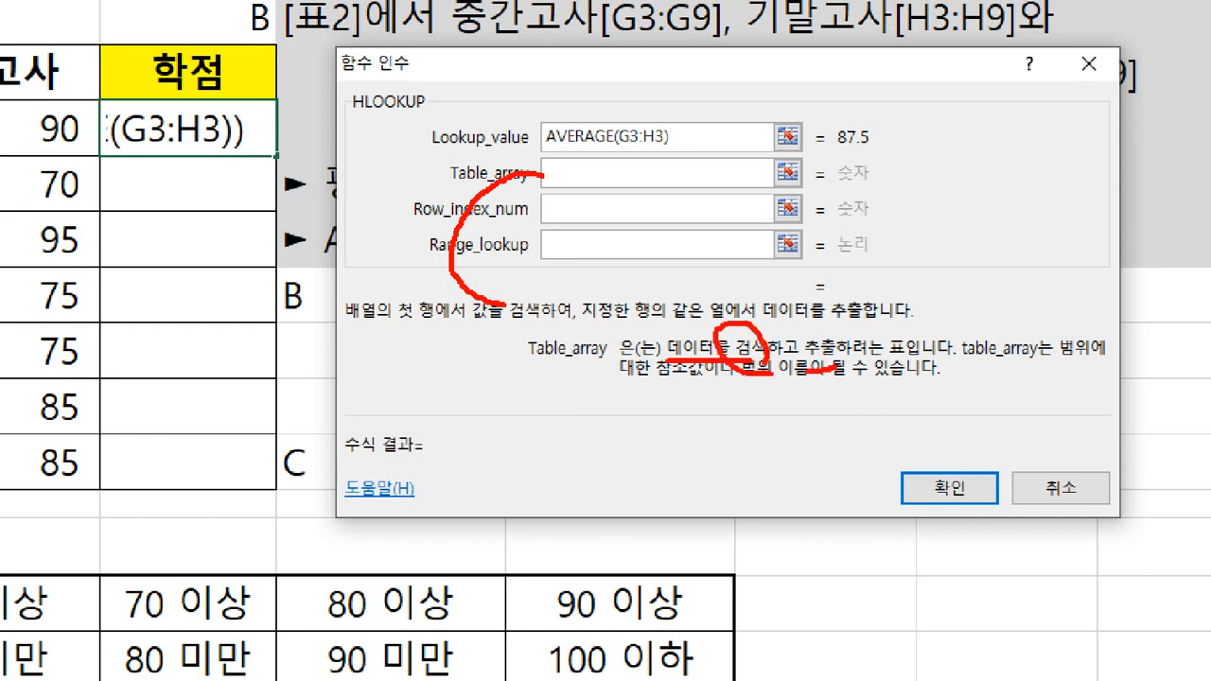
mouse_move(817, 331)
left_mouse_down()
mouse_move(832, 367)
mouse_move(823, 339)
left_mouse_up()
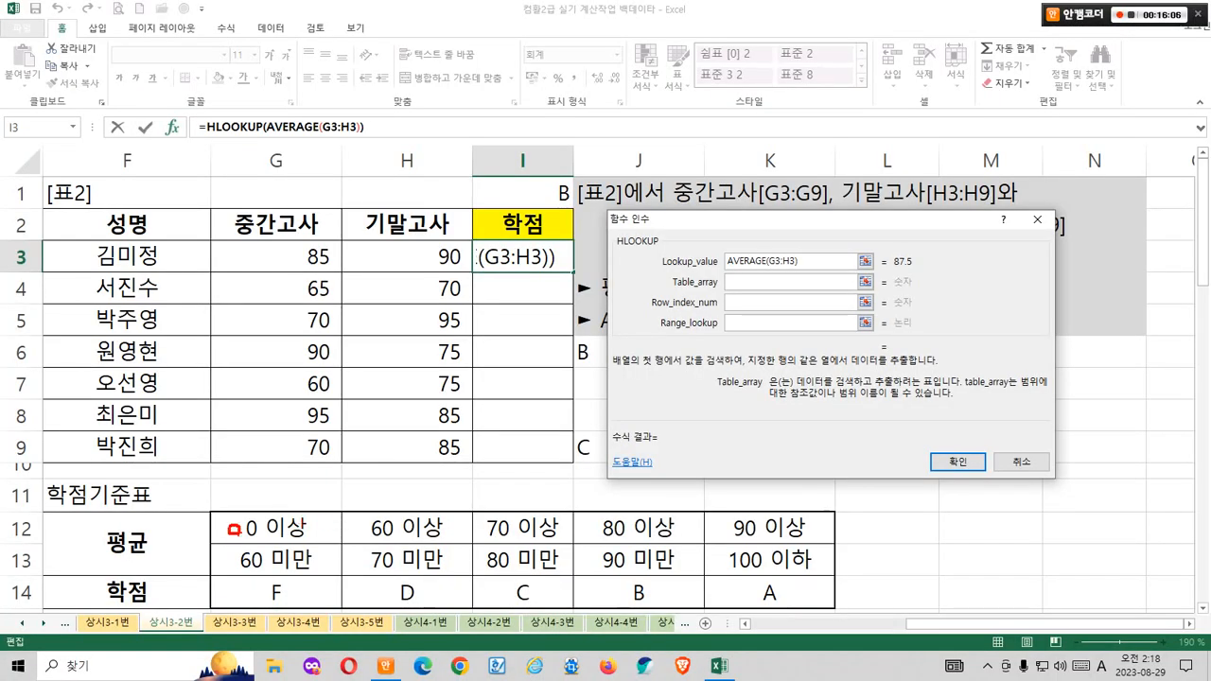
left_click_drag(212, 513, 835, 608)
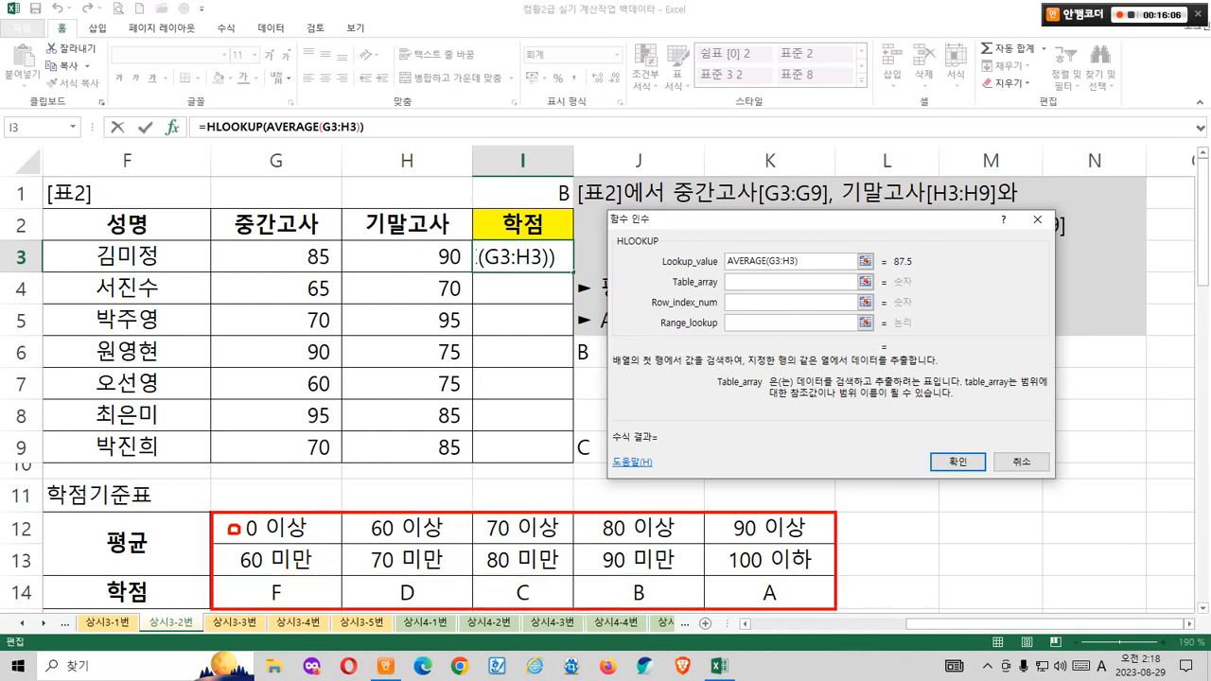
mouse_move(234, 528)
left_mouse_down()
mouse_move(768, 527)
mouse_move(769, 593)
left_mouse_up()
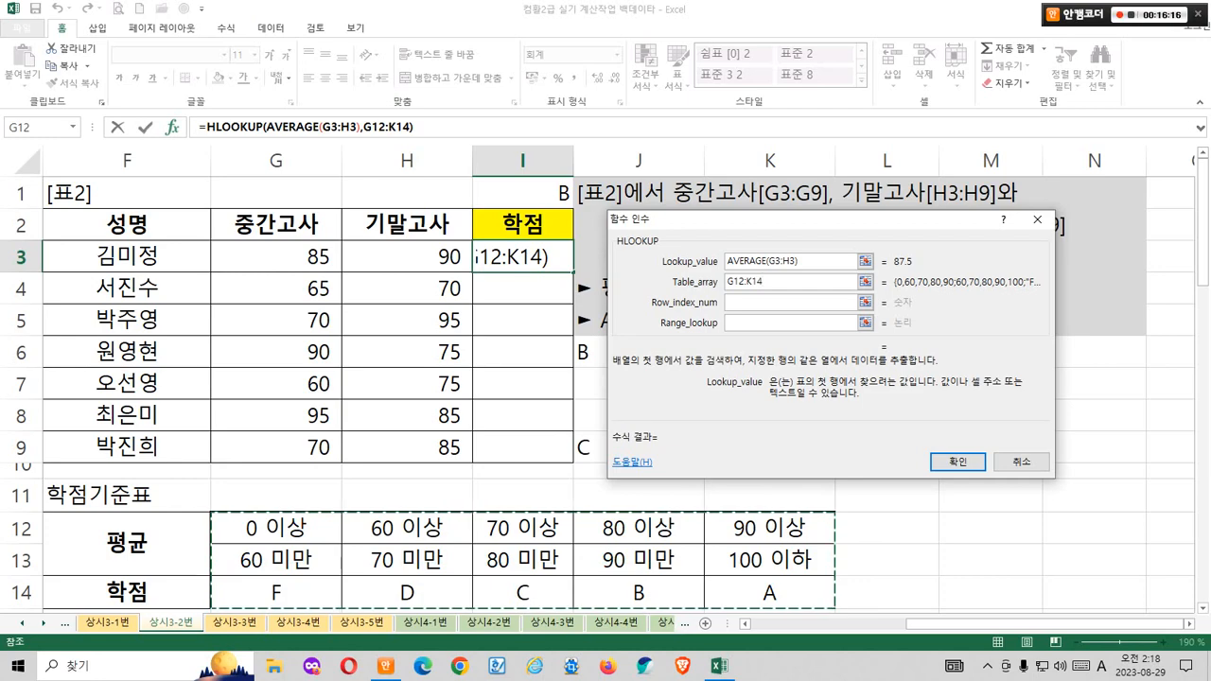
Step: Examine the Row_index_num argument's description against the row order of the 학점기준표 table G12:K14
key("Tab")
key("ctrl+1")
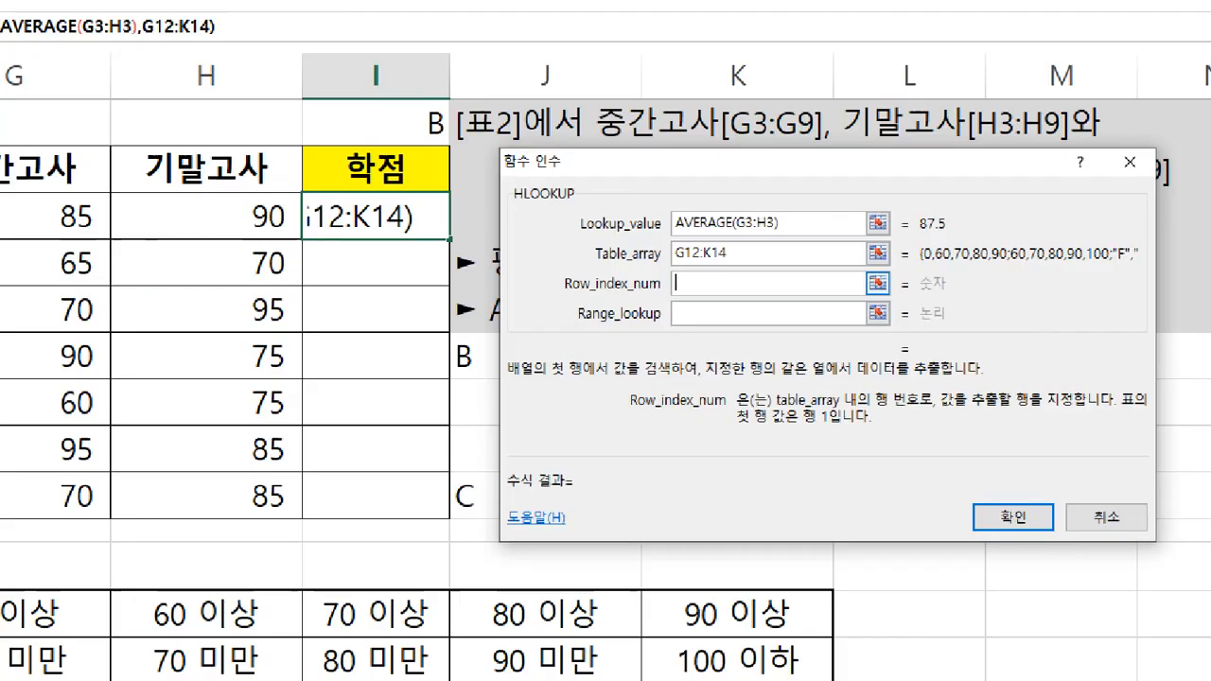
left_click(665, 292)
mouse_move(613, 258)
left_mouse_down()
mouse_move(550, 262)
mouse_move(592, 386)
mouse_move(908, 410)
left_mouse_up()
key("Escape")
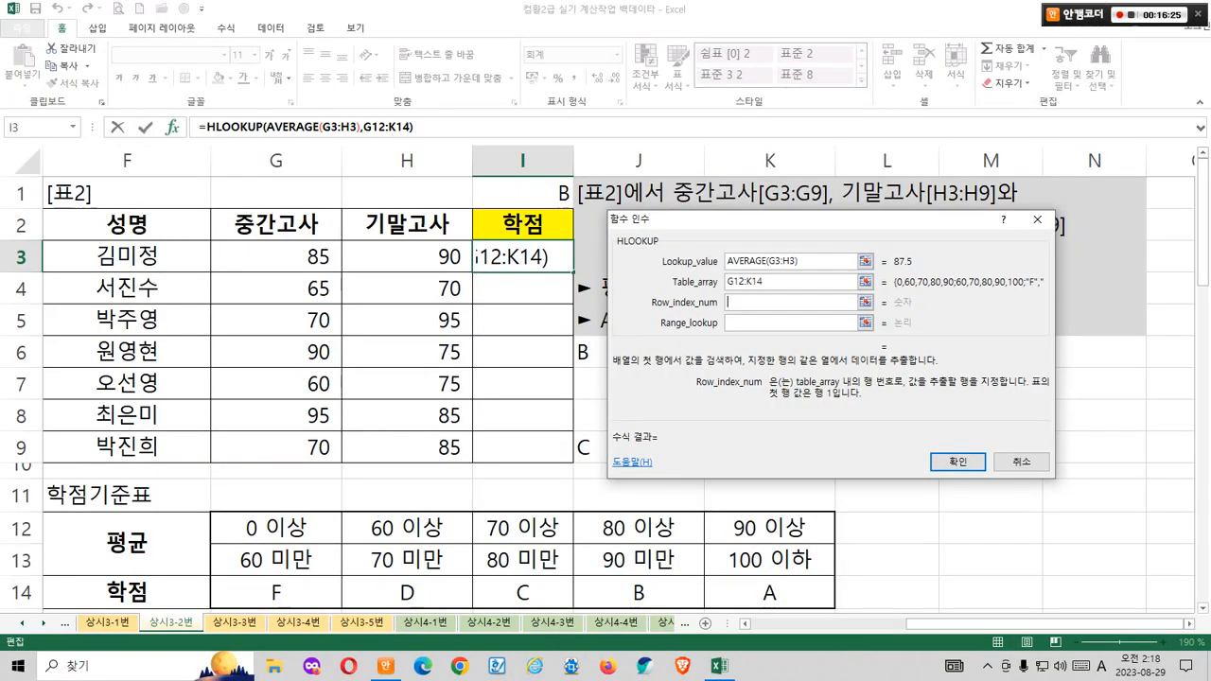
left_click_drag(217, 514, 821, 606)
left_click_drag(837, 503, 791, 536)
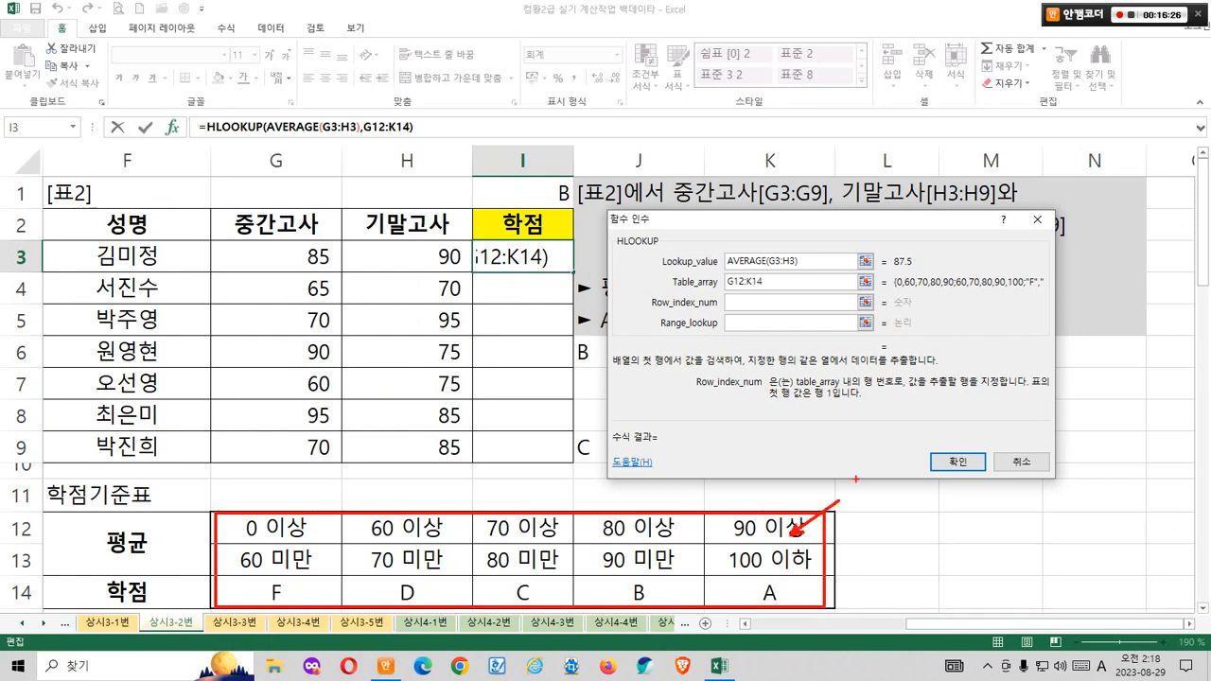
left_click_drag(859, 477, 864, 501)
mouse_move(903, 556)
left_mouse_down()
mouse_move(808, 556)
mouse_move(936, 560)
left_mouse_up()
mouse_move(950, 582)
left_mouse_down()
mouse_move(779, 583)
mouse_move(980, 575)
mouse_move(974, 589)
left_mouse_up()
left_click_drag(770, 298, 806, 276)
left_click_drag(755, 167, 743, 194)
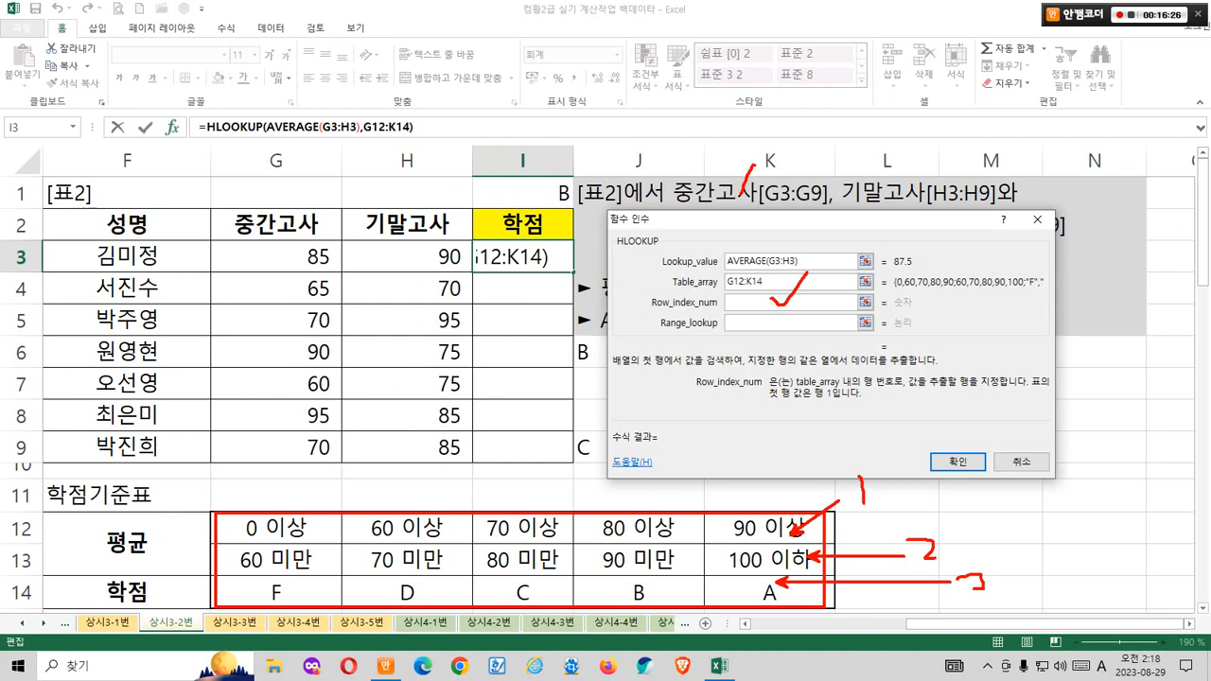
left_click_drag(811, 157, 924, 169)
left_click_drag(938, 159, 936, 170)
mouse_move(961, 128)
left_mouse_down()
mouse_move(989, 118)
mouse_move(970, 147)
left_mouse_up()
left_click_drag(646, 228, 1045, 154)
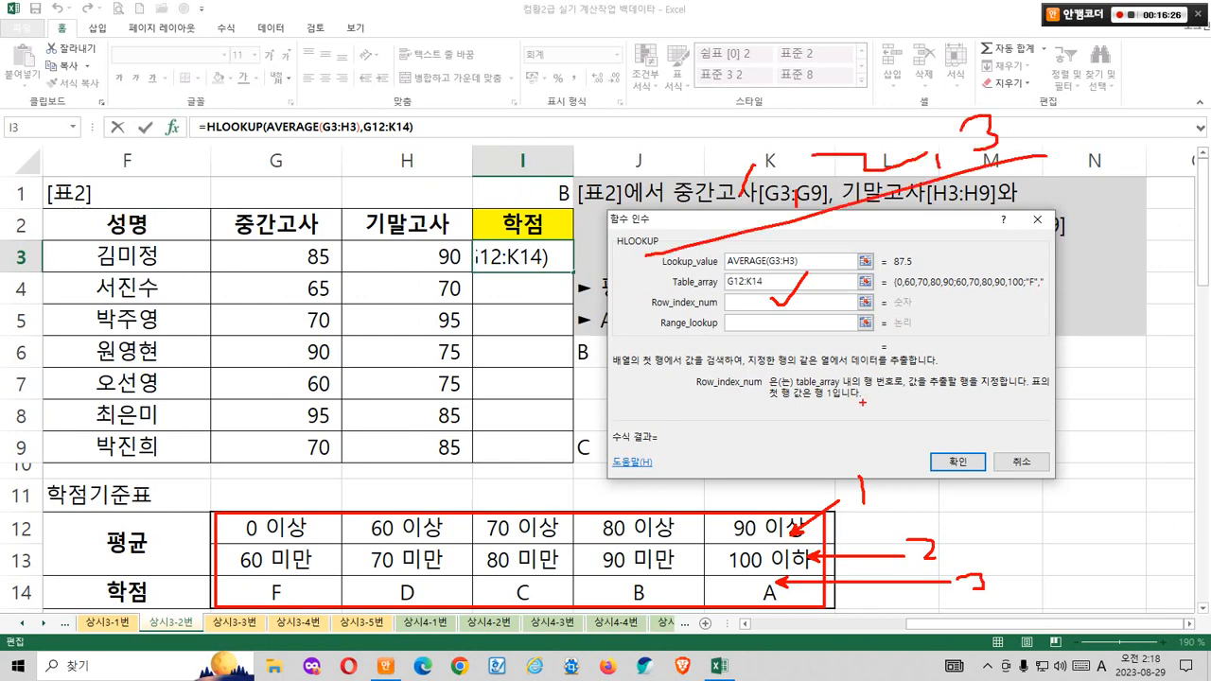
key("Escape")
Step: Set the HLOOKUP Row_index_num argument to 3 so the grade is taken from the 학점 row
key("ctrl+1")
left_click(899, 369)
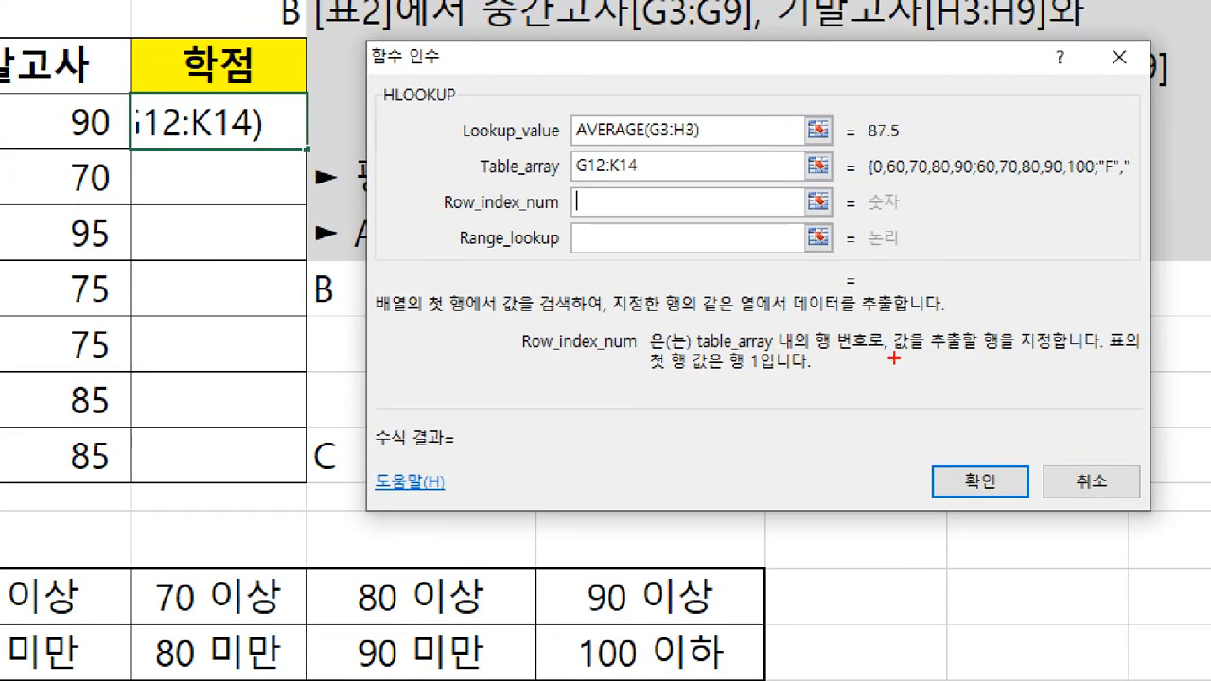
left_click_drag(893, 358, 1102, 351)
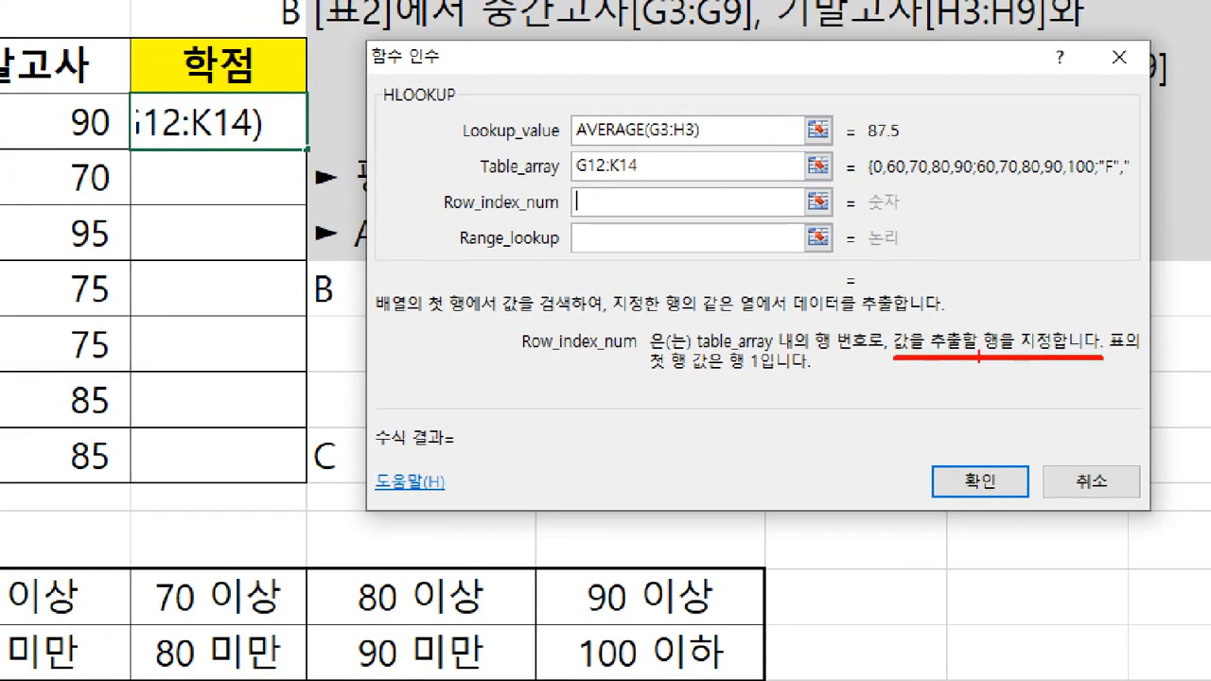
mouse_move(976, 316)
left_mouse_down()
mouse_move(957, 369)
mouse_move(980, 337)
left_mouse_up()
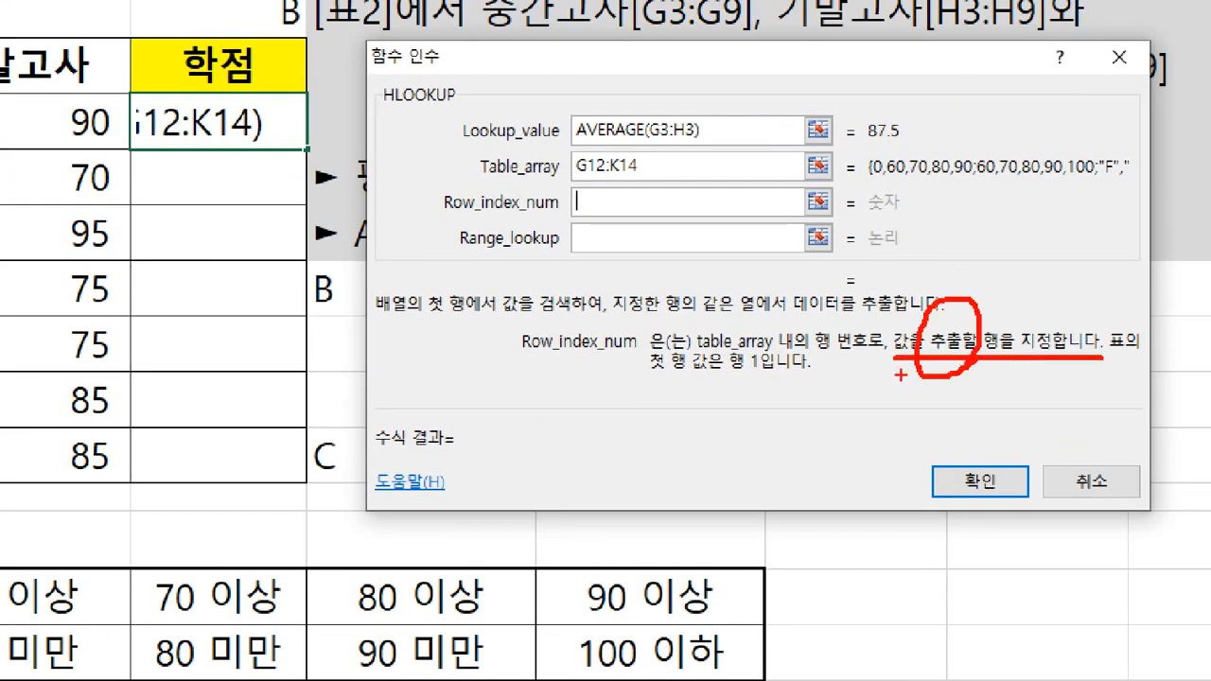
key("Escape")
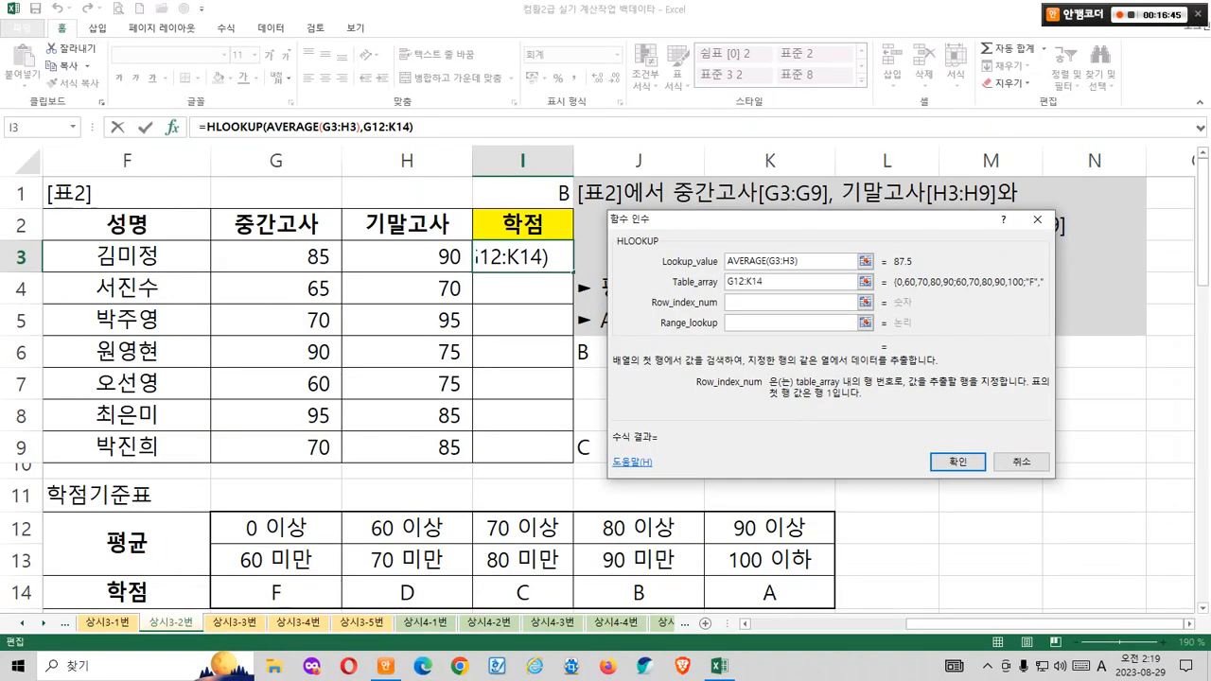
mouse_move(253, 579)
left_mouse_down()
mouse_move(856, 607)
mouse_move(529, 295)
mouse_move(564, 309)
left_mouse_up()
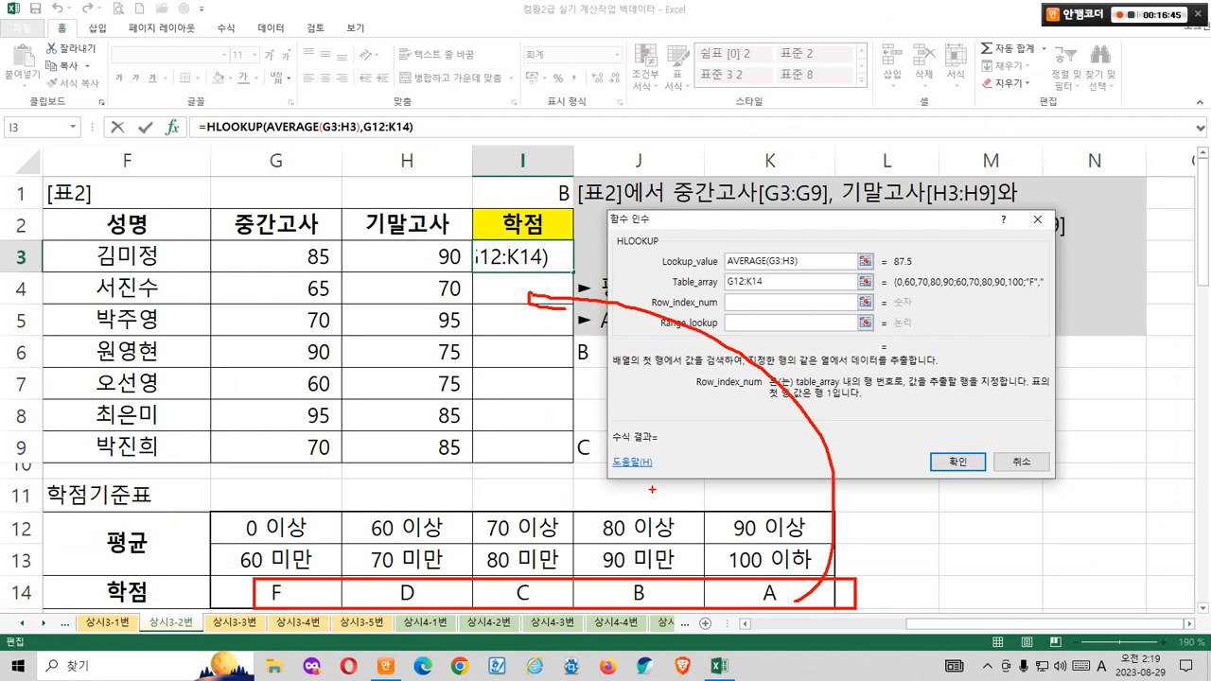
key("Escape")
key("Tab")
type("3")
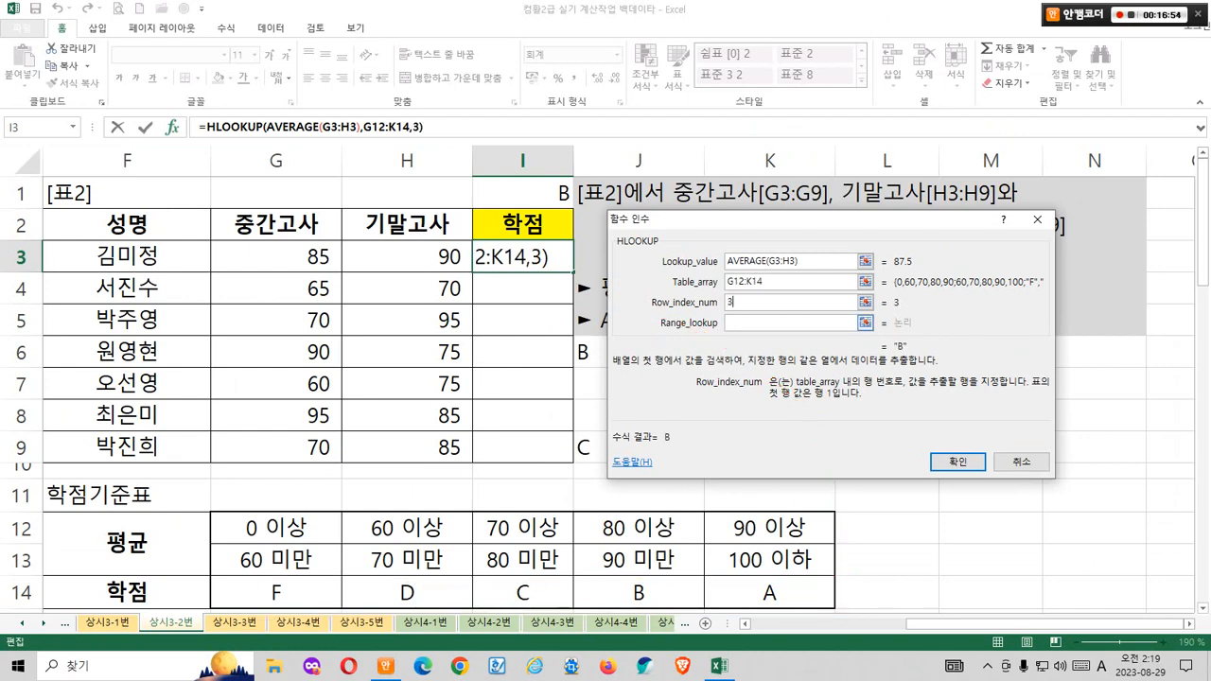
Step: Examine the Range_lookup argument's description and compare the student's average with the score bands in the 학점기준표 table
key("Tab")
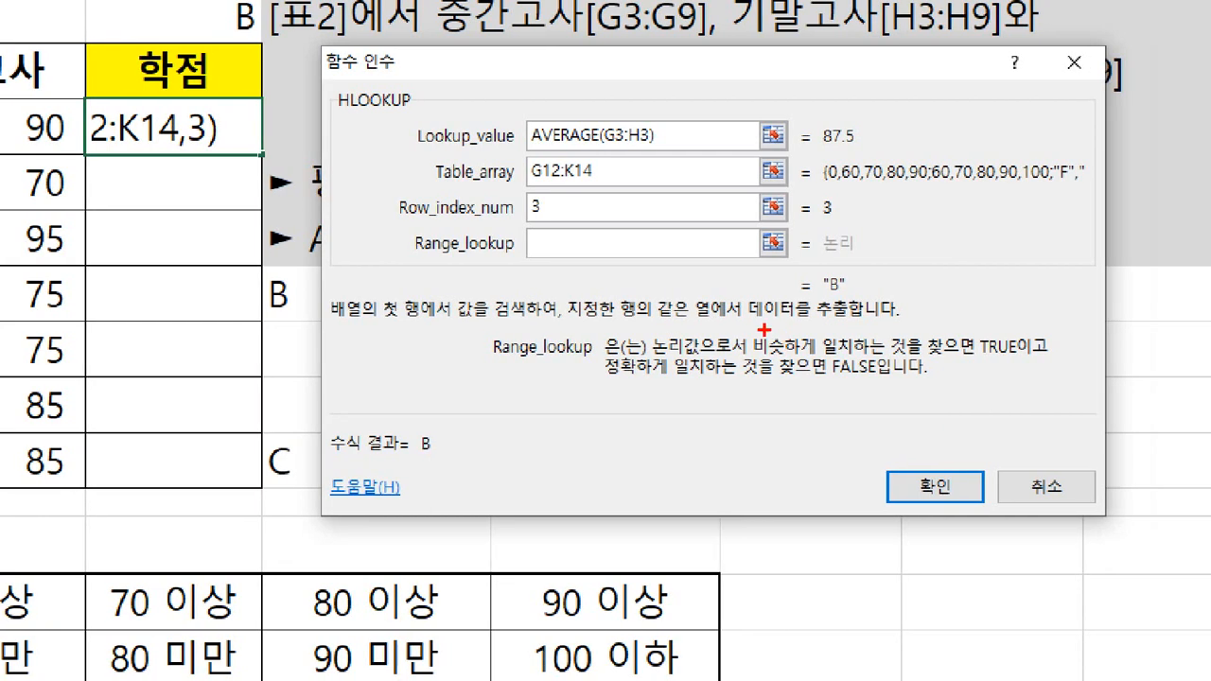
left_click_drag(761, 324, 891, 357)
mouse_move(585, 351)
left_mouse_down()
mouse_move(715, 386)
mouse_move(734, 328)
mouse_move(736, 338)
left_mouse_up()
key("Escape")
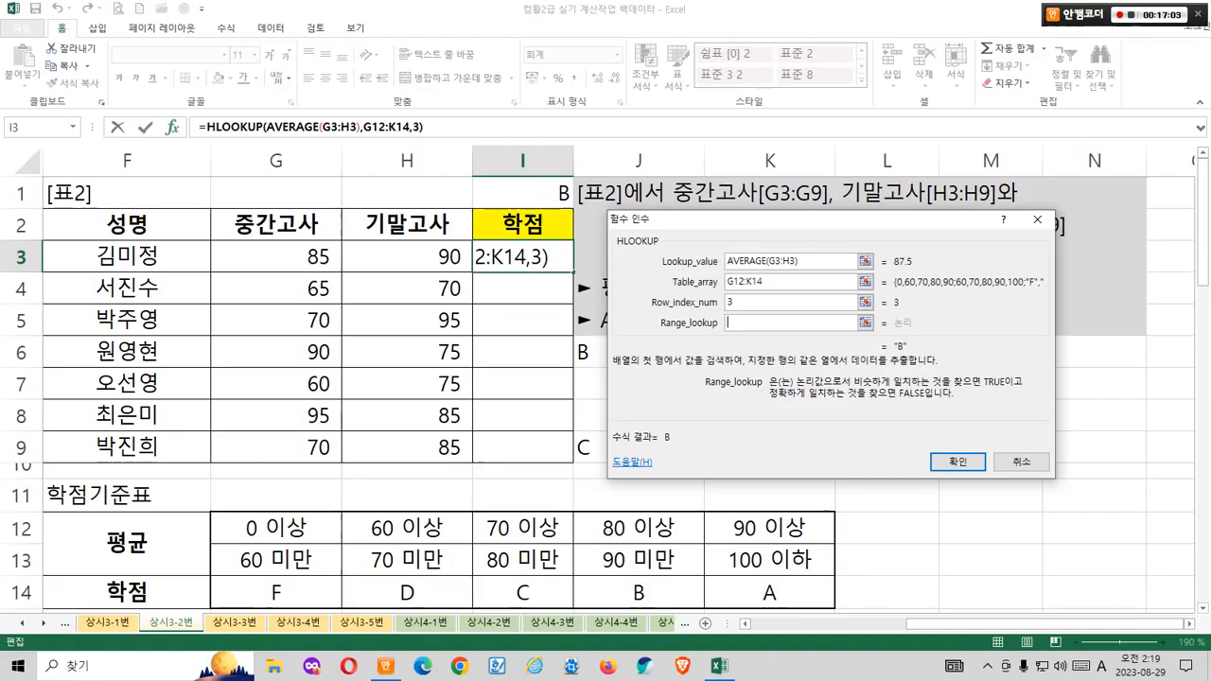
key("ctrl+2")
left_click(517, 303)
left_click_drag(906, 244, 915, 279)
left_click_drag(206, 512, 836, 600)
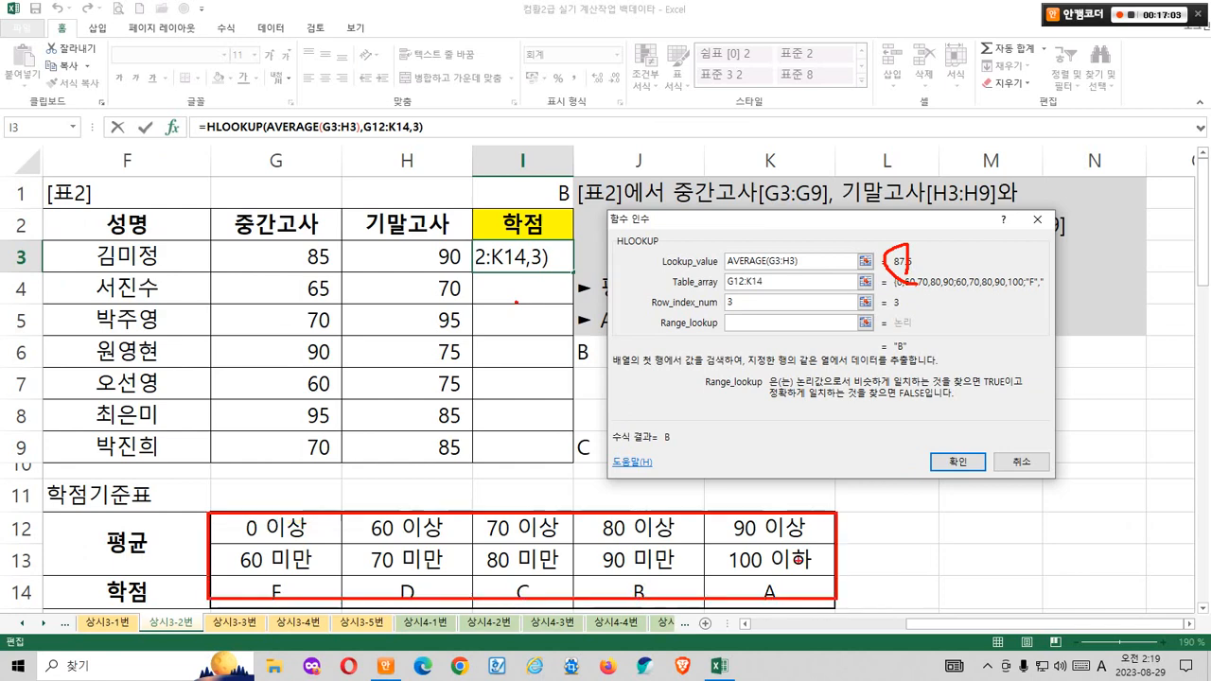
left_click_drag(502, 286, 508, 324)
mouse_move(497, 336)
left_mouse_down()
mouse_move(567, 512)
mouse_move(584, 503)
left_mouse_up()
mouse_move(623, 354)
left_mouse_down()
mouse_move(601, 384)
mouse_move(669, 370)
mouse_move(693, 389)
left_mouse_up()
left_click_drag(714, 386, 721, 393)
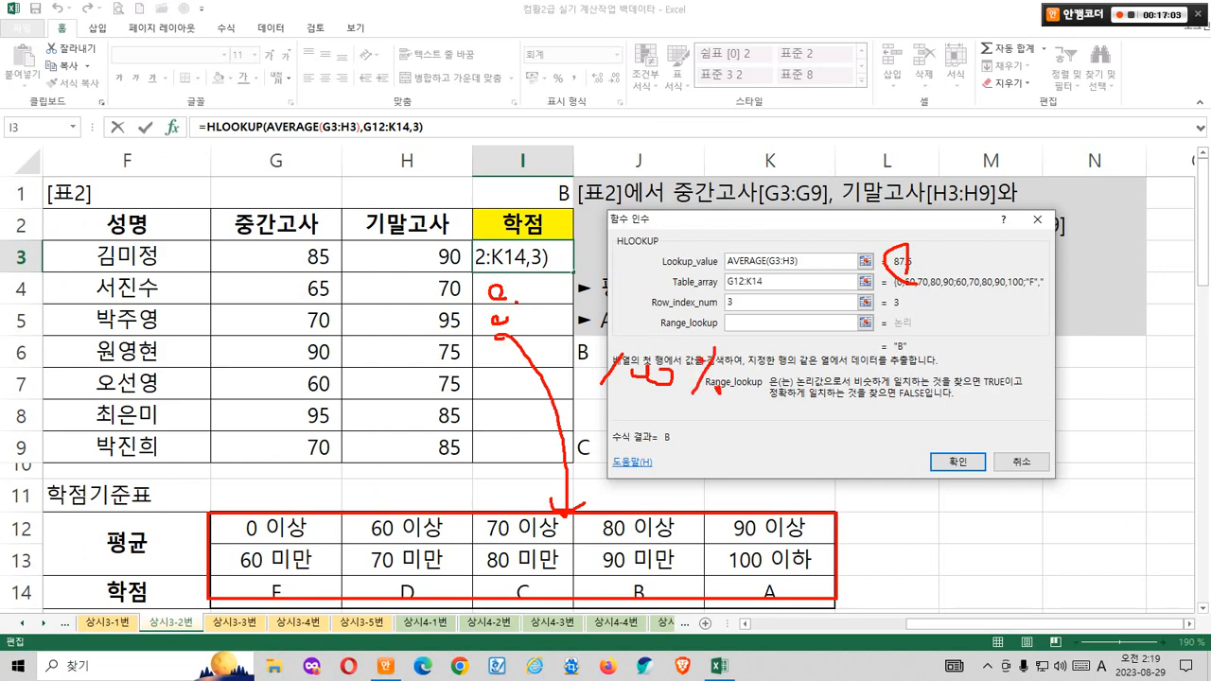
mouse_move(528, 287)
left_mouse_down()
mouse_move(596, 343)
mouse_move(613, 511)
mouse_move(628, 503)
left_mouse_up()
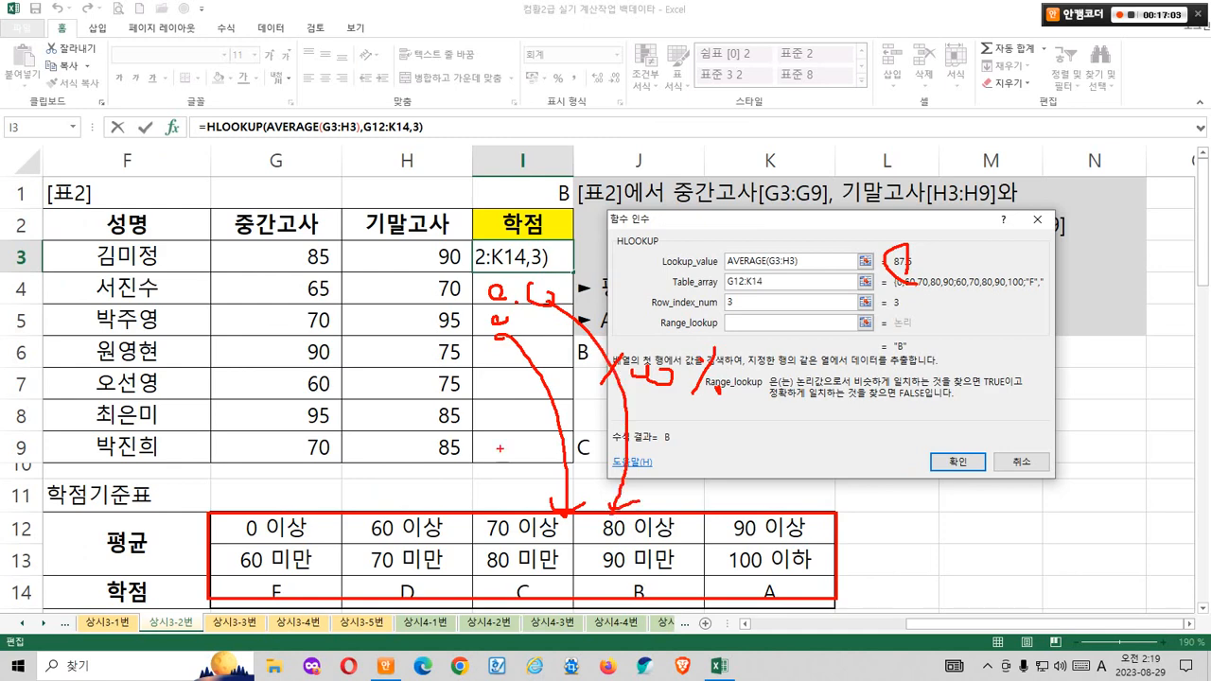
mouse_move(484, 419)
left_mouse_down()
mouse_move(503, 427)
mouse_move(539, 518)
left_mouse_up()
mouse_move(501, 445)
left_mouse_down()
mouse_move(414, 535)
mouse_move(446, 525)
left_mouse_up()
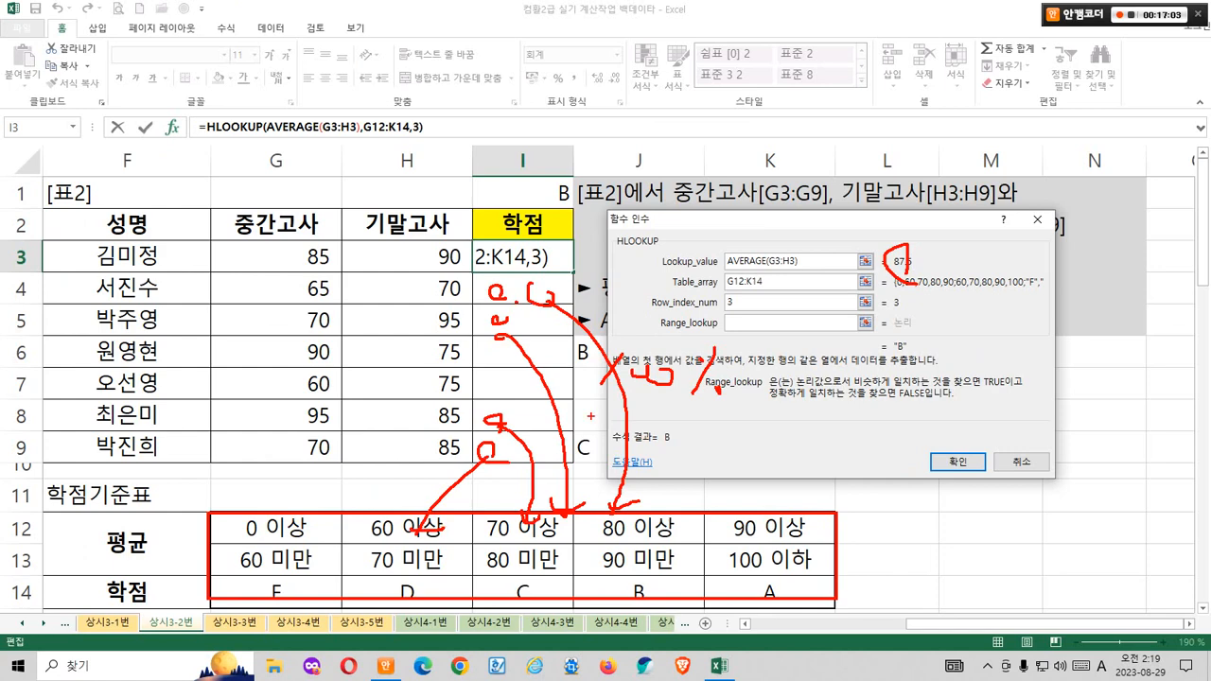
left_click_drag(210, 503, 836, 577)
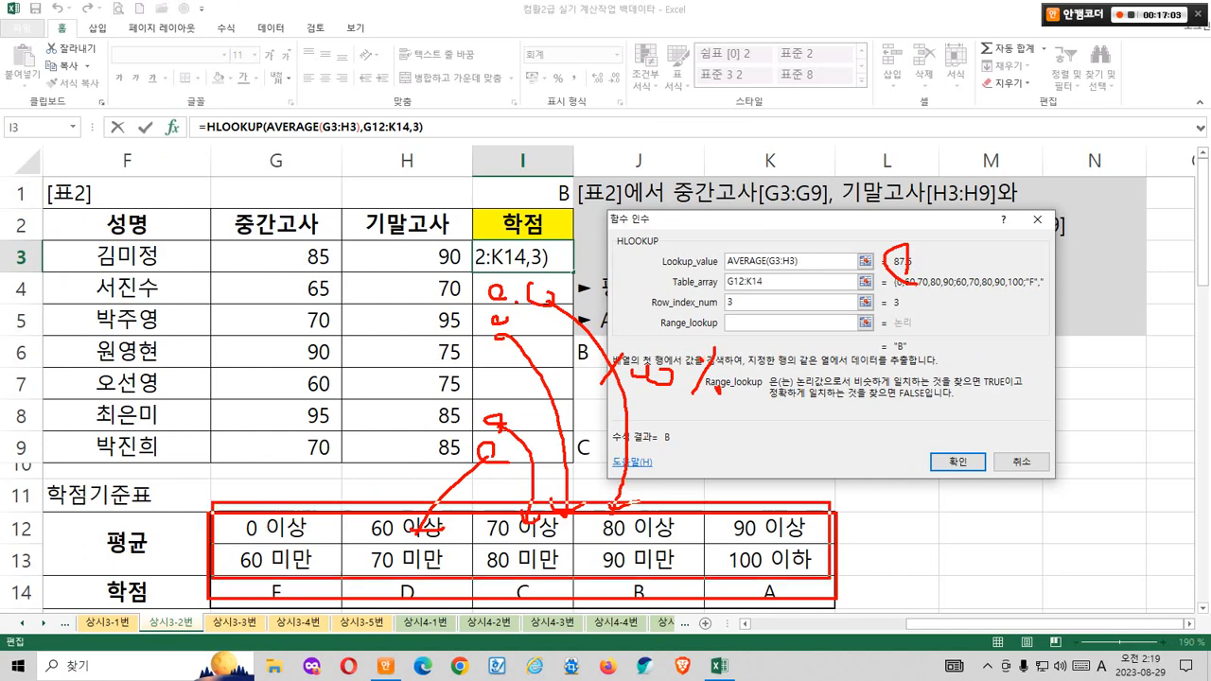
left_click_drag(838, 376, 856, 430)
left_click(889, 421)
mouse_move(914, 384)
left_mouse_down()
mouse_move(910, 419)
mouse_move(943, 390)
left_mouse_up()
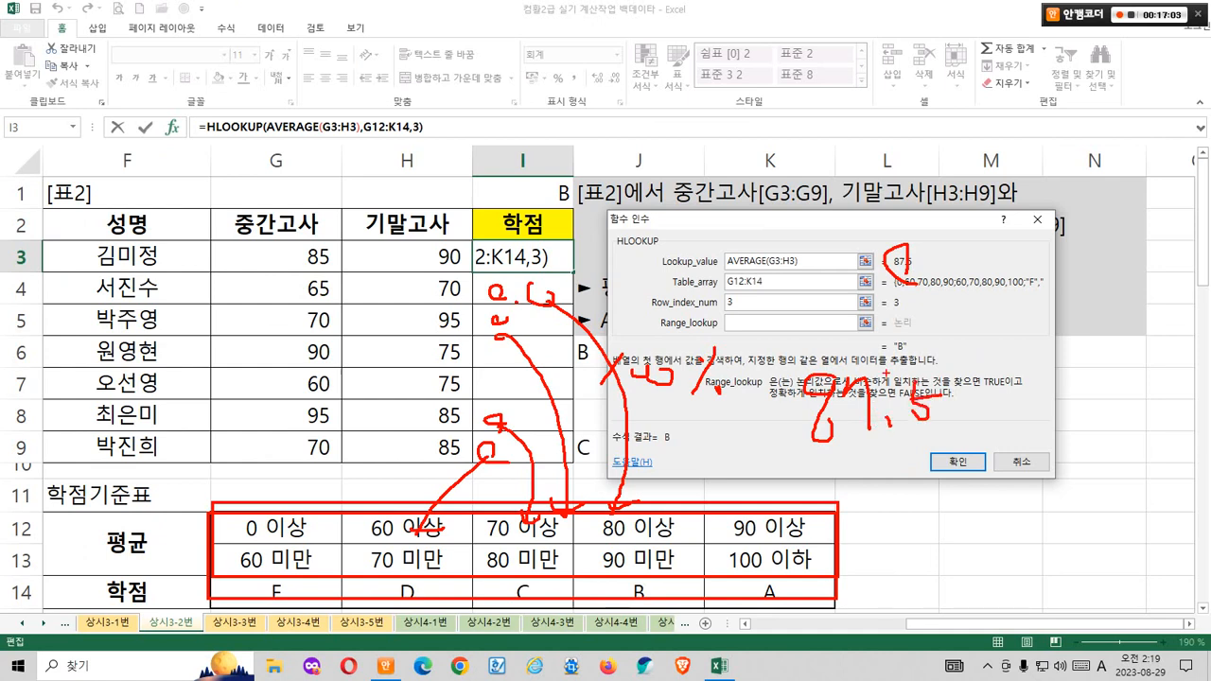
key("Escape")
Step: Set the HLOOKUP Range_lookup argument to 1 for an approximate match
key("ctrl+1")
left_click(1059, 381)
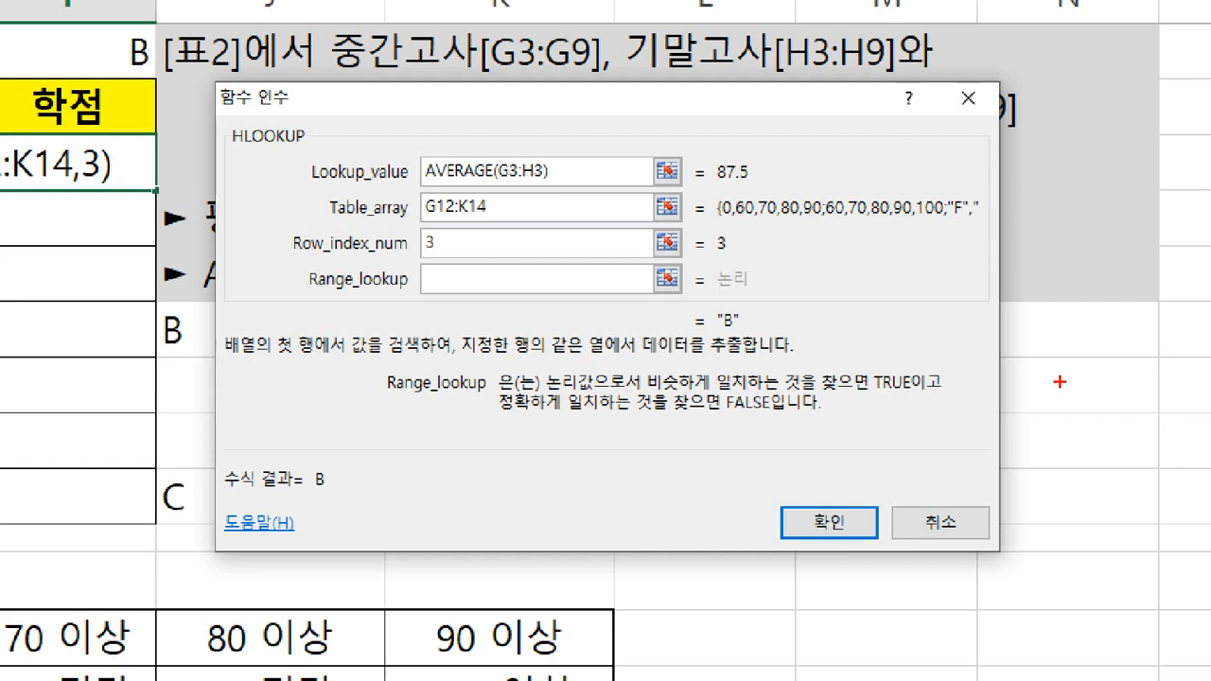
left_click_drag(651, 398, 790, 396)
left_click_drag(892, 355, 888, 403)
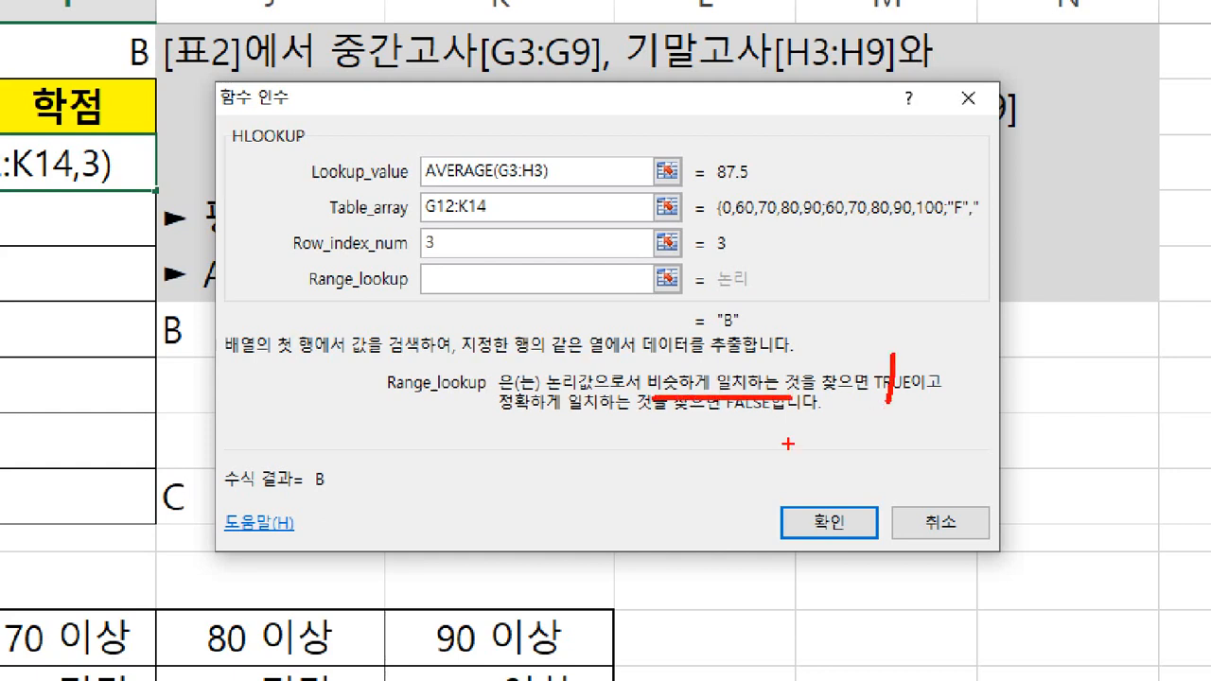
mouse_move(758, 426)
left_mouse_down()
mouse_move(725, 426)
mouse_move(747, 422)
left_mouse_up()
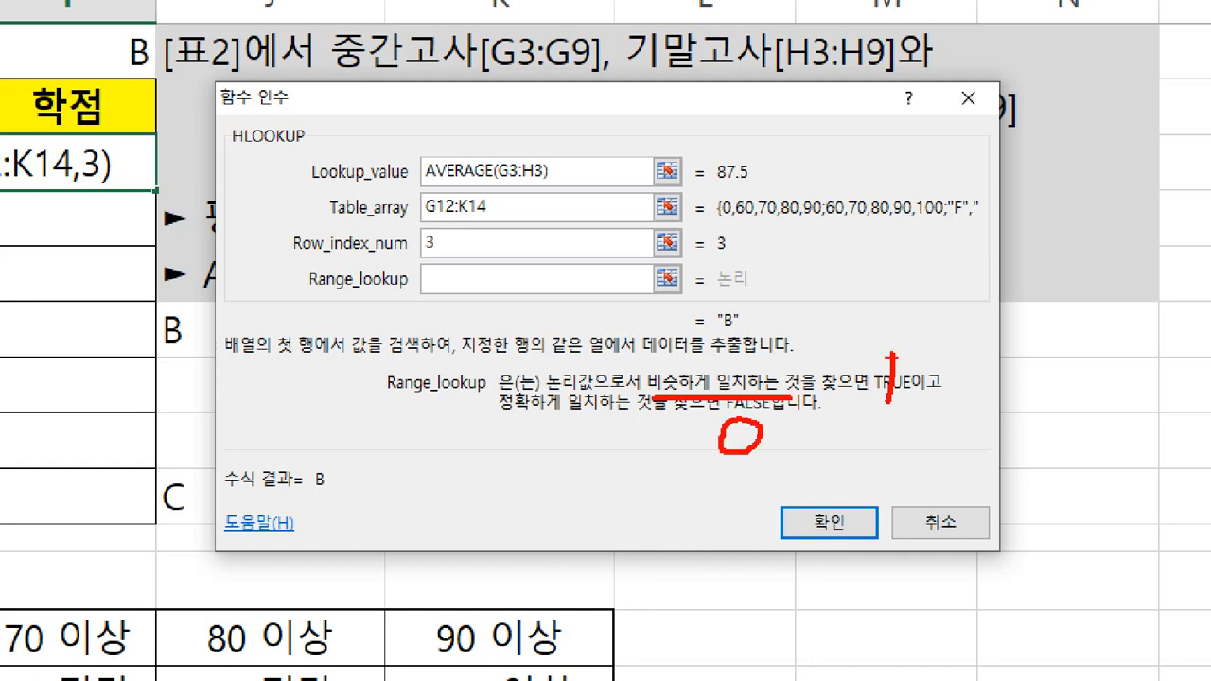
left_click_drag(888, 355, 919, 431)
left_click_drag(435, 279, 558, 270)
left_click_drag(553, 270, 527, 364)
mouse_move(594, 254)
left_mouse_down()
mouse_move(598, 345)
mouse_move(671, 305)
left_mouse_up()
left_click_drag(681, 237, 757, 283)
mouse_move(804, 241)
left_mouse_down()
mouse_move(758, 308)
mouse_move(825, 261)
left_mouse_up()
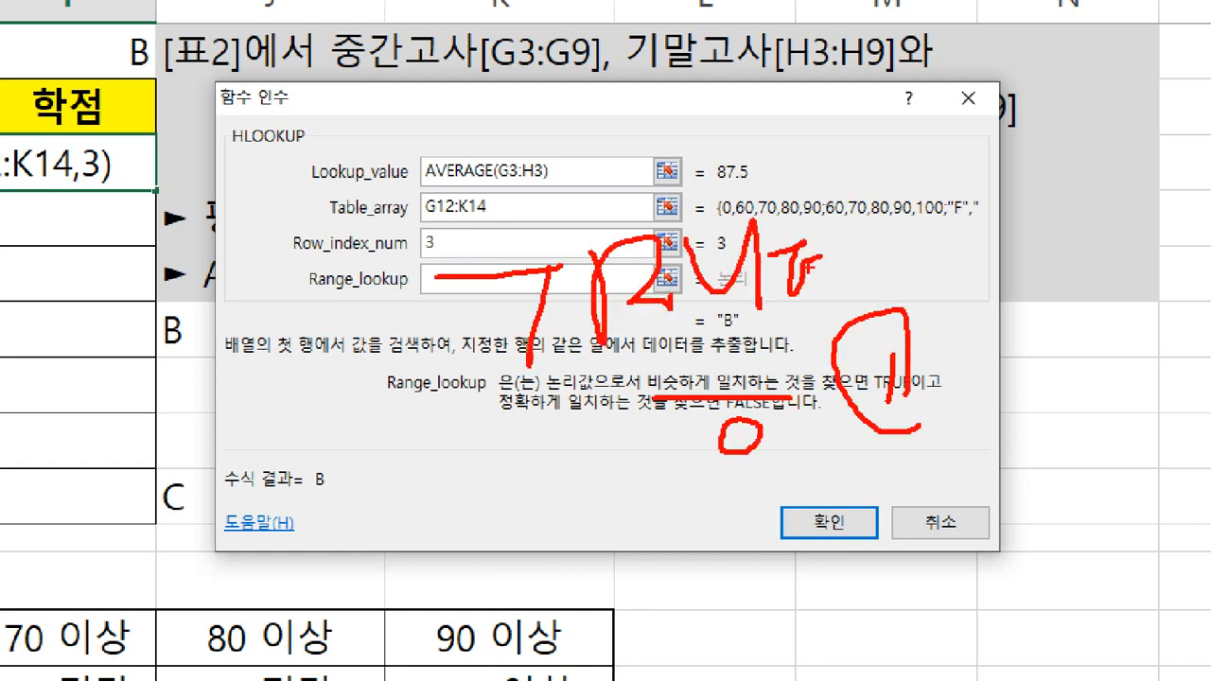
key("Escape")
type("1")
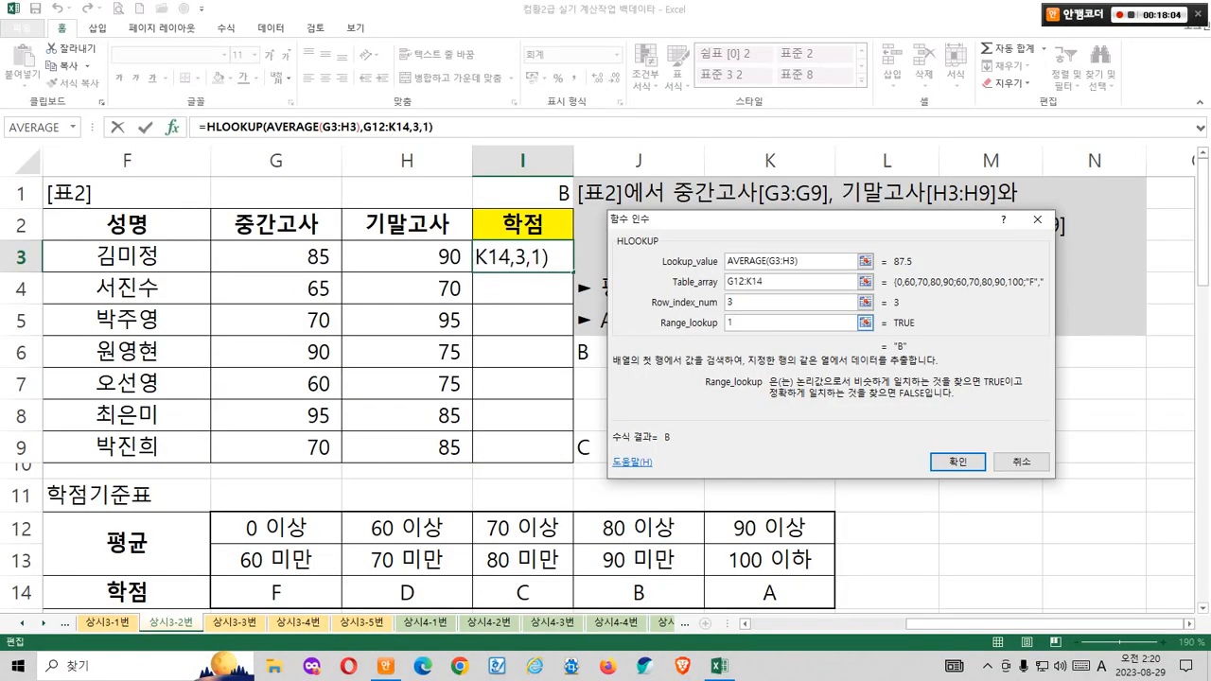
Step: Check the HLOOKUP formula result against the expected grade in I1 and enter the formula in I3
left_click(761, 302)
key("ctrl+2")
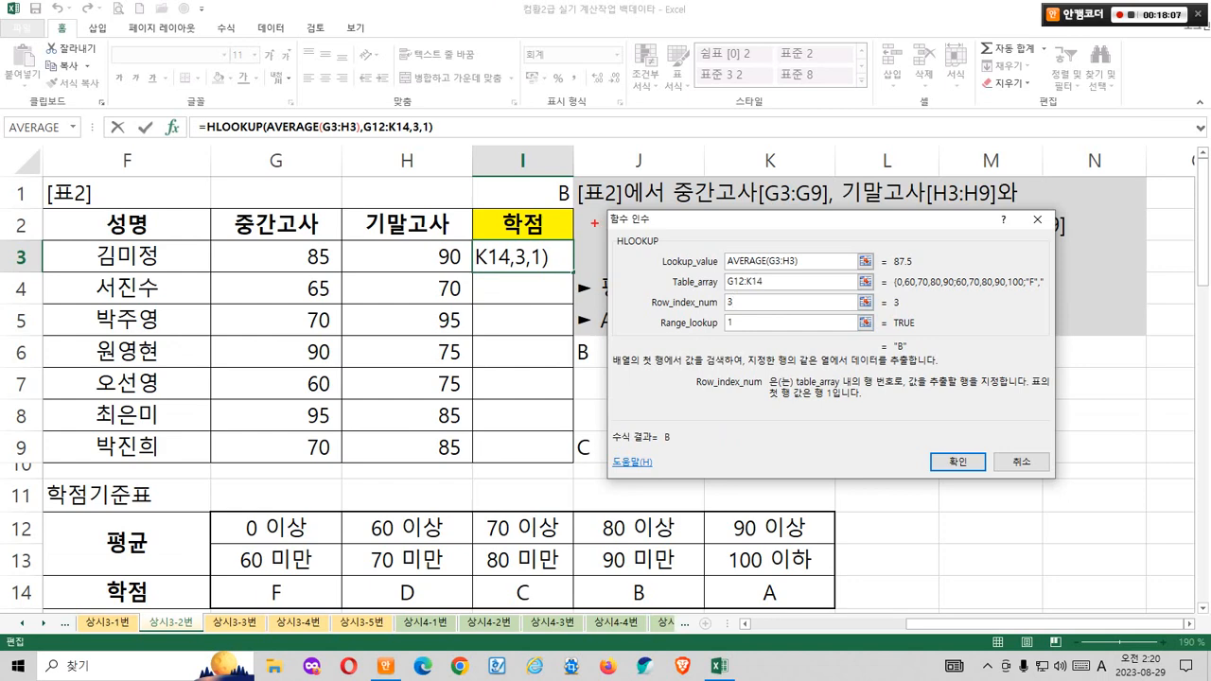
mouse_move(594, 223)
left_mouse_down()
mouse_move(539, 220)
mouse_move(588, 225)
left_mouse_up()
mouse_move(707, 463)
left_mouse_down()
mouse_move(649, 373)
mouse_move(667, 274)
mouse_move(705, 288)
mouse_move(747, 276)
left_mouse_up()
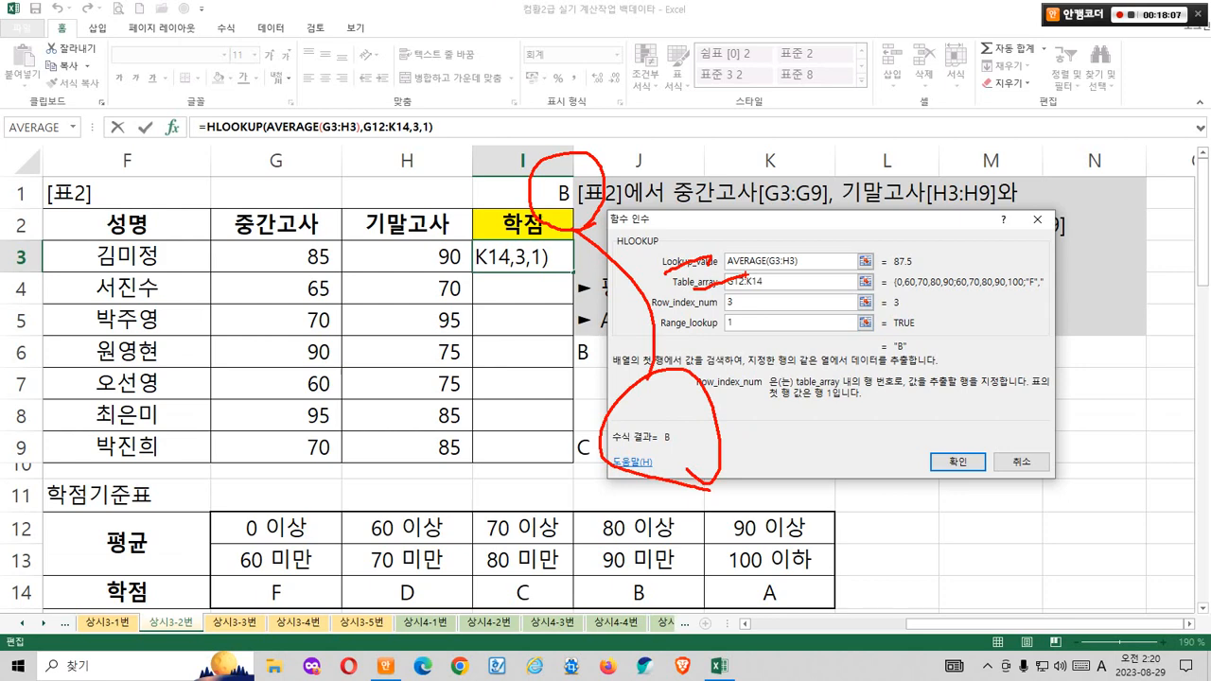
key("Escape")
left_click(957, 461)
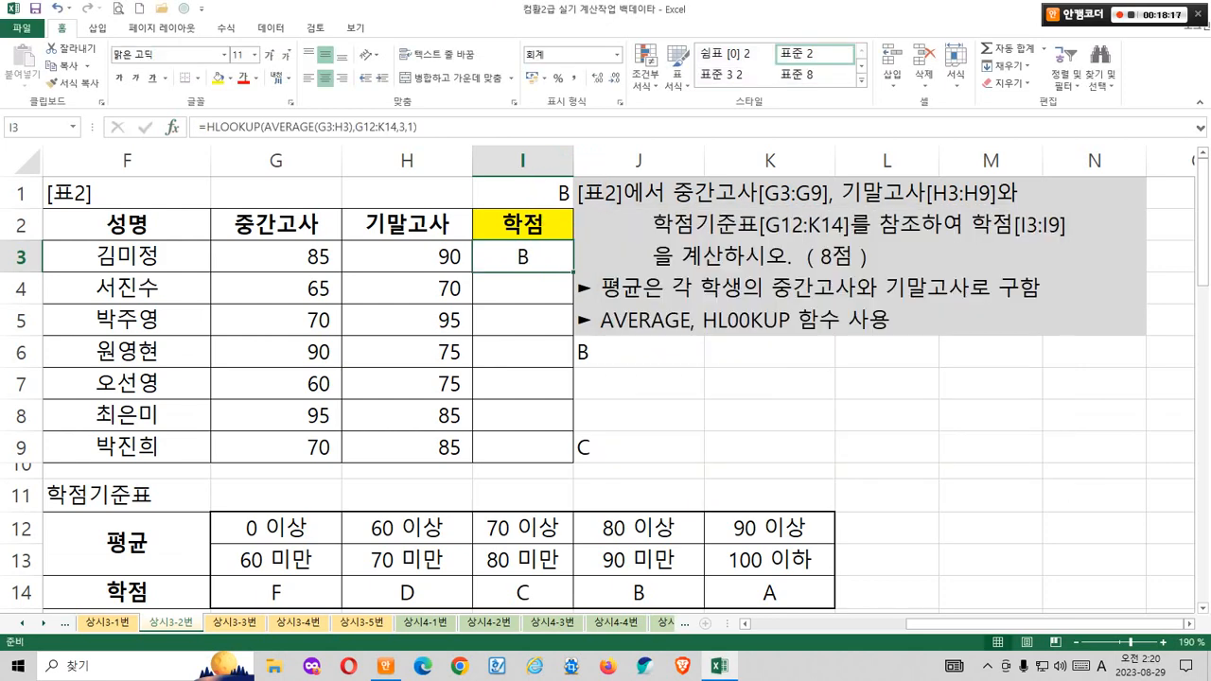
Step: Examine how the score cells change for each student's row while every lookup uses the same 학점기준표 range G12:K14
left_click_drag(496, 257, 483, 251)
mouse_move(554, 275)
left_mouse_down()
mouse_move(598, 272)
mouse_move(598, 315)
left_mouse_up()
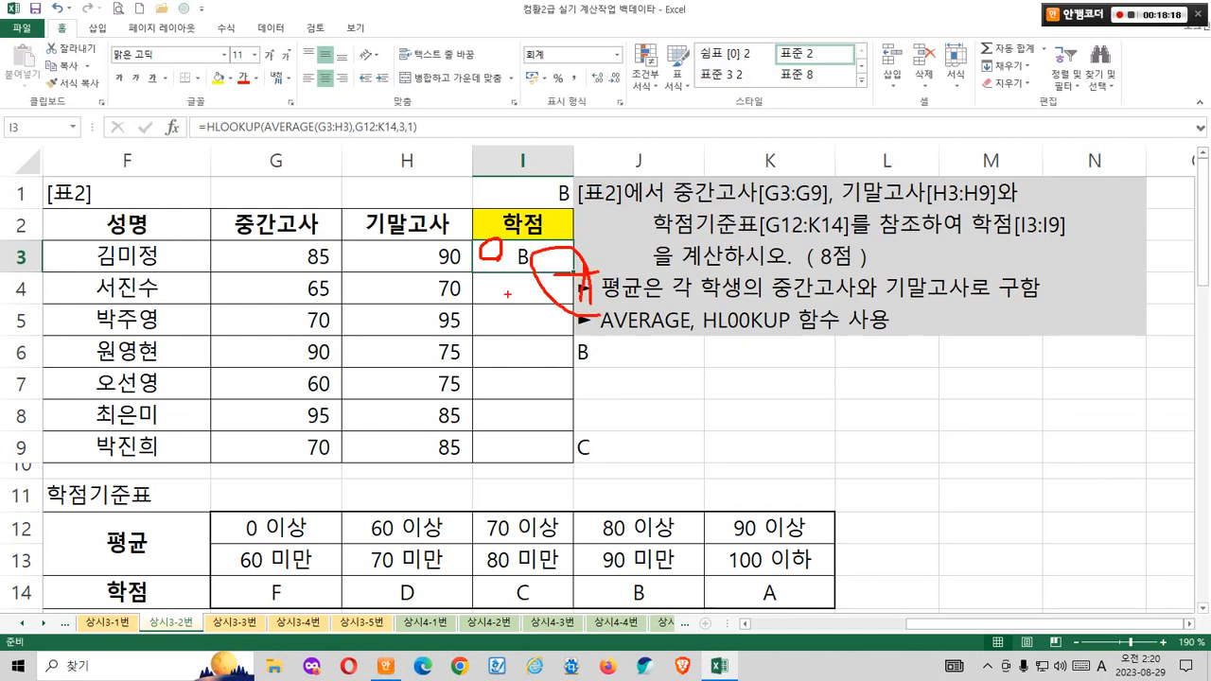
left_click_drag(317, 245, 421, 267)
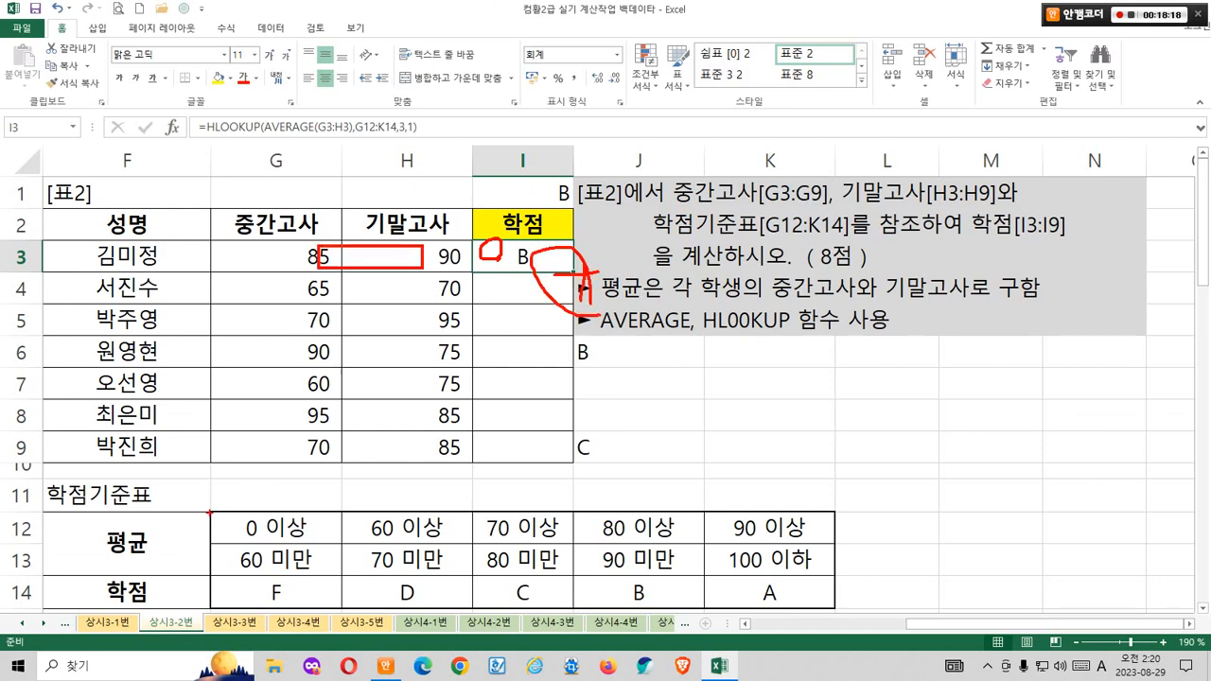
mouse_move(208, 512)
left_mouse_down()
mouse_move(804, 615)
mouse_move(835, 607)
left_mouse_up()
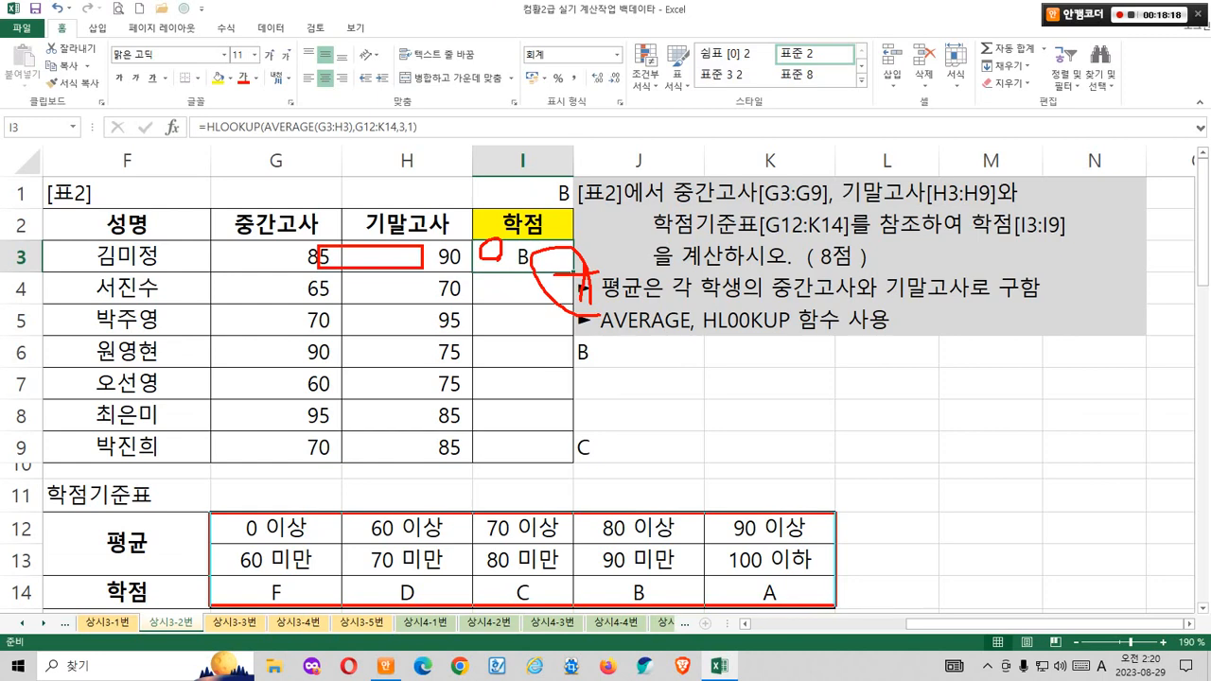
mouse_move(545, 365)
left_mouse_down()
mouse_move(526, 341)
mouse_move(535, 356)
left_mouse_up()
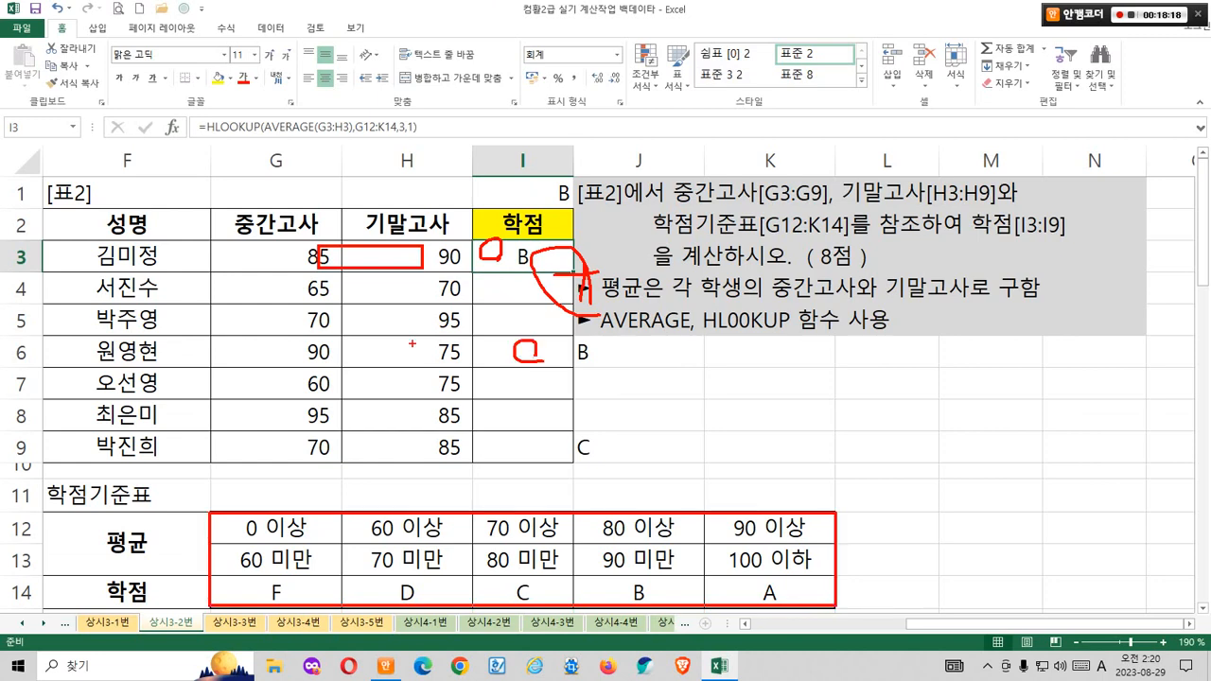
left_click_drag(299, 340, 458, 368)
mouse_move(208, 512)
left_mouse_down()
mouse_move(705, 598)
mouse_move(835, 605)
left_mouse_up()
mouse_move(539, 458)
left_mouse_down()
mouse_move(517, 455)
mouse_move(535, 456)
left_mouse_up()
left_click_drag(297, 437, 470, 458)
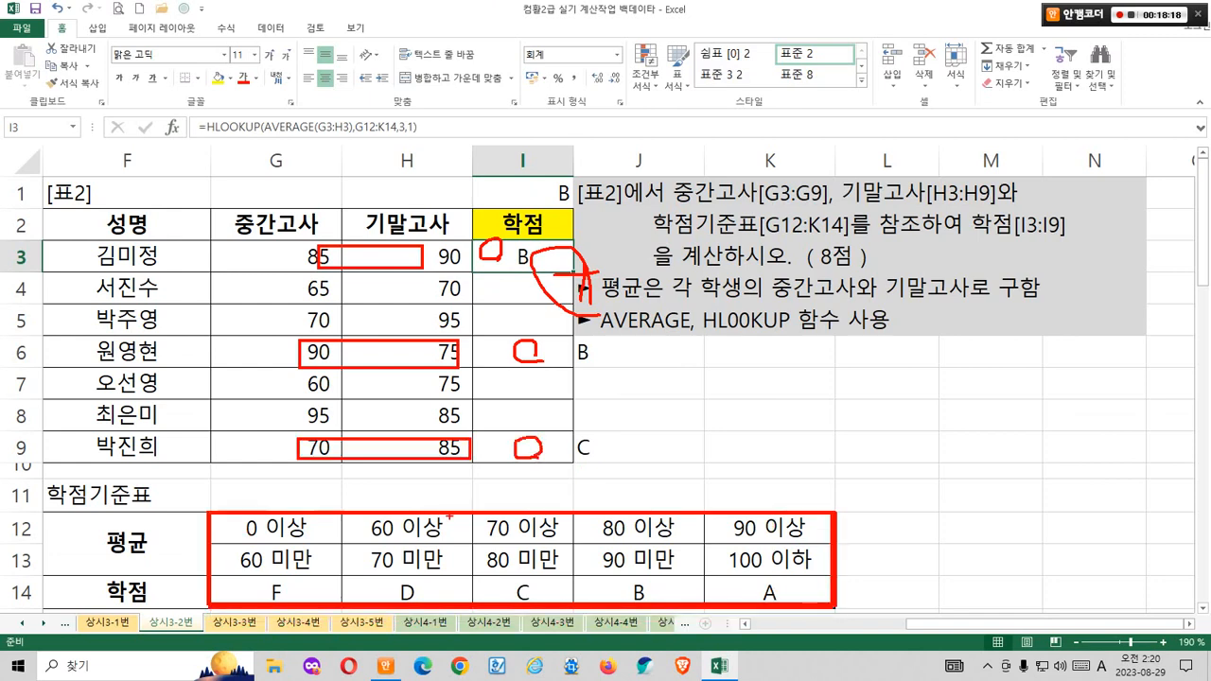
mouse_move(416, 492)
left_mouse_down()
mouse_move(299, 386)
mouse_move(422, 258)
mouse_move(422, 425)
left_mouse_up()
left_click_drag(378, 268, 388, 389)
left_click_drag(439, 204, 317, 464)
left_click_drag(301, 275, 437, 480)
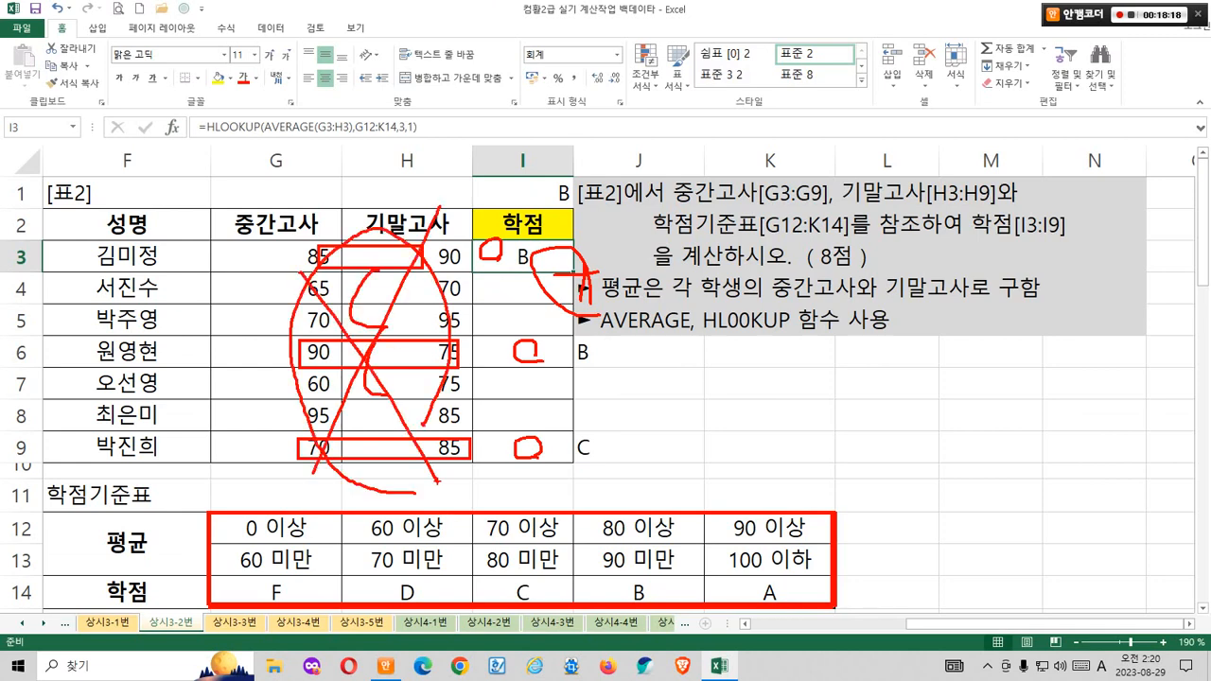
left_click_drag(683, 499, 730, 464)
mouse_move(314, 543)
left_mouse_down()
mouse_move(250, 545)
mouse_move(301, 507)
left_mouse_up()
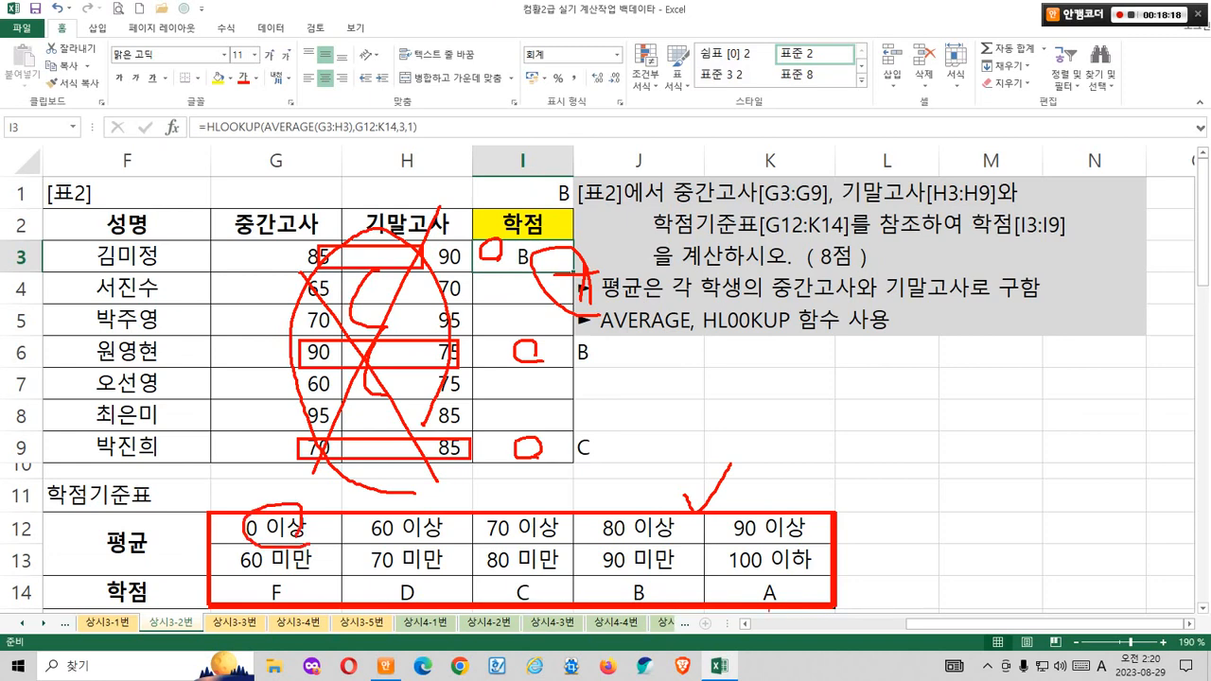
left_click_drag(781, 613, 773, 614)
key("Escape")
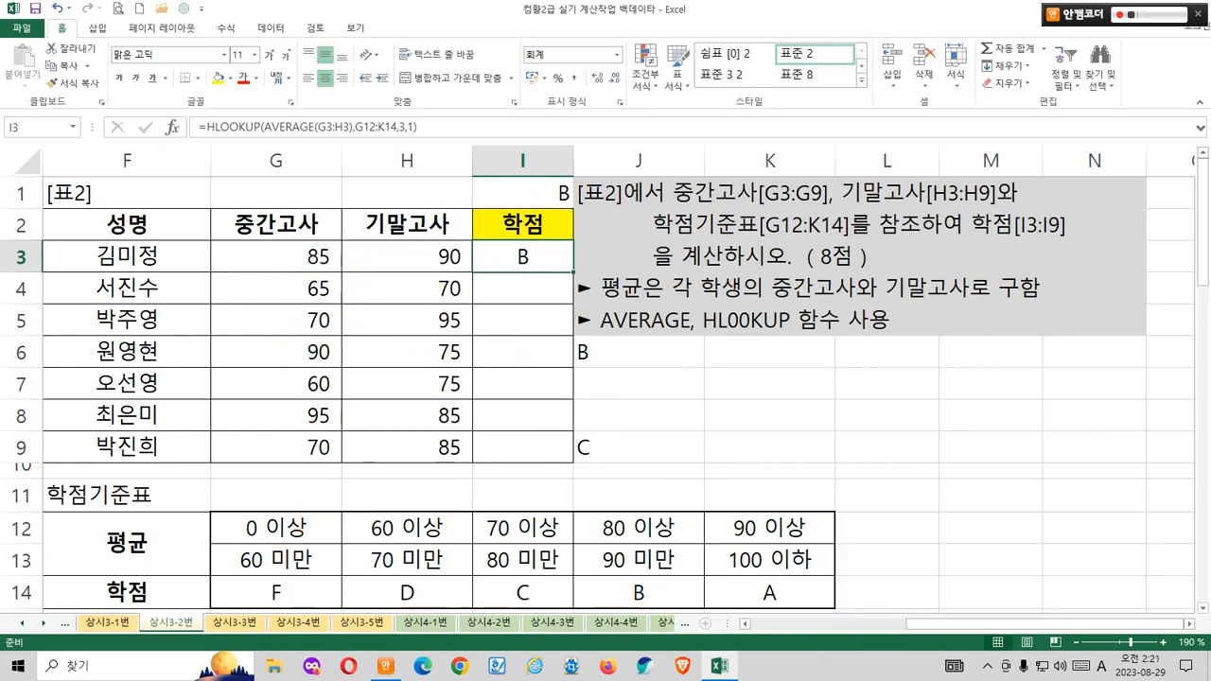
Step: Make the table range in the I3 HLOOKUP formula absolute as $G$12:$K$14
key("ctrl+1")
left_click(314, 165)
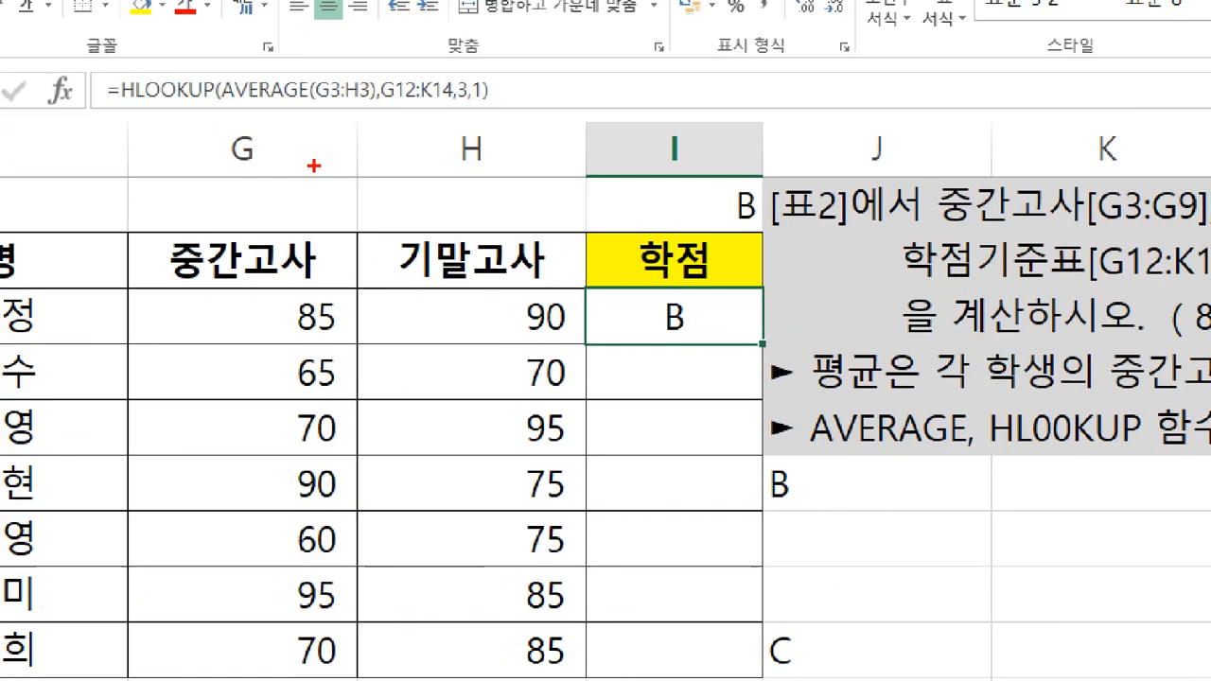
left_click_drag(370, 66, 464, 108)
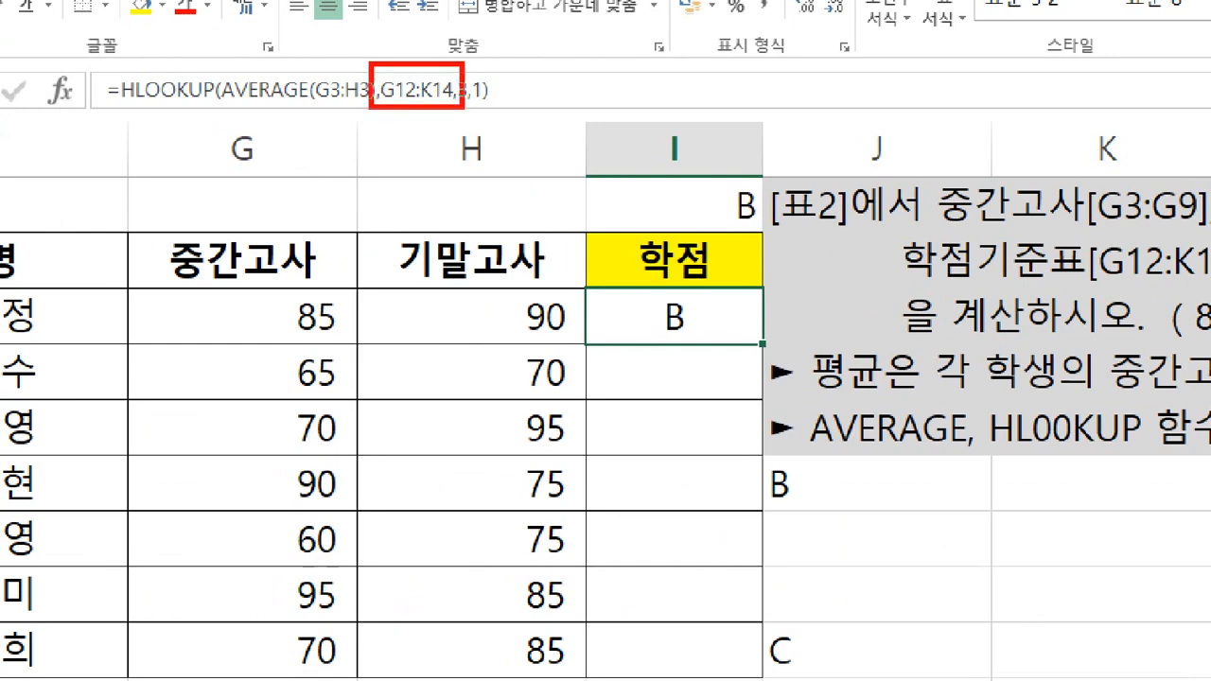
key("Escape")
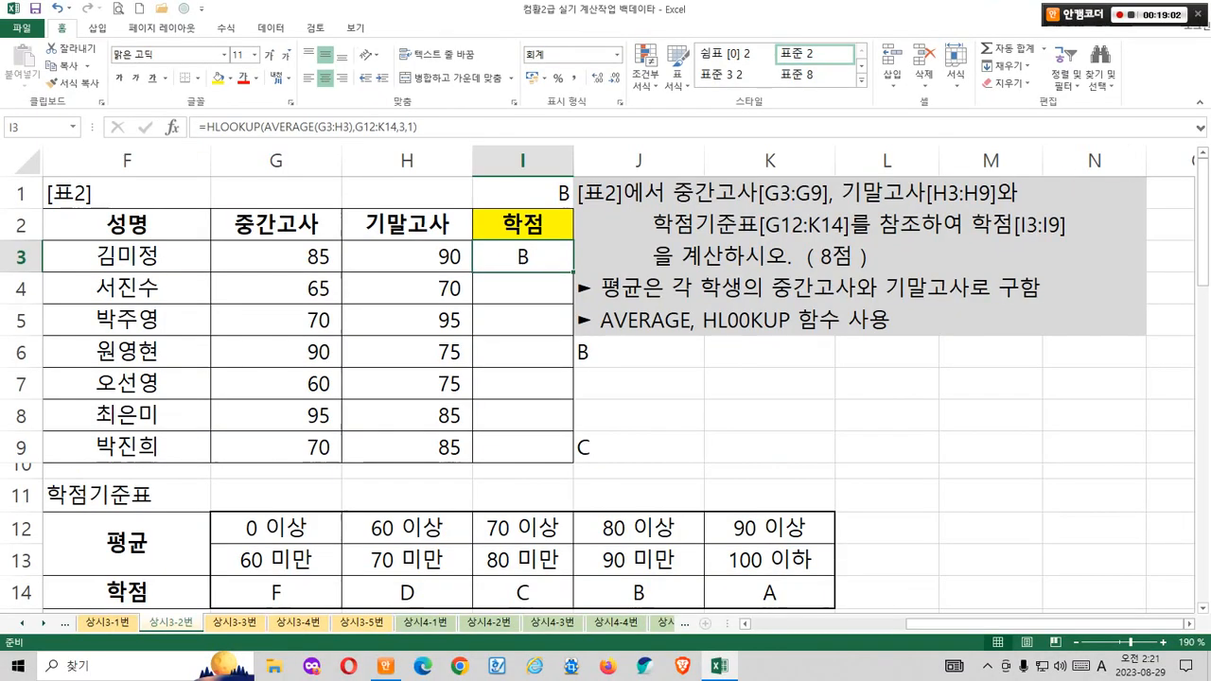
left_click_drag(356, 127, 391, 127)
key("F4")
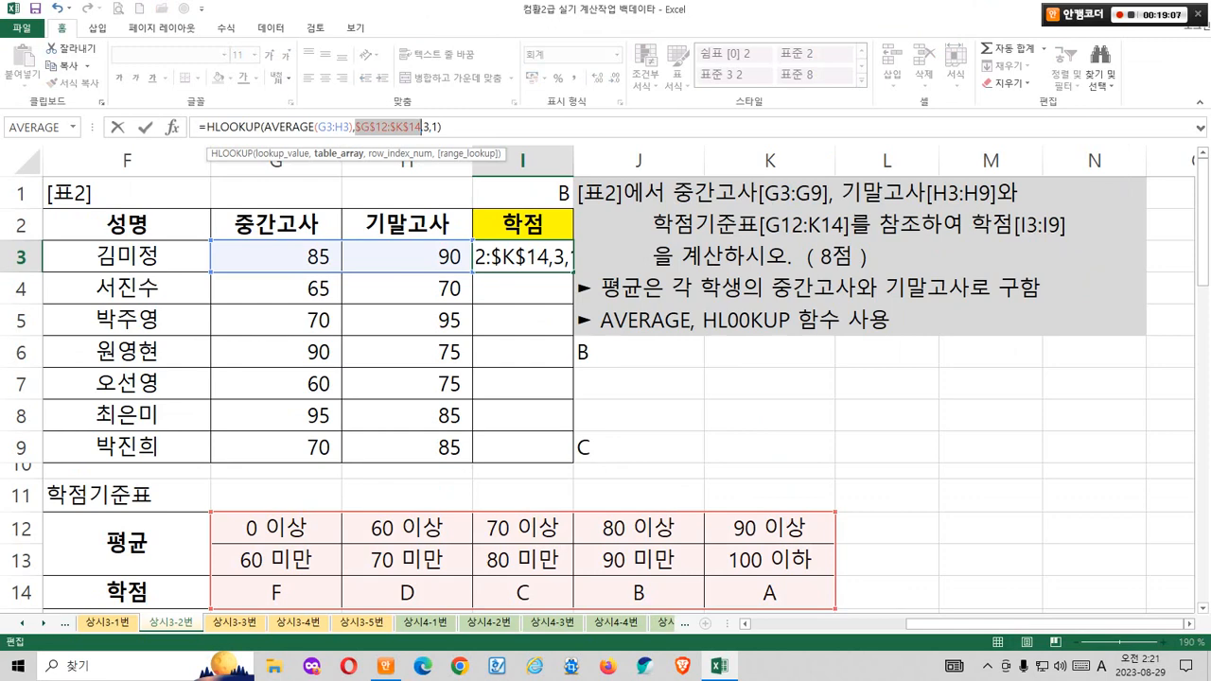
key("Return")
key("Up")
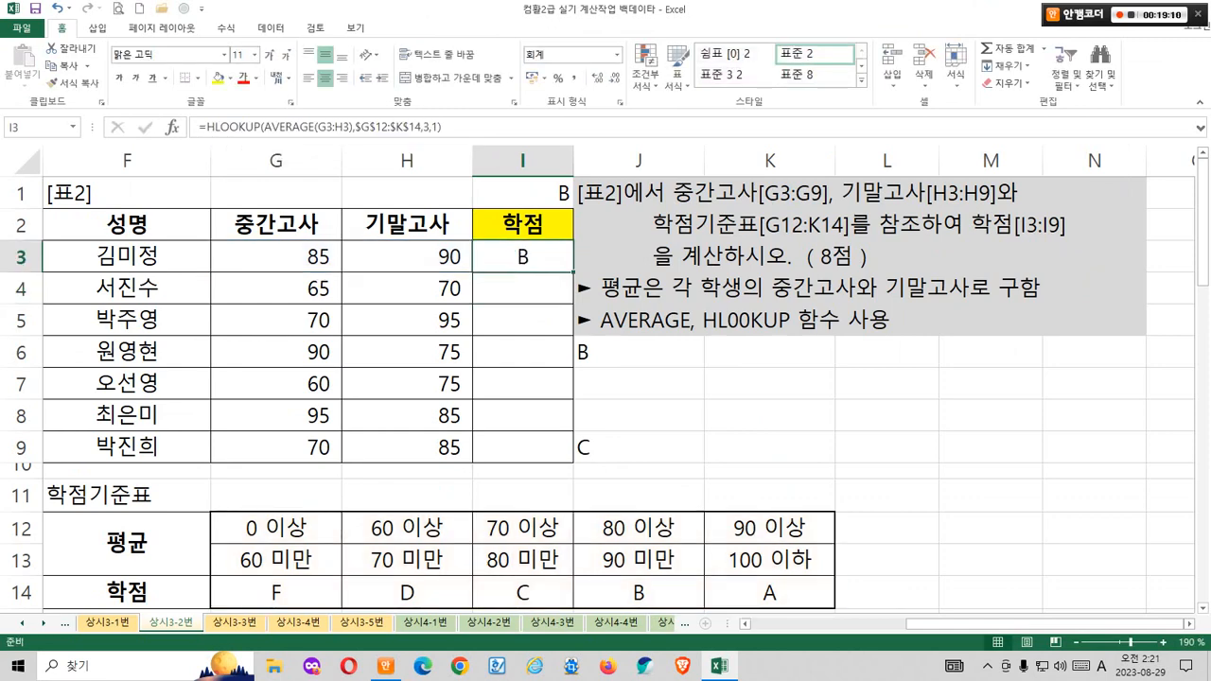
Step: Fill the grade formula from I3 down through I9
left_click_drag(573, 272, 573, 273)
double_click(573, 272)
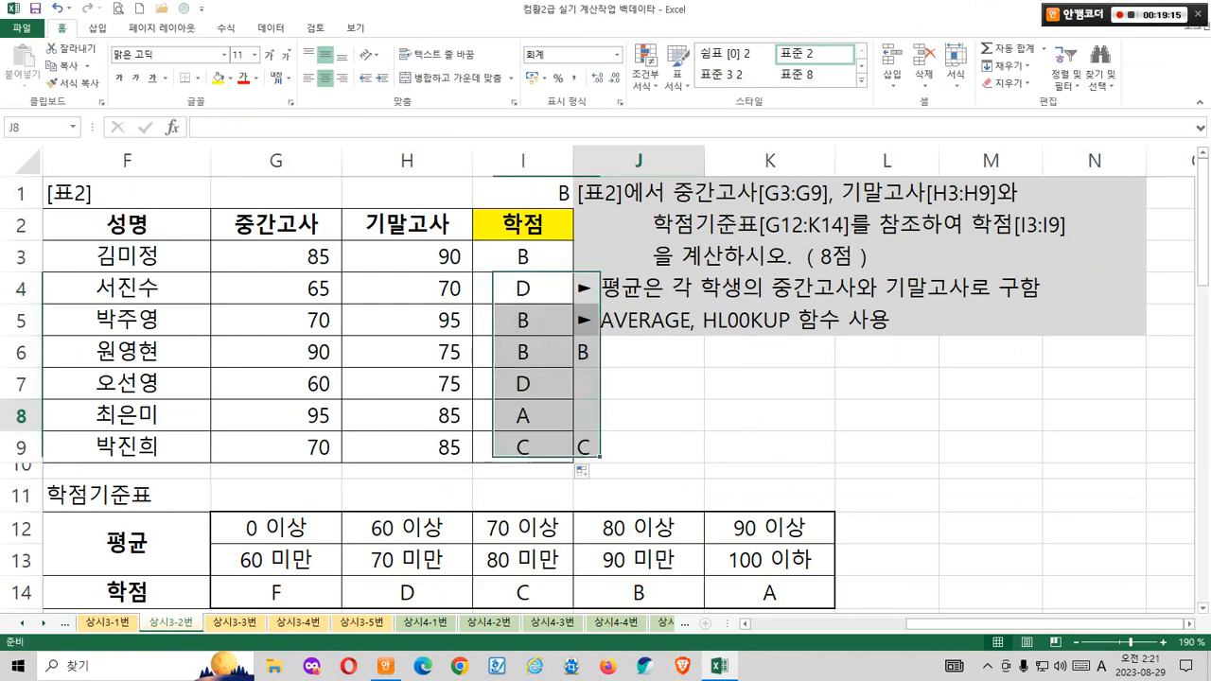
left_click(638, 415)
Step: Compare the filled grades with the expected ones and clear those reference grades from I1, J6 and J9
mouse_move(535, 276)
left_mouse_down()
mouse_move(502, 251)
mouse_move(574, 149)
mouse_move(558, 229)
left_mouse_up()
left_click_drag(498, 334, 608, 371)
left_click_drag(494, 432, 602, 461)
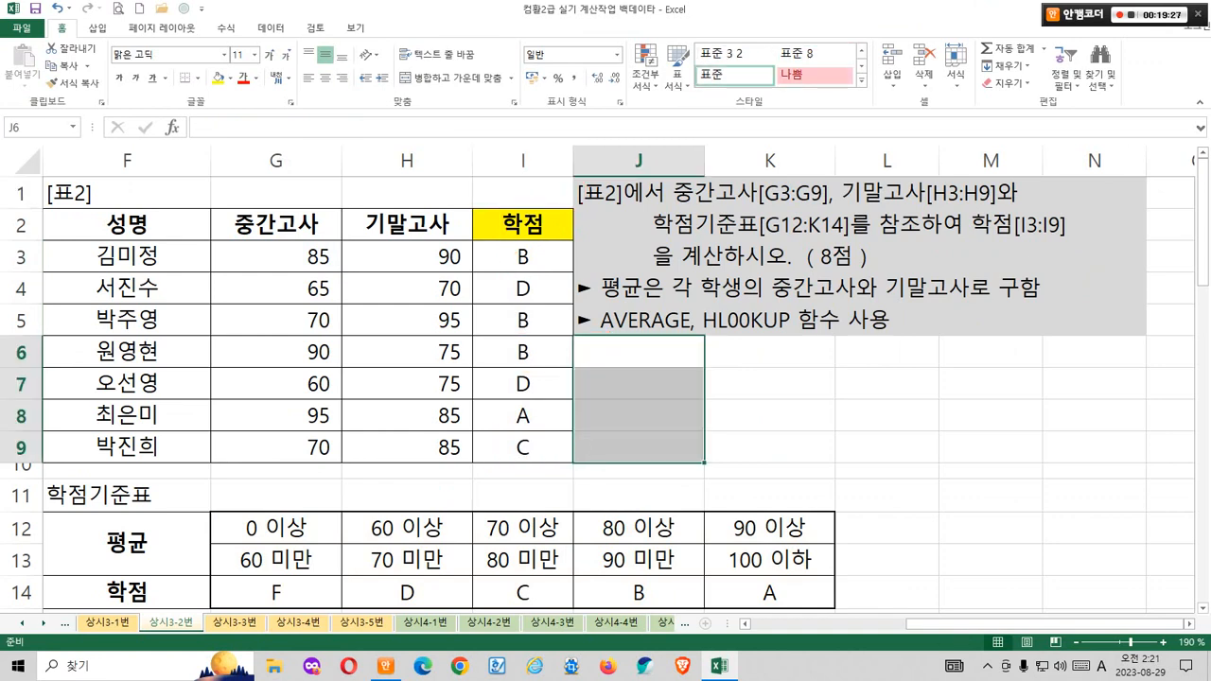
left_click(768, 383)
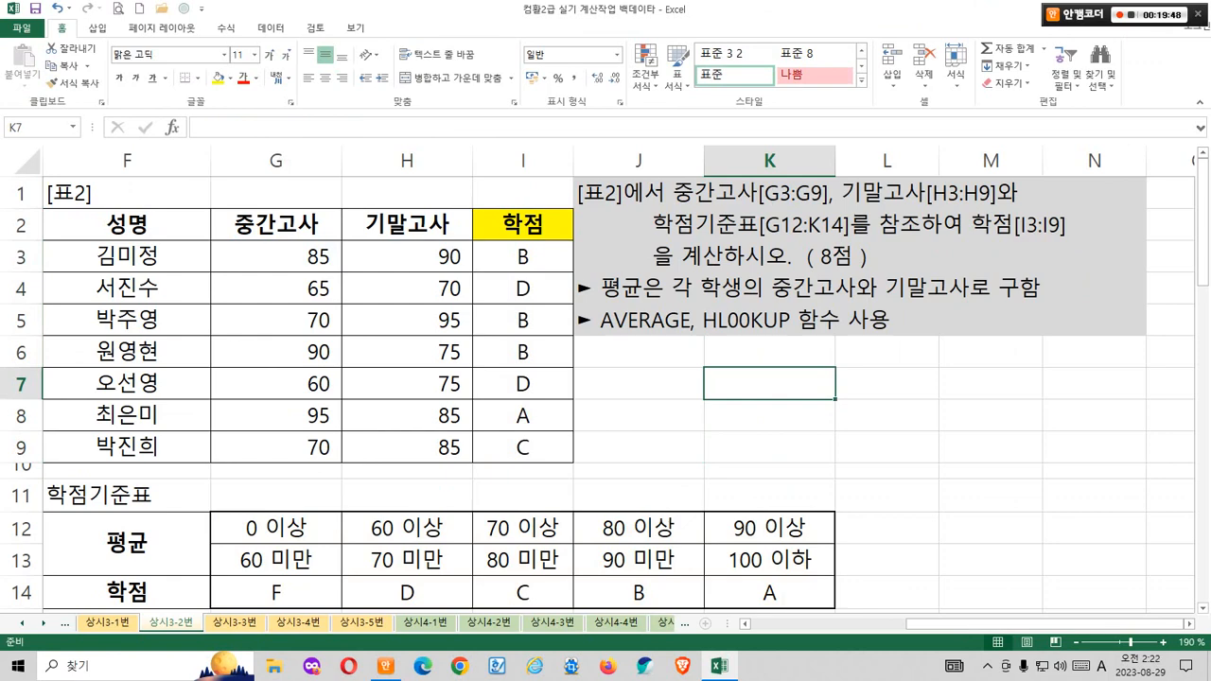
Step: Switch to sheet 상시3-3번 and read the 표3 task's condition about 경영학과 students in A14:A21
key("ctrl+Page_Down")
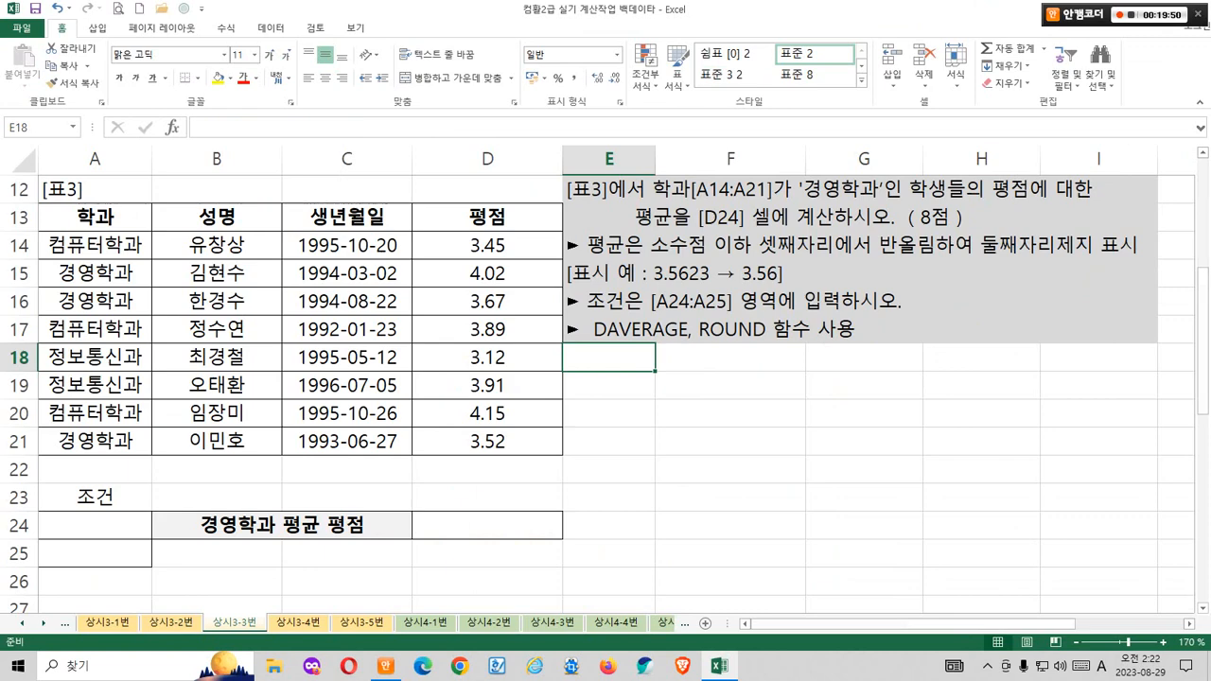
left_click_drag(694, 204, 794, 205)
mouse_move(39, 236)
left_mouse_down()
mouse_move(142, 290)
mouse_move(139, 455)
left_mouse_up()
left_click_drag(817, 200, 1091, 200)
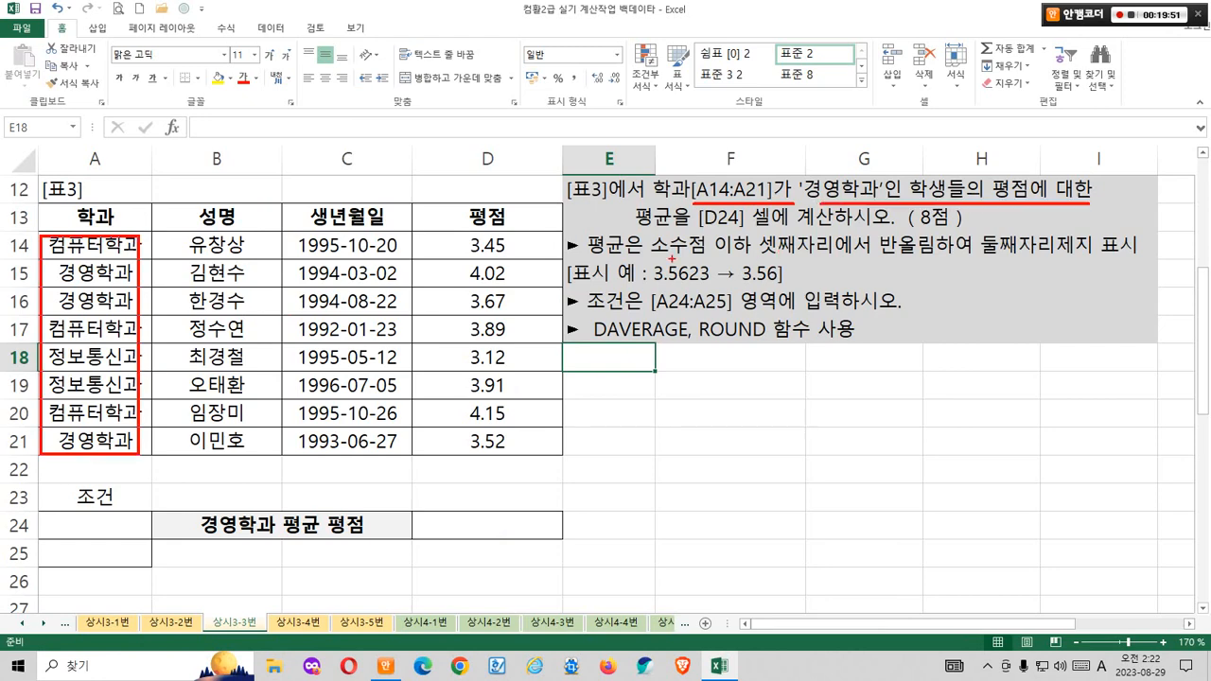
left_click_drag(638, 242, 914, 213)
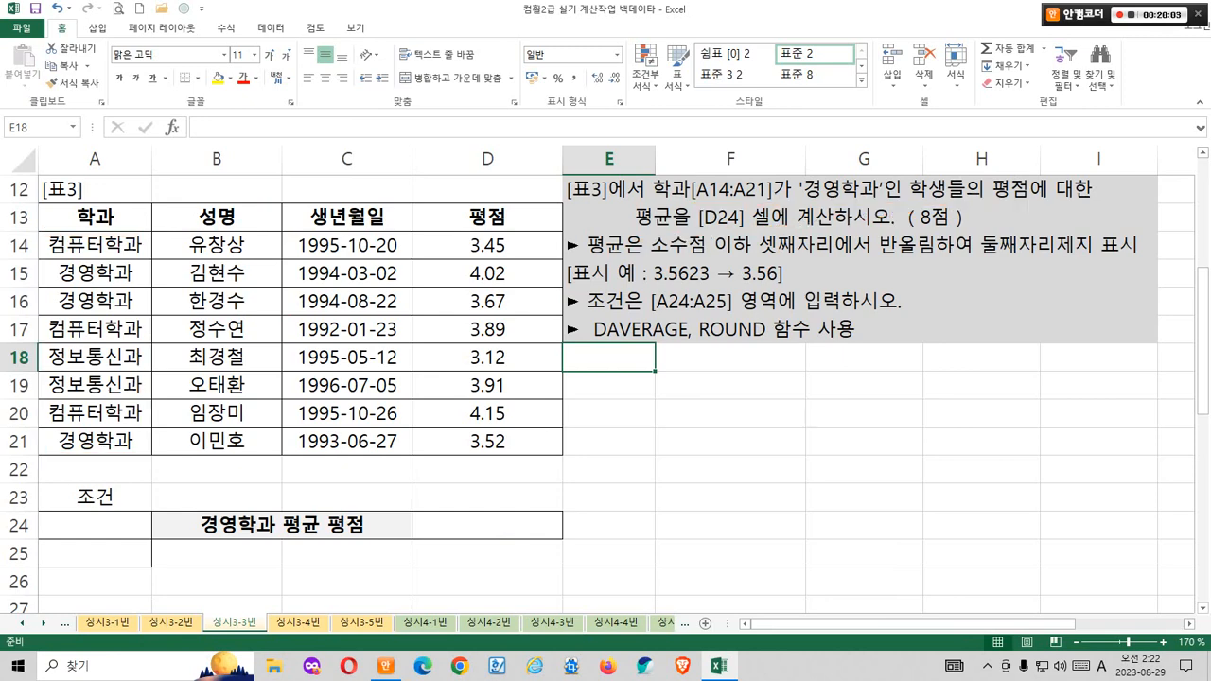
Step: Fill the 경영학과 cells A15, A16 and A21 with orange
left_click(95, 273)
left_click(94, 302, "ctrl")
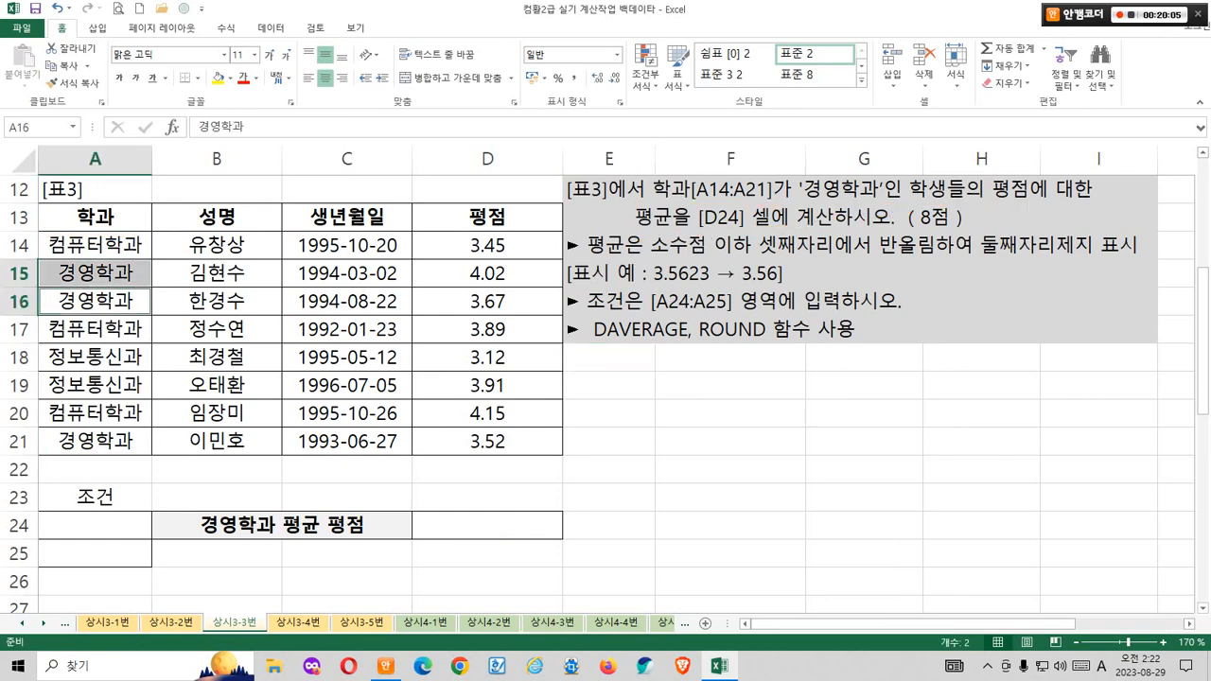
left_click(94, 441, "ctrl")
left_click(230, 78)
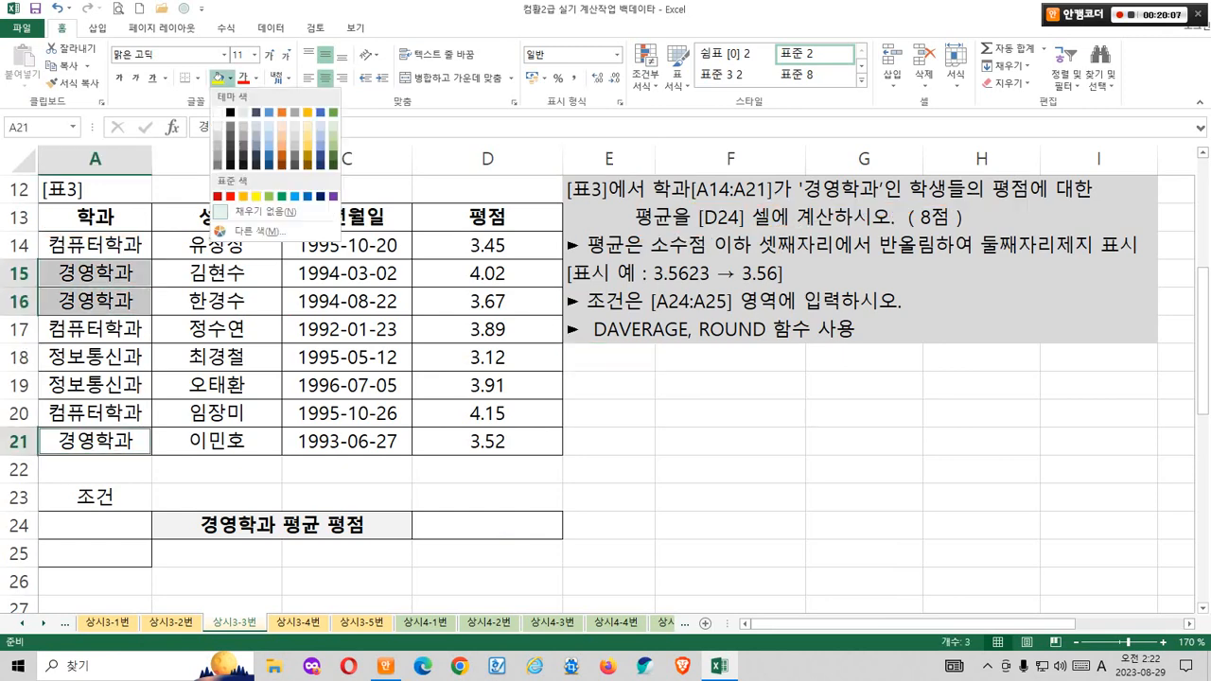
left_click(243, 195)
left_click(729, 385)
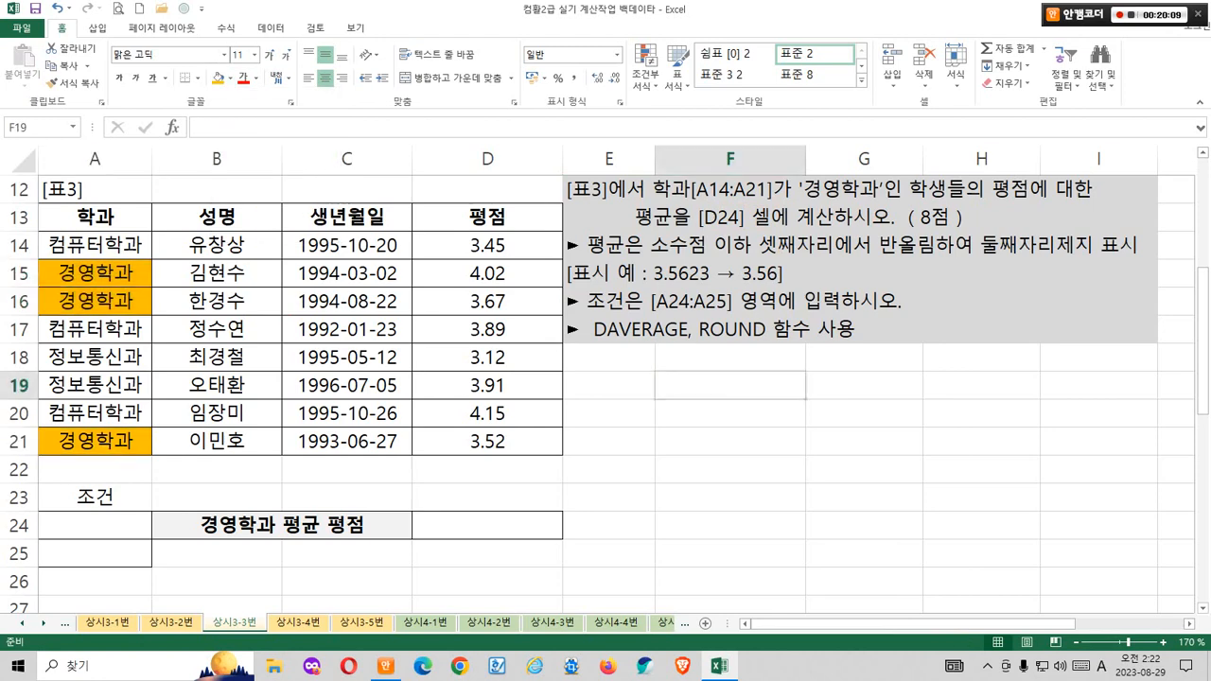
Step: Apply the same orange fill to the matching 평점 cells D15, D16 and D21
left_click(487, 273)
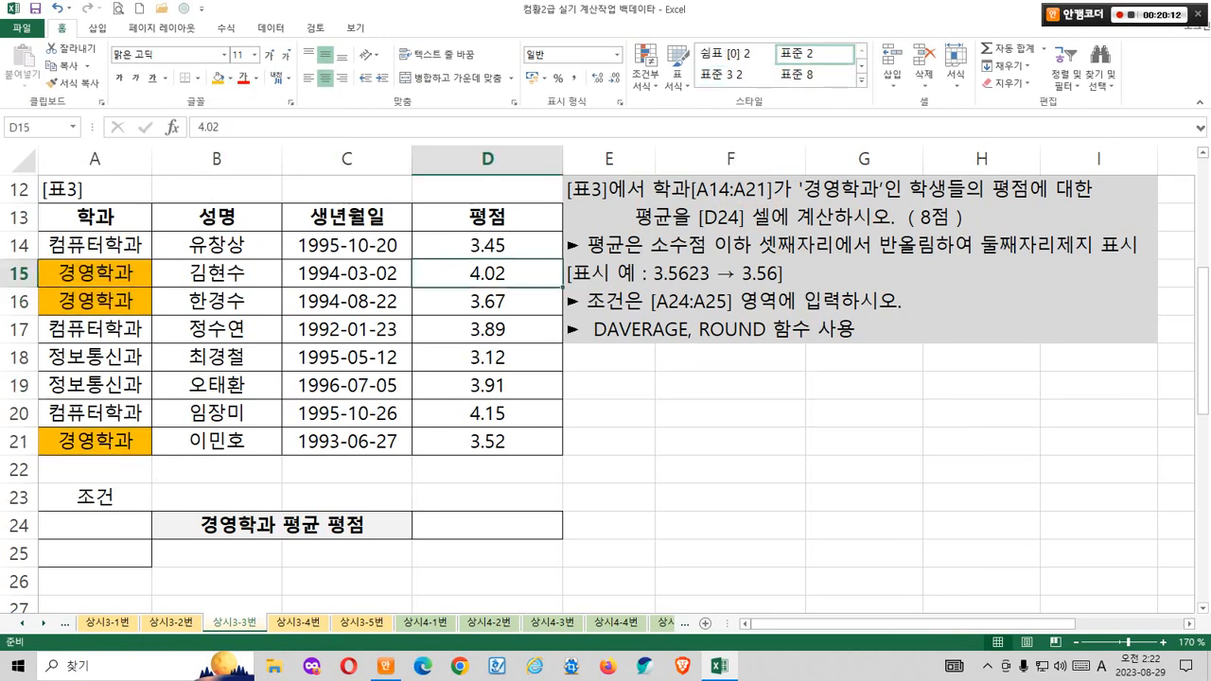
left_click(488, 302, "ctrl")
left_click(487, 441, "ctrl")
key("F4")
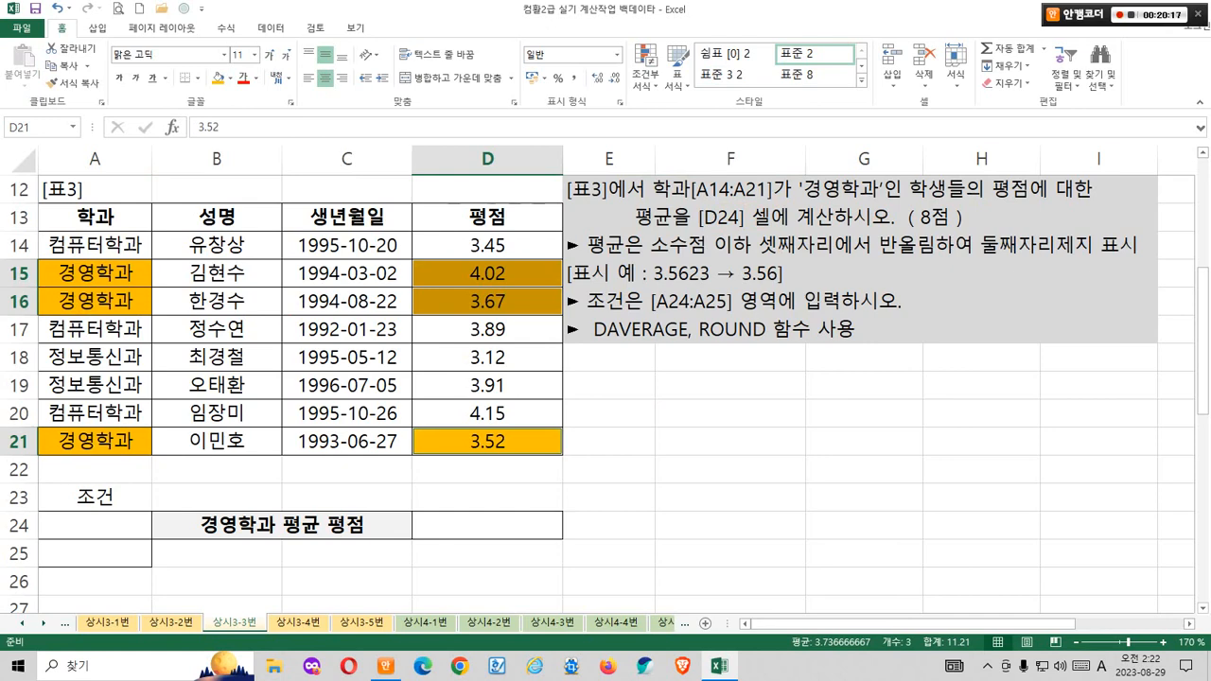
Step: Calculate a reference average of the highlighted 평점 cells D15:D16 and D21 in F21 with AVERAGE
left_click(730, 442)
left_click(1043, 50)
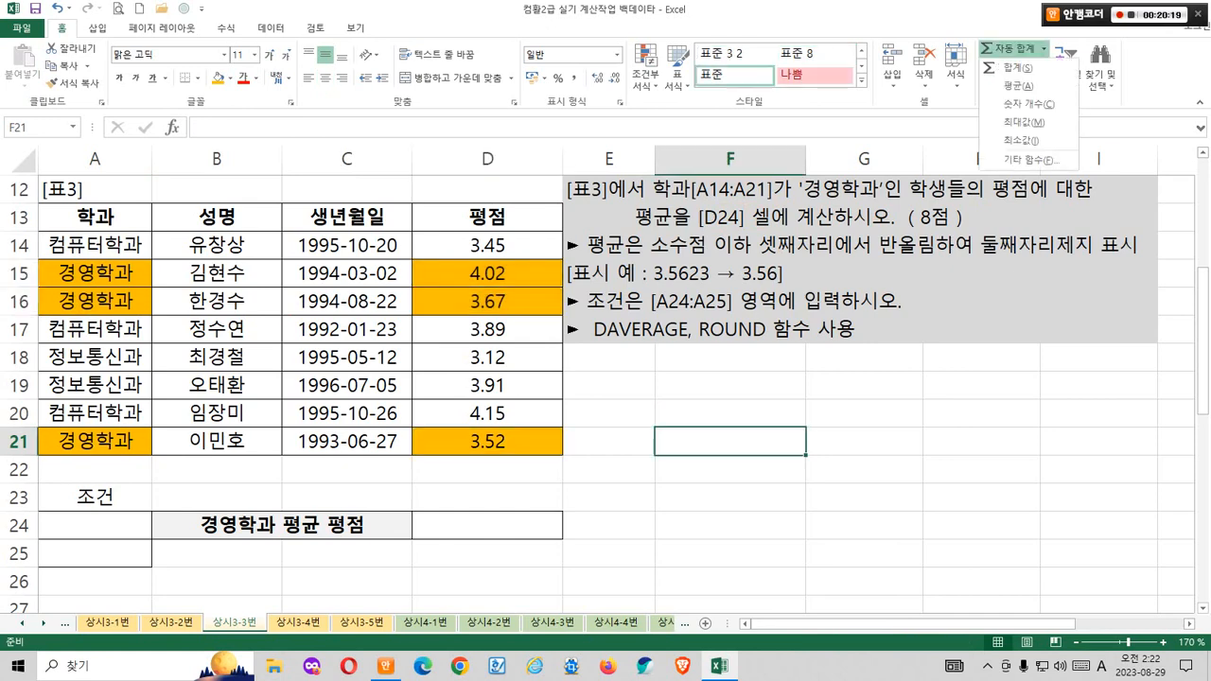
left_click(1019, 85)
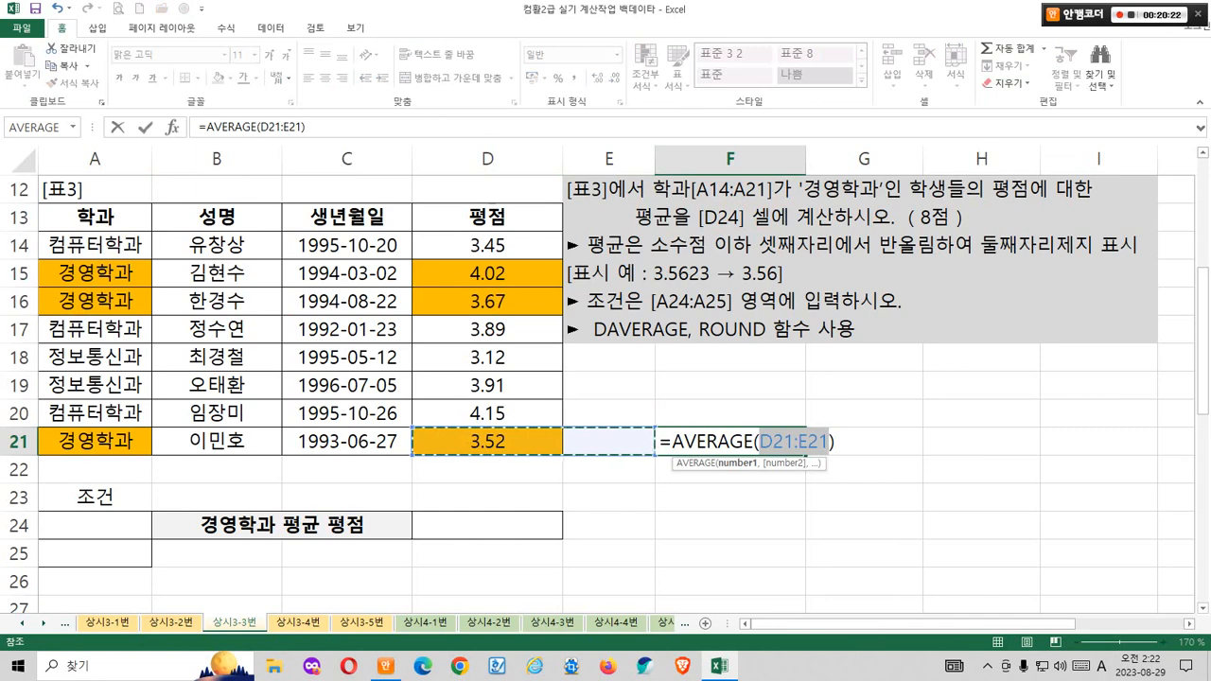
left_click_drag(487, 274, 487, 301)
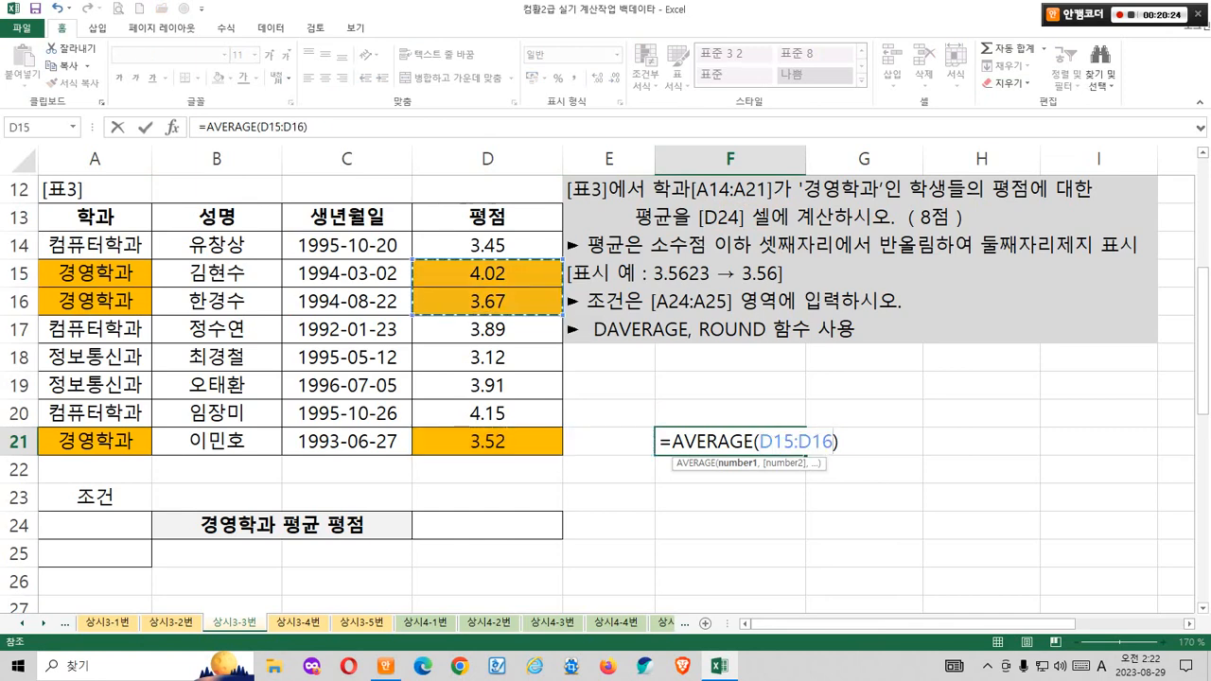
left_click(487, 442, "ctrl")
key("Return")
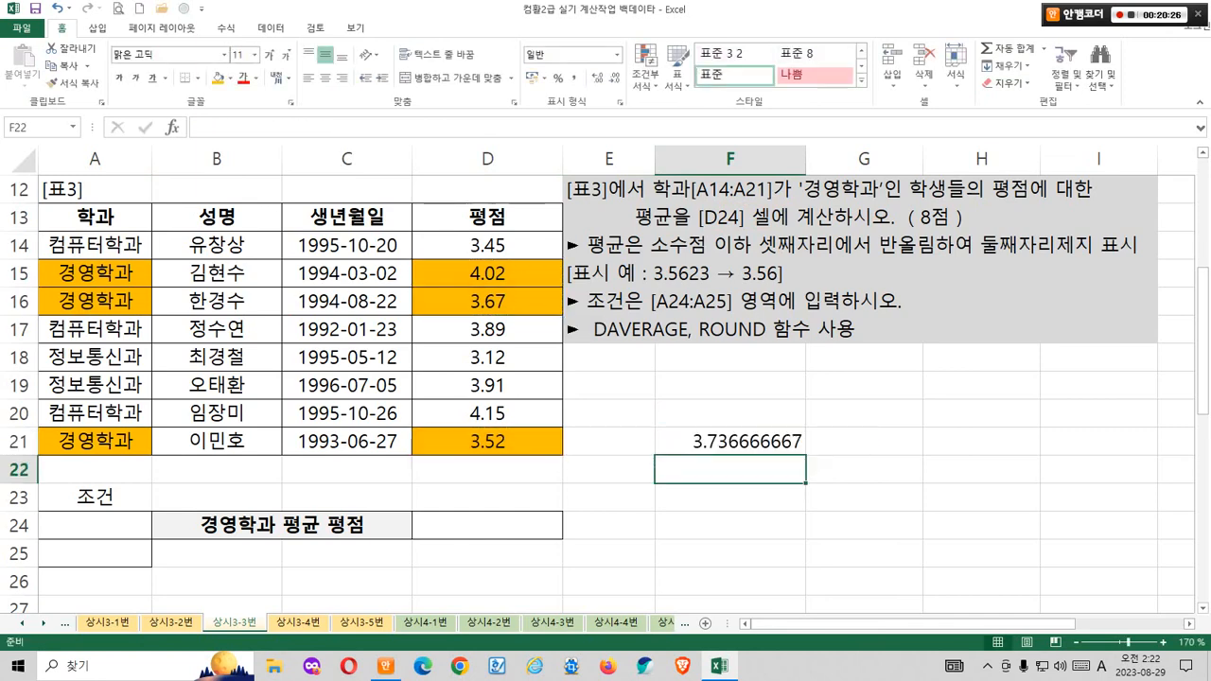
Step: Read the task's rounding rule and enter 3.74 in F23 as the expected rounded average
left_click_drag(614, 227, 994, 229)
mouse_move(593, 257)
left_mouse_down()
mouse_move(868, 255)
mouse_move(939, 273)
left_mouse_up()
mouse_move(885, 221)
left_mouse_down()
mouse_move(920, 263)
mouse_move(1173, 253)
left_mouse_up()
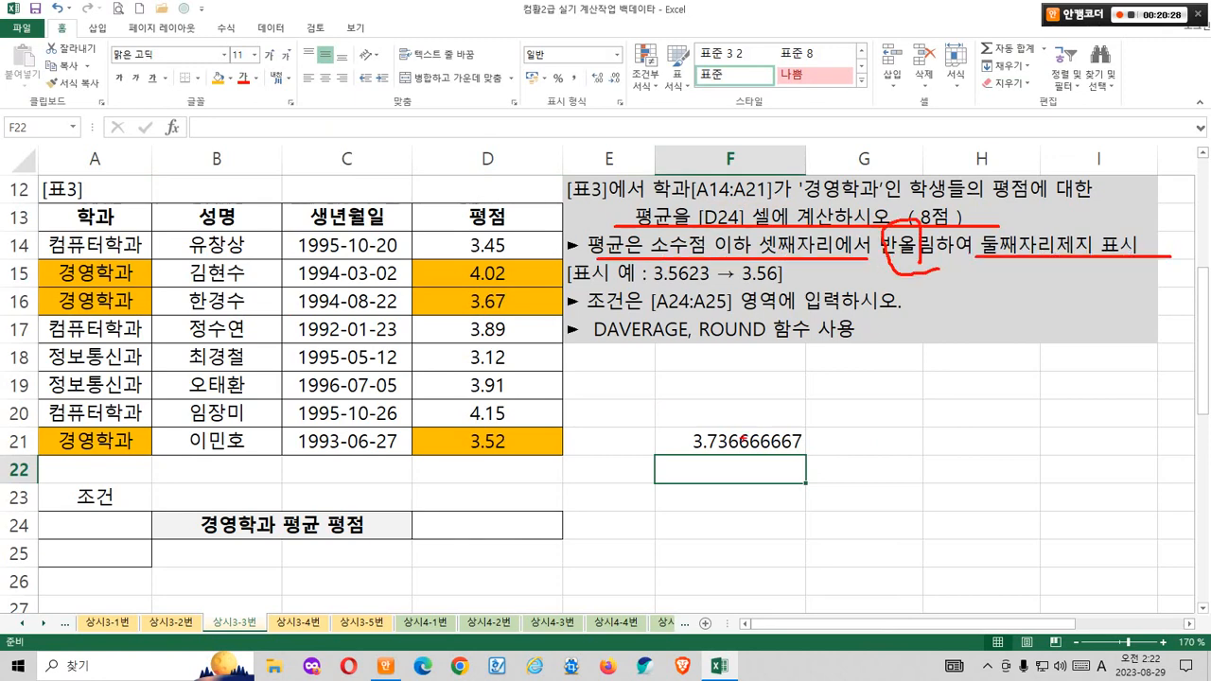
mouse_move(741, 440)
left_mouse_down()
mouse_move(745, 418)
mouse_move(723, 409)
left_mouse_up()
key("Escape")
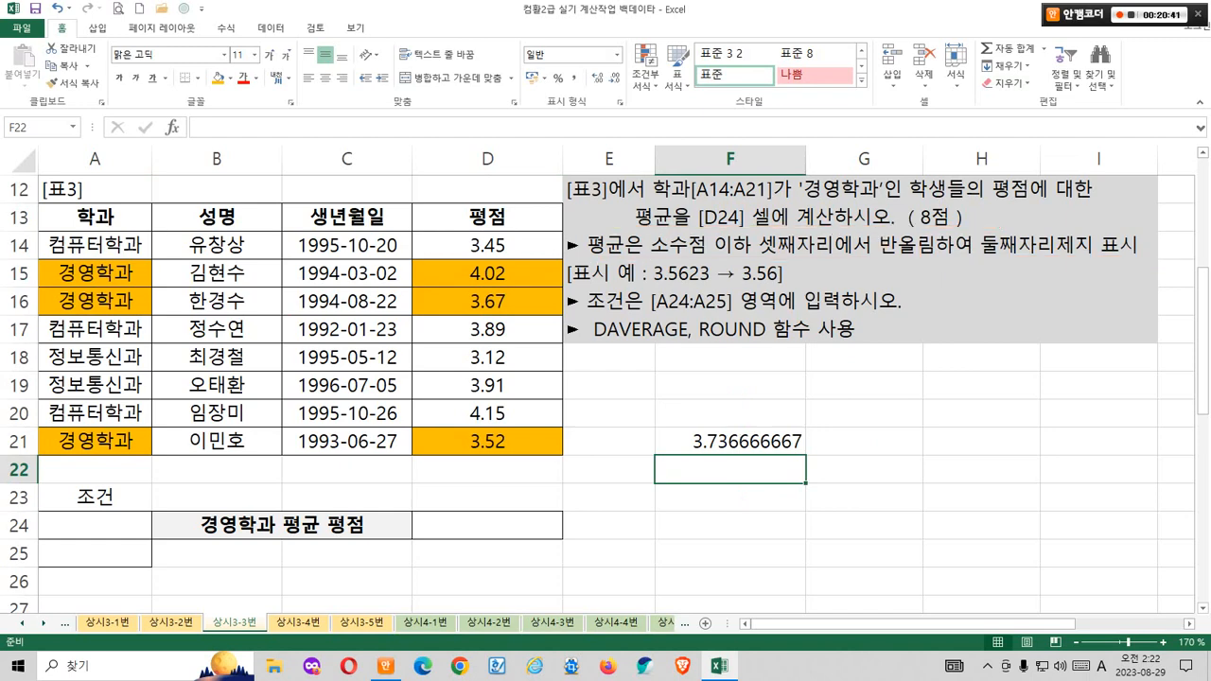
key("Down")
type("3")
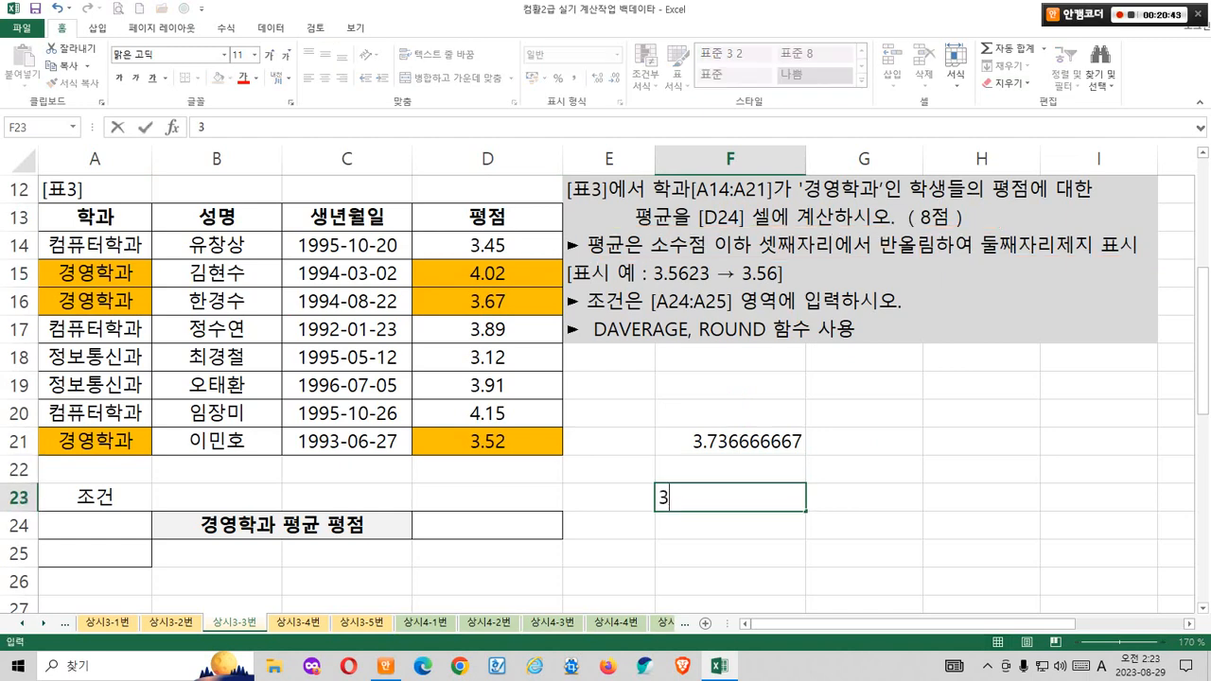
type(".74")
key("Return")
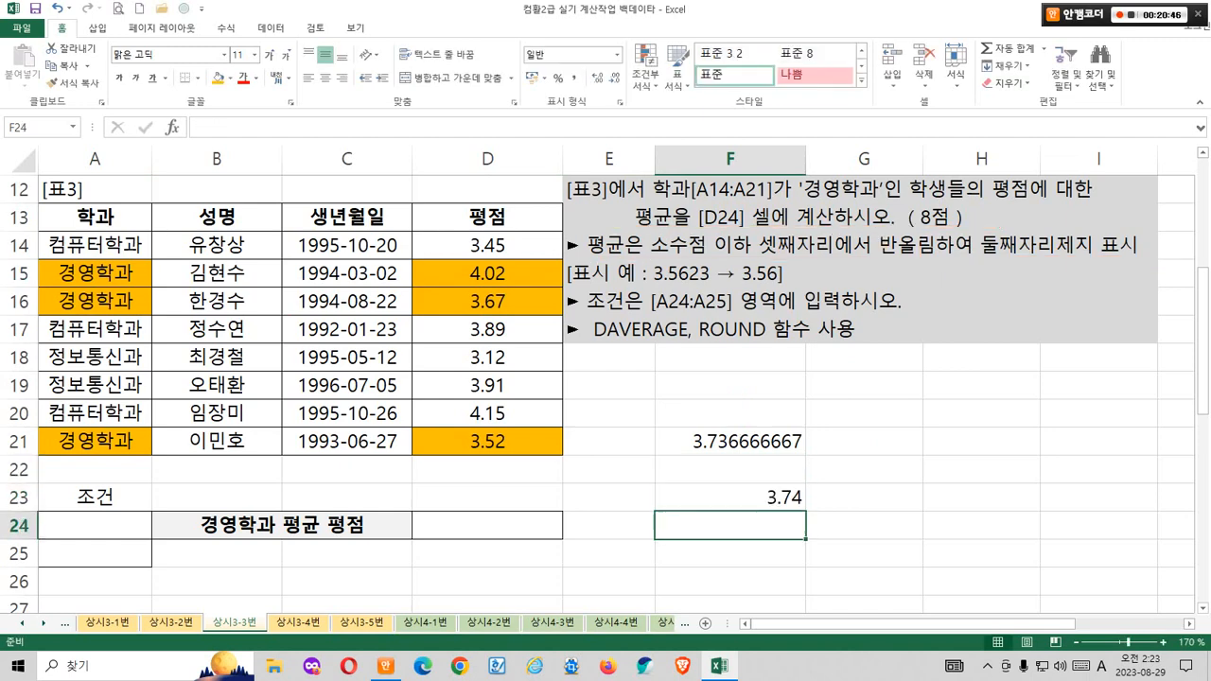
Step: Review the task's display example, required functions and the 학과 condition for 경영학과 students
mouse_move(562, 256)
left_mouse_down()
mouse_move(855, 300)
mouse_move(853, 289)
left_mouse_up()
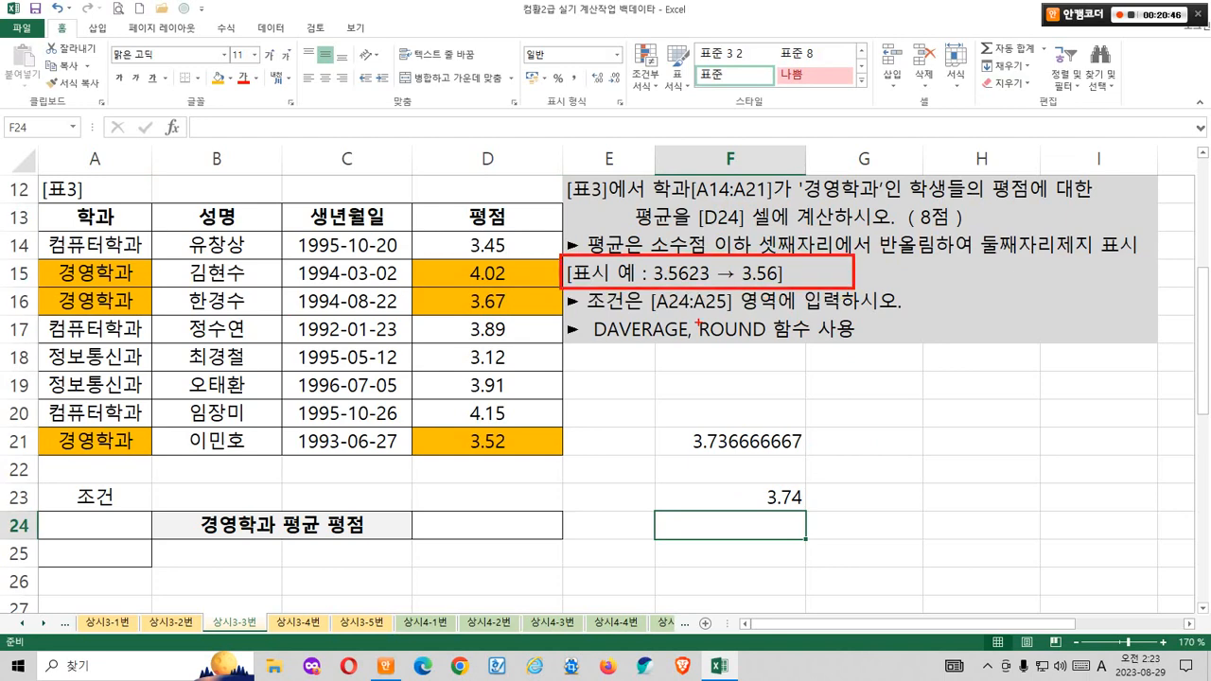
left_click_drag(605, 319, 840, 320)
key("Escape")
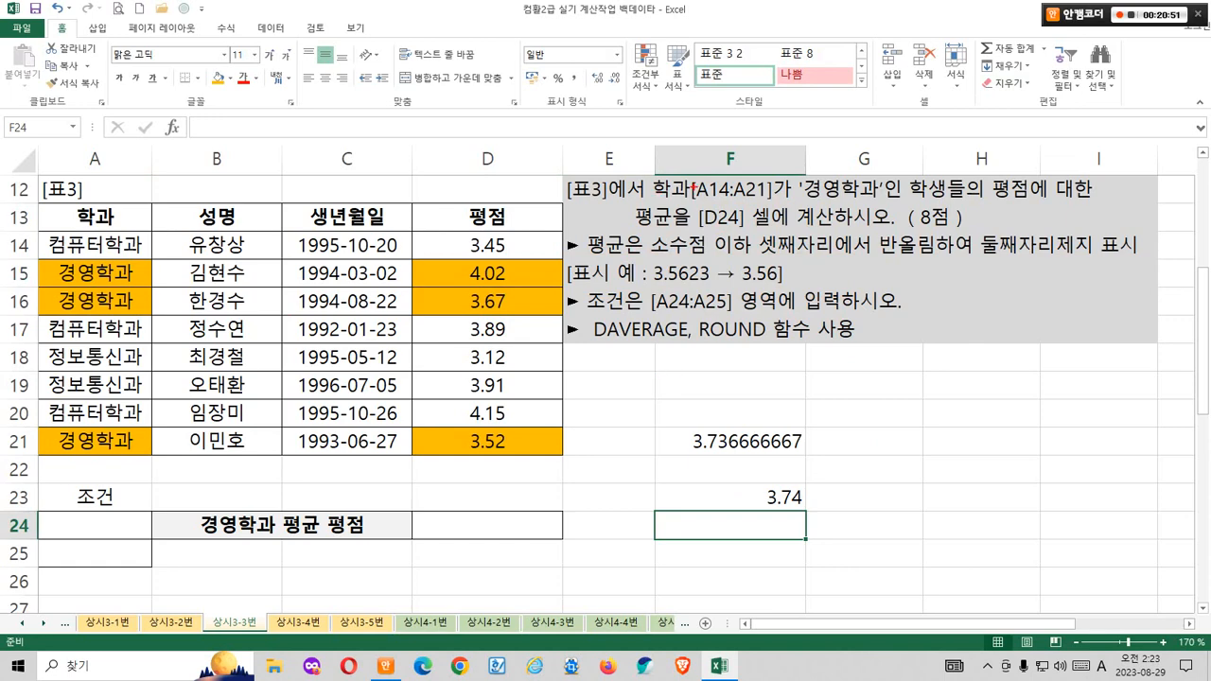
mouse_move(647, 171)
left_mouse_down()
mouse_move(702, 192)
mouse_move(702, 206)
left_mouse_up()
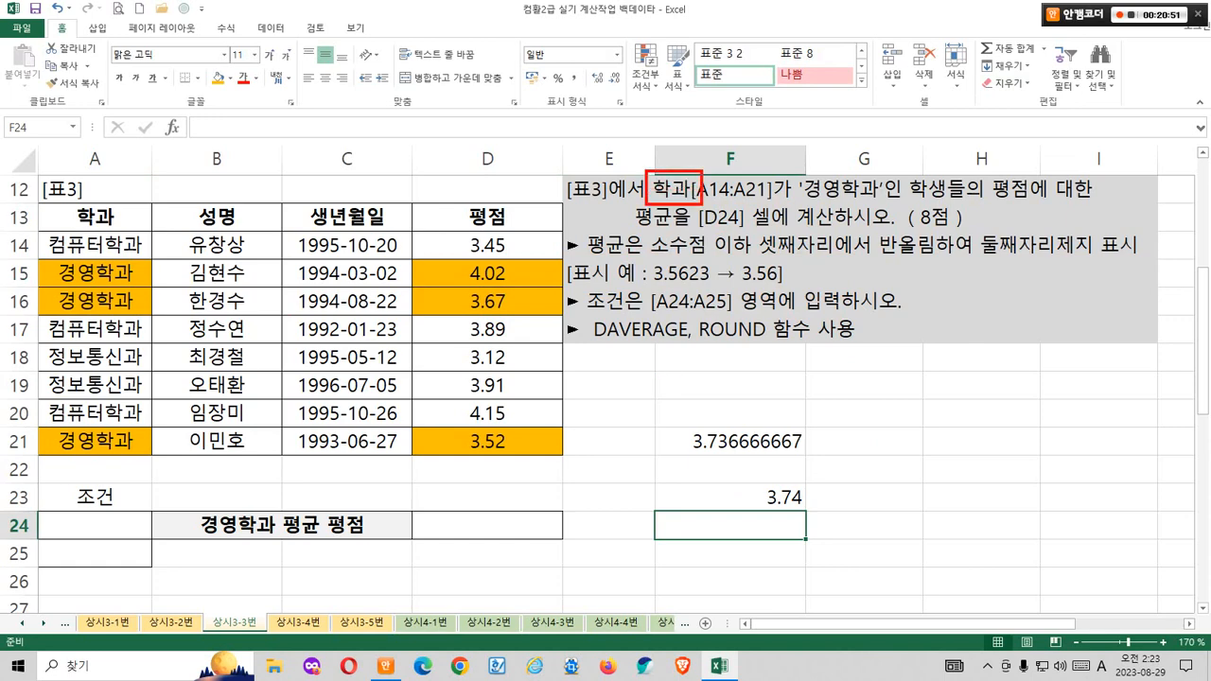
left_click_drag(788, 167, 881, 203)
mouse_move(704, 175)
left_mouse_down()
mouse_move(759, 152)
mouse_move(780, 170)
left_mouse_up()
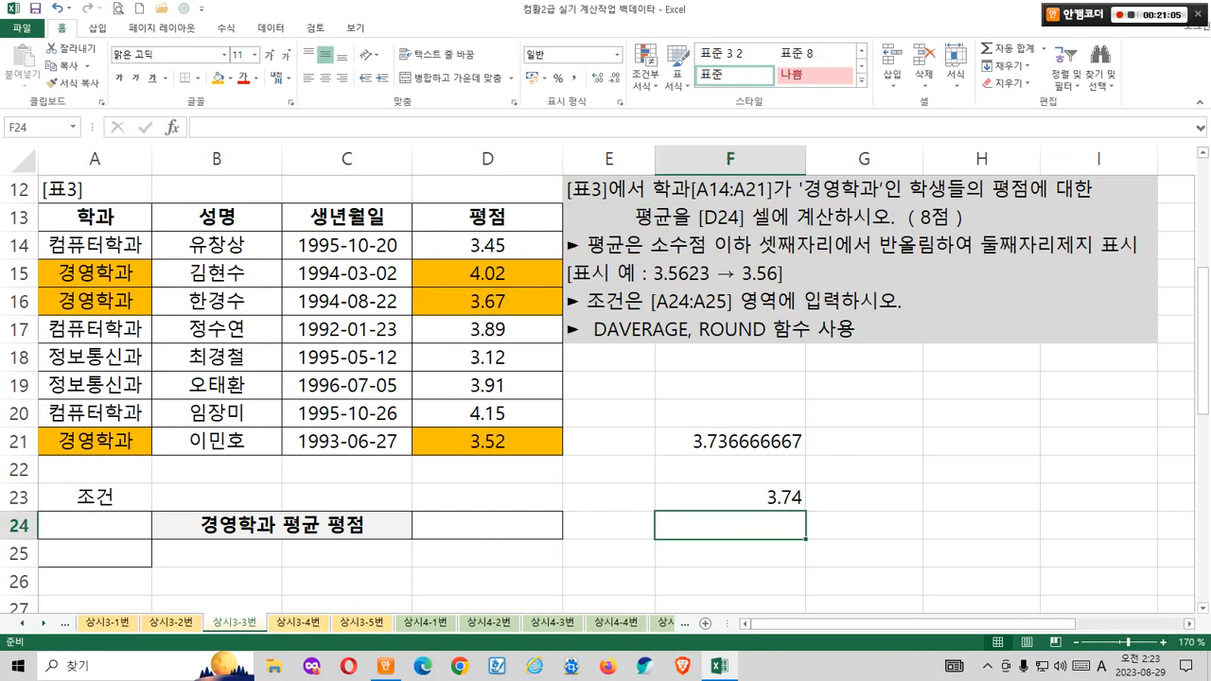
Step: Build the criteria range by copying the 학과 header into A24 and the value 경영학과 into A25
left_click(95, 218)
key("ctrl+c")
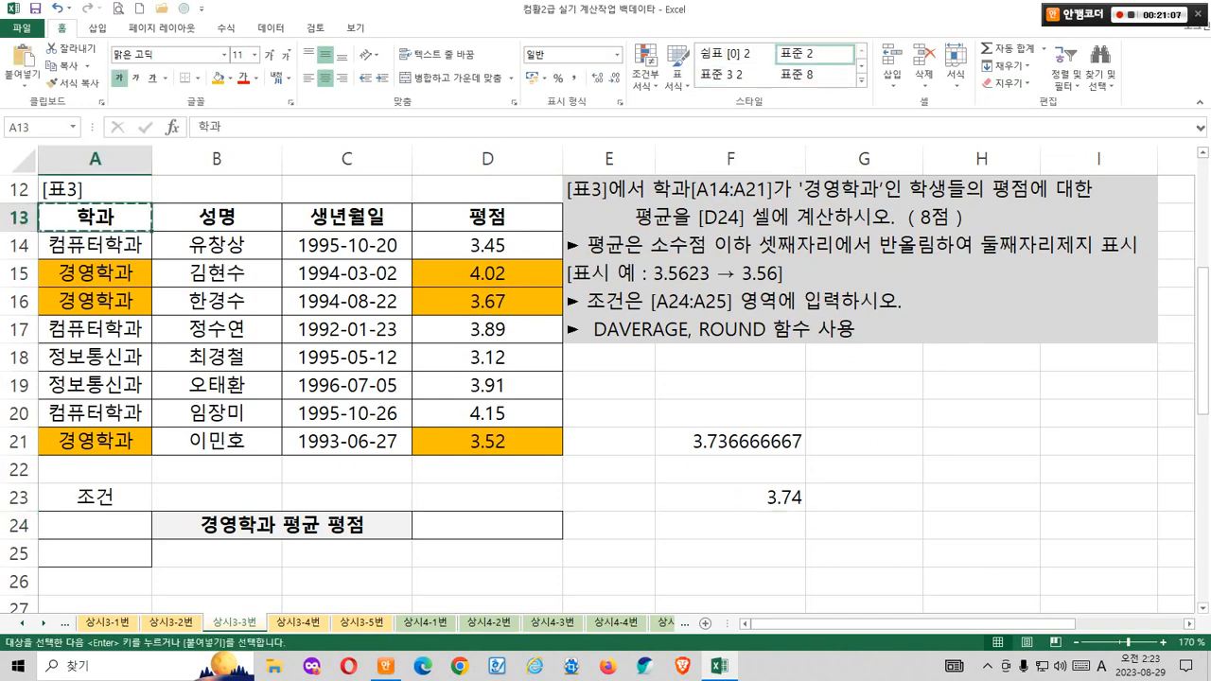
left_click(94, 525)
key("ctrl+v")
left_click(95, 274)
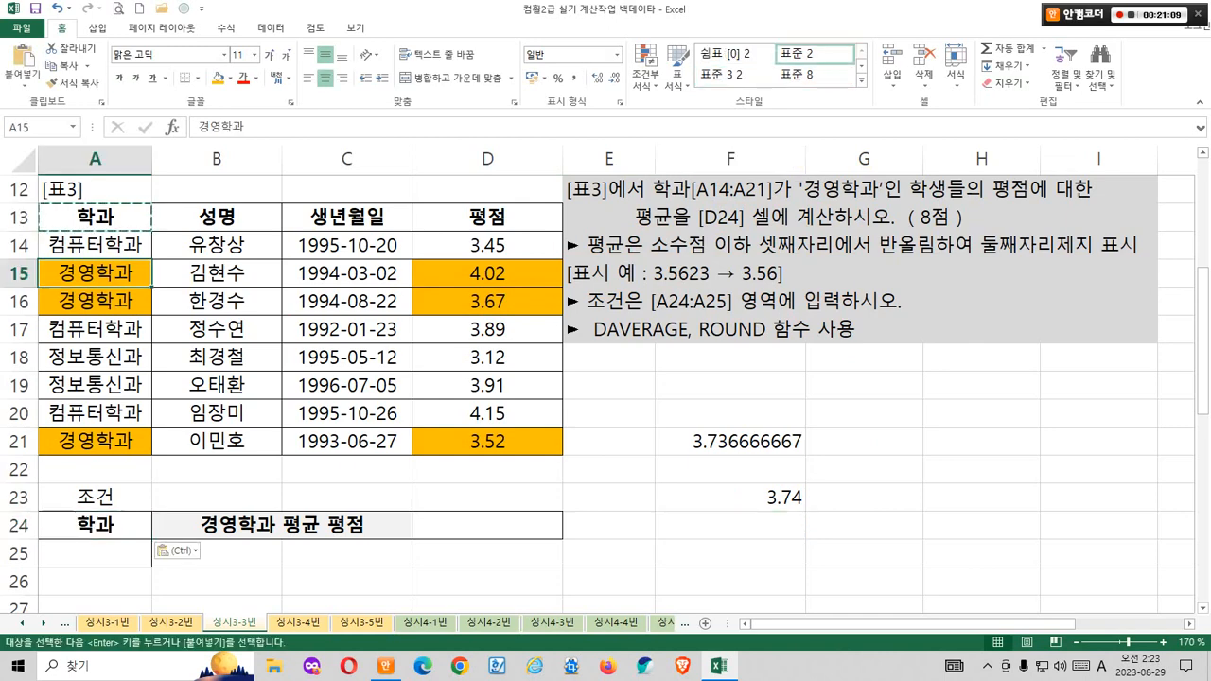
key("ctrl+c")
left_click(94, 553)
key("ctrl+v")
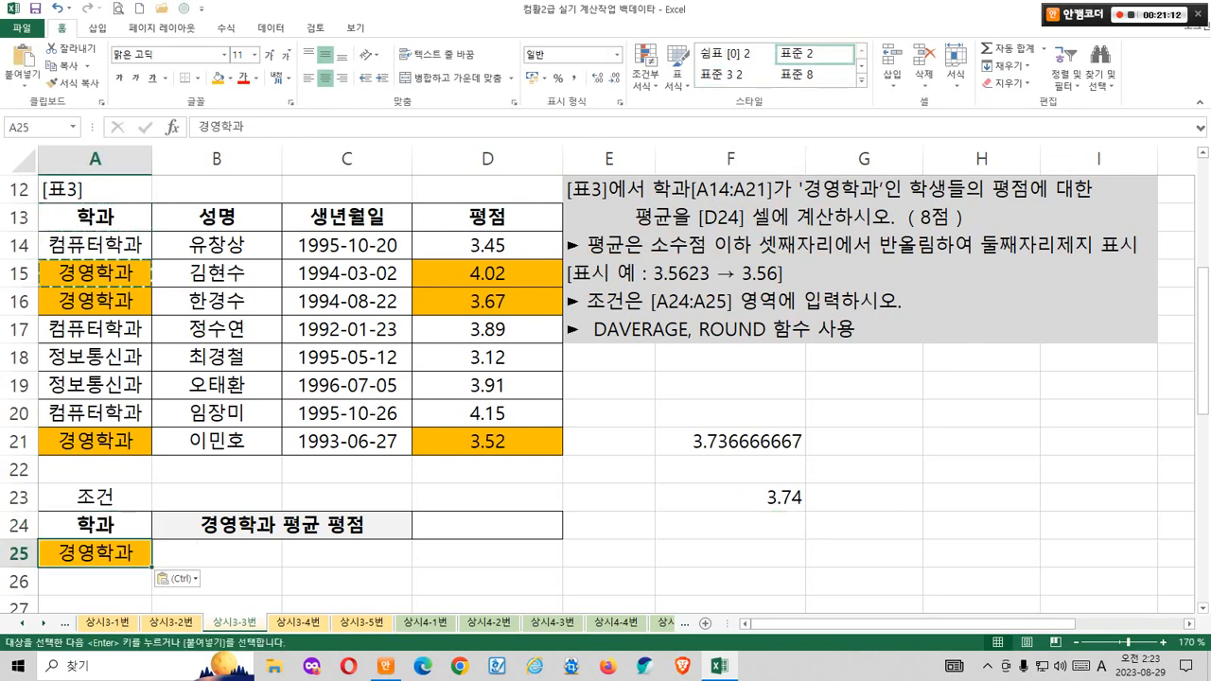
Step: Examine how the reference average in F21 relates to the required DAVERAGE and ROUND functions and their order of use
left_click(738, 441)
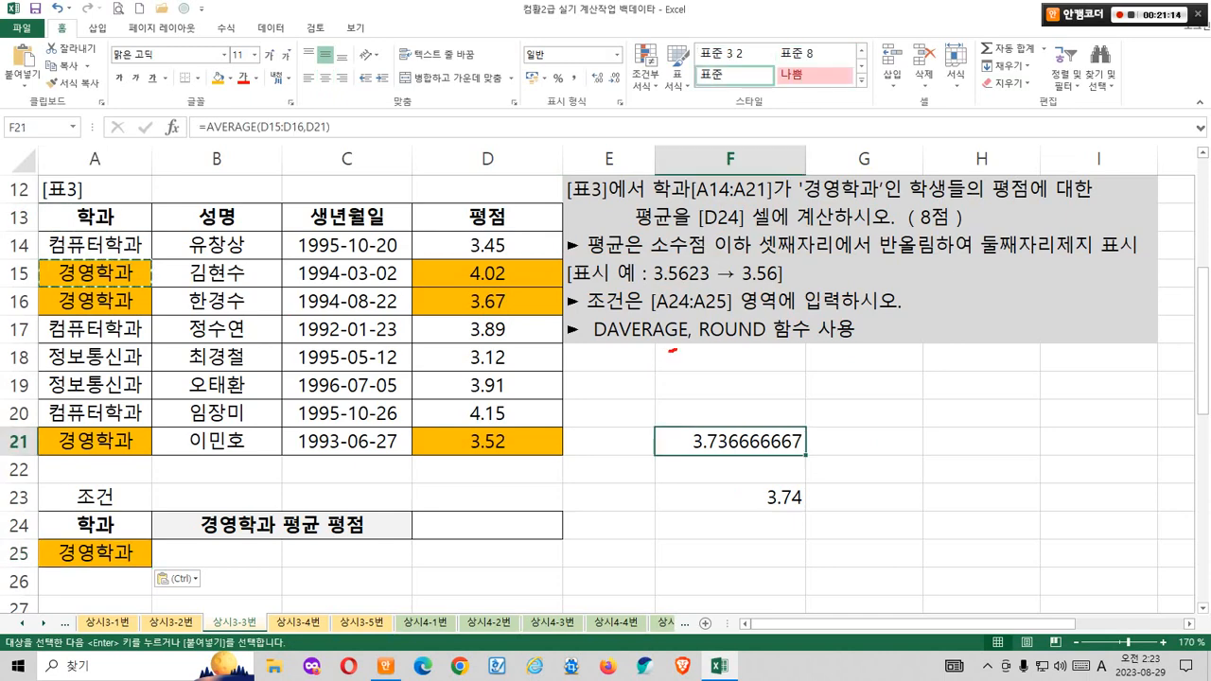
left_click_drag(677, 349, 662, 333)
left_click_drag(647, 272, 631, 307)
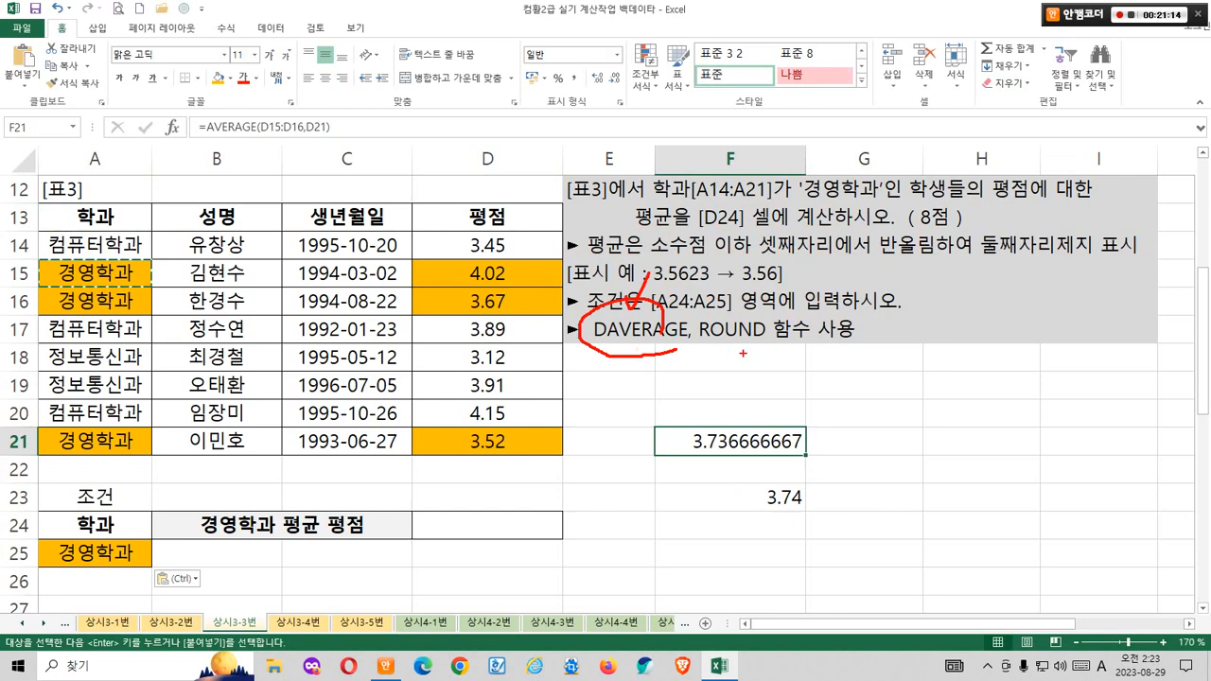
mouse_move(743, 353)
left_mouse_down()
mouse_move(742, 312)
mouse_move(747, 349)
left_mouse_up()
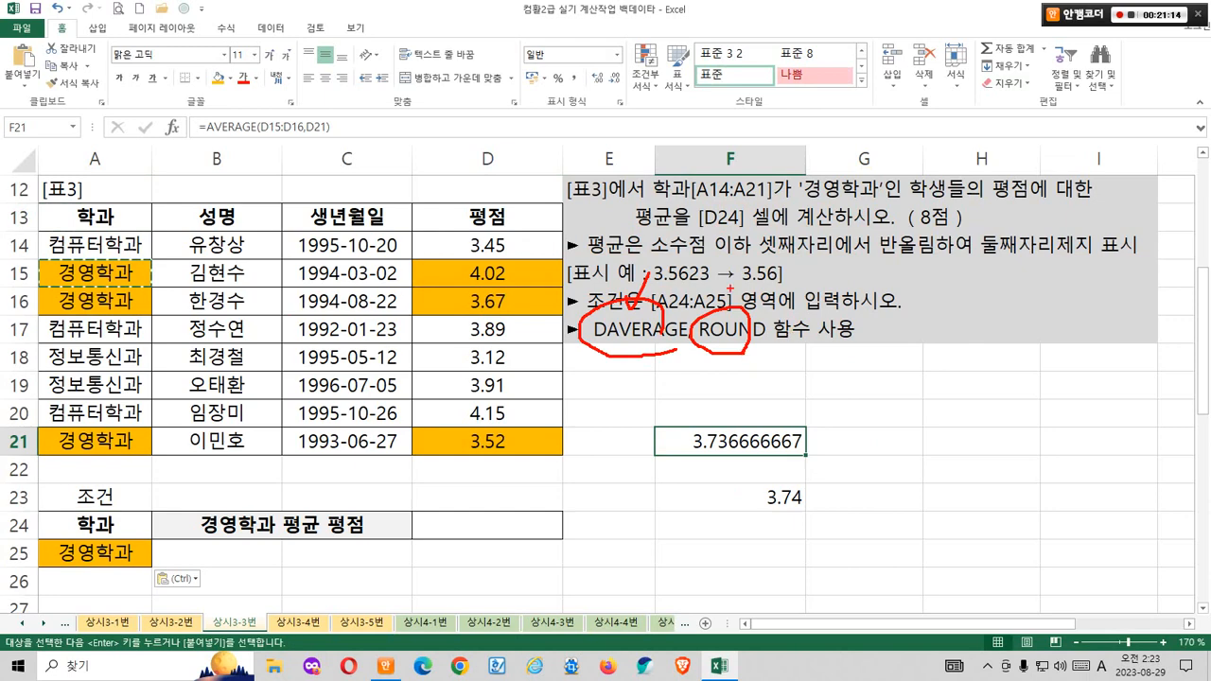
left_click_drag(726, 284, 761, 272)
key("e")
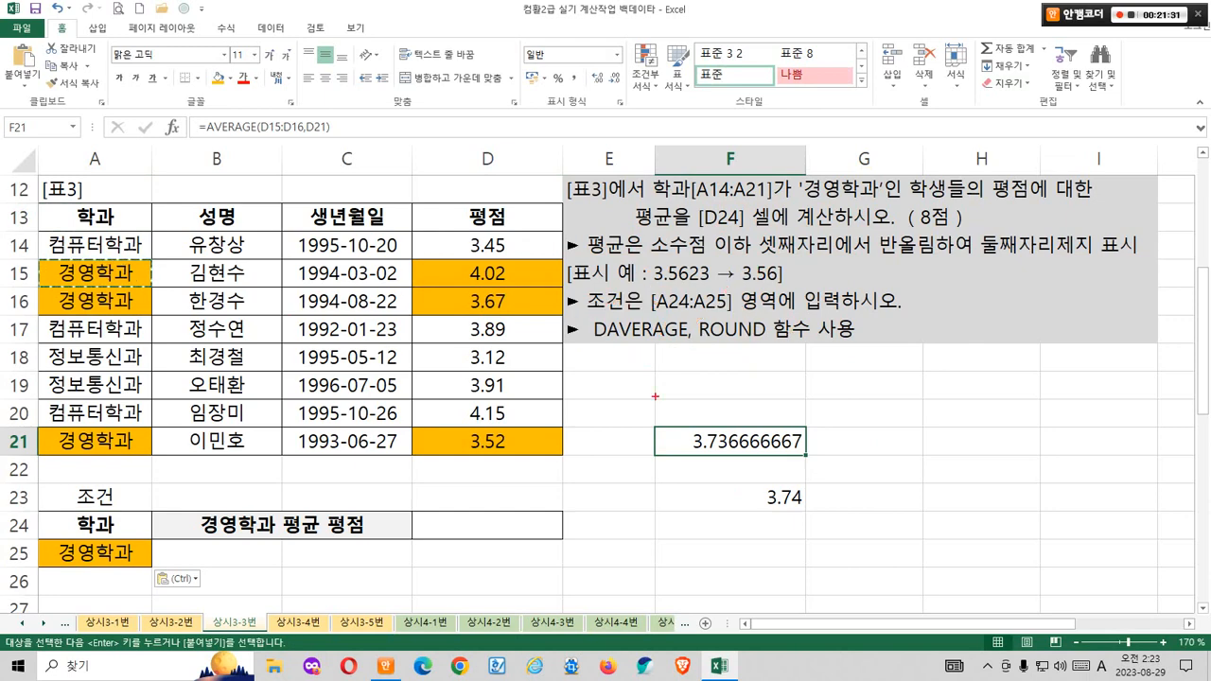
left_click_drag(643, 409, 831, 463)
mouse_move(855, 417)
left_mouse_down()
mouse_move(857, 450)
mouse_move(864, 412)
left_mouse_up()
mouse_move(889, 421)
left_mouse_down()
mouse_move(931, 402)
mouse_move(923, 431)
left_mouse_up()
mouse_move(910, 433)
left_mouse_down()
mouse_move(963, 418)
mouse_move(969, 444)
left_mouse_up()
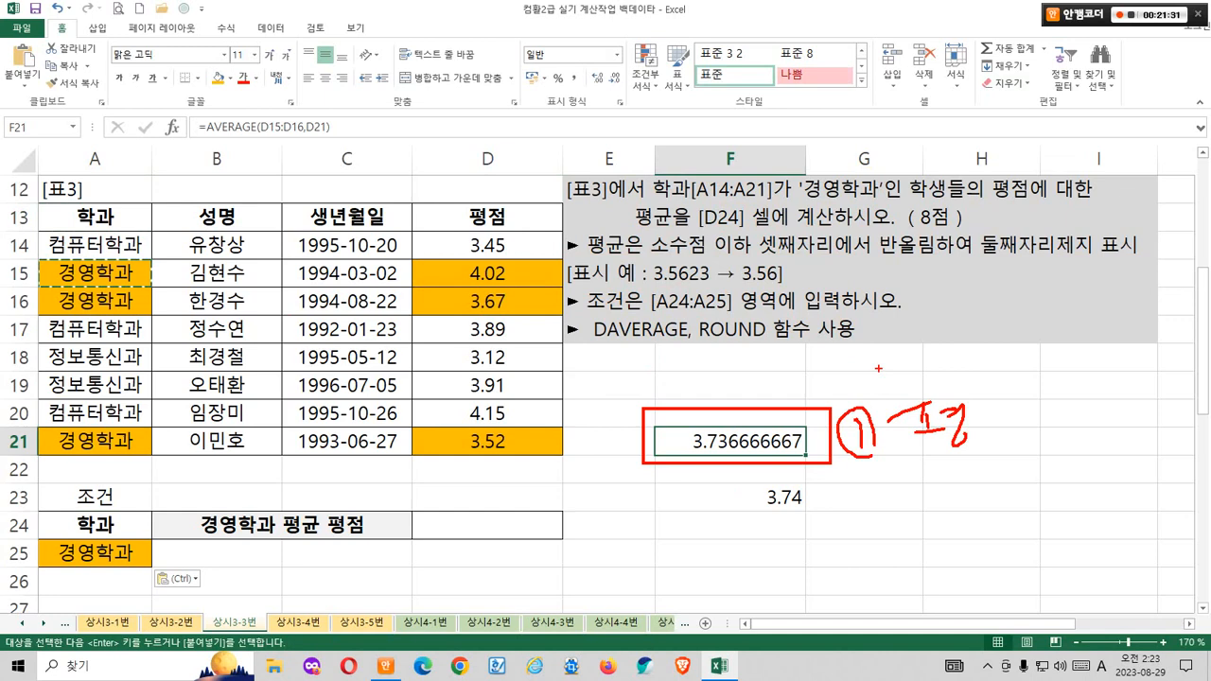
mouse_move(879, 370)
left_mouse_down()
mouse_move(986, 427)
mouse_move(868, 358)
left_mouse_up()
mouse_move(875, 480)
left_mouse_down()
mouse_move(821, 537)
mouse_move(786, 537)
mouse_move(826, 556)
left_mouse_up()
left_click_drag(832, 562, 875, 577)
mouse_move(865, 596)
left_mouse_down()
mouse_move(797, 599)
mouse_move(875, 587)
left_mouse_up()
mouse_move(899, 542)
left_mouse_down()
mouse_move(906, 610)
mouse_move(953, 576)
mouse_move(1003, 575)
mouse_move(908, 473)
left_mouse_up()
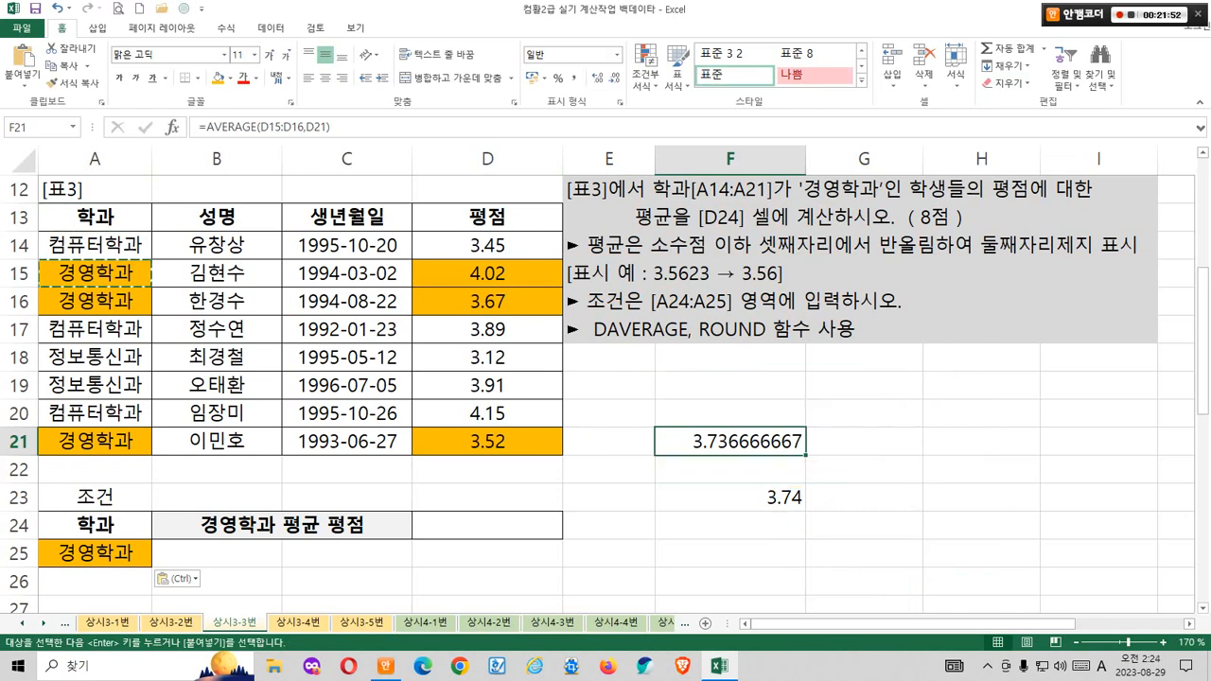
Step: Start the formula in D24 by inserting the ROUND function from the full function list
left_click(487, 524)
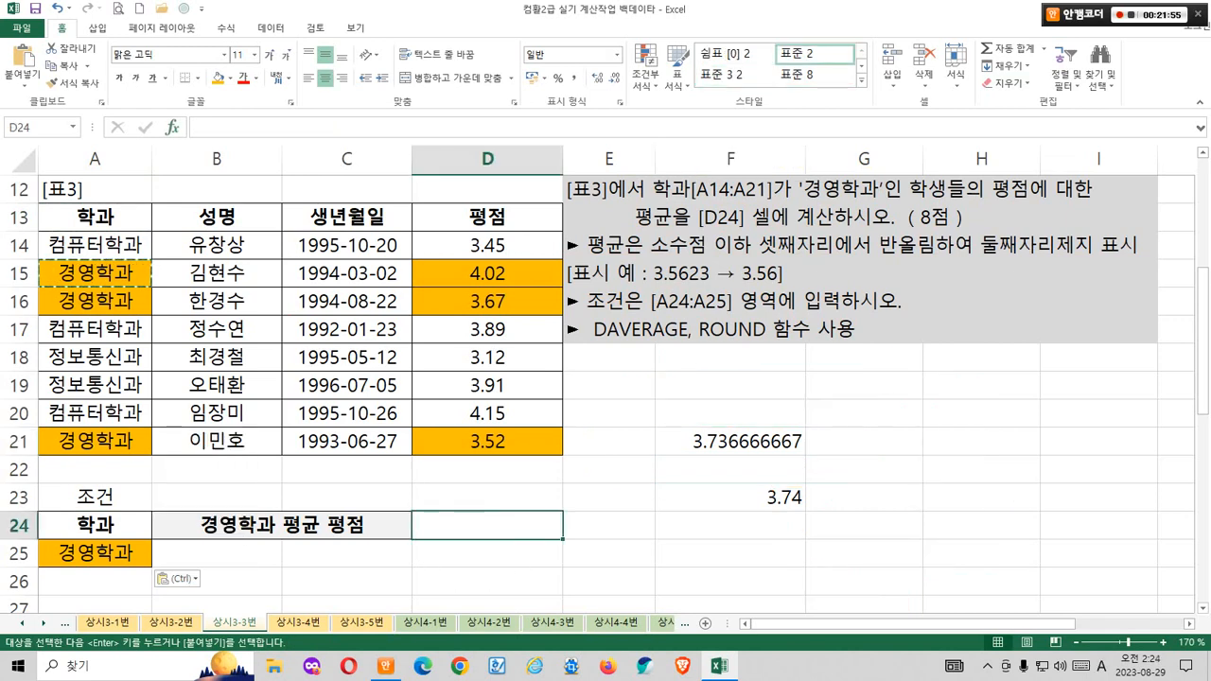
key("shift+F3")
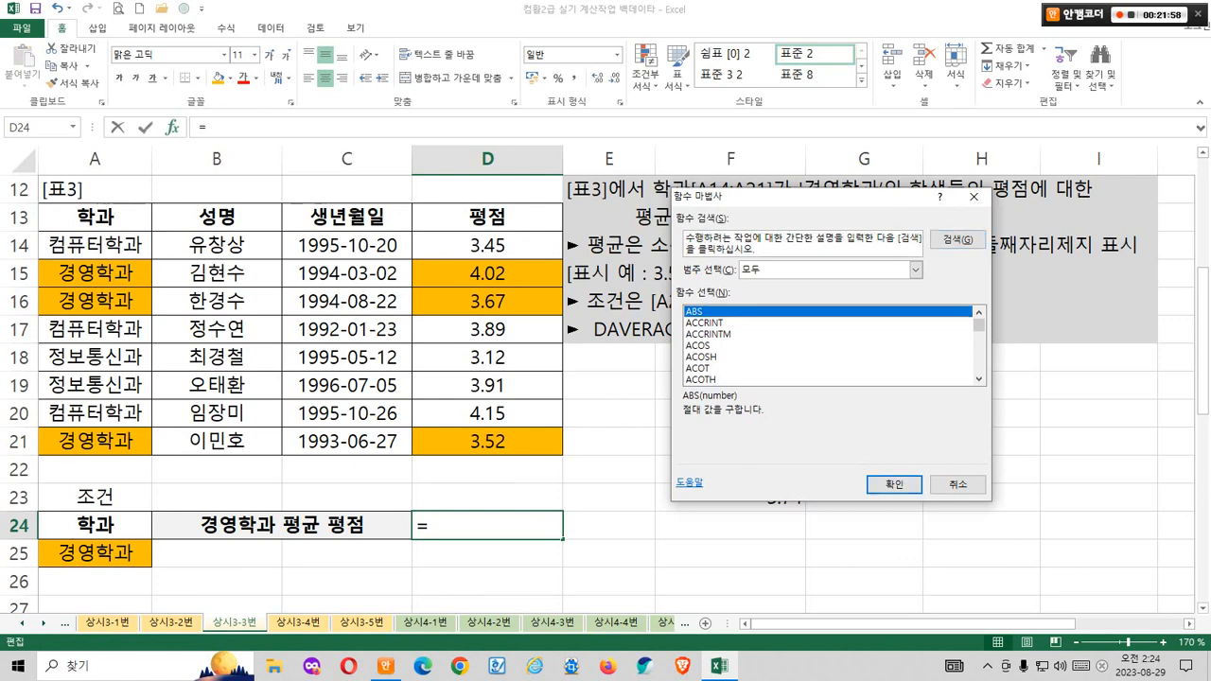
key("r")
scroll(827, 345, "down", 3)
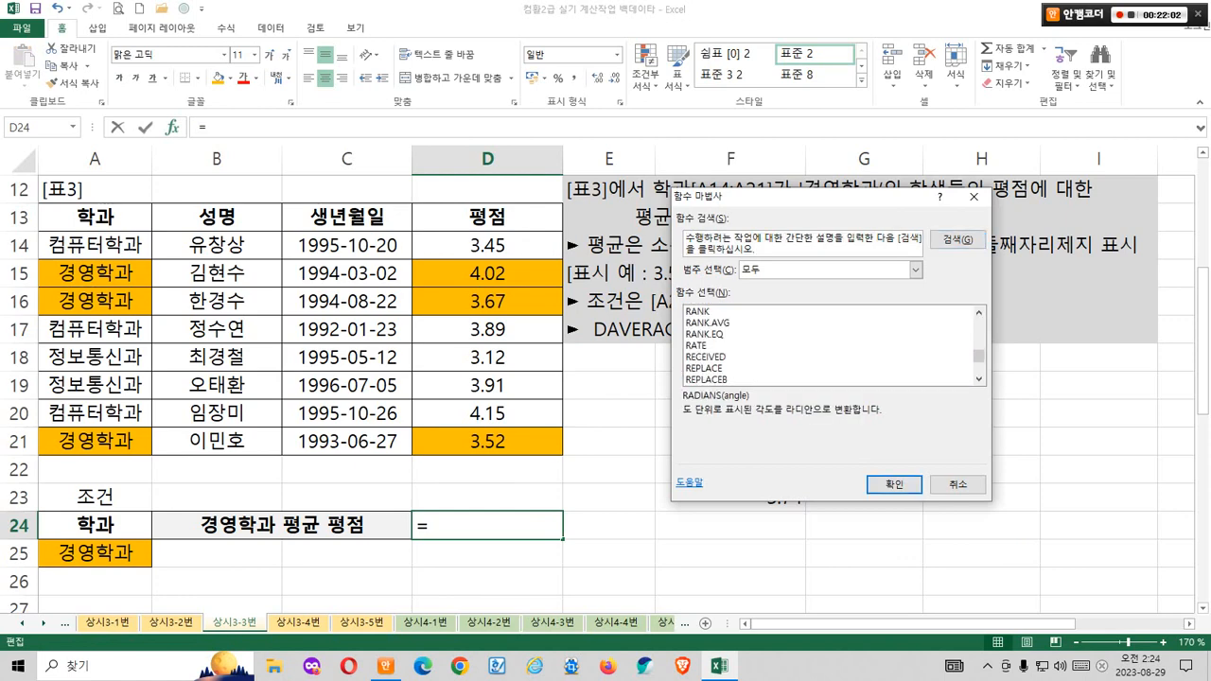
left_click_drag(757, 196, 403, 196)
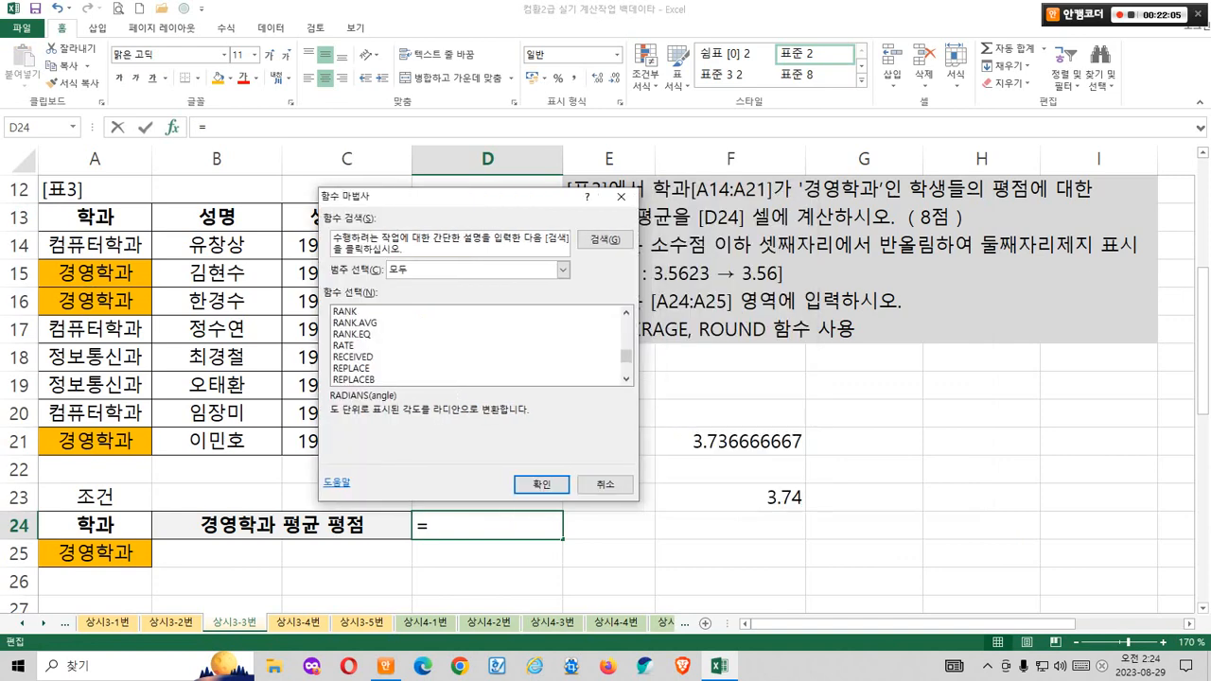
left_click(454, 334)
scroll(454, 334, "down", 3)
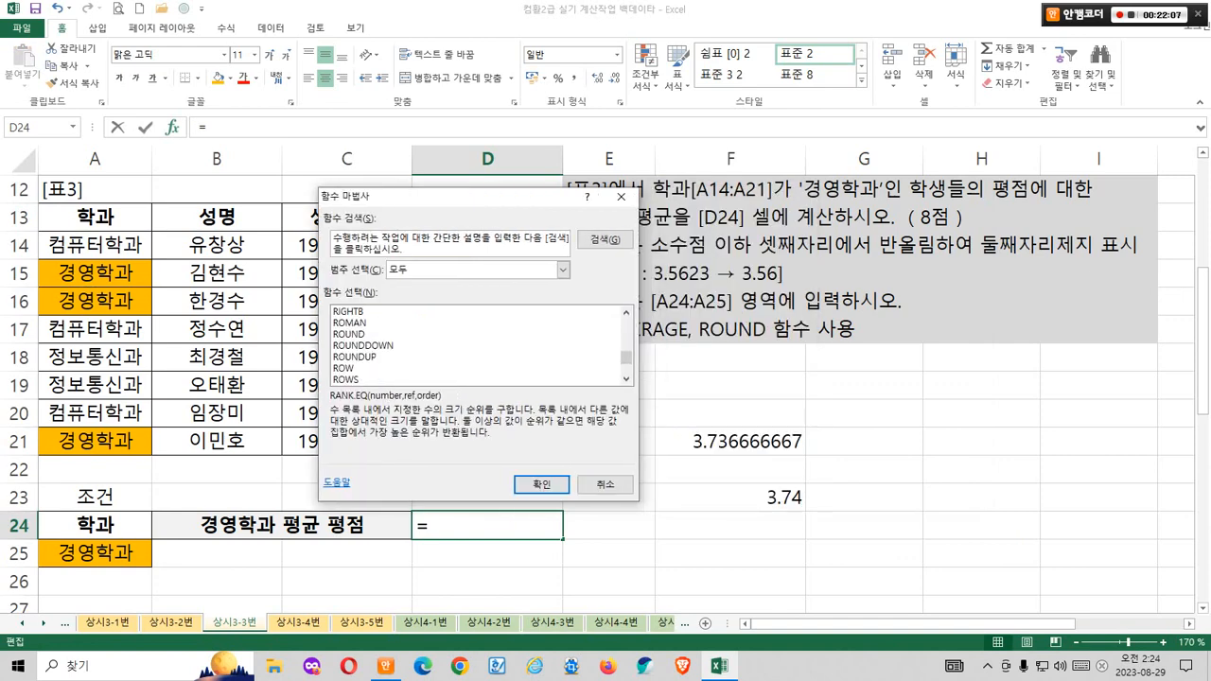
left_click(340, 334)
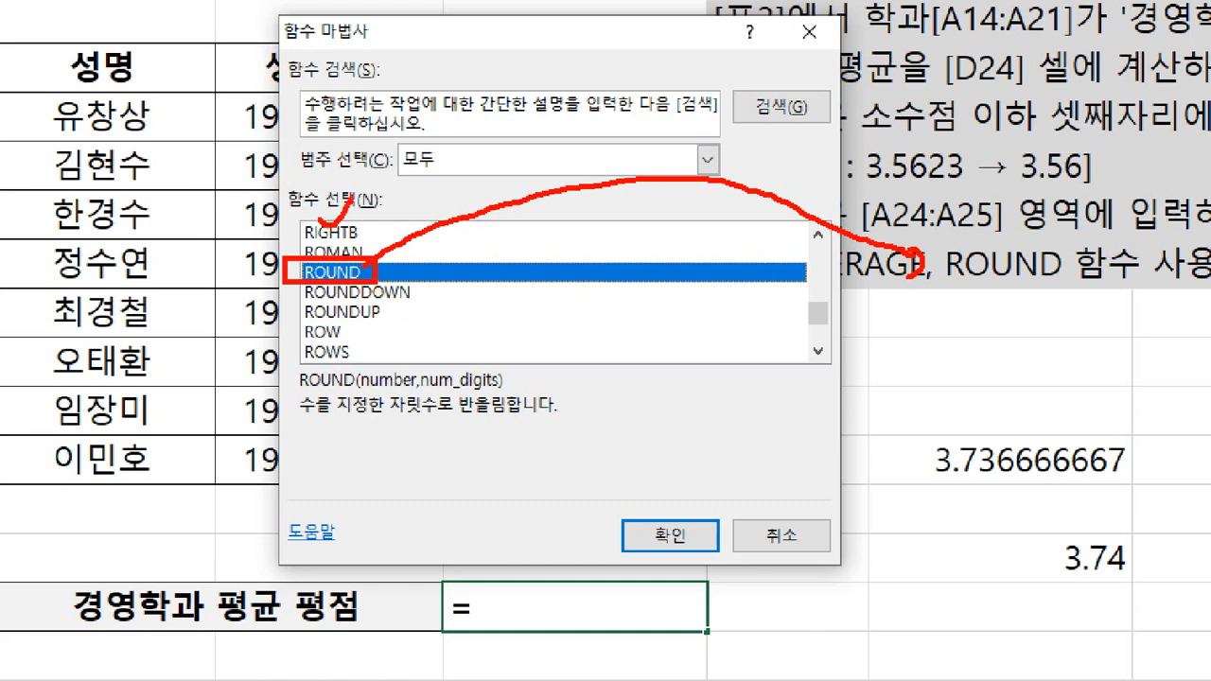
left_click_drag(352, 228, 384, 214)
mouse_move(282, 271)
left_mouse_down()
mouse_move(270, 399)
mouse_move(320, 427)
mouse_move(317, 383)
mouse_move(346, 416)
mouse_move(452, 416)
mouse_move(462, 435)
mouse_move(522, 416)
left_mouse_up()
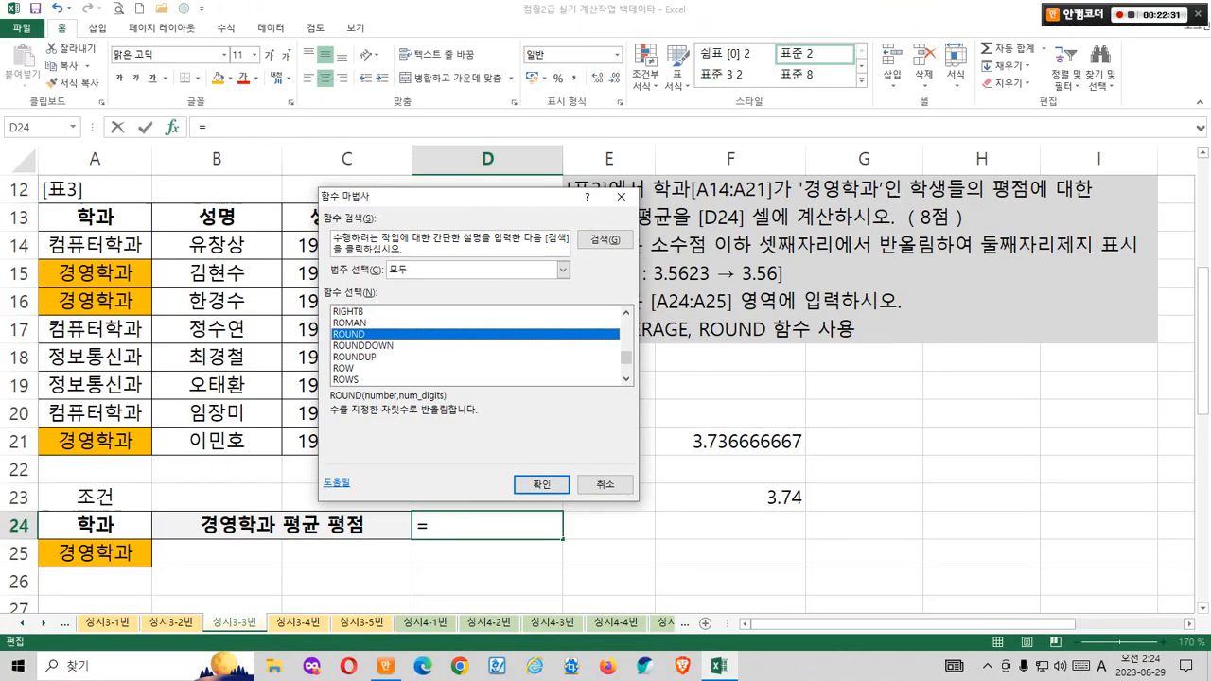
key("Return")
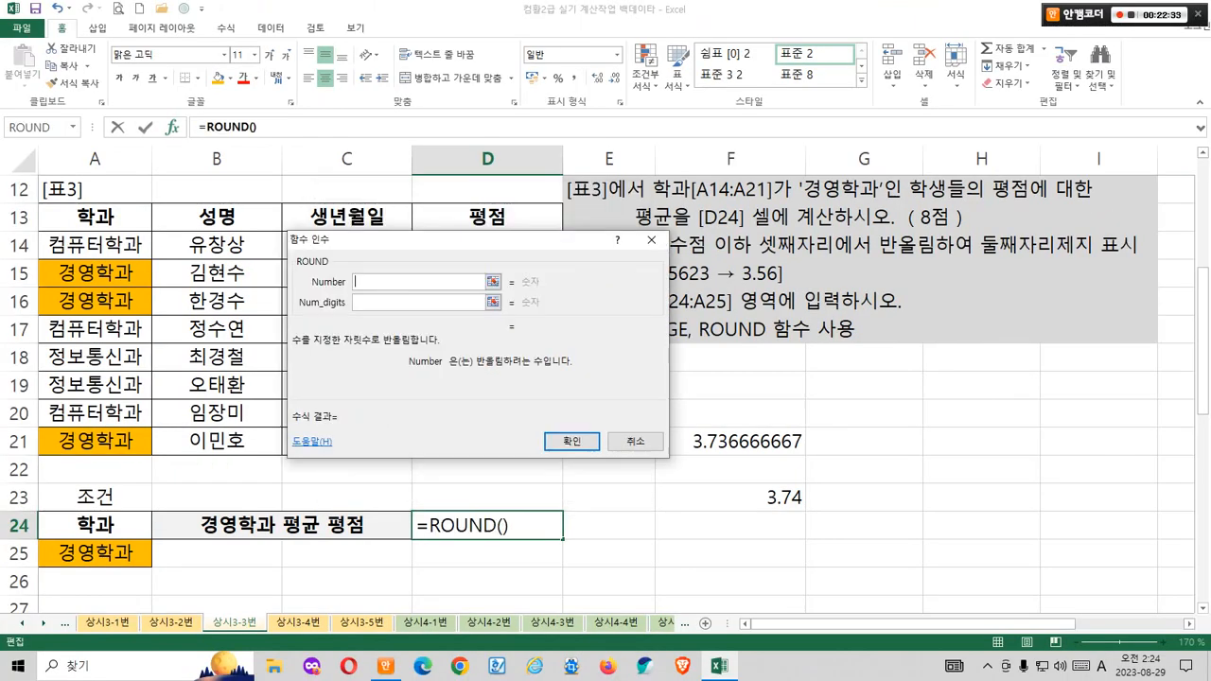
Step: Check ROUND's Number argument and open the complete function list to nest another function inside it
left_click_drag(397, 240, 716, 183)
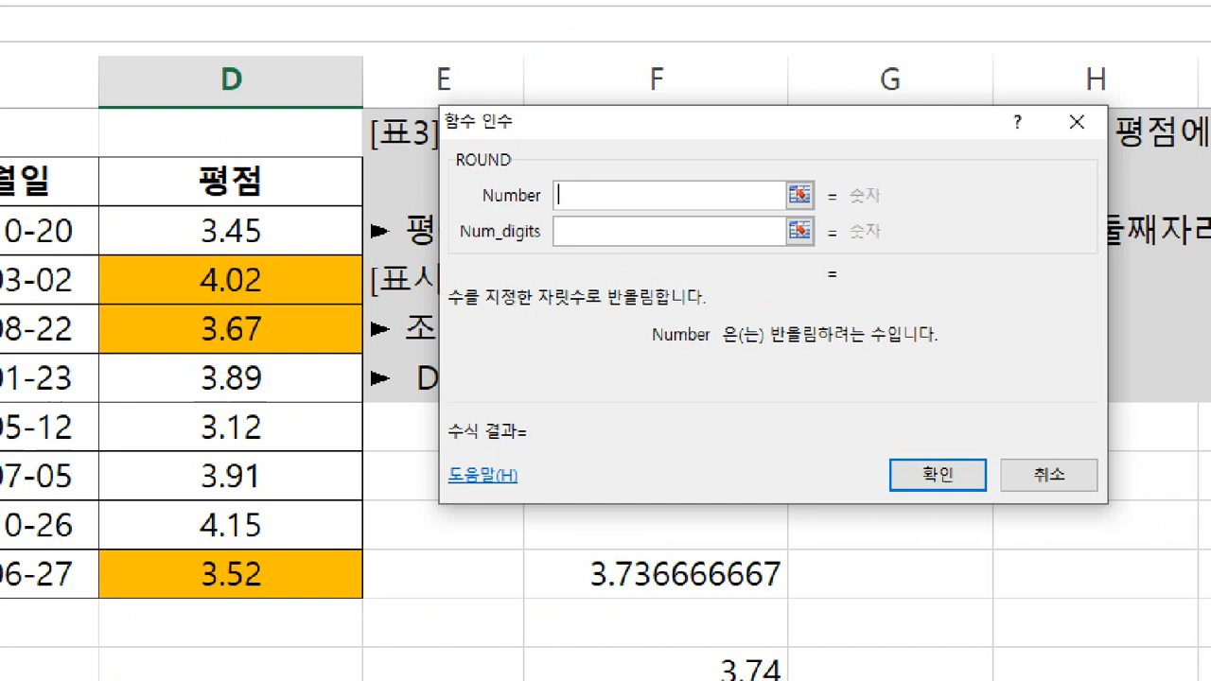
mouse_move(513, 202)
left_mouse_down()
mouse_move(582, 197)
mouse_move(545, 330)
left_mouse_up()
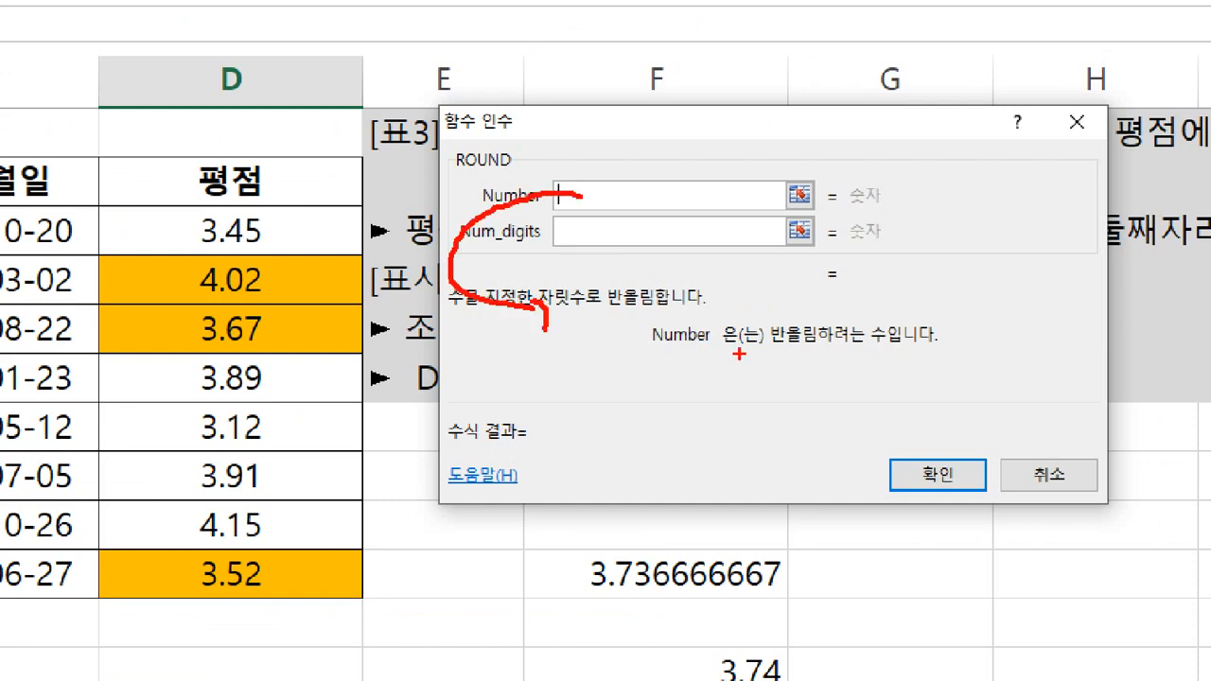
left_click_drag(738, 356, 925, 354)
mouse_move(732, 613)
left_mouse_down()
mouse_move(567, 594)
mouse_move(660, 524)
mouse_move(771, 582)
left_mouse_up()
mouse_move(647, 219)
left_mouse_down()
mouse_move(688, 520)
mouse_move(784, 466)
left_mouse_up()
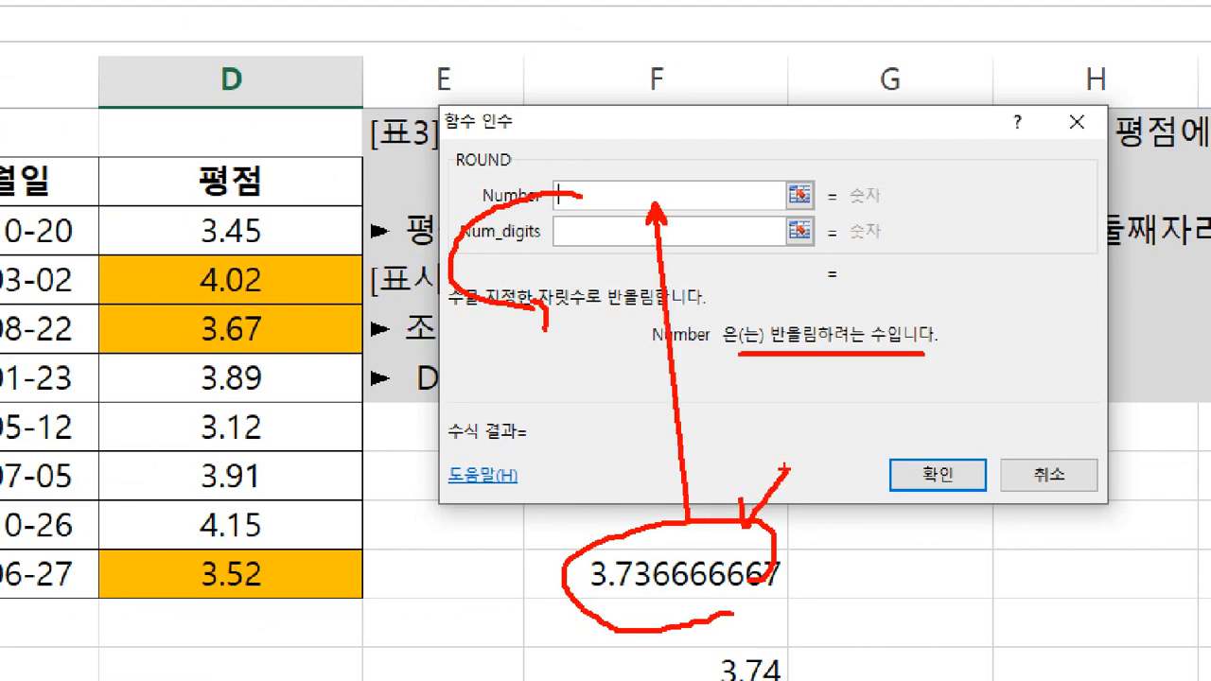
key("Escape")
left_click(72, 127)
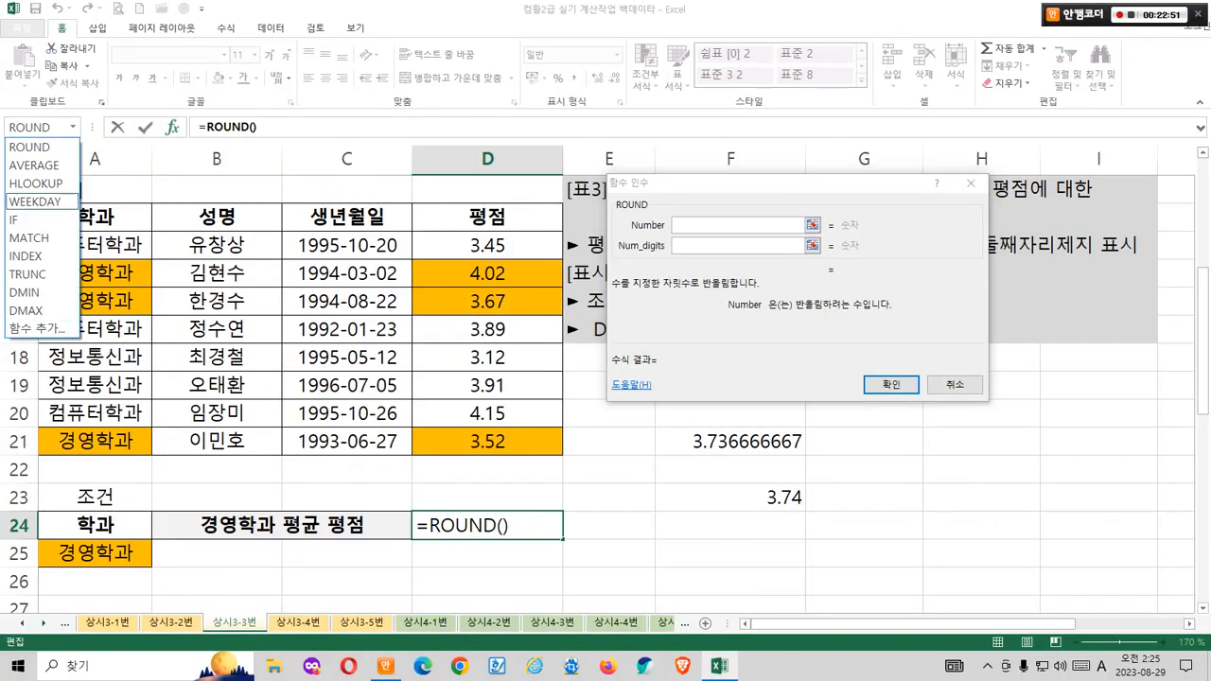
left_click(36, 328)
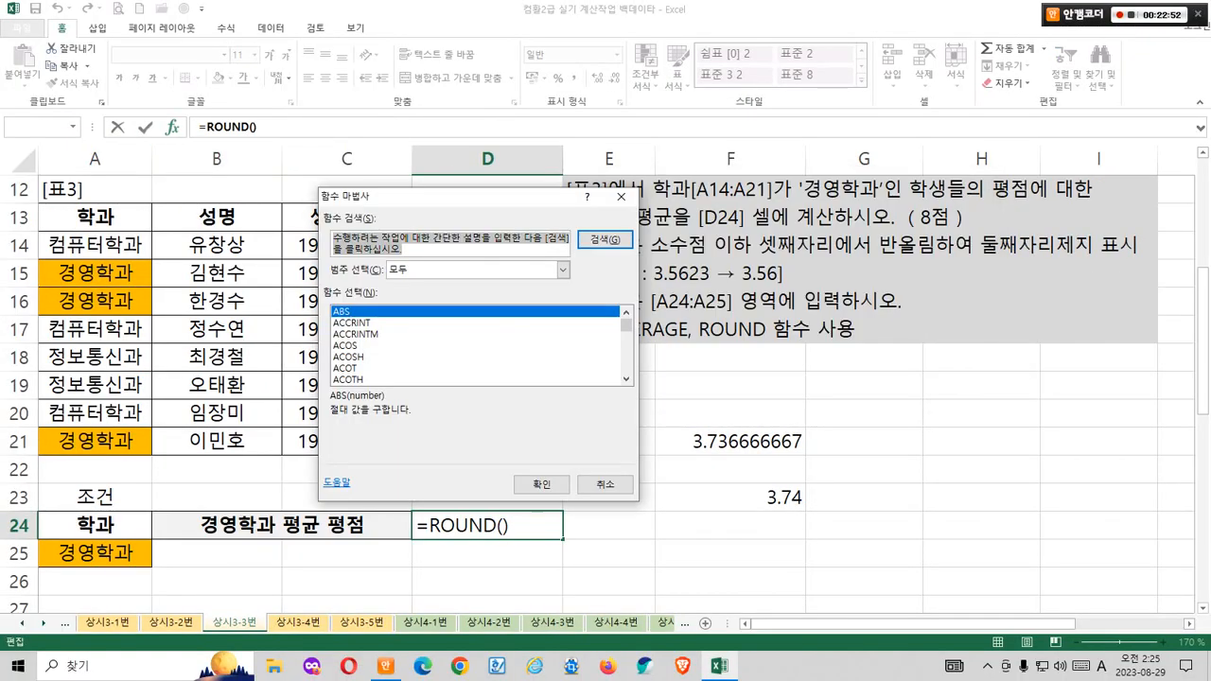
Step: Find and select the DAVERAGE function for use inside the ROUND formula in D24
left_click(426, 346)
key("d")
scroll(426, 346, "down", 1)
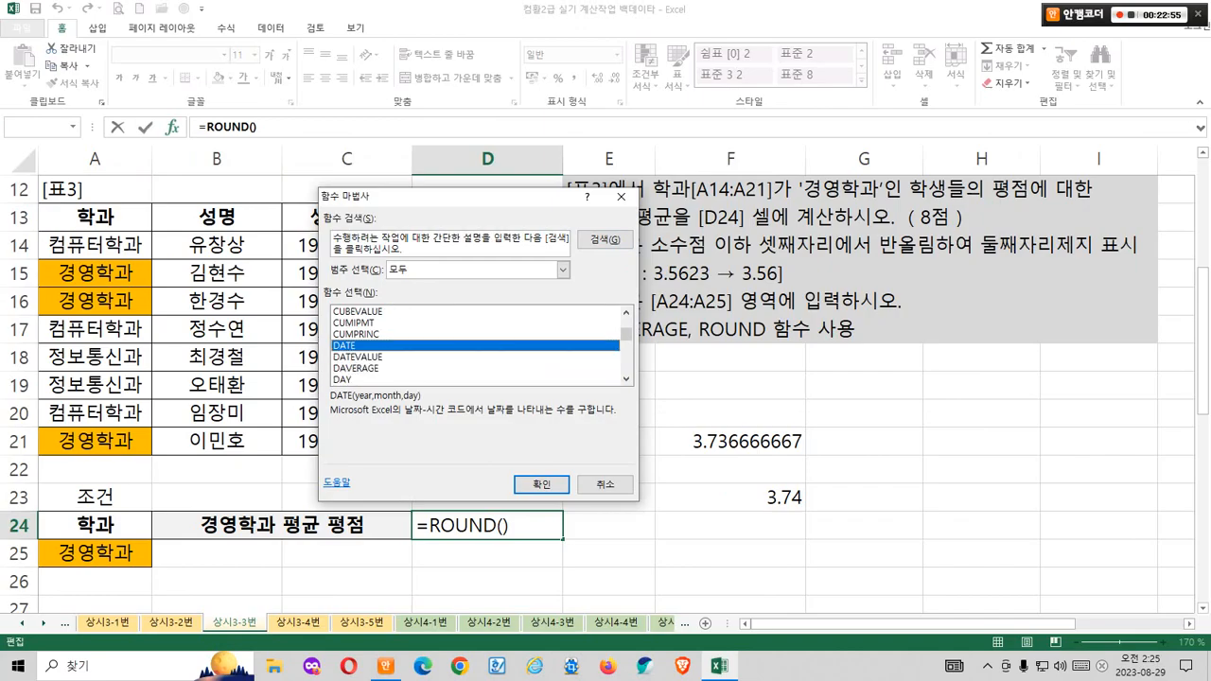
left_click(356, 368)
key("ctrl+1")
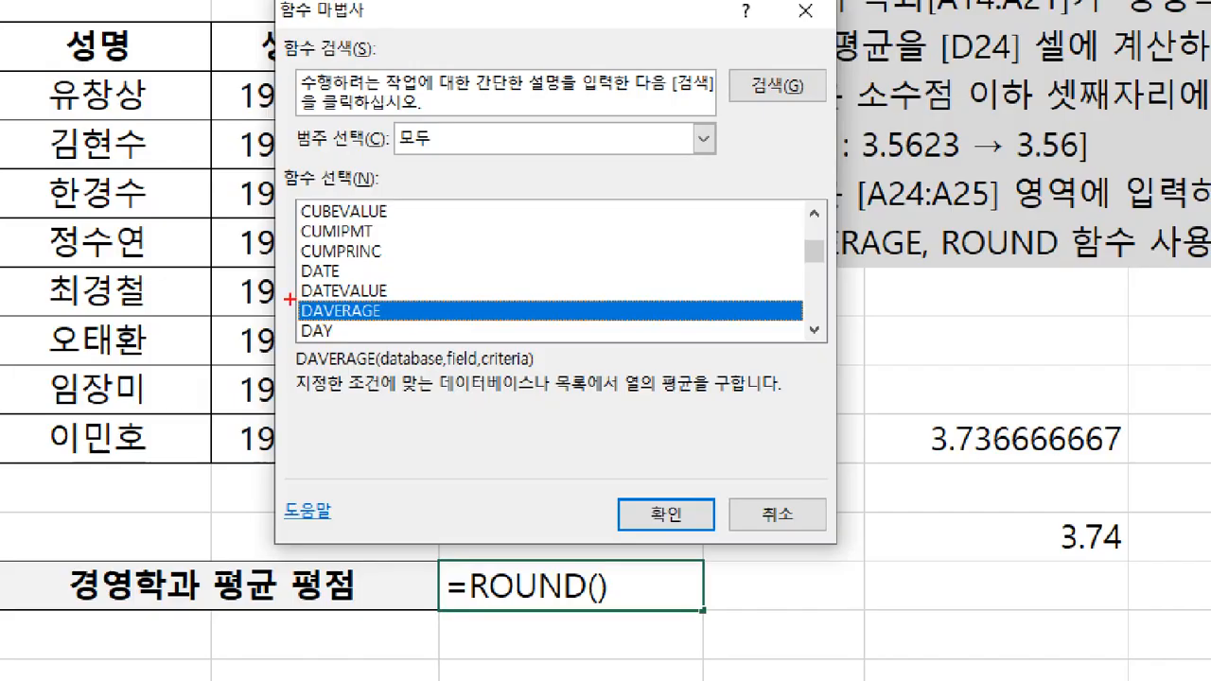
left_click_drag(285, 293, 407, 322)
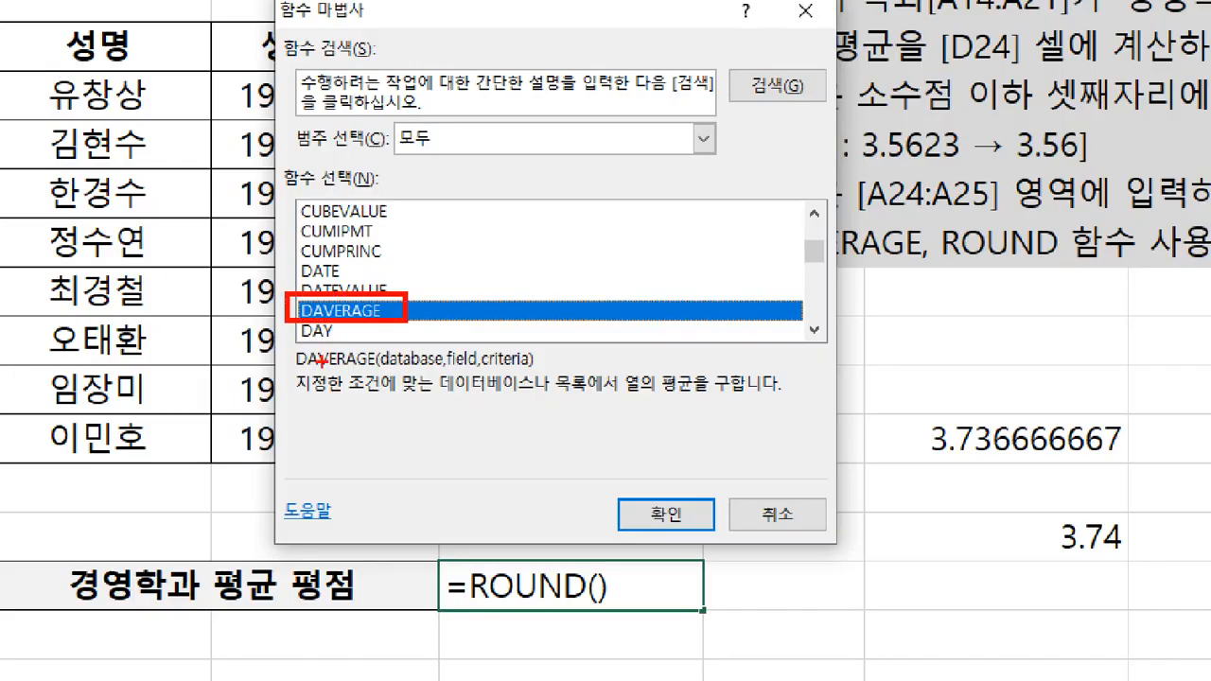
left_click_drag(299, 358, 374, 398)
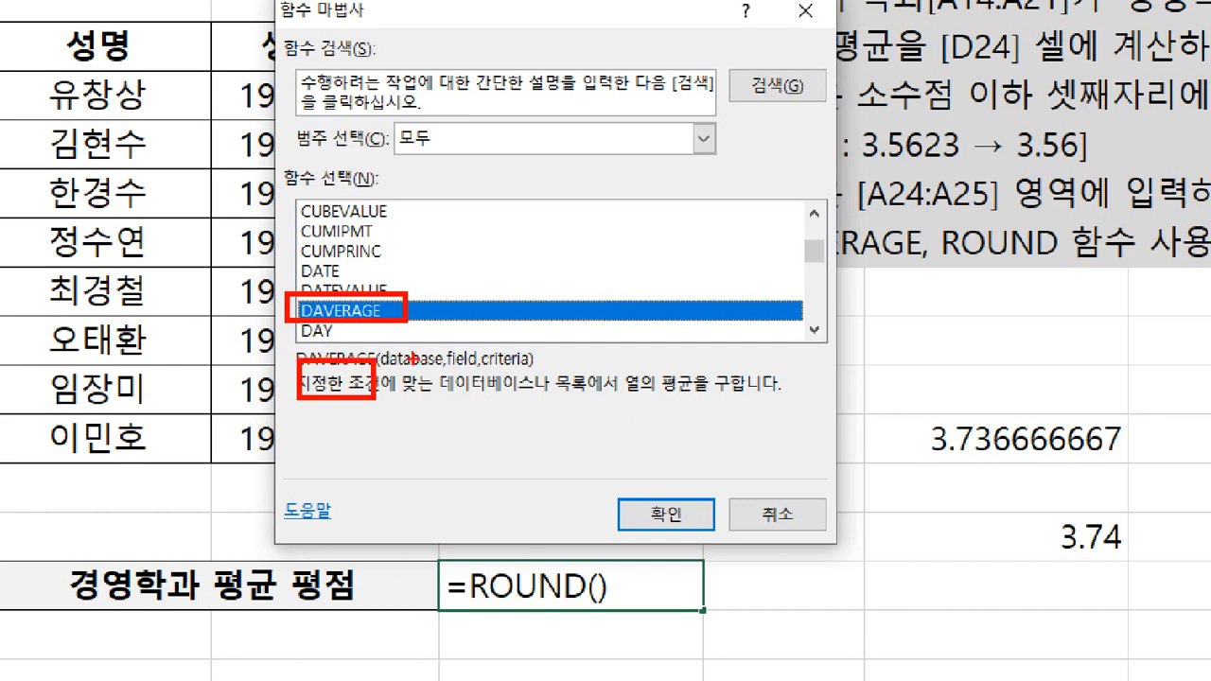
left_click_drag(414, 358, 527, 408)
left_click_drag(477, 340, 511, 304)
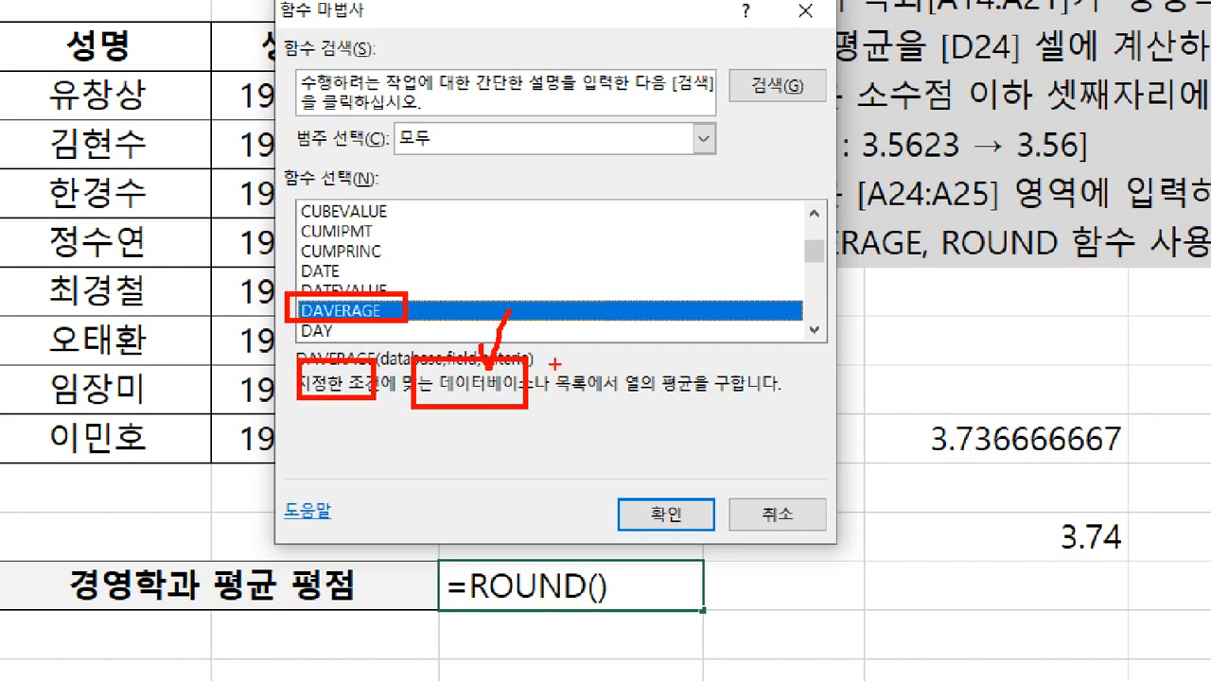
mouse_move(563, 398)
left_mouse_down()
mouse_move(662, 405)
mouse_move(648, 383)
mouse_move(711, 378)
mouse_move(711, 389)
left_mouse_up()
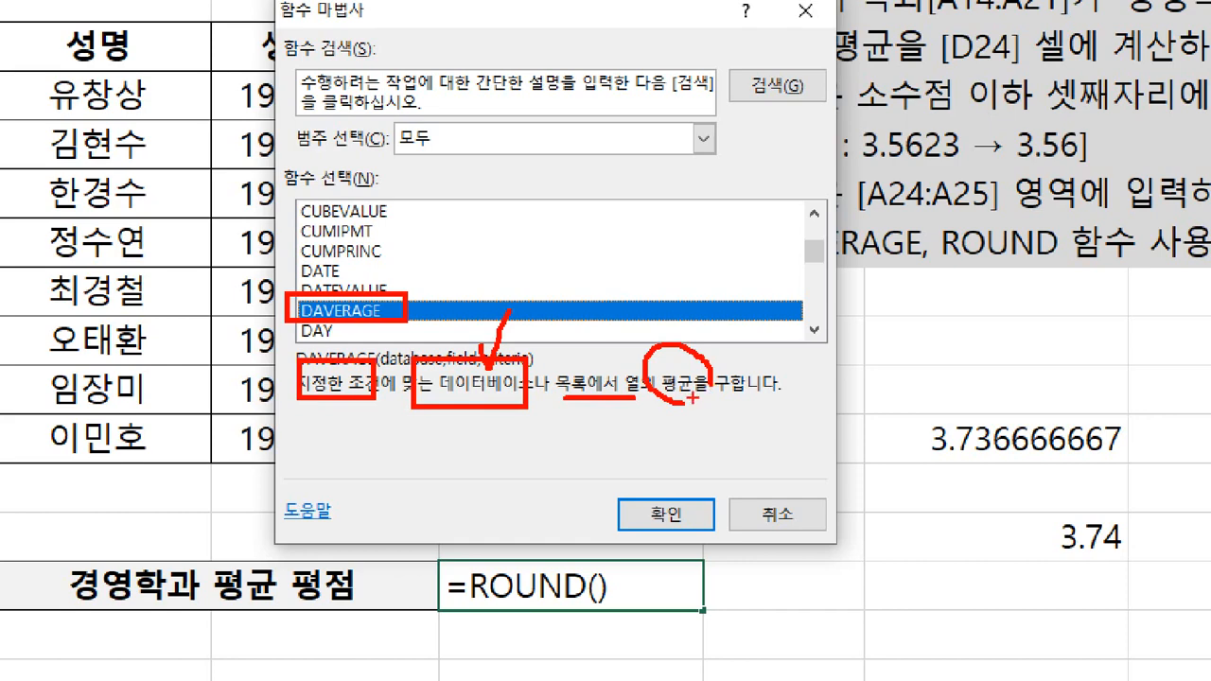
mouse_move(317, 426)
left_mouse_down()
mouse_move(317, 405)
mouse_move(310, 454)
left_mouse_up()
left_click_drag(478, 408, 459, 466)
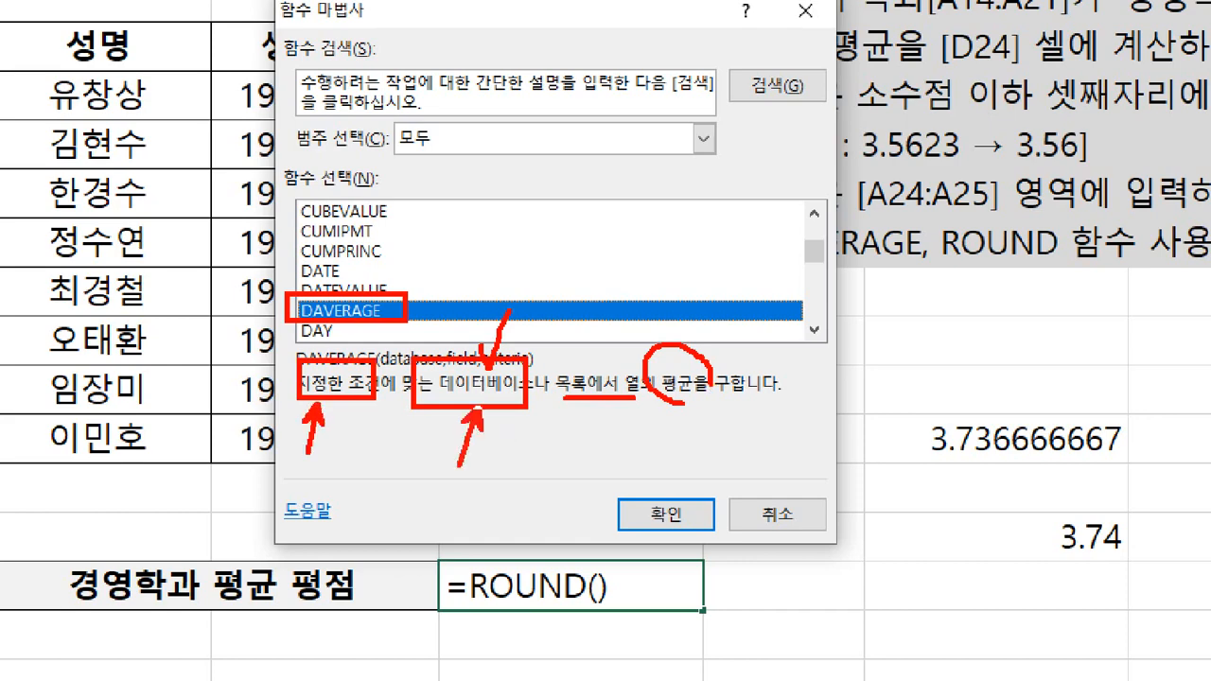
left_click_drag(667, 433, 666, 401)
left_click_drag(667, 416, 667, 448)
mouse_move(462, 355)
left_mouse_down()
mouse_move(468, 308)
mouse_move(421, 241)
mouse_move(336, 353)
left_mouse_up()
left_click_drag(354, 345, 336, 353)
mouse_move(341, 401)
left_mouse_down()
mouse_move(401, 579)
mouse_move(670, 392)
mouse_move(696, 413)
left_mouse_up()
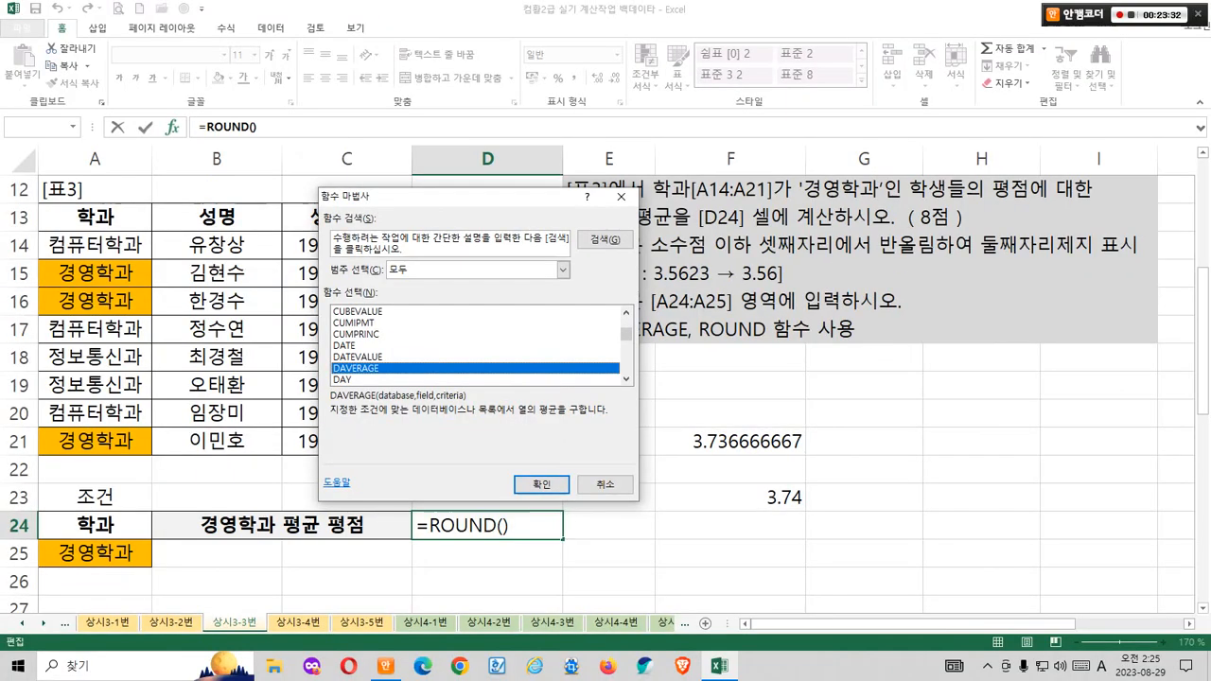
Step: Insert the selected DAVERAGE function into the ROUND formula and open its arguments
key("Return")
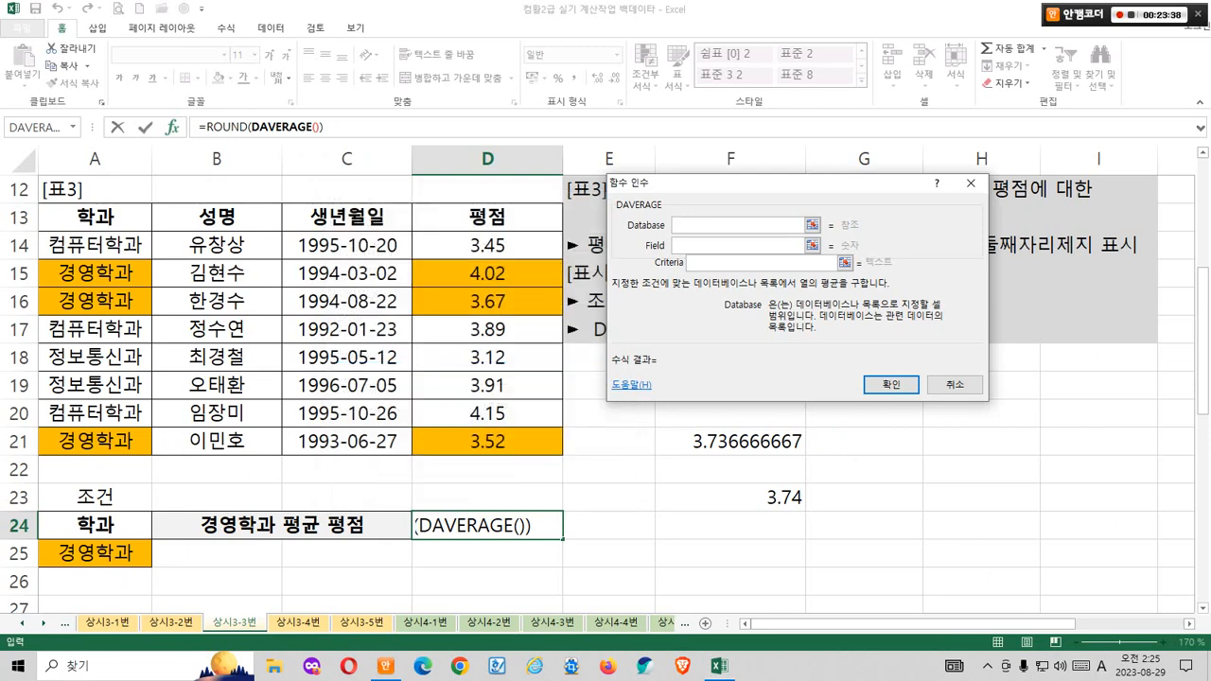
key("ctrl+1")
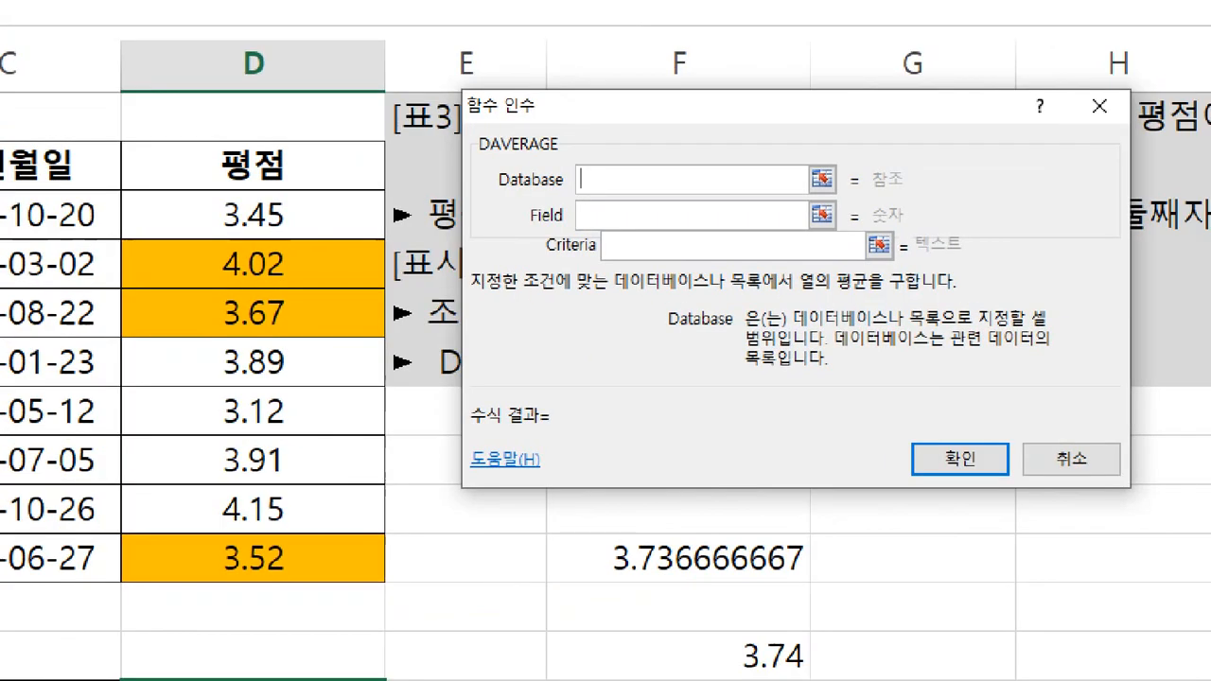
mouse_move(603, 185)
left_mouse_down()
mouse_move(555, 283)
mouse_move(594, 308)
left_mouse_up()
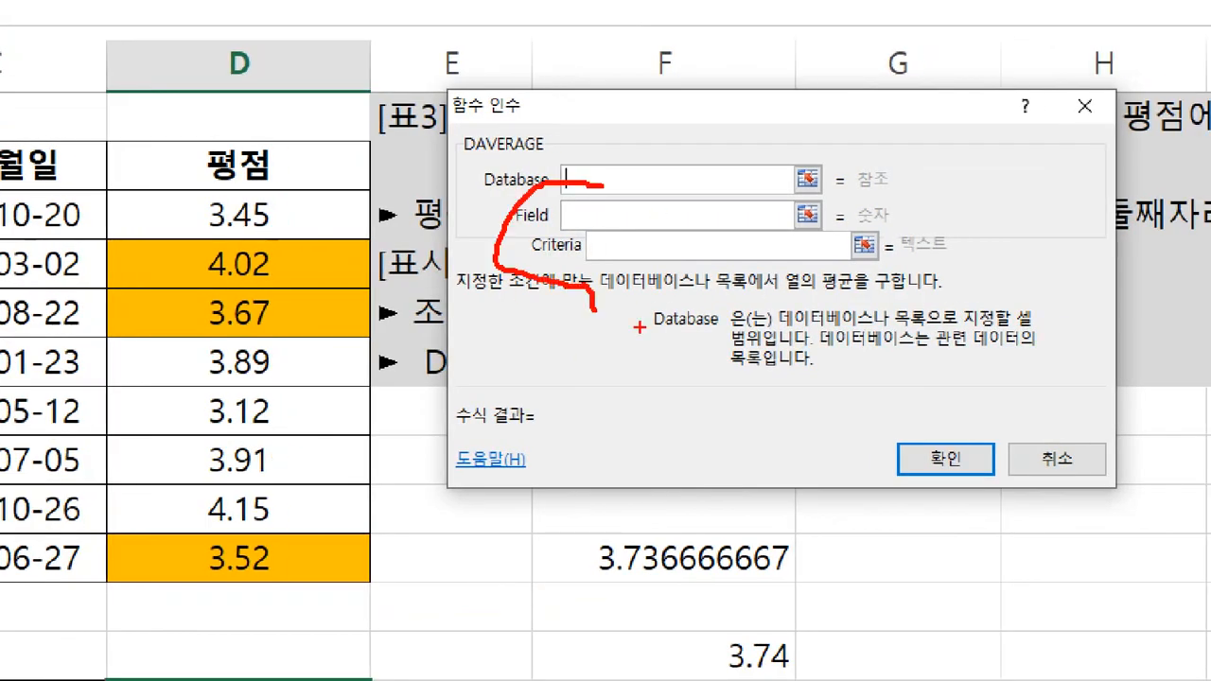
left_click_drag(779, 329, 861, 328)
mouse_move(772, 301)
left_mouse_down()
mouse_move(863, 328)
mouse_move(924, 325)
left_mouse_up()
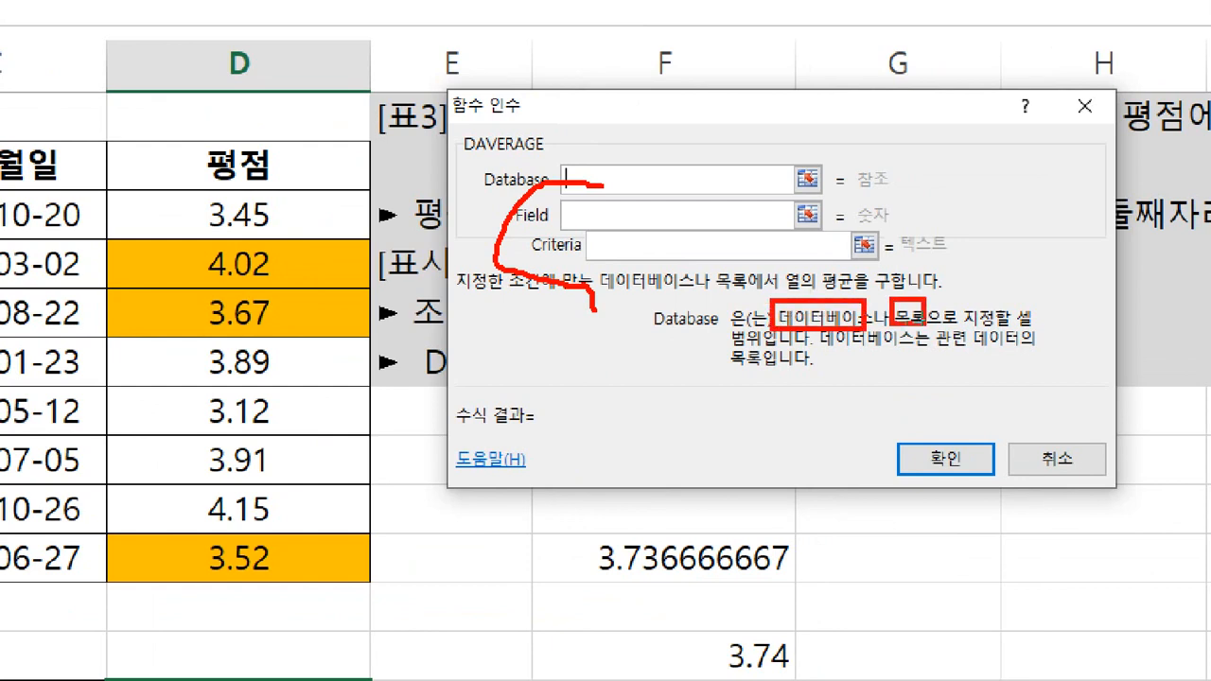
left_click_drag(848, 148, 889, 203)
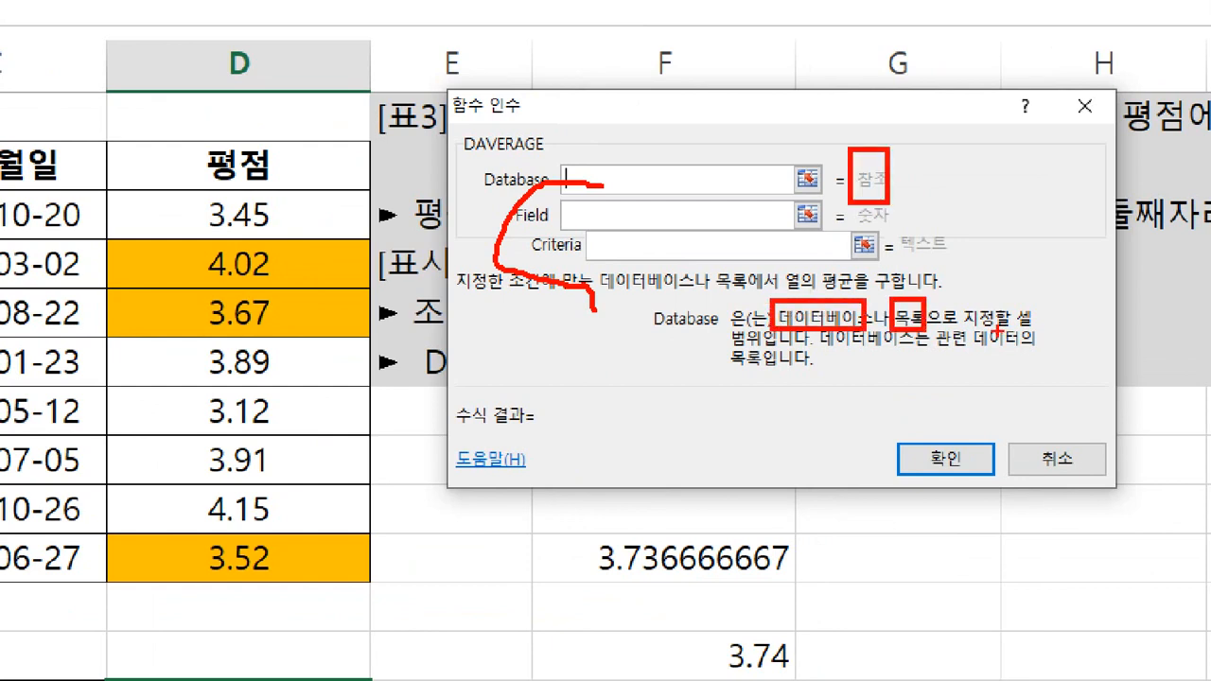
left_click_drag(762, 327, 777, 354)
left_click_drag(743, 280, 742, 321)
left_click_drag(723, 305, 743, 322)
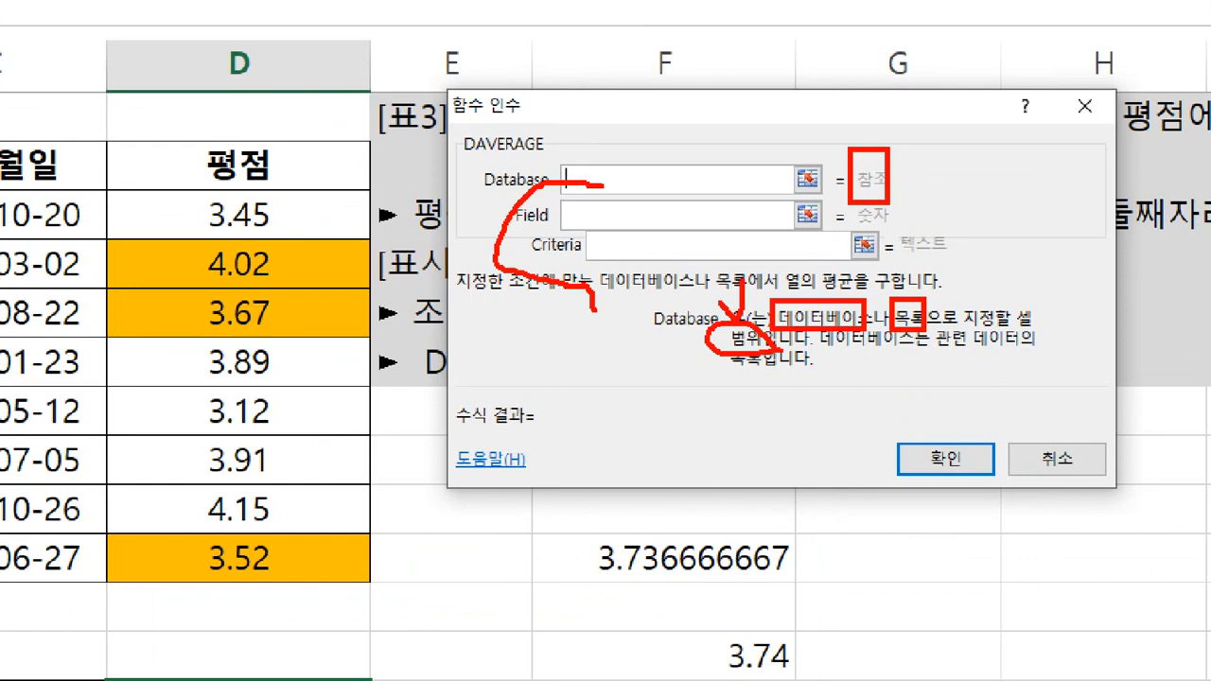
left_click_drag(1017, 338, 1008, 293)
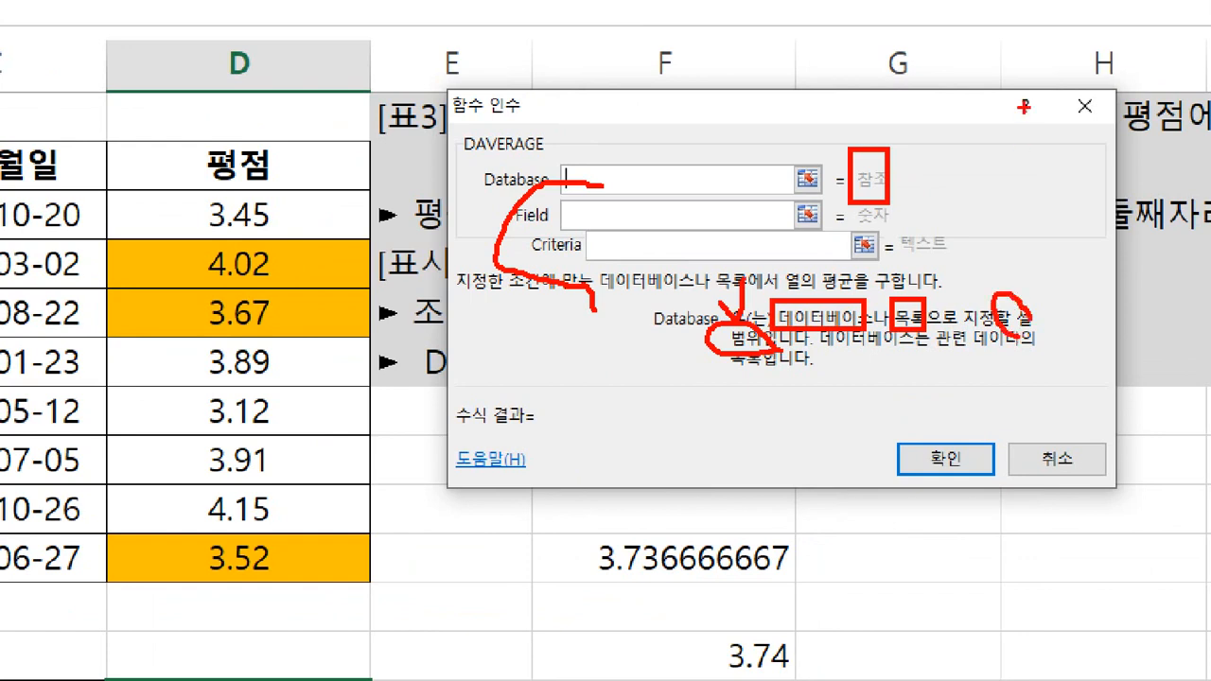
left_click_drag(1023, 64, 1124, 219)
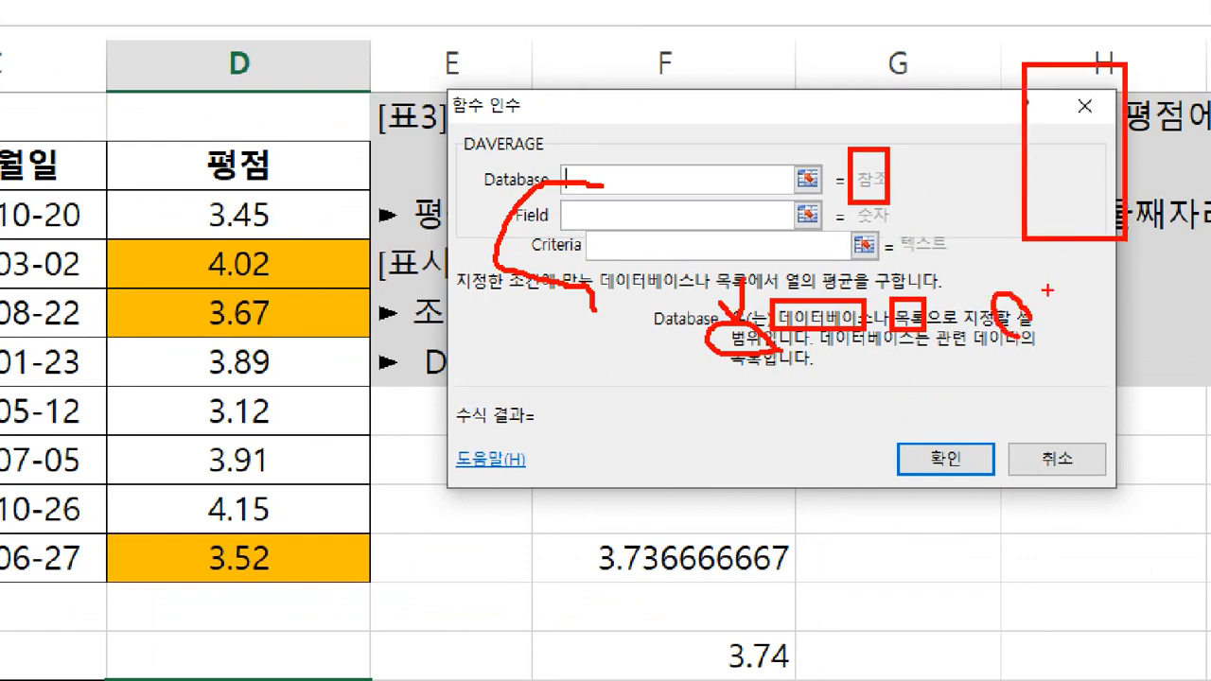
left_click_drag(1043, 244, 1057, 201)
mouse_move(1046, 216)
left_mouse_down()
mouse_move(1063, 214)
mouse_move(991, 320)
left_mouse_up()
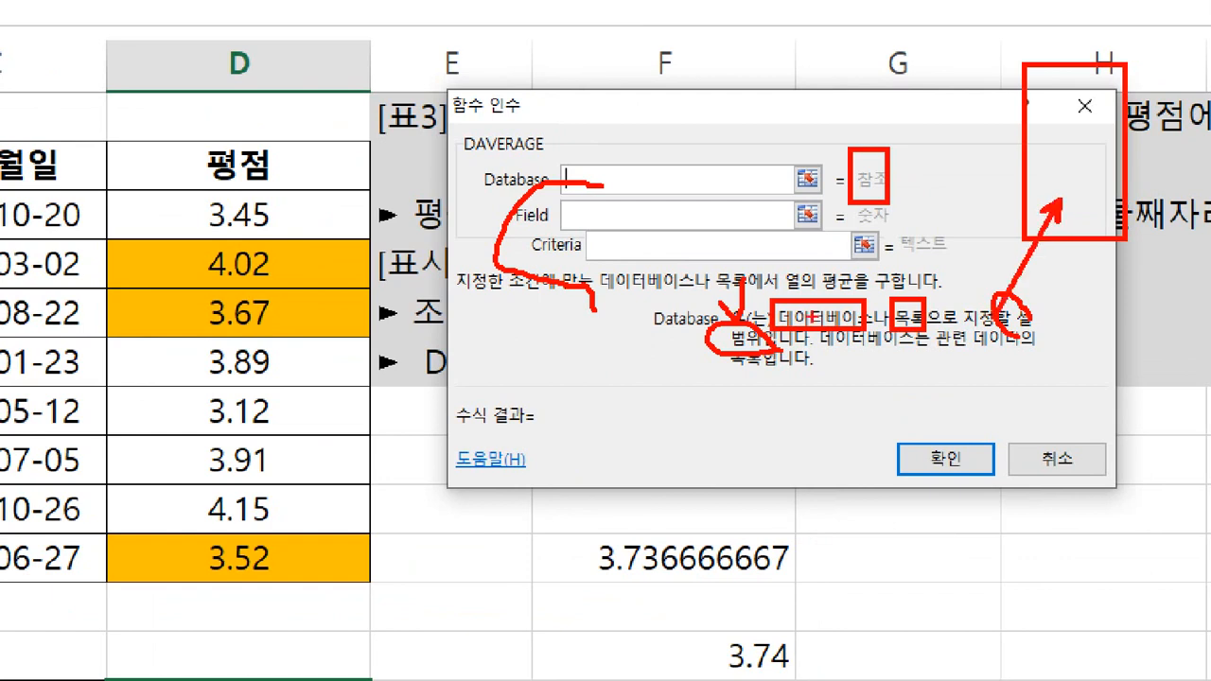
mouse_move(797, 294)
left_mouse_down()
mouse_move(974, 281)
mouse_move(993, 300)
left_mouse_up()
key("Escape")
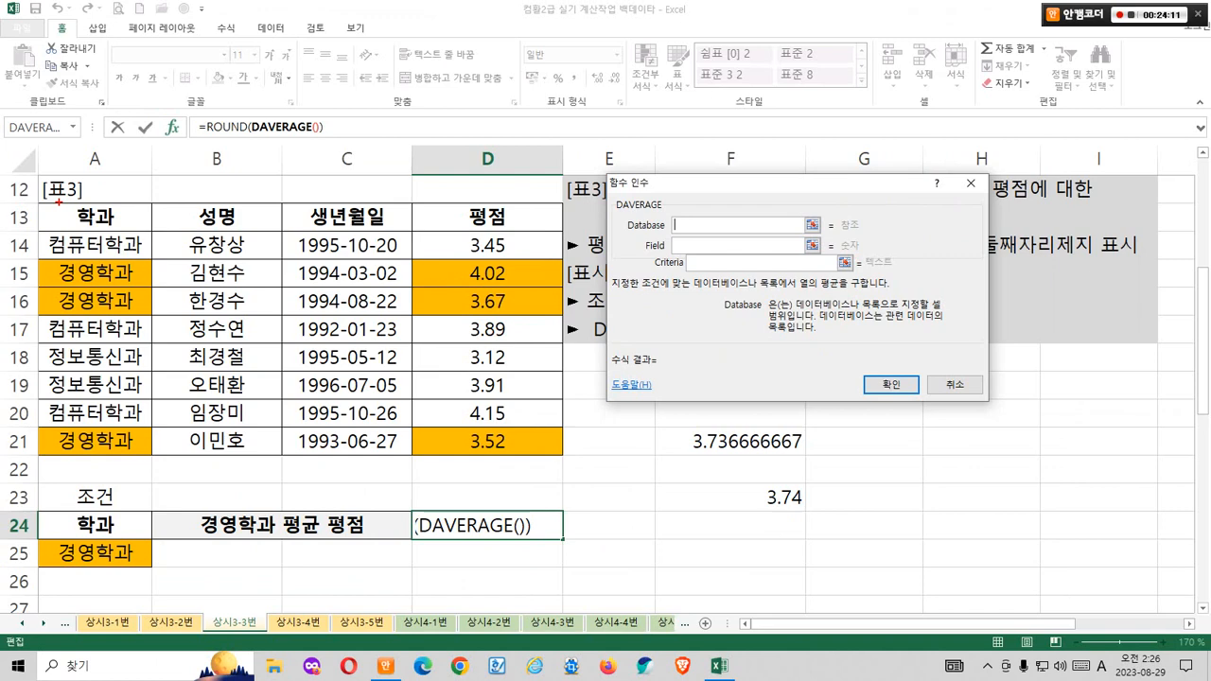
left_click_drag(59, 201, 564, 455)
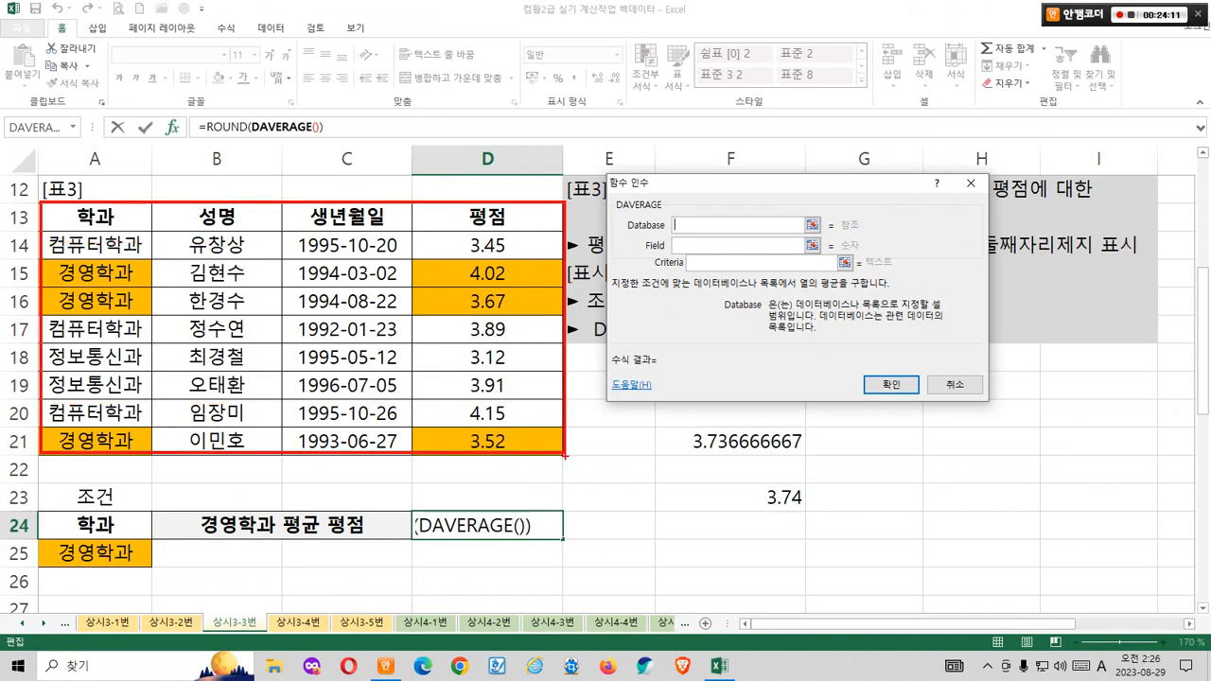
key("Escape")
Step: Set the DAVERAGE Database argument to the student table A13:D21, including its header row
left_click_drag(95, 218, 487, 441)
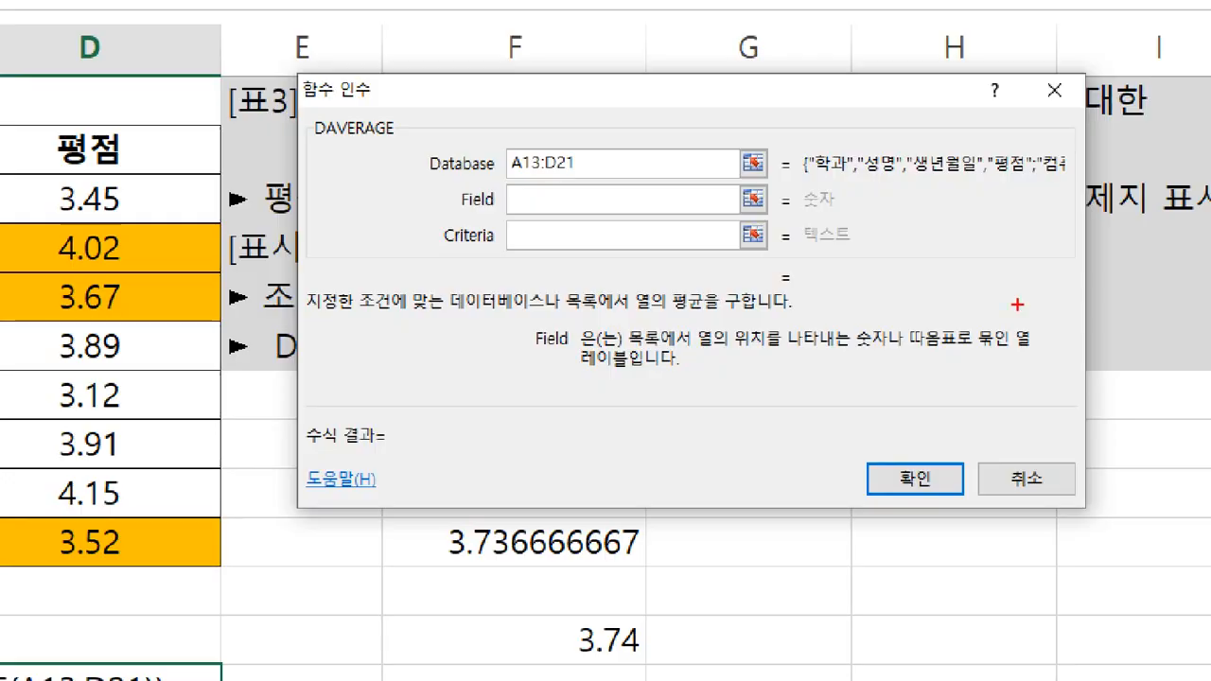
left_click_drag(710, 277, 734, 246)
left_click_drag(481, 254, 563, 326)
left_click_drag(621, 357, 821, 350)
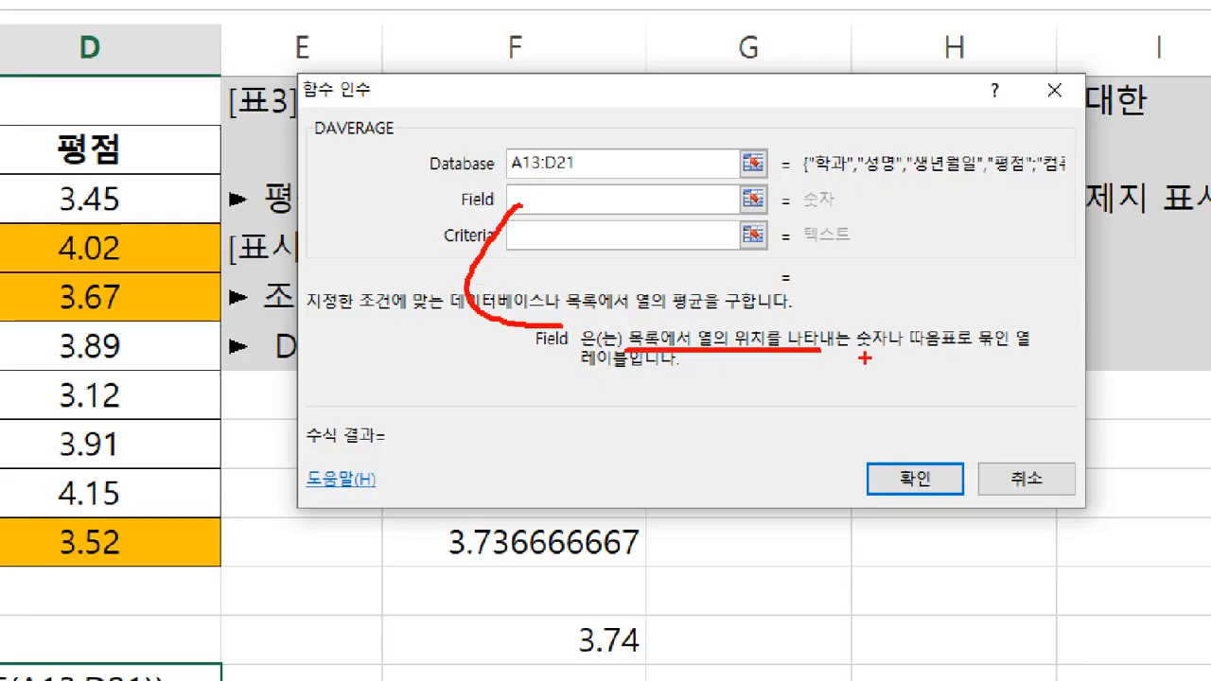
mouse_move(875, 312)
left_mouse_down()
mouse_move(885, 354)
mouse_move(936, 357)
left_mouse_up()
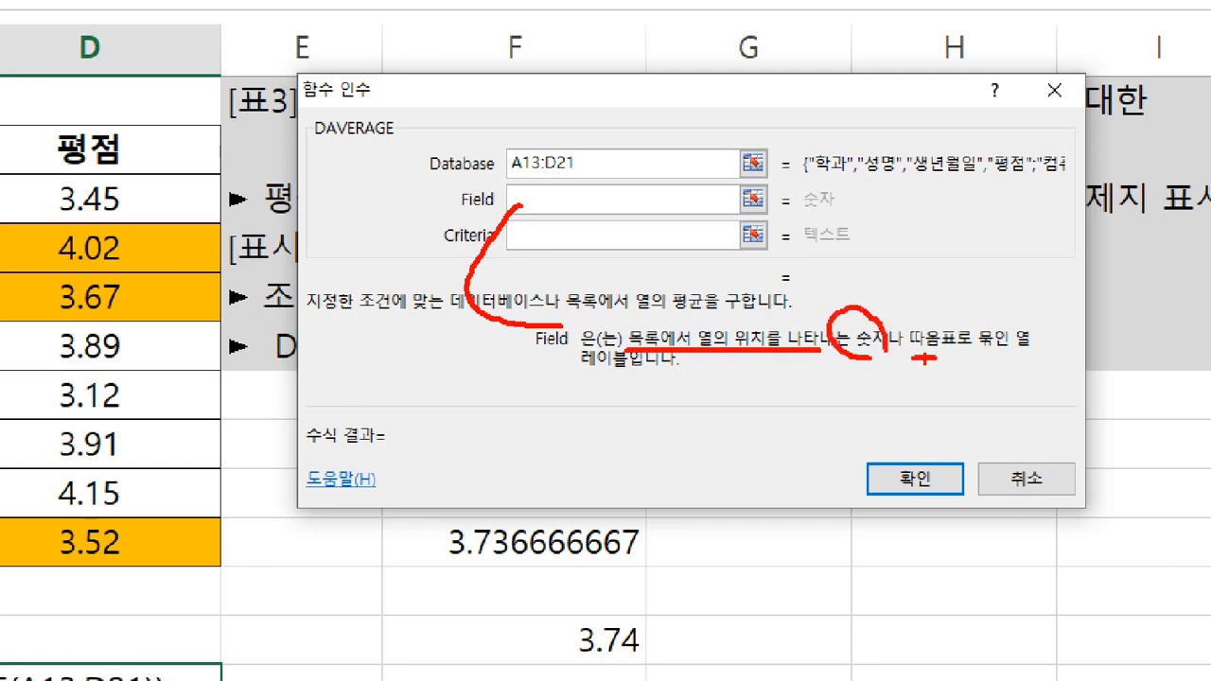
left_click_drag(652, 397, 619, 395)
left_click_drag(611, 187, 641, 166)
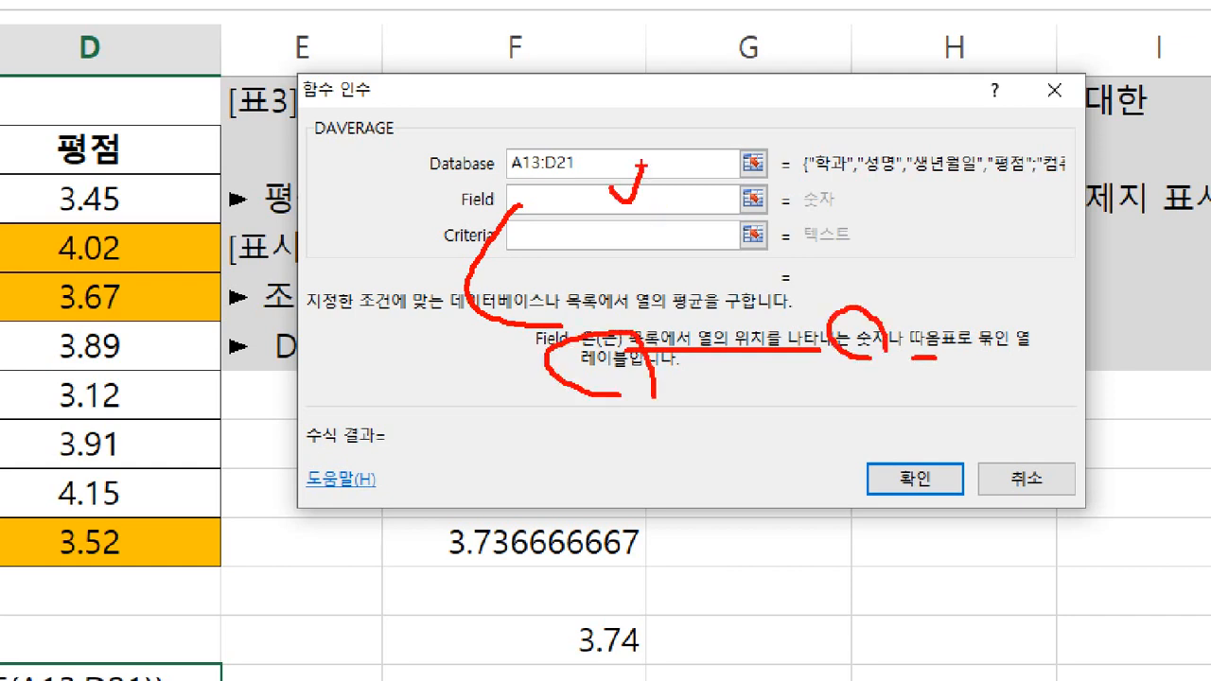
mouse_move(831, 223)
left_mouse_down()
mouse_move(794, 176)
mouse_move(857, 201)
left_mouse_up()
key("Escape")
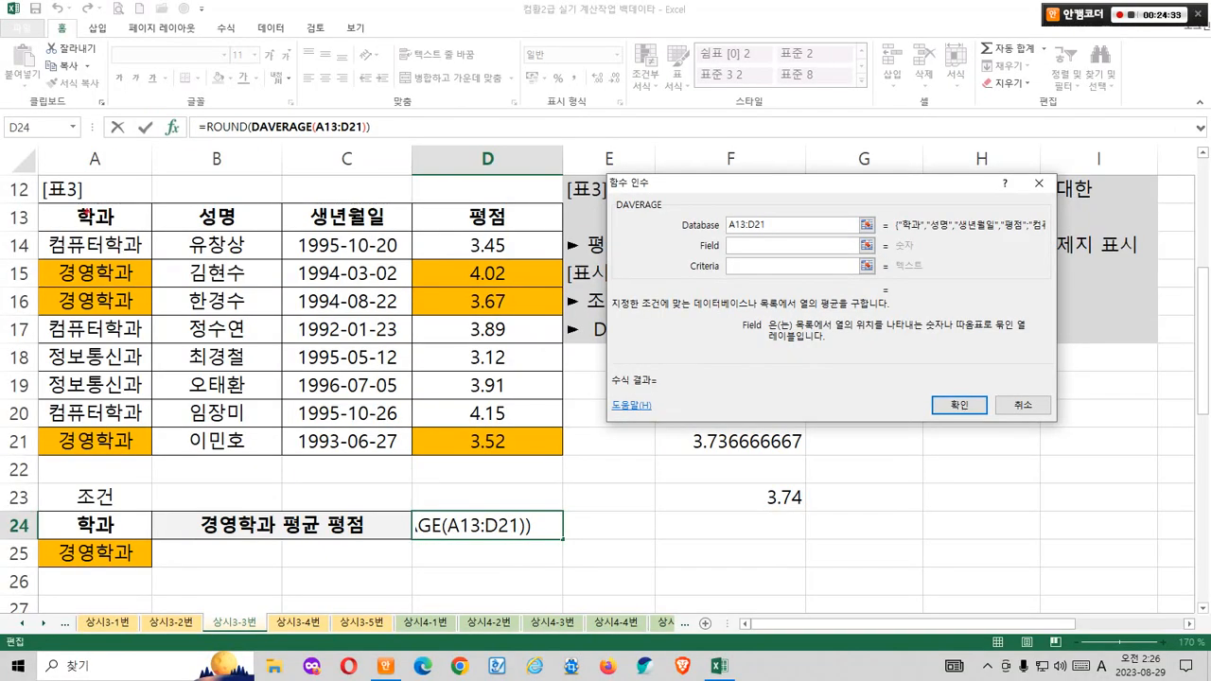
mouse_move(65, 204)
left_mouse_down()
mouse_move(126, 229)
mouse_move(381, 229)
left_mouse_up()
left_click_drag(429, 206, 526, 225)
left_click_drag(108, 263, 72, 331)
mouse_move(209, 276)
left_mouse_down()
mouse_move(273, 292)
mouse_move(335, 278)
mouse_move(326, 304)
left_mouse_up()
left_click_drag(442, 252, 486, 276)
left_click_drag(481, 267, 477, 312)
left_click_drag(380, 186, 293, 350)
left_click_drag(289, 208, 352, 279)
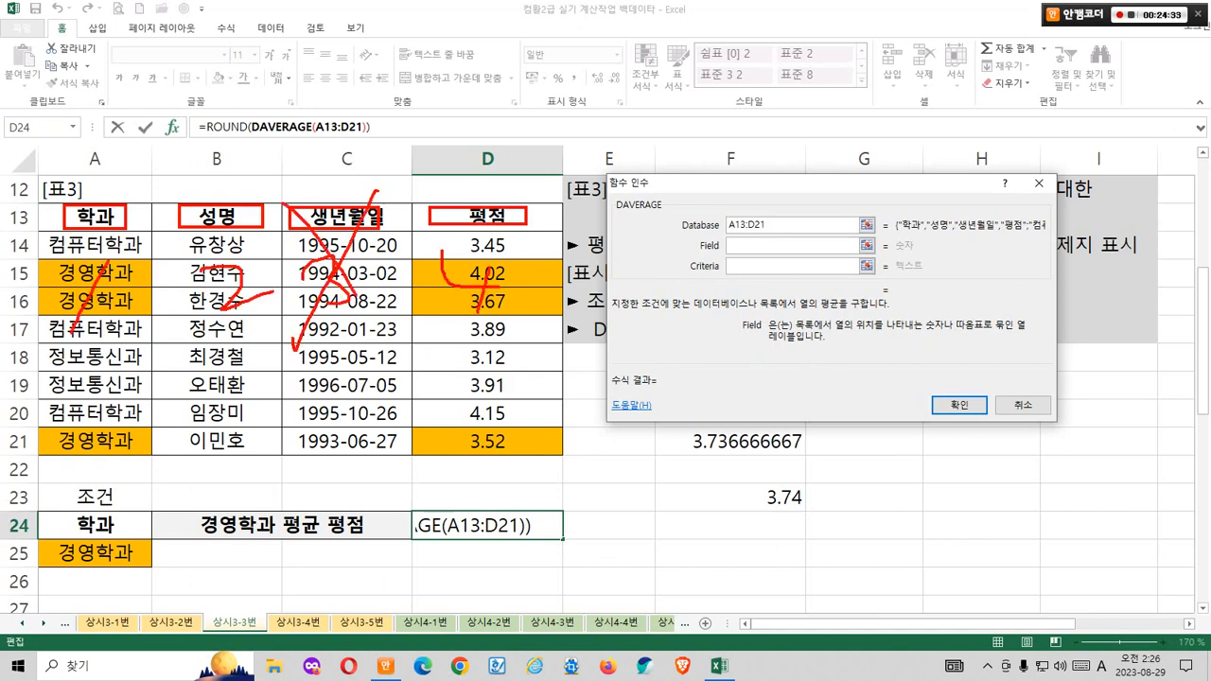
left_click_drag(182, 208, 291, 342)
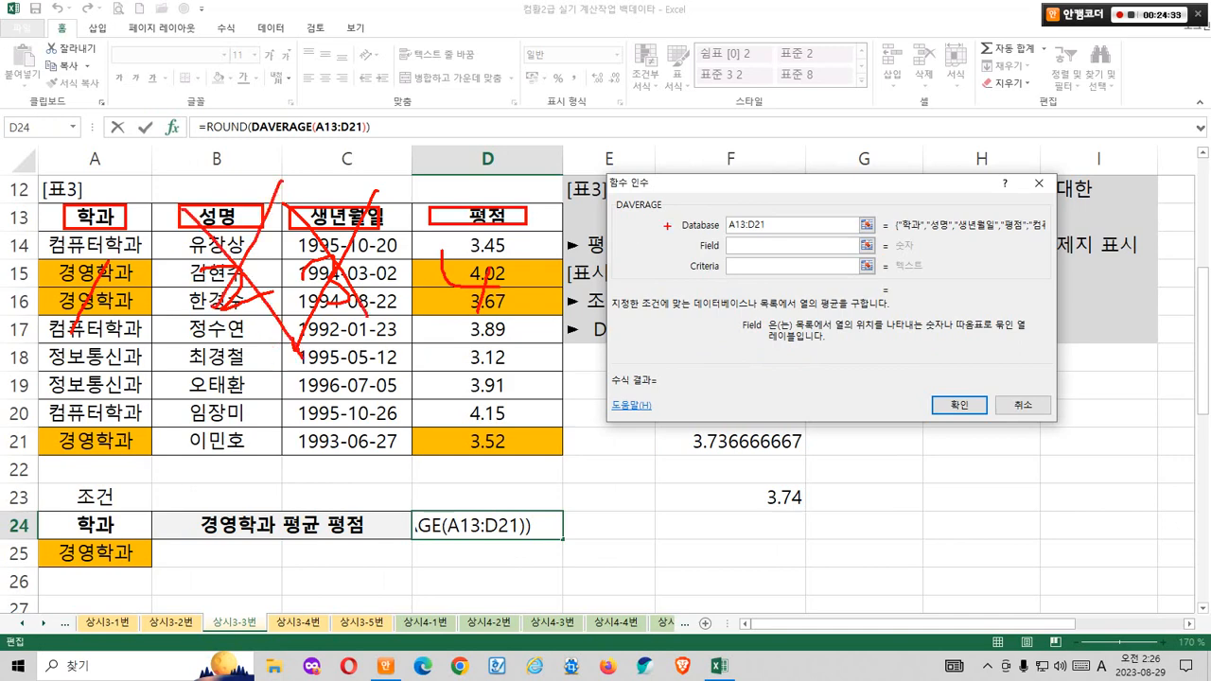
left_click_drag(667, 227, 678, 225)
left_click_drag(652, 178, 684, 147)
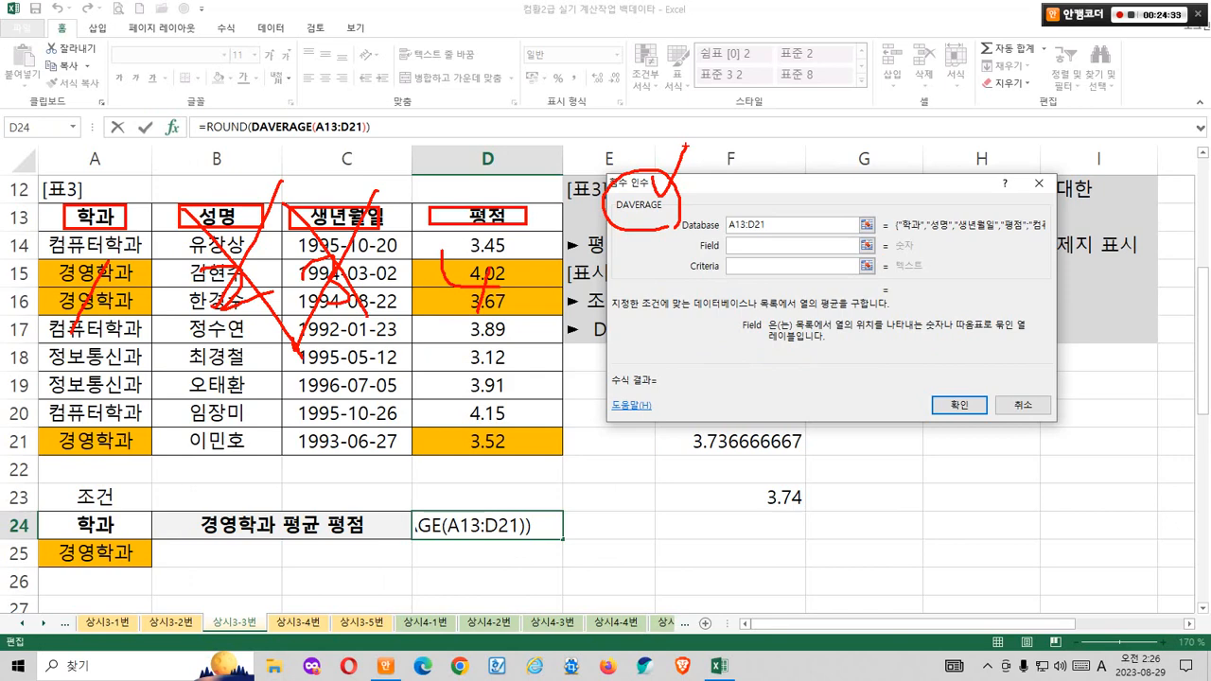
left_click_drag(105, 142, 40, 396)
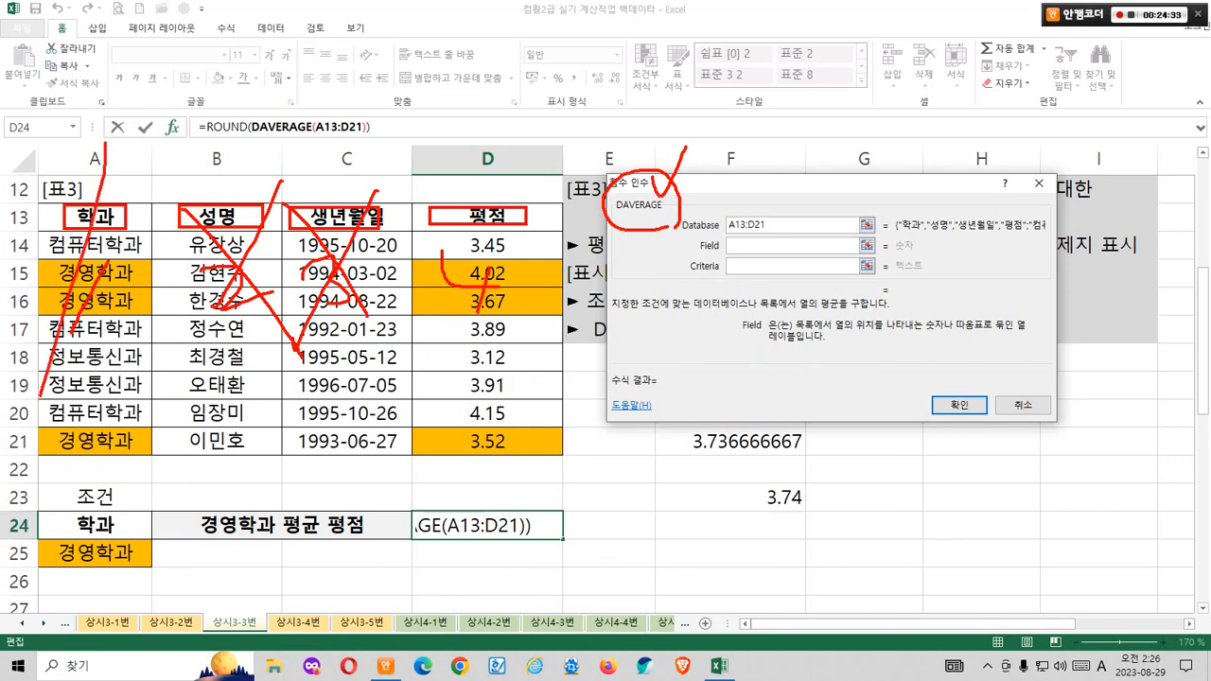
left_click_drag(45, 138, 180, 465)
left_click_drag(478, 321, 513, 324)
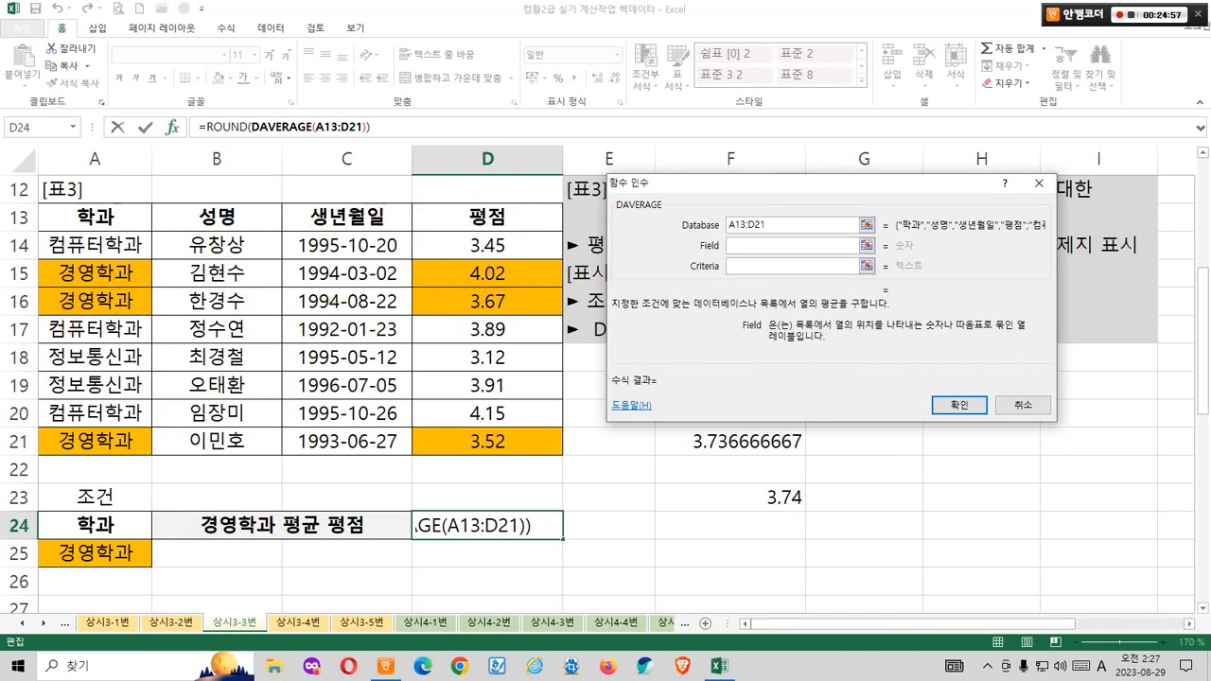
Step: Set the DAVERAGE Field argument to 4 for the 평점 column and move on to the Criteria argument
type("4")
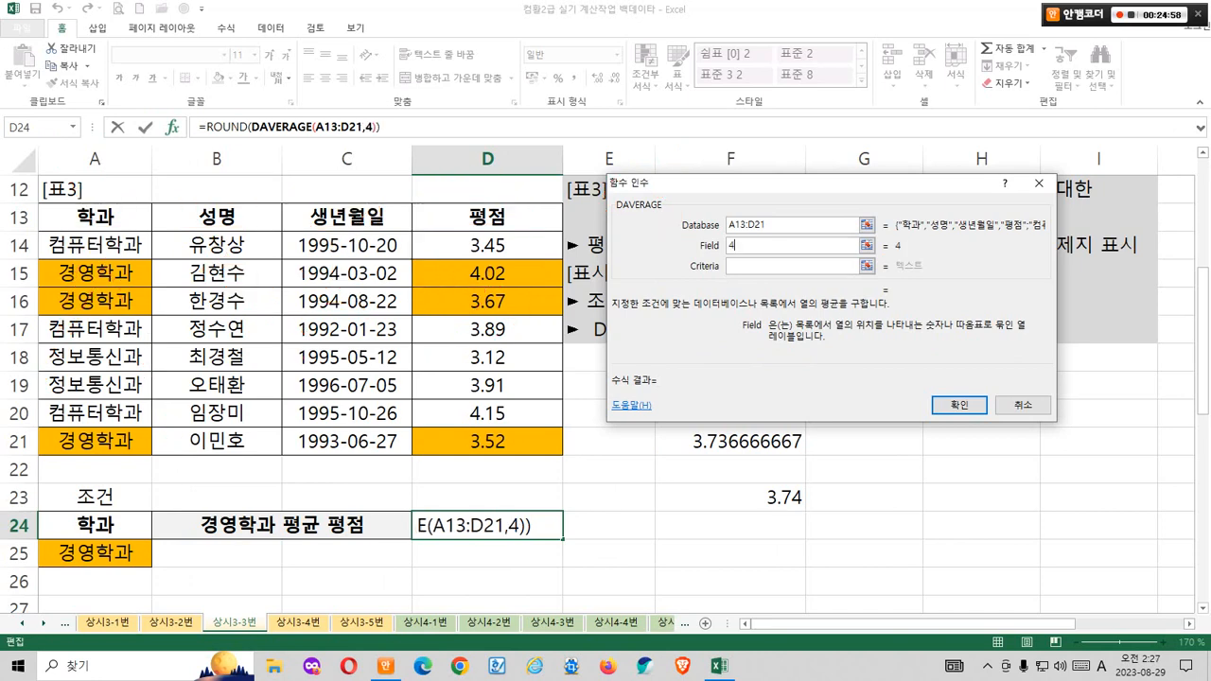
key("Tab")
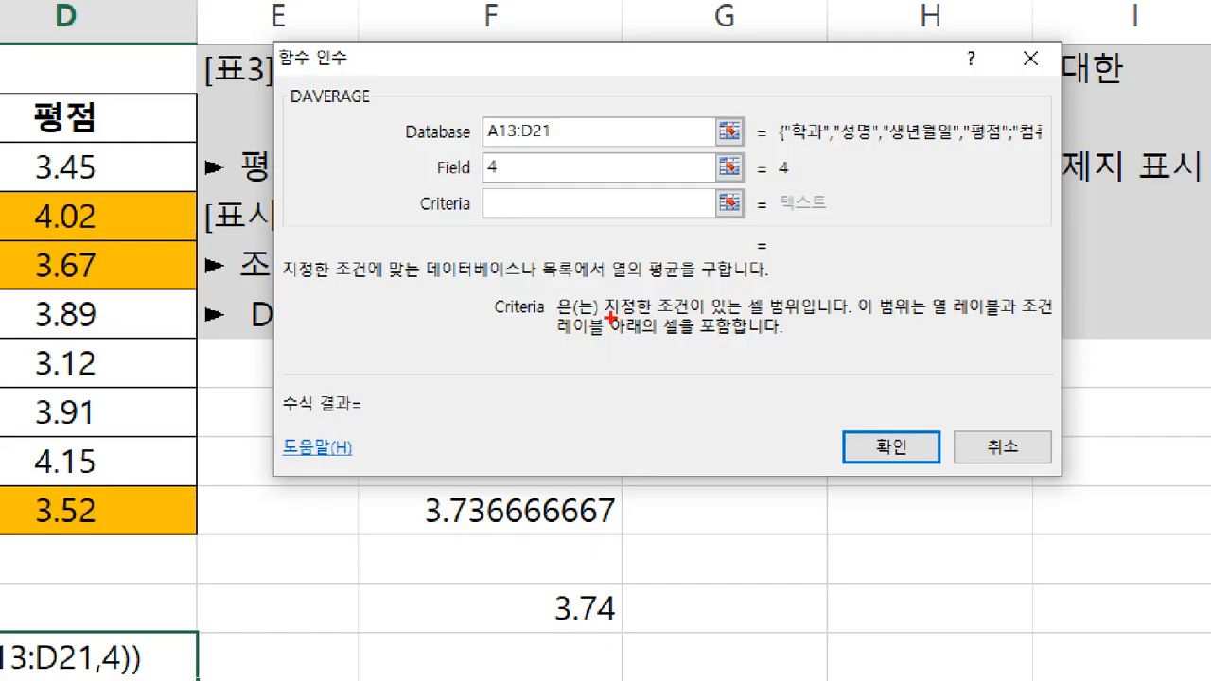
mouse_move(610, 317)
left_mouse_down()
mouse_move(835, 315)
mouse_move(759, 334)
mouse_move(732, 289)
mouse_move(752, 274)
mouse_move(792, 319)
left_mouse_up()
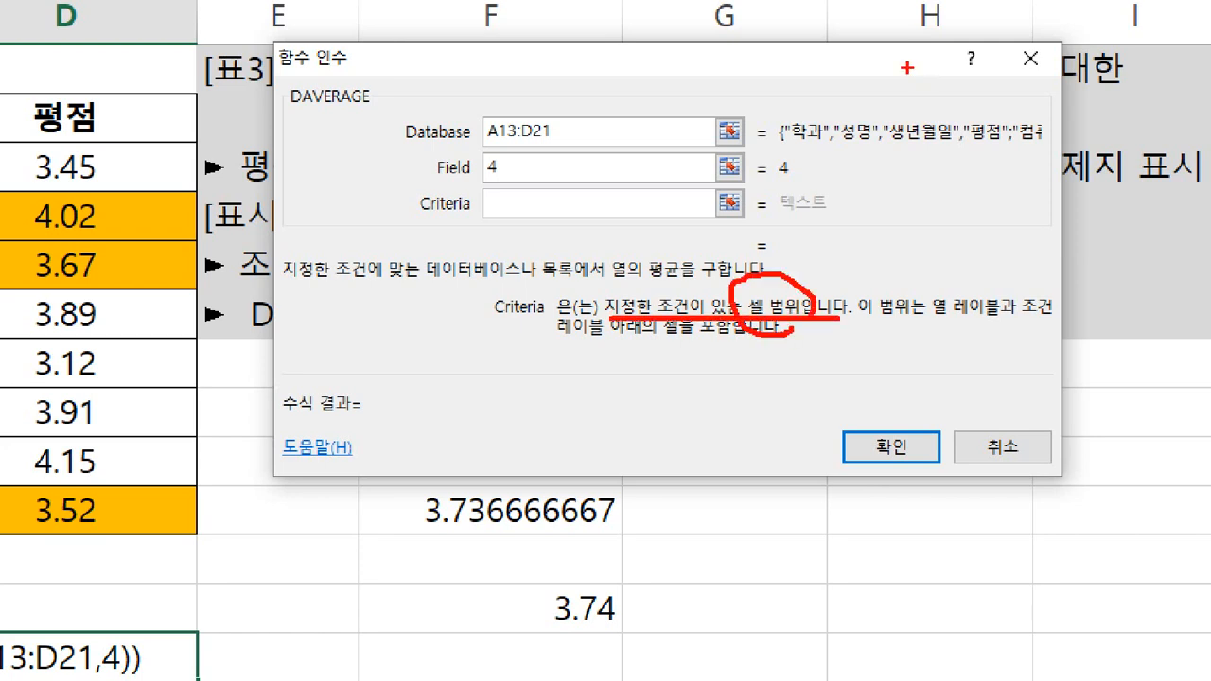
mouse_move(960, 64)
left_mouse_down()
mouse_move(960, 179)
mouse_move(962, 65)
left_mouse_up()
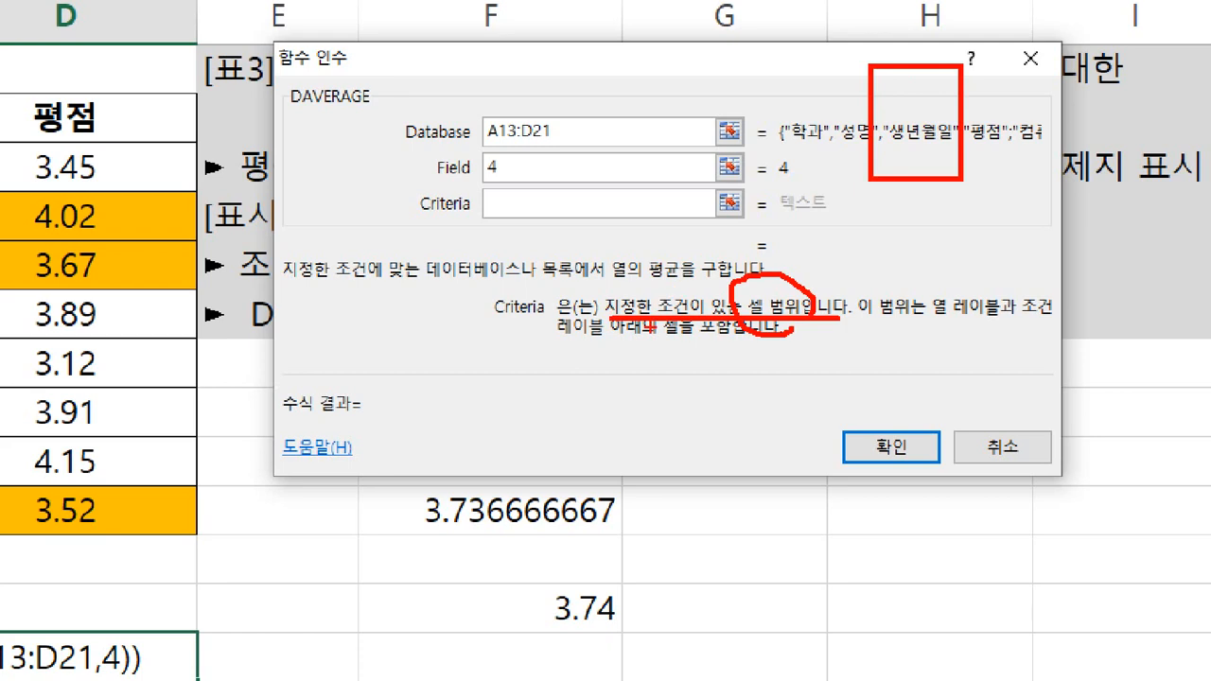
mouse_move(654, 323)
left_mouse_down()
mouse_move(596, 305)
mouse_move(670, 274)
mouse_move(679, 330)
mouse_move(670, 278)
mouse_move(740, 270)
left_mouse_up()
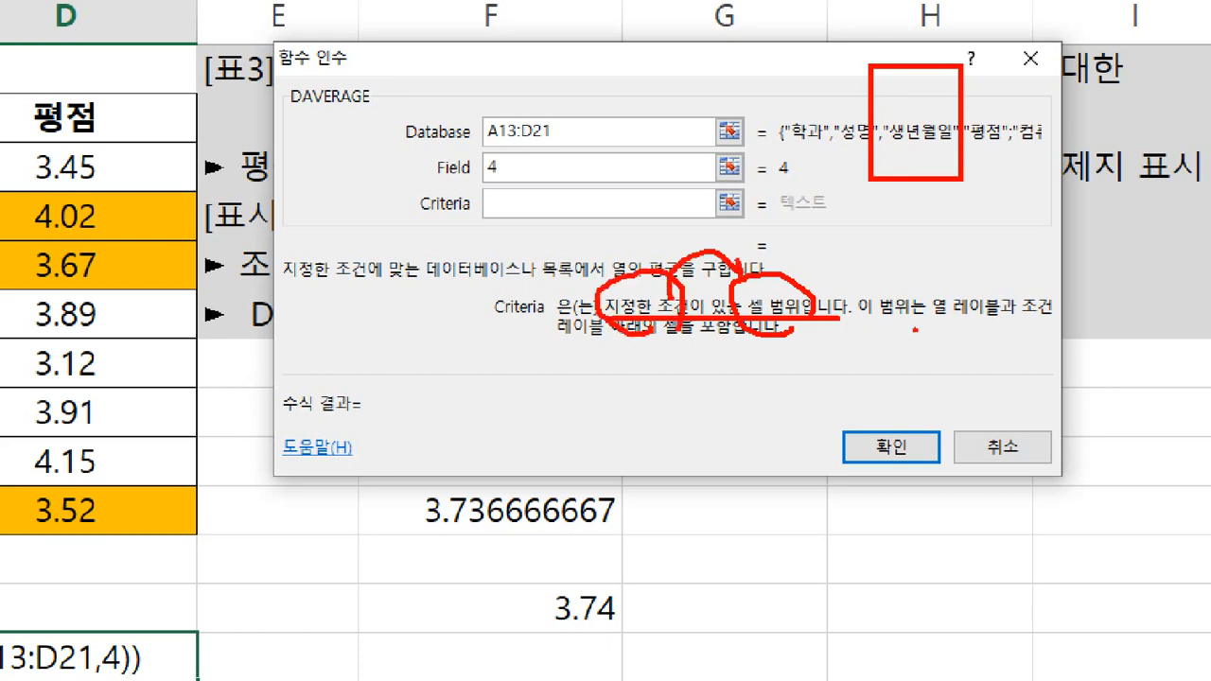
left_click_drag(915, 329, 910, 328)
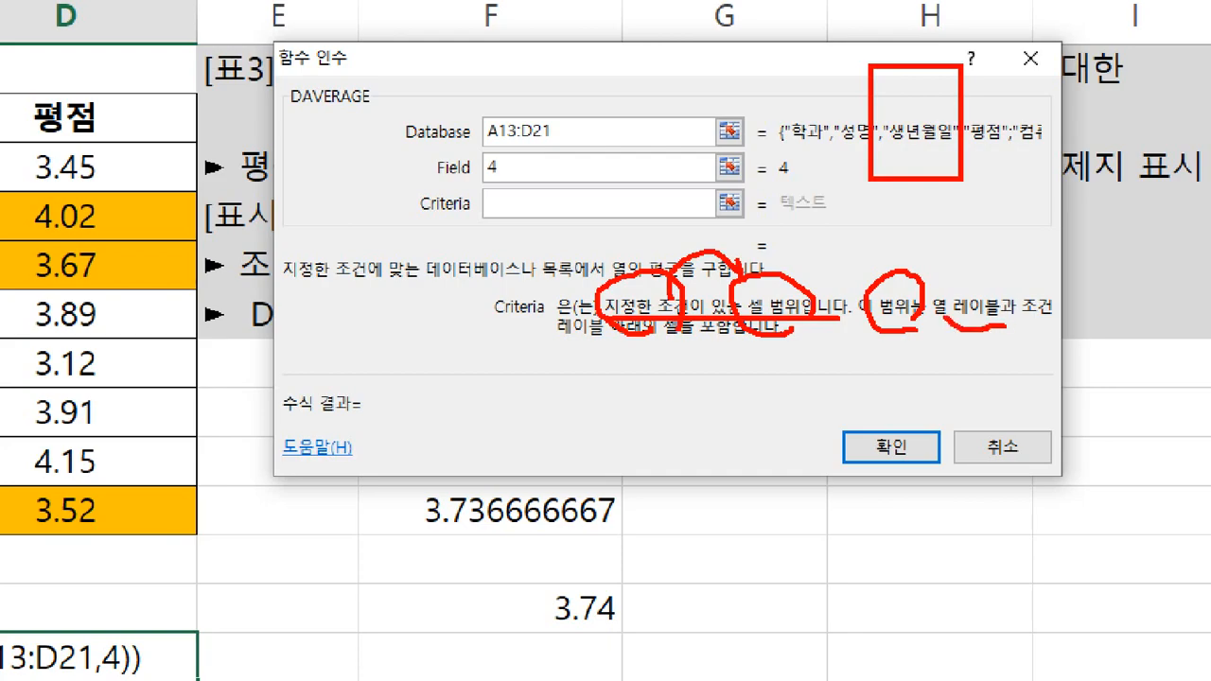
left_click_drag(1000, 322, 1004, 325)
left_click_drag(654, 320, 657, 346)
key("e")
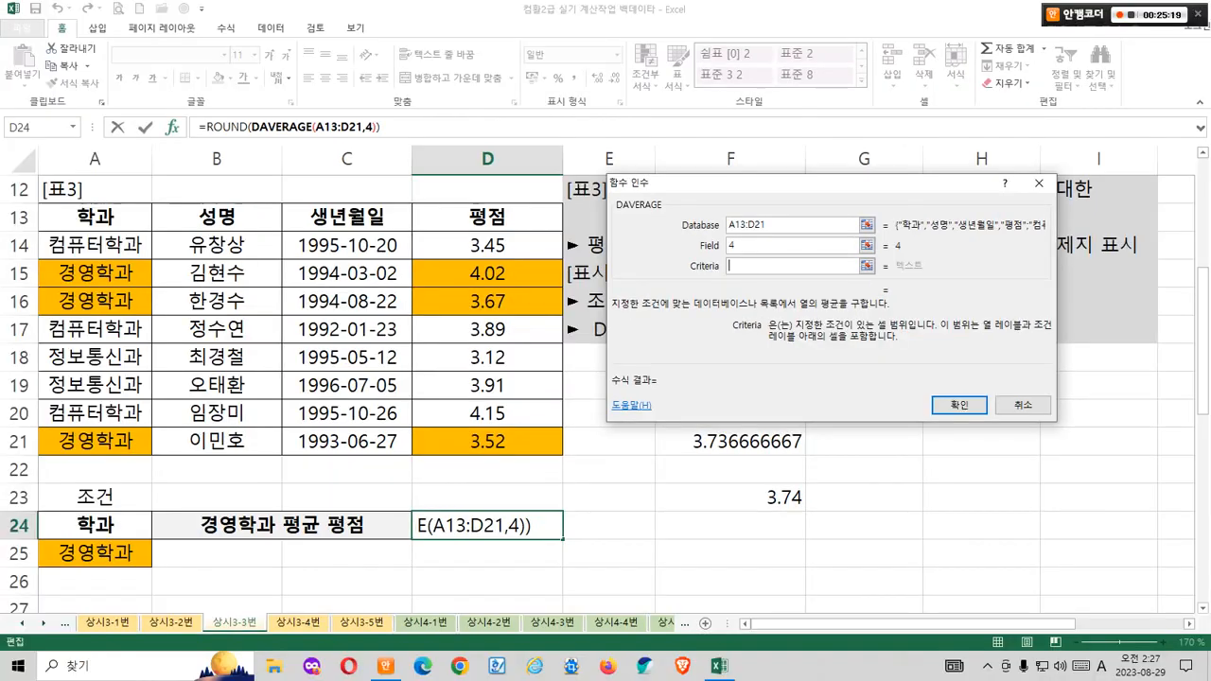
left_click_drag(54, 205, 134, 256)
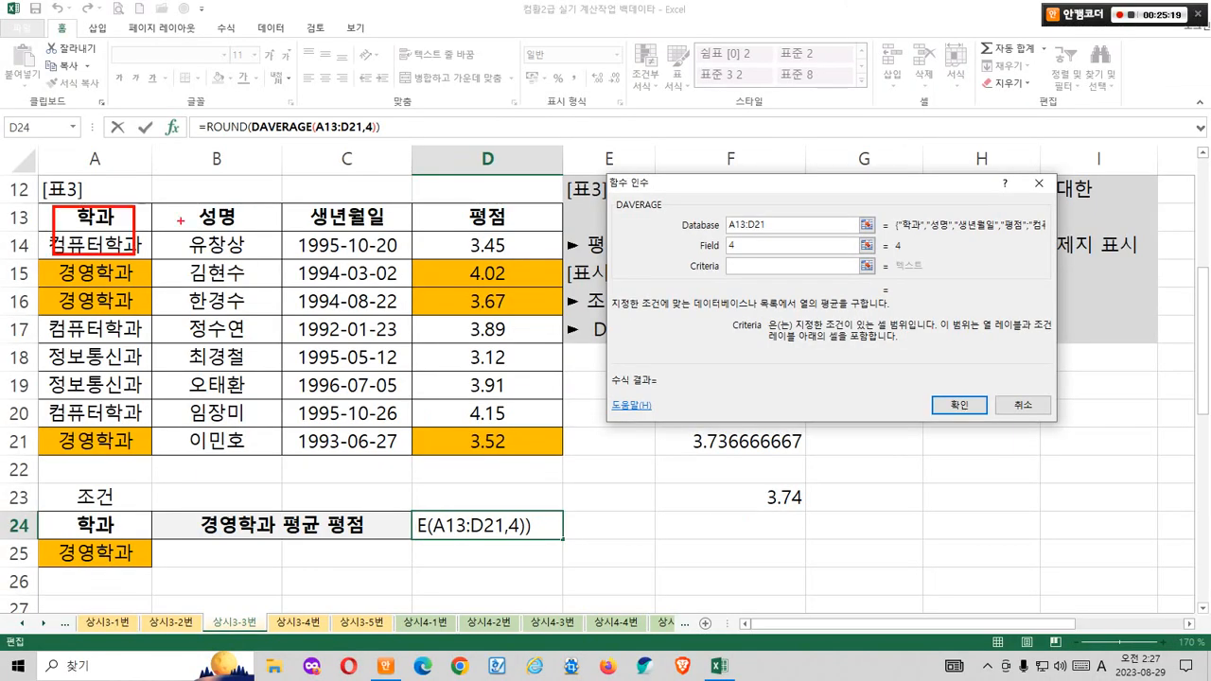
left_click_drag(177, 202, 254, 257)
left_click_drag(303, 206, 390, 258)
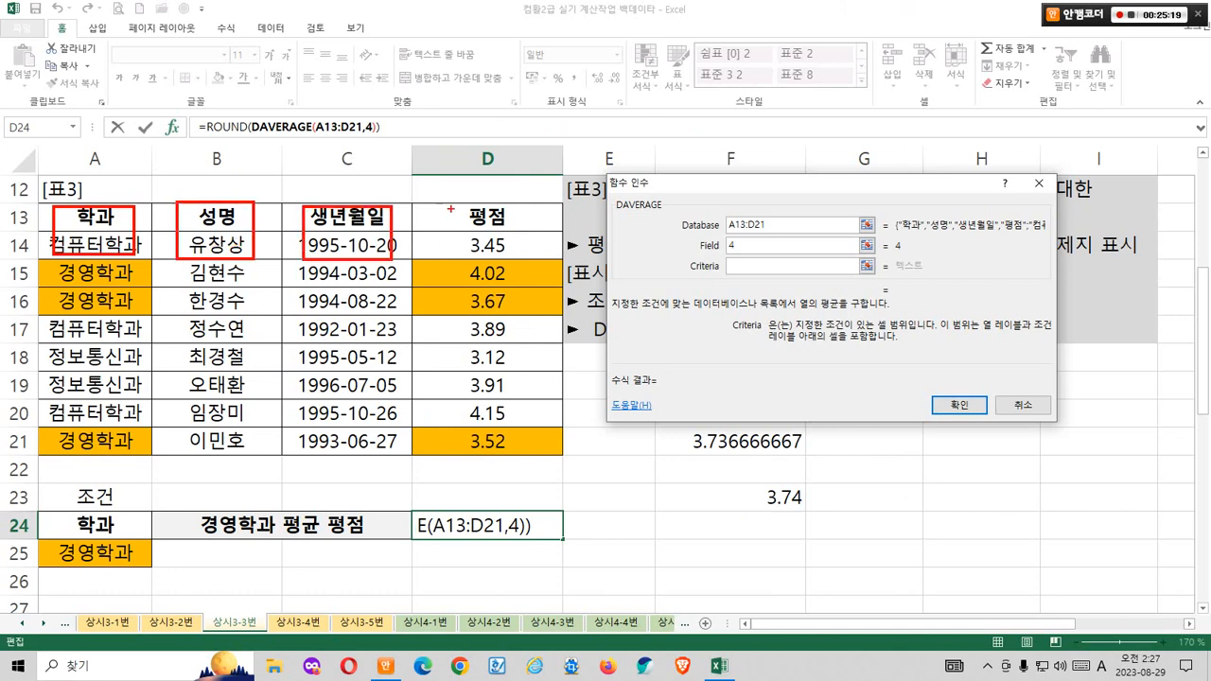
left_click_drag(448, 204, 546, 256)
mouse_move(41, 509)
left_mouse_down()
mouse_move(145, 565)
mouse_move(131, 575)
mouse_move(62, 510)
mouse_move(140, 556)
left_mouse_up()
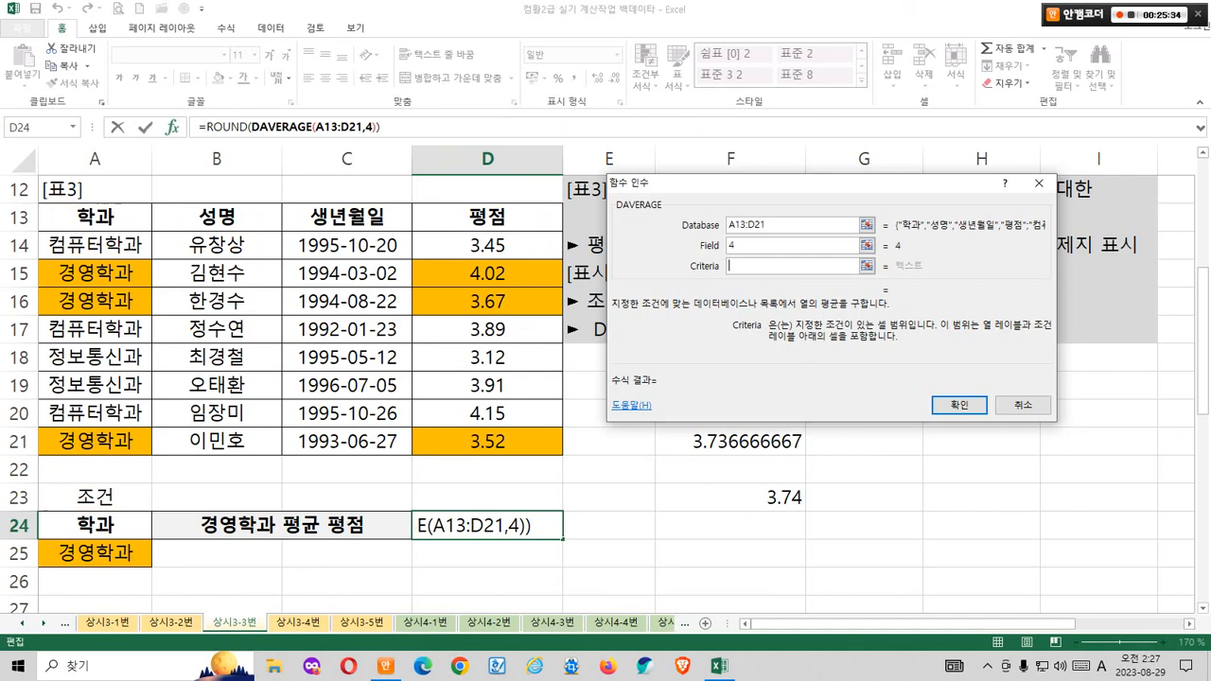
Step: Set the DAVERAGE Criteria argument to the condition range A24:A25, including its 학과 header
left_click_drag(94, 525, 142, 558)
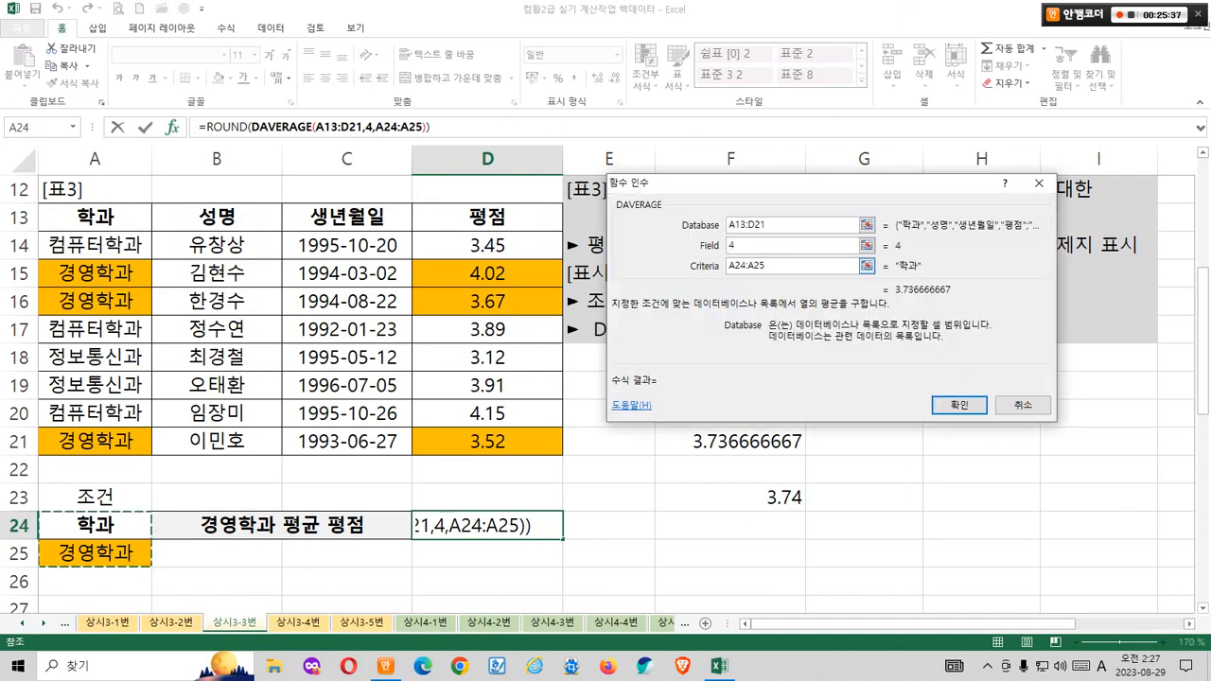
left_click(227, 127)
left_click(790, 225)
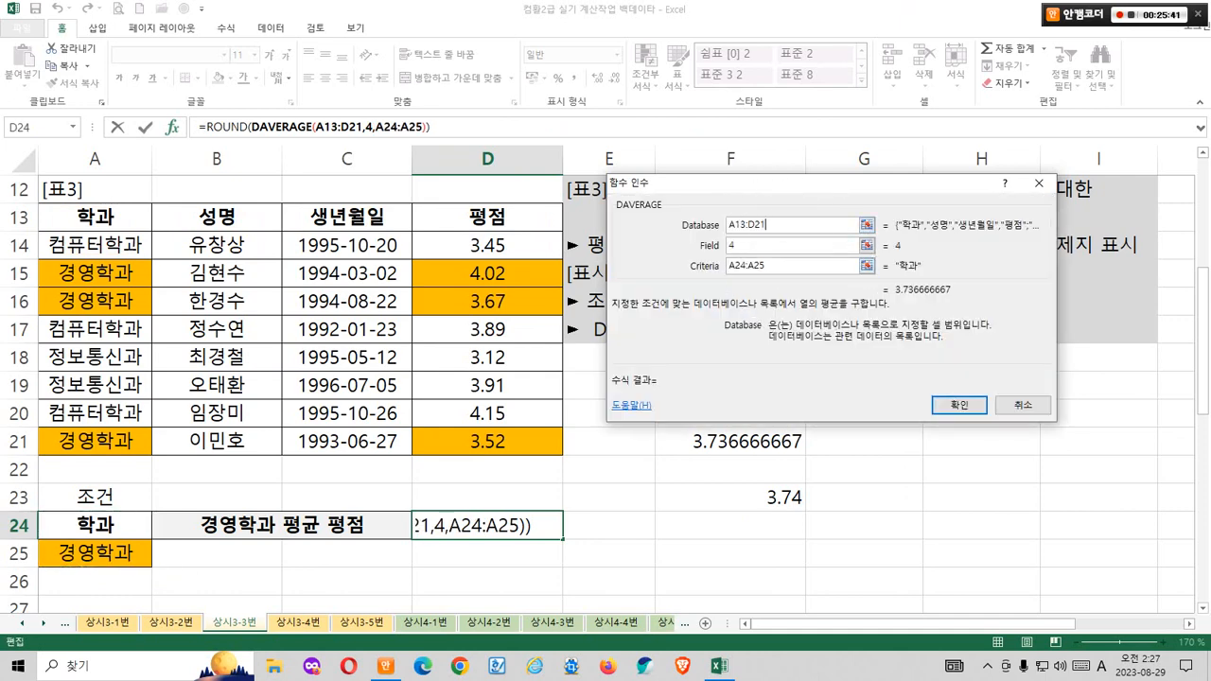
mouse_move(939, 316)
left_mouse_down()
mouse_move(972, 306)
mouse_move(886, 305)
mouse_move(966, 303)
left_mouse_up()
left_click_drag(808, 438, 874, 325)
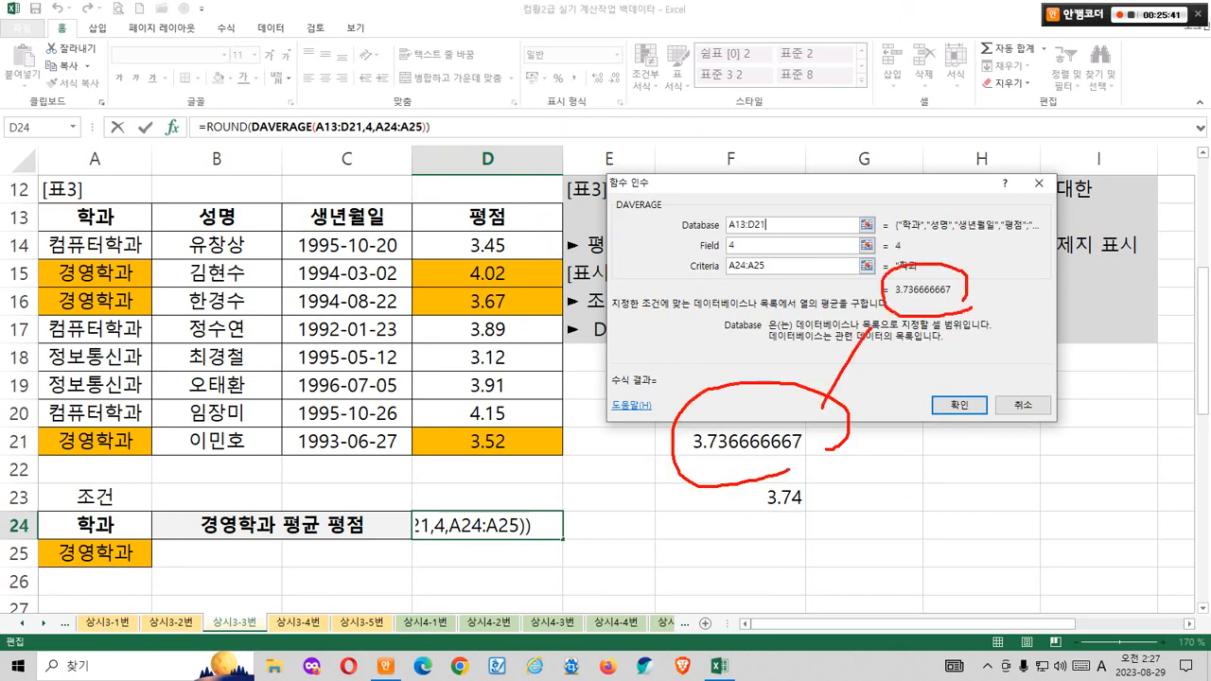
left_click_drag(805, 305, 843, 312)
key("Escape")
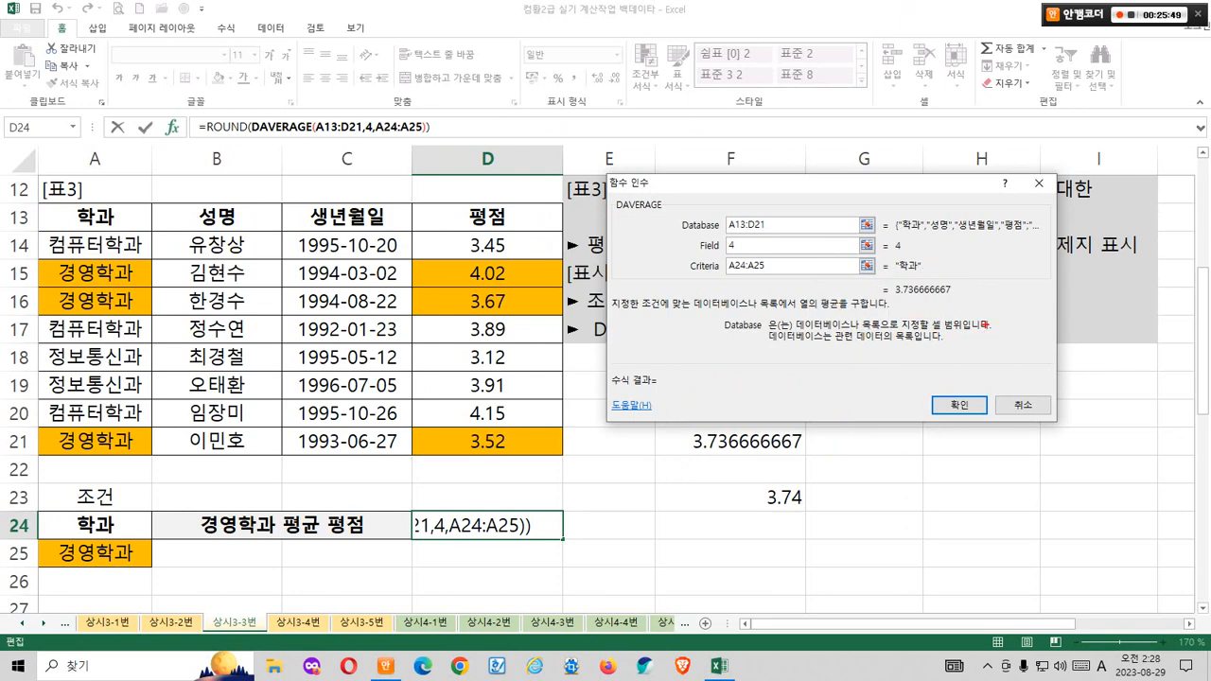
left_click_drag(987, 323, 957, 441)
left_click_drag(941, 378, 991, 431)
left_click_drag(227, 110, 263, 80)
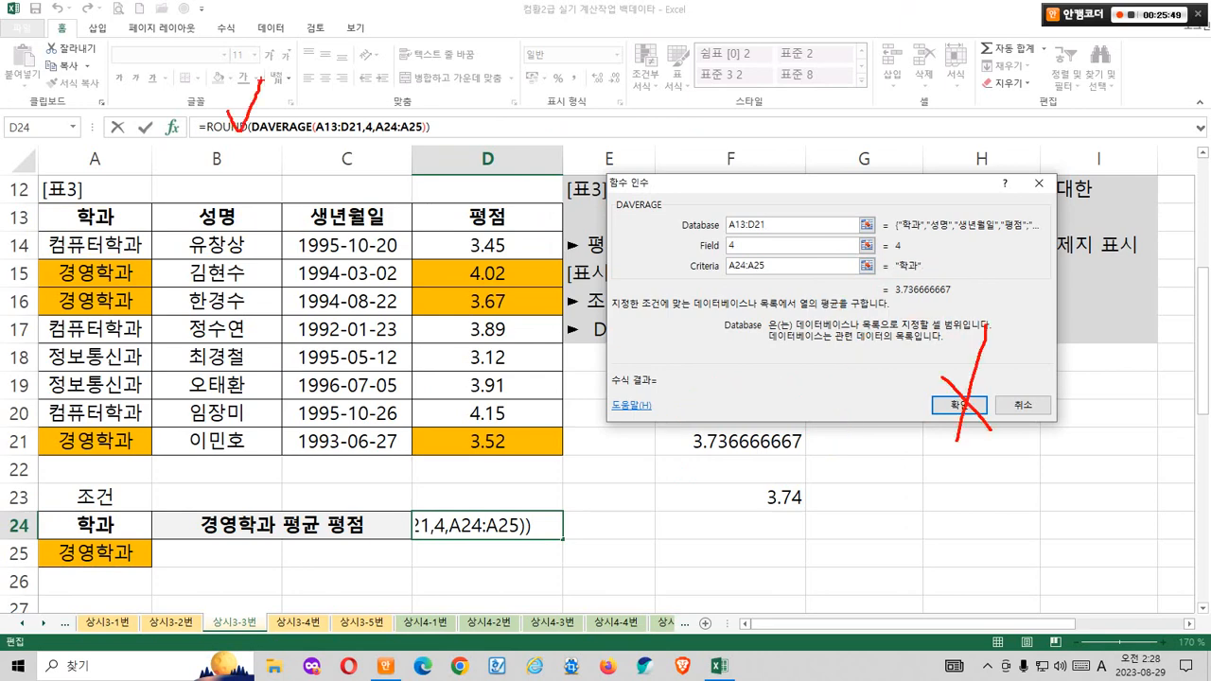
key("Escape")
Step: Switch from the DAVERAGE arguments back to the outer ROUND function's arguments and move on to Num_digits
left_click(225, 126)
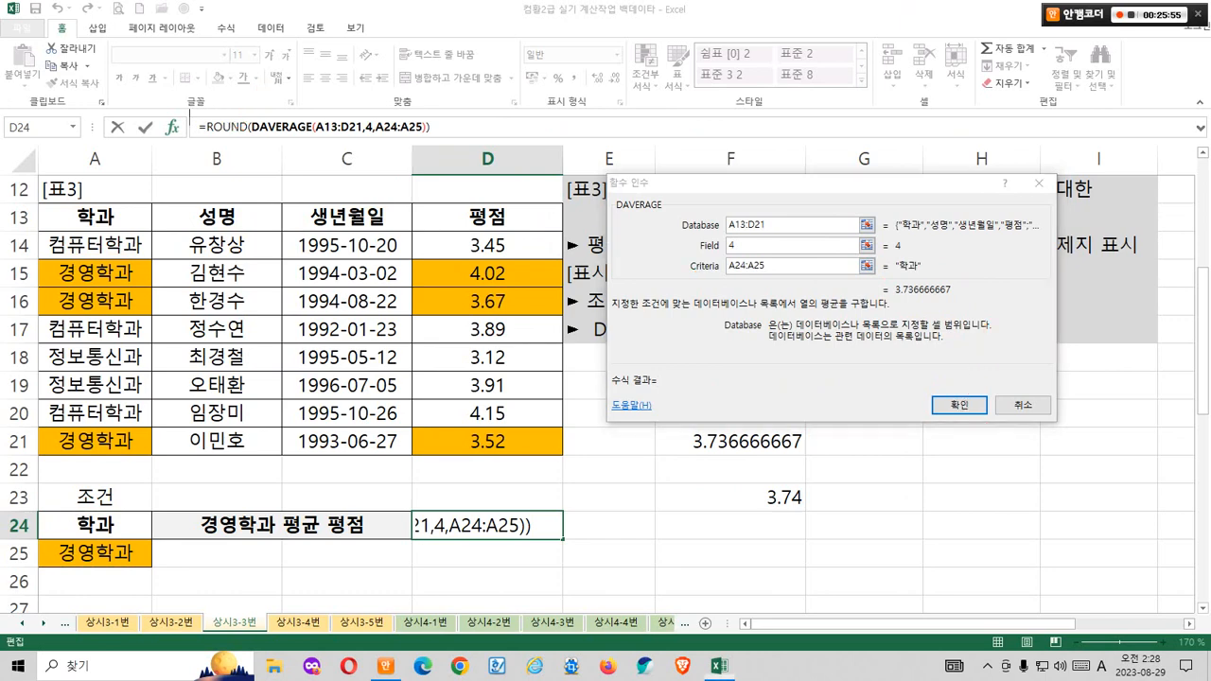
mouse_move(880, 187)
left_mouse_down()
mouse_move(837, 227)
mouse_move(903, 274)
left_mouse_up()
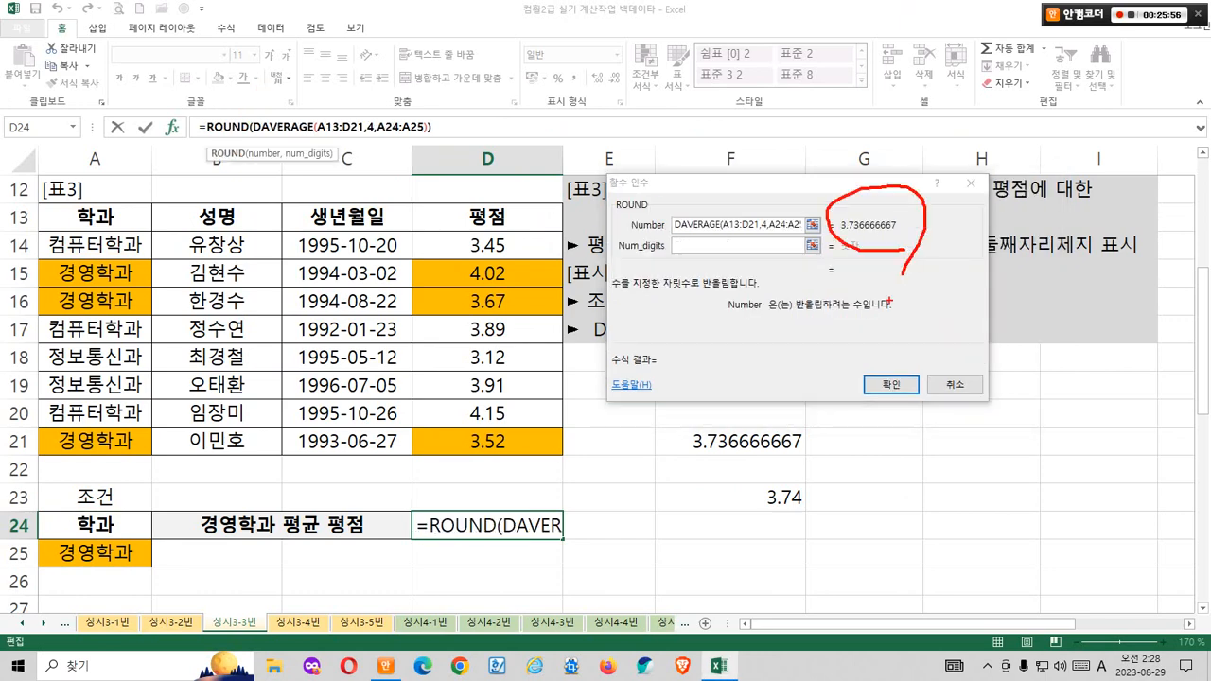
mouse_move(788, 454)
left_mouse_down()
mouse_move(734, 488)
mouse_move(683, 456)
mouse_move(840, 470)
left_mouse_up()
left_click_drag(752, 236, 783, 210)
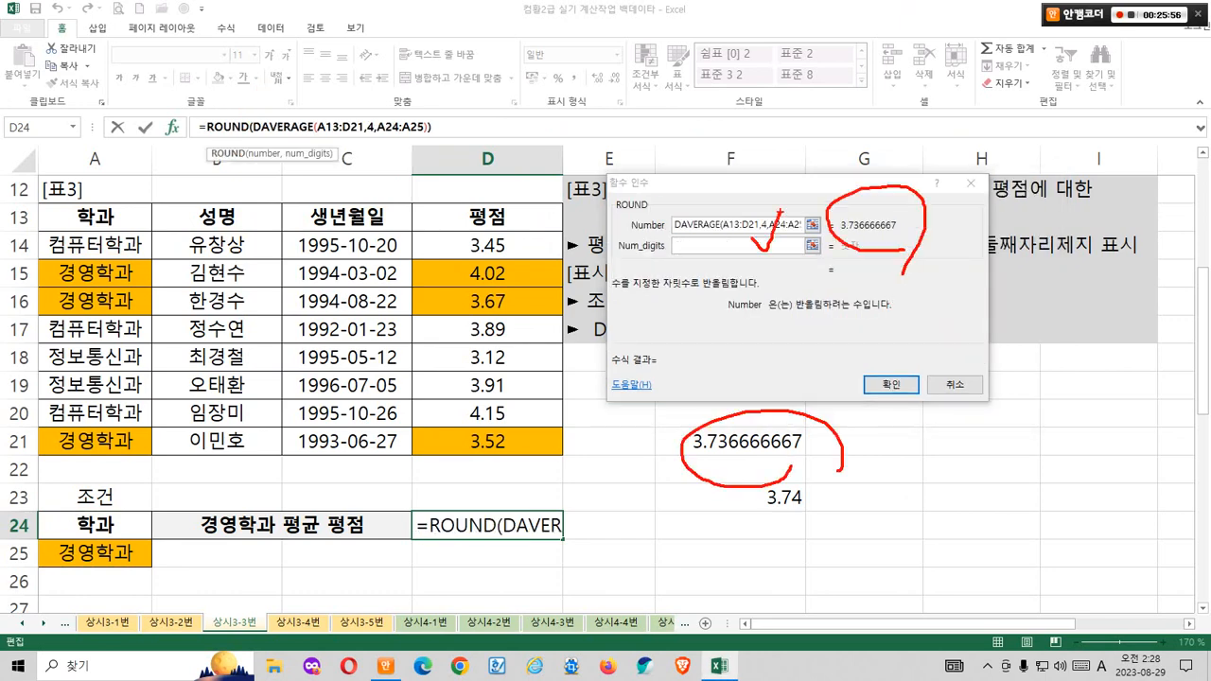
key("Escape")
key("Tab")
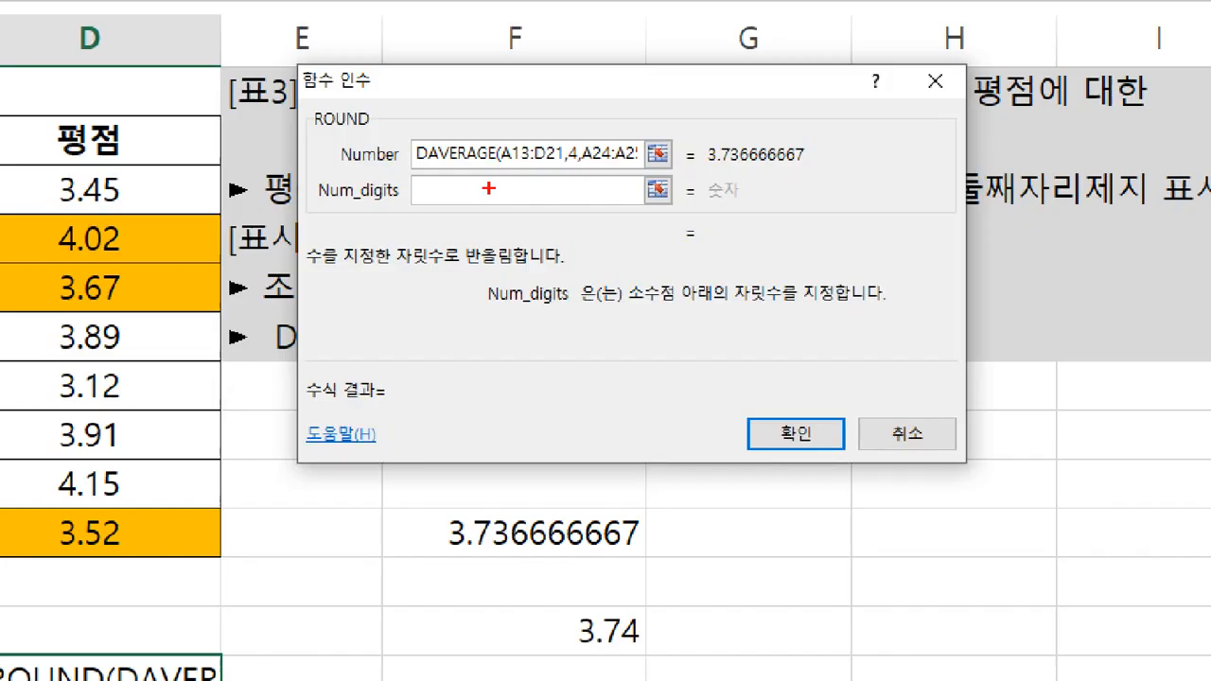
mouse_move(714, 244)
left_mouse_down()
mouse_move(701, 296)
mouse_move(716, 297)
left_mouse_up()
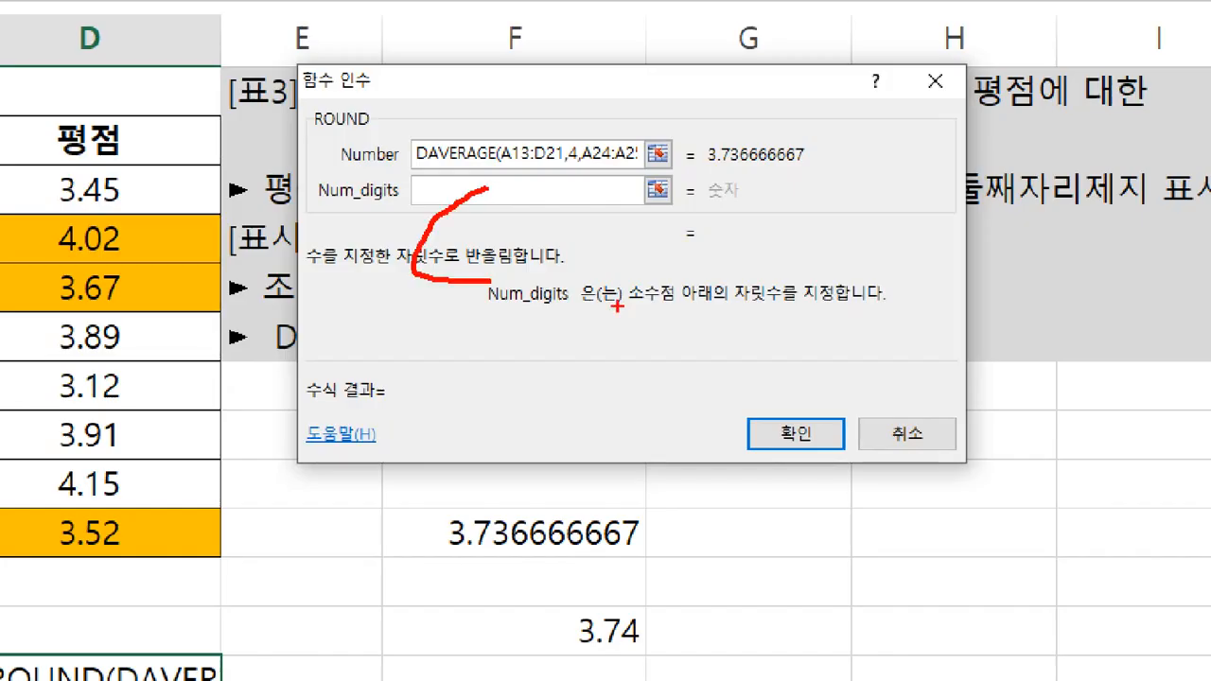
left_click_drag(616, 305, 870, 305)
key("Escape")
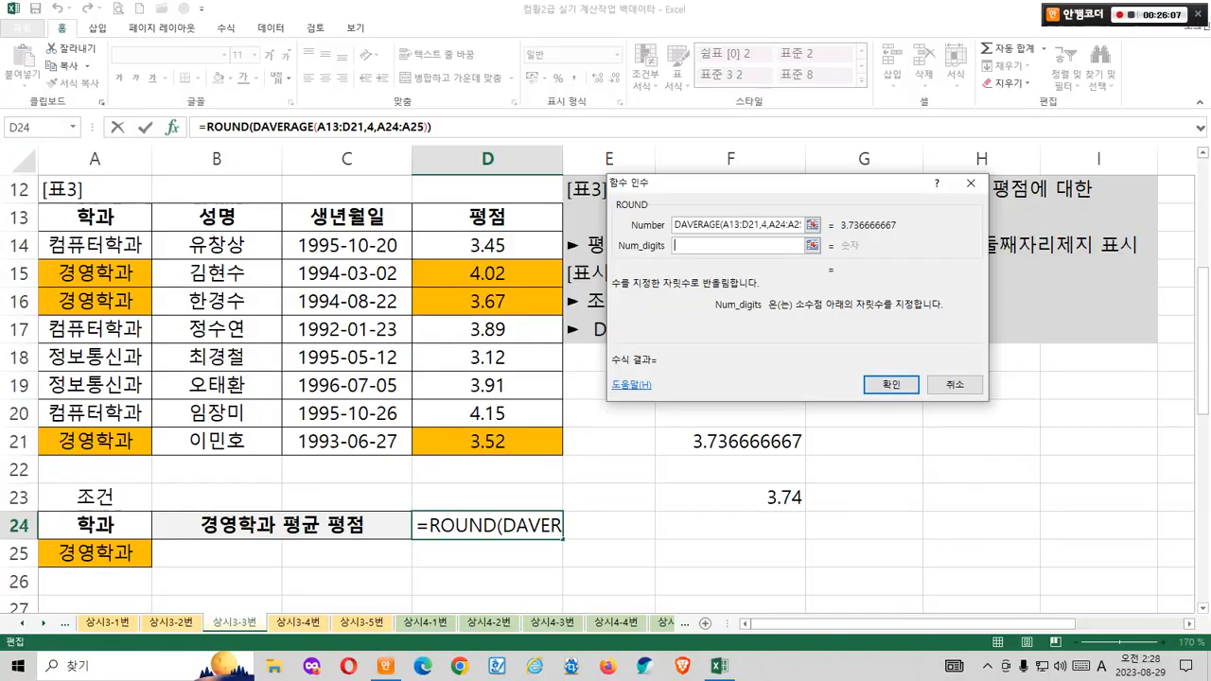
mouse_move(691, 320)
left_mouse_down()
mouse_move(669, 312)
mouse_move(683, 314)
left_mouse_up()
left_click_drag(682, 161, 683, 408)
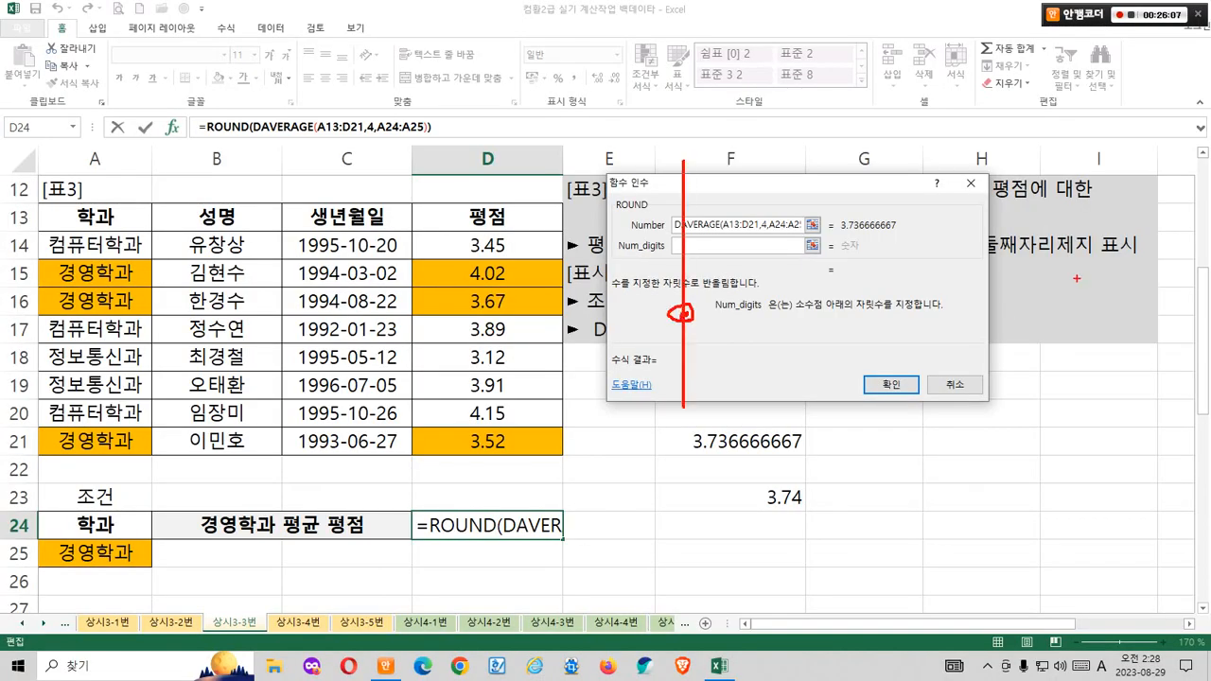
left_click_drag(1076, 278, 702, 278)
mouse_move(768, 202)
left_mouse_down()
mouse_move(787, 197)
mouse_move(804, 218)
left_mouse_up()
mouse_move(811, 173)
left_mouse_down()
mouse_move(827, 239)
mouse_move(863, 191)
mouse_move(863, 232)
left_mouse_up()
mouse_move(876, 170)
left_mouse_down()
mouse_move(941, 215)
mouse_move(1005, 205)
left_mouse_up()
left_click_drag(1010, 187, 1012, 242)
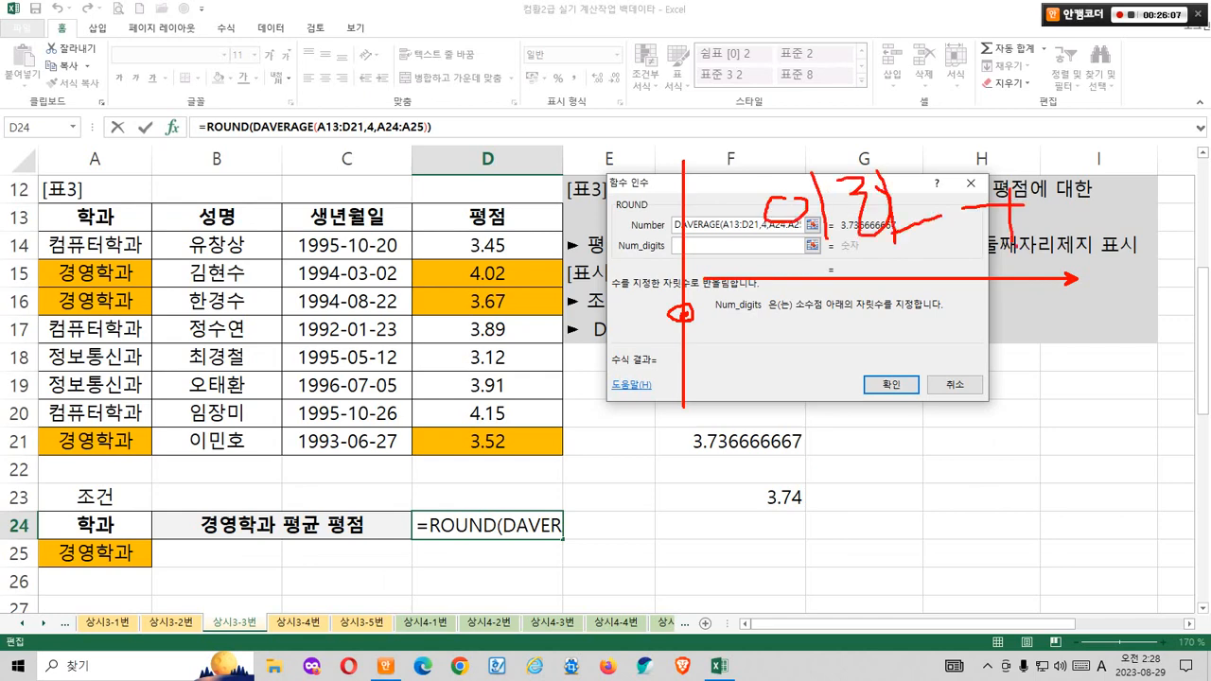
left_click_drag(846, 325, 906, 316)
left_click_drag(891, 291, 894, 346)
left_click_drag(681, 301, 286, 300)
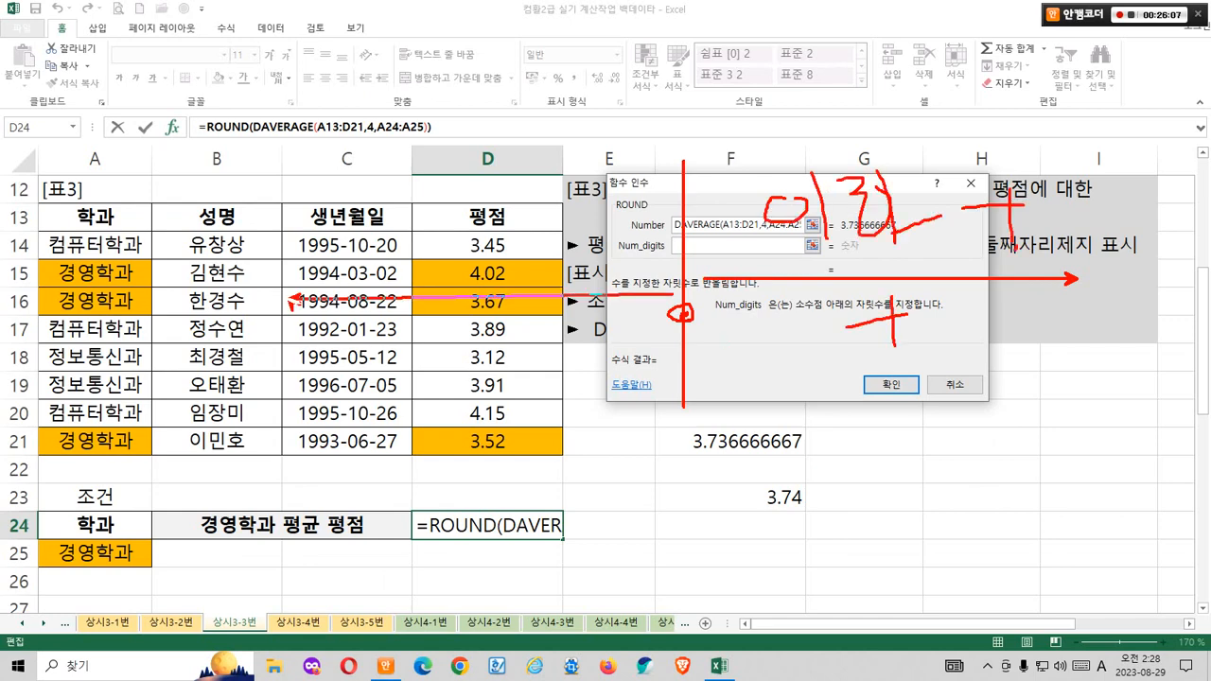
left_click_drag(496, 212, 454, 230)
left_click_drag(539, 180, 544, 252)
left_click_drag(576, 186, 565, 224)
left_click_drag(578, 216, 592, 228)
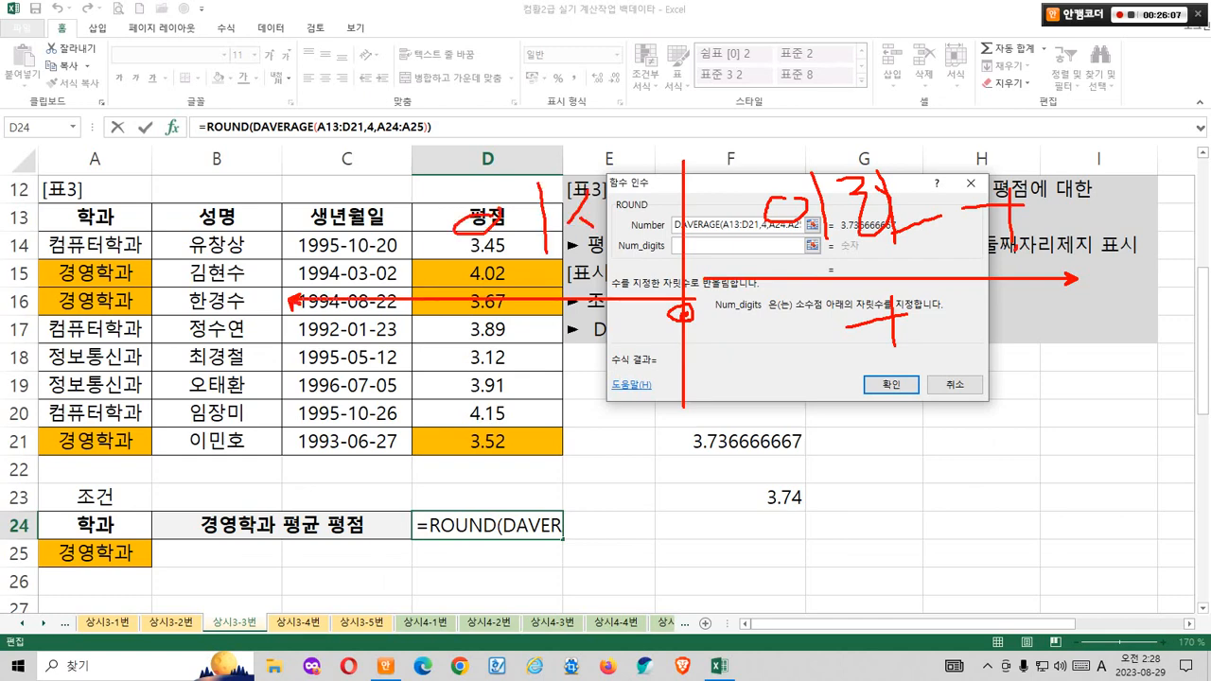
left_click_drag(605, 176, 647, 231)
mouse_move(629, 242)
left_mouse_down()
mouse_move(616, 267)
mouse_move(643, 248)
left_mouse_up()
left_click_drag(496, 342, 571, 338)
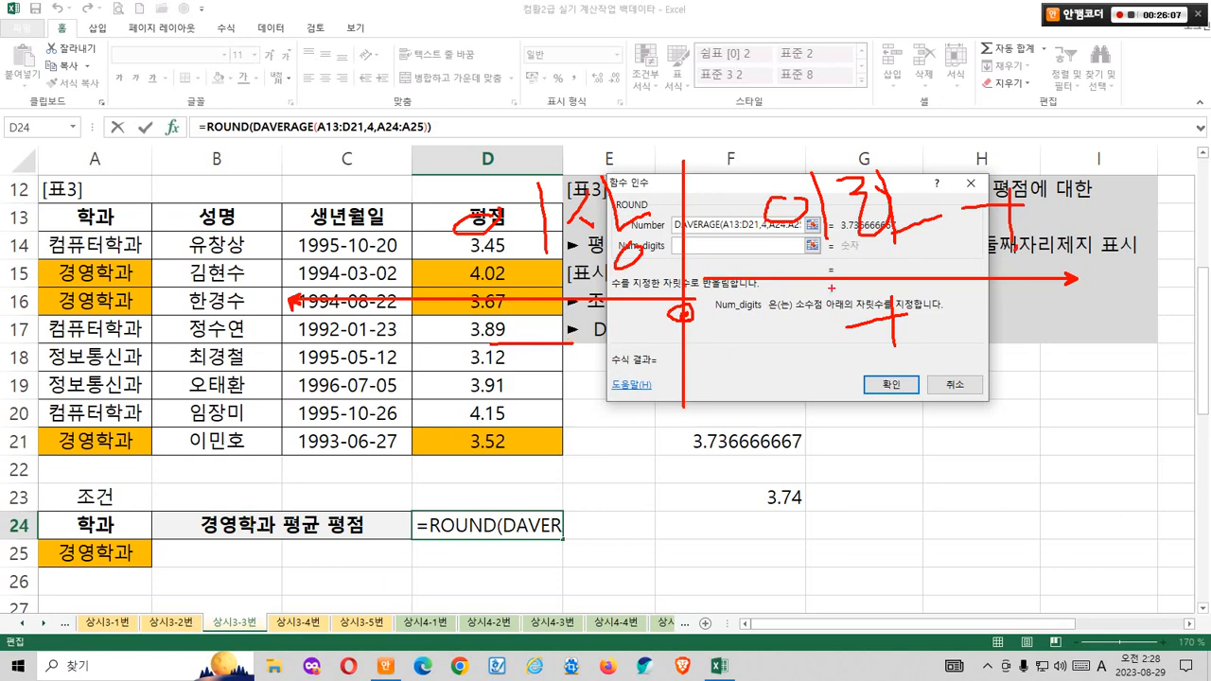
mouse_move(1021, 403)
left_mouse_down()
mouse_move(980, 323)
mouse_move(1022, 348)
left_mouse_up()
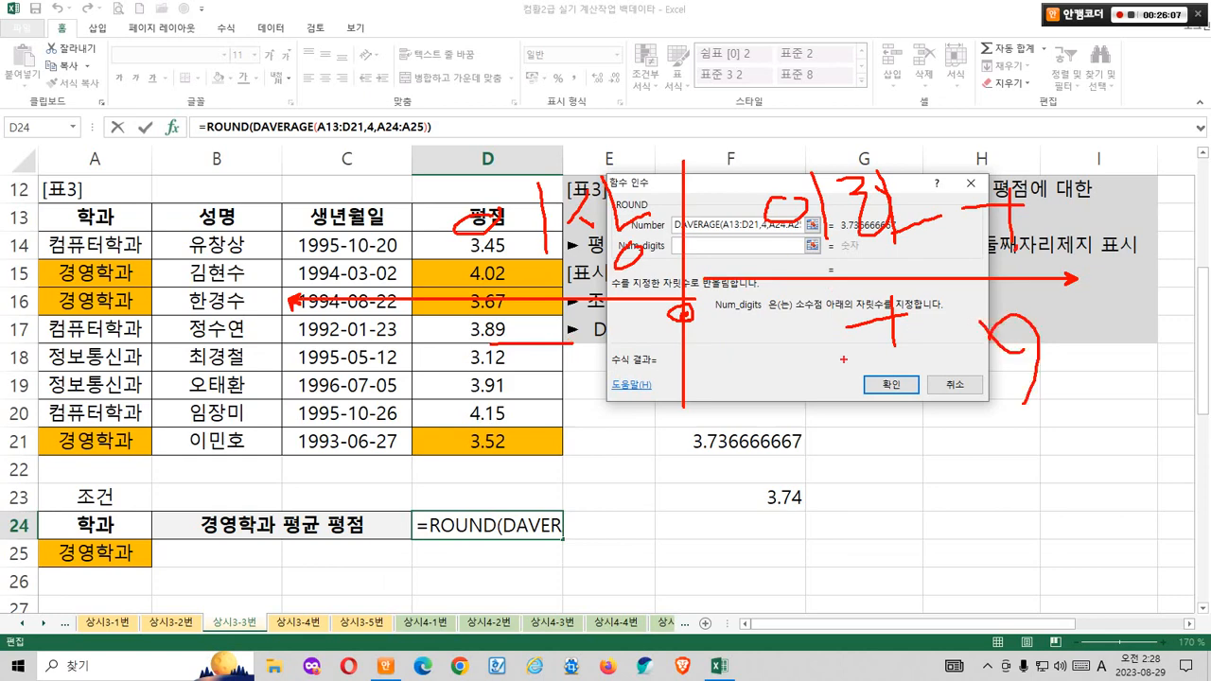
left_click_drag(862, 324, 893, 315)
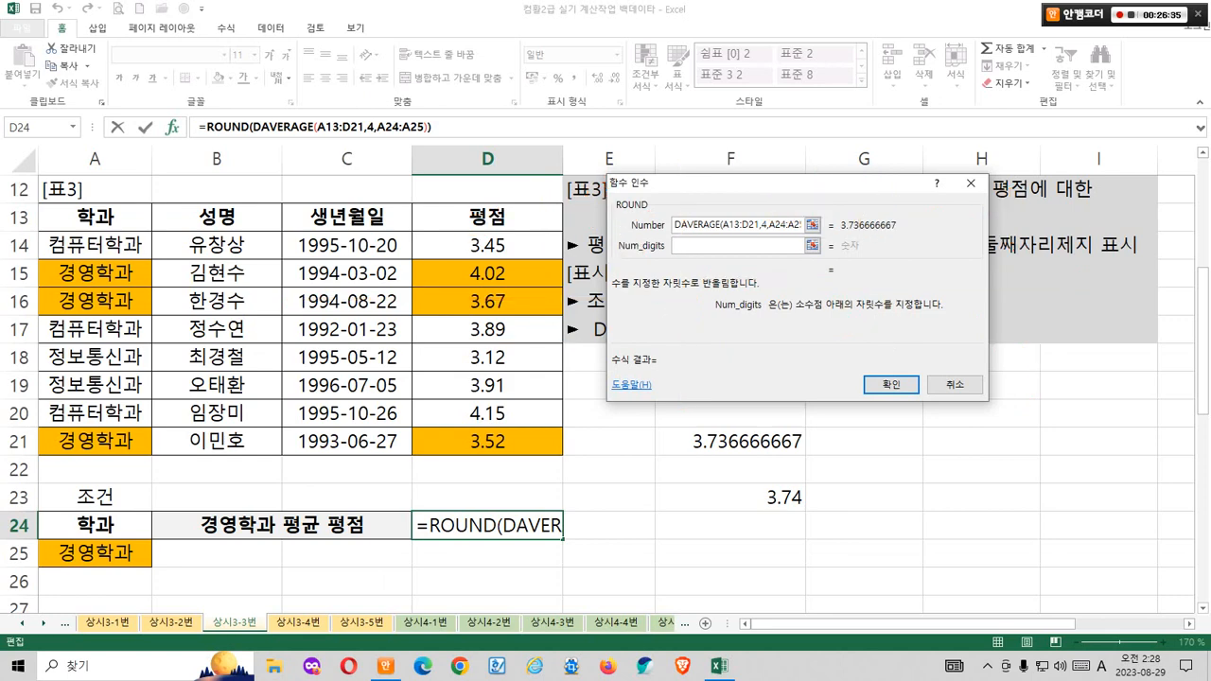
Step: Set the ROUND Num_digits argument to 2 and check the rounding preview against the manually rounded average in F23
type("2")
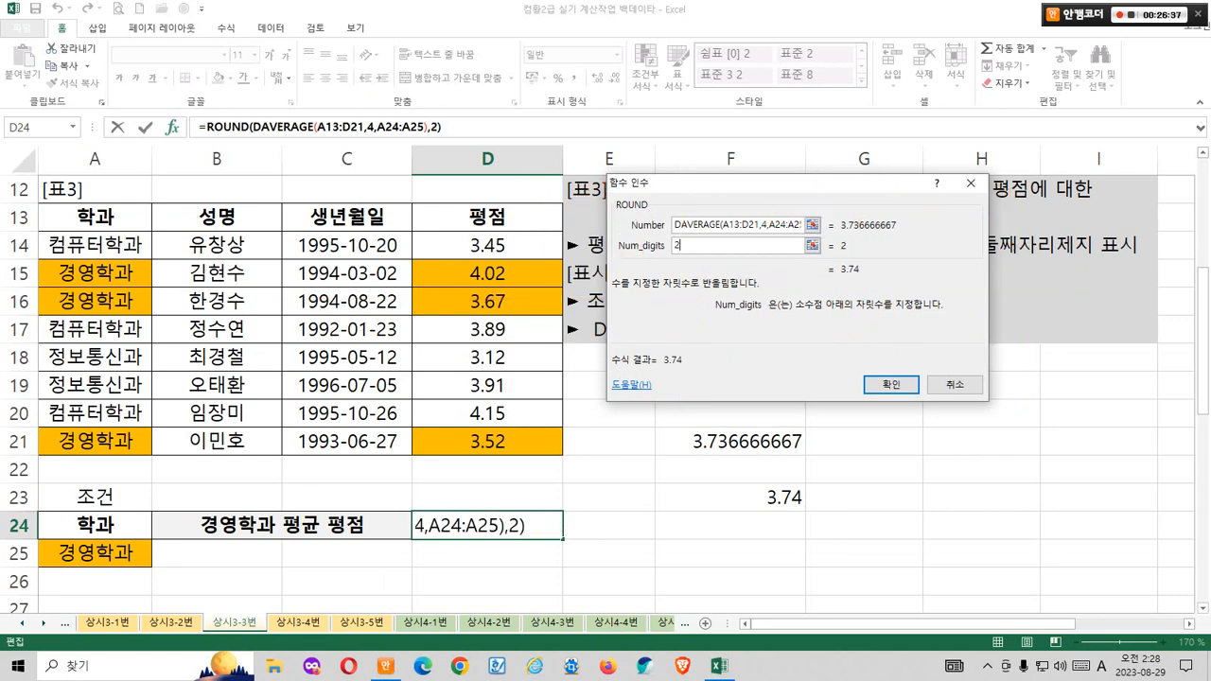
left_click(797, 226)
mouse_move(855, 291)
left_mouse_down()
mouse_move(835, 288)
mouse_move(861, 297)
left_mouse_up()
mouse_move(735, 505)
left_mouse_down()
mouse_move(805, 526)
mouse_move(826, 508)
left_mouse_up()
left_click_drag(840, 293, 804, 452)
left_click_drag(846, 344, 899, 335)
left_click_drag(863, 357, 910, 348)
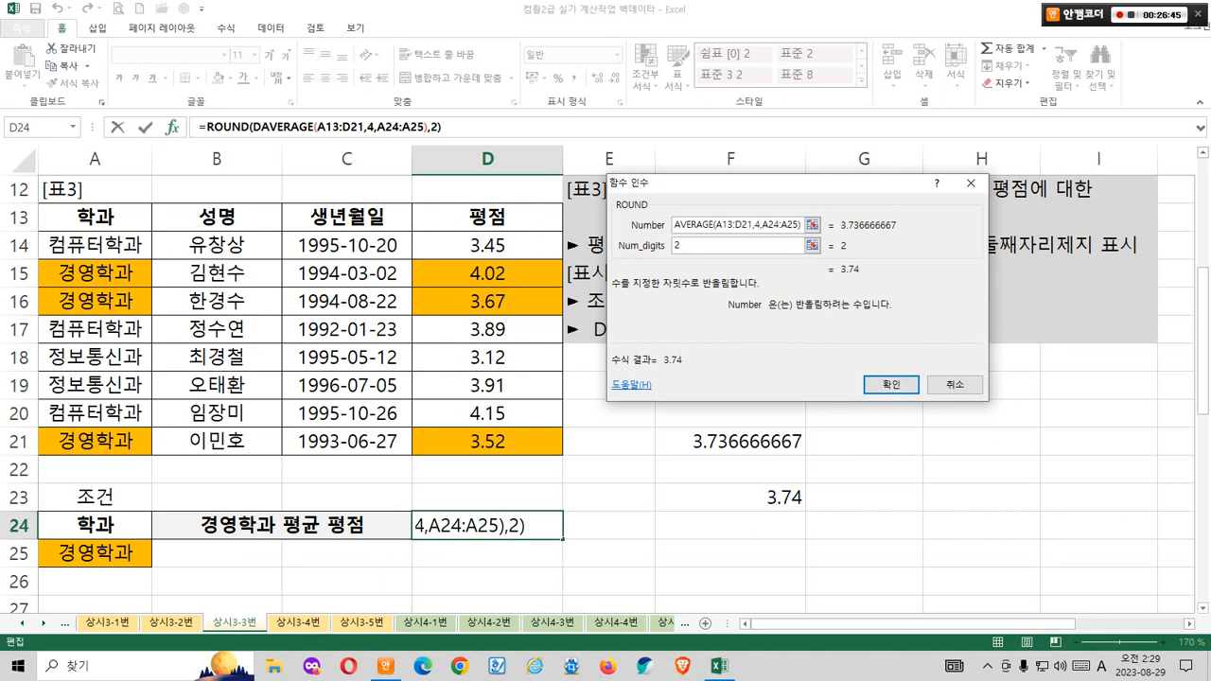
Step: Try a ROUND Num_digits value of 3 and compare the preview with the manually rounded average in F23
left_click(711, 246)
key("BackSpace")
type("3")
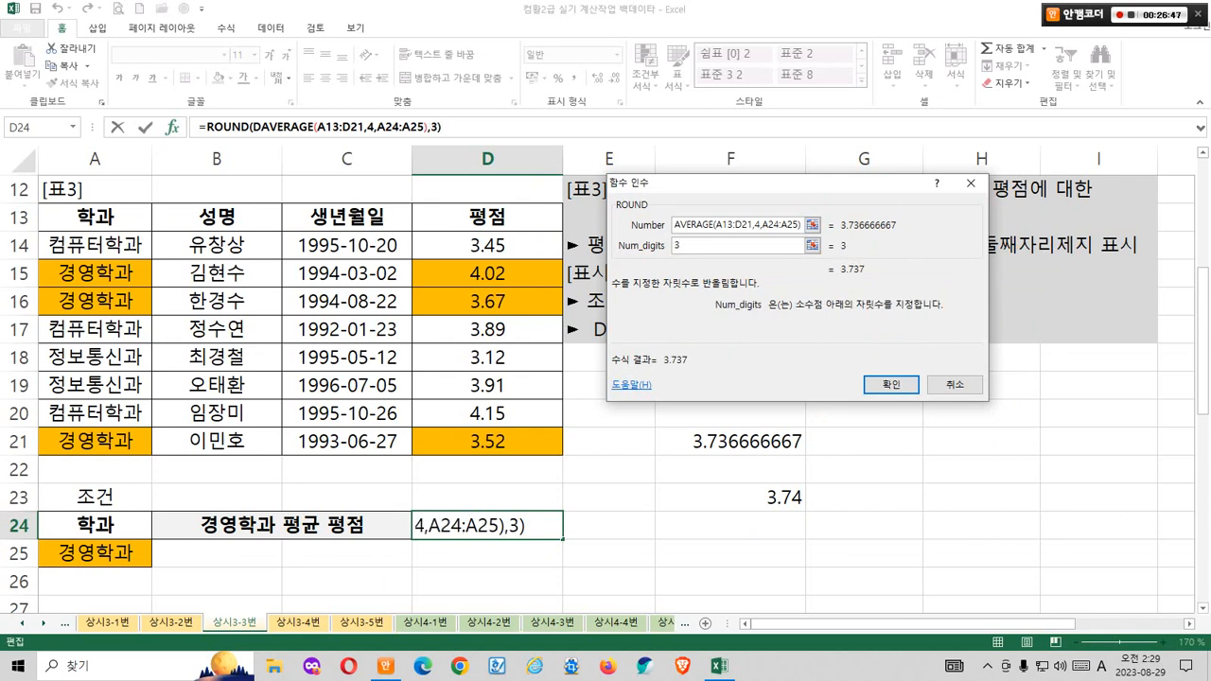
mouse_move(818, 529)
left_mouse_down()
mouse_move(775, 538)
mouse_move(786, 463)
mouse_move(805, 535)
left_mouse_up()
left_click_drag(852, 306, 869, 299)
left_click_drag(870, 250, 877, 296)
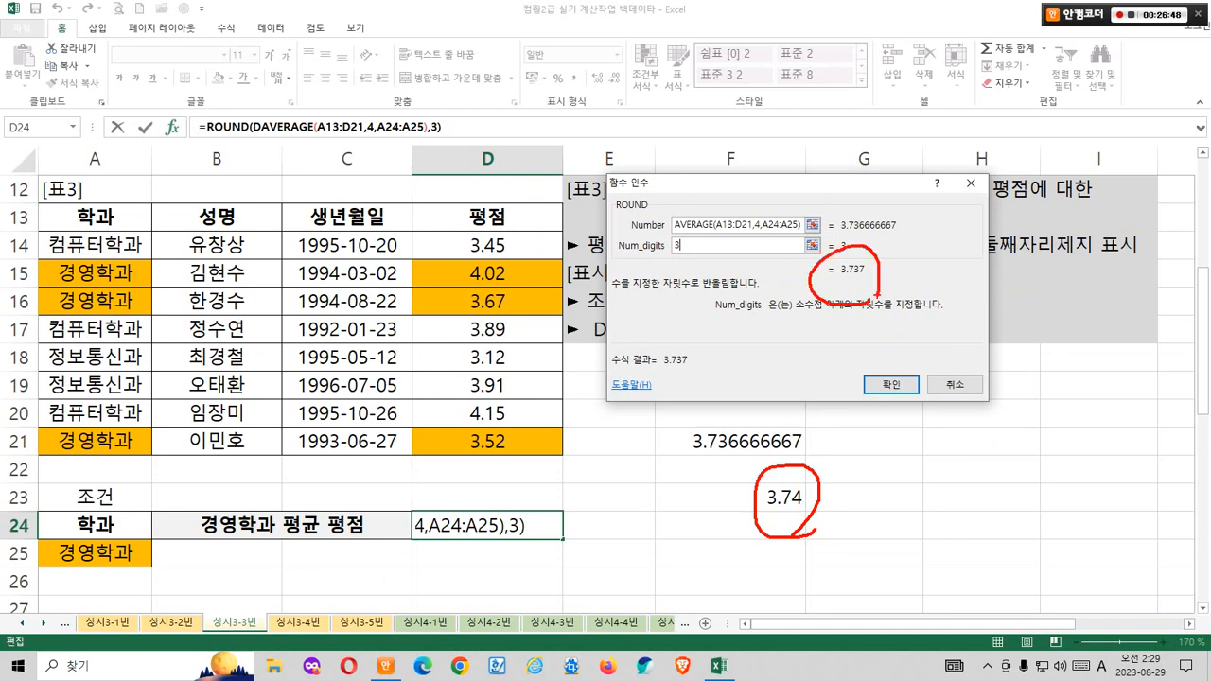
left_click_drag(825, 248, 867, 321)
left_click_drag(871, 227, 817, 329)
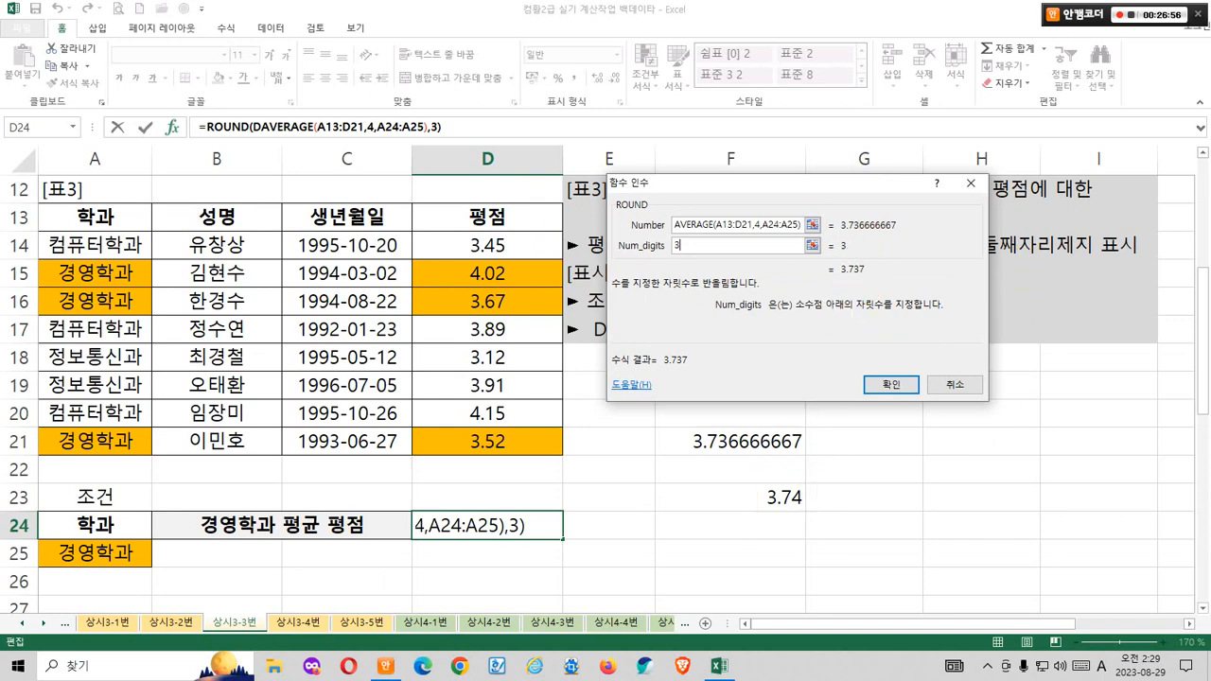
Step: Set Num_digits back to 2 and enter the completed ROUND and DAVERAGE formula in D24
key("BackSpace")
type("2")
key("Return")
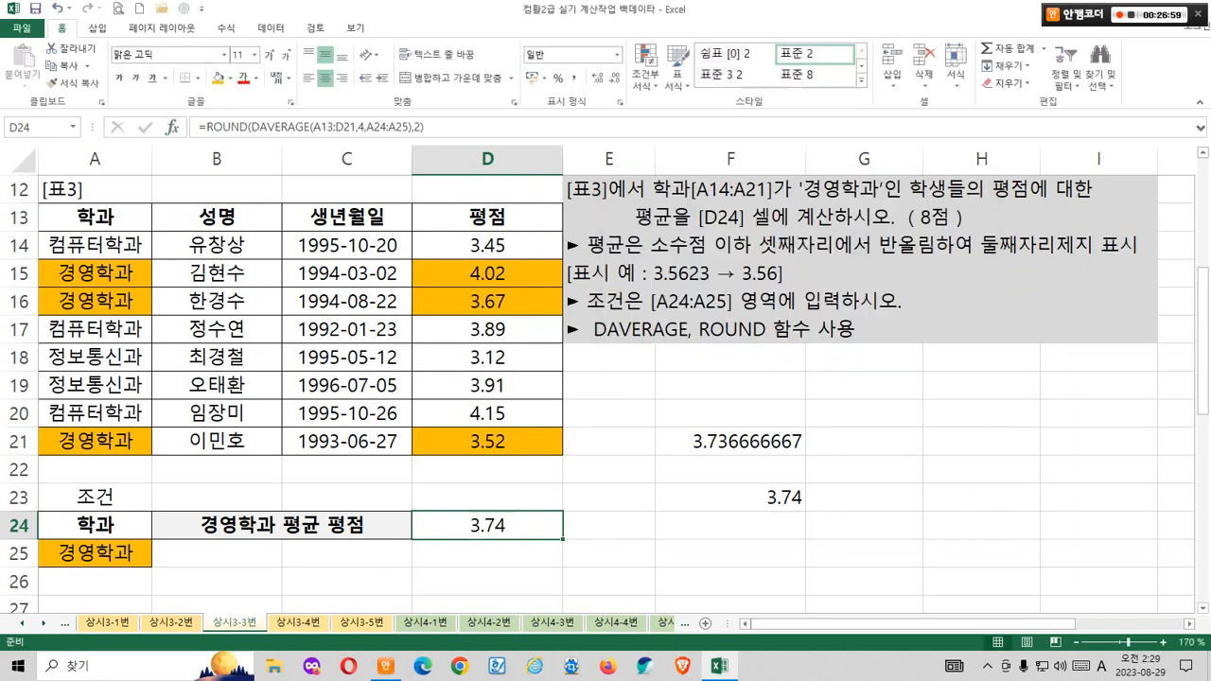
Step: Clear the manual check calculations from cells F21:F23
left_click_drag(730, 442, 730, 498)
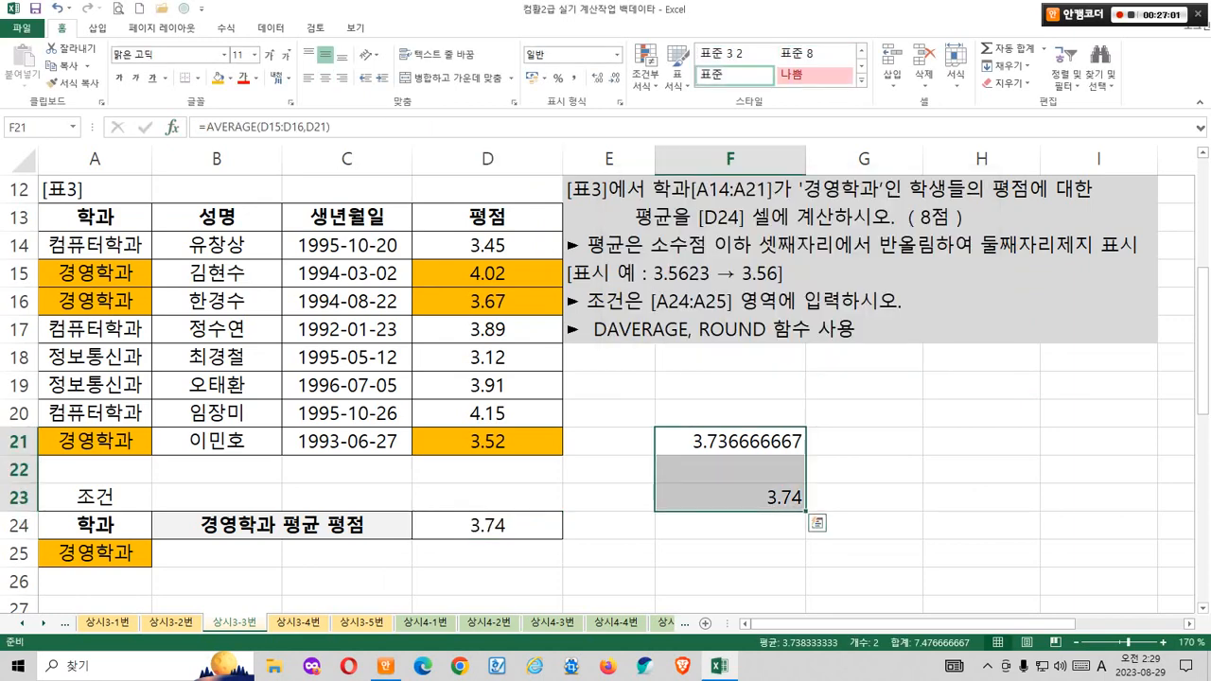
key("Delete")
left_click(609, 469)
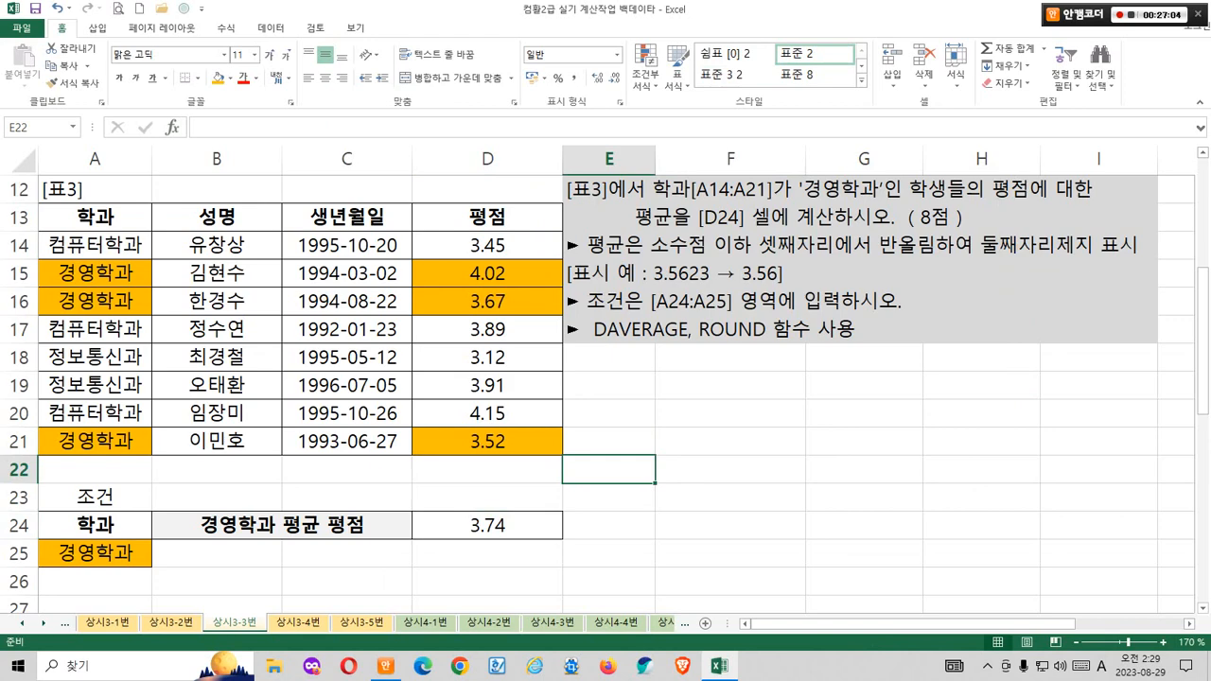
Step: Go to the 상시3-4번 sheet and read the [표4] task about counting students with 70 or more in all three subjects in D37
key("ctrl+Page_Down")
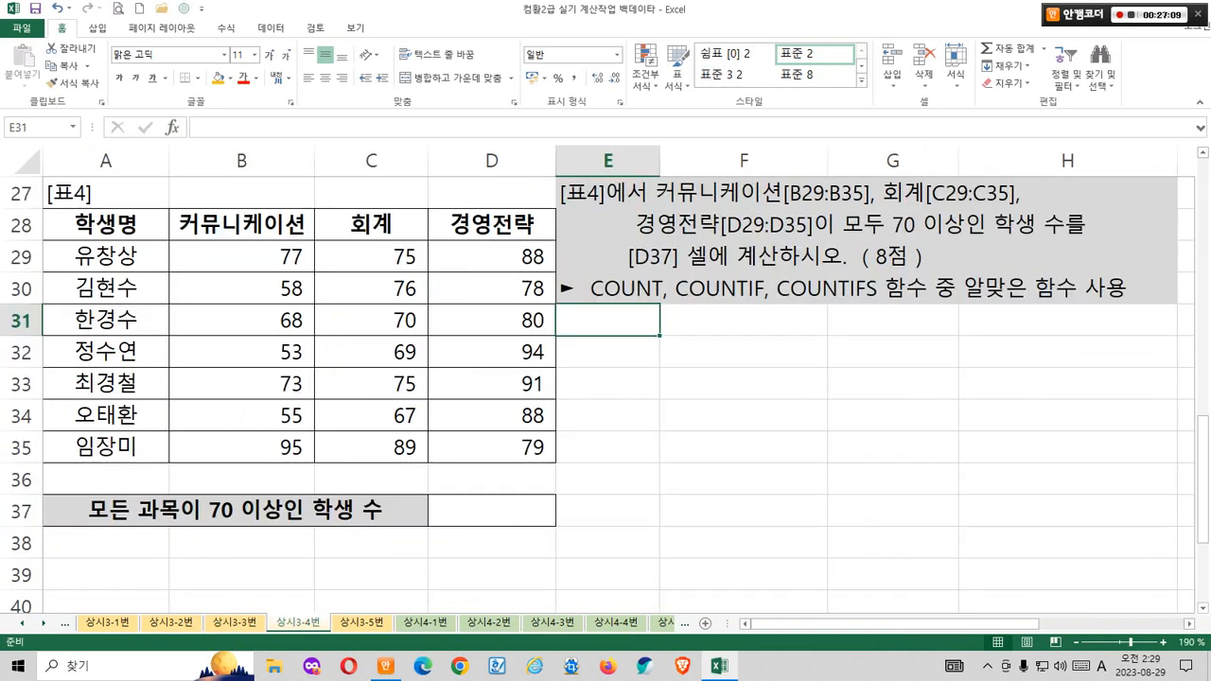
left_click_drag(570, 209, 863, 201)
left_click_drag(250, 244, 314, 459)
left_click_drag(369, 243, 427, 461)
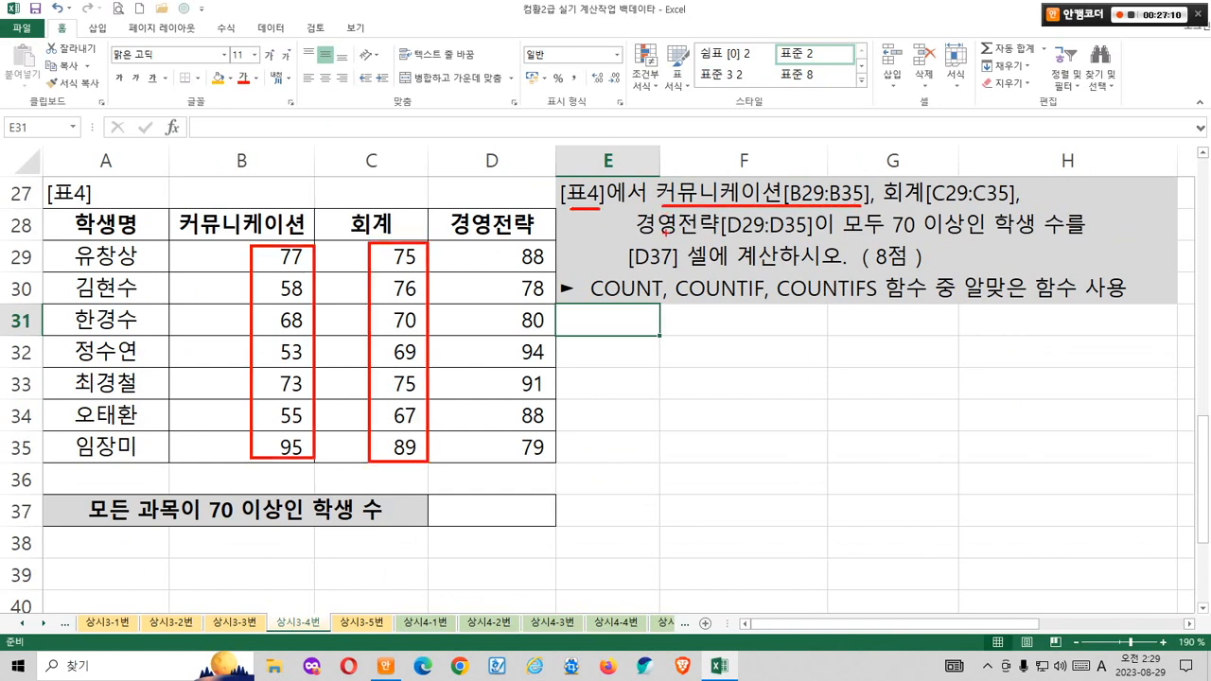
left_click_drag(510, 244, 558, 462)
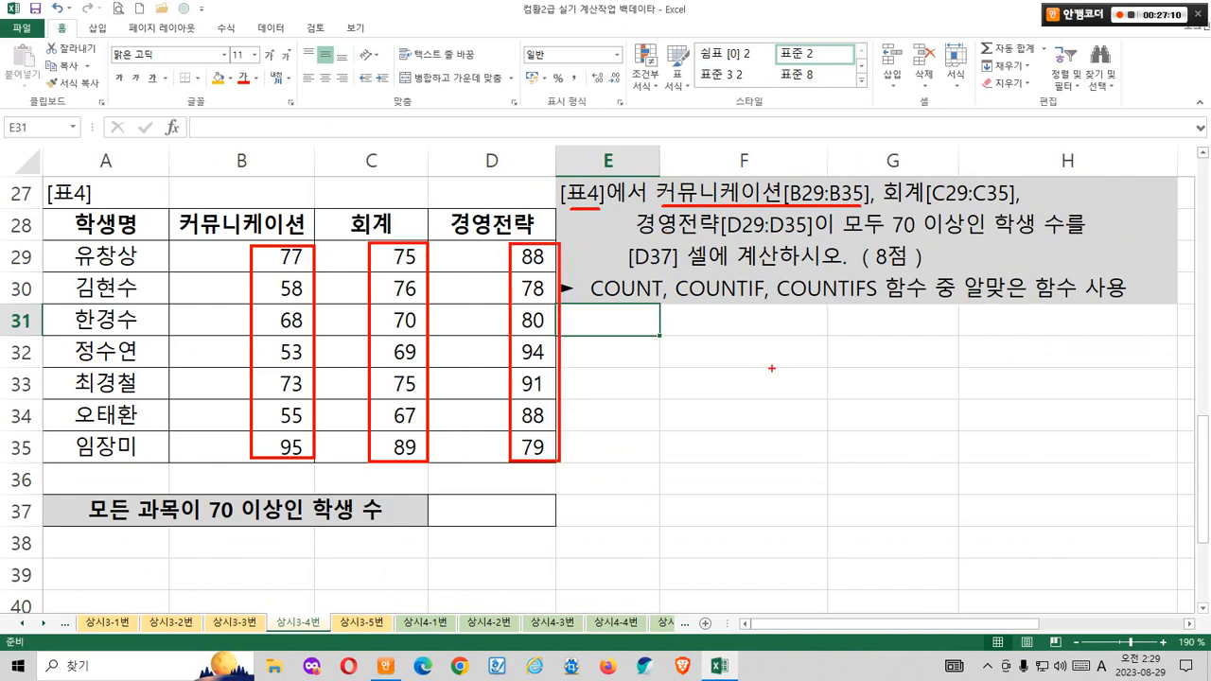
left_click_drag(847, 240, 1090, 235)
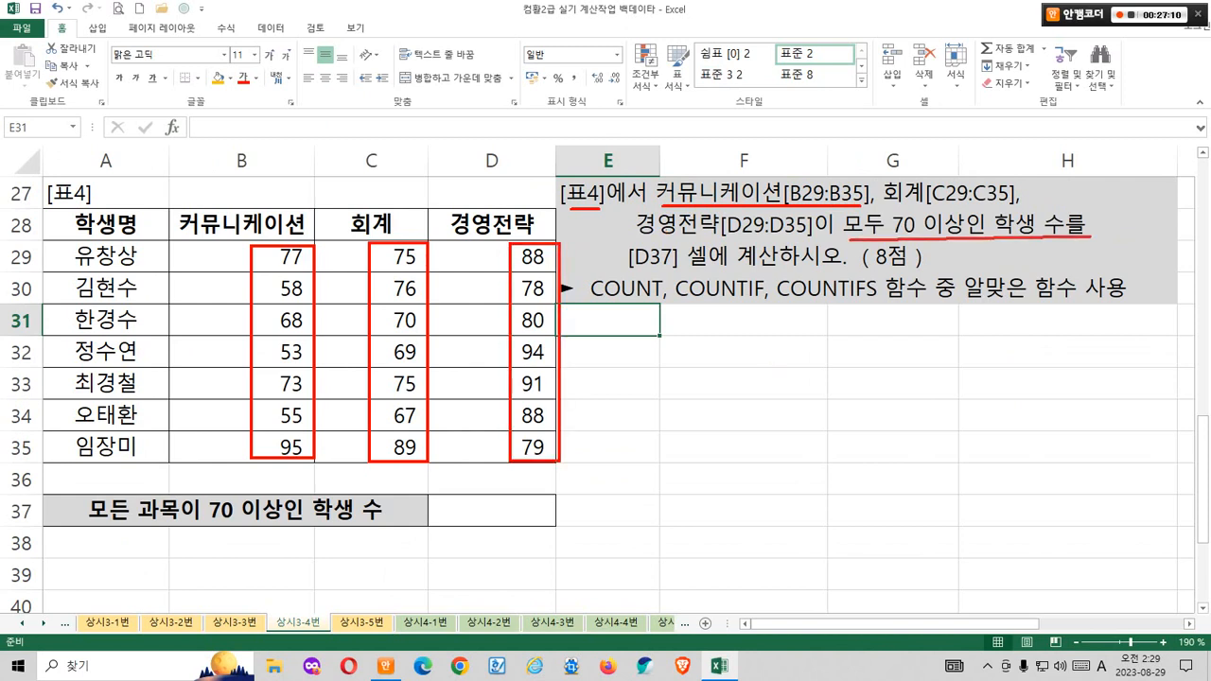
left_click_drag(630, 275, 802, 274)
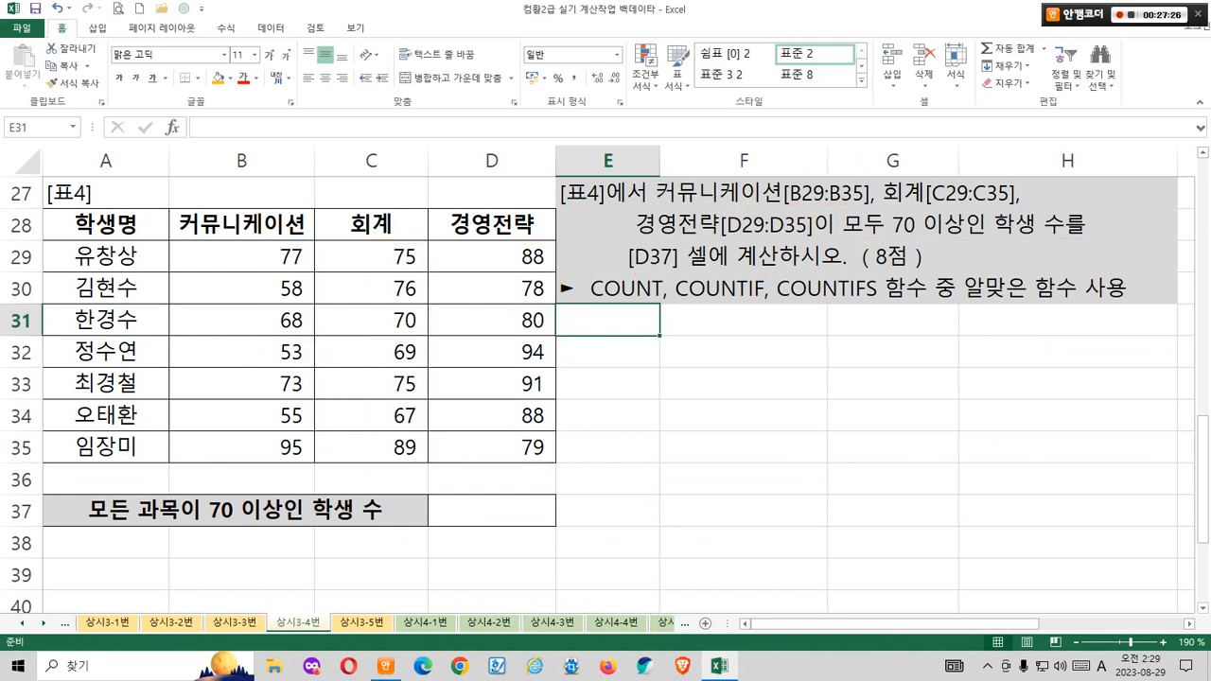
Step: Fill the score cells B29:D29, B33:D33 and B35:D35 with orange
left_click_drag(241, 256, 492, 257)
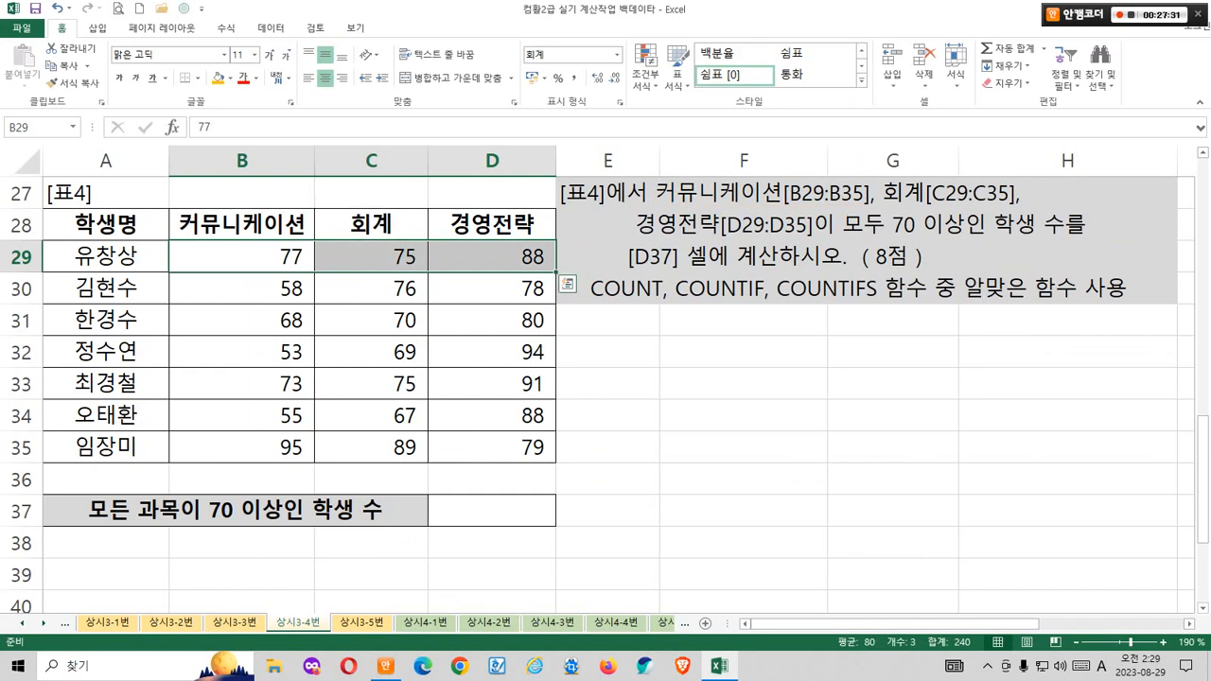
left_click_drag(241, 383, 491, 383)
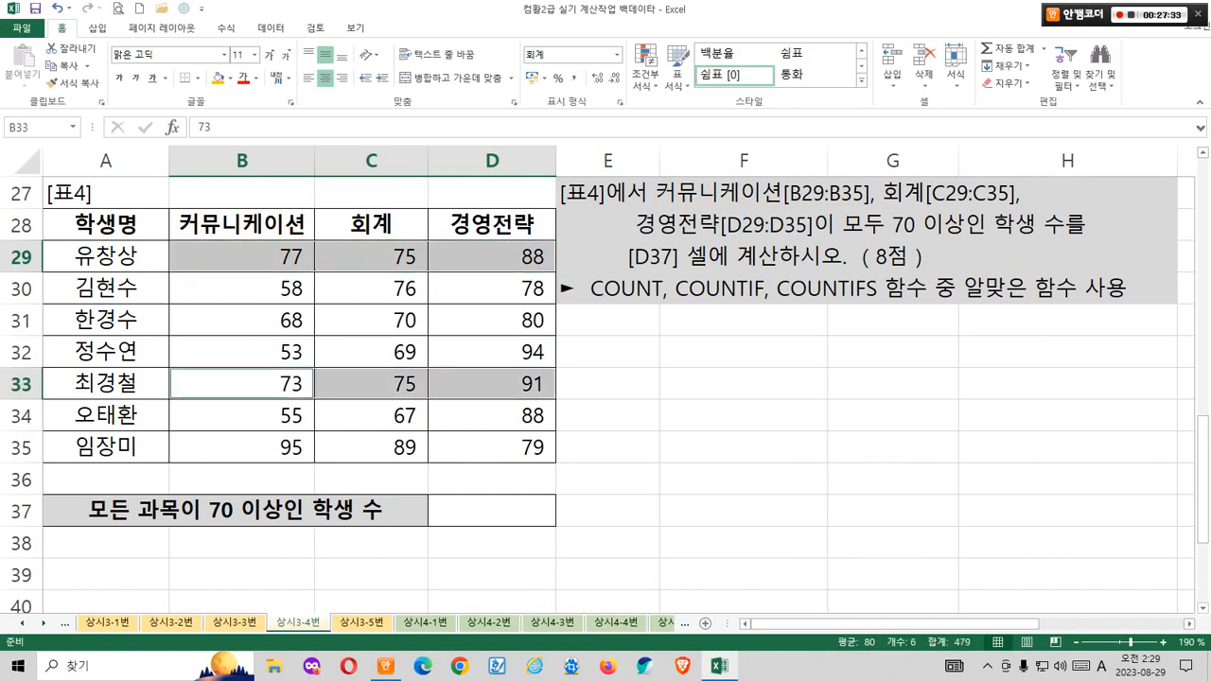
left_click_drag(241, 446, 491, 446)
left_click(218, 79)
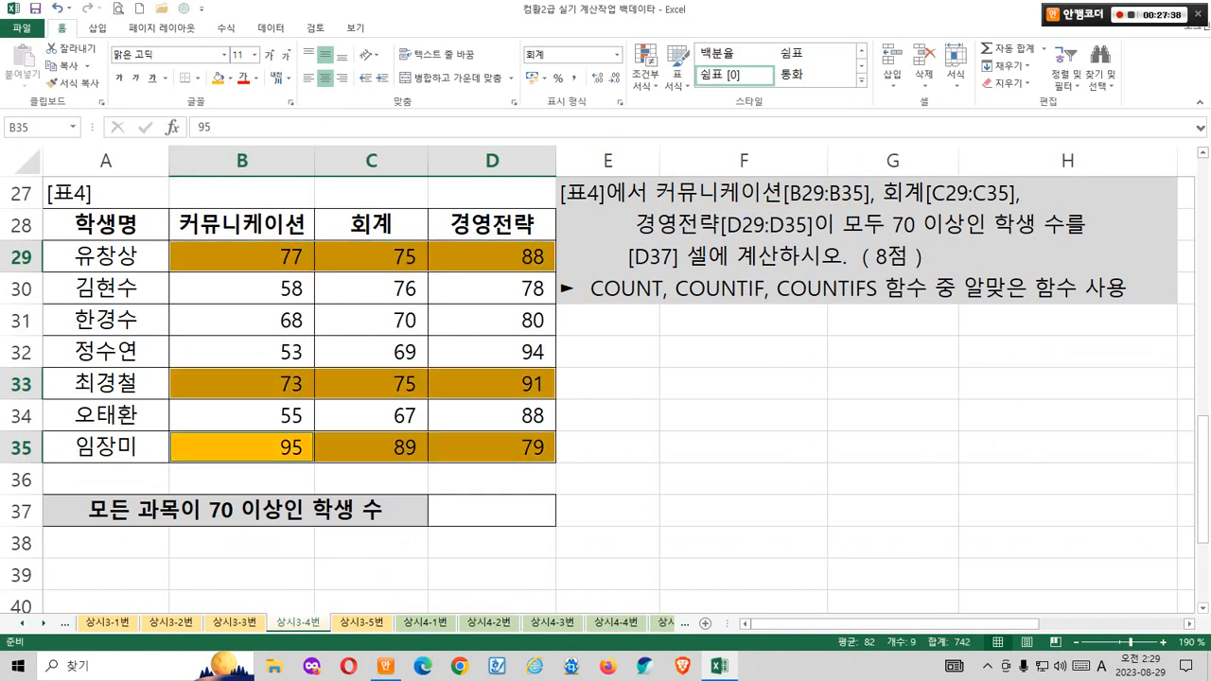
Step: Enter the manually counted number of qualifying students, 3, in cell E36
left_click(607, 478)
type("3")
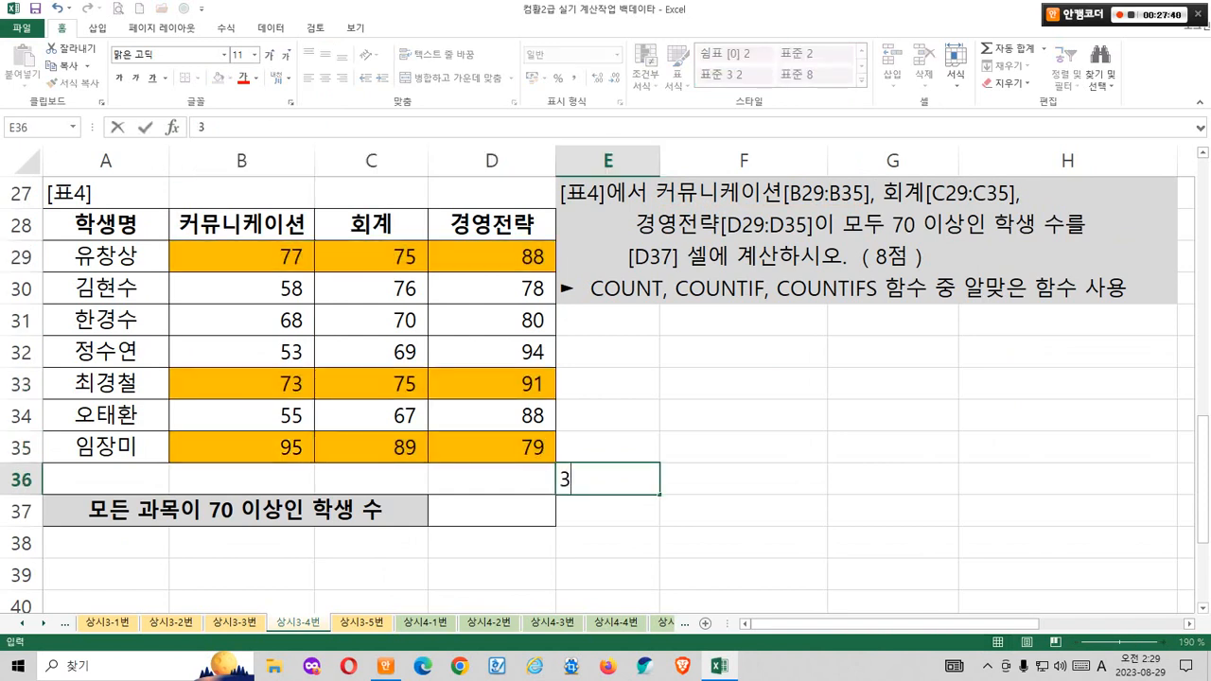
key("Return")
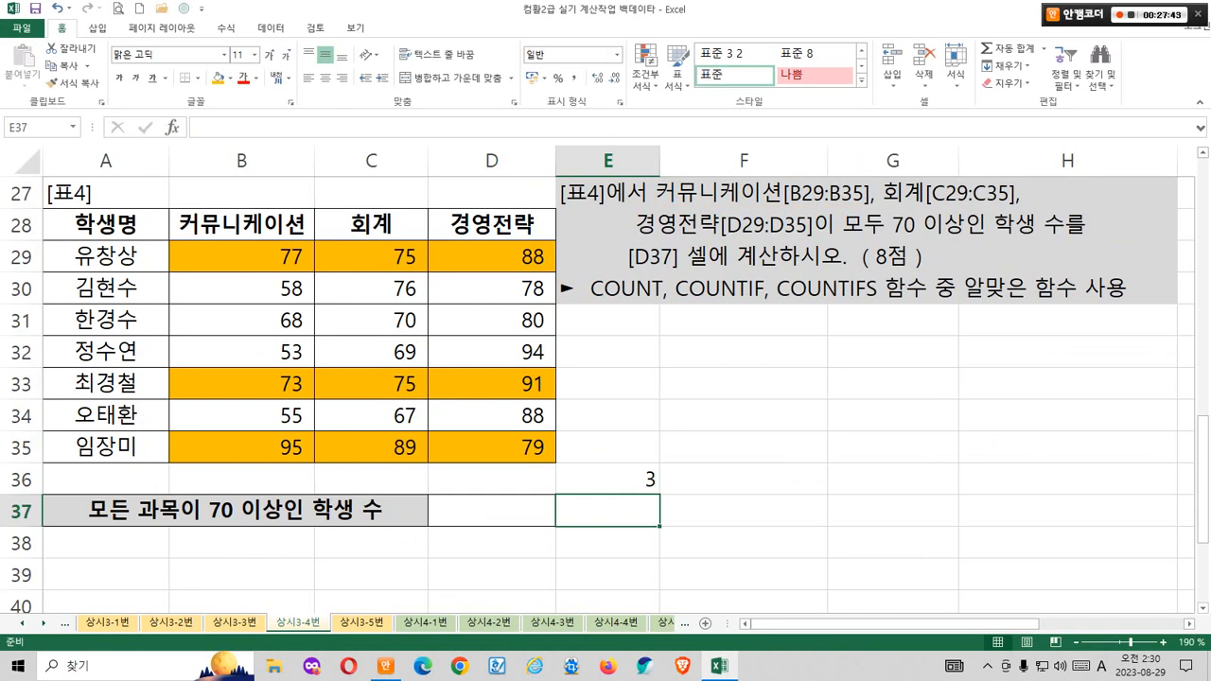
Step: Compare COUNT, COUNTIF and COUNTIFS from the task text against the conditions on the three subject columns
mouse_move(670, 329)
left_mouse_down()
mouse_move(582, 302)
mouse_move(663, 284)
left_mouse_up()
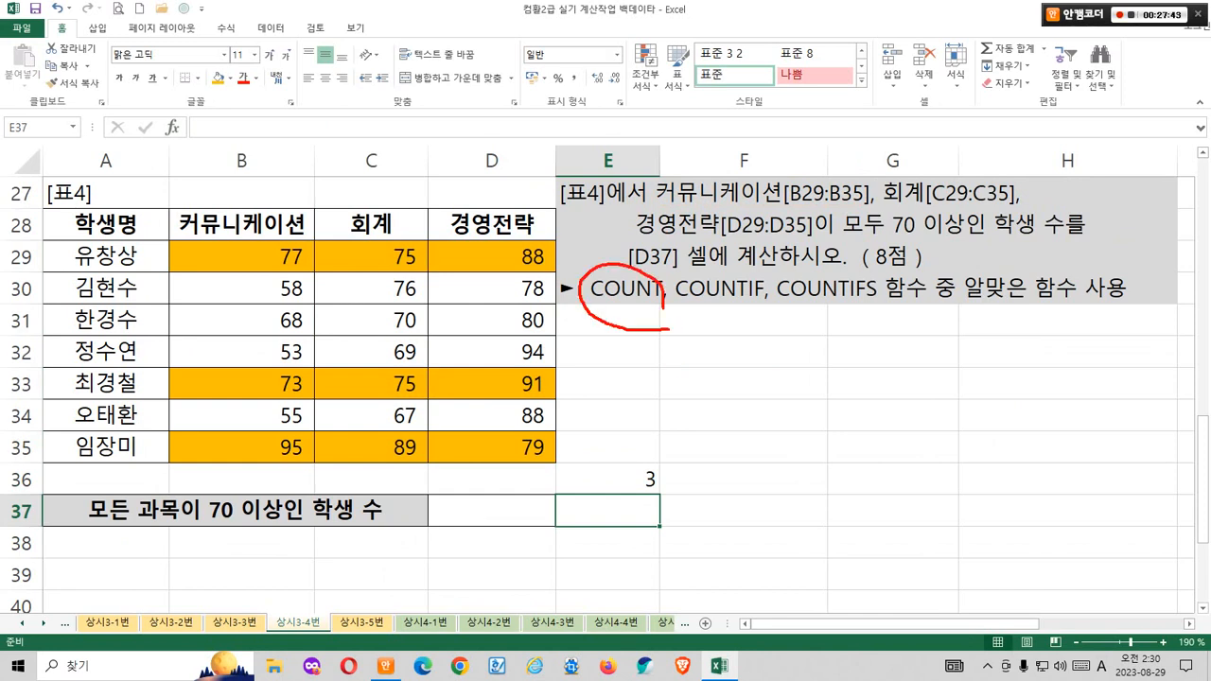
mouse_move(736, 320)
left_mouse_down()
mouse_move(697, 313)
mouse_move(762, 319)
mouse_move(849, 253)
mouse_move(875, 318)
mouse_move(1135, 307)
left_mouse_up()
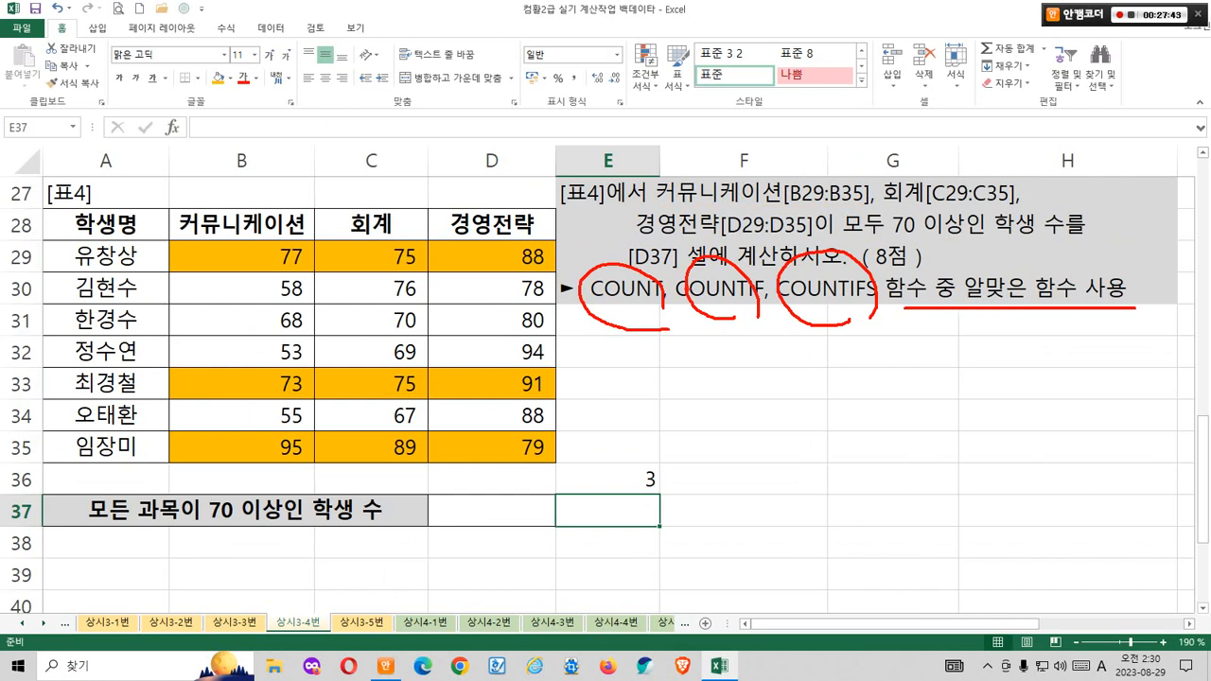
mouse_move(598, 258)
left_mouse_down()
mouse_move(625, 258)
mouse_move(640, 225)
left_mouse_up()
mouse_move(690, 221)
left_mouse_down()
mouse_move(702, 233)
mouse_move(726, 197)
left_mouse_up()
left_click_drag(783, 213, 831, 186)
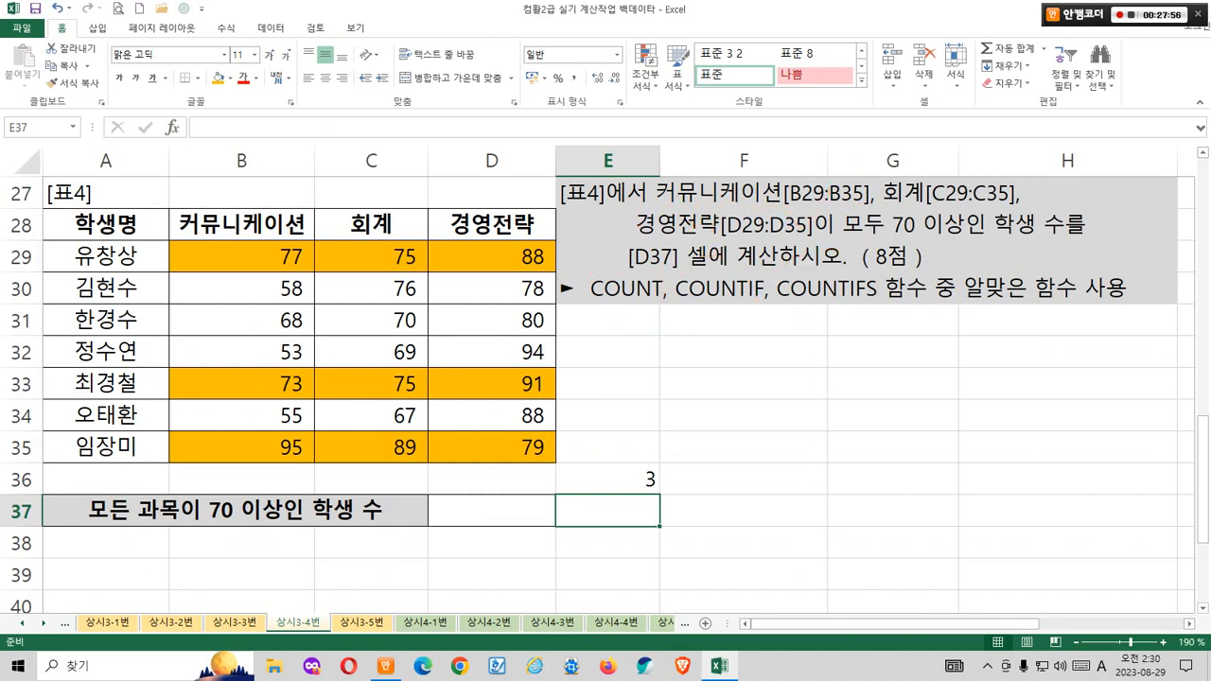
mouse_move(642, 321)
left_mouse_down()
mouse_move(606, 327)
mouse_move(643, 318)
left_mouse_up()
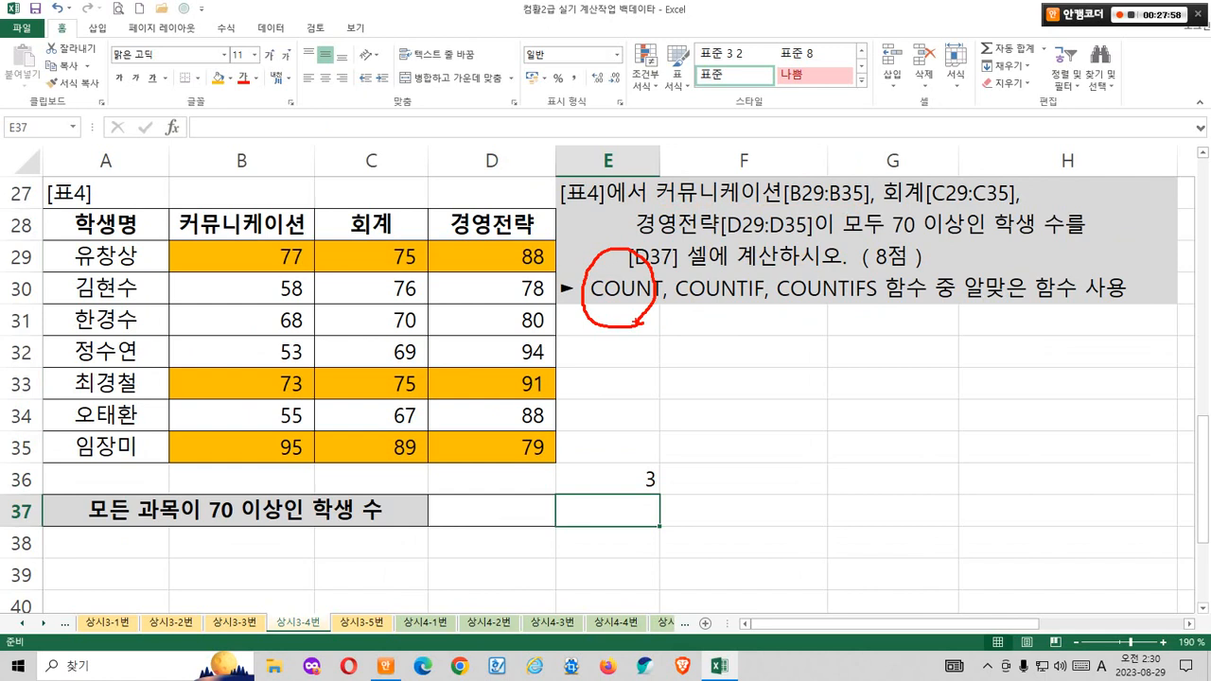
mouse_move(673, 272)
left_mouse_down()
mouse_move(741, 303)
mouse_move(766, 284)
mouse_move(751, 307)
mouse_move(750, 274)
left_mouse_up()
mouse_move(726, 257)
left_mouse_down()
mouse_move(743, 254)
mouse_move(752, 268)
mouse_move(711, 200)
mouse_move(687, 255)
left_mouse_up()
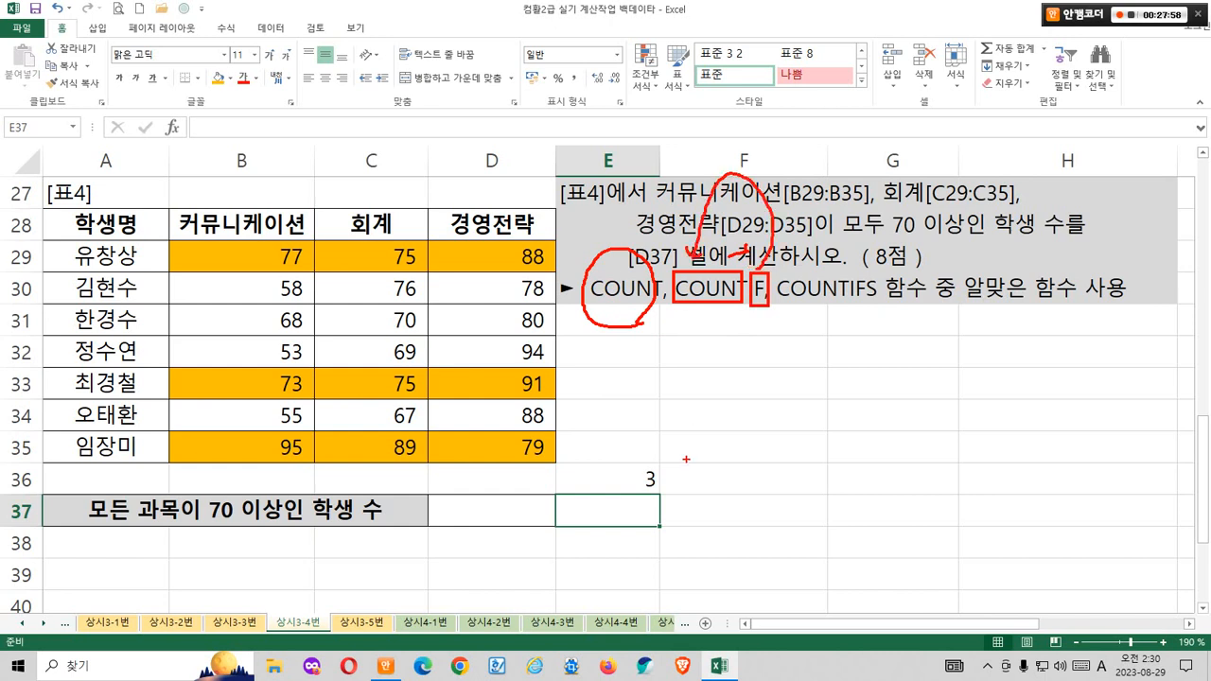
left_click_drag(779, 269, 889, 312)
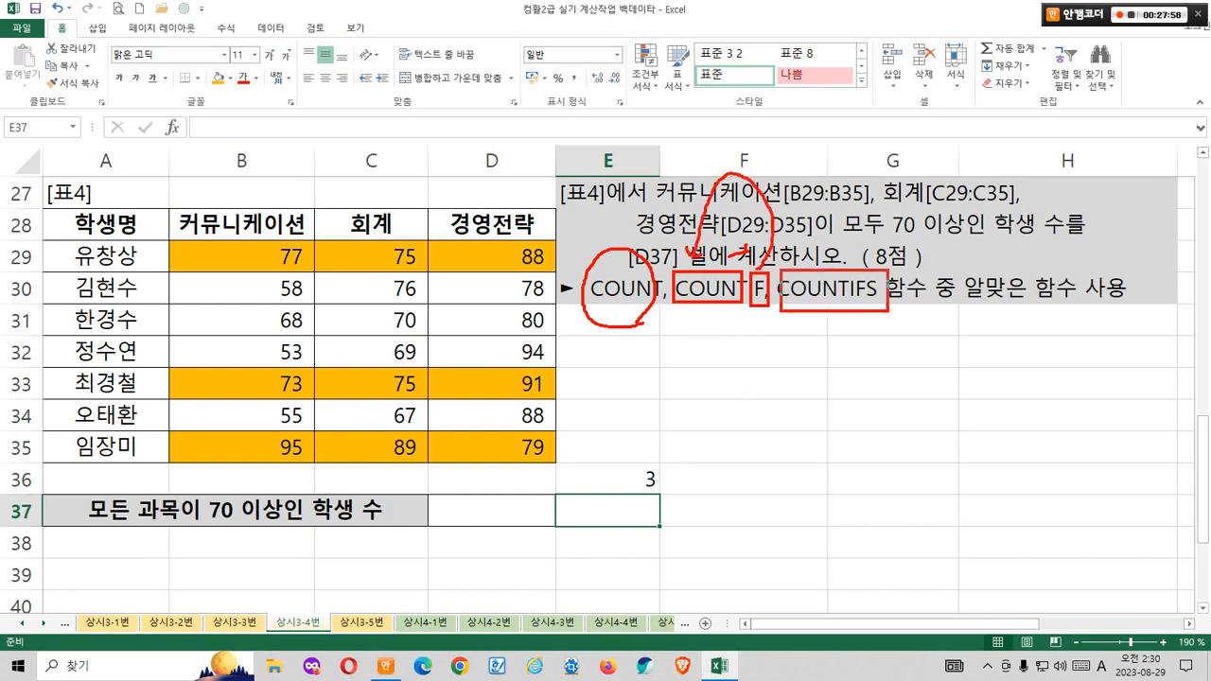
left_click_drag(723, 307, 749, 347)
left_click_drag(873, 273, 878, 309)
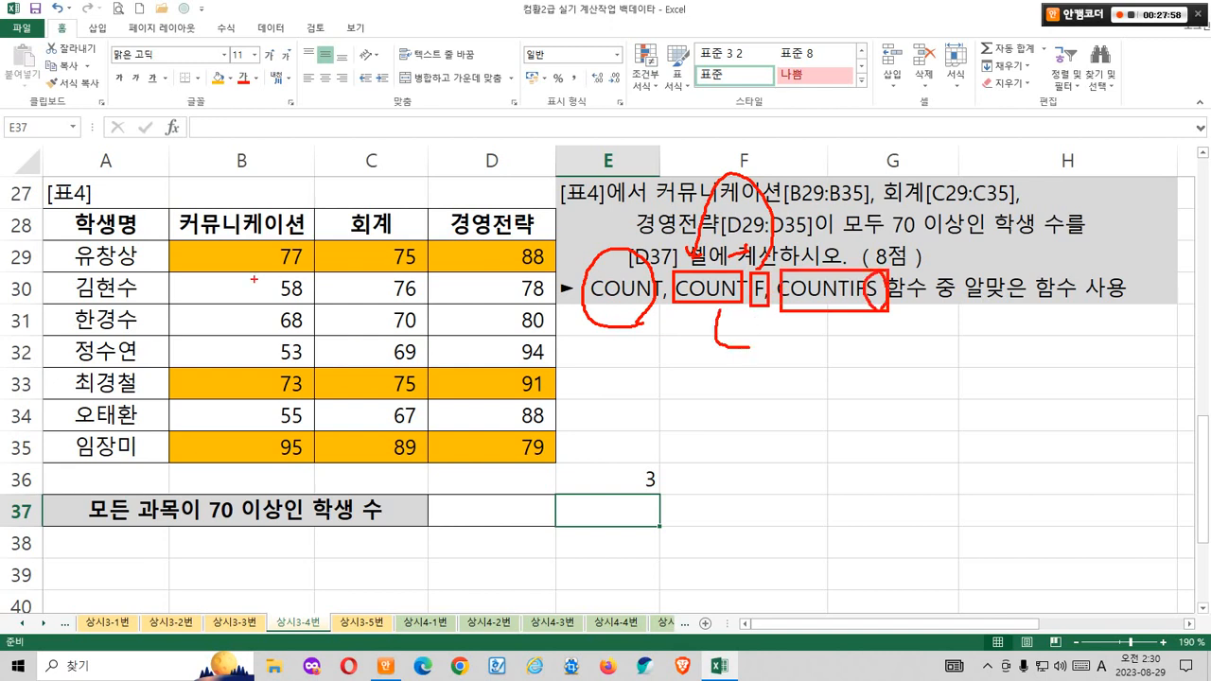
left_click_drag(259, 244, 302, 455)
left_click_drag(373, 245, 425, 463)
left_click_drag(487, 243, 556, 462)
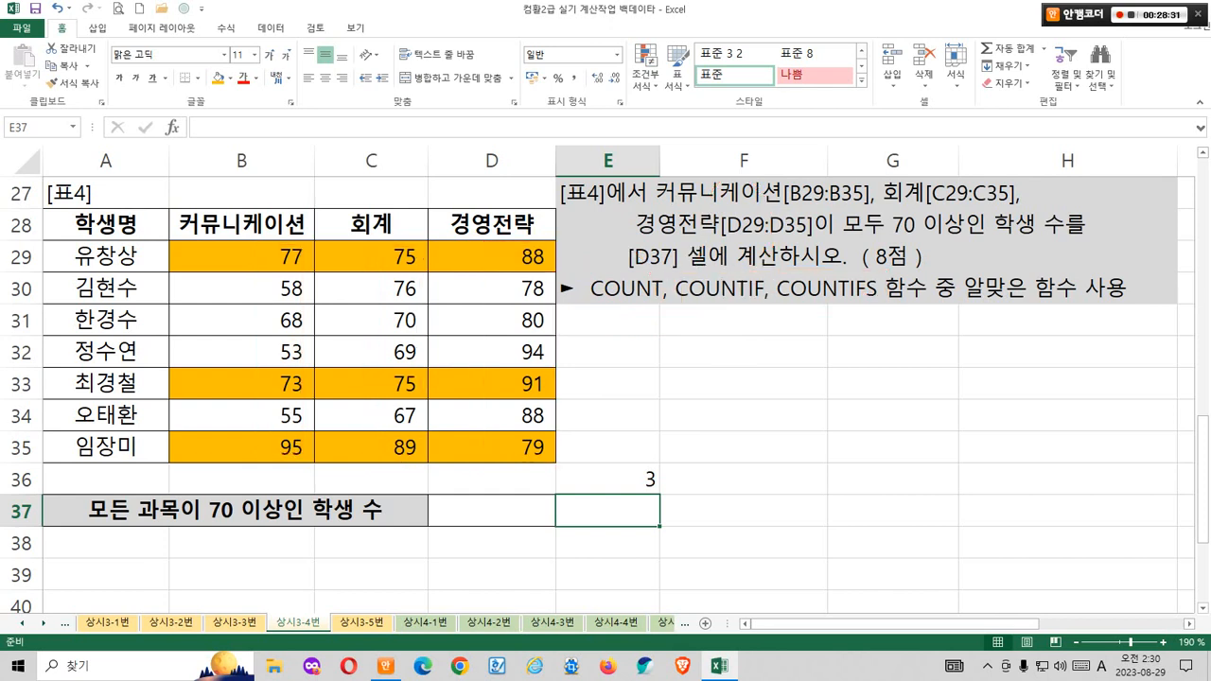
Step: Start inserting a function in D37 and select COUNTIFS from the list of all functions
left_click(490, 511)
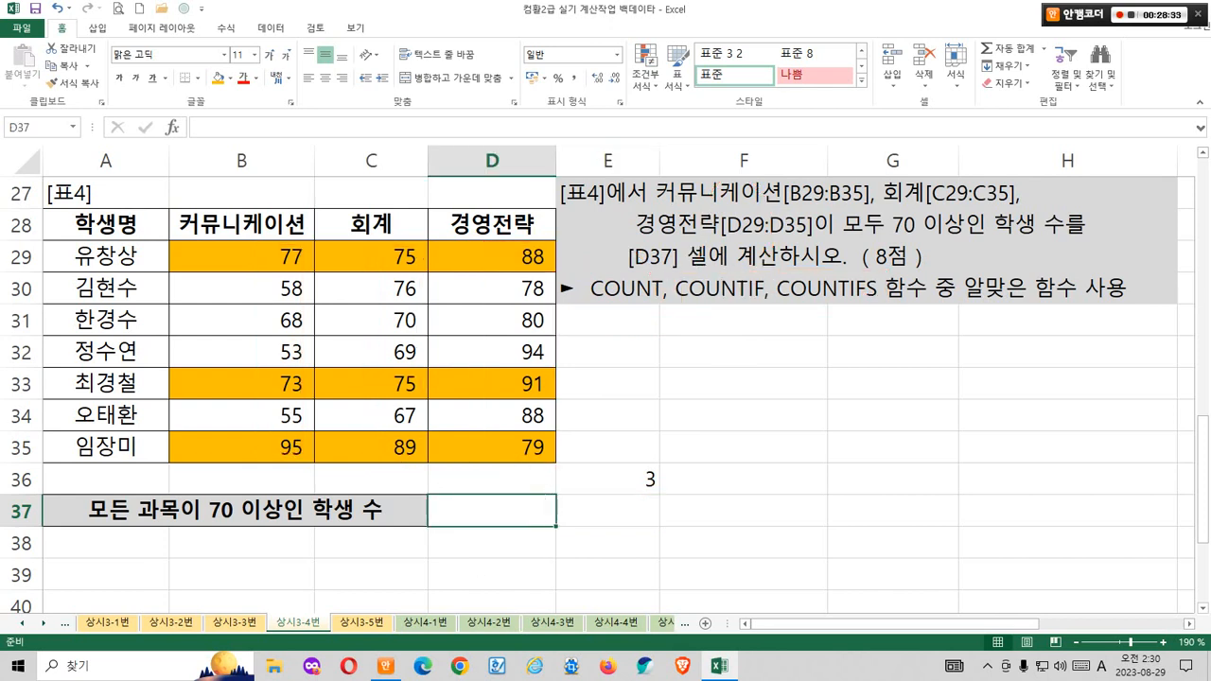
key("shift+F3")
left_click(756, 288)
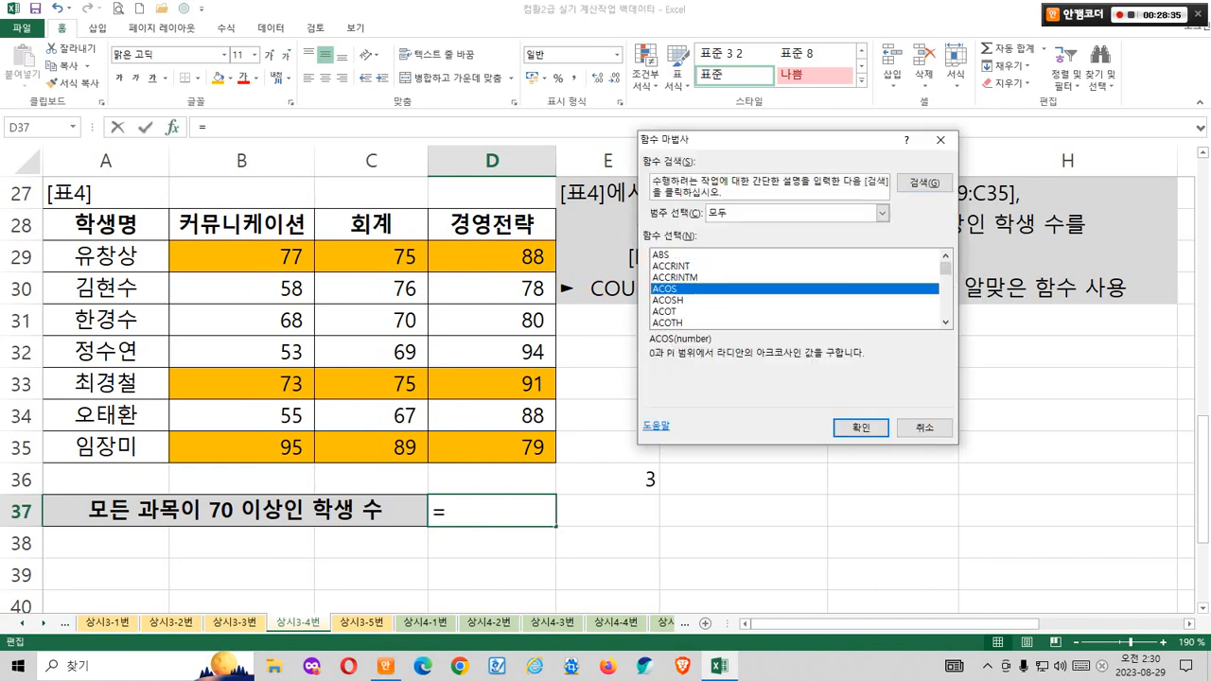
key("v")
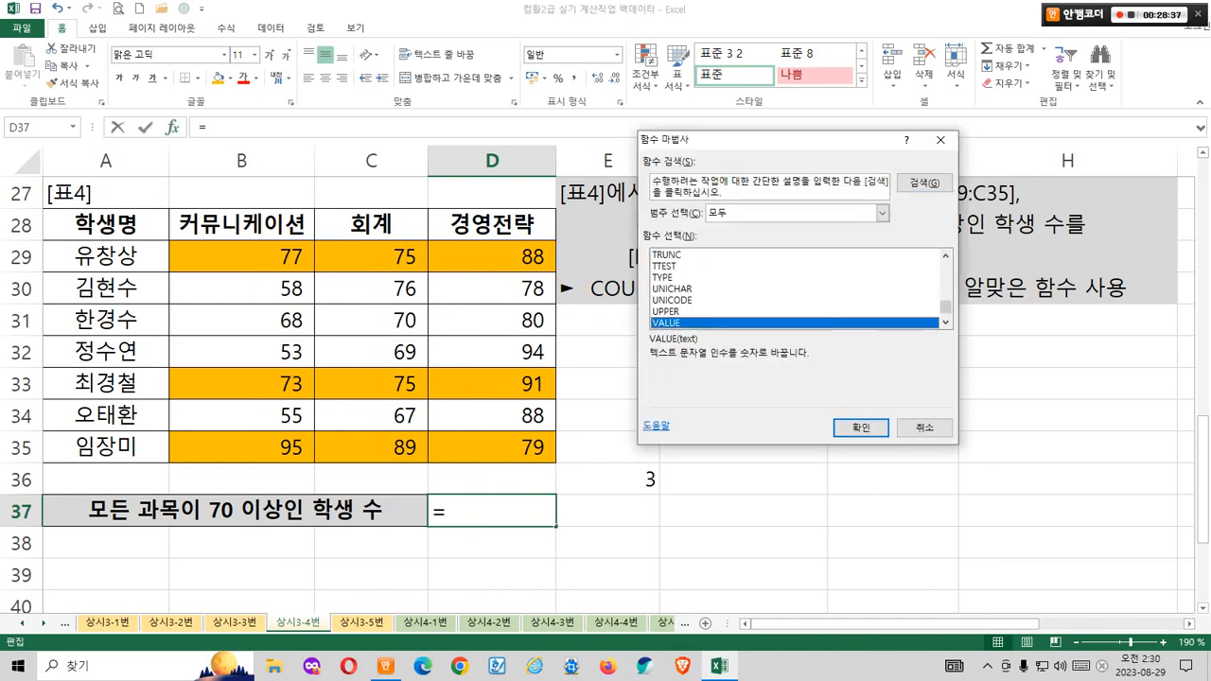
key("c")
scroll(800, 288, "down", 10)
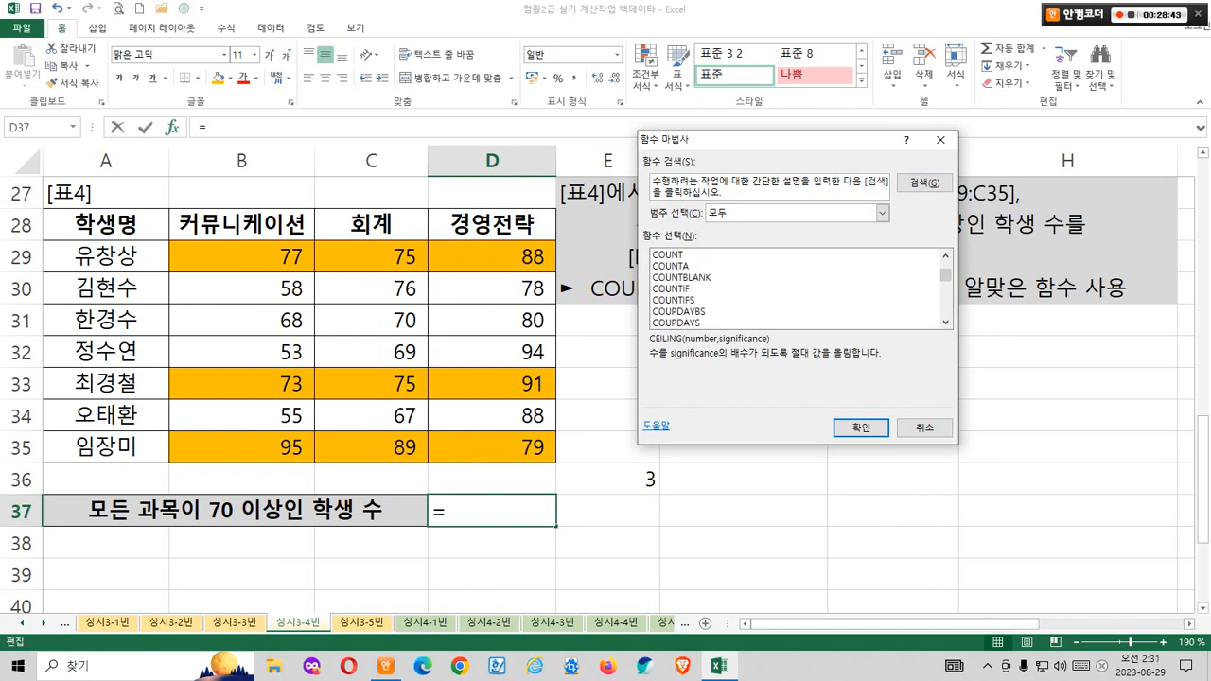
left_click(674, 300)
Step: Read the description of COUNTIFS and open its function arguments for D37
key("ctrl+1")
left_click_drag(643, 286, 716, 311)
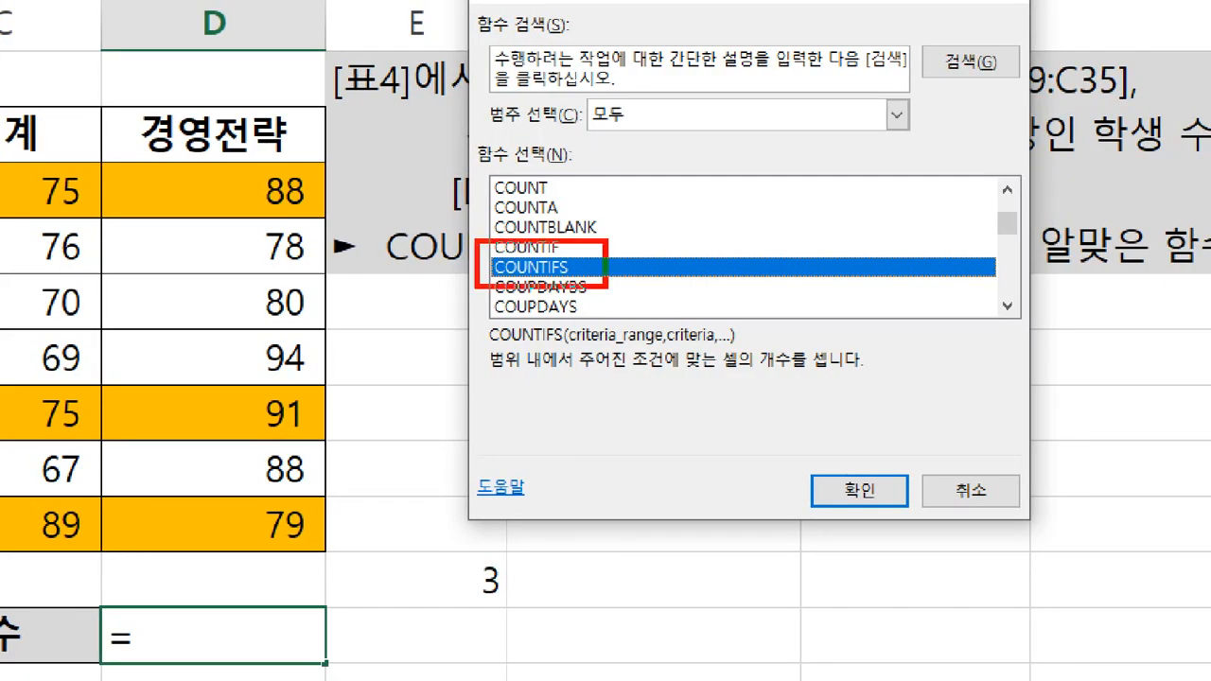
left_click_drag(480, 342, 575, 387)
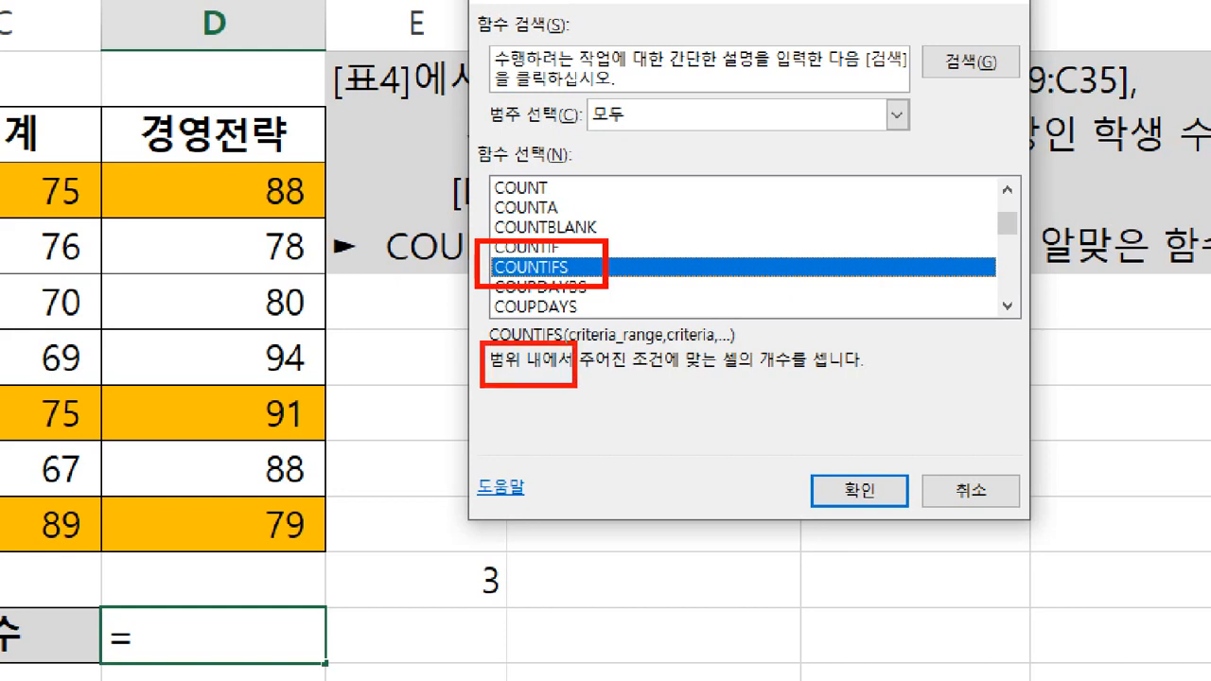
mouse_move(333, 145)
left_mouse_down()
mouse_move(400, 265)
mouse_move(429, 516)
left_mouse_up()
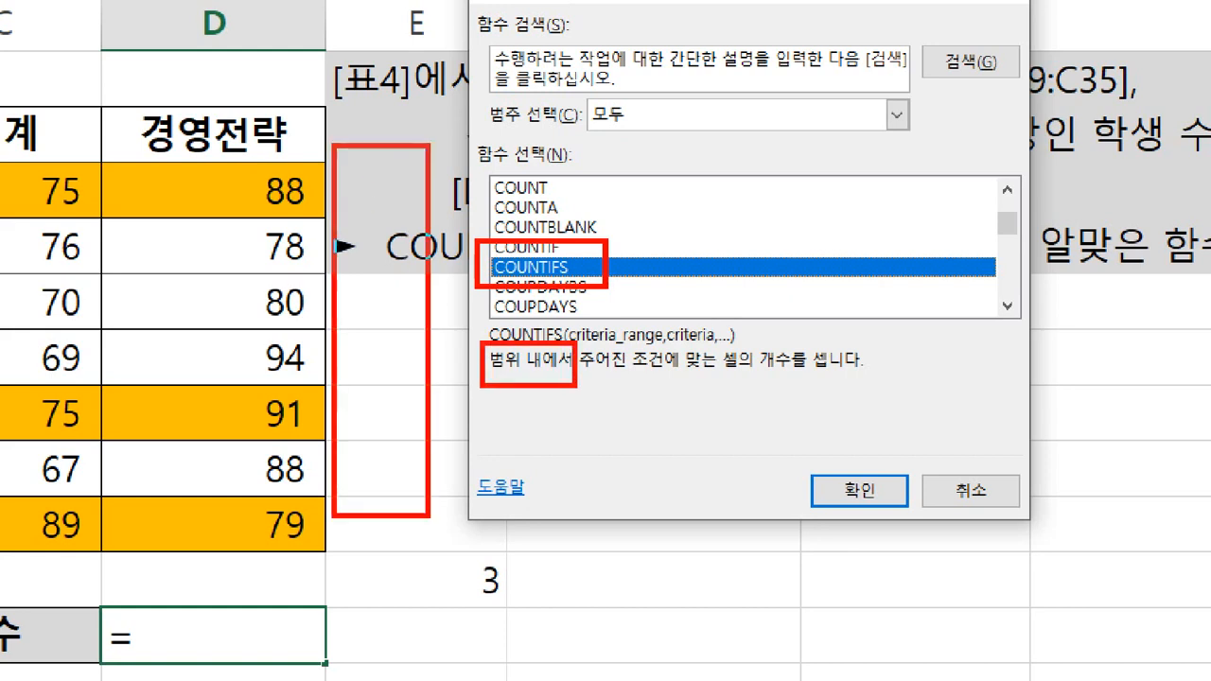
mouse_move(594, 378)
left_mouse_down()
mouse_move(800, 373)
mouse_move(821, 406)
left_mouse_up()
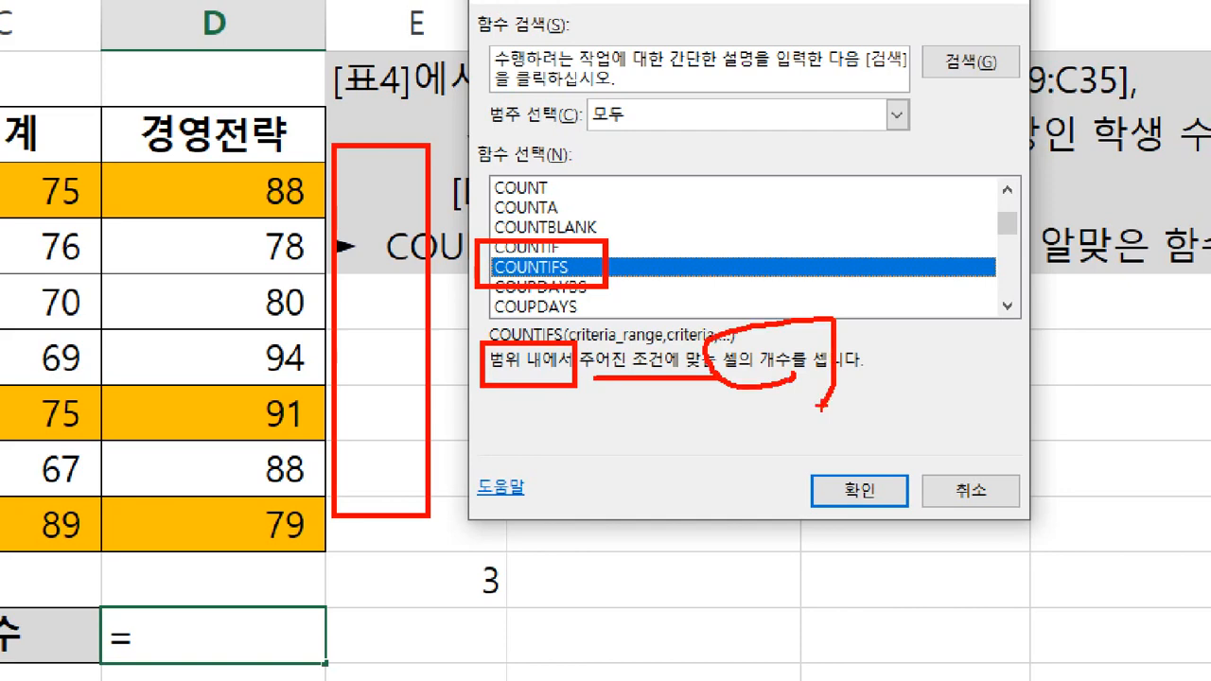
key("Escape")
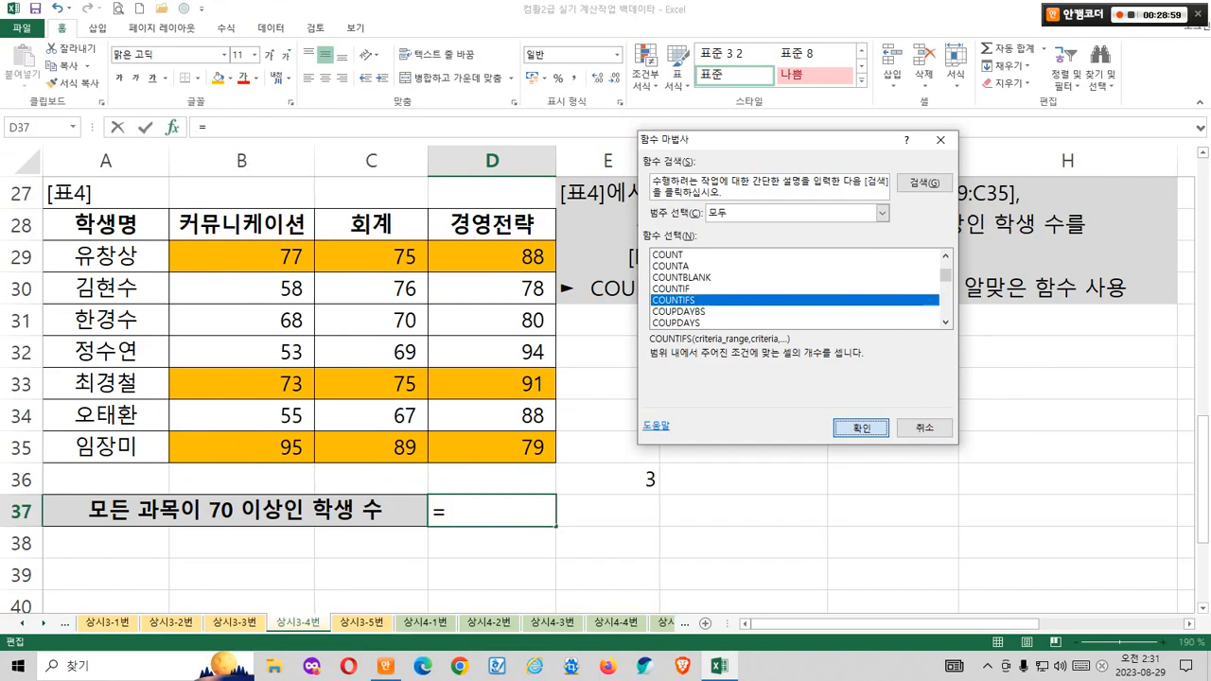
left_click(861, 428)
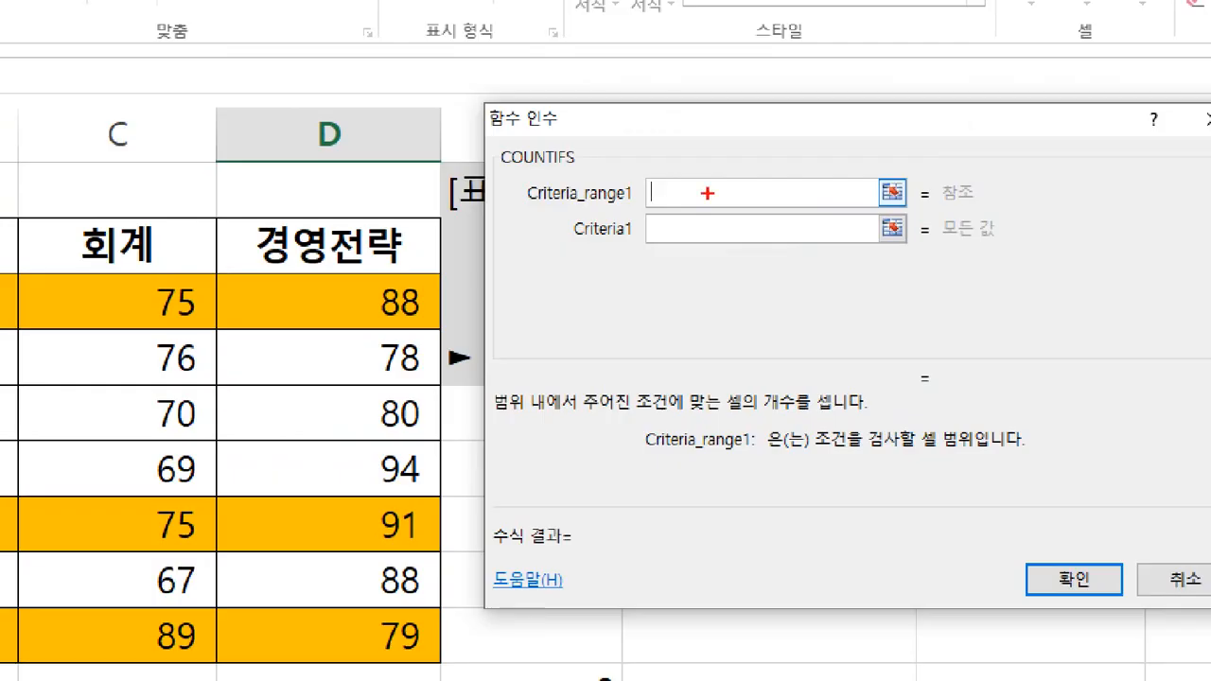
Step: Set Criteria_range1 of COUNTIFS to the 커뮤니케이션 scores in B29:B35
mouse_move(691, 192)
left_mouse_down()
mouse_move(595, 231)
mouse_move(587, 406)
mouse_move(617, 427)
left_mouse_up()
left_click_drag(811, 461, 989, 447)
left_click_drag(941, 383, 988, 338)
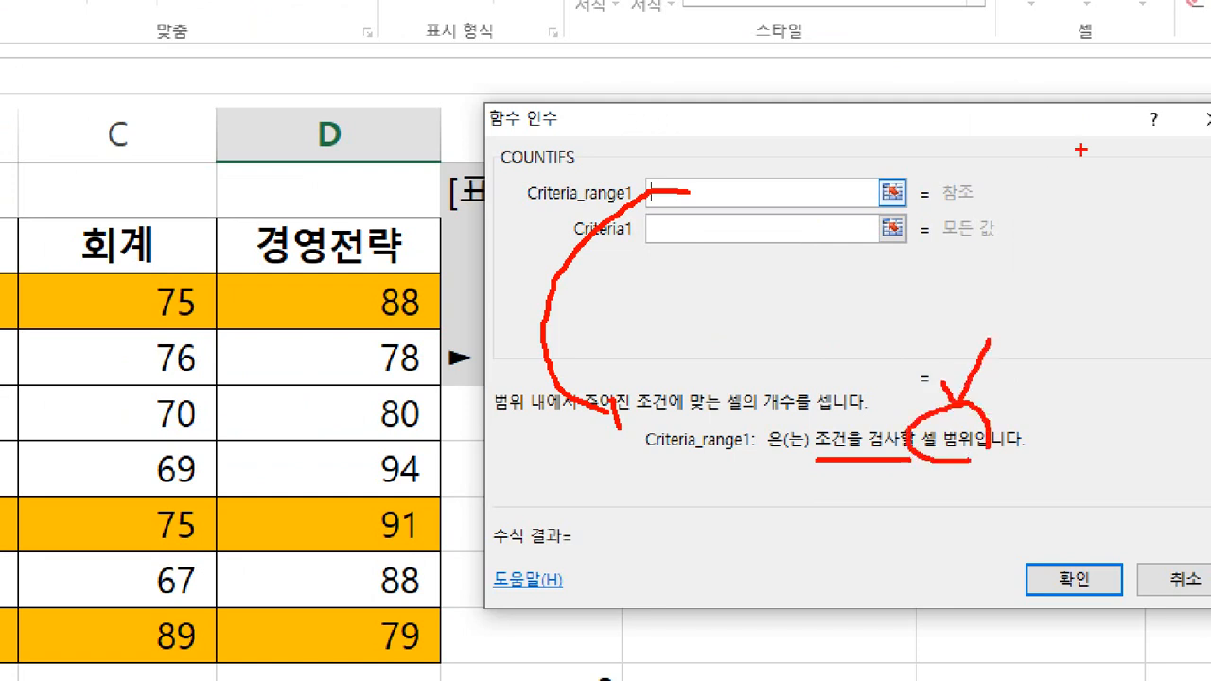
left_click_drag(1079, 148, 1152, 375)
left_click_drag(1081, 135, 1114, 134)
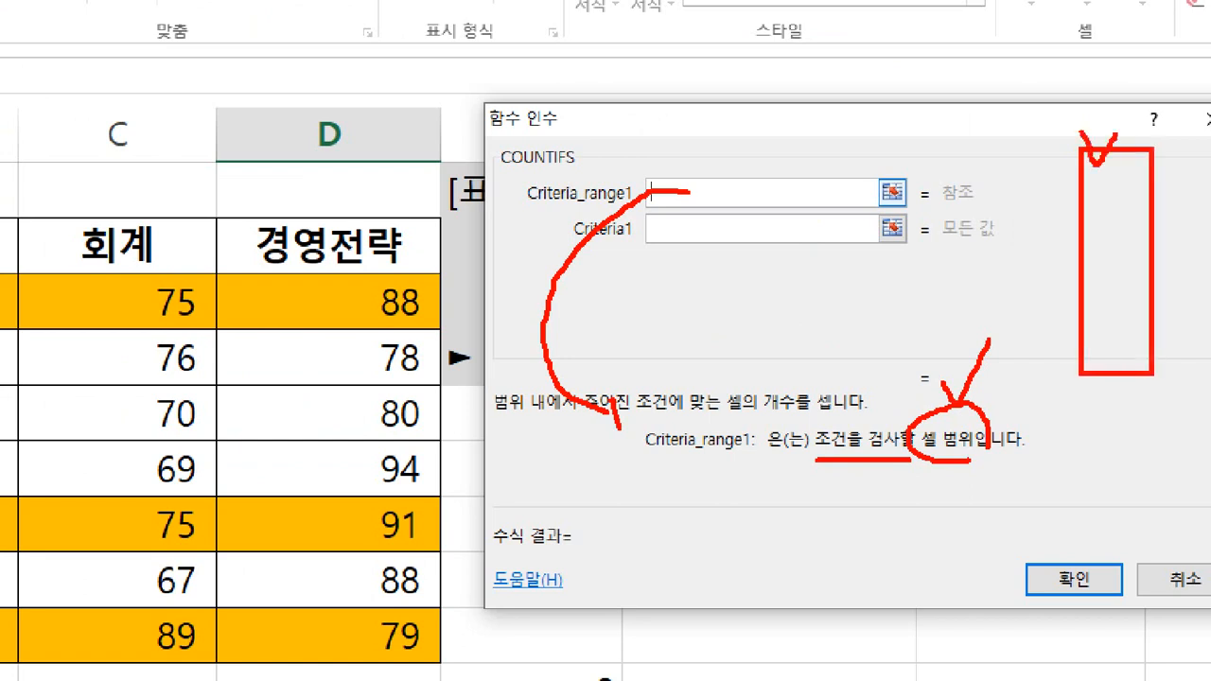
mouse_move(842, 464)
left_mouse_down()
mouse_move(906, 400)
mouse_move(886, 421)
left_mouse_up()
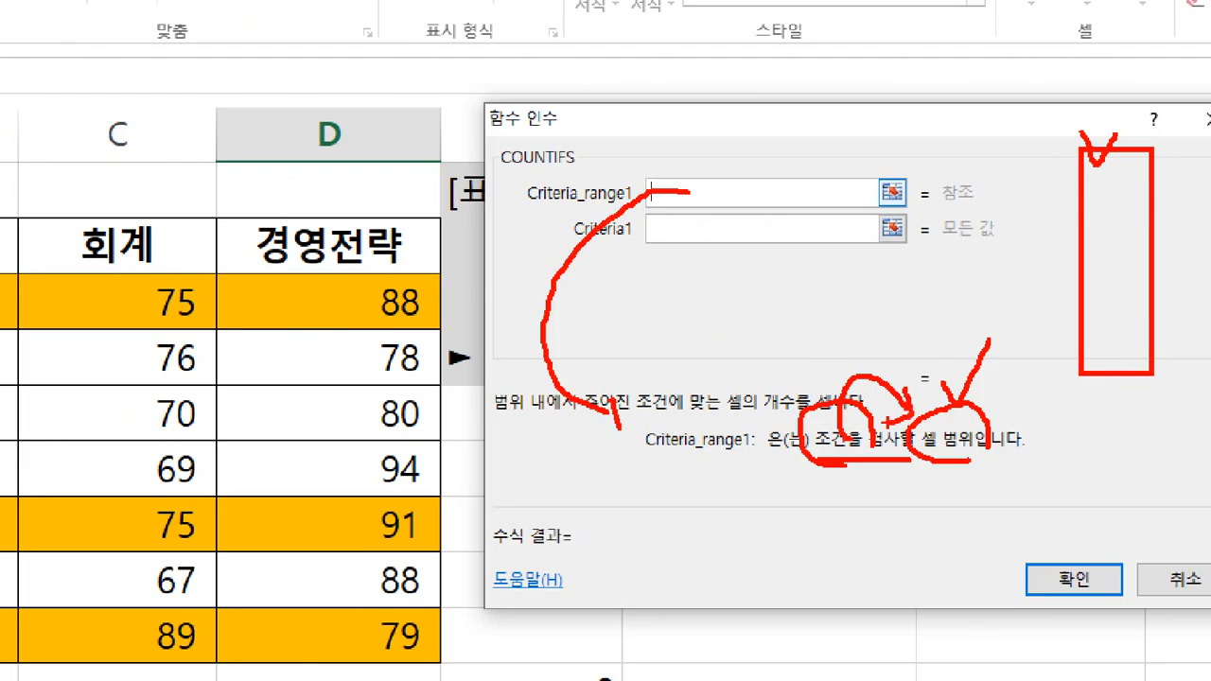
key("Escape")
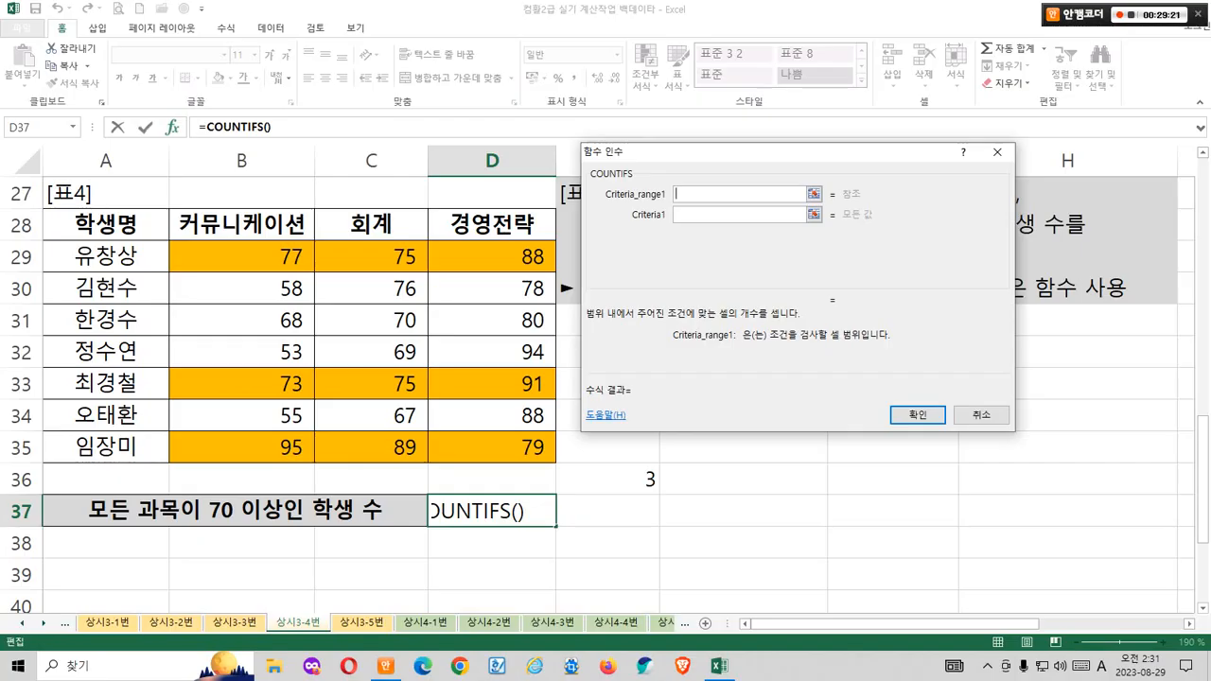
left_click_drag(295, 231, 276, 265)
mouse_move(842, 355)
left_mouse_down()
mouse_move(831, 299)
mouse_move(885, 344)
left_mouse_up()
left_click_drag(925, 159, 985, 340)
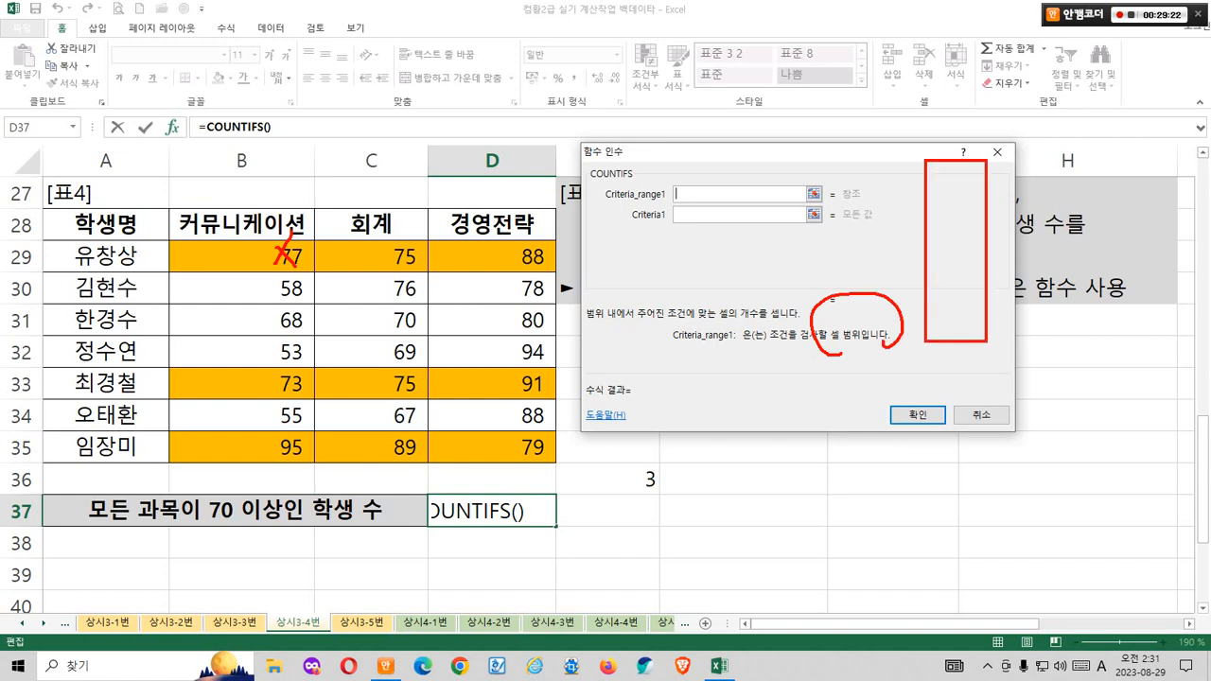
left_click_drag(284, 255, 284, 446)
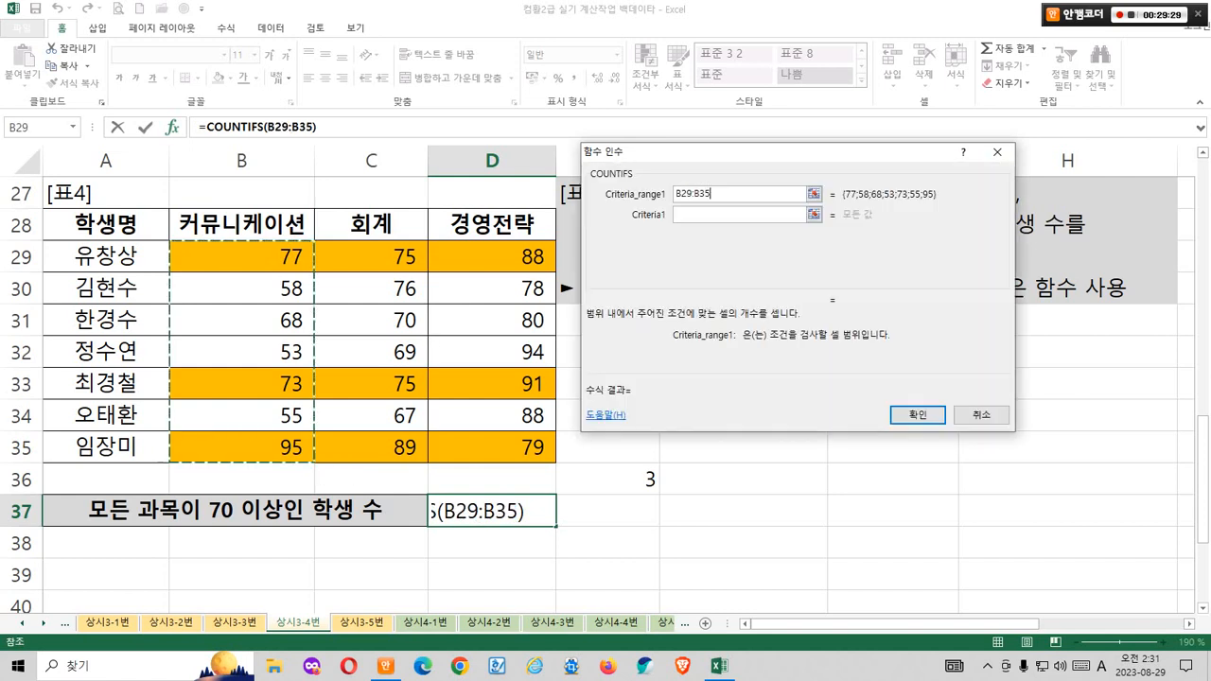
Step: Set Criteria1 of COUNTIFS to >=70, moving the arguments dialog clear of the task text
left_click(740, 214)
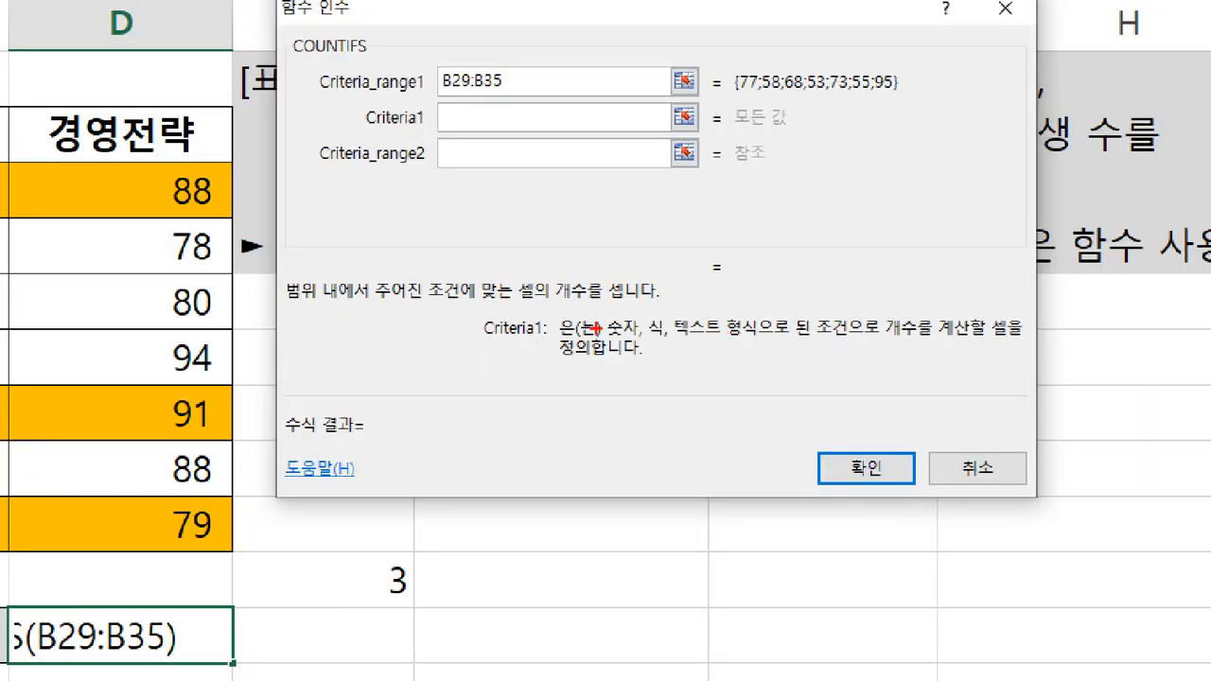
mouse_move(588, 308)
left_mouse_down()
mouse_move(667, 346)
mouse_move(727, 342)
left_mouse_up()
left_click_drag(677, 265, 719, 253)
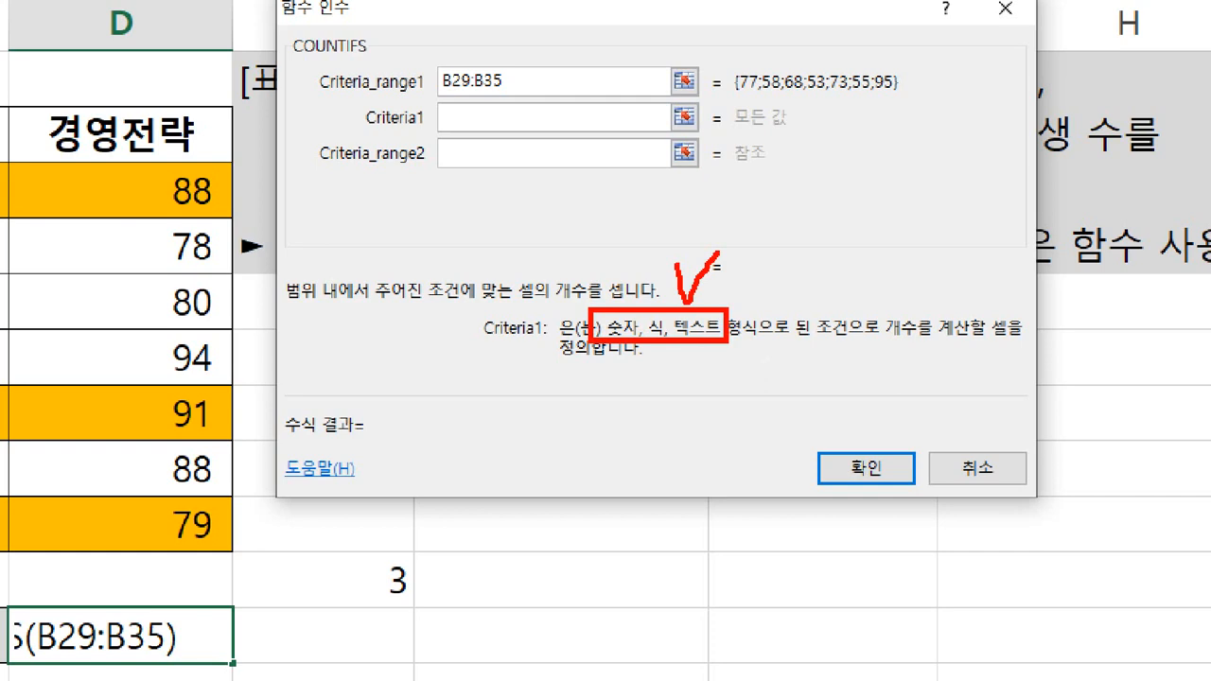
mouse_move(792, 346)
left_mouse_down()
mouse_move(875, 346)
mouse_move(808, 304)
mouse_move(840, 354)
left_mouse_up()
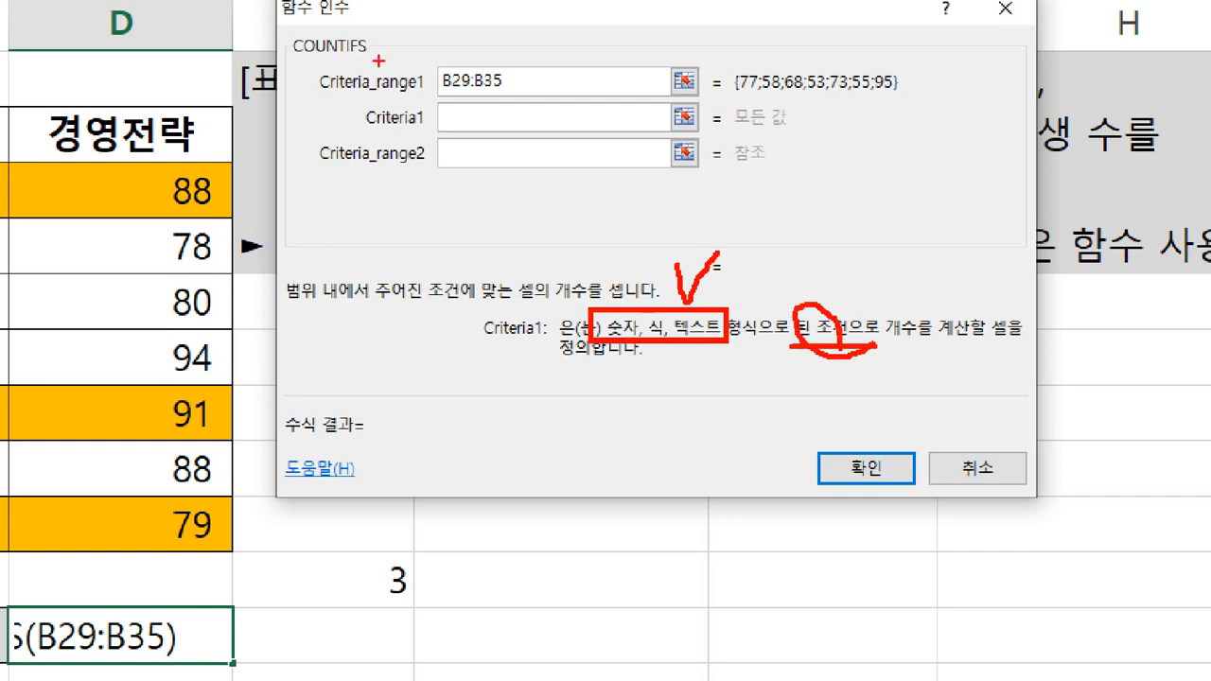
mouse_move(409, 47)
left_mouse_down()
mouse_move(579, 98)
mouse_move(654, 79)
mouse_move(601, 119)
mouse_move(662, 135)
left_mouse_up()
left_click(594, 89)
key("Escape")
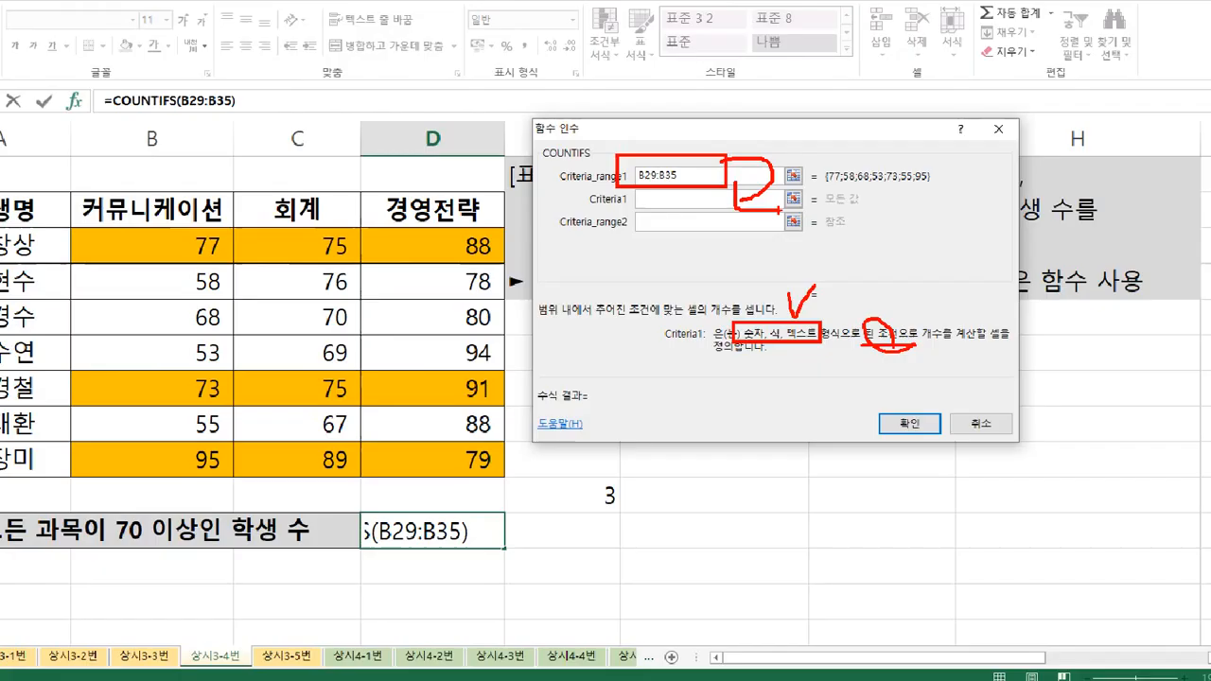
left_click_drag(814, 151, 861, 320)
key("ctrl+2")
left_click_drag(905, 209, 929, 255)
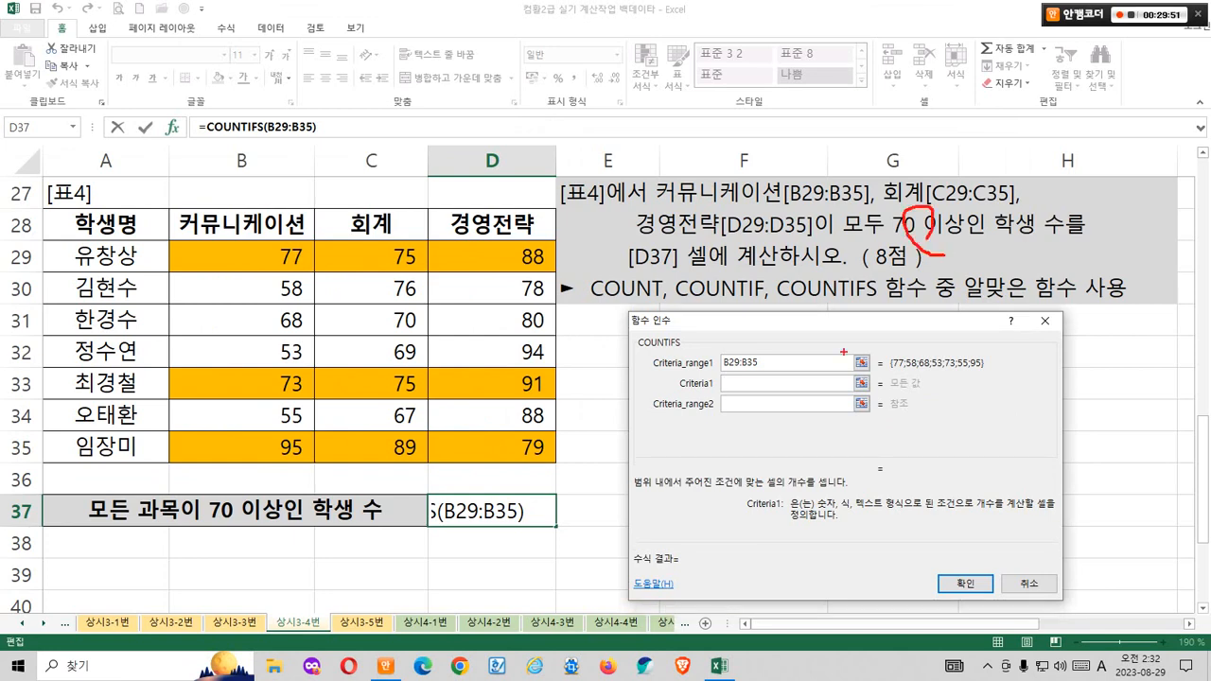
key("Escape")
type(">=70")
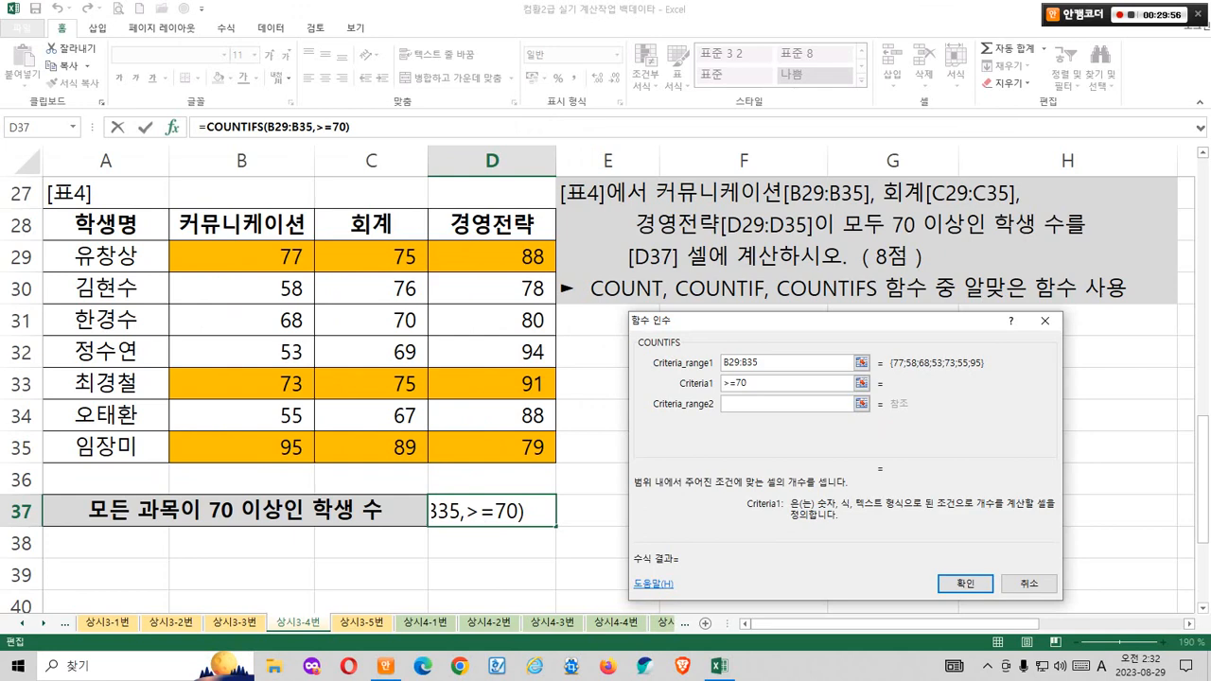
Step: Move on to Criteria_range2 of COUNTIFS and read its description in the function arguments
key("Tab")
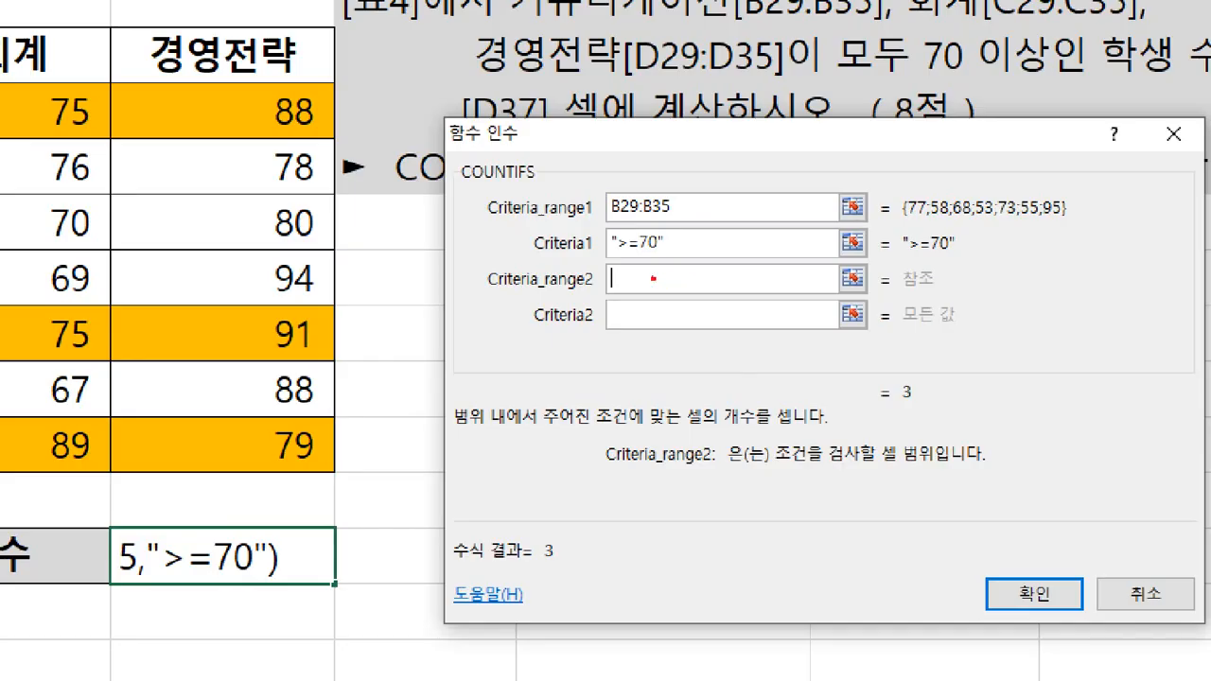
left_click_drag(653, 278, 558, 450)
left_click_drag(764, 470, 862, 470)
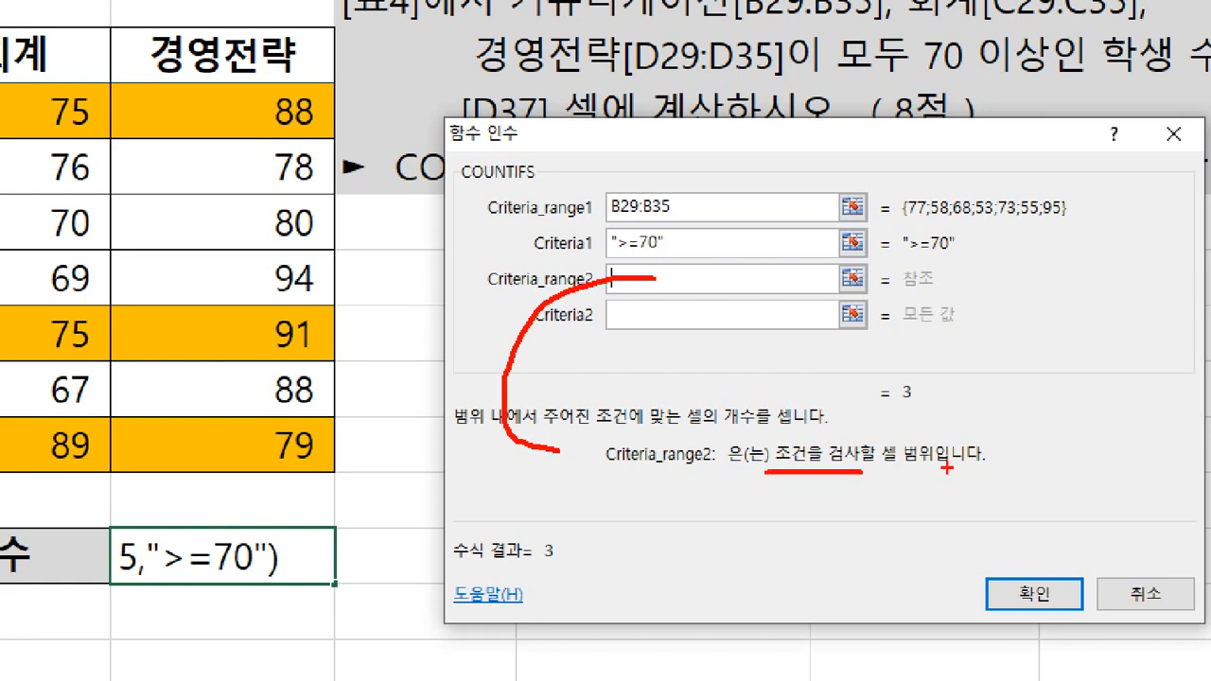
mouse_move(946, 467)
left_mouse_down()
mouse_move(865, 449)
mouse_move(910, 431)
mouse_move(919, 450)
mouse_move(942, 388)
left_mouse_up()
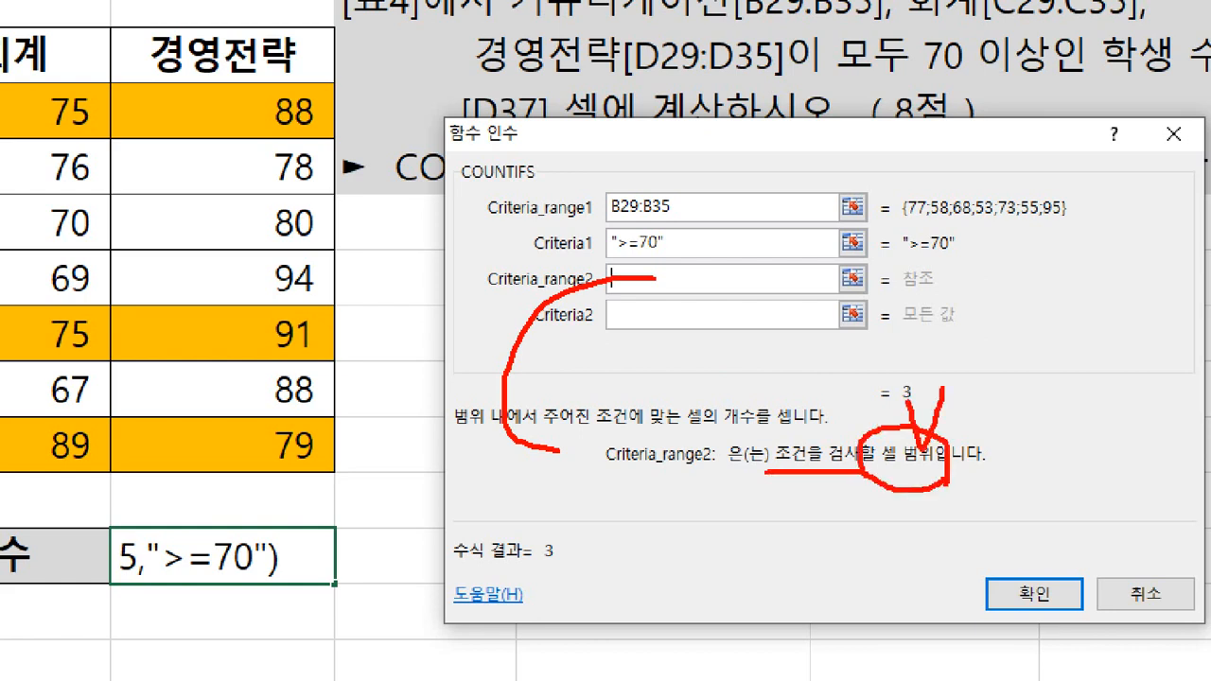
left_click_drag(982, 250, 1124, 452)
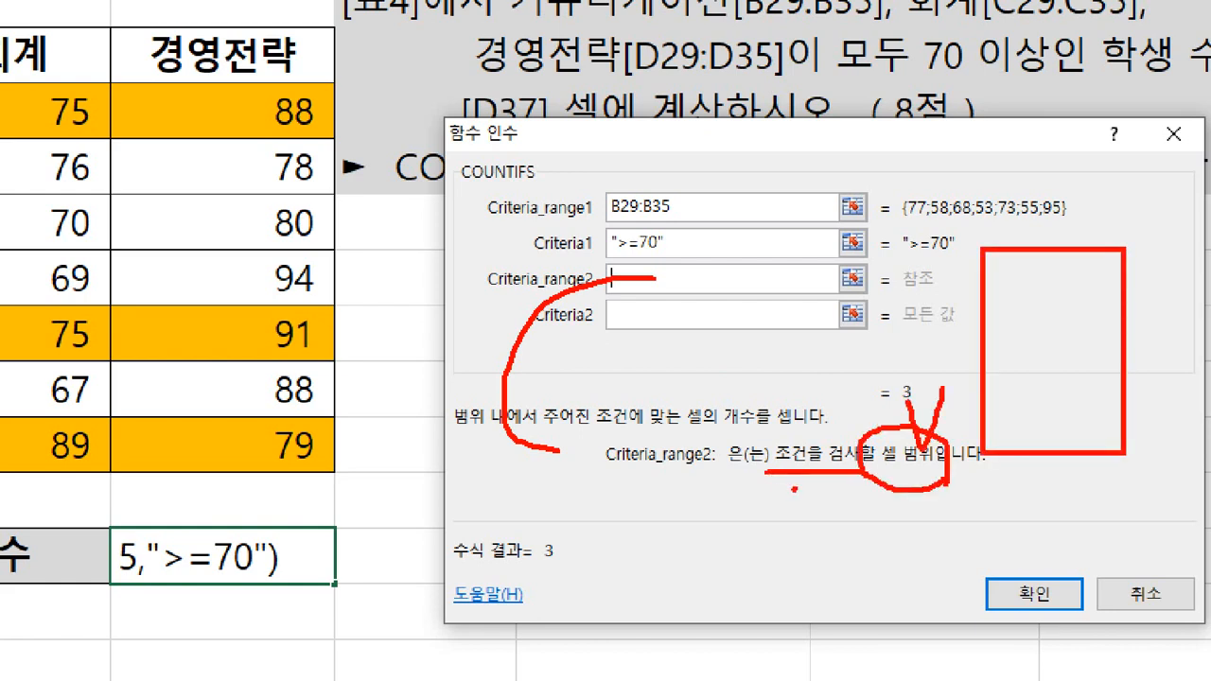
left_click_drag(799, 437, 824, 477)
mouse_move(813, 405)
left_mouse_down()
mouse_move(802, 452)
mouse_move(880, 445)
left_mouse_up()
key("Escape")
key("ctrl+2")
Step: Set Criteria_range2 of COUNTIFS to the 회계 scores in C29:C35
left_click_drag(301, 244, 248, 411)
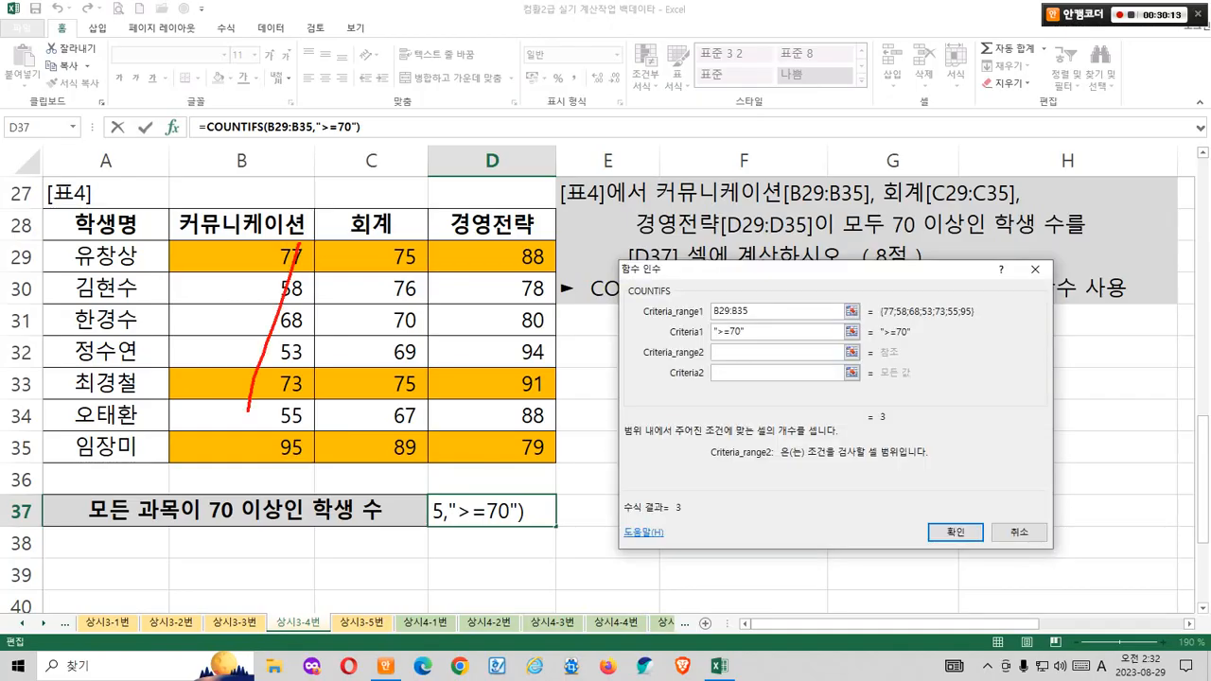
left_click_drag(228, 262, 281, 439)
mouse_move(363, 249)
left_mouse_down()
mouse_move(433, 250)
mouse_move(430, 457)
left_mouse_up()
key("Escape")
left_click(371, 255)
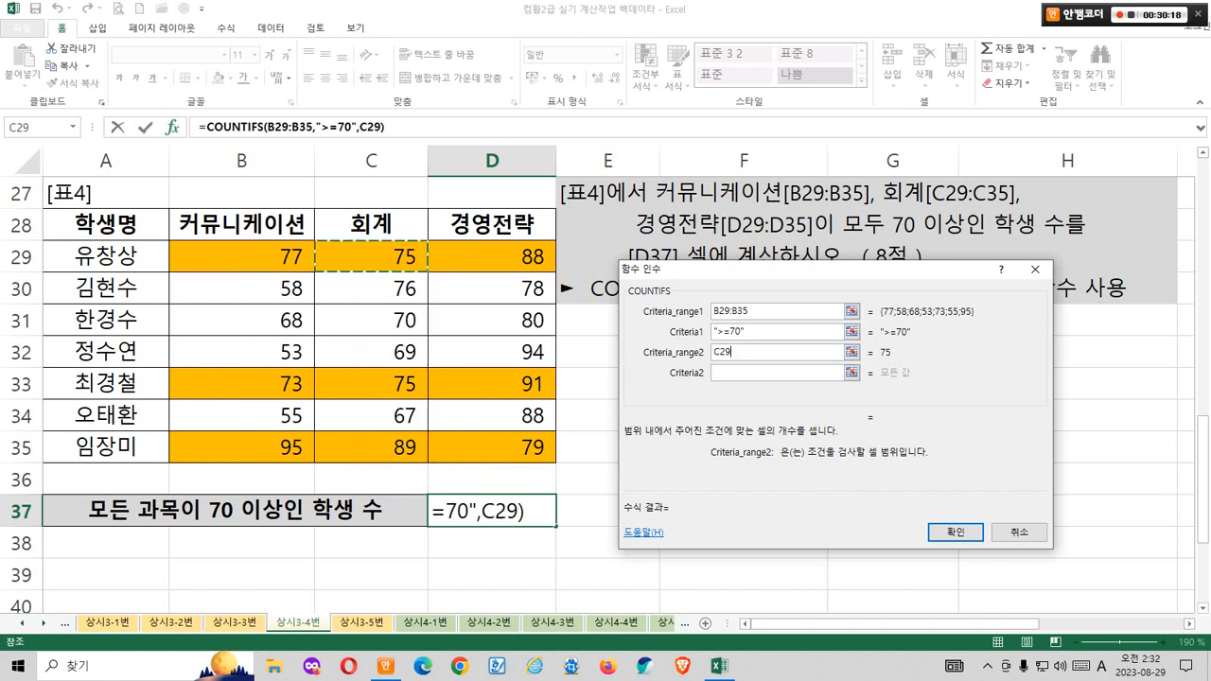
left_click_drag(371, 256, 409, 454)
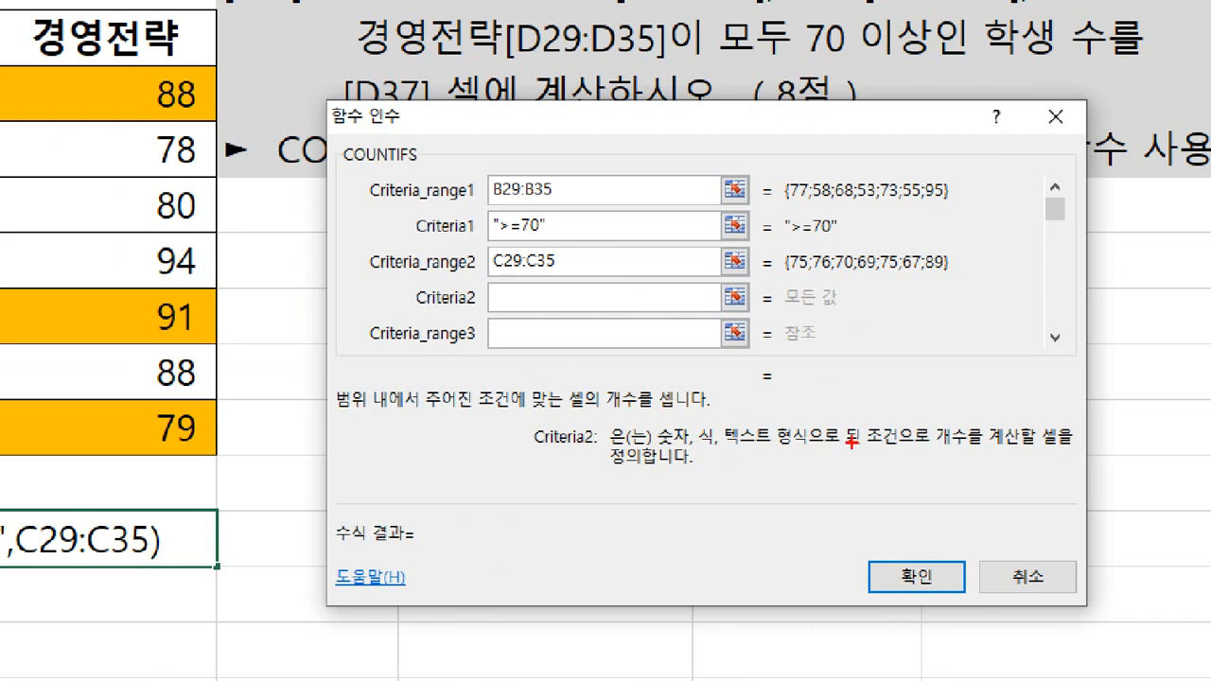
Step: Read the description of Criteria2 and set this COUNTIFS condition to >=70
left_click_drag(526, 301, 518, 445)
mouse_move(646, 410)
left_mouse_down()
mouse_move(699, 455)
mouse_move(920, 442)
mouse_move(899, 456)
left_mouse_up()
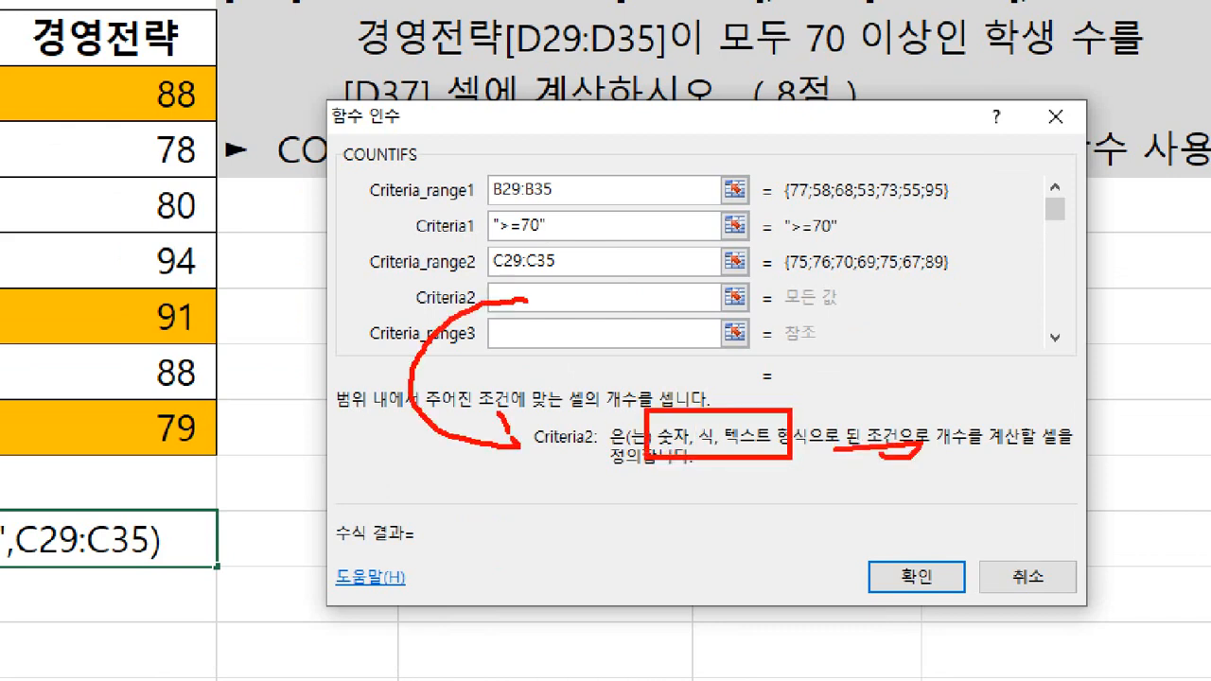
left_click_drag(855, 417, 868, 444)
left_click_drag(462, 244, 617, 281)
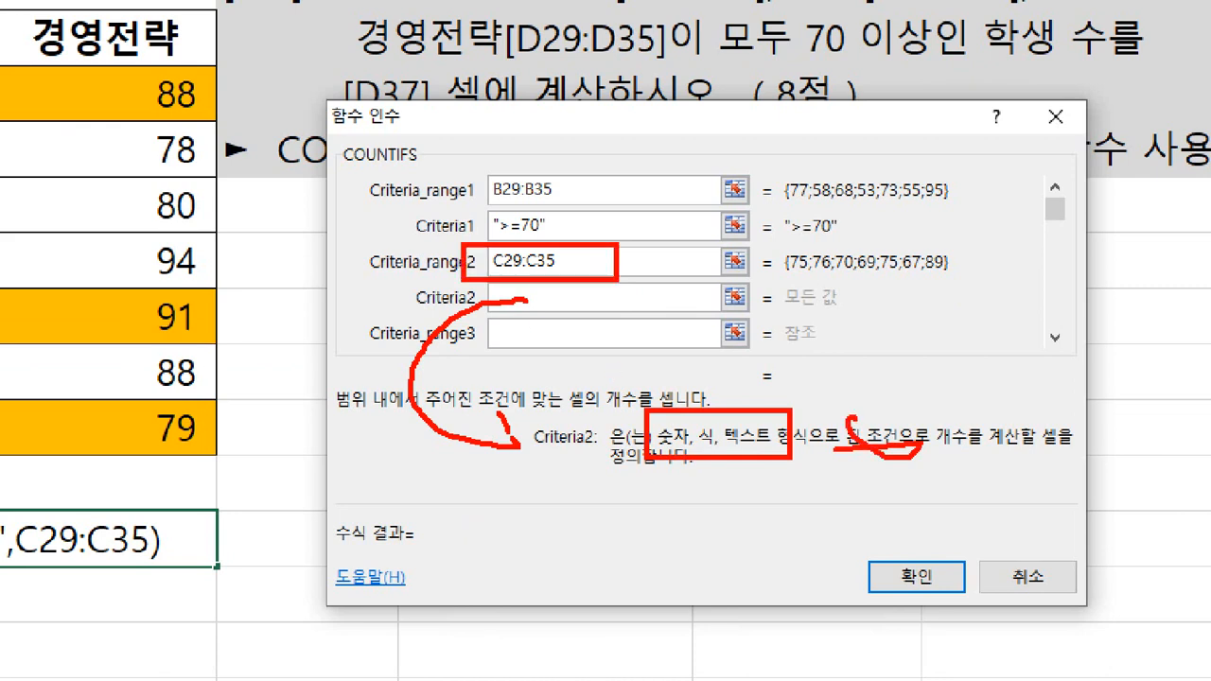
mouse_move(745, 60)
left_mouse_down()
mouse_move(834, 60)
mouse_move(816, 57)
left_mouse_up()
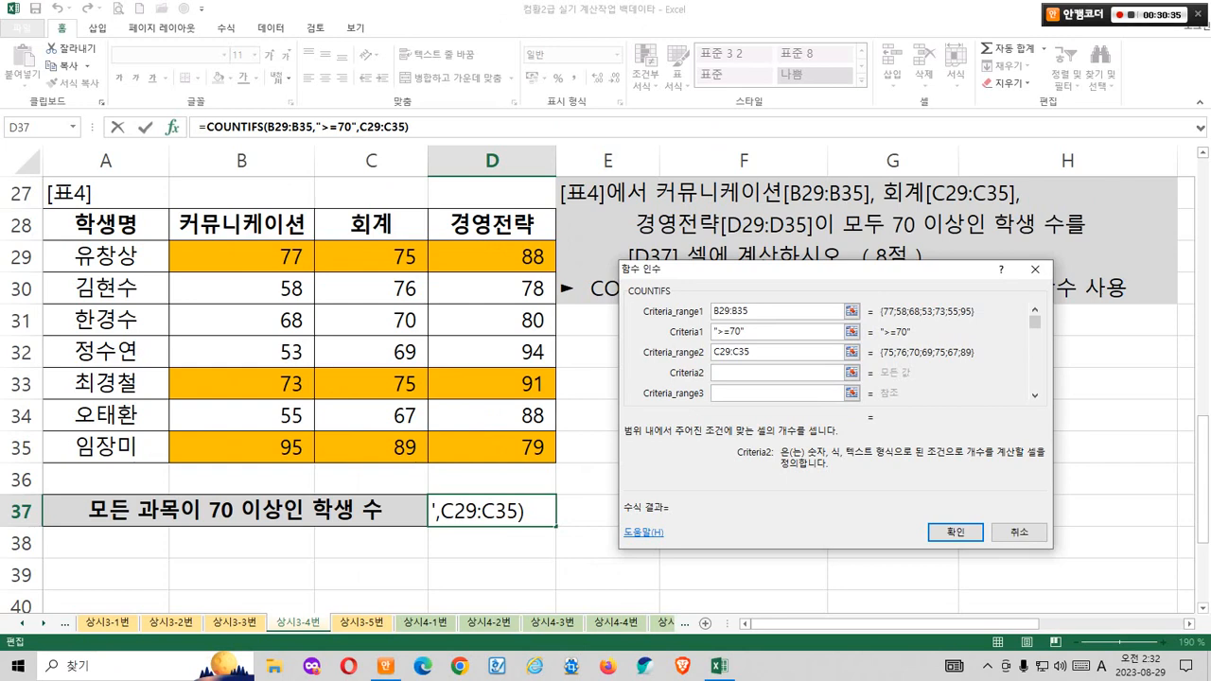
type(">=70")
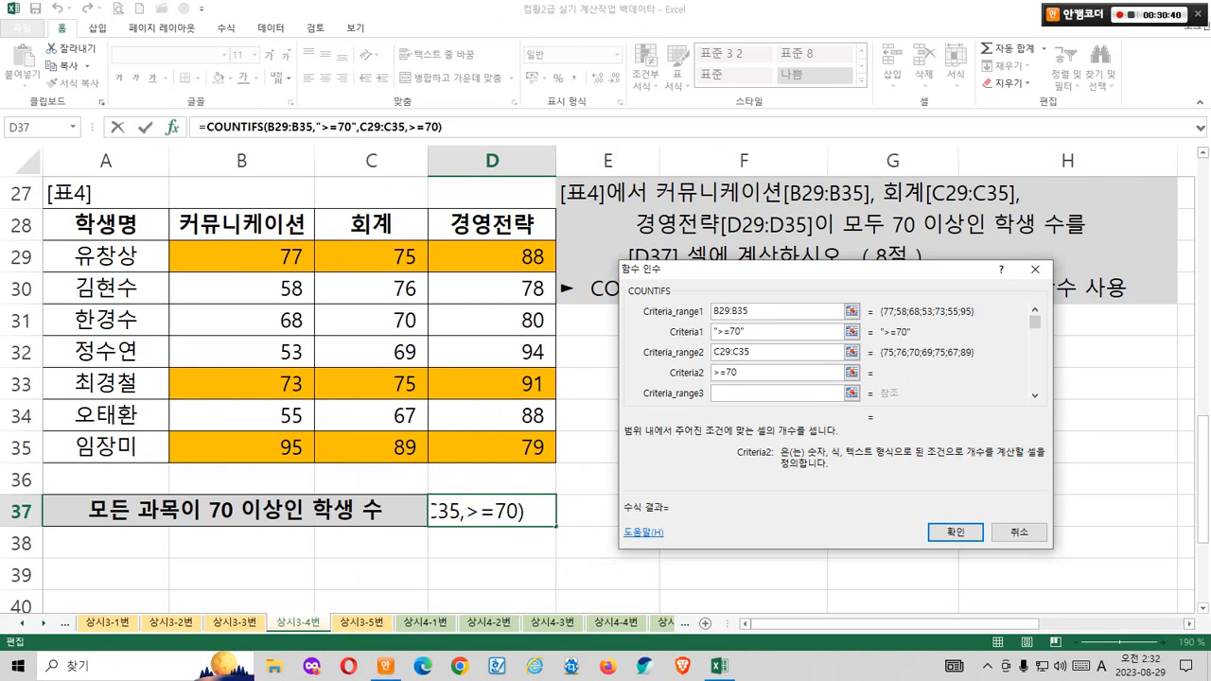
key("Tab")
Step: Set Criteria_range3 of COUNTIFS to the 경영전략 scores in D29:D35
left_click_drag(810, 467, 923, 458)
left_click_drag(957, 289, 1018, 413)
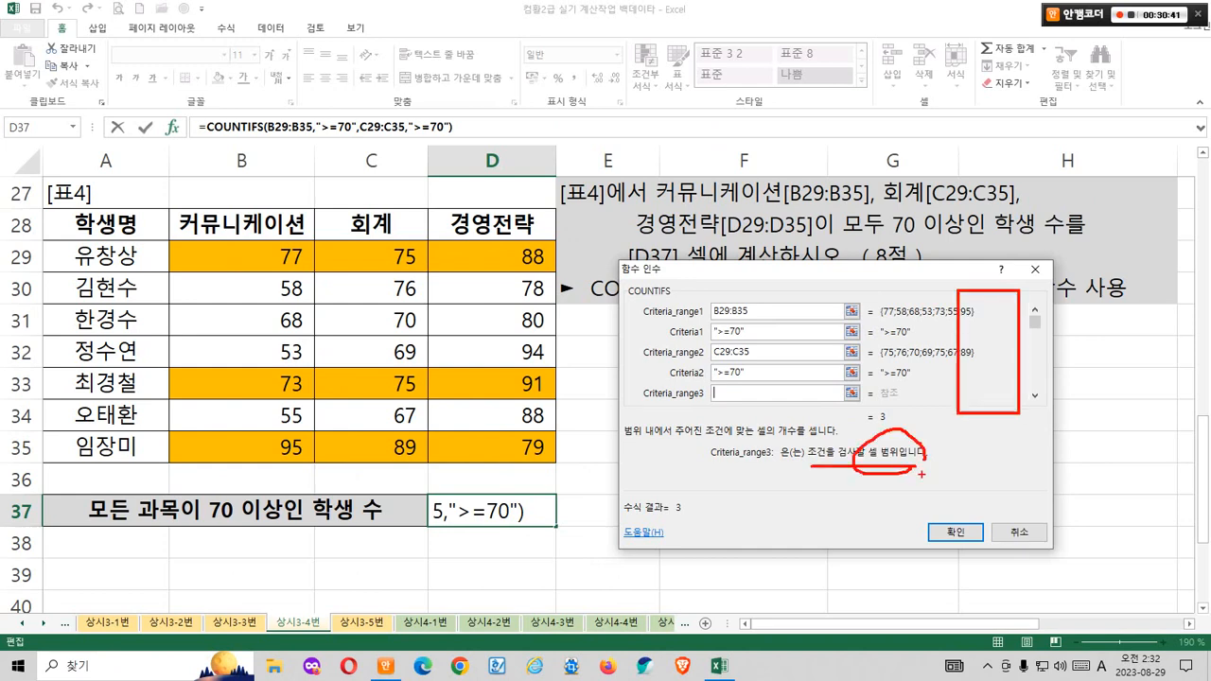
mouse_move(921, 473)
left_mouse_down()
mouse_move(856, 482)
mouse_move(824, 445)
mouse_move(872, 421)
mouse_move(876, 448)
left_mouse_up()
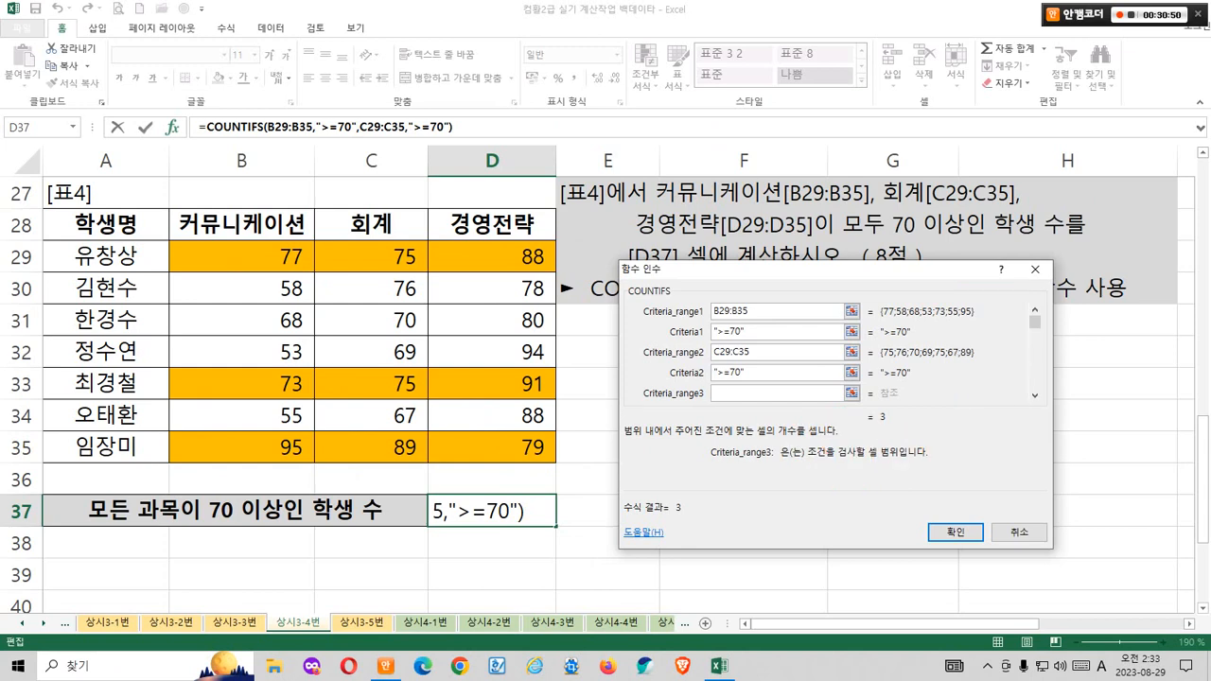
left_click_drag(492, 256, 548, 452)
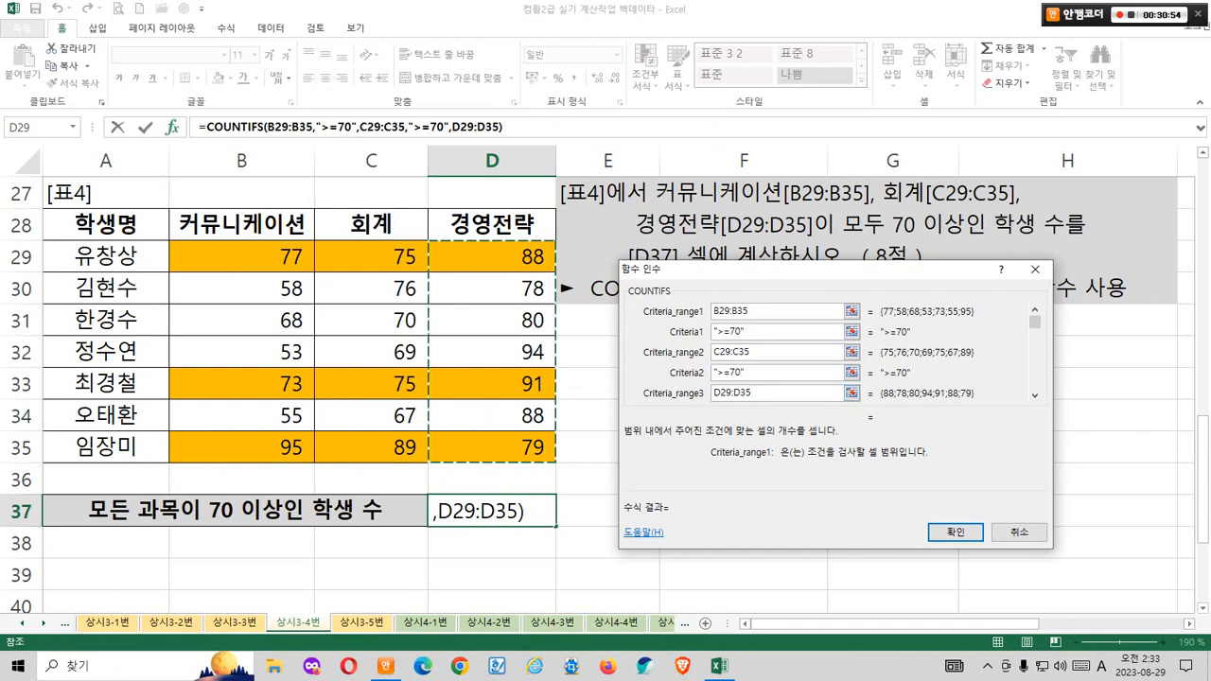
Step: Bring up Criteria3 of COUNTIFS, read its description and set the condition to >=70
left_click(1034, 395)
key("ctrl+2")
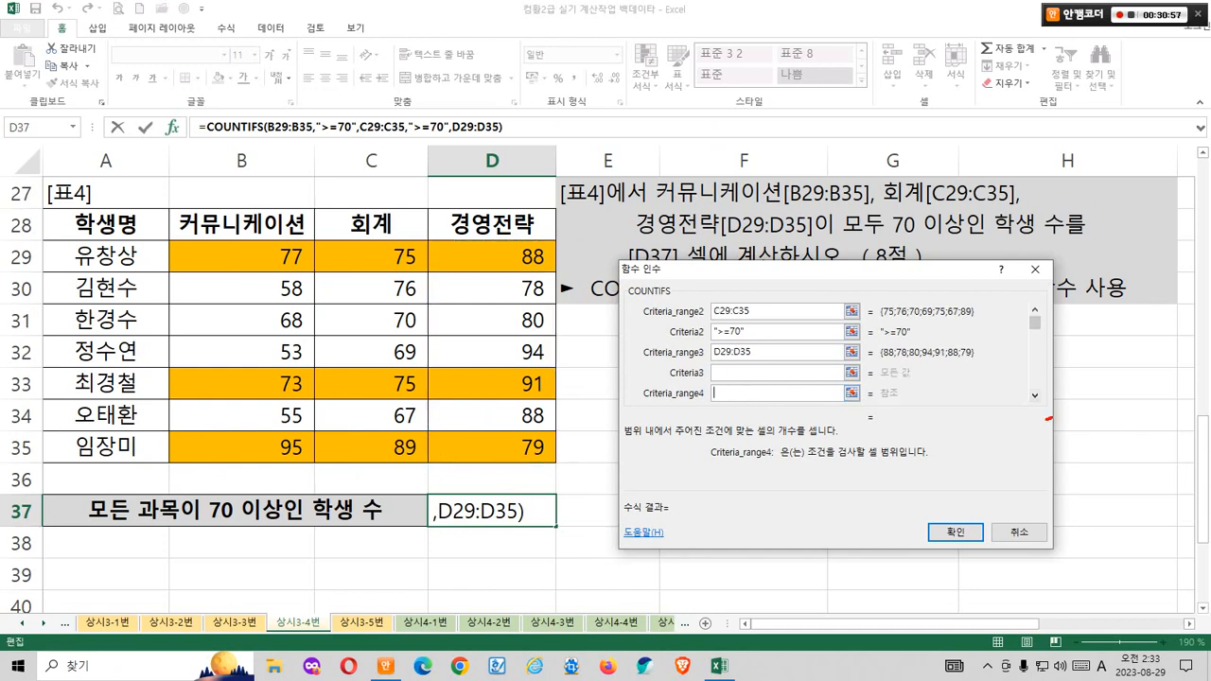
mouse_move(1050, 419)
left_mouse_down()
mouse_move(1019, 376)
mouse_move(1049, 431)
left_mouse_up()
key("Escape")
left_click(821, 373)
key("ctrl+2")
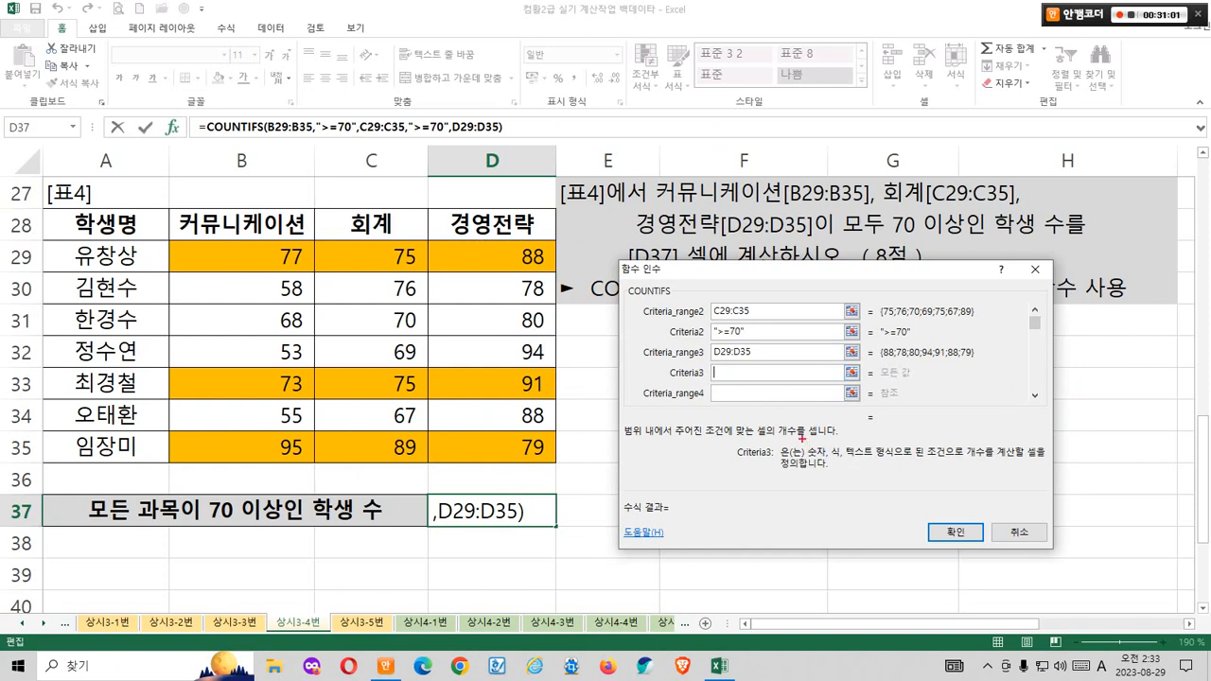
mouse_move(800, 437)
left_mouse_down()
mouse_move(828, 463)
mouse_move(948, 466)
left_mouse_up()
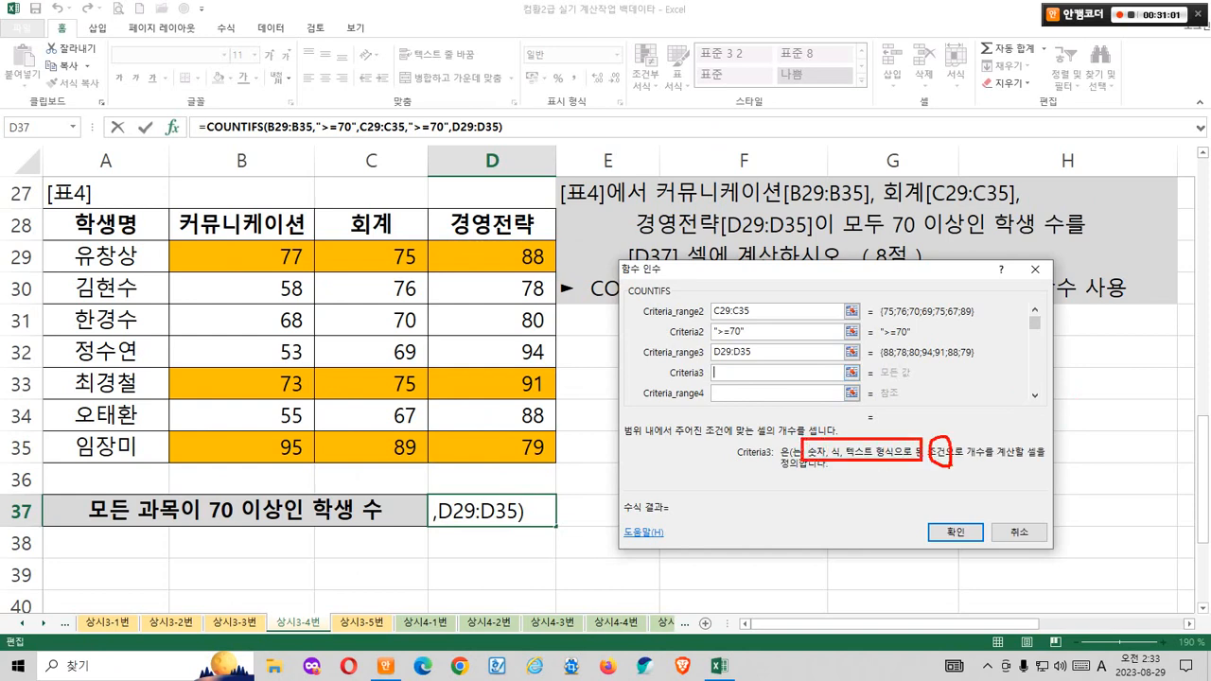
key("Escape")
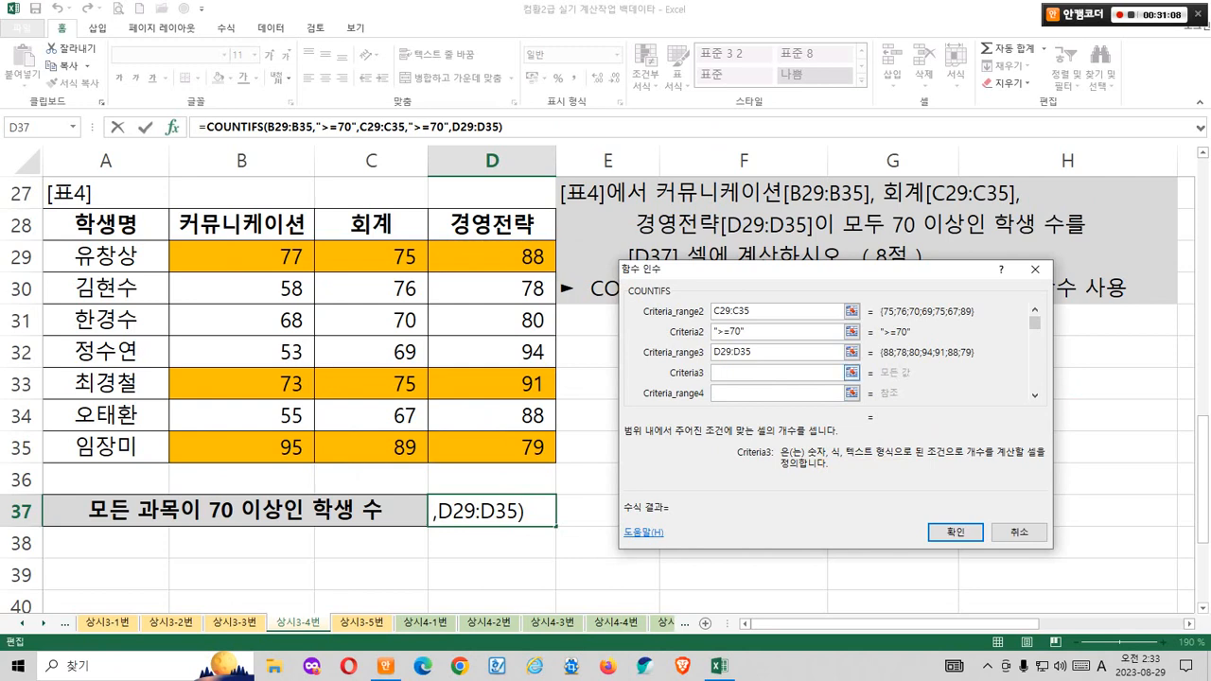
type(">=")
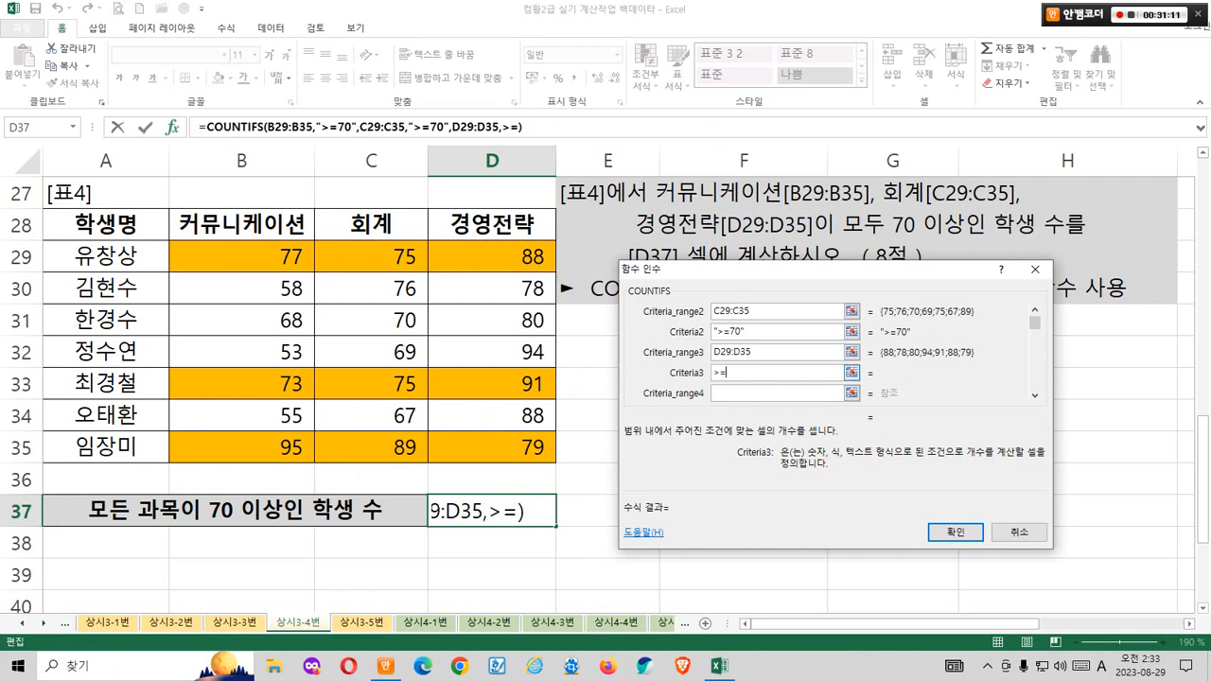
type("70")
left_click(752, 352)
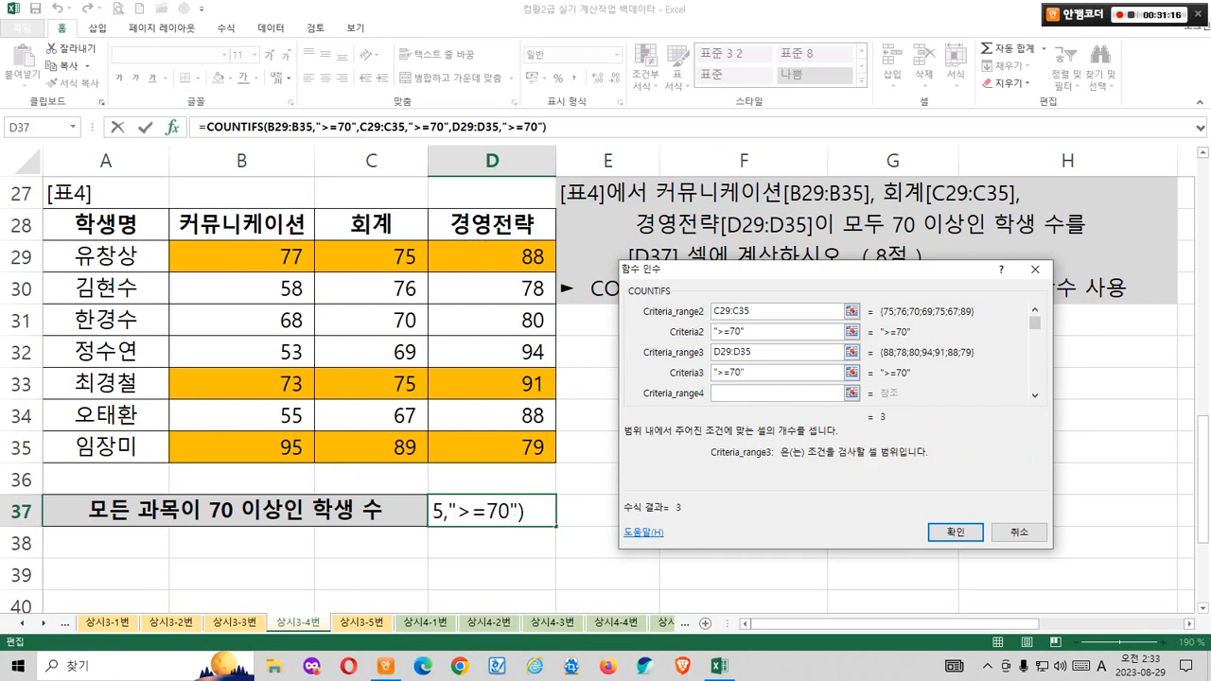
Step: Compare the COUNTIFS result with the check value in E36, confirm the formula in D37 and clear E36
left_click_drag(757, 269, 852, 267)
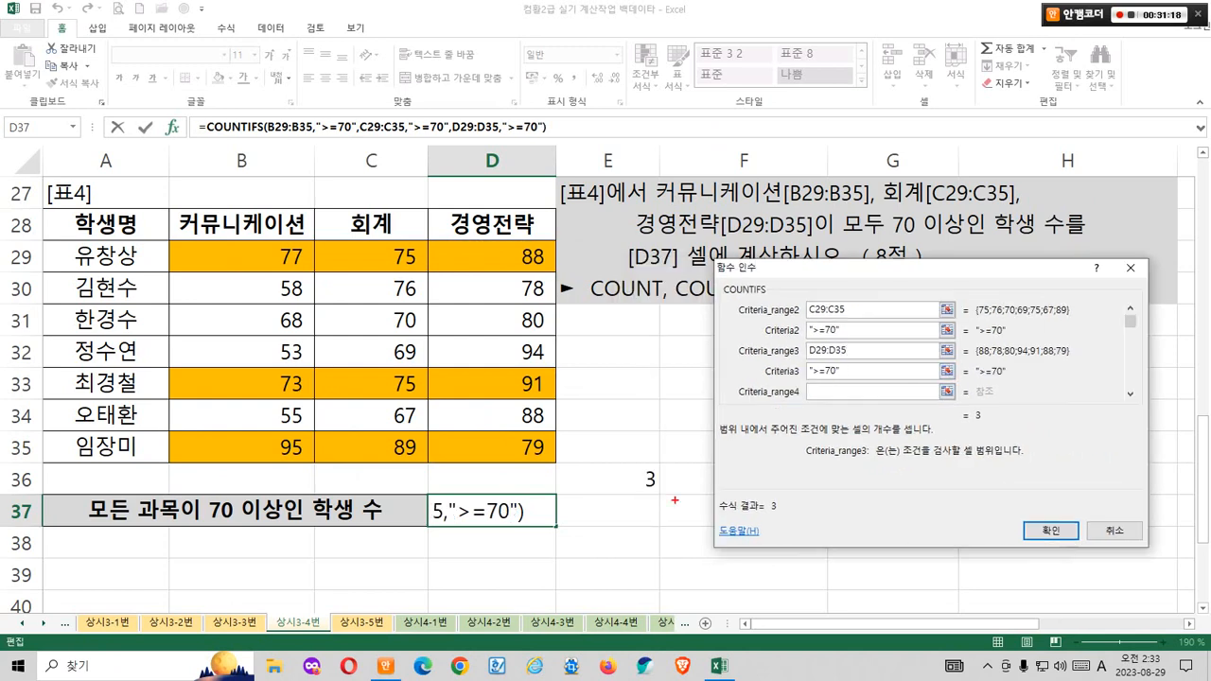
mouse_move(651, 503)
left_mouse_down()
mouse_move(673, 465)
mouse_move(674, 490)
left_mouse_up()
mouse_move(785, 548)
left_mouse_down()
mouse_move(802, 536)
mouse_move(733, 487)
mouse_move(674, 466)
mouse_move(743, 442)
left_mouse_up()
left_click_drag(697, 401, 725, 398)
left_click_drag(712, 410, 756, 406)
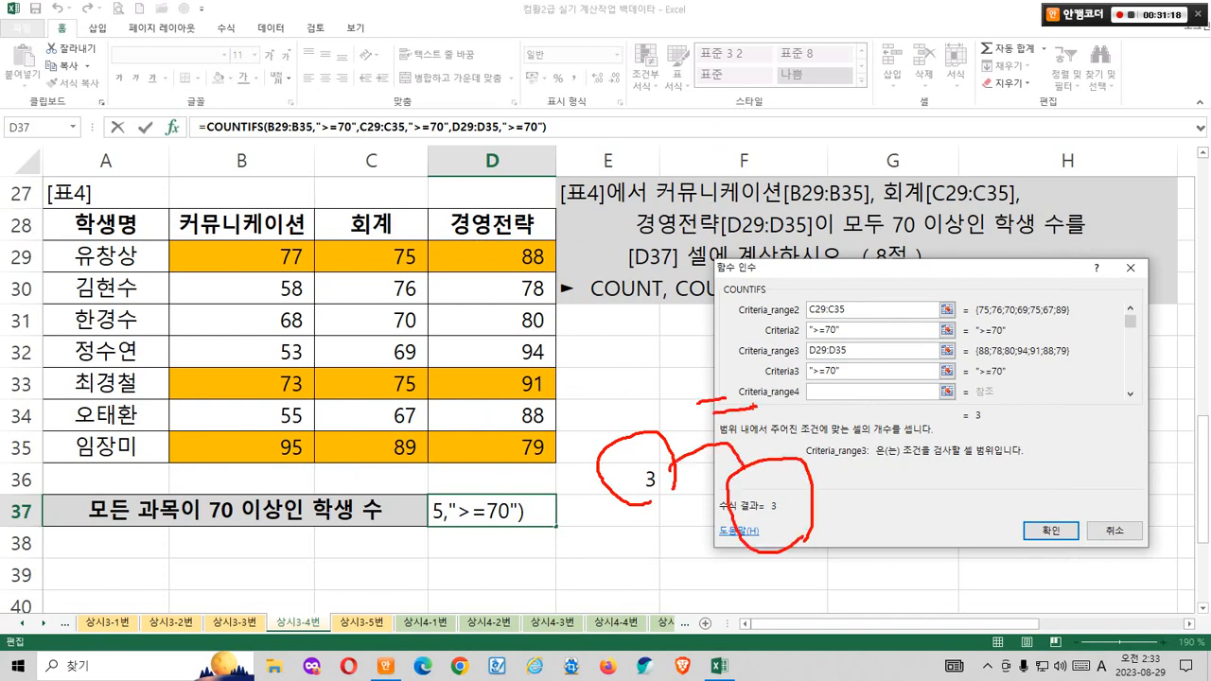
key("Escape")
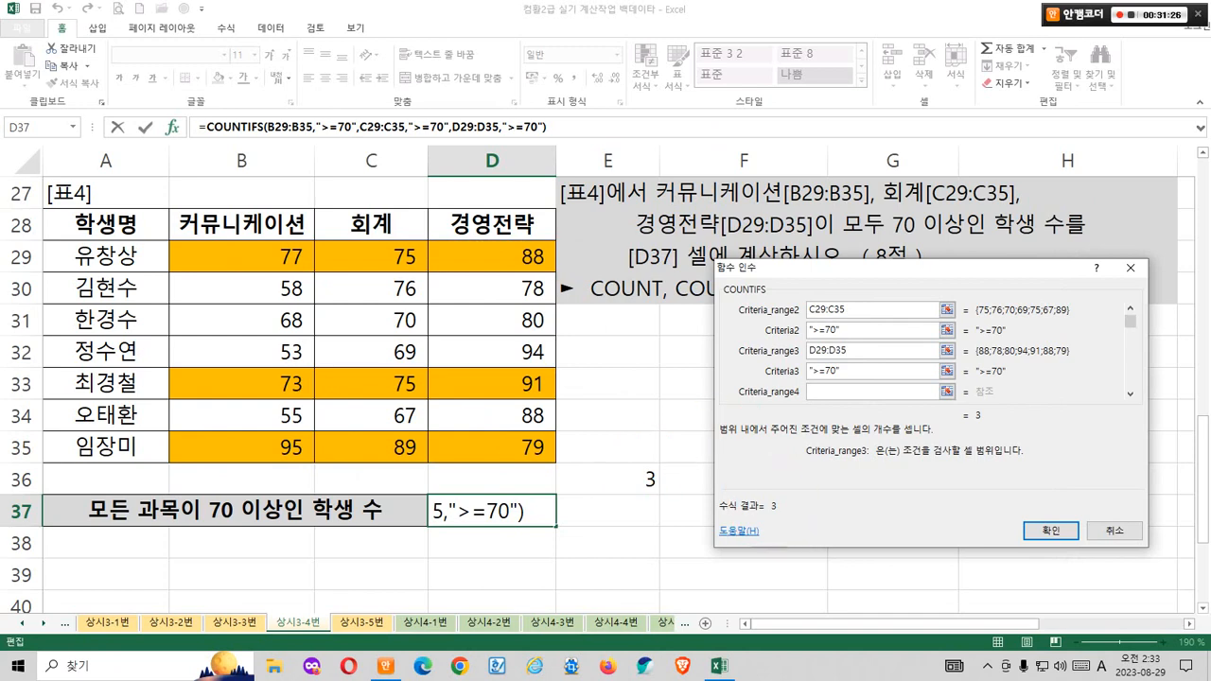
key("Return")
left_click(607, 479)
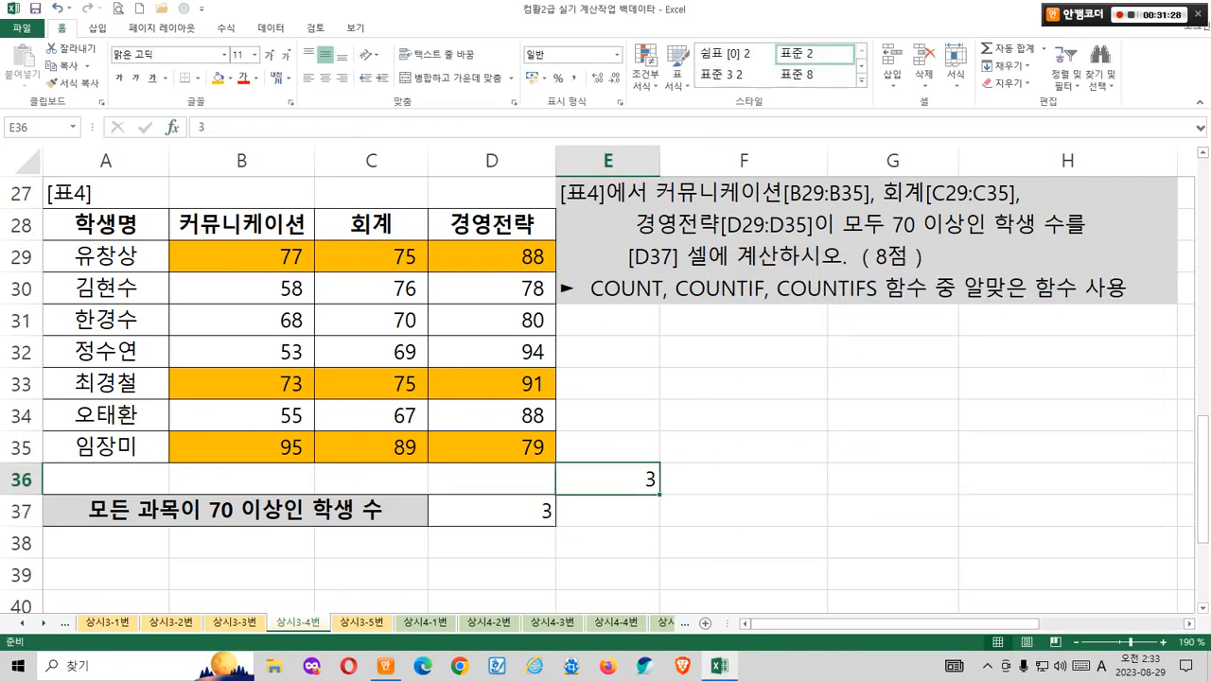
left_click(743, 447)
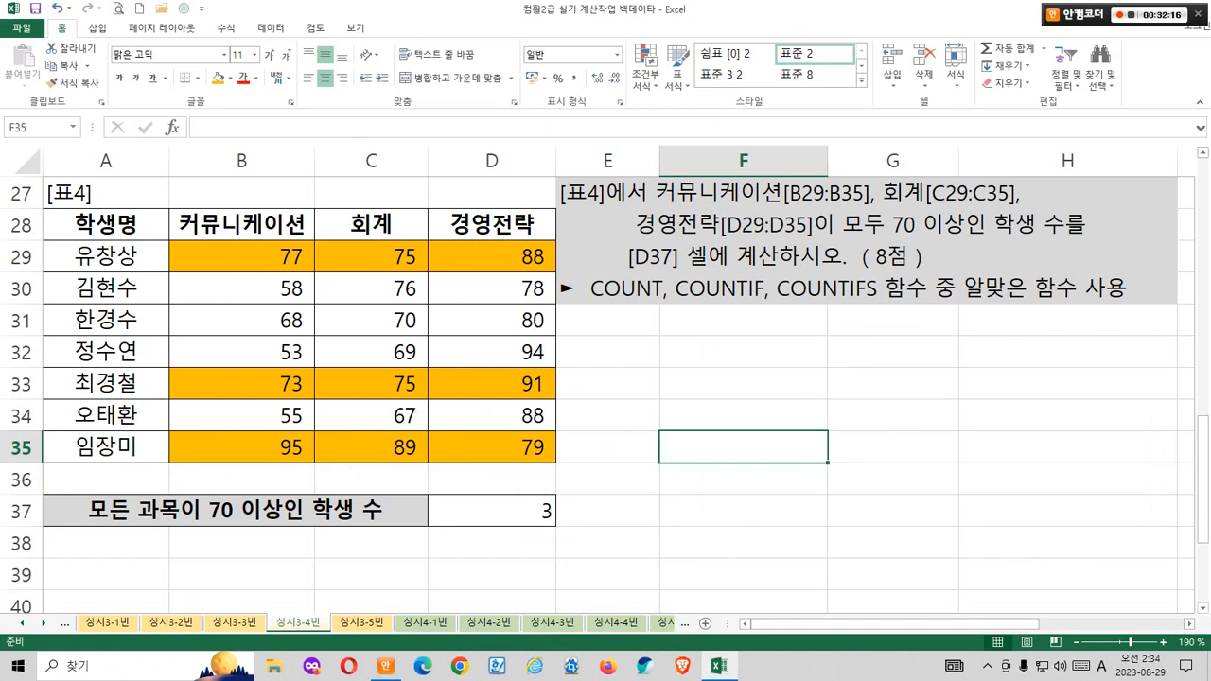
Step: Switch to the 상시3-5번 sheet and read which part of 학과 in F29:F36 the [표5] task uses
key("ctrl+Page_Down")
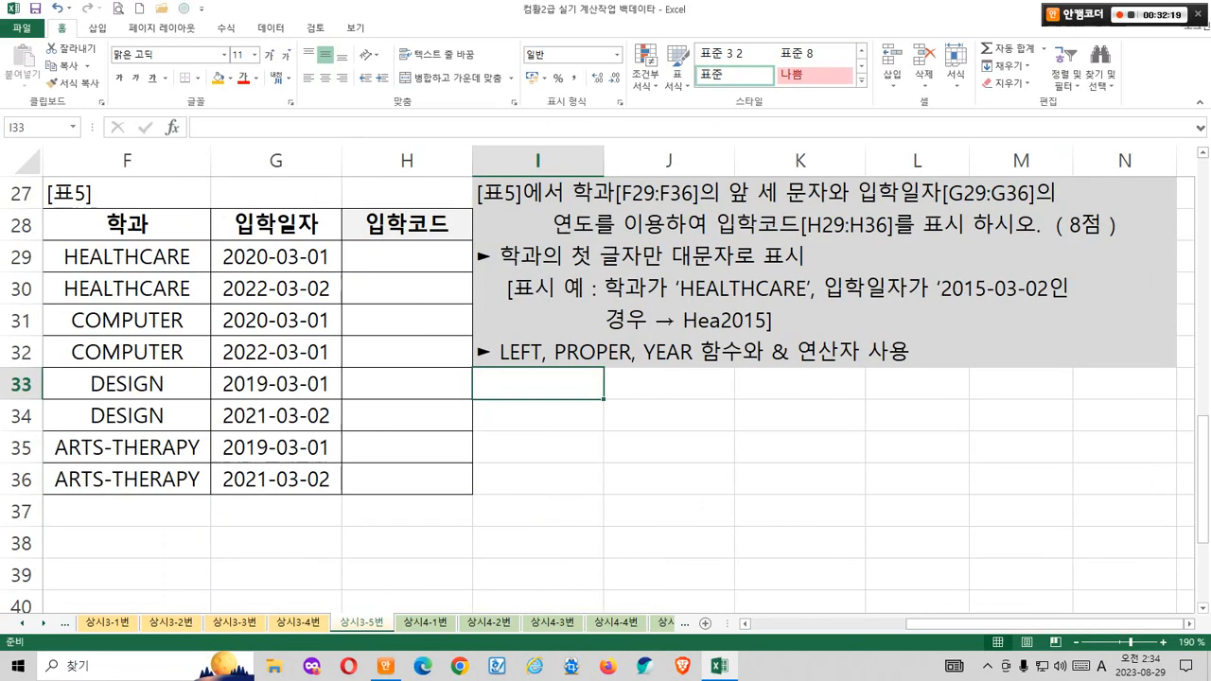
left_click_drag(484, 208, 534, 206)
left_click_drag(605, 168, 717, 217)
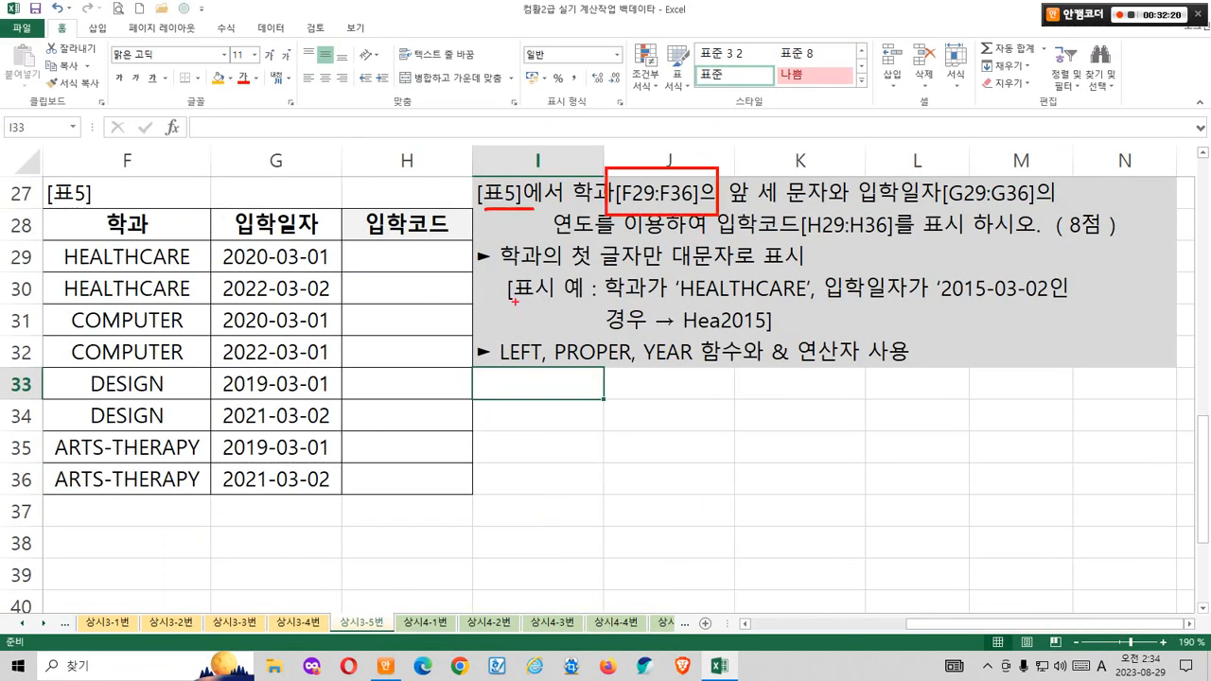
left_click_drag(45, 236, 201, 493)
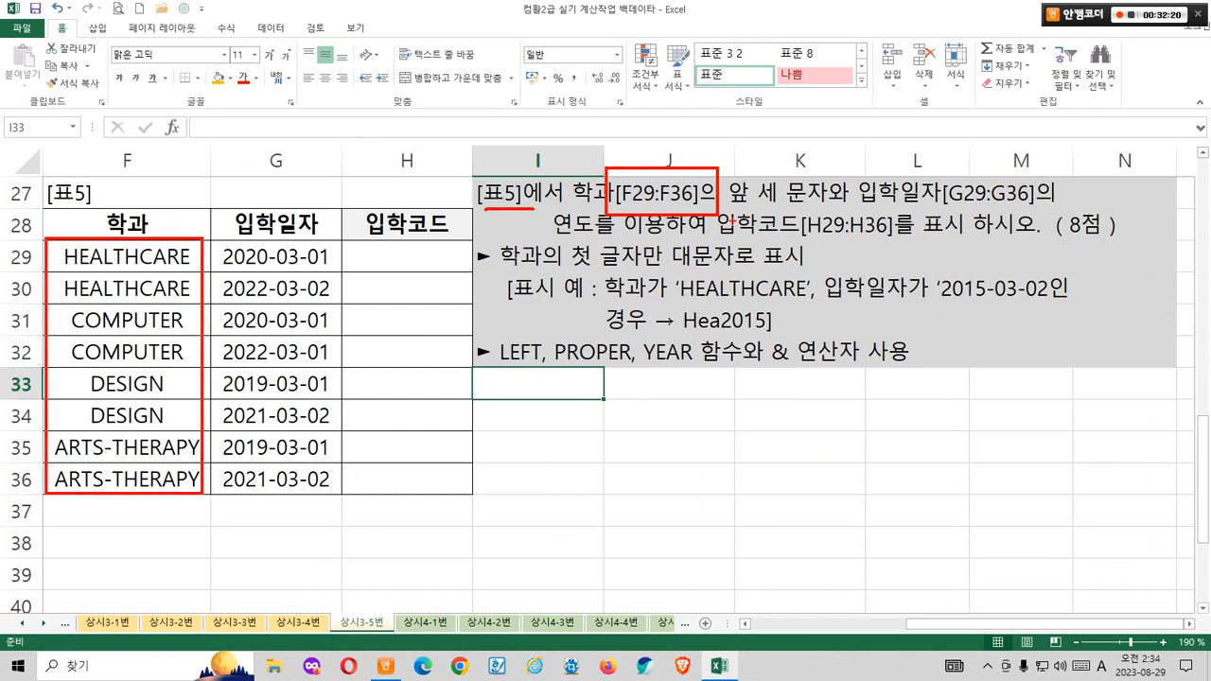
left_click_drag(732, 209, 845, 204)
key("Escape")
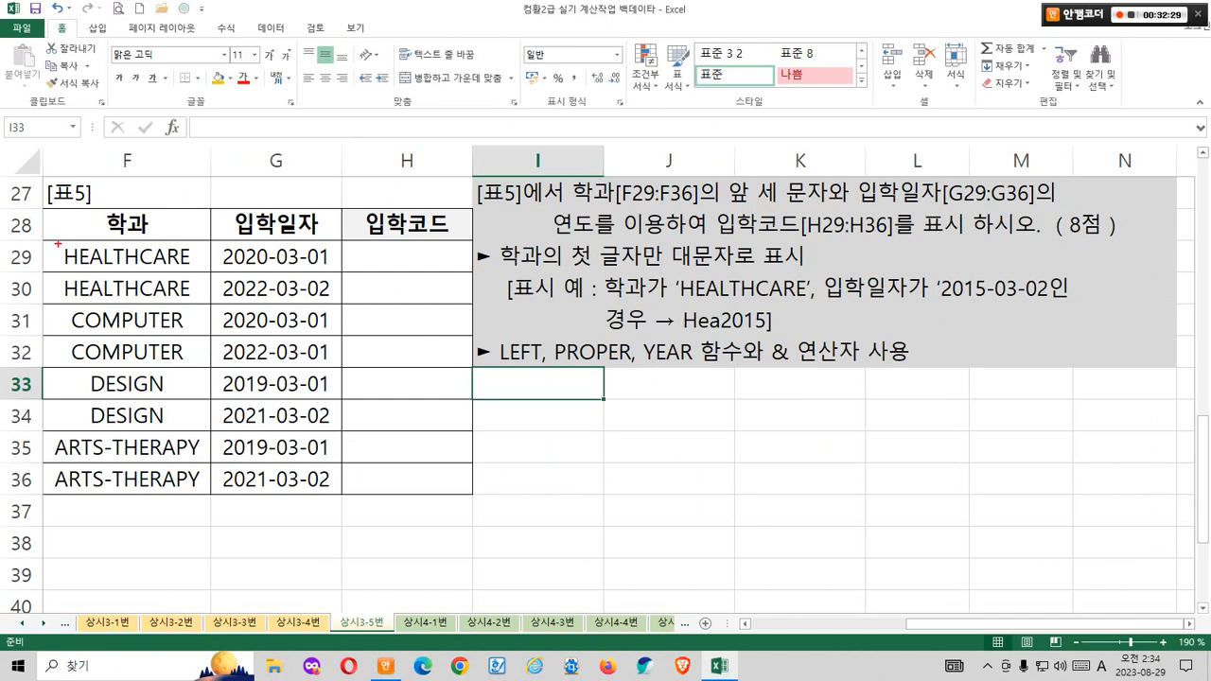
mouse_move(58, 243)
left_mouse_down()
mouse_move(110, 275)
mouse_move(98, 284)
mouse_move(108, 299)
left_mouse_up()
mouse_move(77, 386)
left_mouse_down()
mouse_move(123, 379)
mouse_move(79, 372)
left_mouse_up()
Step: Read which part of 입학일자 in G29:G36 the [표5] task uses and locate it in the column
left_click_drag(860, 209, 1044, 207)
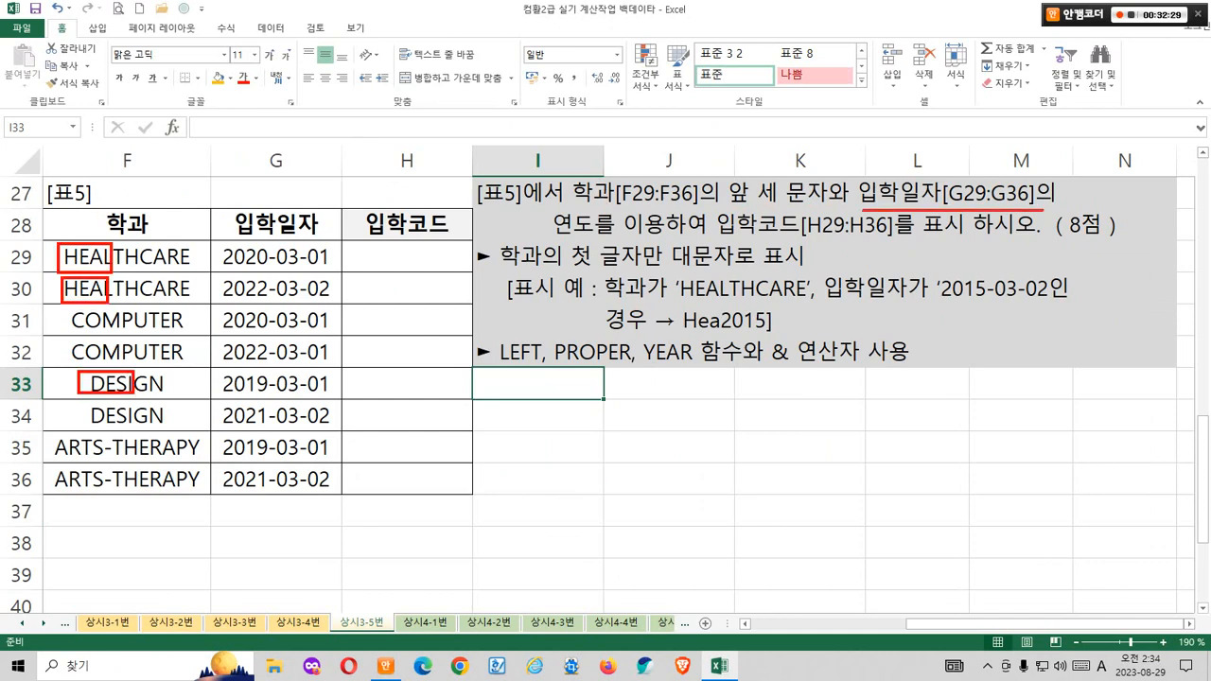
mouse_move(213, 244)
left_mouse_down()
mouse_move(333, 488)
mouse_move(214, 503)
left_mouse_up()
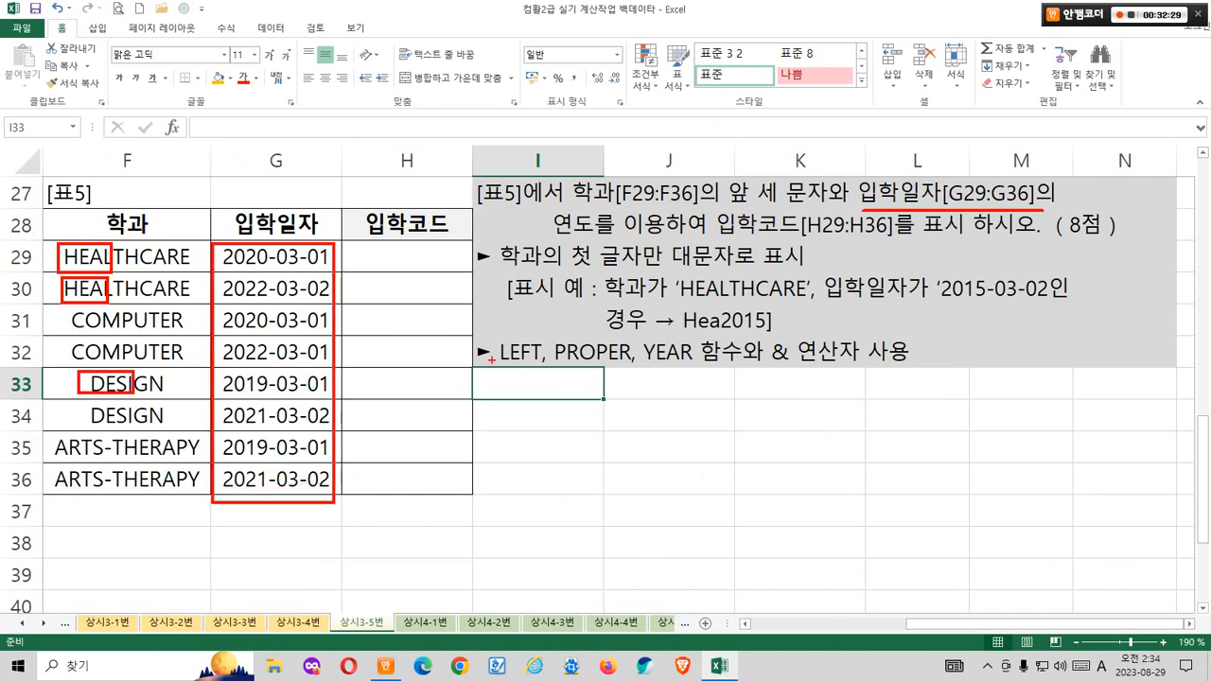
left_click_drag(549, 245, 610, 245)
mouse_move(236, 280)
left_mouse_down()
mouse_move(215, 252)
mouse_move(266, 269)
mouse_move(261, 283)
left_mouse_up()
left_click_drag(224, 244, 271, 283)
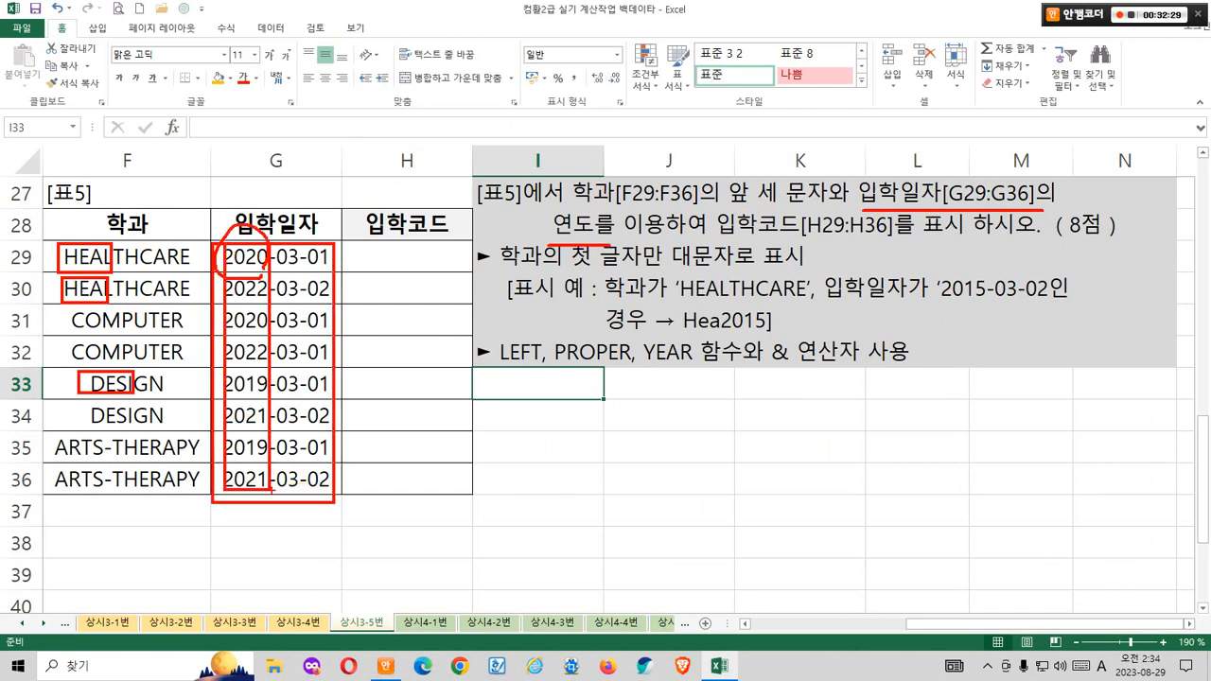
Step: Read the [표5] task's 입학코드 target range, the capitalization rule for 학과 and the worked example
left_click_drag(731, 239, 988, 239)
left_click_drag(402, 237, 430, 212)
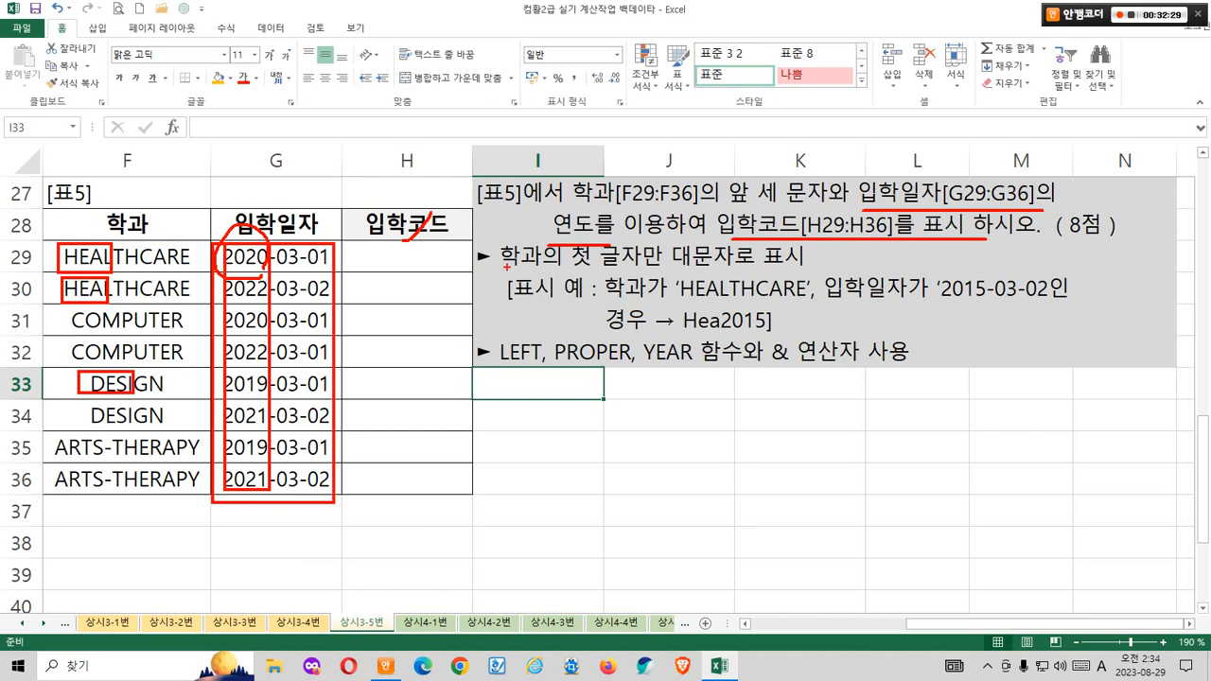
left_click_drag(507, 266, 798, 265)
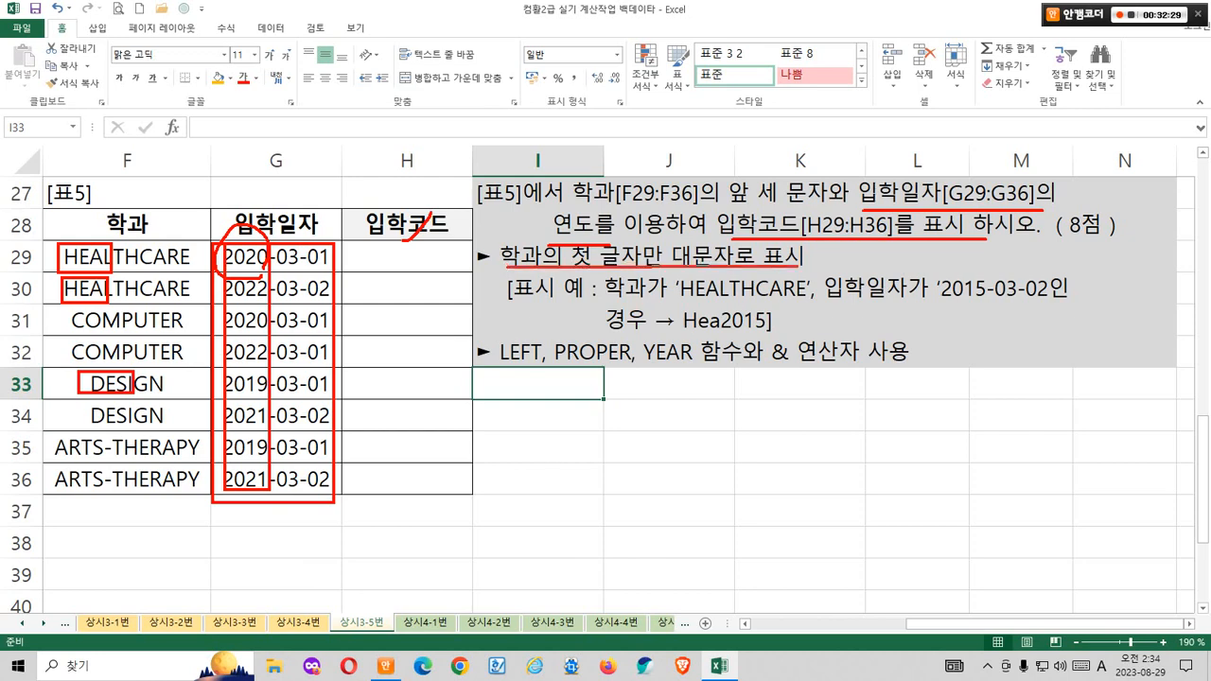
left_click_drag(516, 305, 1006, 302)
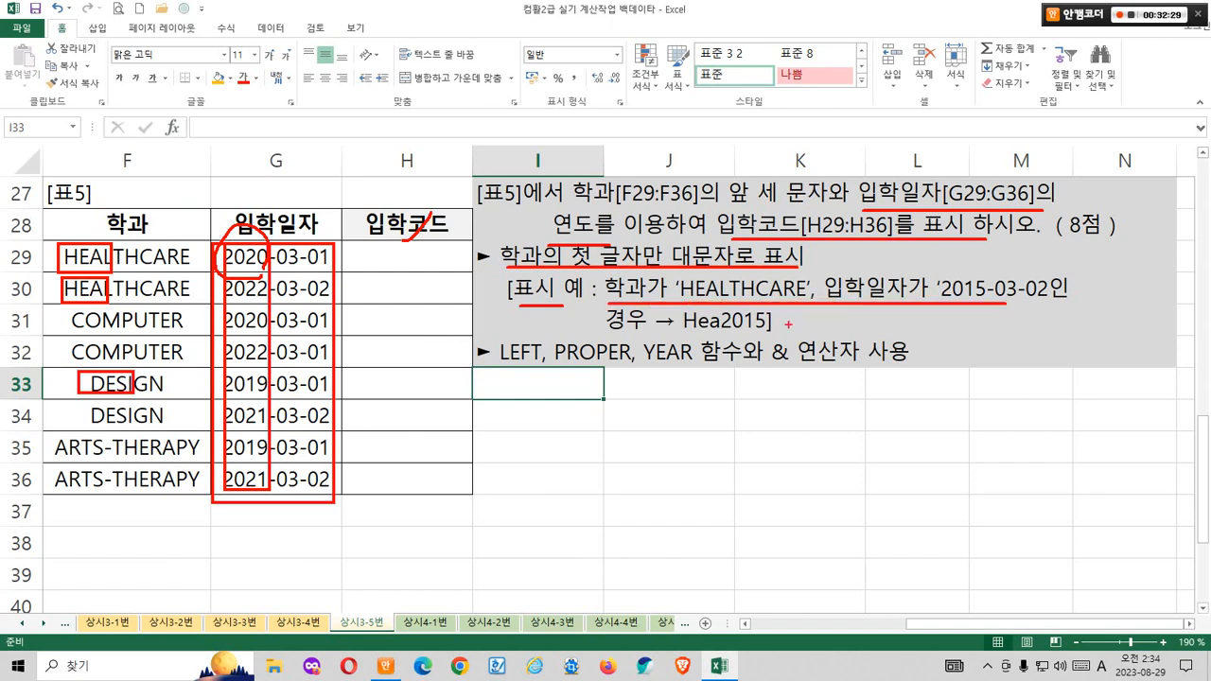
left_click_drag(617, 336, 726, 335)
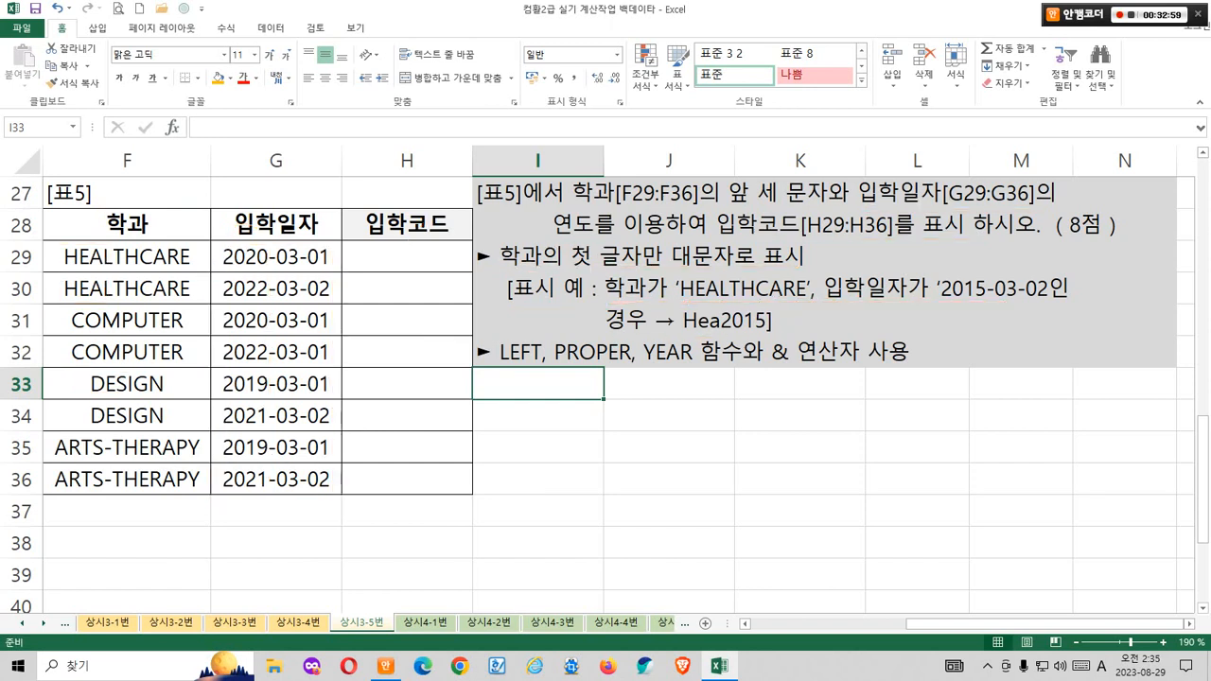
Step: Enter the expected code Des2019 in I33 beside the DESIGN row and compare it with the task's example code
key("ctrl")
key("BackSpace")
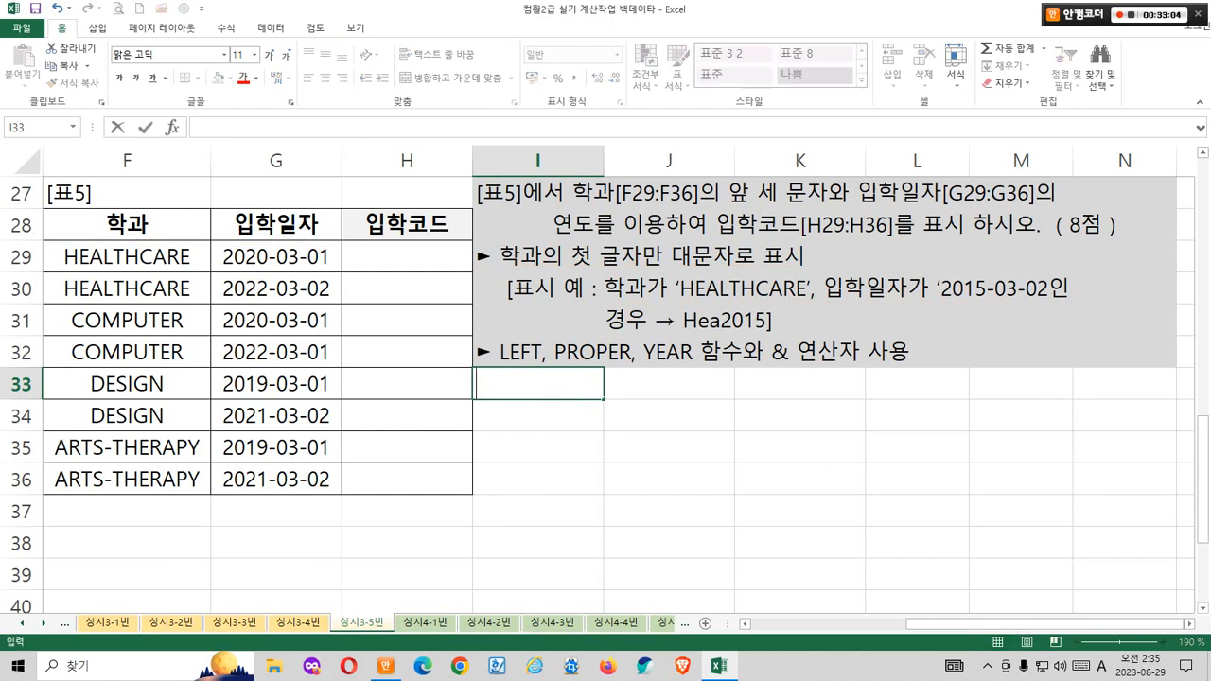
type("Des")
type("2019")
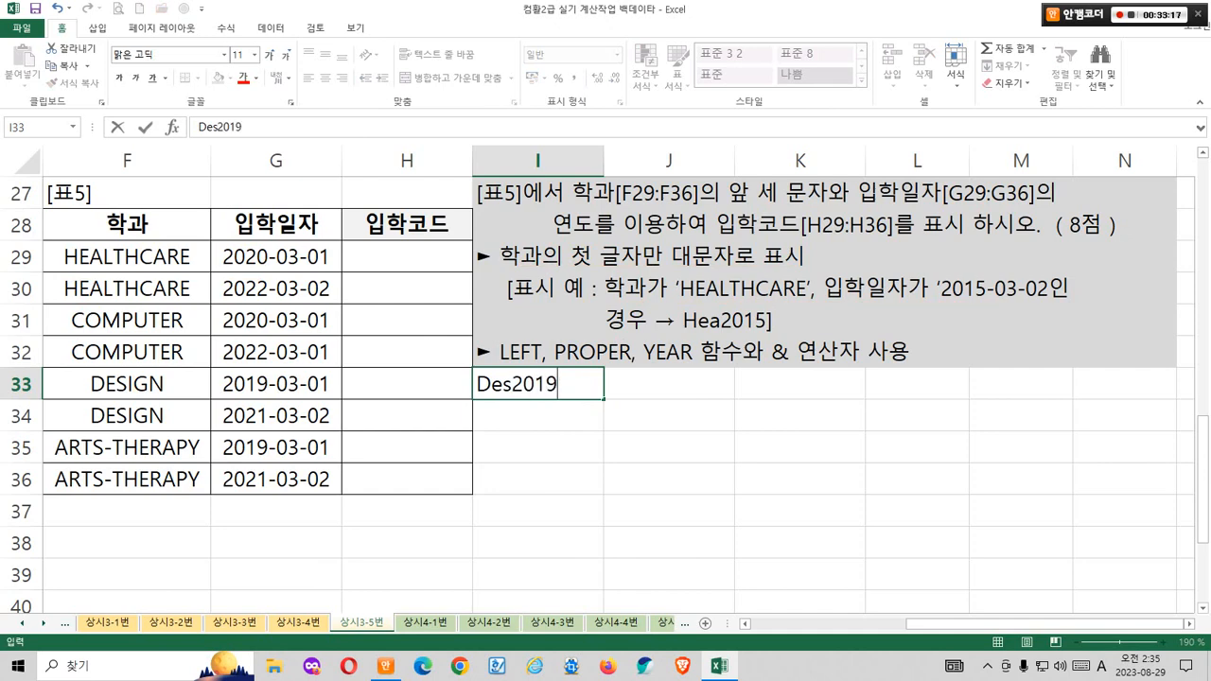
key("Return")
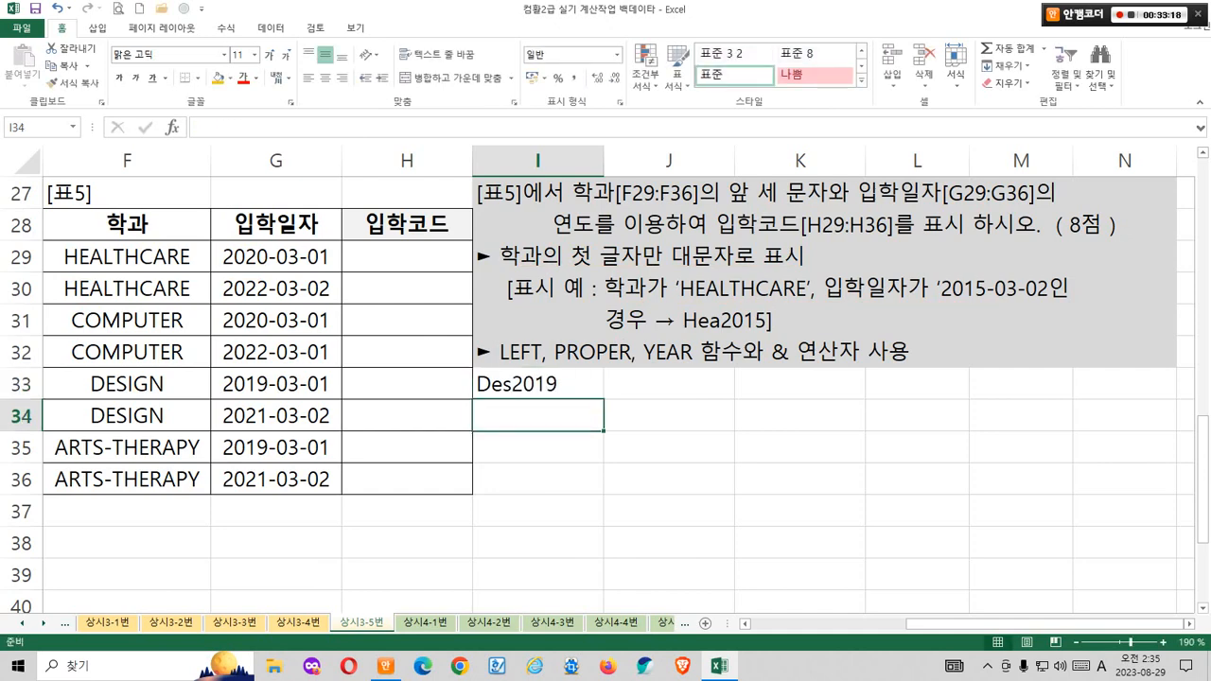
key("ctrl+2")
left_click_drag(673, 301, 775, 336)
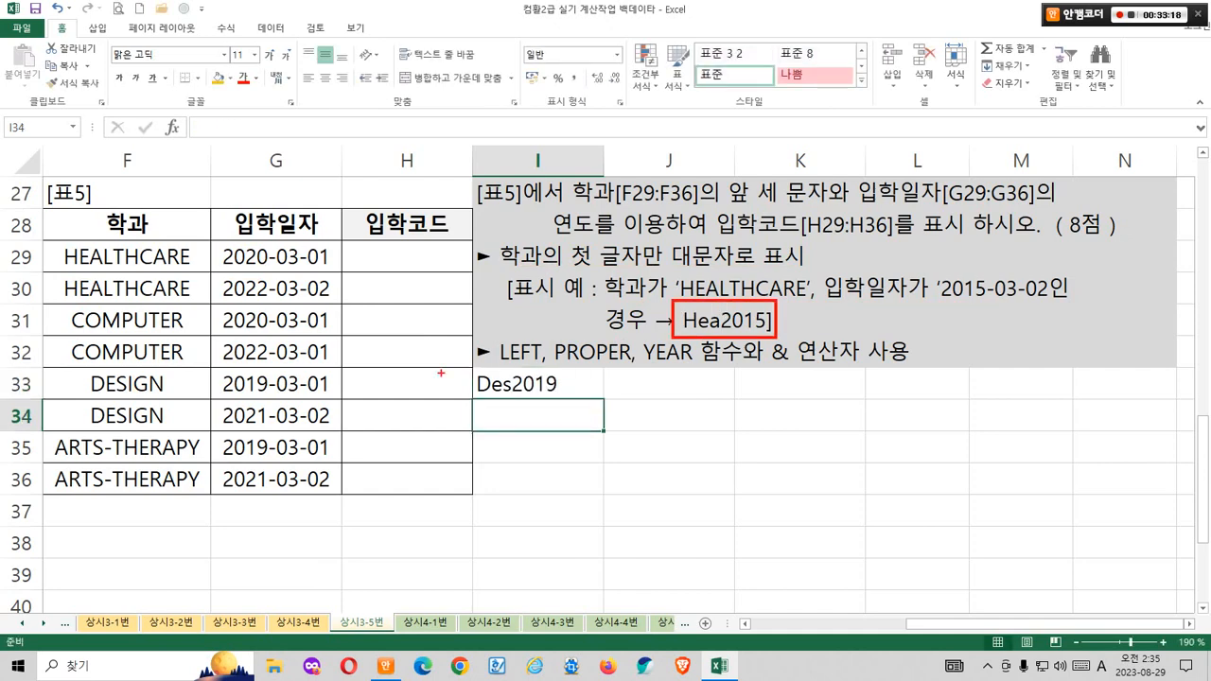
mouse_move(471, 366)
left_mouse_down()
mouse_move(572, 389)
mouse_move(573, 405)
left_mouse_up()
left_click_drag(573, 398, 643, 347)
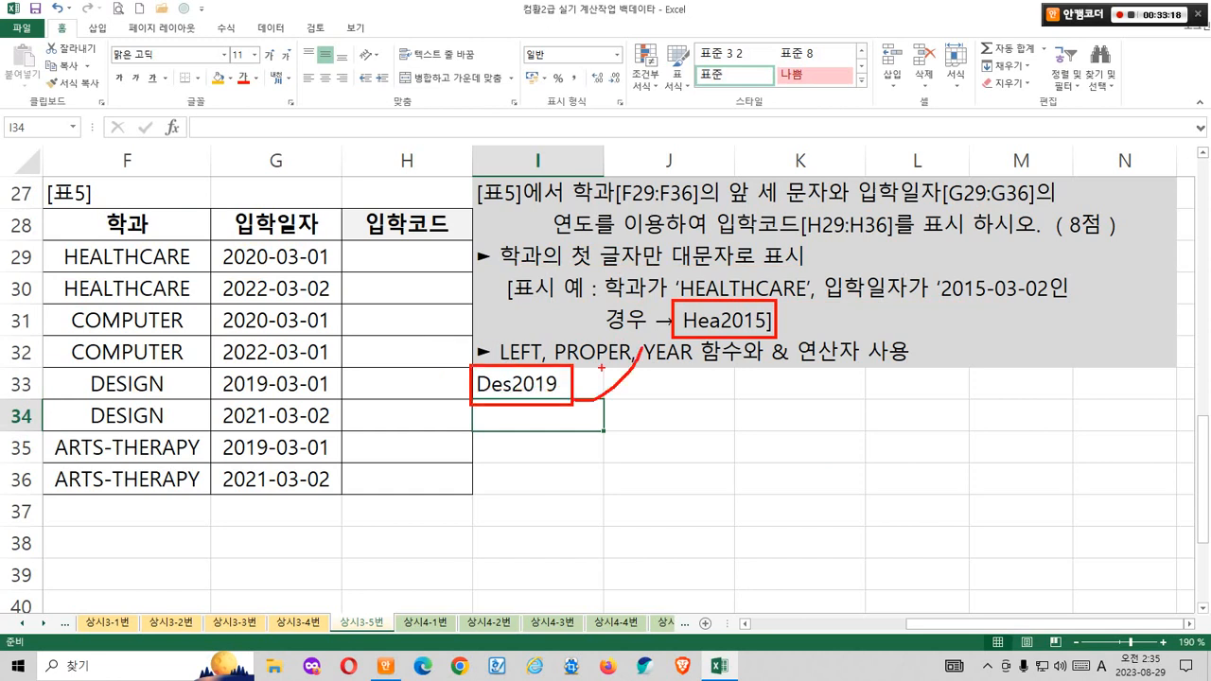
key("Escape")
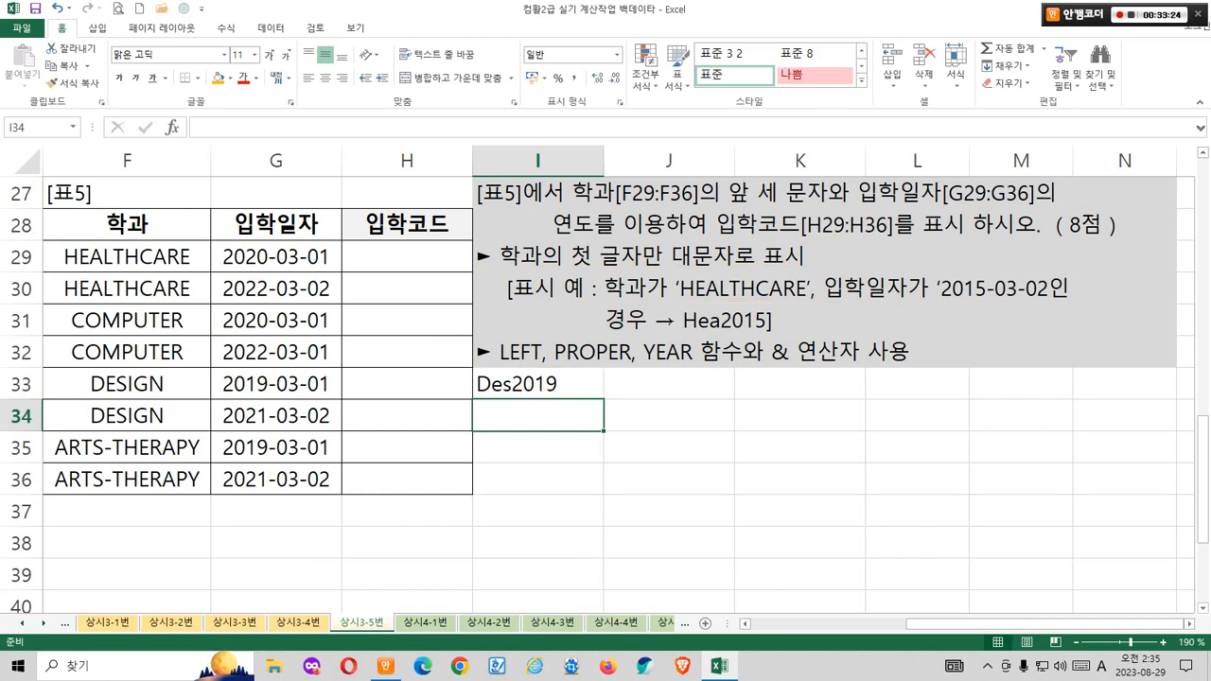
Step: Enter the expected code Art2021 in I36 beside the last ARTS-THERAPY row
left_click(537, 480)
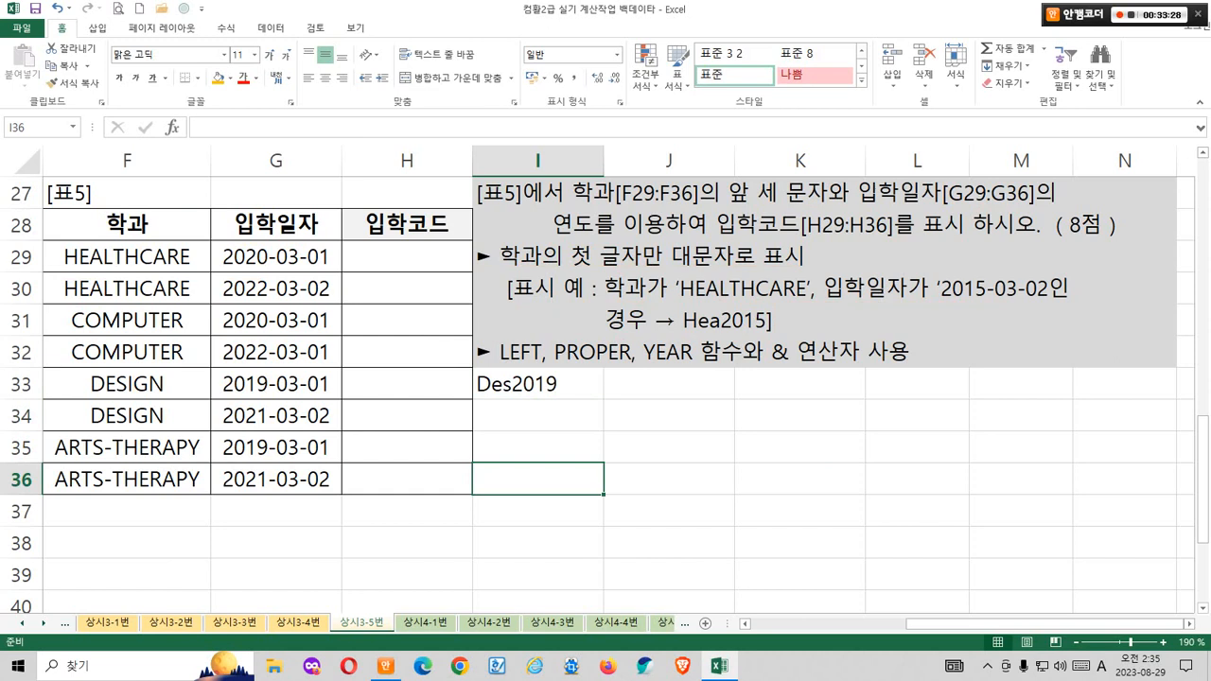
left_click_drag(47, 465, 99, 498)
left_click_drag(56, 450, 88, 418)
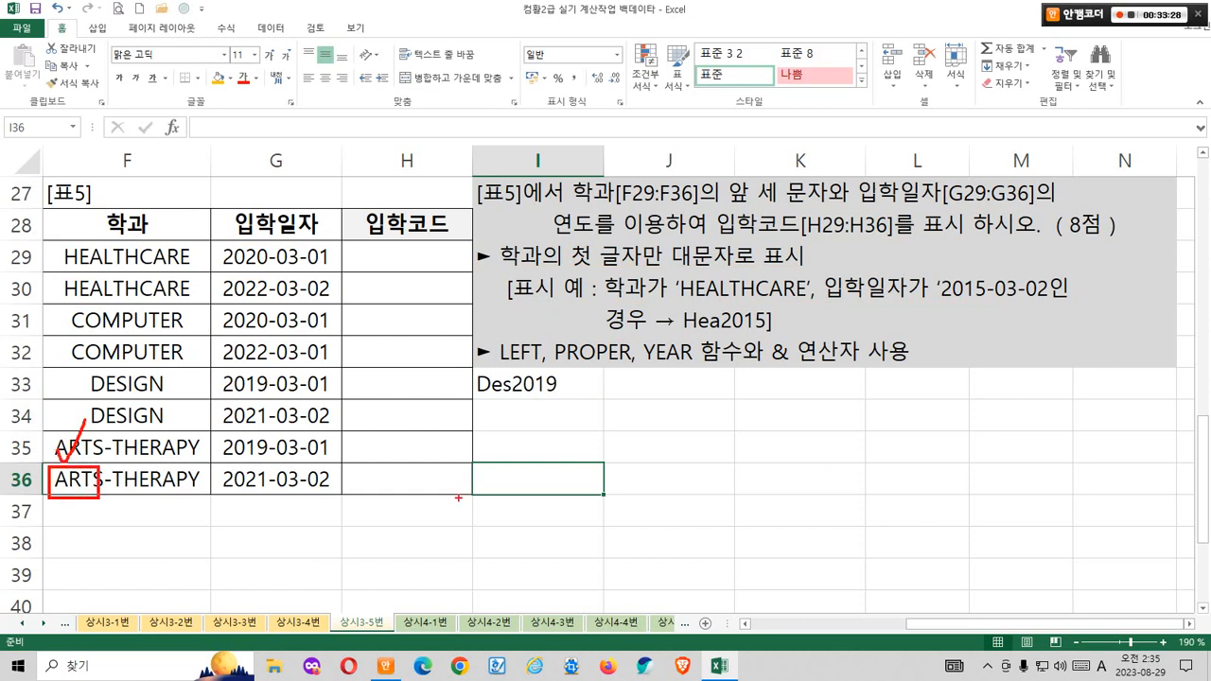
key("Escape")
type("A")
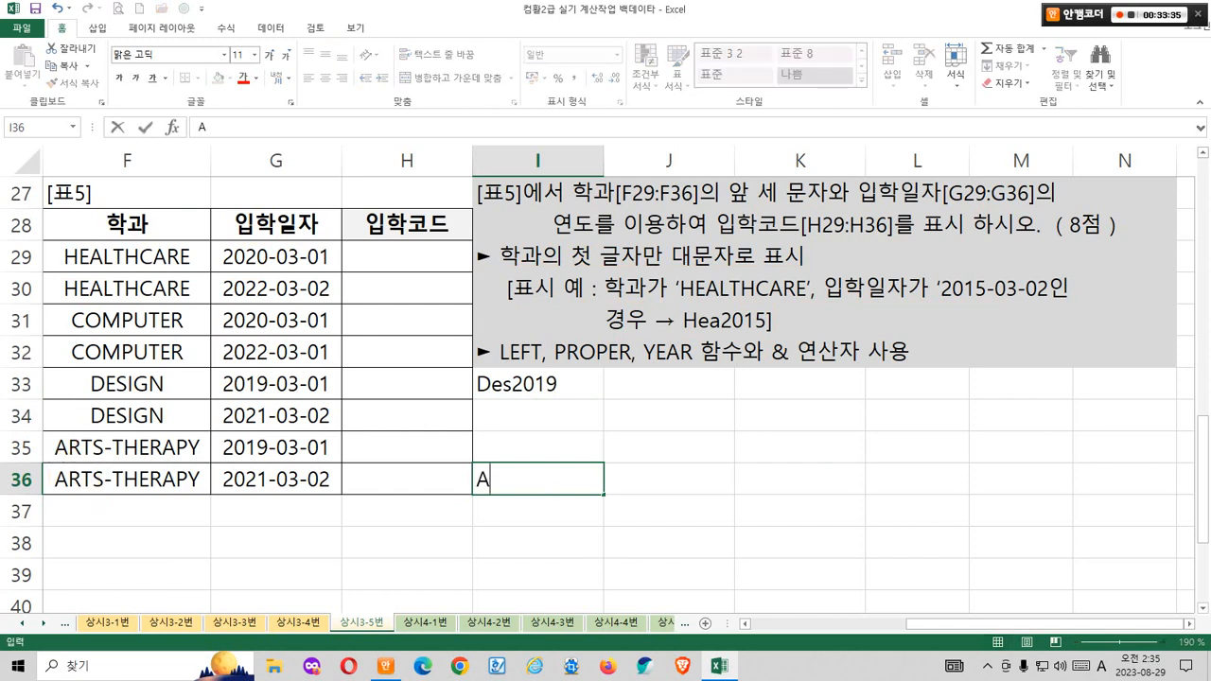
type("rt")
mouse_move(255, 462)
left_mouse_down()
mouse_move(257, 488)
mouse_move(364, 413)
left_mouse_up()
key("Escape")
type("2021")
key("Return")
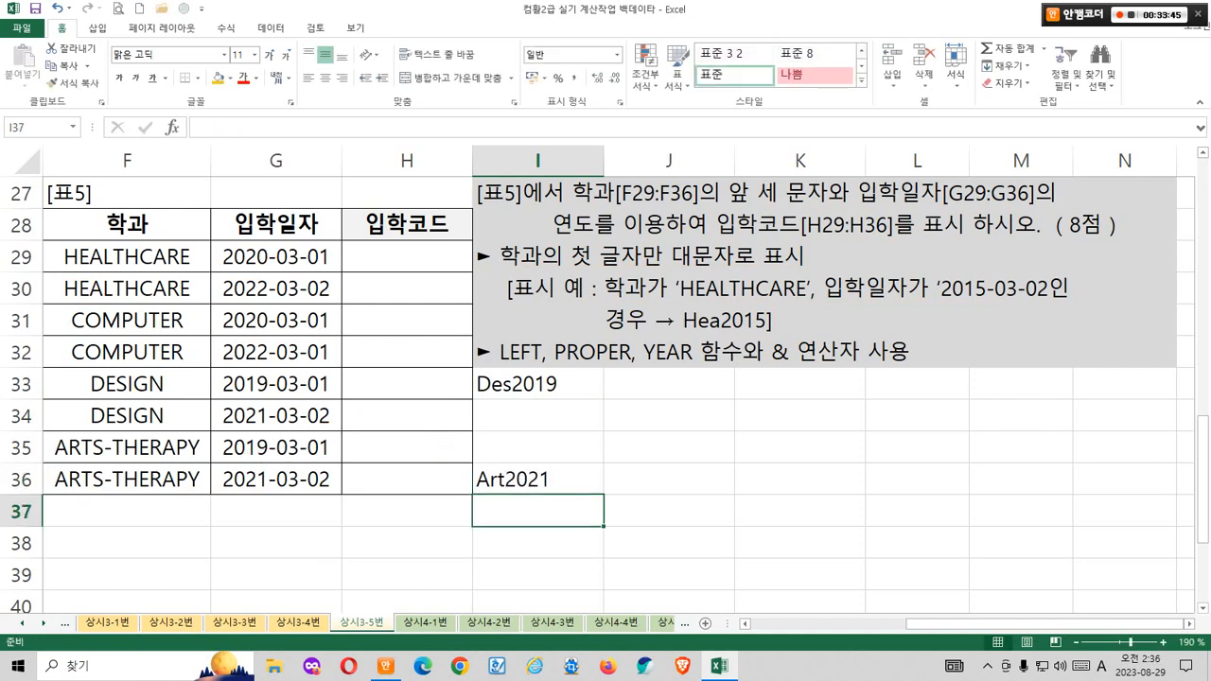
Step: Enter the expected code Hea2020 for the first HEALTHCARE row in H27, above the 입학코드 header
left_click(407, 256)
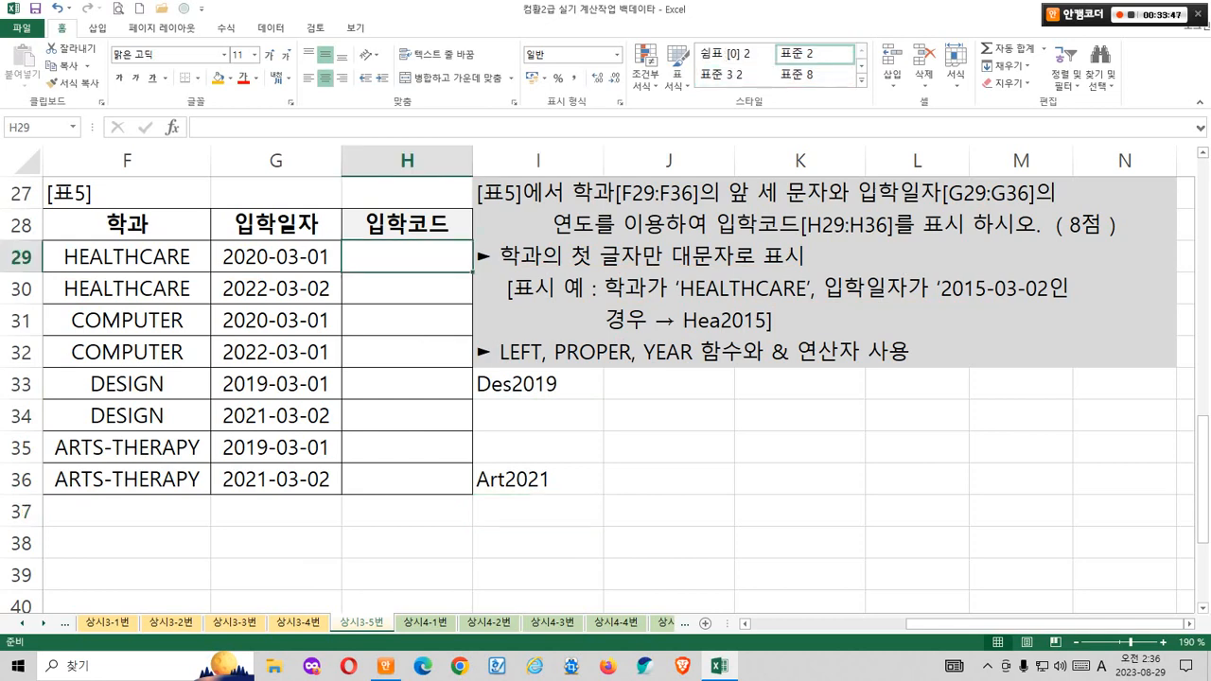
left_click(388, 195)
key("ctrl")
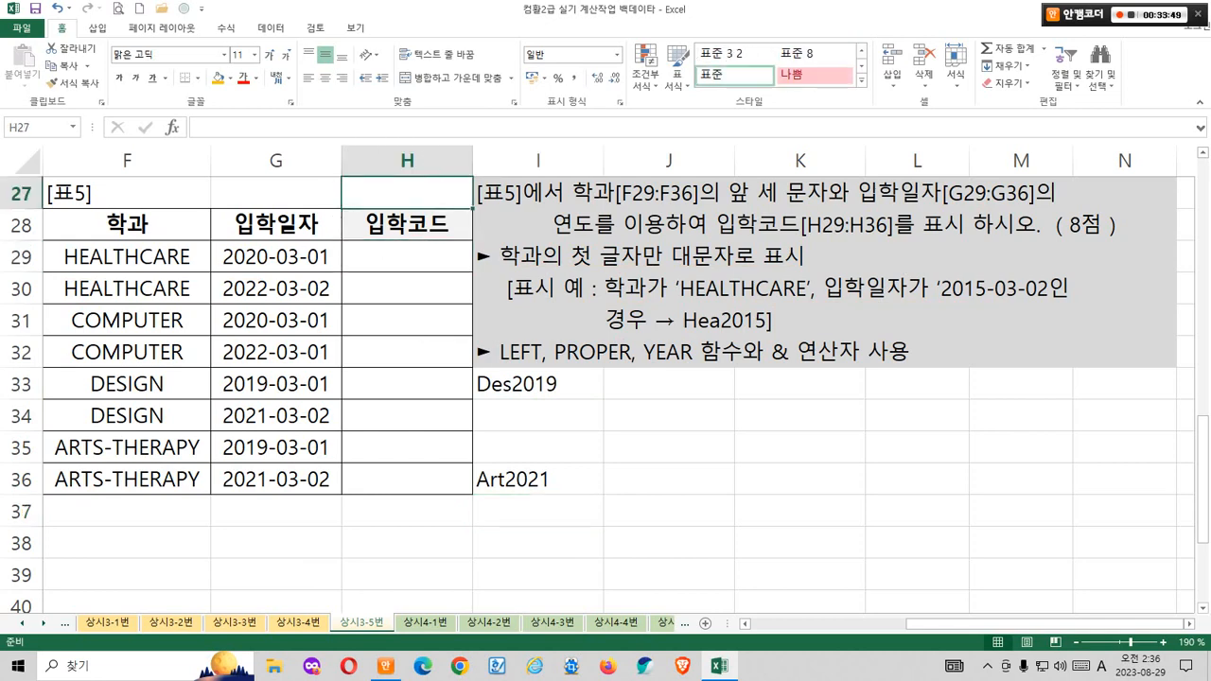
type("H")
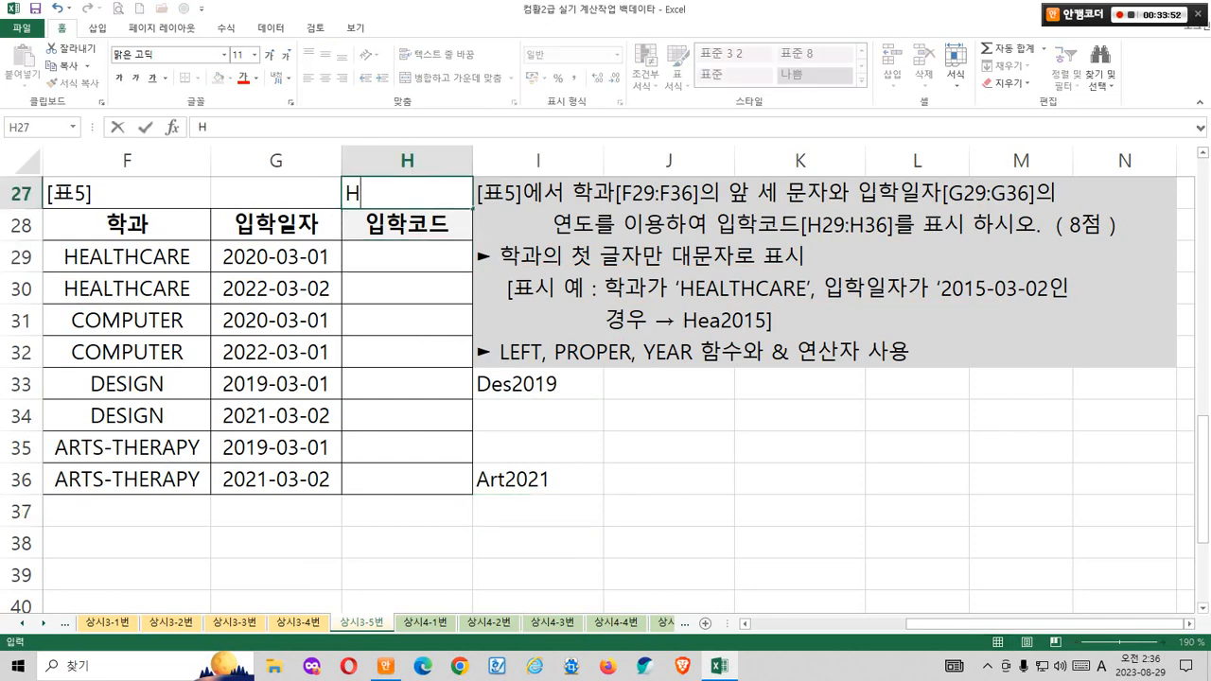
type("ea2020")
key("Return")
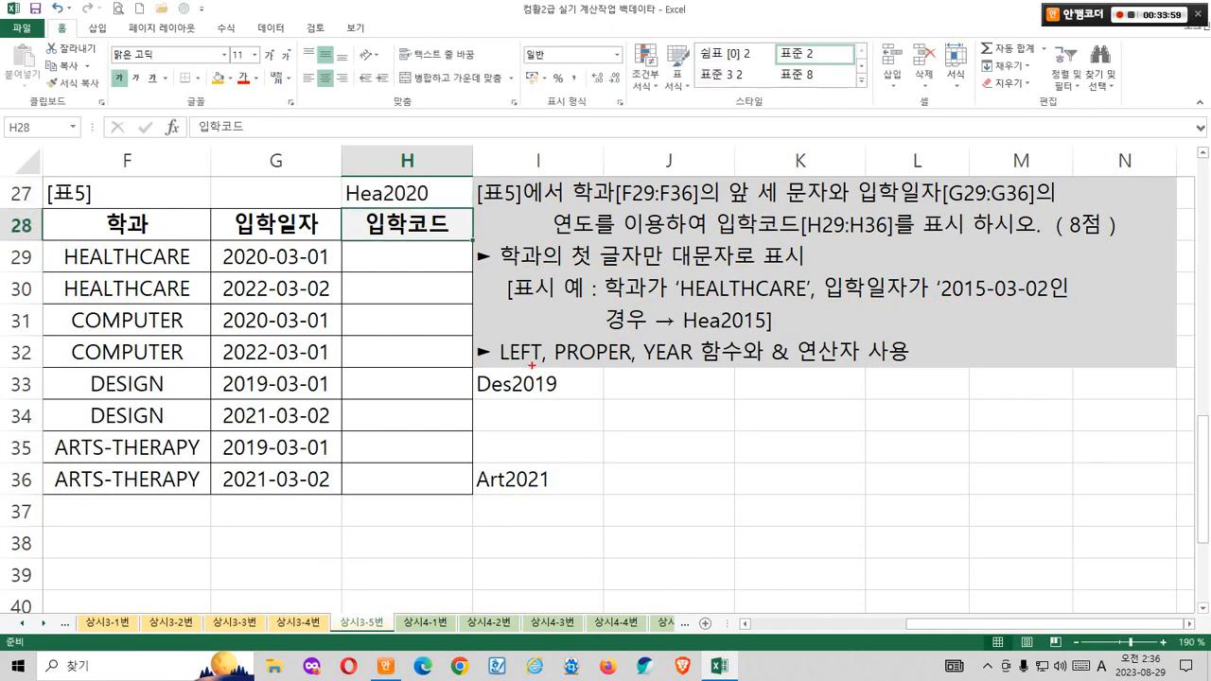
Step: Open the function wizard from J34, find LEFT among all functions and read its description
mouse_move(535, 367)
left_mouse_down()
mouse_move(506, 331)
mouse_move(535, 354)
mouse_move(617, 367)
left_mouse_up()
left_click(669, 416)
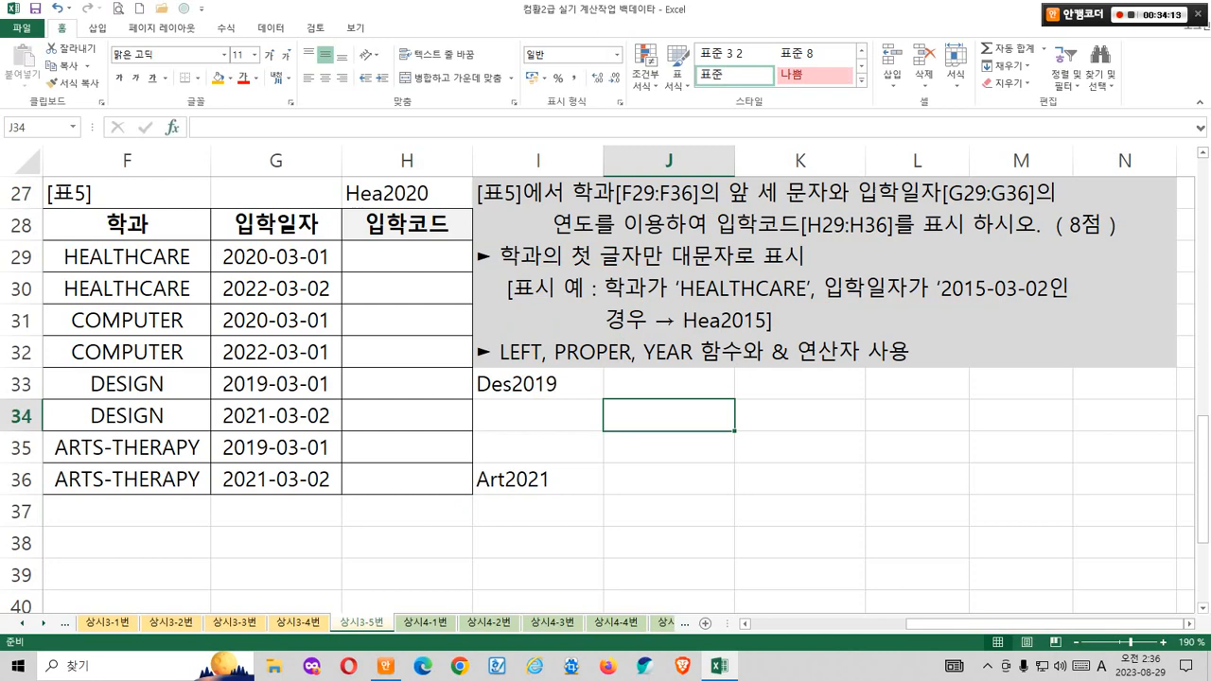
key("shift+F3")
left_click(760, 323)
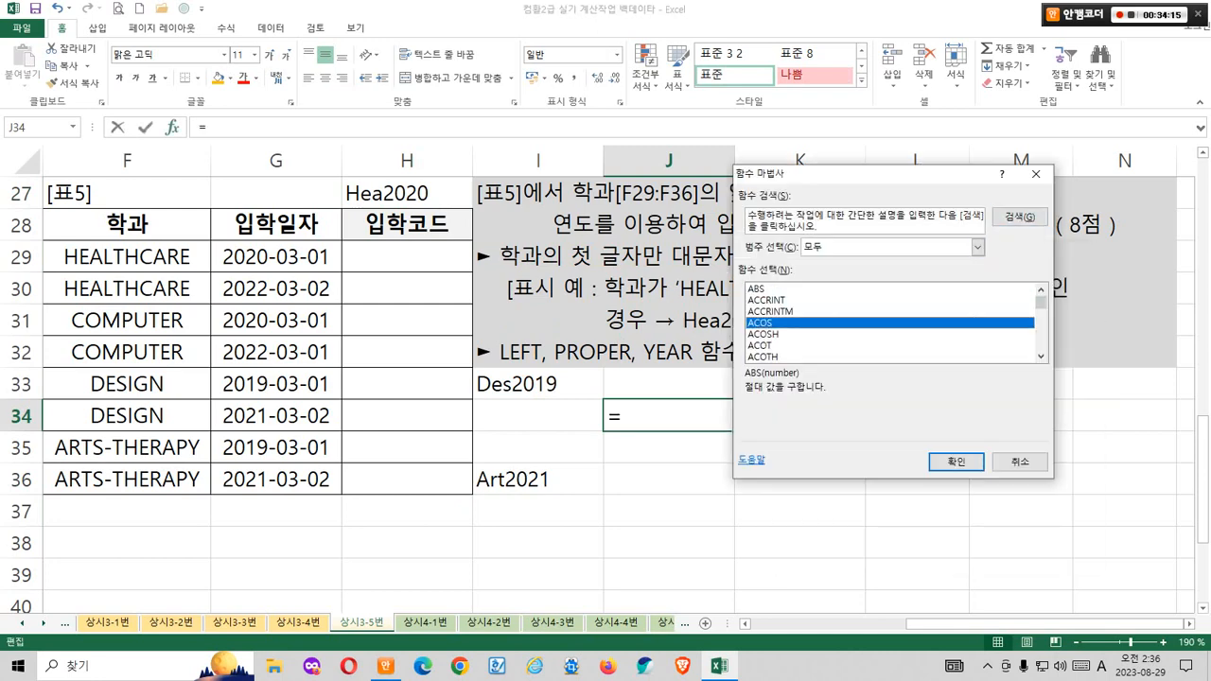
key("k")
scroll(889, 323, "down", 1)
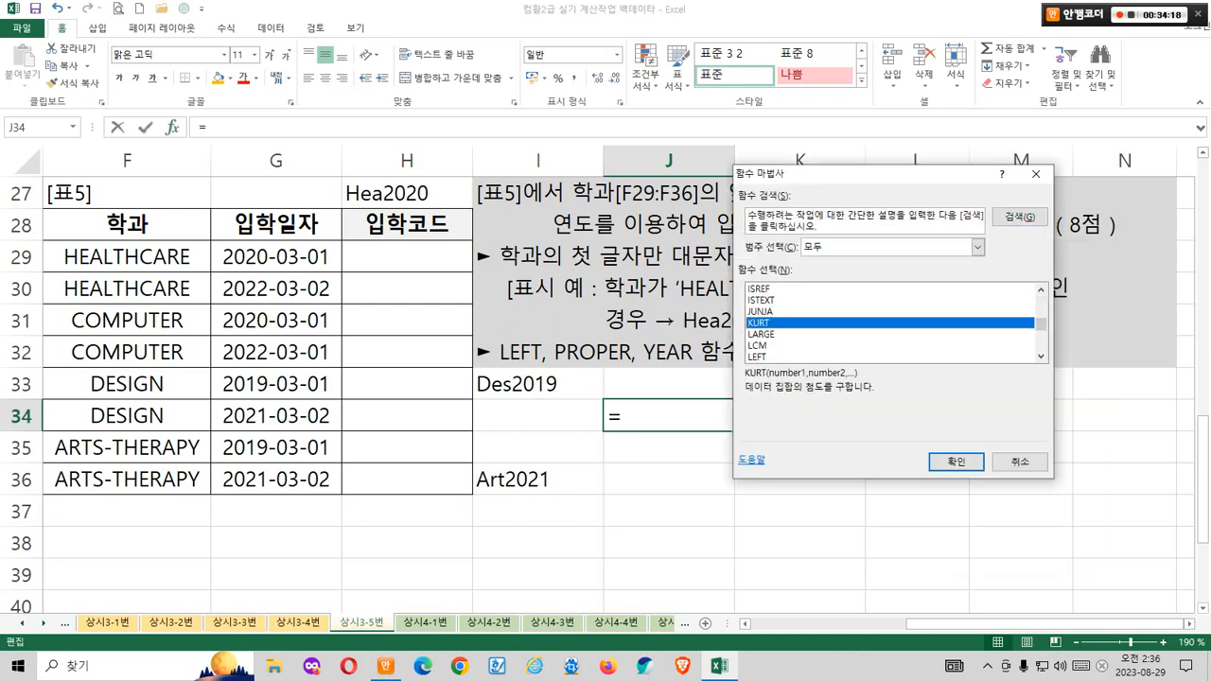
left_click(889, 311)
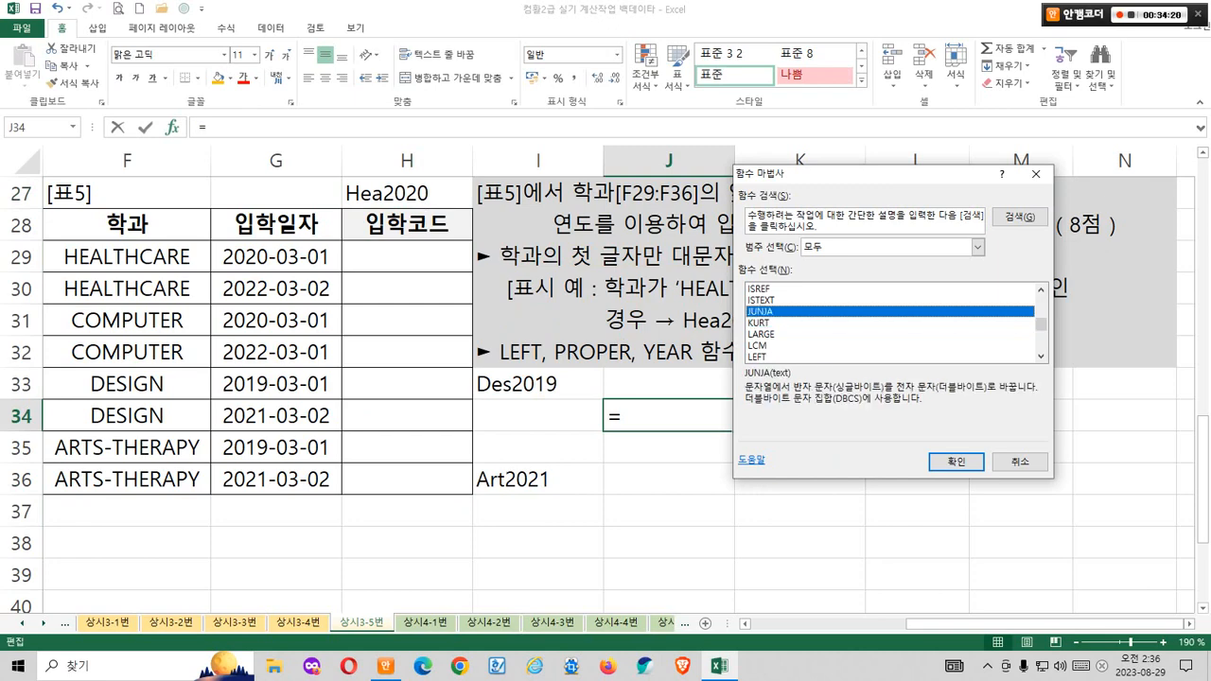
scroll(889, 317, "down", 1)
left_click(761, 322)
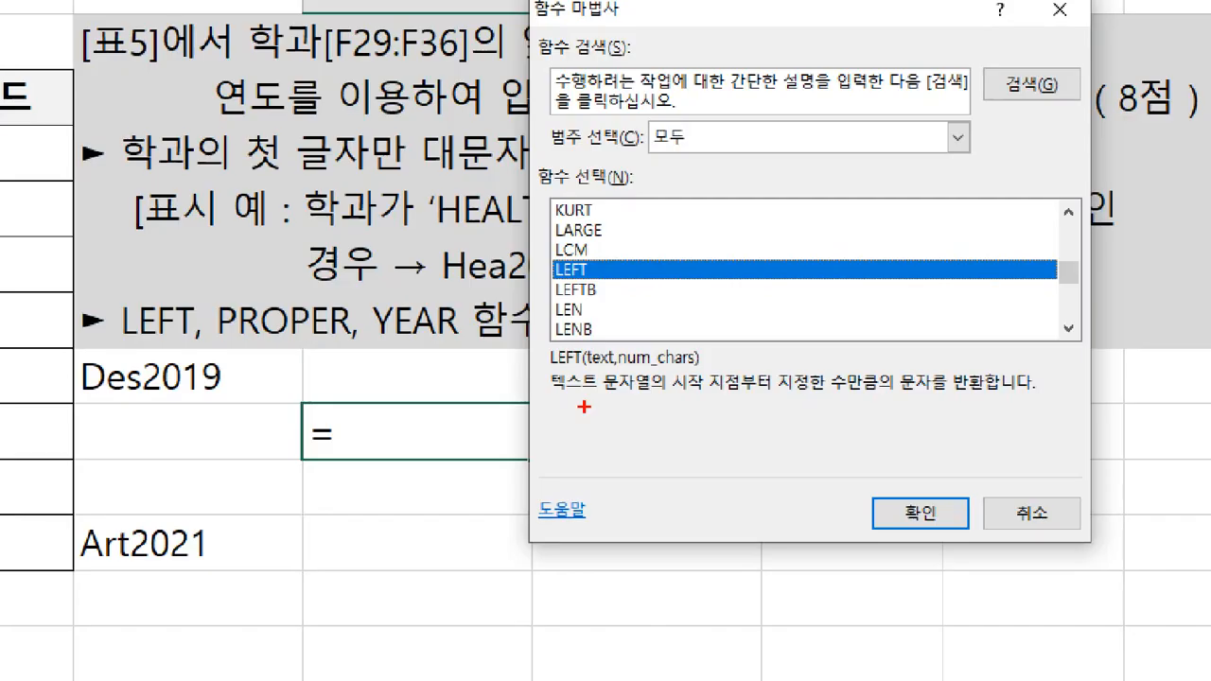
left_click_drag(565, 401, 682, 401)
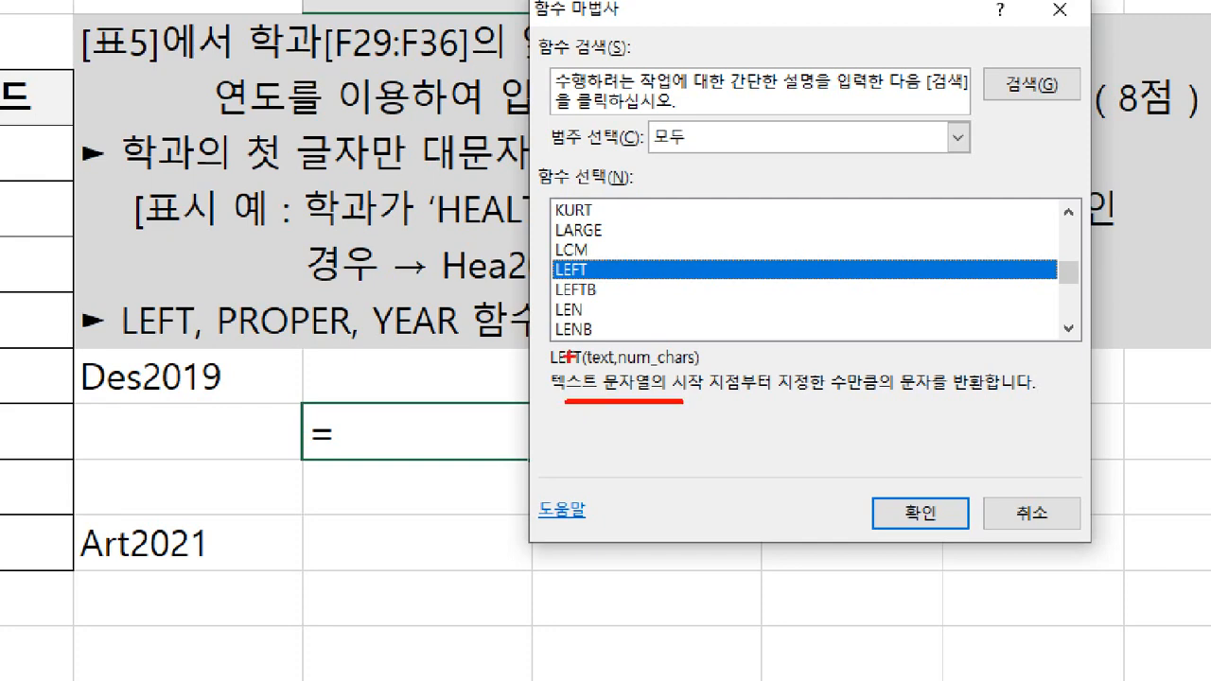
mouse_move(545, 358)
left_mouse_down()
mouse_move(653, 407)
mouse_move(754, 397)
left_mouse_up()
mouse_move(675, 397)
left_mouse_down()
mouse_move(770, 393)
mouse_move(666, 395)
left_mouse_up()
left_click_drag(775, 405, 887, 394)
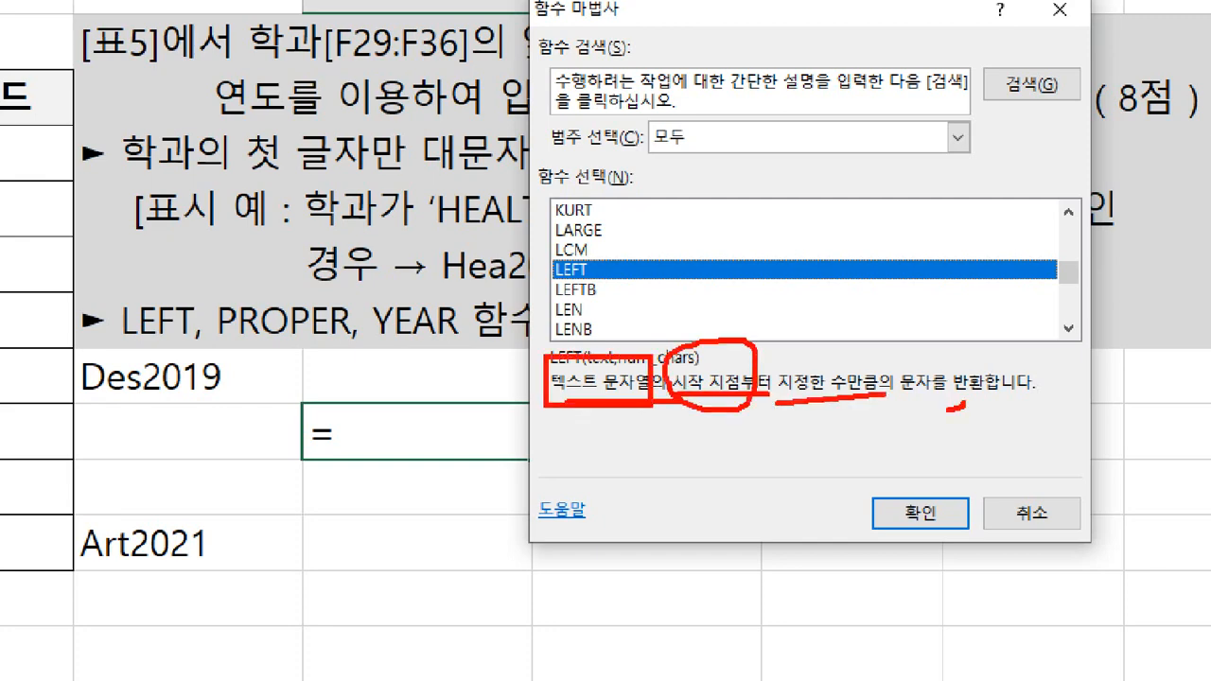
left_click_drag(963, 407, 998, 408)
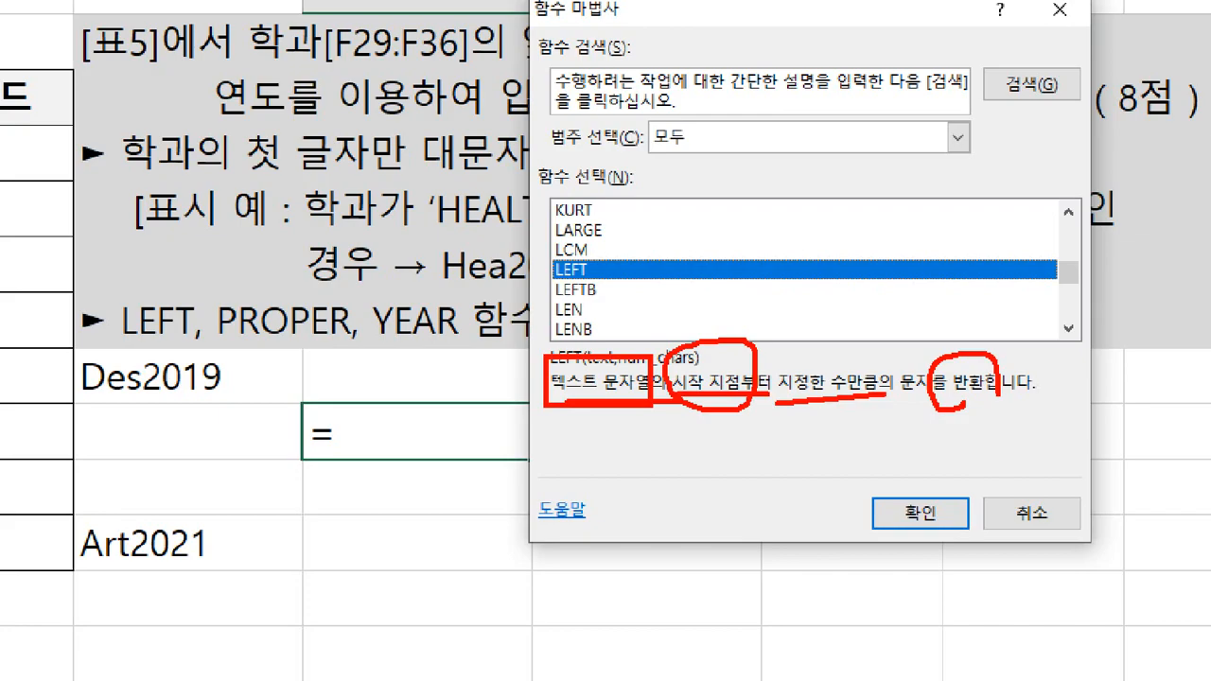
key("Escape")
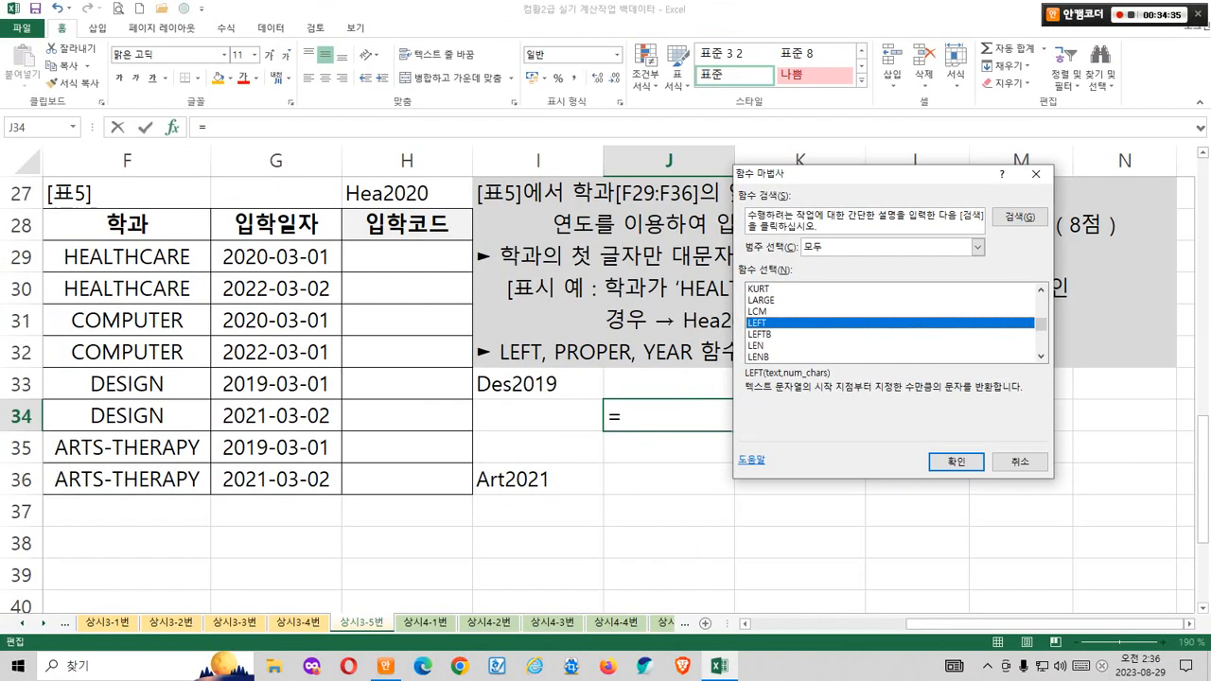
Step: Find PROPER among all functions in the function wizard opened from J34
left_click(851, 345)
key("p")
scroll(852, 345, "down", 1)
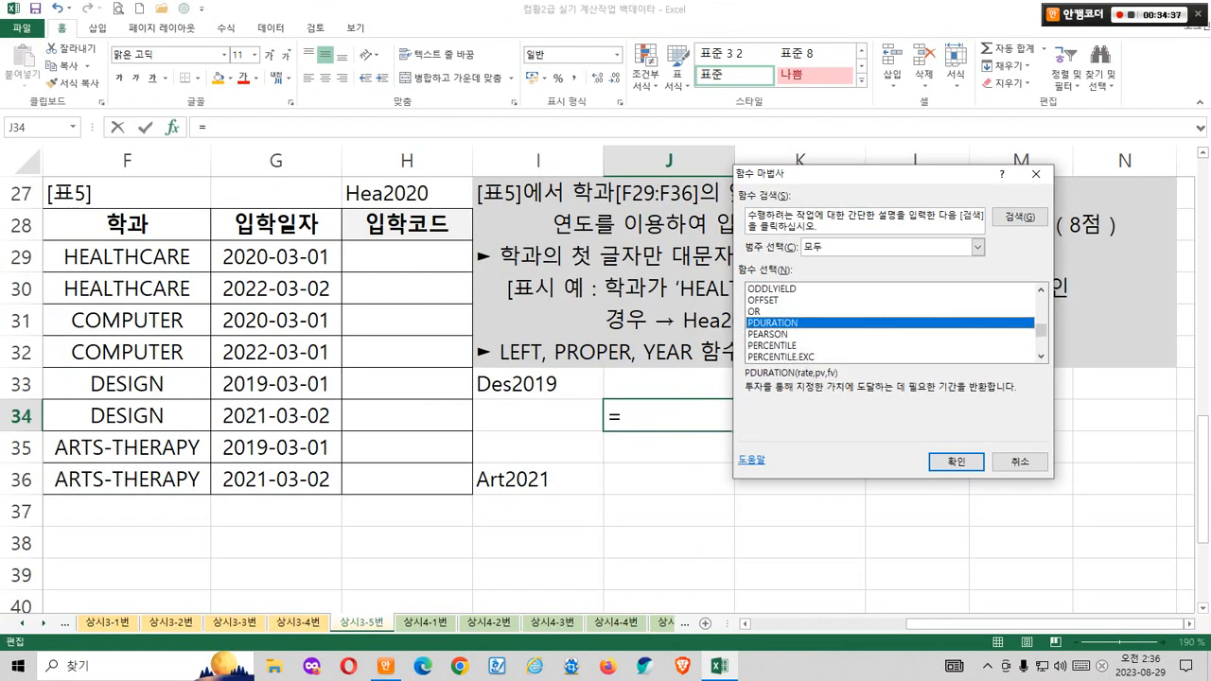
scroll(889, 322, "down", 2)
scroll(889, 323, "down", 4)
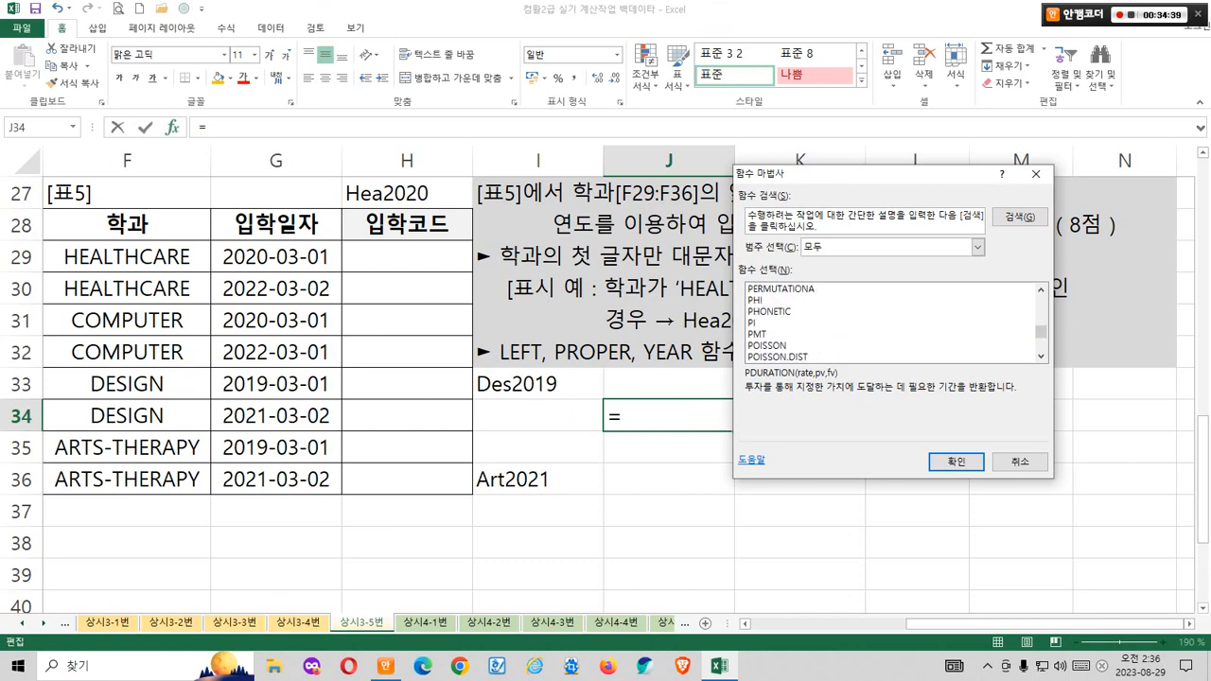
scroll(889, 322, "down", 1)
left_click(851, 345)
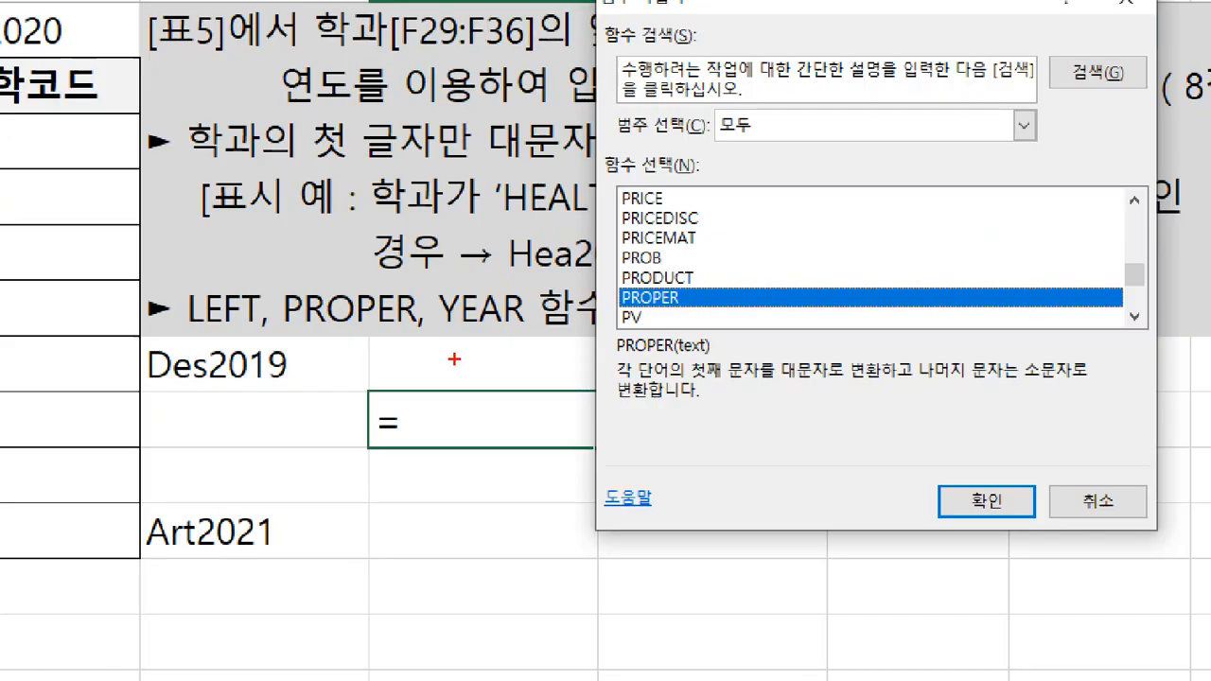
Step: Read PROPER's description against the functions listed in the task, and close the function wizard
left_click_drag(272, 274, 431, 346)
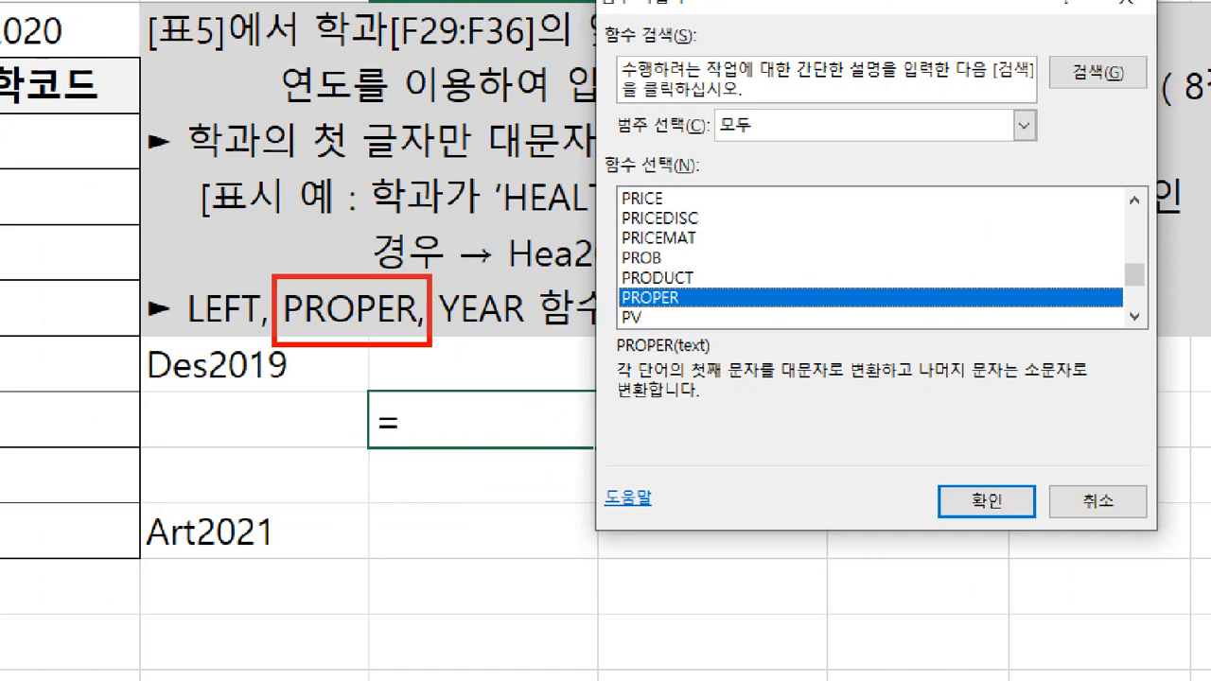
mouse_move(421, 284)
left_mouse_down()
mouse_move(499, 253)
mouse_move(592, 275)
mouse_move(594, 322)
left_mouse_up()
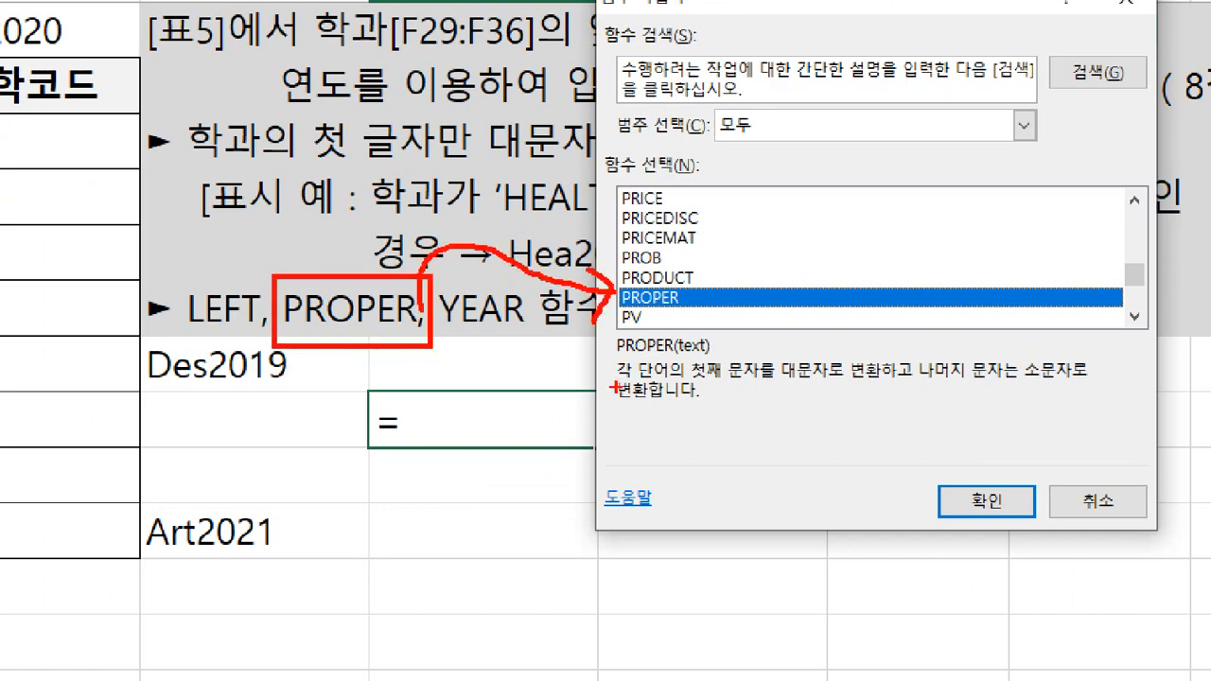
mouse_move(614, 387)
left_mouse_down()
mouse_move(846, 385)
mouse_move(838, 333)
mouse_move(836, 392)
left_mouse_up()
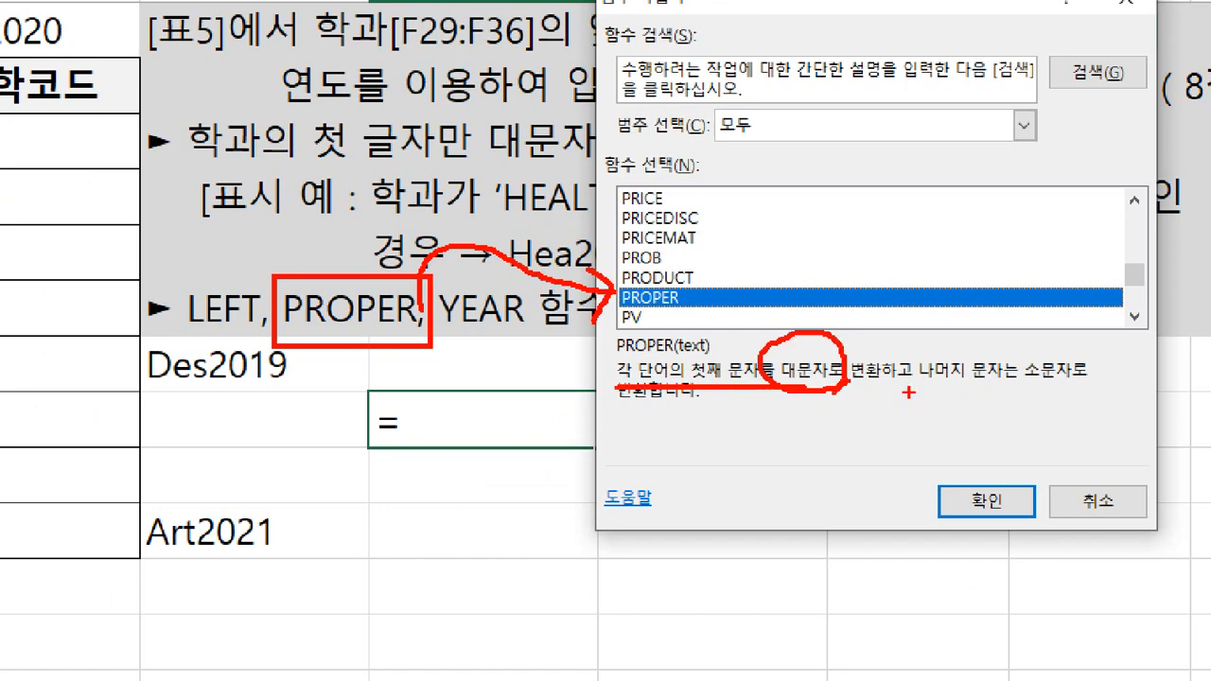
left_click_drag(914, 383, 1114, 372)
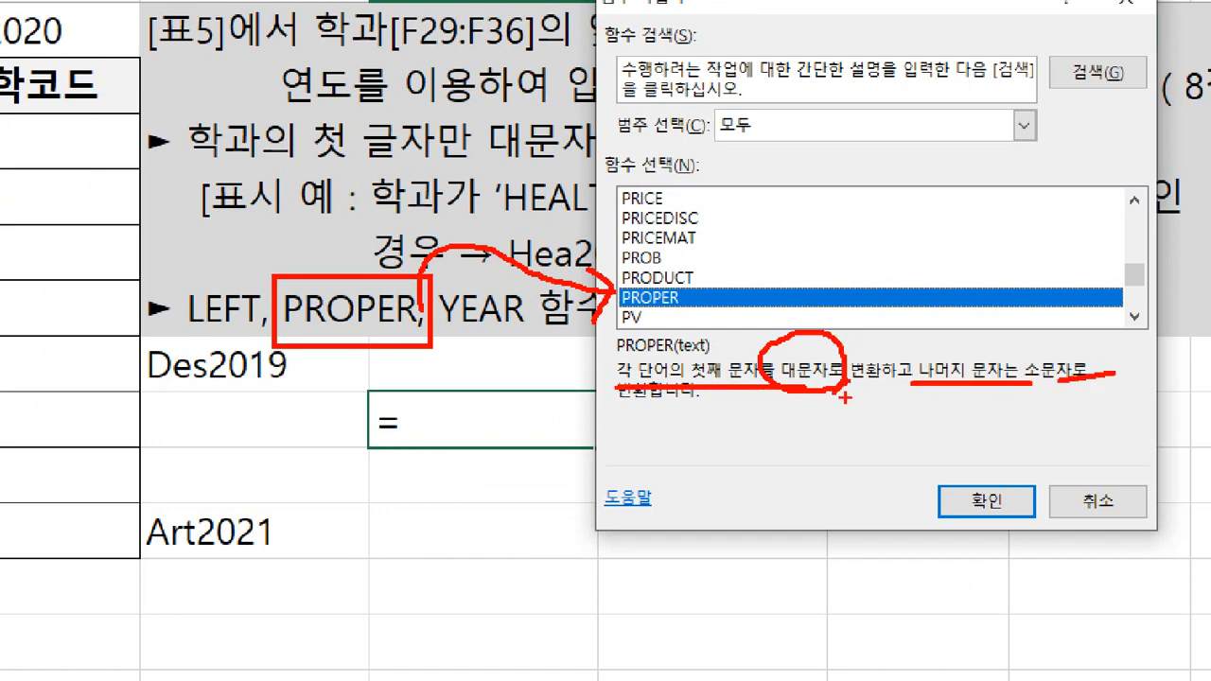
left_click_drag(430, 184, 416, 276)
left_click_drag(364, 236, 380, 275)
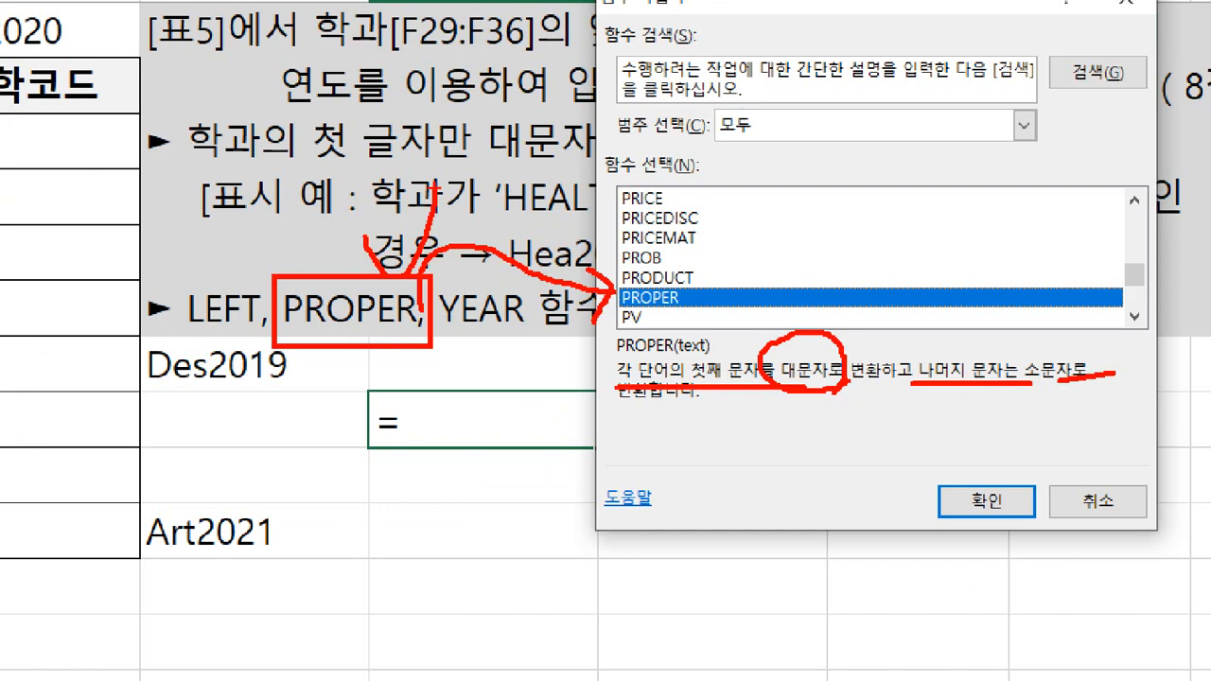
left_click_drag(506, 341, 511, 329)
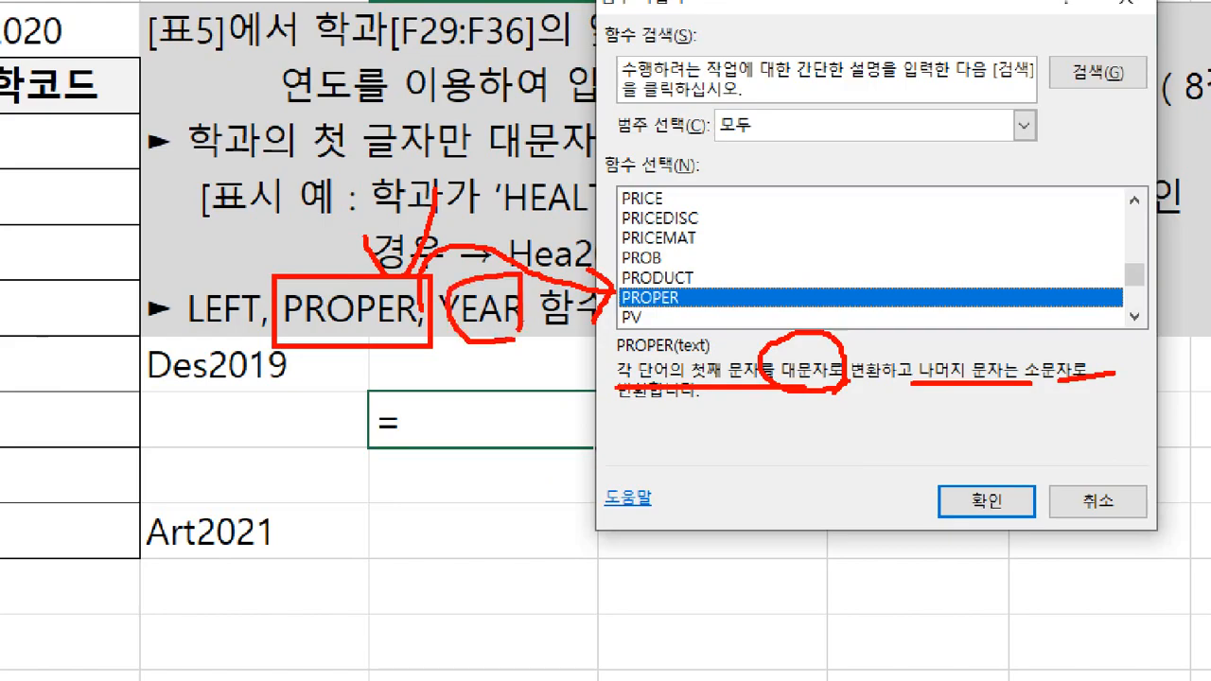
left_click_drag(461, 256, 518, 220)
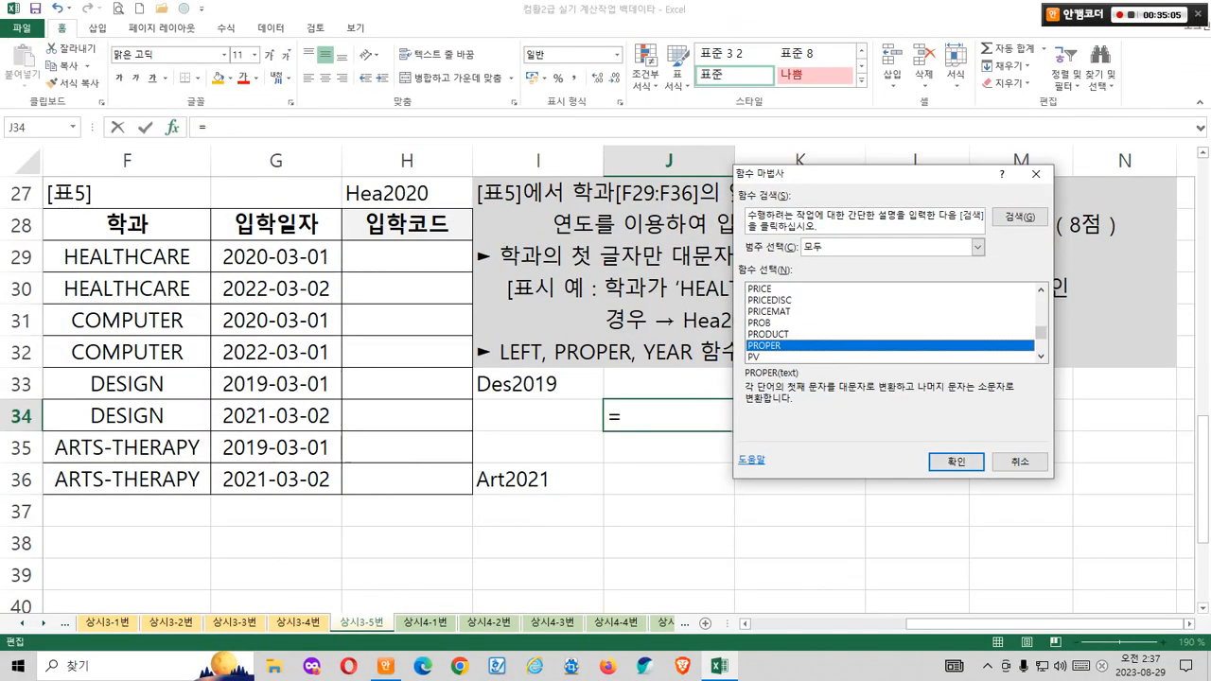
key("Escape")
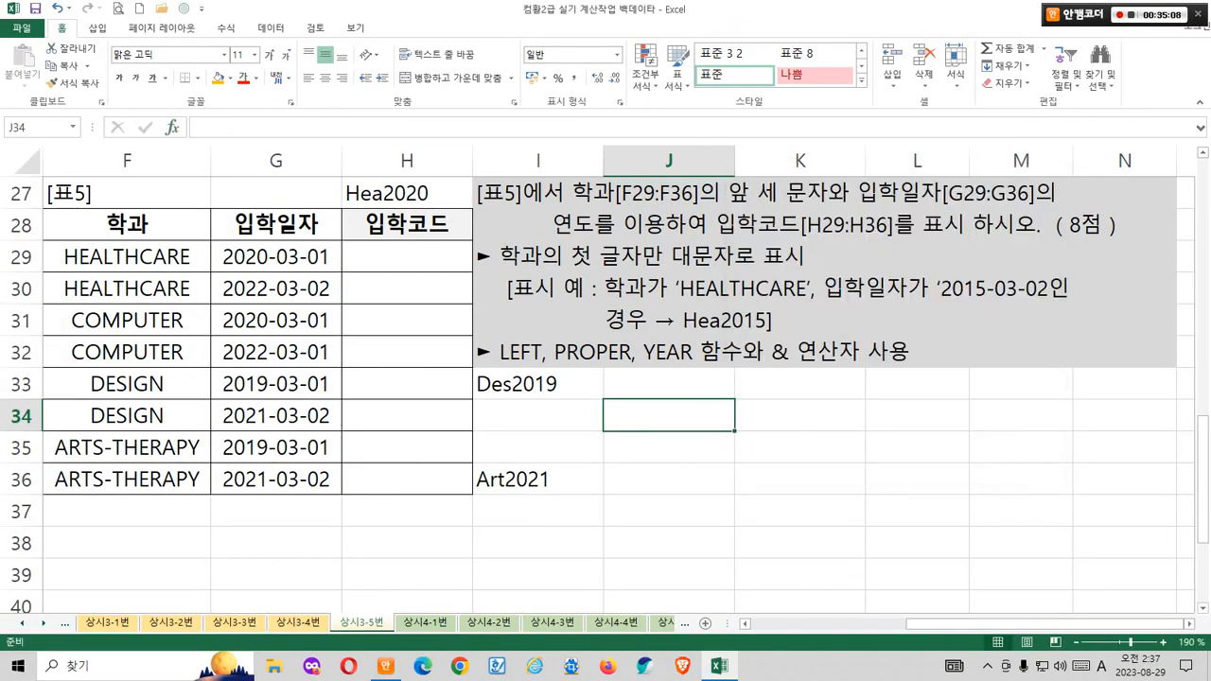
Step: Examine how LEFT takes the first three letters of HEALTHCARE in F29 for the expected code in H27
left_click(407, 194)
key("ctrl+2")
left_click_drag(456, 251, 455, 219)
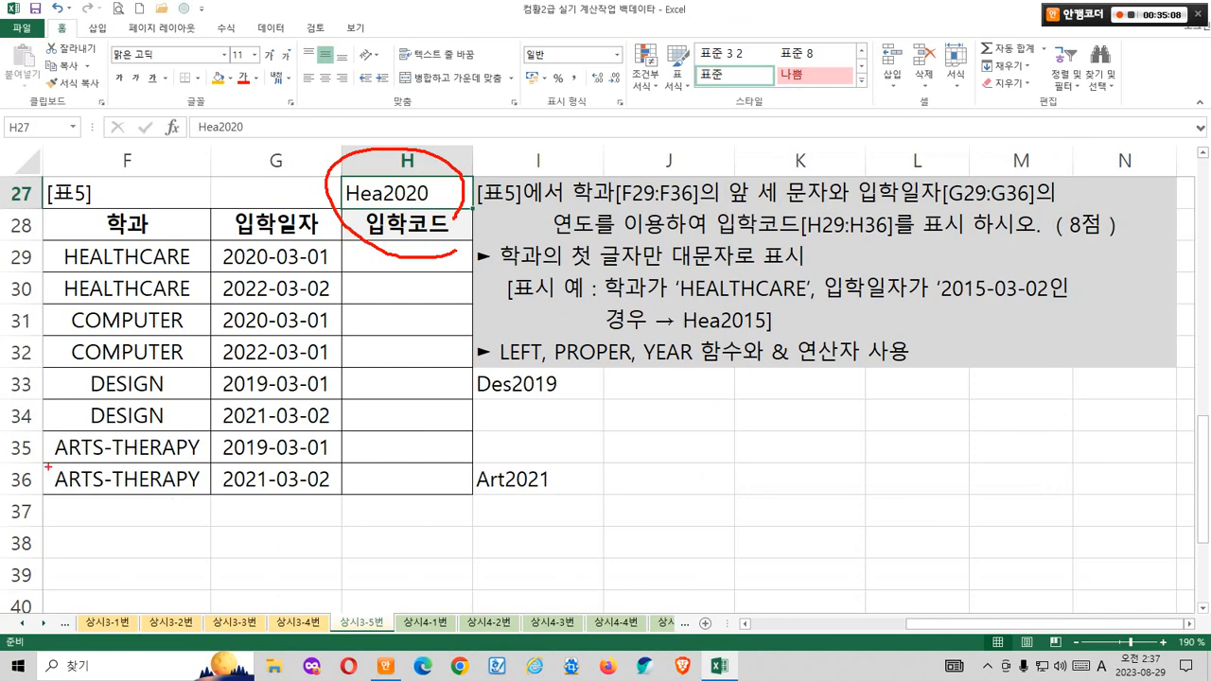
left_click_drag(43, 462, 204, 496)
mouse_move(55, 496)
left_mouse_down()
mouse_move(94, 498)
mouse_move(66, 450)
mouse_move(92, 493)
left_mouse_up()
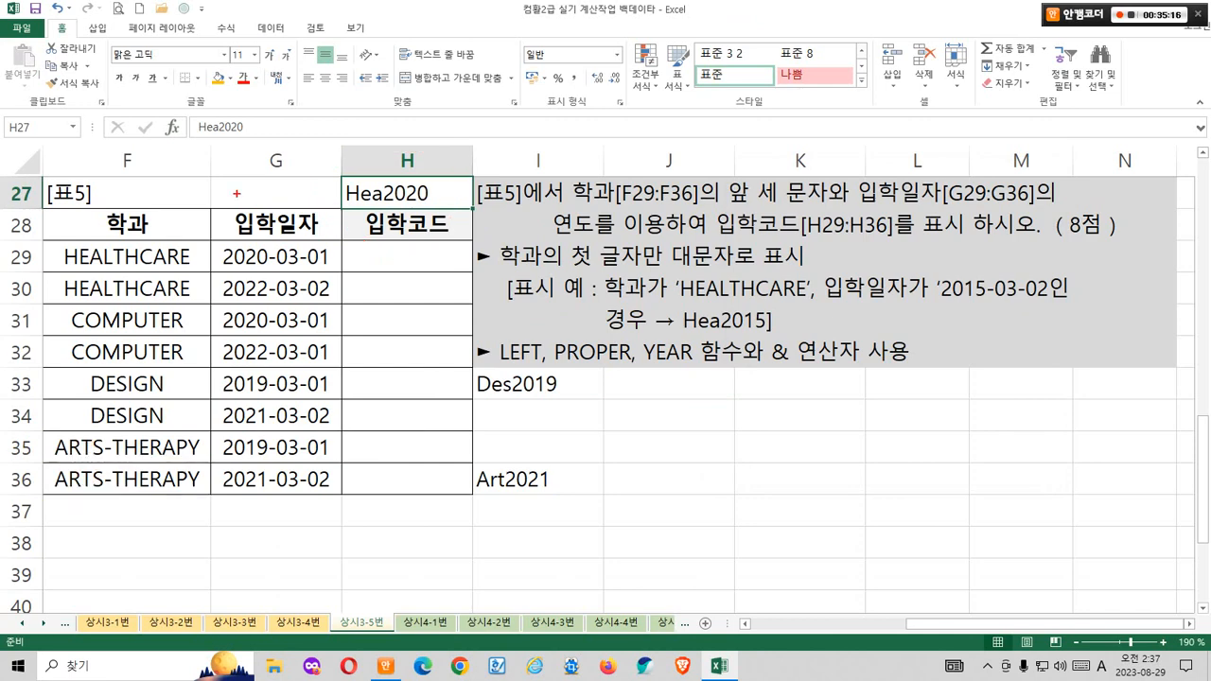
left_click_drag(45, 240, 202, 273)
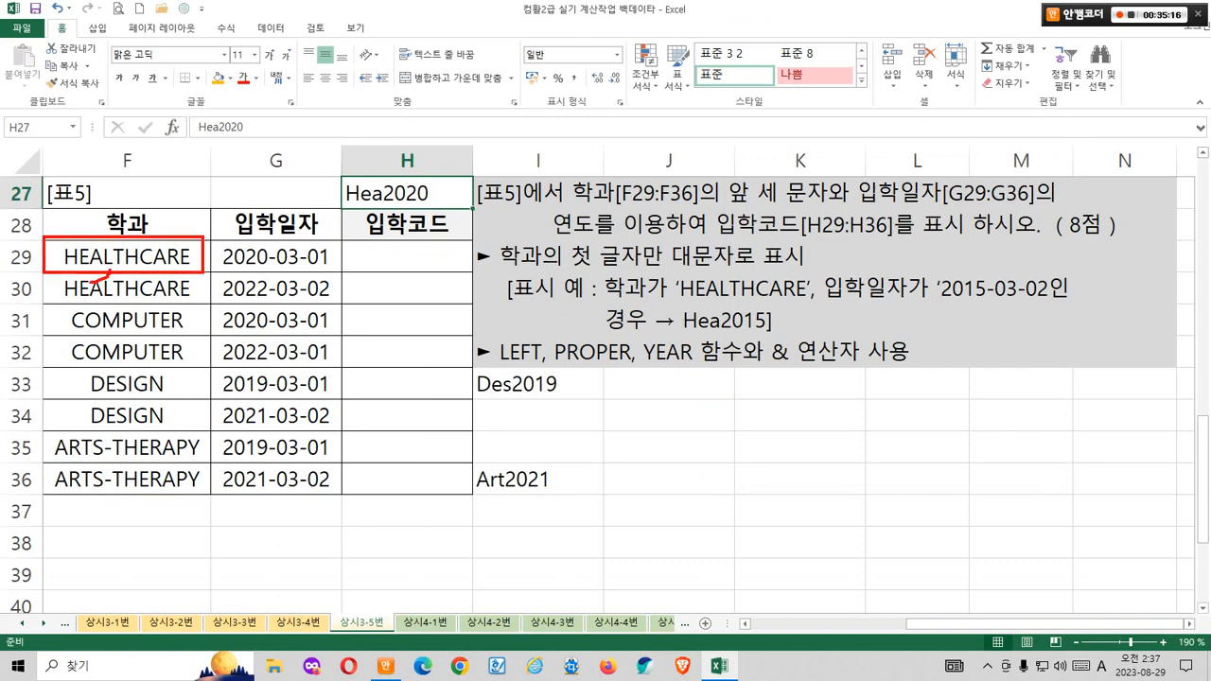
mouse_move(102, 274)
left_mouse_down()
mouse_move(83, 227)
mouse_move(93, 274)
mouse_move(129, 328)
mouse_move(147, 301)
mouse_move(180, 333)
mouse_move(257, 363)
mouse_move(302, 317)
mouse_move(314, 365)
mouse_move(377, 304)
mouse_move(347, 368)
mouse_move(383, 334)
left_mouse_up()
left_click_drag(393, 312, 432, 343)
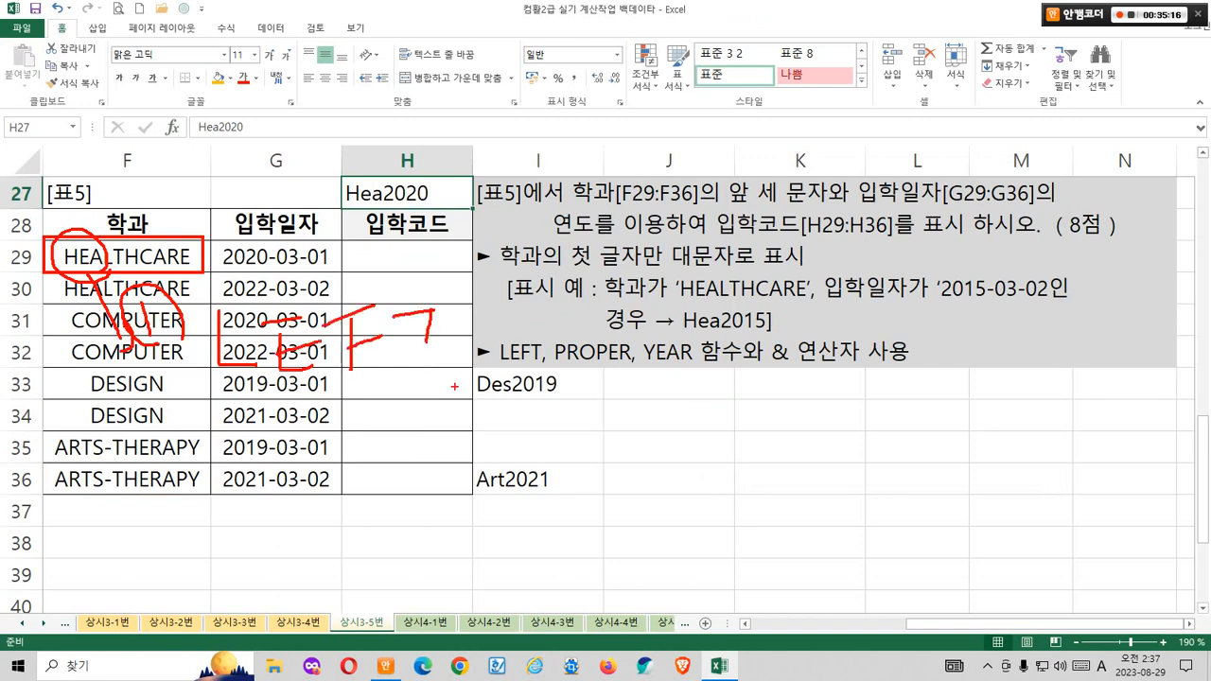
mouse_move(454, 386)
left_mouse_down()
mouse_move(95, 340)
mouse_move(378, 201)
mouse_move(461, 383)
left_mouse_up()
Step: Examine how PROPER turns the extracted department letters into Hea for the expected code in H27
mouse_move(509, 288)
left_mouse_down()
mouse_move(555, 309)
mouse_move(511, 320)
mouse_move(564, 281)
left_mouse_up()
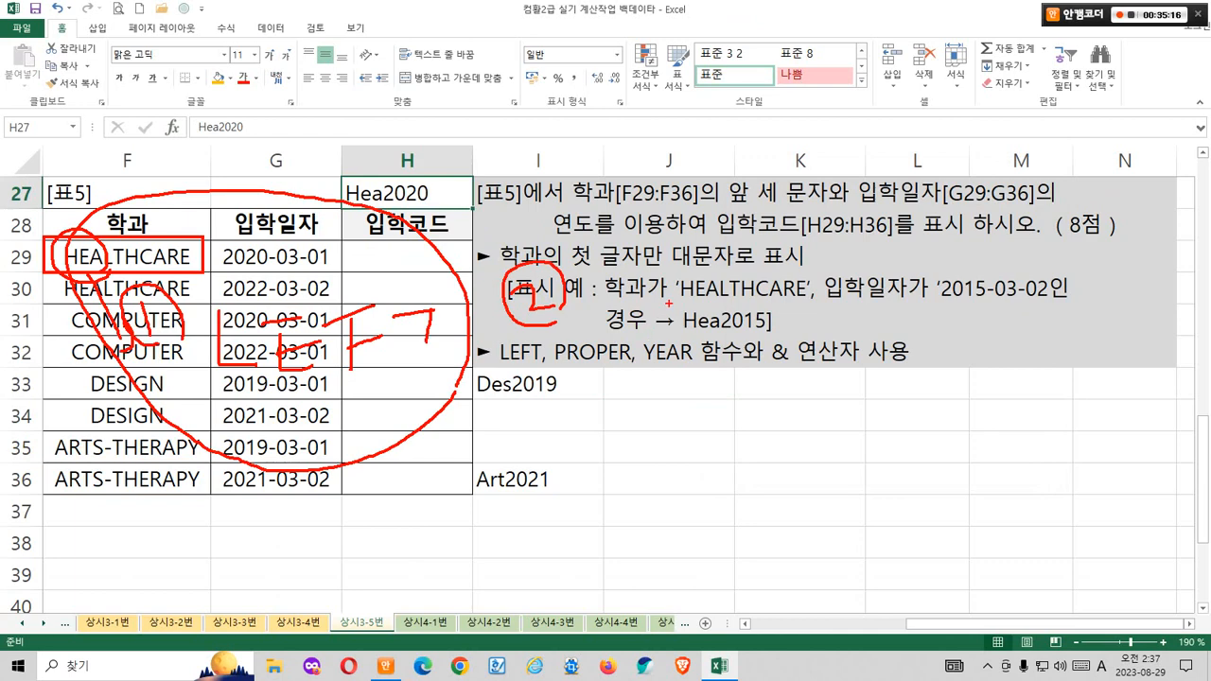
mouse_move(653, 284)
left_mouse_down()
mouse_move(653, 335)
mouse_move(681, 309)
left_mouse_up()
left_click_drag(683, 265, 685, 338)
mouse_move(711, 333)
left_mouse_down()
mouse_move(735, 340)
mouse_move(756, 326)
left_mouse_up()
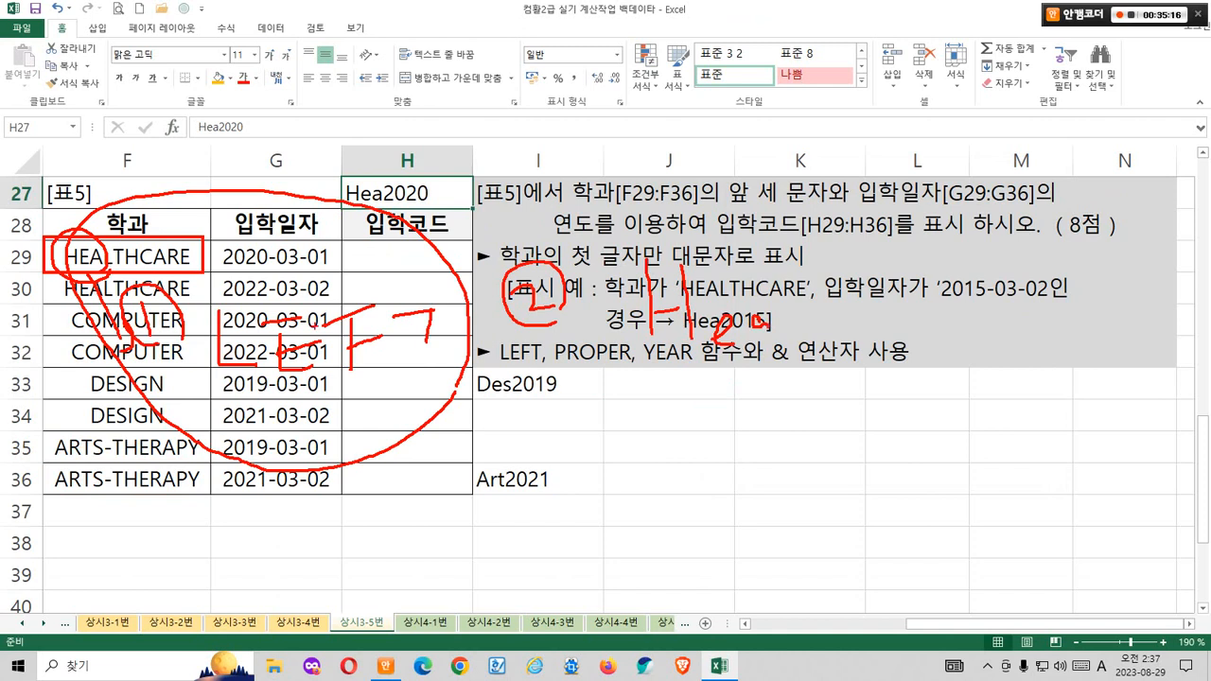
mouse_move(296, 251)
left_mouse_down()
mouse_move(335, 159)
mouse_move(416, 137)
mouse_move(596, 232)
left_mouse_up()
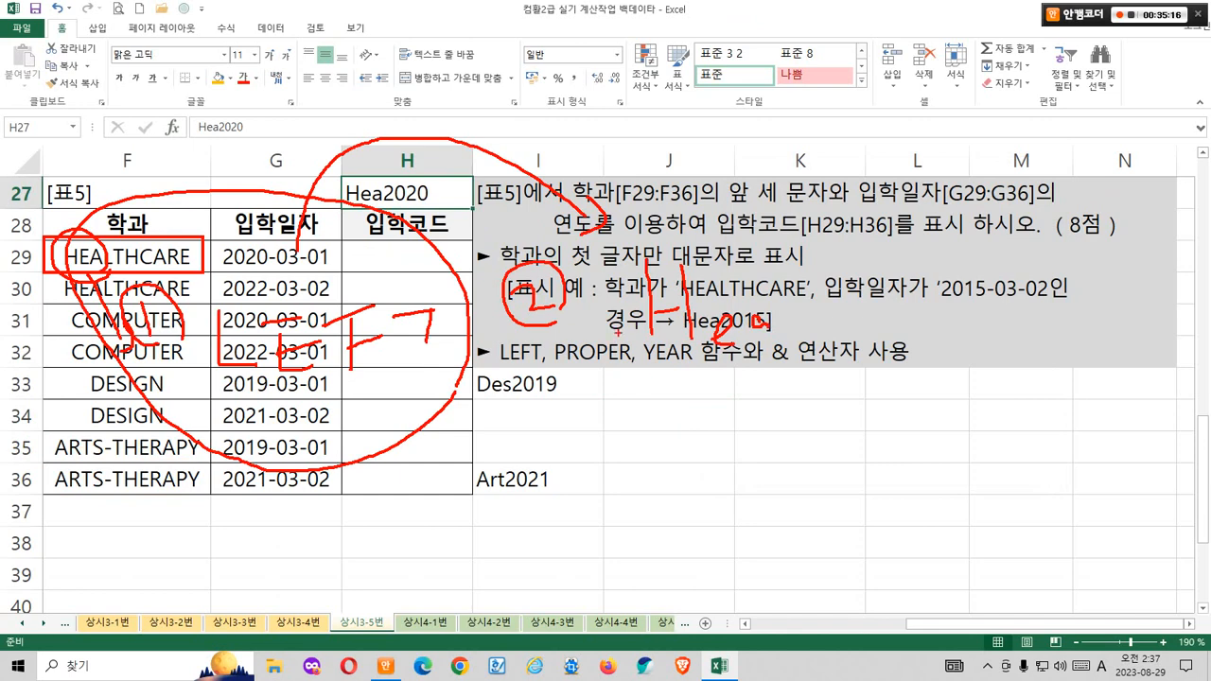
left_click_drag(617, 333, 421, 437)
left_click_drag(397, 378, 421, 440)
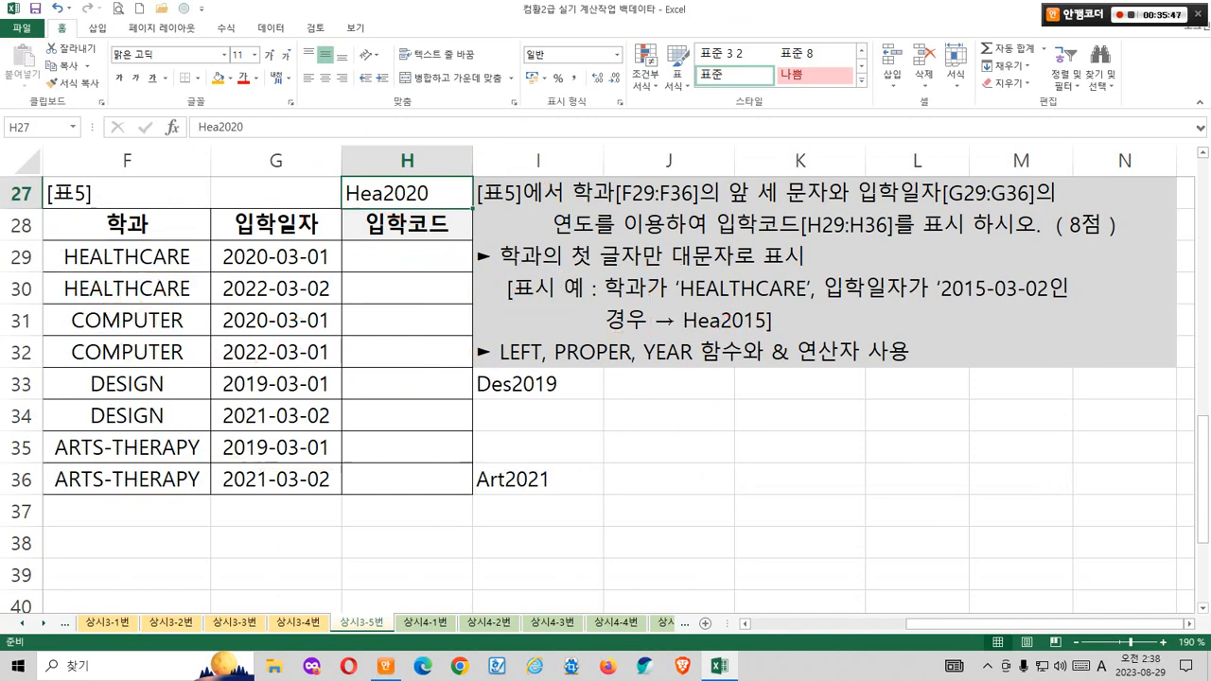
left_click_drag(338, 175, 391, 206)
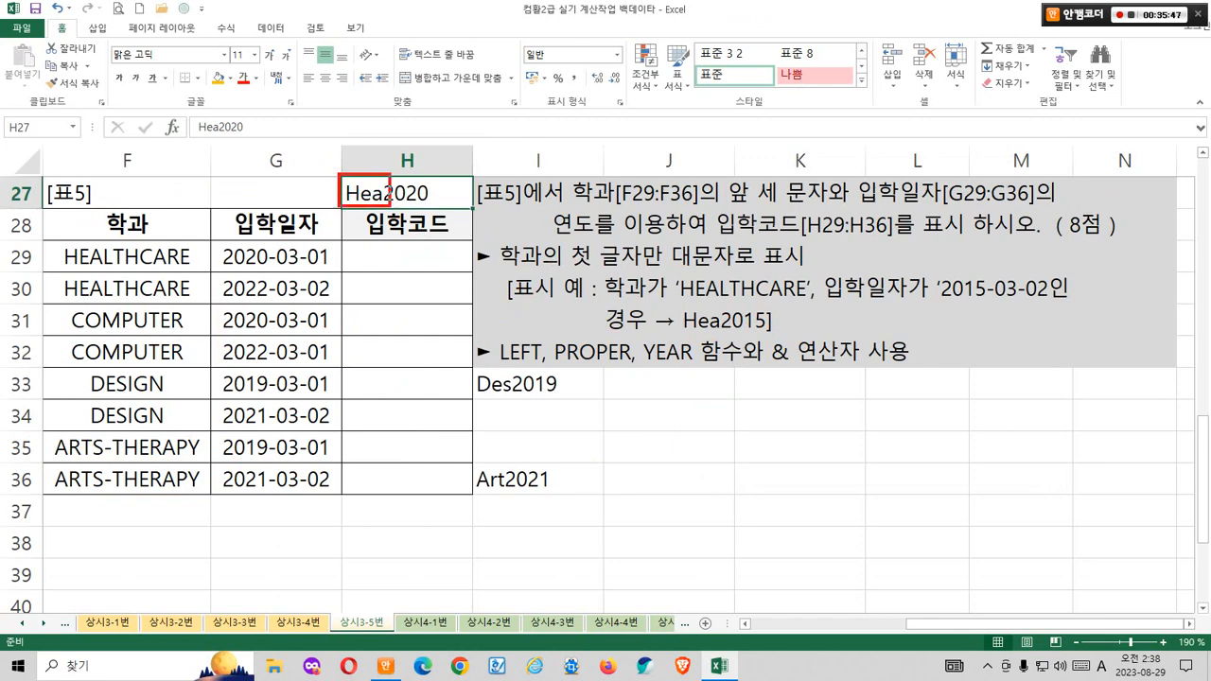
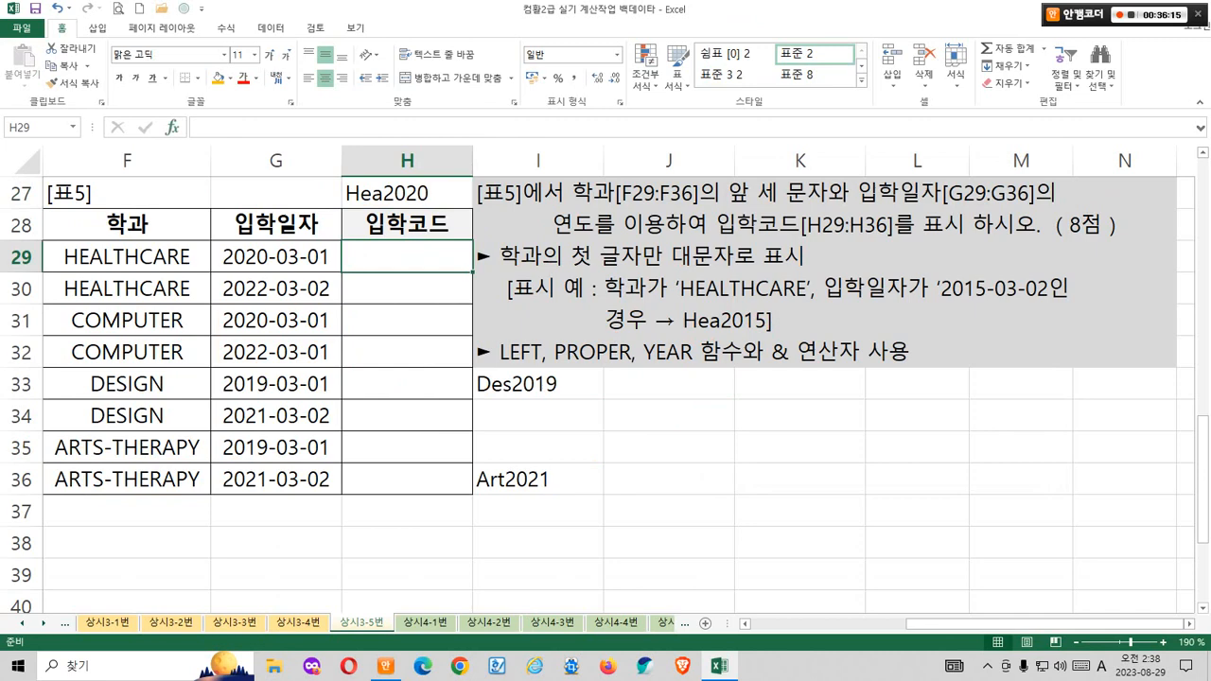
Step: Insert the PROPER function into H29 from the list of all functions, reading its description first
key("shift+F3")
left_click(777, 311)
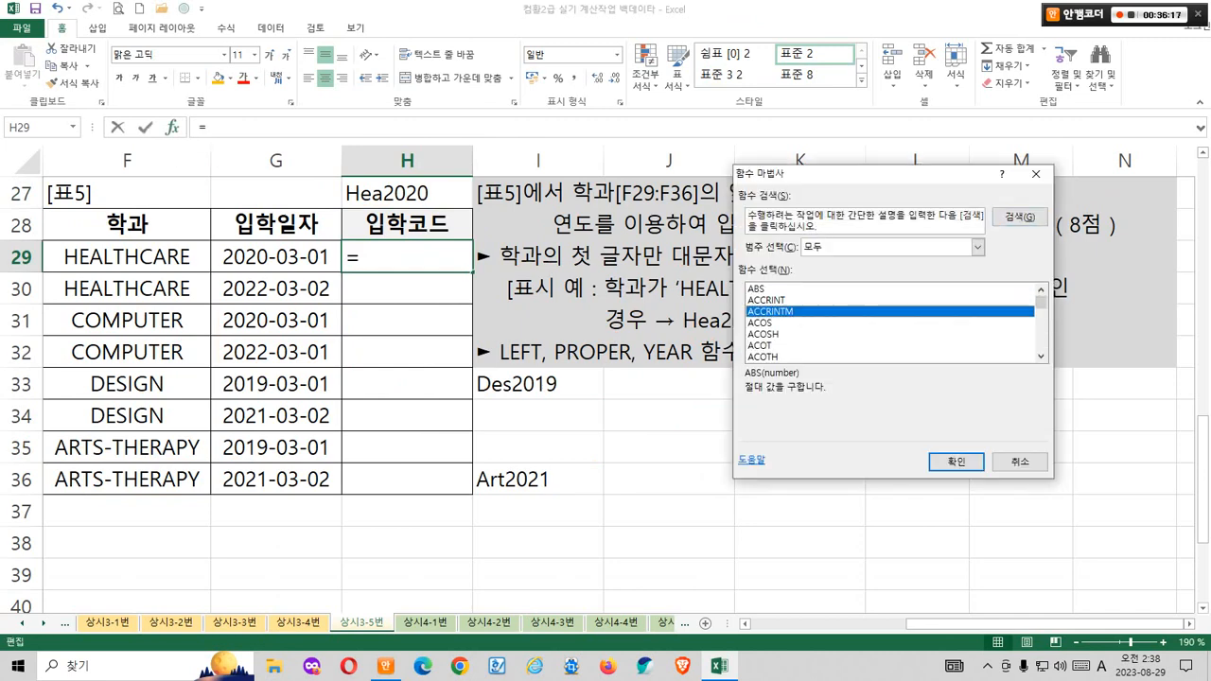
key("p")
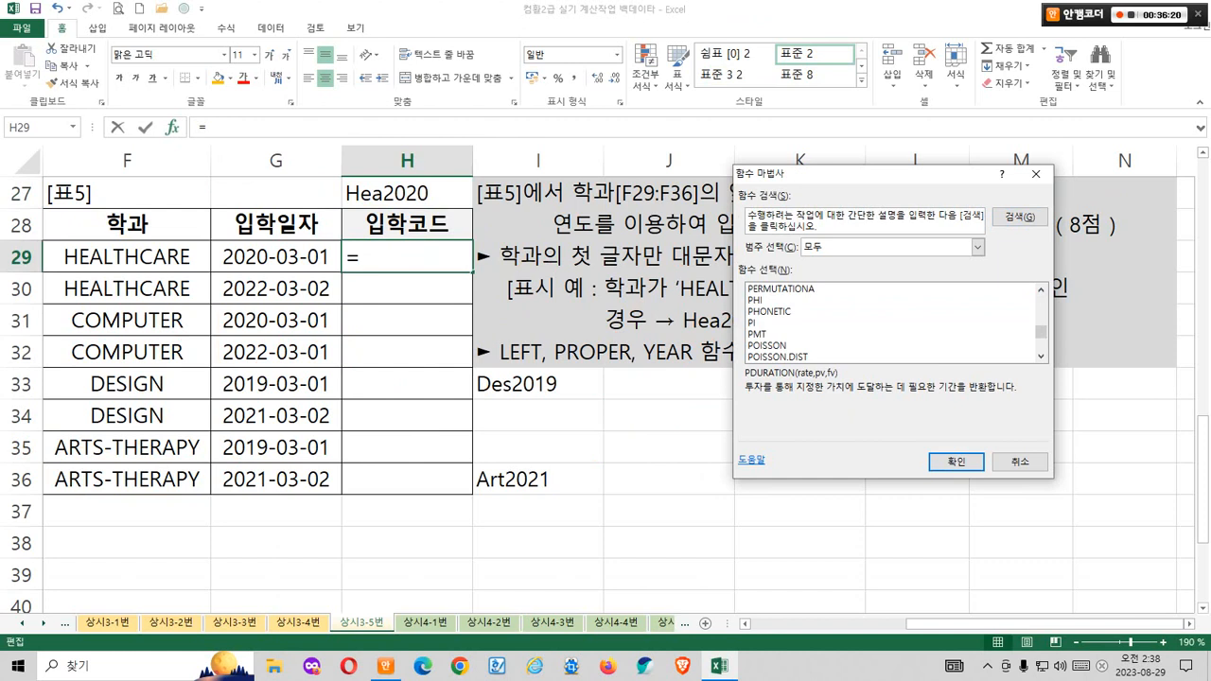
scroll(889, 321, "down", 3)
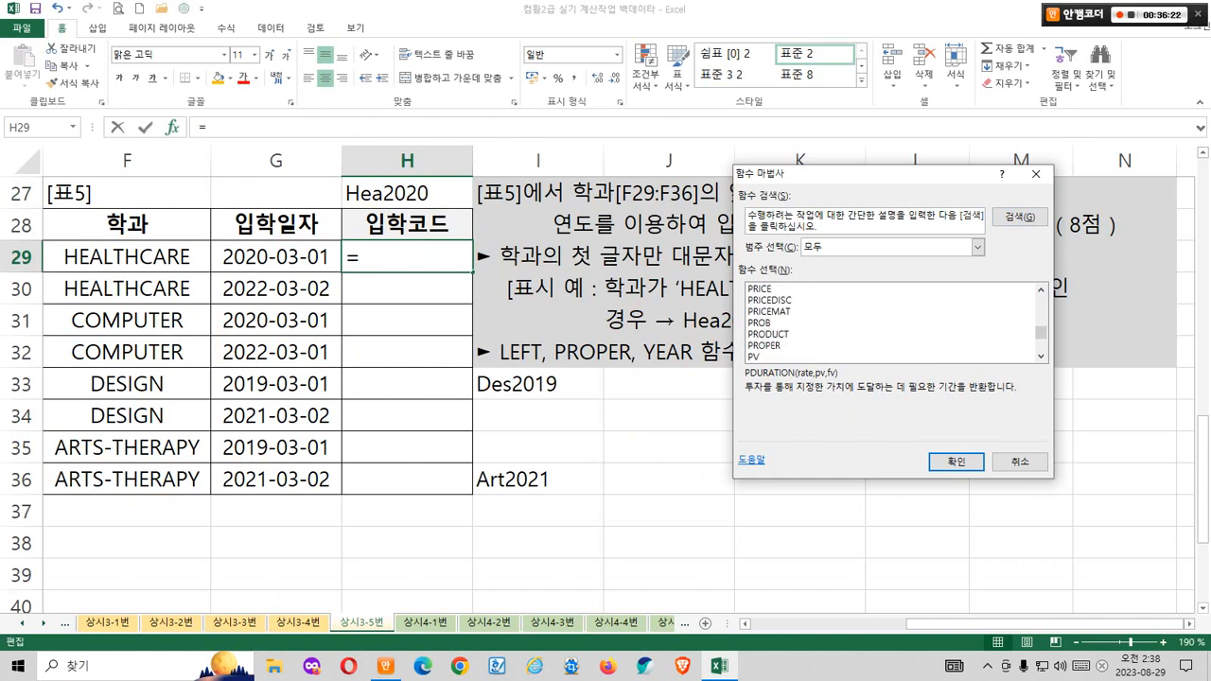
left_click(766, 345)
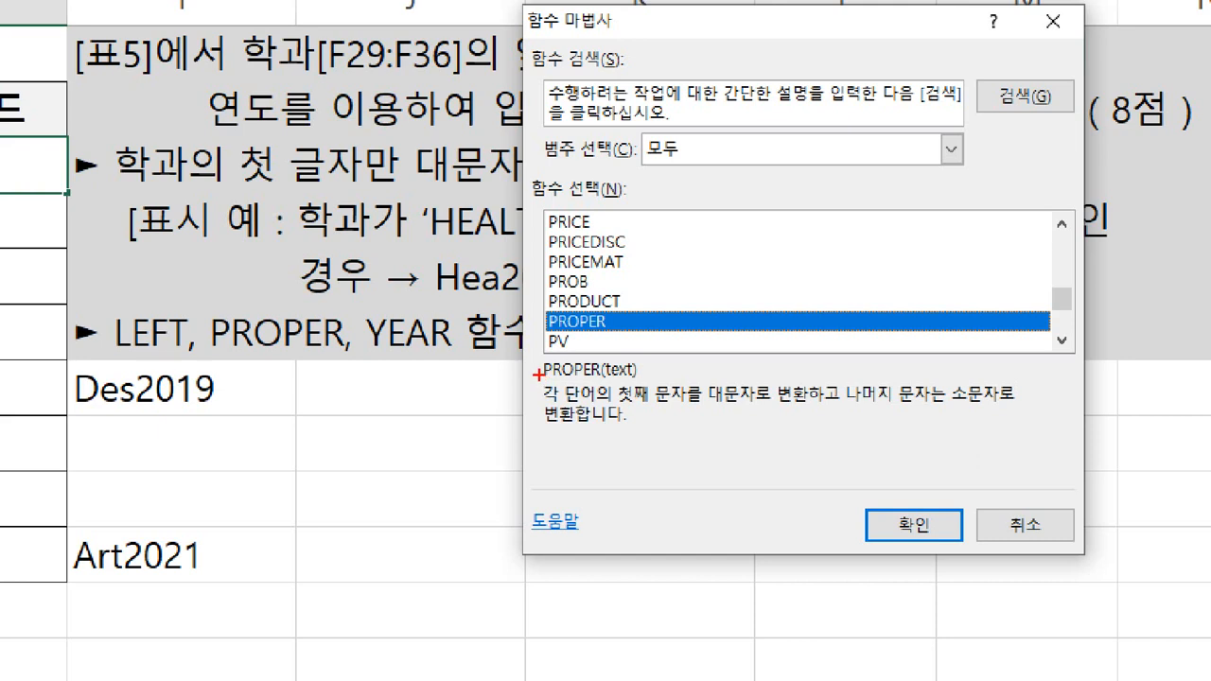
mouse_move(538, 374)
left_mouse_down()
mouse_move(681, 413)
mouse_move(1018, 408)
left_mouse_up()
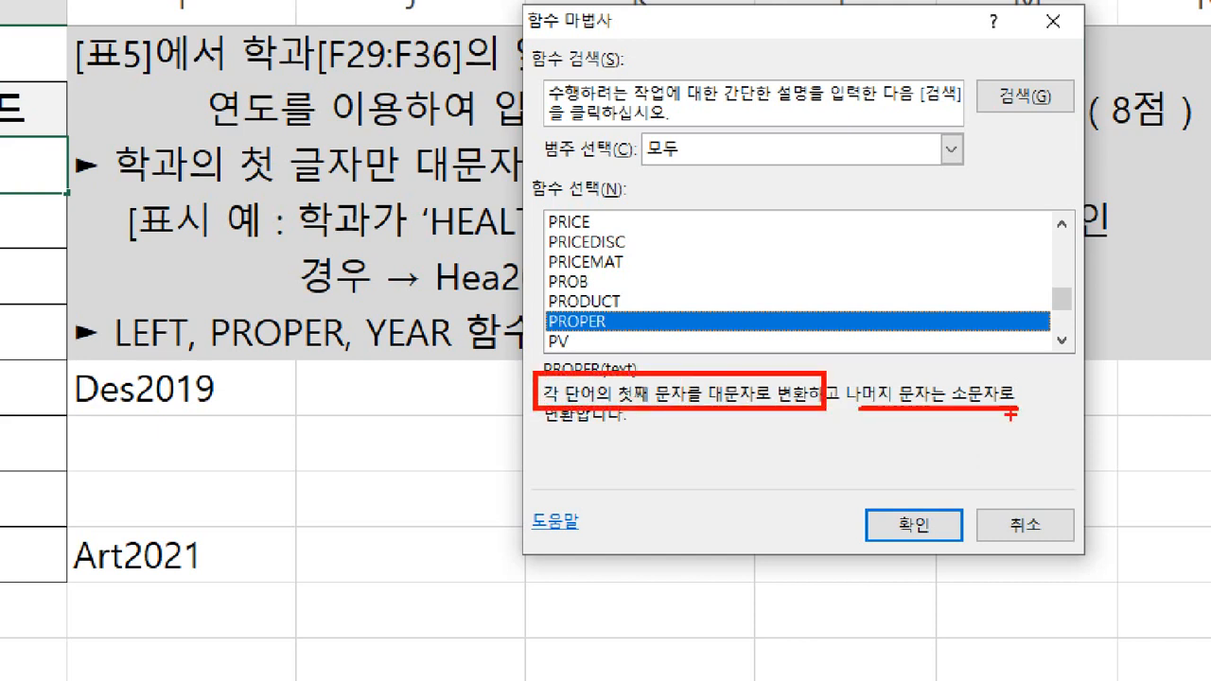
left_click_drag(974, 348, 1012, 417)
left_click_drag(547, 387, 594, 437)
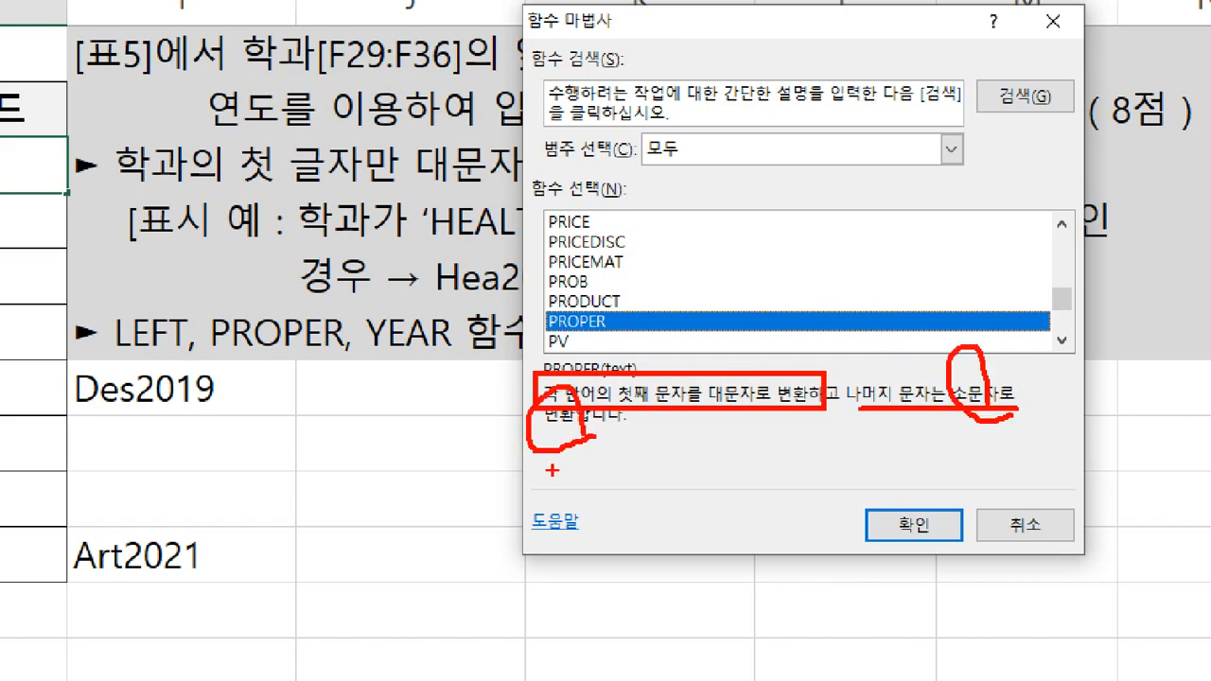
mouse_move(572, 315)
left_mouse_down()
mouse_move(460, 371)
mouse_move(525, 409)
left_mouse_up()
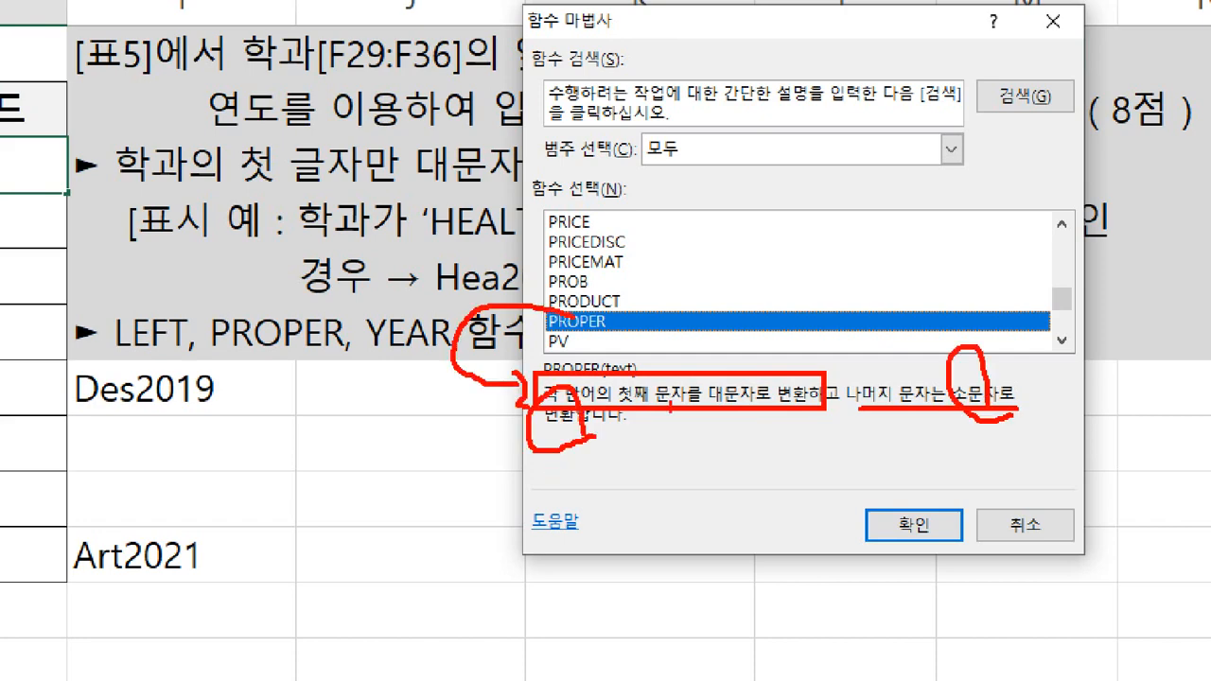
mouse_move(667, 409)
left_mouse_down()
mouse_move(851, 543)
mouse_move(832, 560)
left_mouse_up()
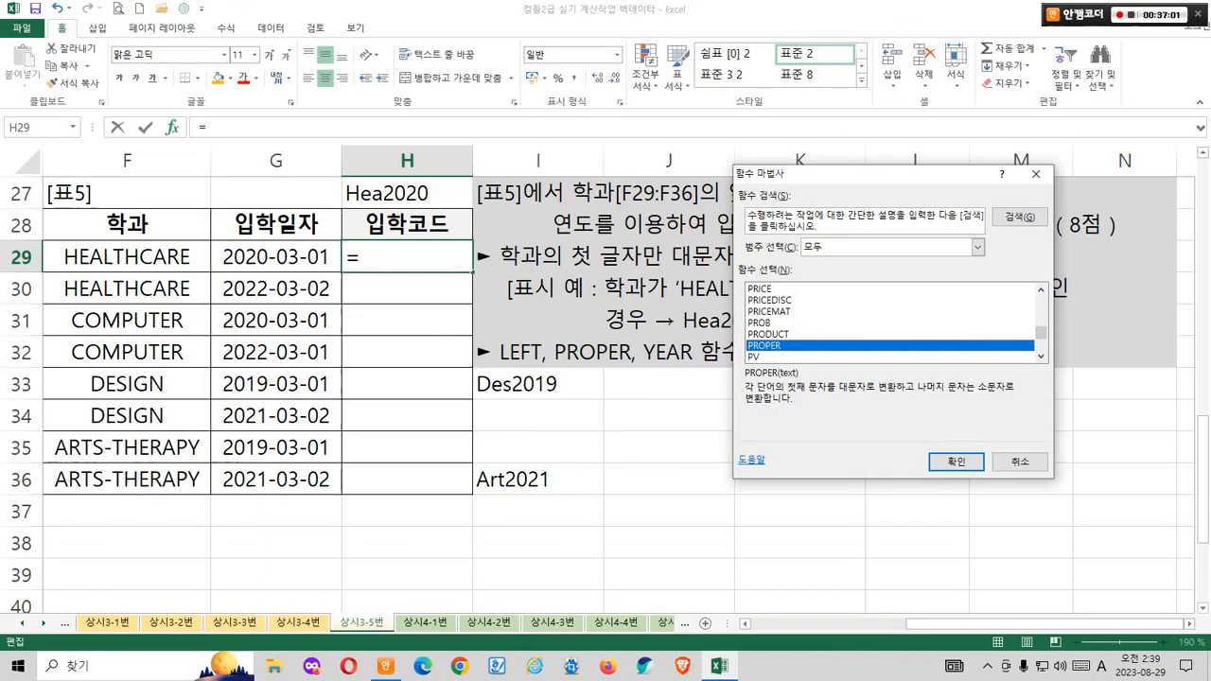
key("Return")
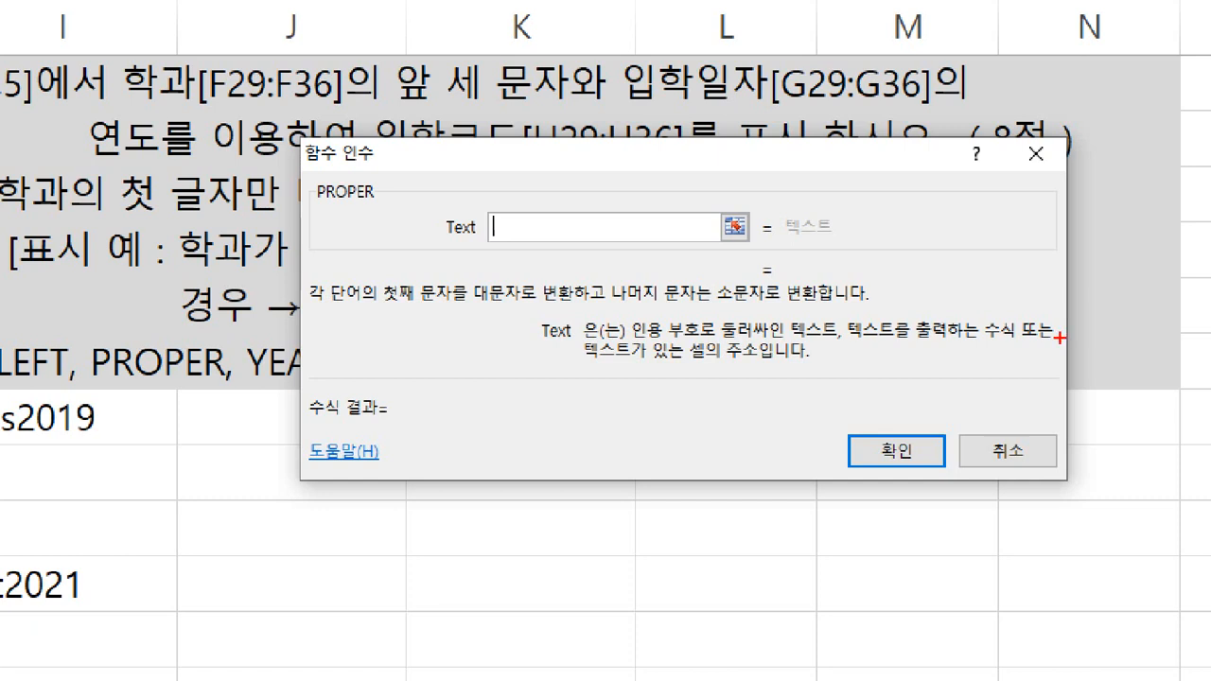
Step: Read the description of PROPER's Text argument and check which kinds of text, formula or cell address it accepts
left_click_drag(494, 225, 488, 343)
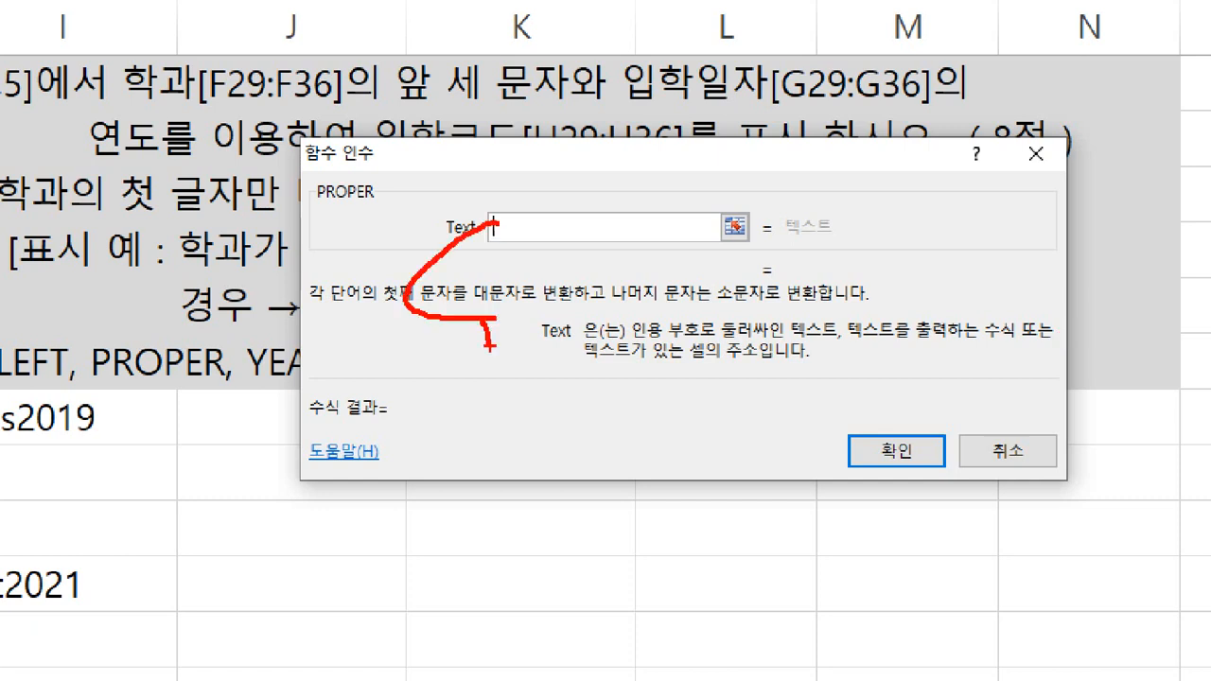
left_click_drag(631, 338, 1053, 344)
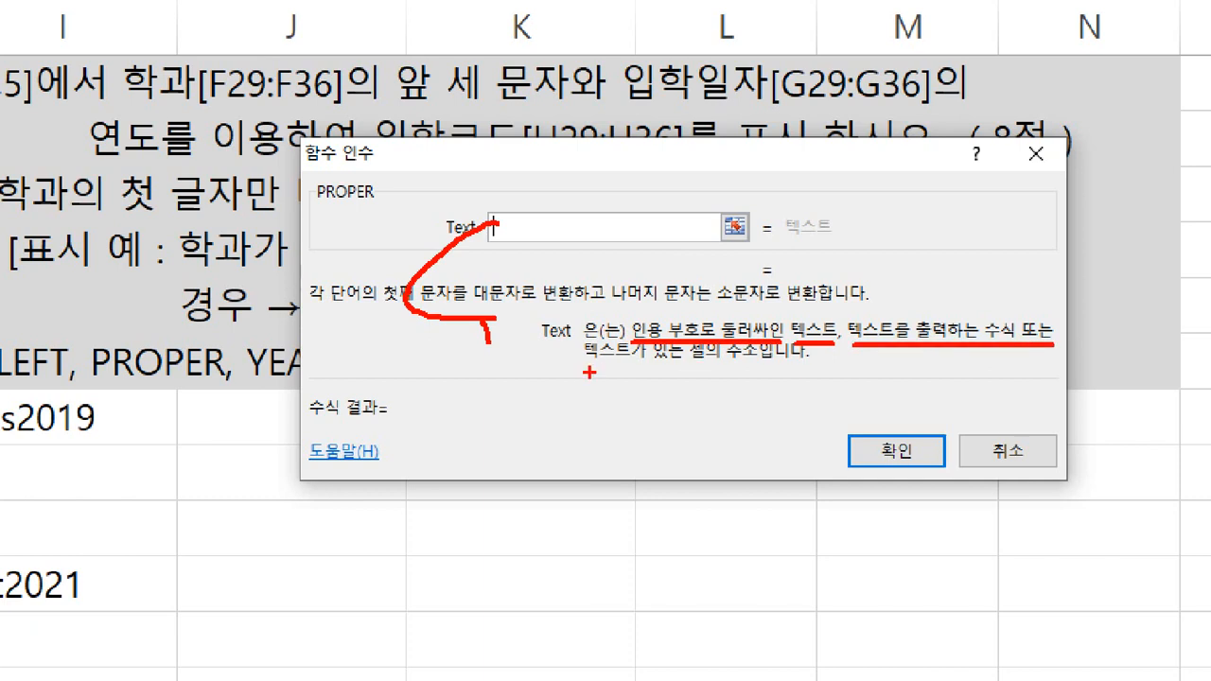
left_click_drag(588, 372, 800, 373)
mouse_move(570, 171)
left_mouse_down()
mouse_move(570, 293)
mouse_move(682, 227)
left_mouse_up()
left_click_drag(669, 175, 673, 293)
left_click_drag(711, 182, 762, 180)
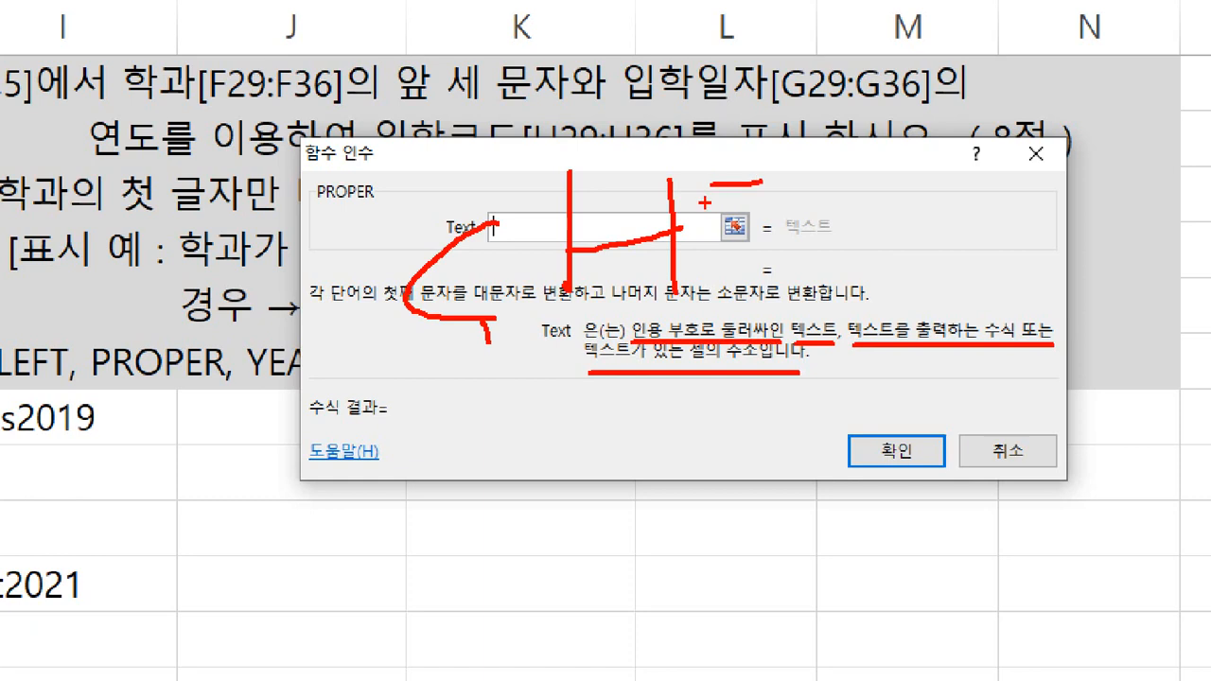
left_click_drag(703, 206, 740, 303)
left_click_drag(700, 259, 753, 245)
mouse_move(804, 177)
left_mouse_down()
mouse_move(796, 322)
mouse_move(860, 255)
mouse_move(838, 239)
left_mouse_up()
left_click_drag(842, 325, 823, 341)
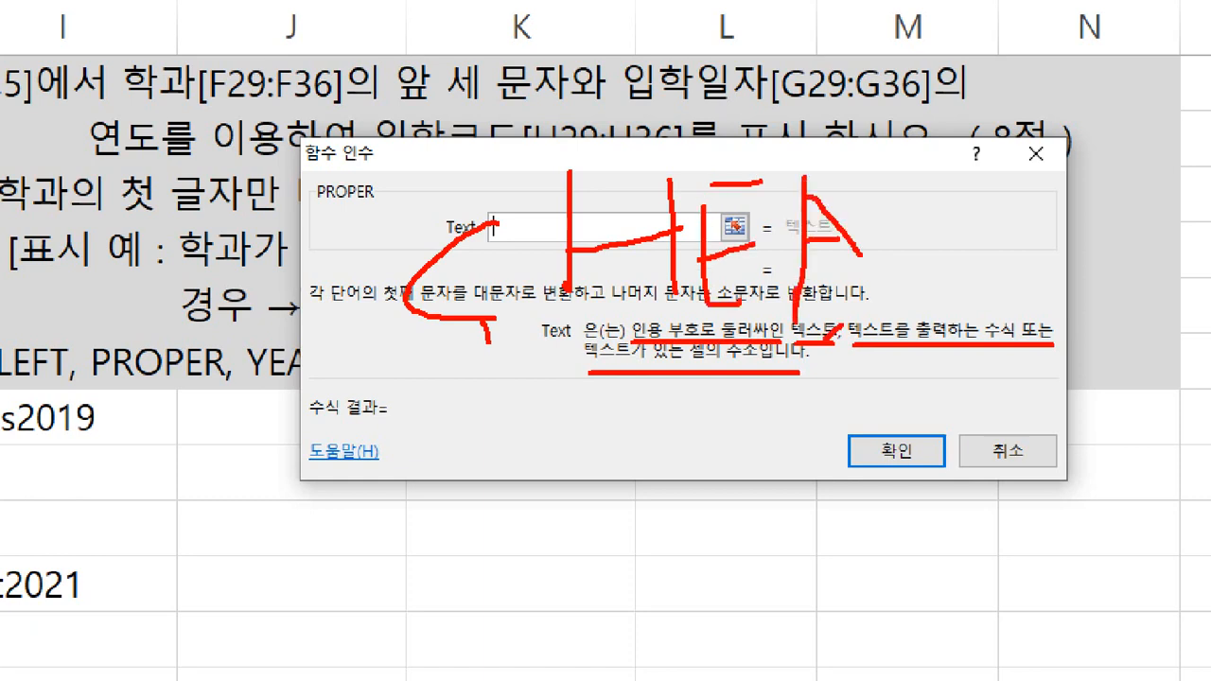
mouse_move(774, 86)
left_mouse_down()
mouse_move(799, 375)
mouse_move(815, 96)
left_mouse_up()
left_click_drag(634, 405, 632, 511)
left_click_drag(648, 459, 705, 440)
mouse_move(719, 393)
left_mouse_down()
mouse_move(724, 499)
mouse_move(800, 486)
left_mouse_up()
left_click_drag(836, 444, 887, 516)
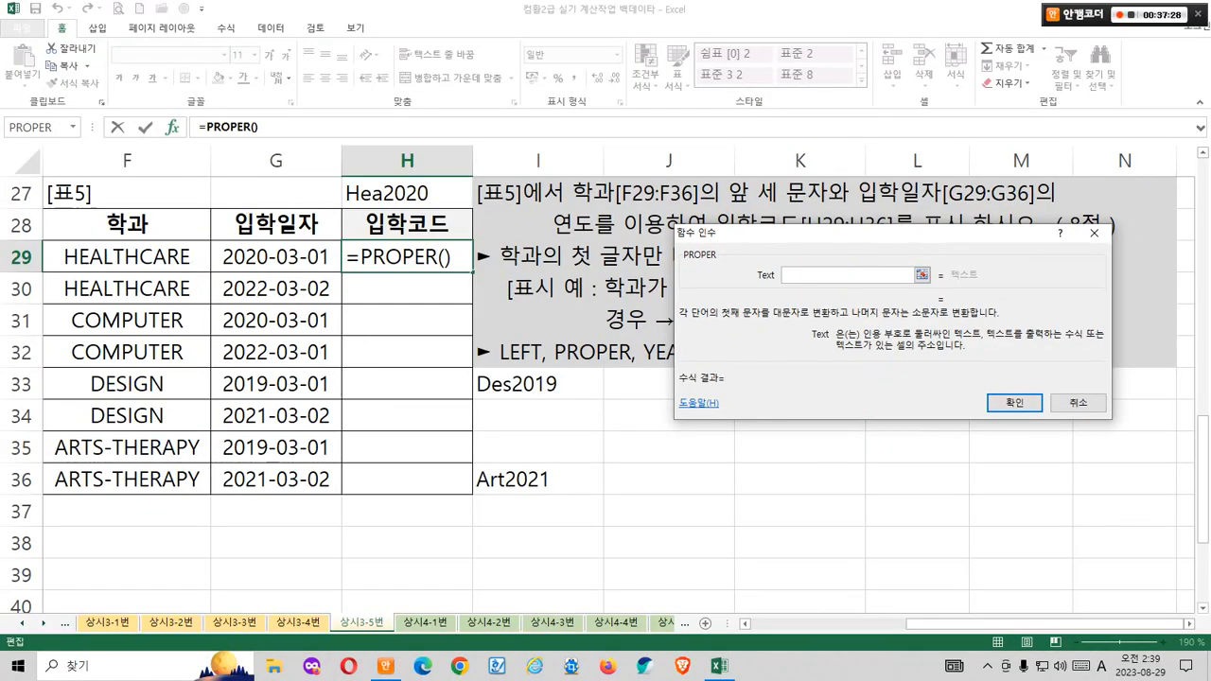
Step: Choose LEFT from the list of all functions as the function nested in PROPER's Text argument in H29
left_click_drag(54, 240, 108, 272)
left_click(73, 127)
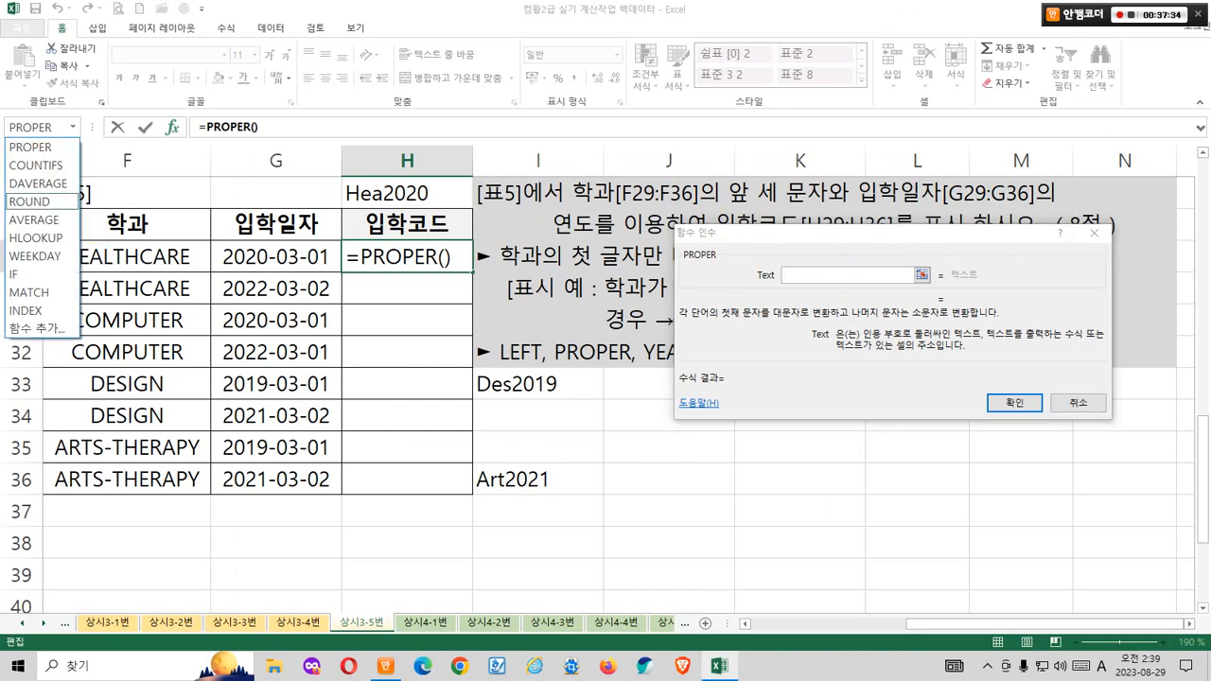
left_click(43, 328)
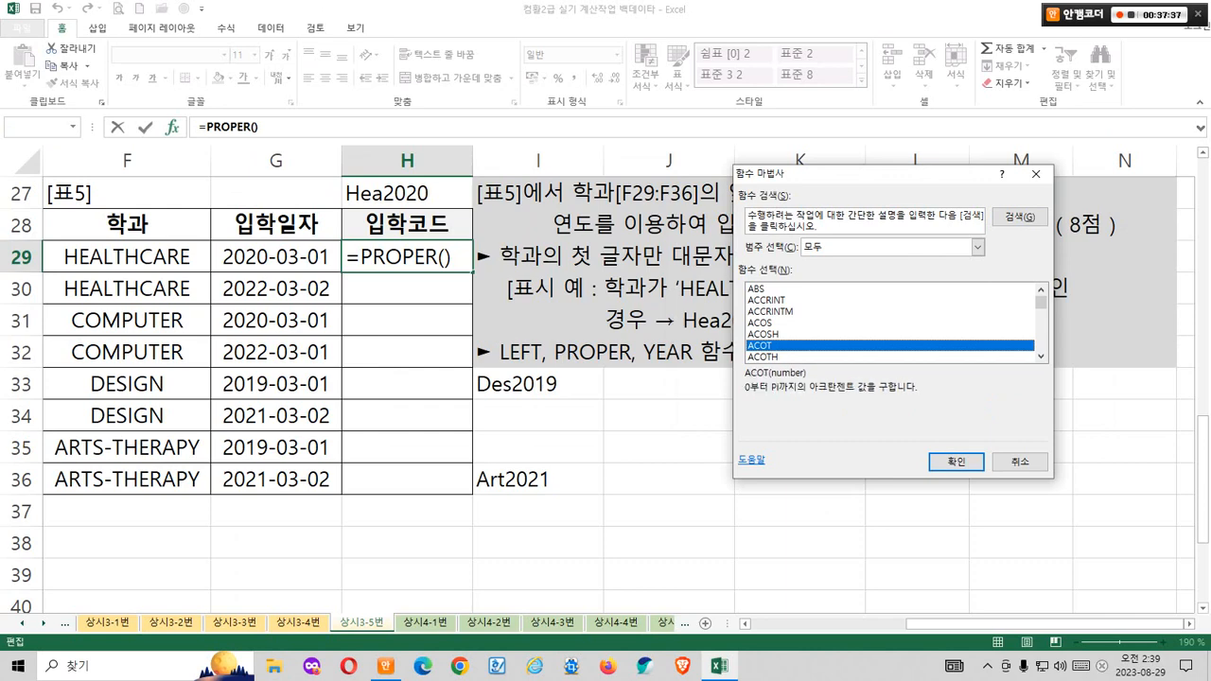
key("j")
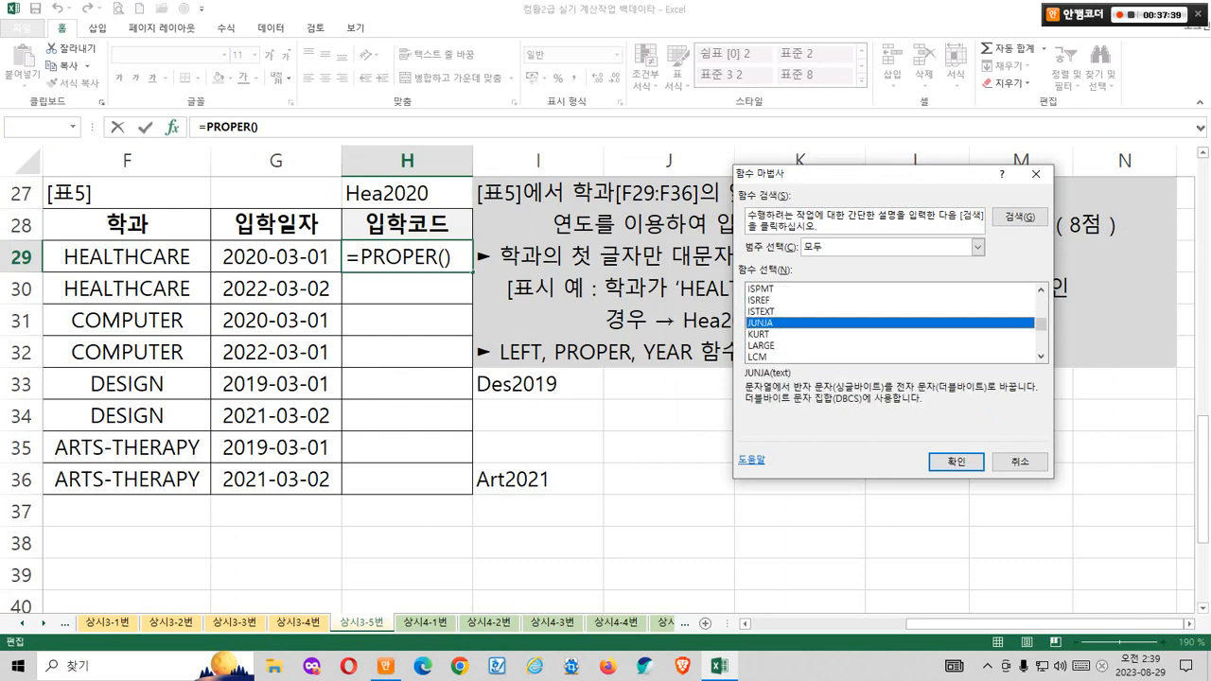
key("l")
key("l")
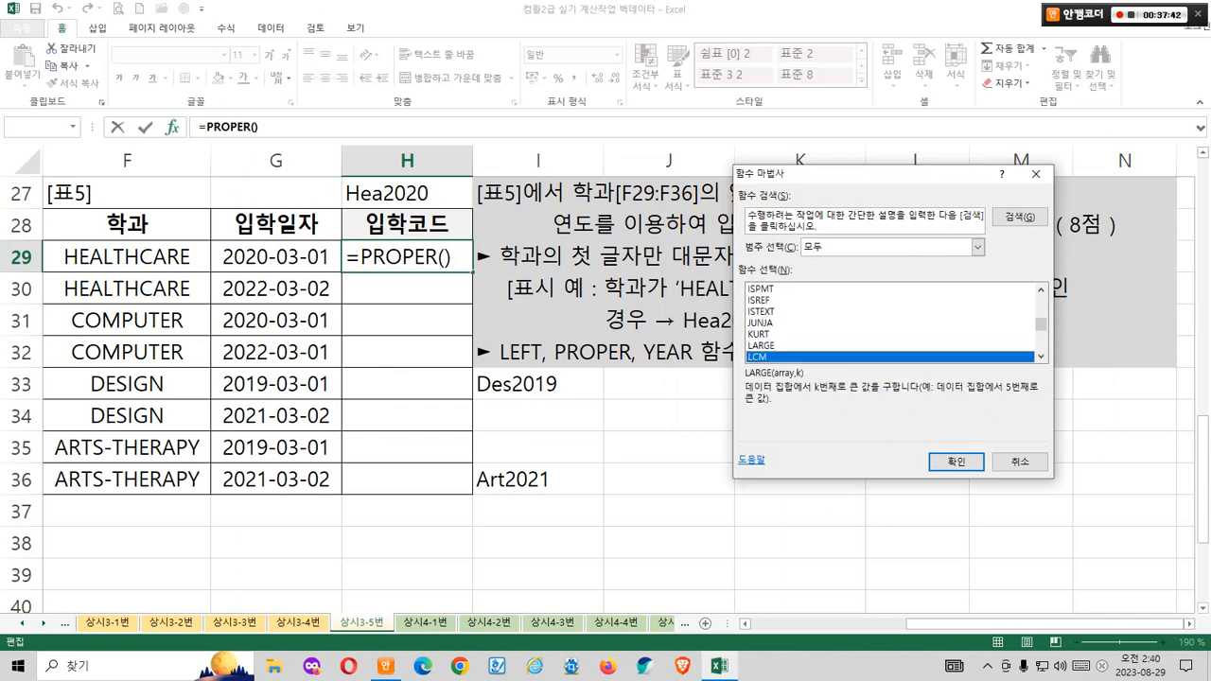
key("l")
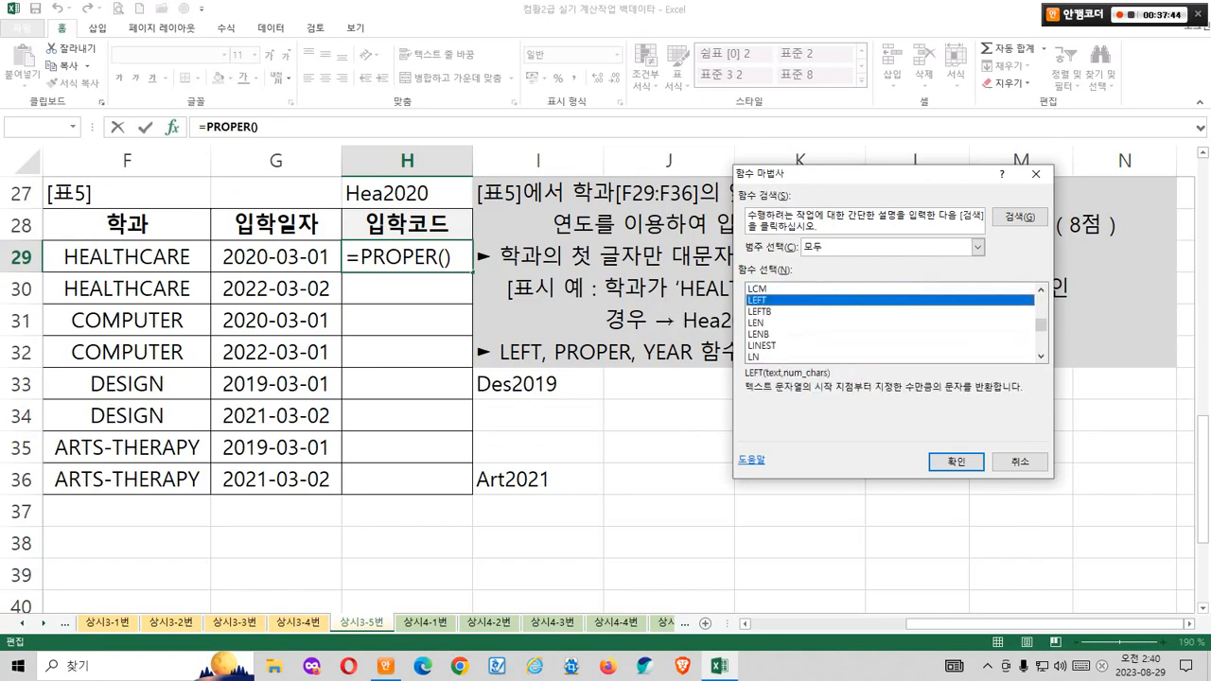
Step: Read LEFT's description and examine how it returns a given number of characters from the start of a text string
left_click_drag(518, 210, 632, 260)
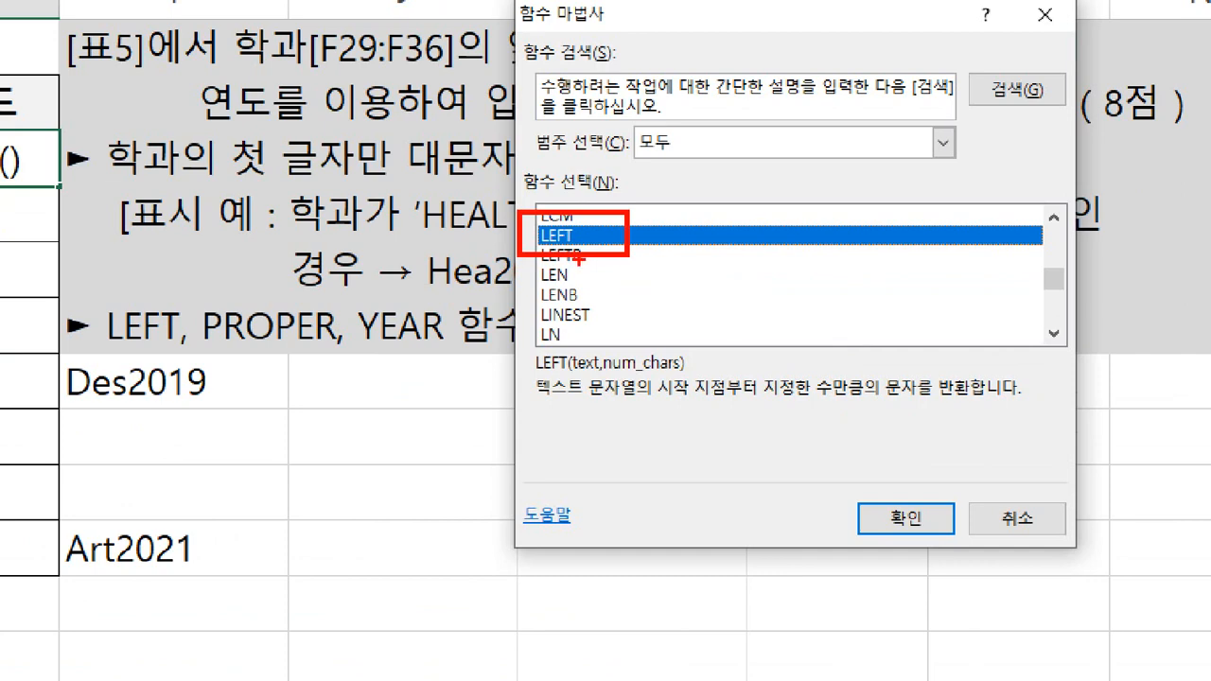
mouse_move(526, 224)
left_mouse_down()
mouse_move(410, 390)
mouse_move(526, 381)
mouse_move(514, 414)
left_mouse_up()
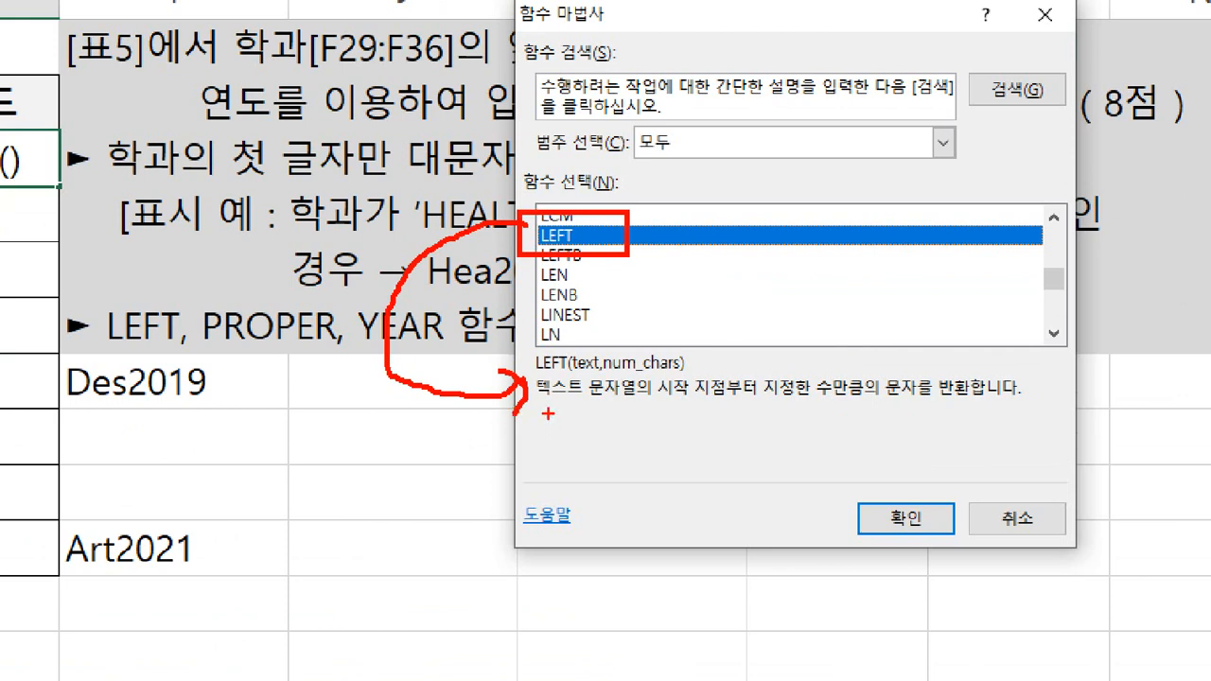
left_click_drag(531, 362, 649, 408)
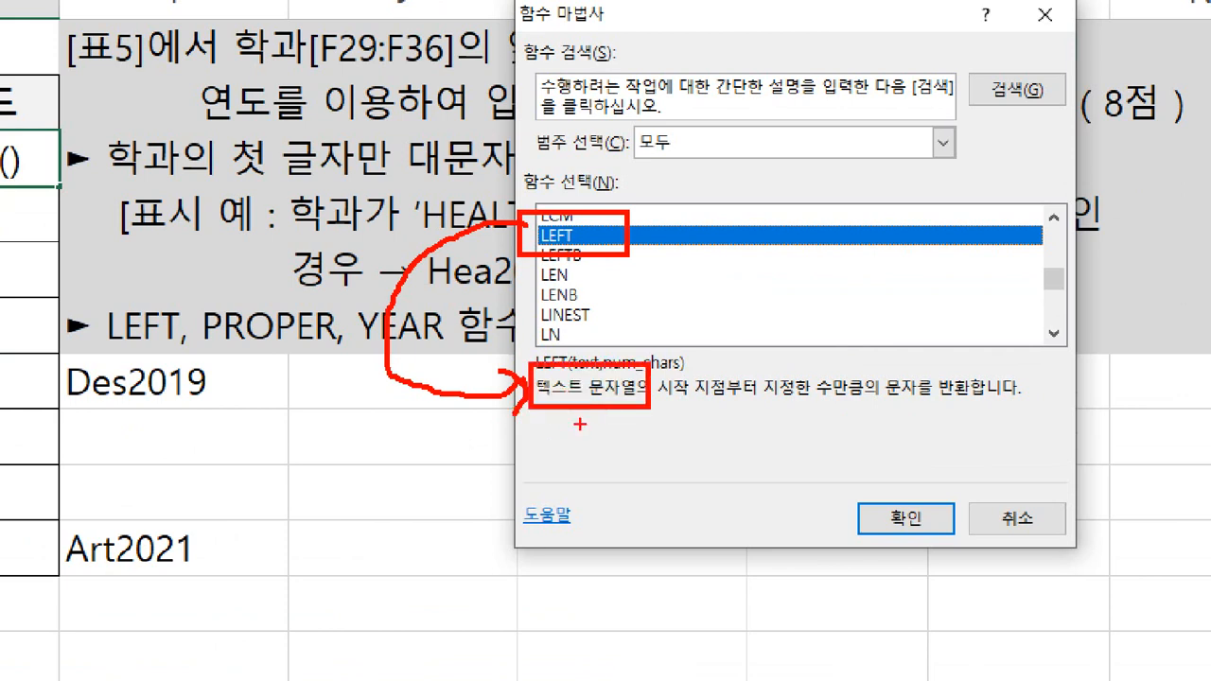
mouse_move(581, 424)
left_mouse_down()
mouse_move(574, 378)
mouse_move(567, 421)
left_mouse_up()
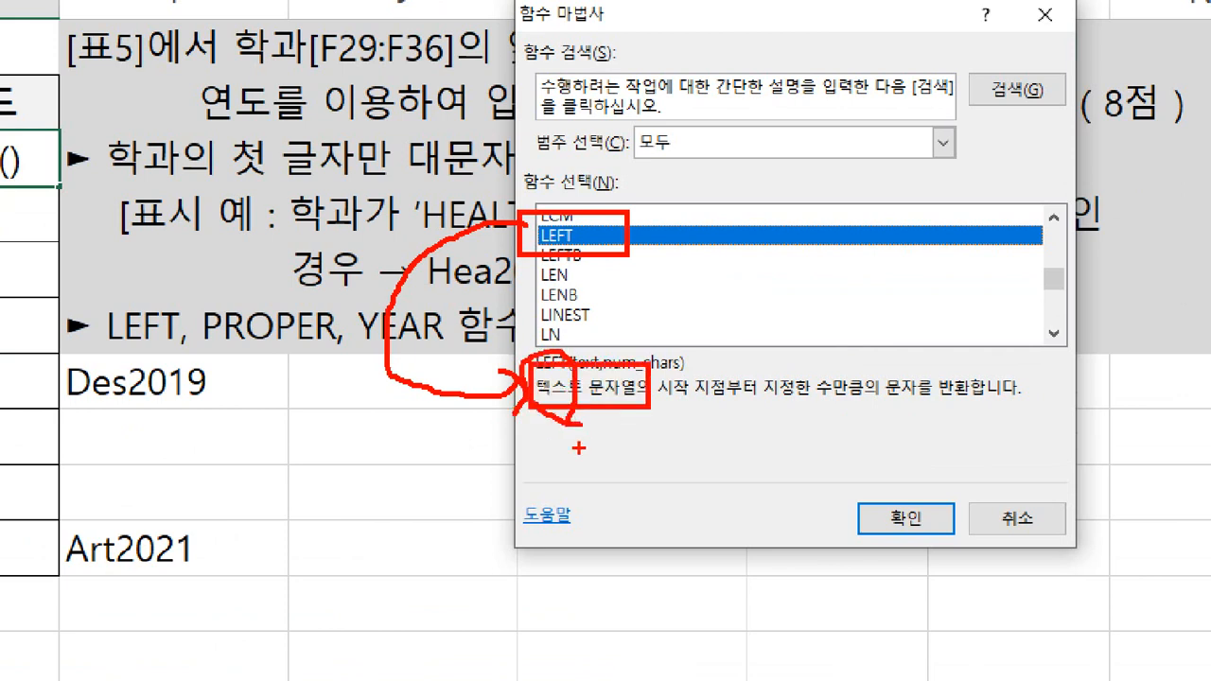
left_click_drag(463, 456, 470, 482)
mouse_move(553, 456)
left_mouse_down()
mouse_move(559, 475)
mouse_move(632, 511)
left_mouse_up()
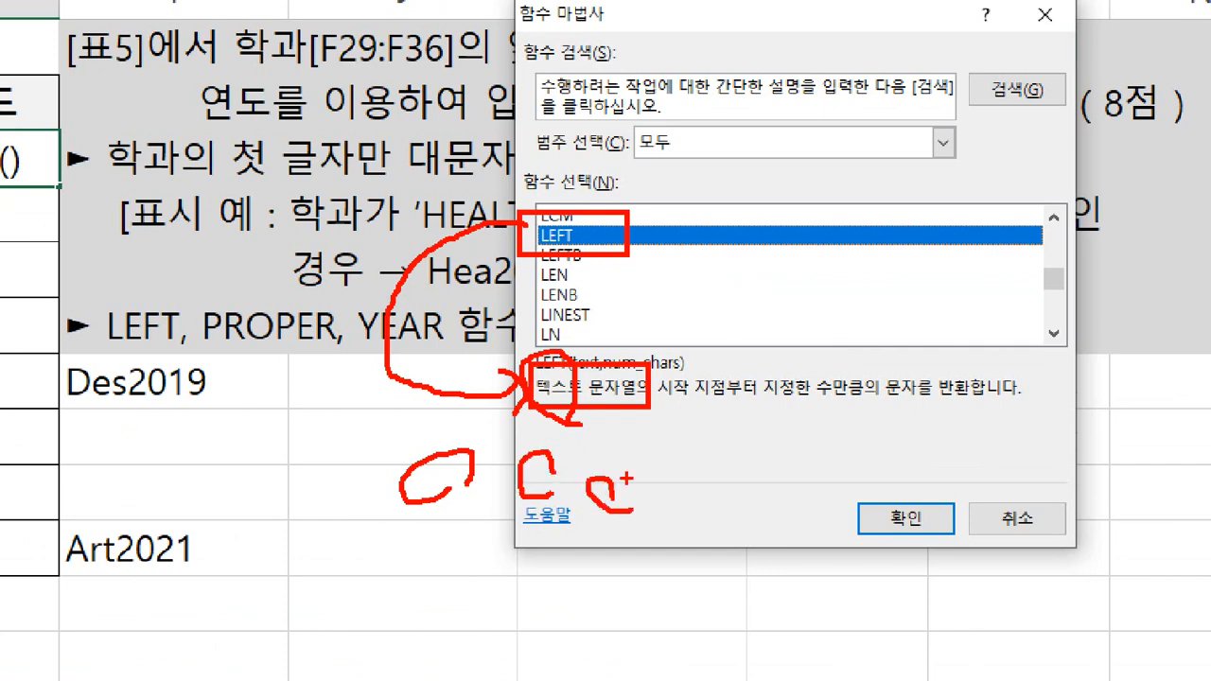
mouse_move(669, 406)
left_mouse_down()
mouse_move(749, 408)
mouse_move(662, 389)
mouse_move(747, 408)
left_mouse_up()
mouse_move(772, 408)
left_mouse_down()
mouse_move(858, 408)
mouse_move(806, 469)
left_mouse_up()
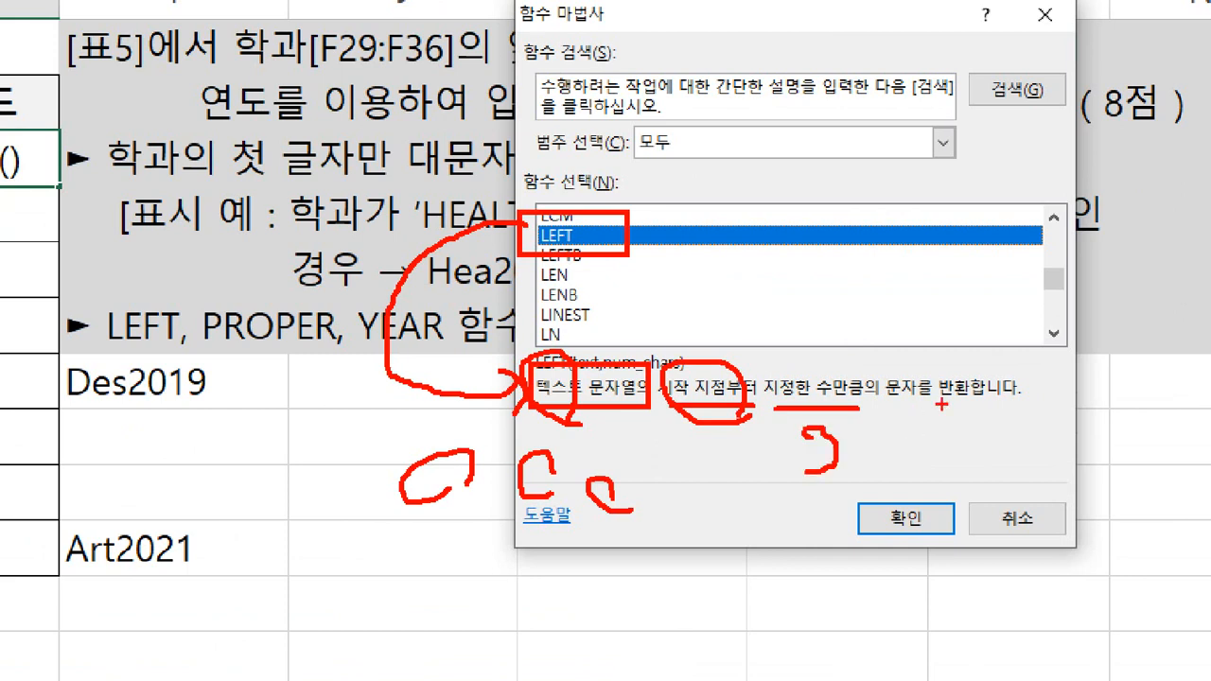
mouse_move(972, 352)
left_mouse_down()
mouse_move(941, 418)
mouse_move(998, 433)
left_mouse_up()
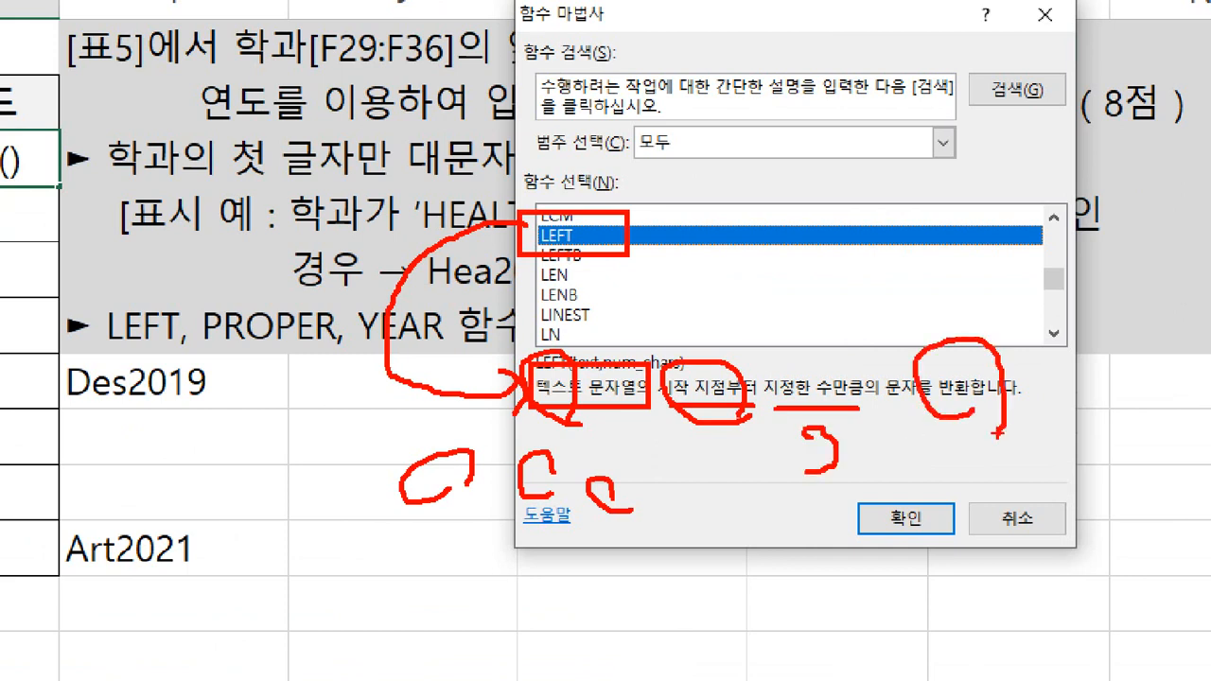
left_click_drag(820, 250, 901, 327)
key("Escape")
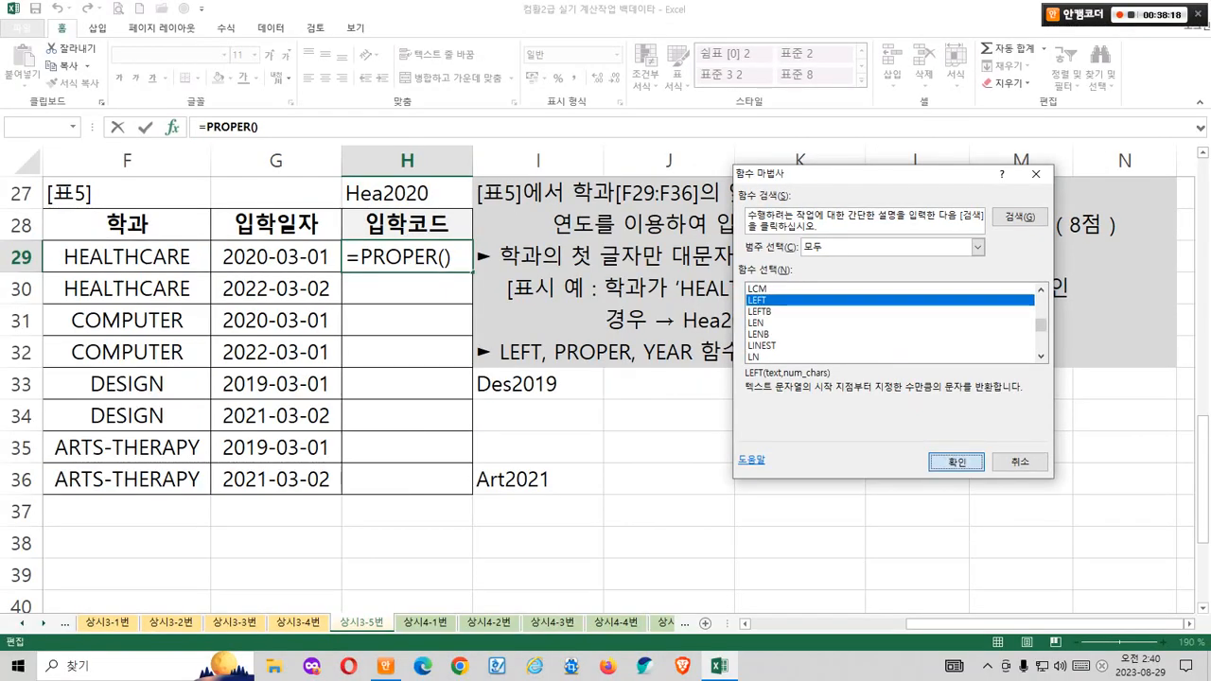
Step: Nest LEFT inside PROPER and set its Text argument to F29, reading the argument's description first
left_click(956, 462)
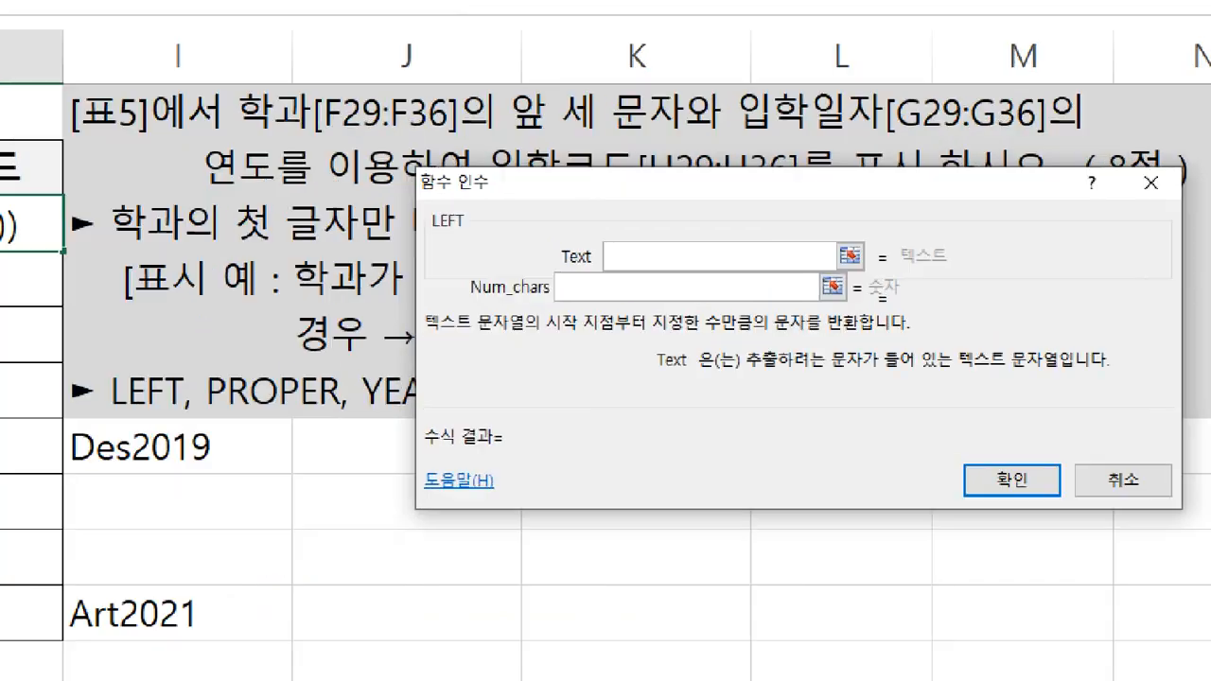
mouse_move(808, 275)
left_mouse_down()
mouse_move(739, 329)
mouse_move(780, 339)
mouse_move(777, 388)
mouse_move(785, 378)
left_mouse_up()
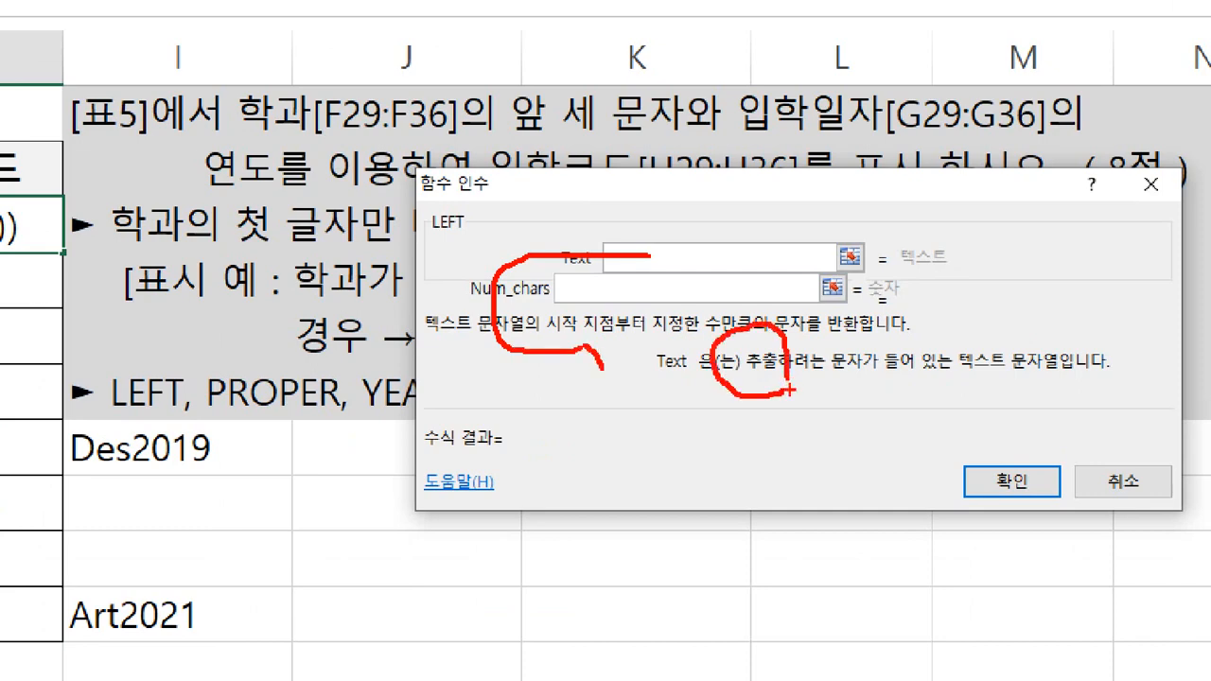
left_click_drag(799, 380, 1031, 380)
key("Escape")
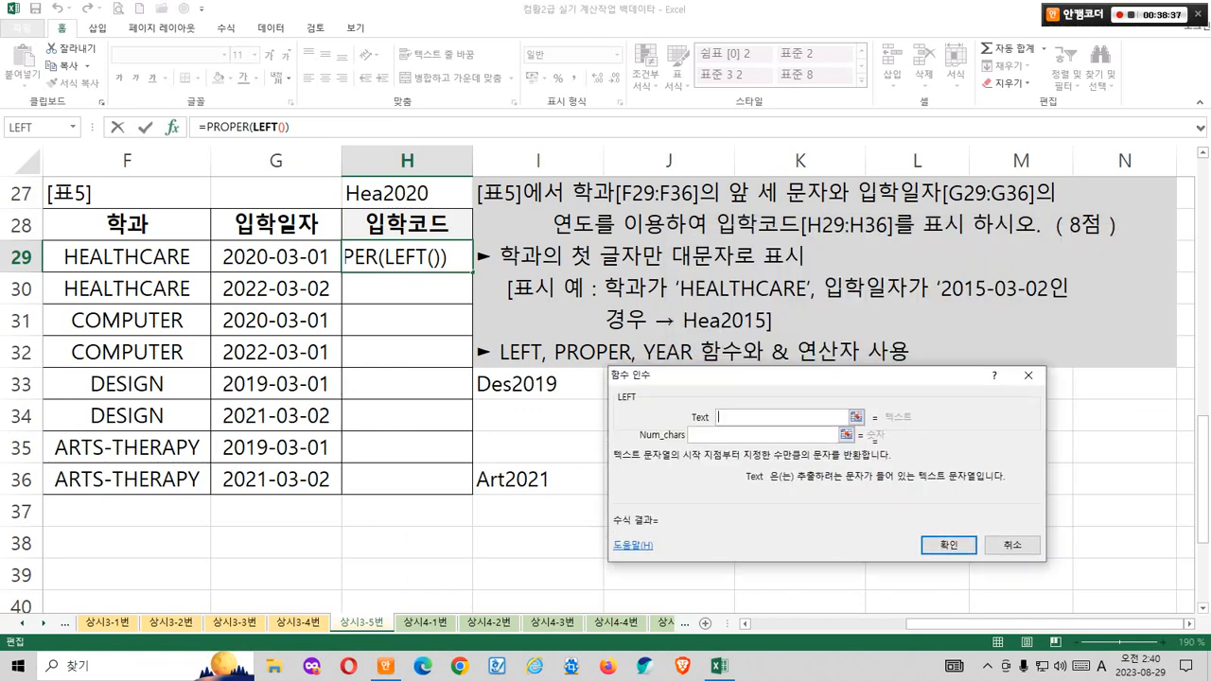
left_click_drag(402, 251, 433, 218)
left_click_drag(52, 239, 201, 280)
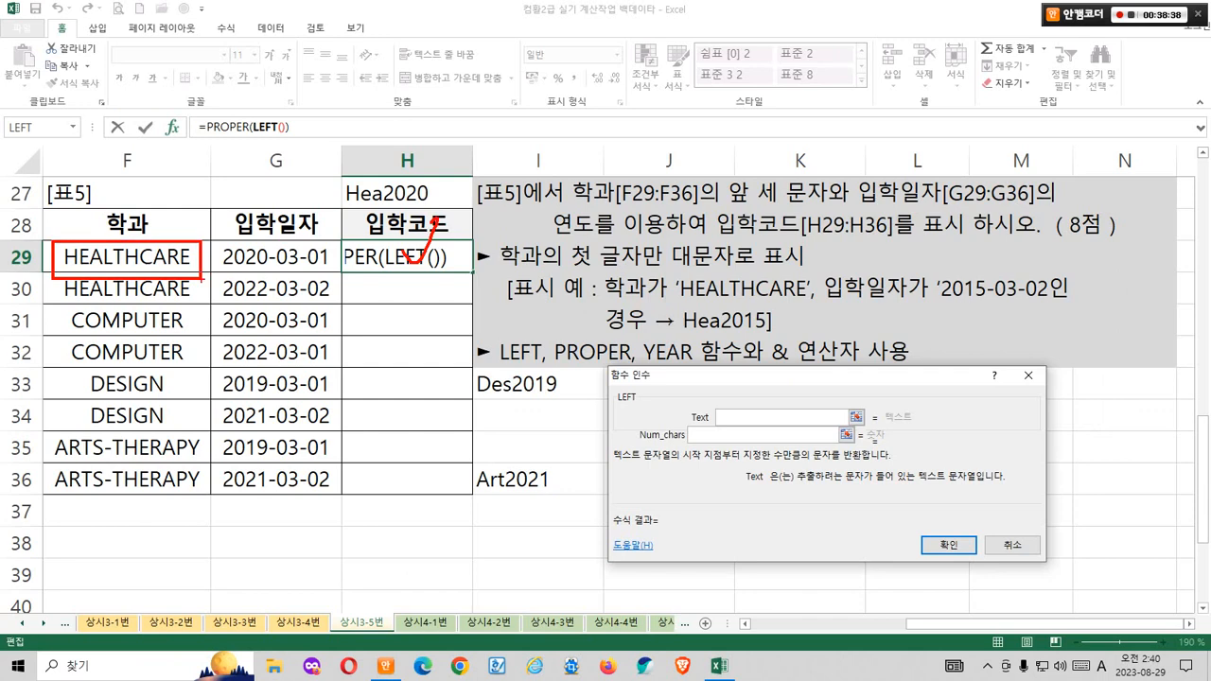
left_click(127, 257)
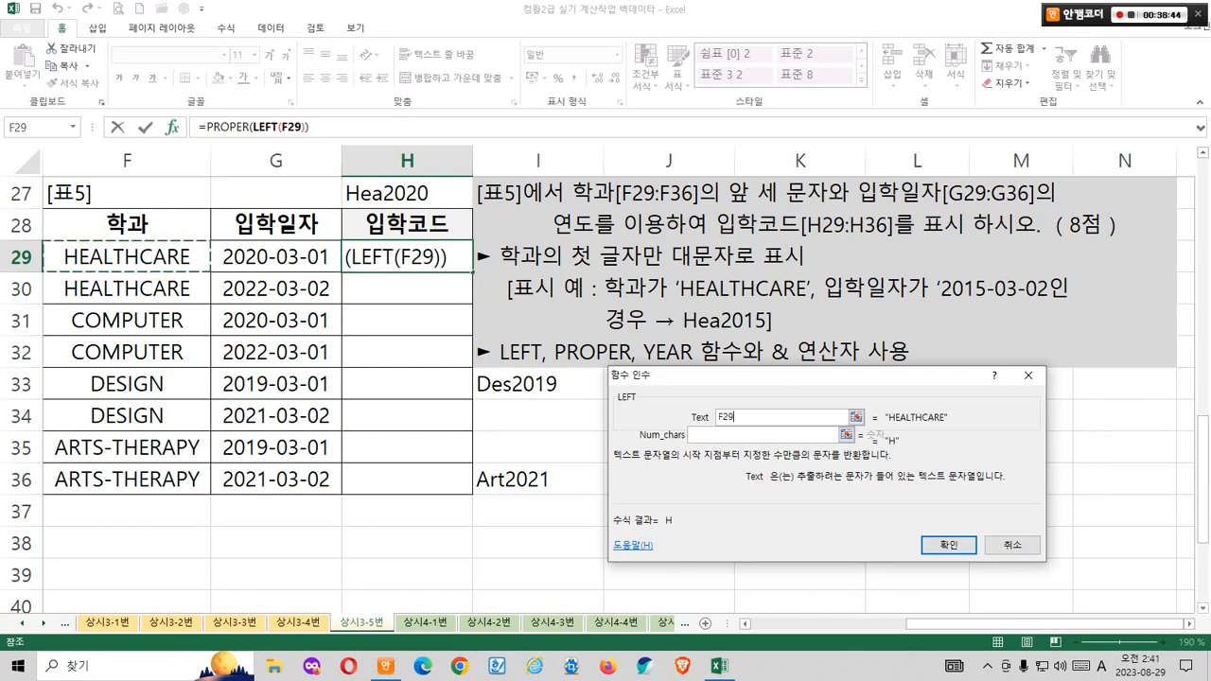
Step: Read the description of LEFT's Num_chars argument and set it to 3
left_click(738, 435)
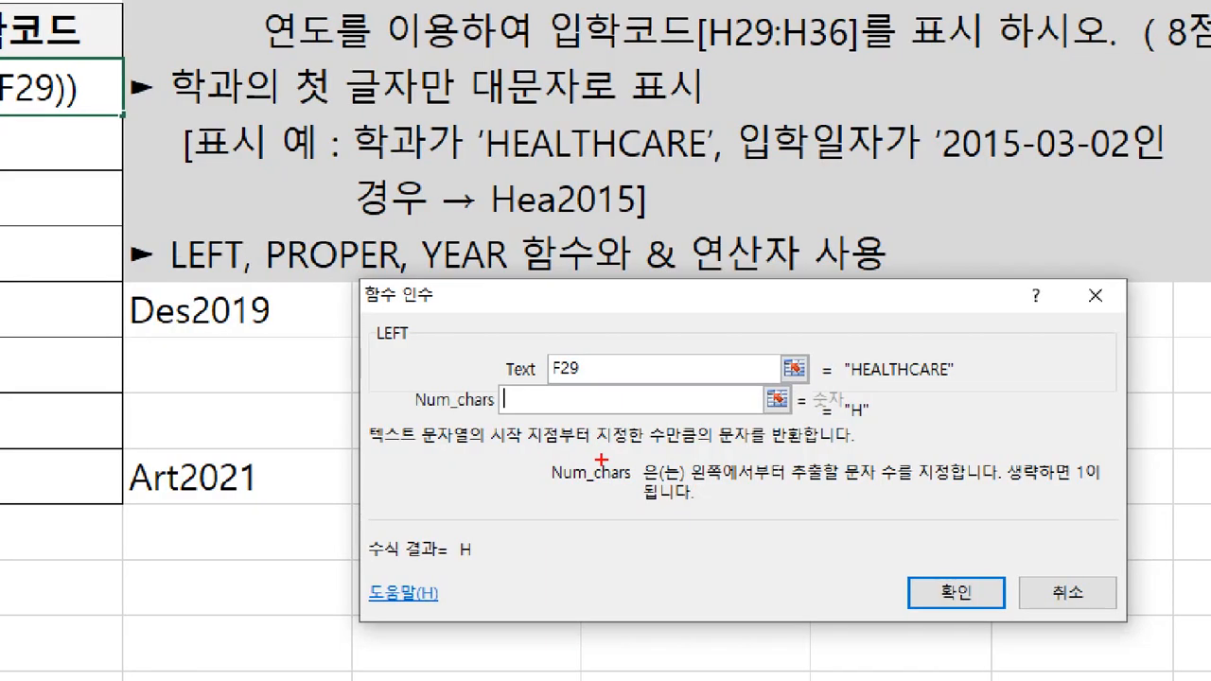
left_click_drag(534, 398, 585, 466)
left_click_drag(654, 490, 753, 488)
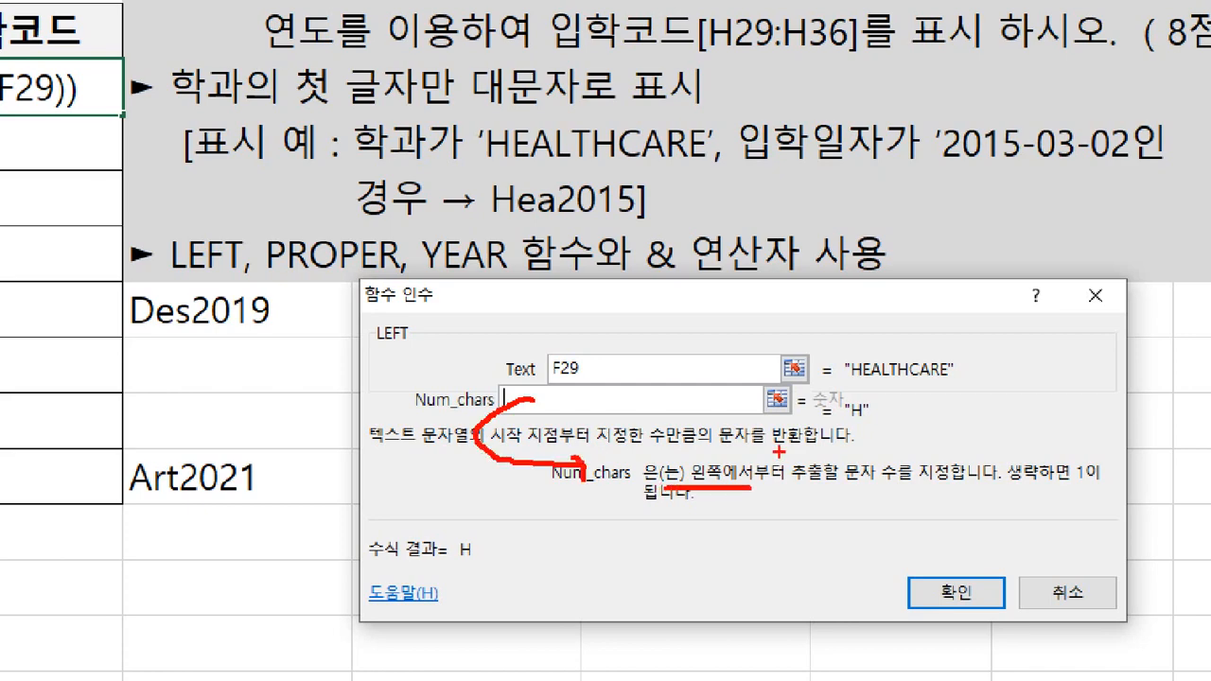
left_click_drag(832, 345, 976, 400)
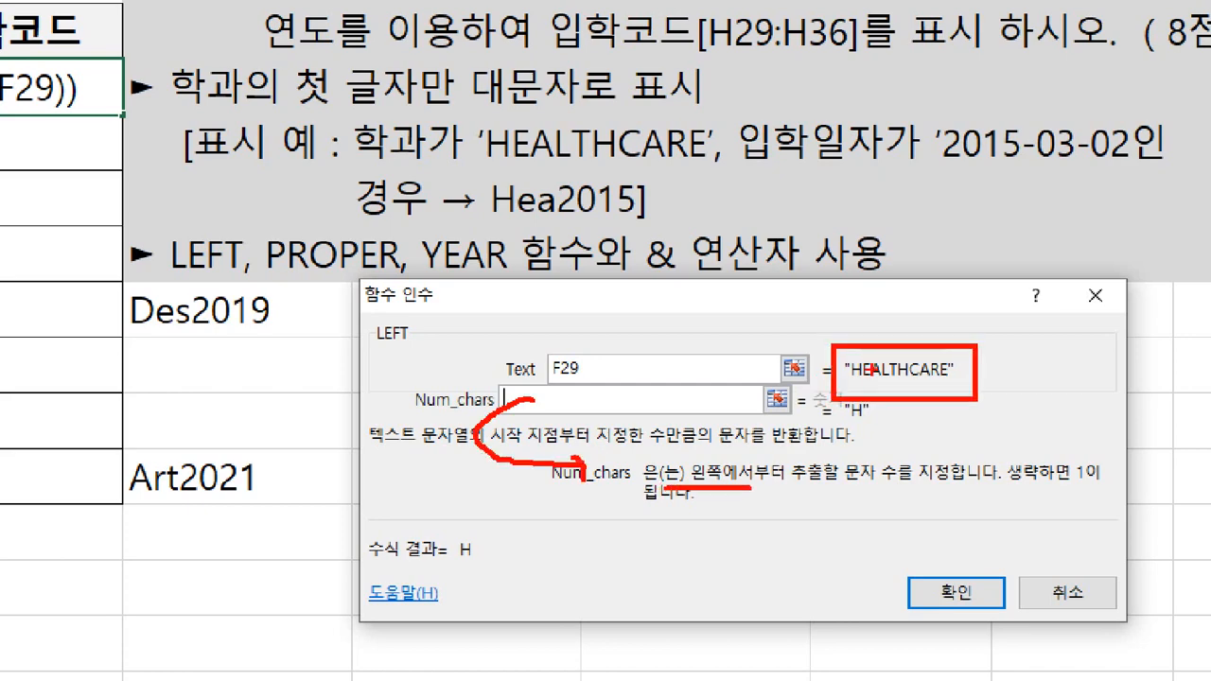
left_click_drag(809, 293, 848, 363)
left_click_drag(790, 489, 993, 487)
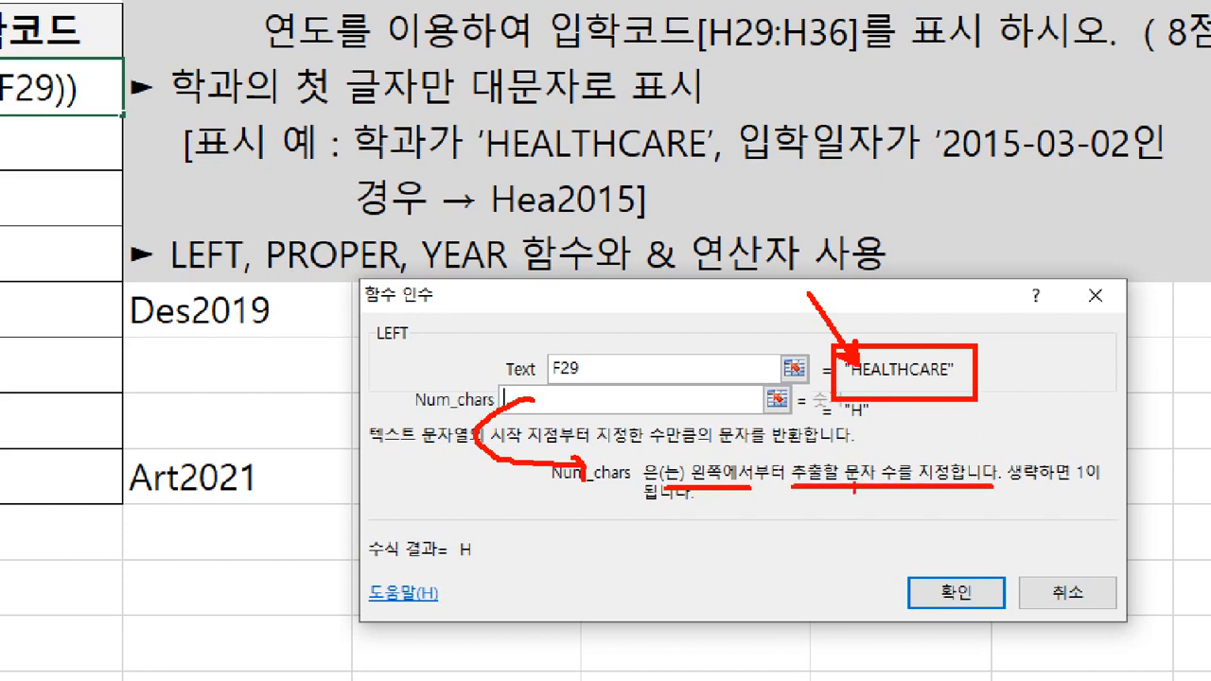
mouse_move(877, 392)
left_mouse_down()
mouse_move(848, 365)
mouse_move(873, 378)
left_mouse_up()
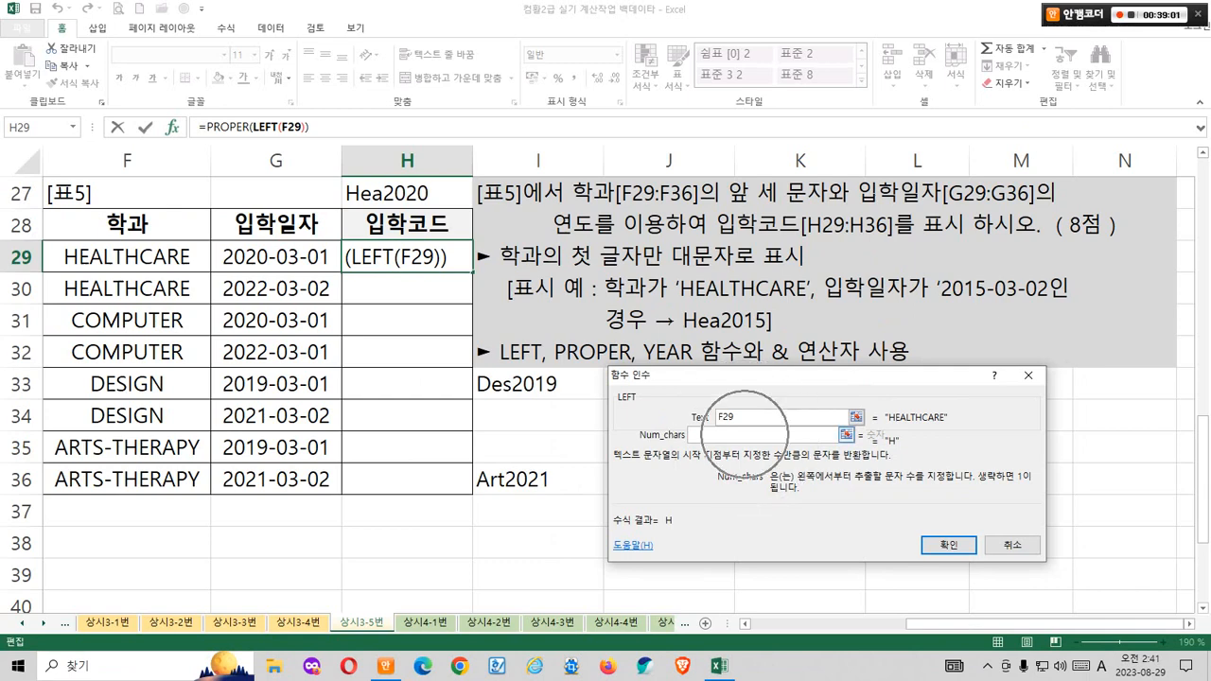
type("3")
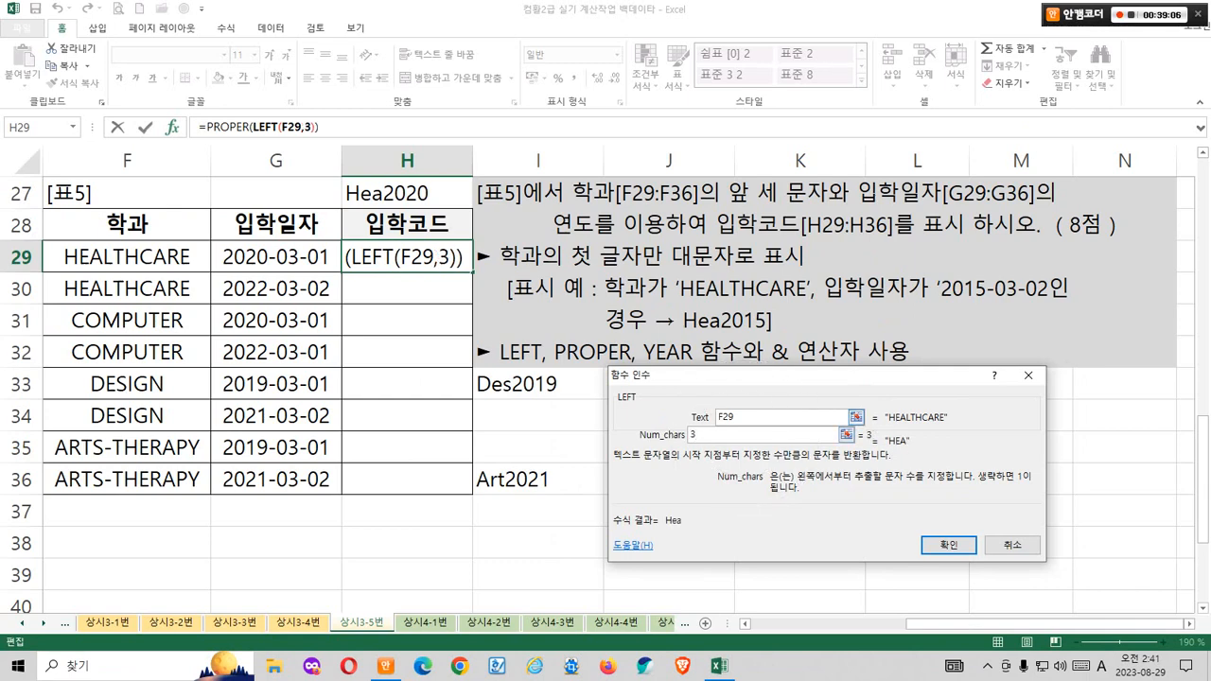
Step: Check the LEFT and PROPER result previews and confirm the formula =PROPER(LEFT(F29,3)) in H29
left_click(734, 416)
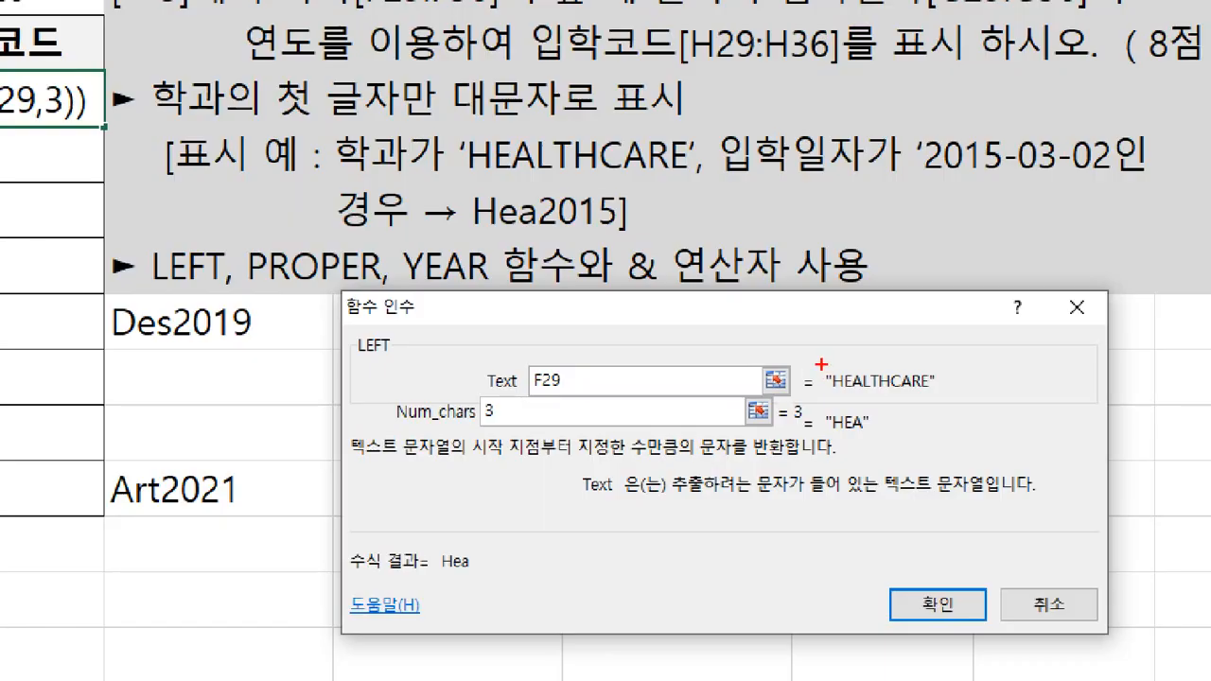
mouse_move(821, 364)
left_mouse_down()
mouse_move(880, 397)
mouse_move(878, 437)
left_mouse_up()
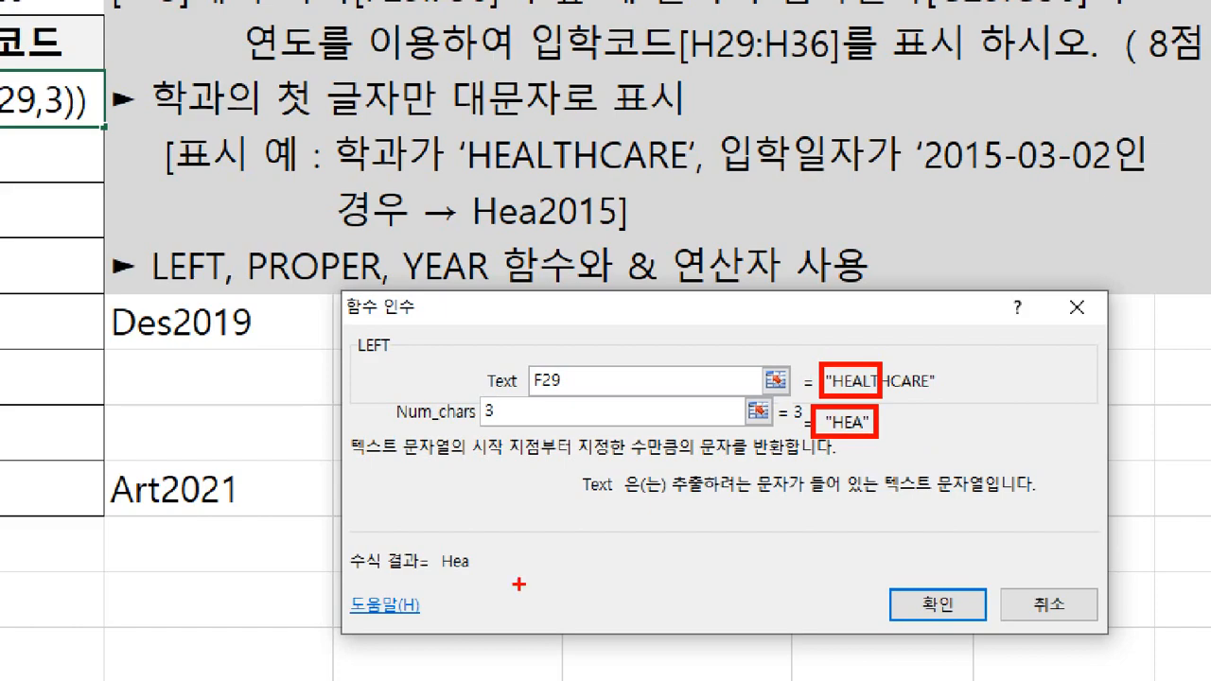
mouse_move(518, 584)
left_mouse_down()
mouse_move(441, 588)
mouse_move(495, 573)
left_mouse_up()
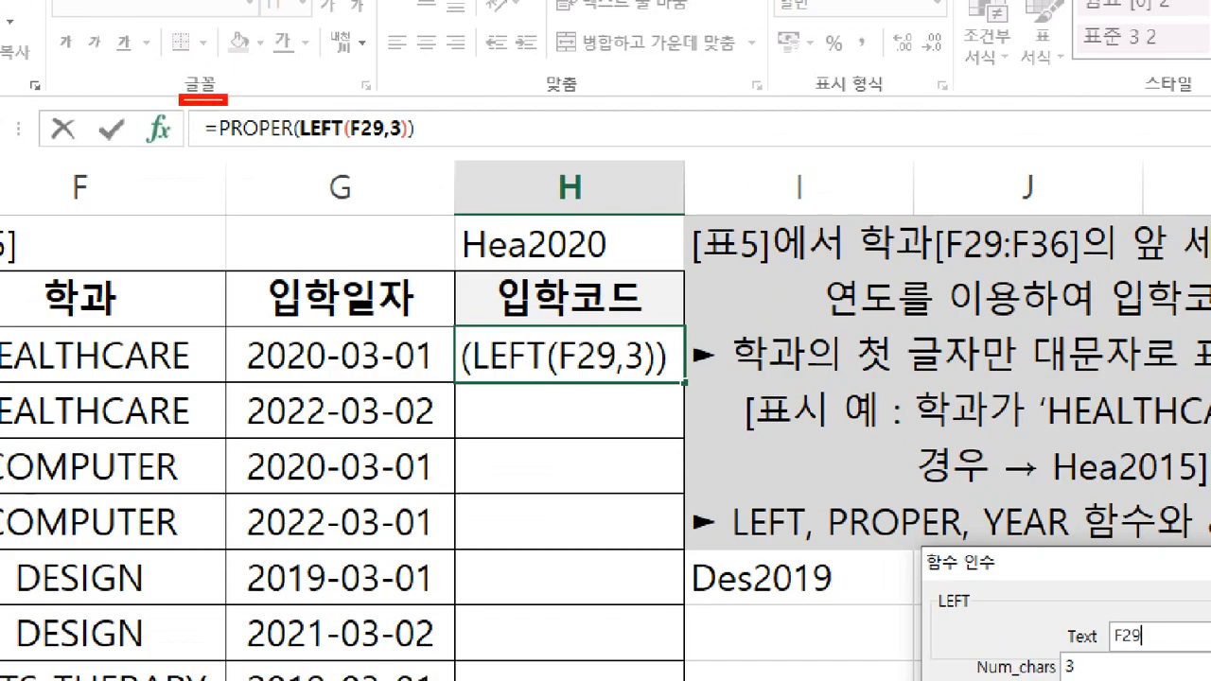
left_click_drag(182, 94, 448, 184)
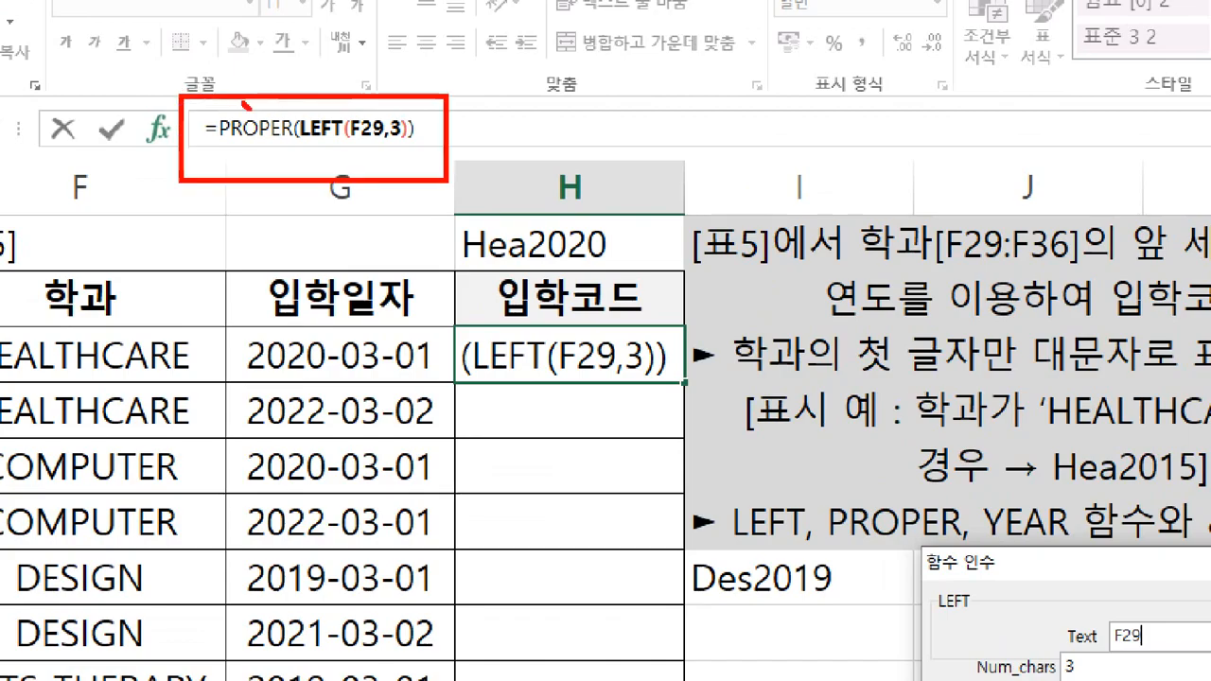
left_click(227, 126)
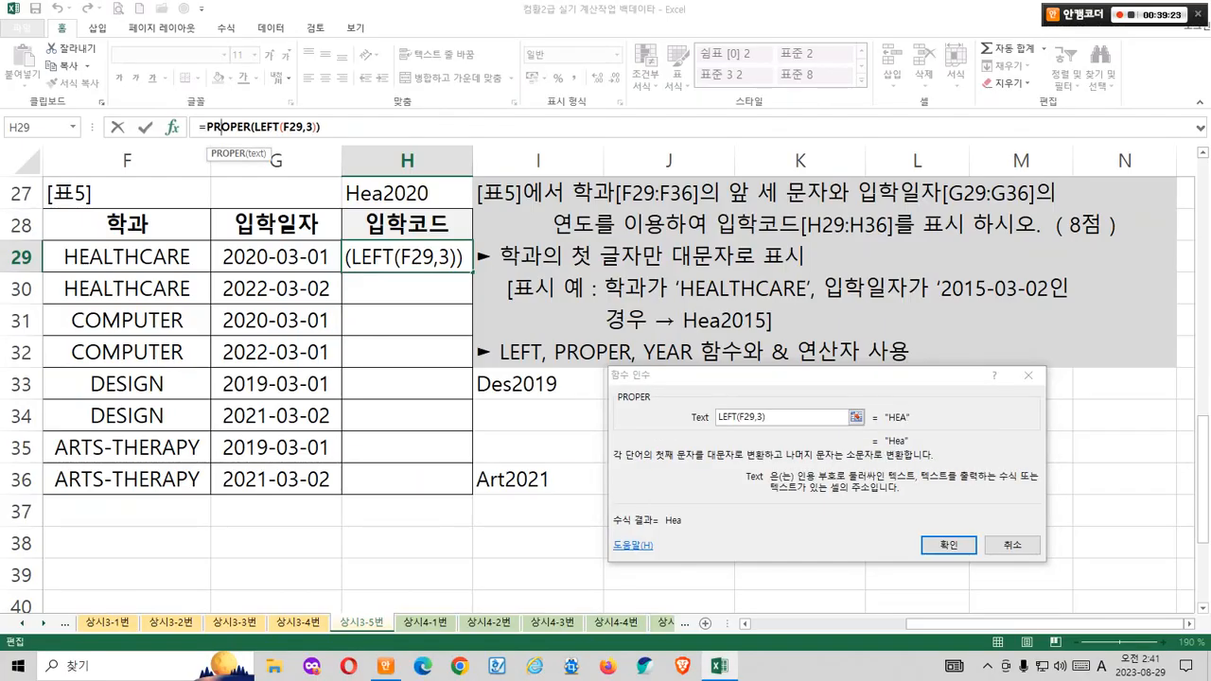
mouse_move(667, 508)
left_mouse_down()
mouse_move(695, 537)
mouse_move(688, 517)
left_mouse_up()
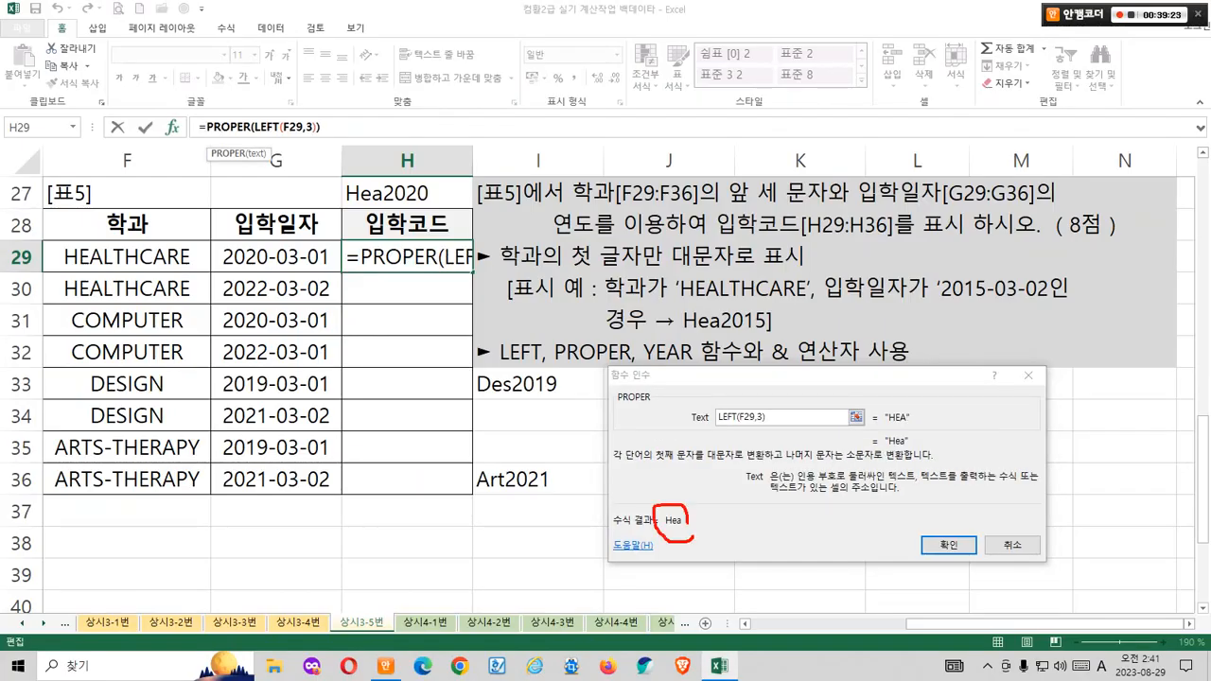
key("Escape")
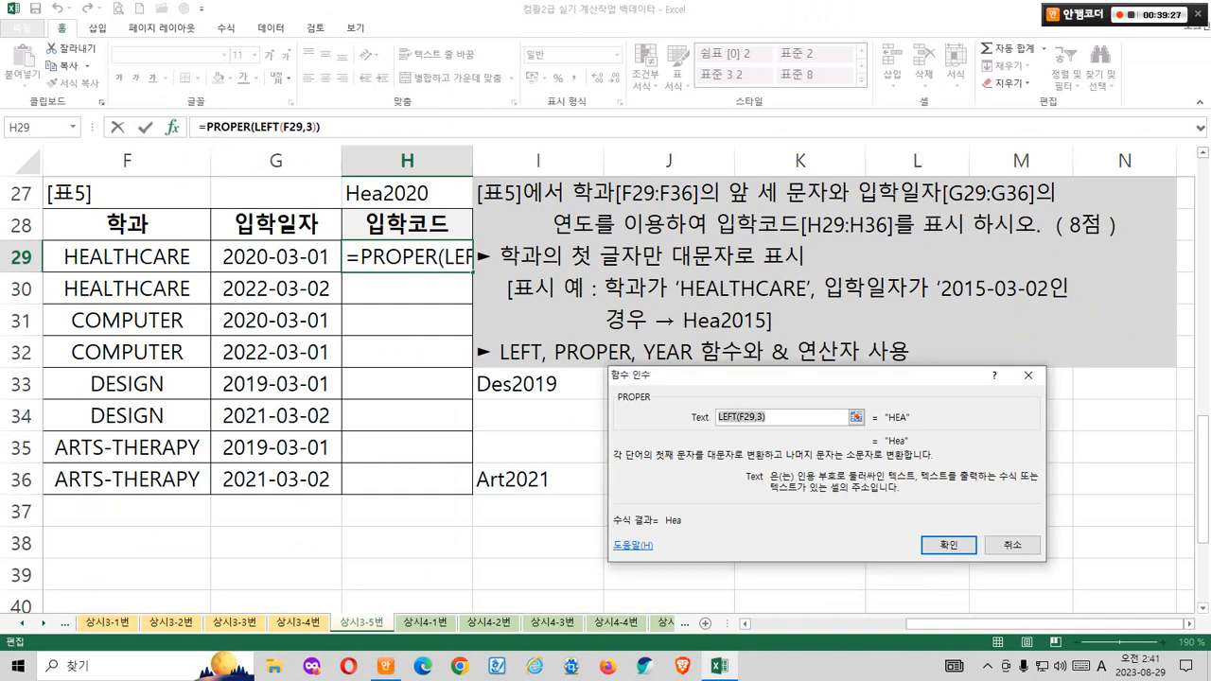
key("Return")
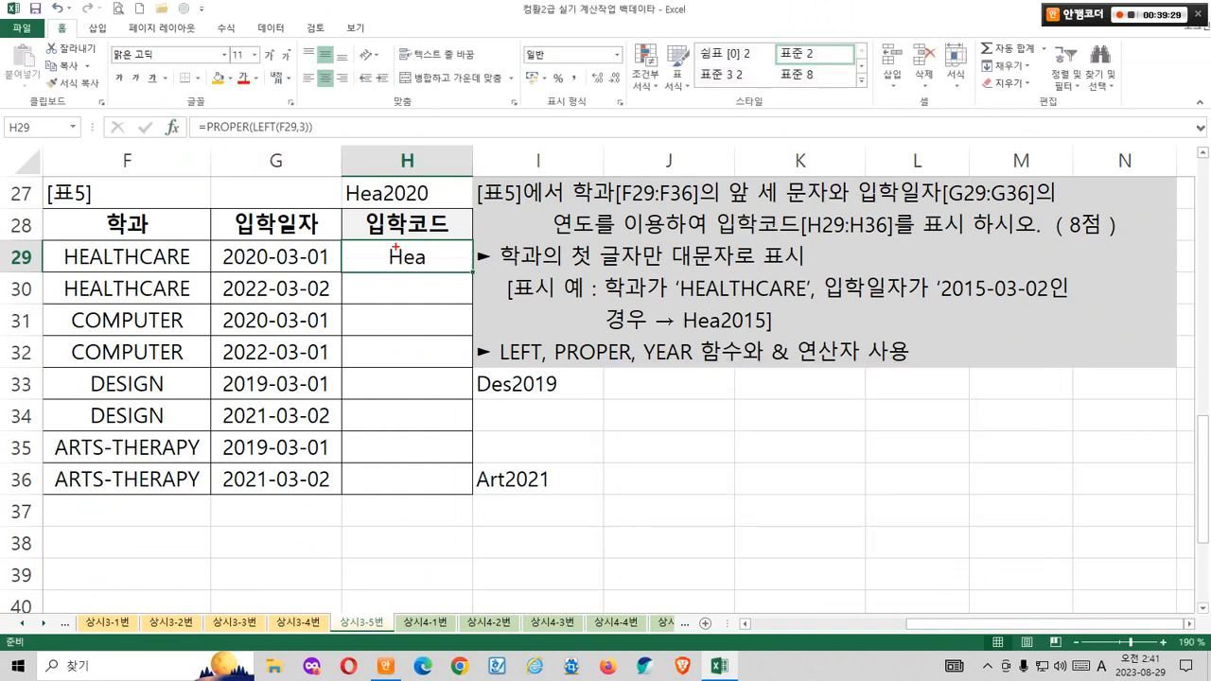
Step: Compare H29 with the expected code in H27 and examine how & joins the year from G29 to the department letters
left_click_drag(330, 177, 384, 206)
key("Escape")
left_click_drag(211, 244, 276, 271)
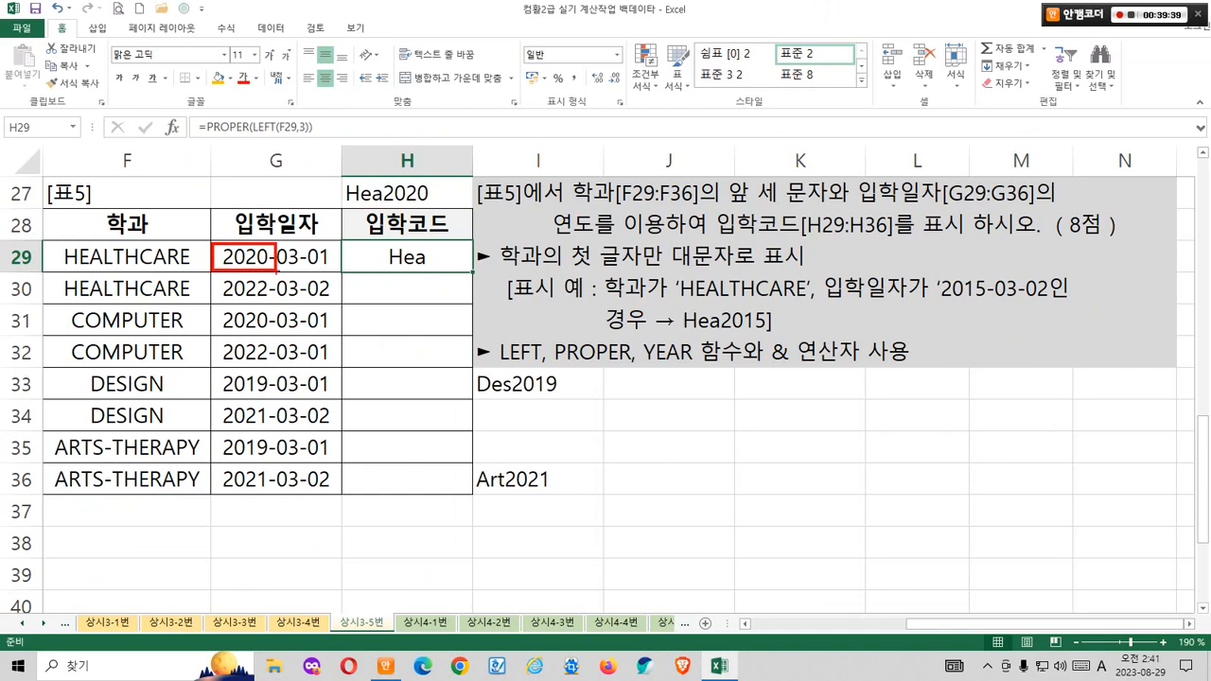
mouse_move(404, 268)
left_mouse_down()
mouse_move(406, 236)
mouse_move(429, 266)
left_mouse_up()
mouse_move(268, 235)
left_mouse_down()
mouse_move(646, 156)
mouse_move(632, 203)
mouse_move(673, 274)
left_mouse_up()
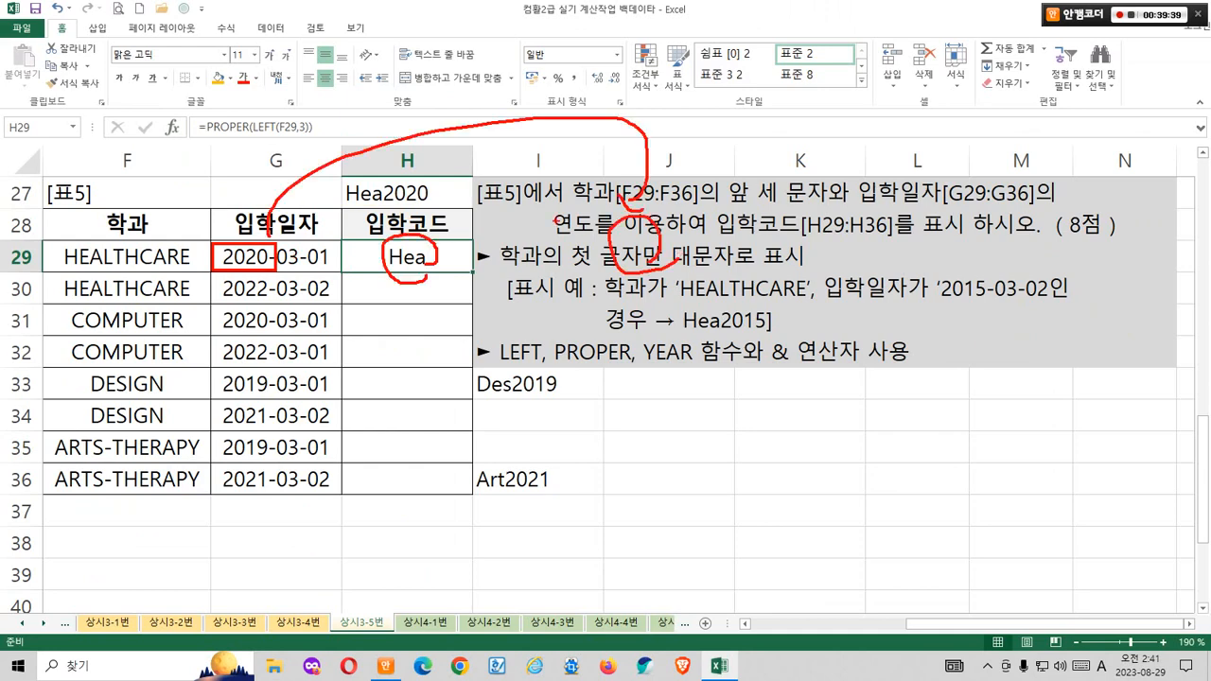
mouse_move(558, 221)
left_mouse_down()
mouse_move(528, 257)
mouse_move(513, 238)
mouse_move(526, 181)
mouse_move(558, 267)
left_mouse_up()
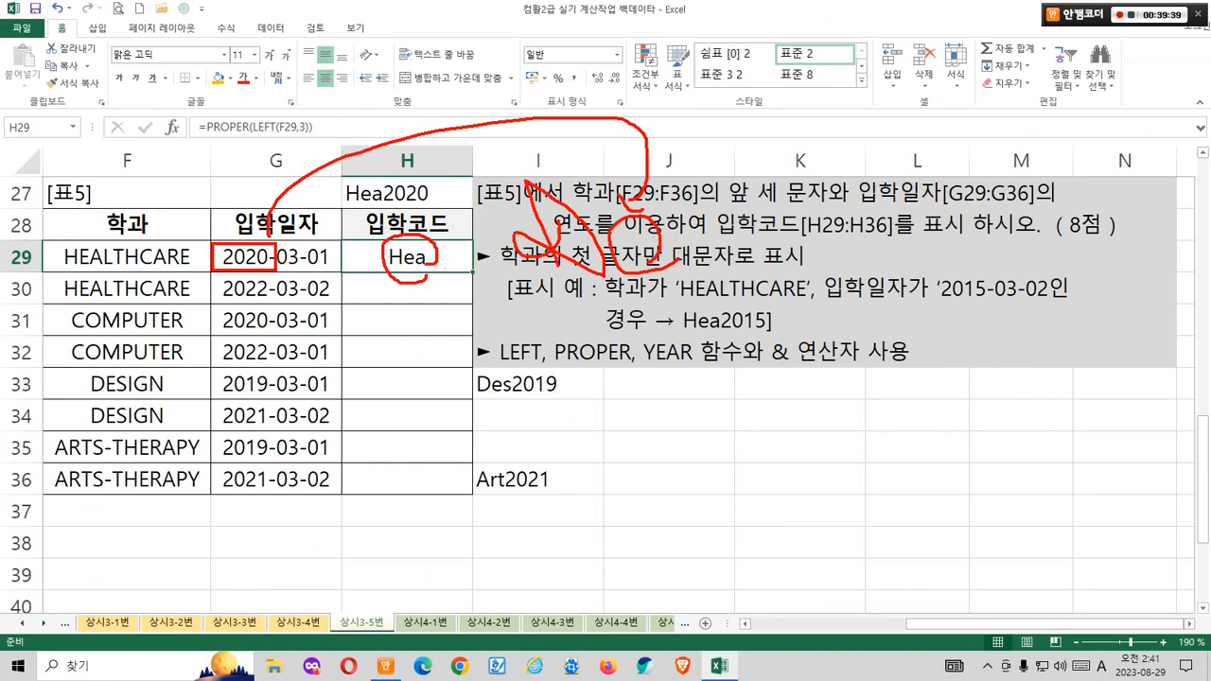
Step: Review the task's requirement to use LEFT, PROPER and YEAR together with the & operator
mouse_move(815, 385)
left_mouse_down()
mouse_move(880, 310)
mouse_move(906, 365)
left_mouse_up()
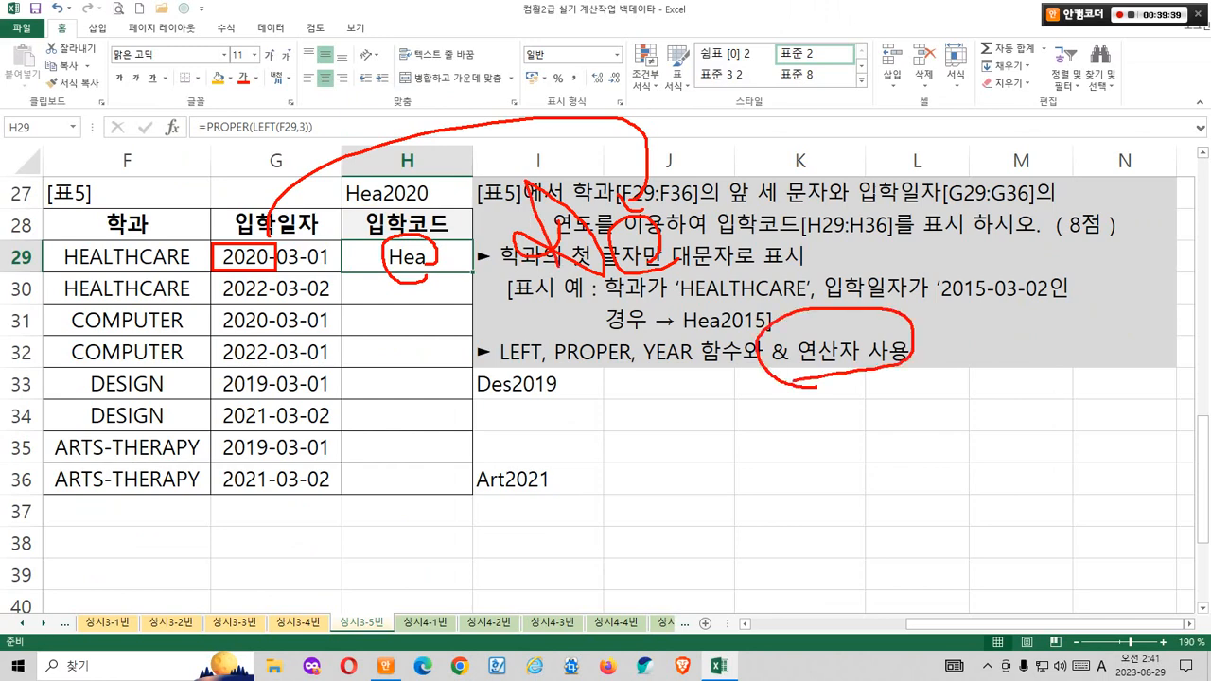
left_click_drag(811, 311, 860, 272)
mouse_move(535, 366)
left_mouse_down()
mouse_move(500, 333)
mouse_move(532, 367)
mouse_move(591, 386)
left_mouse_up()
mouse_move(633, 343)
left_mouse_down()
mouse_move(664, 386)
mouse_move(666, 369)
left_mouse_up()
left_click_drag(806, 276, 770, 323)
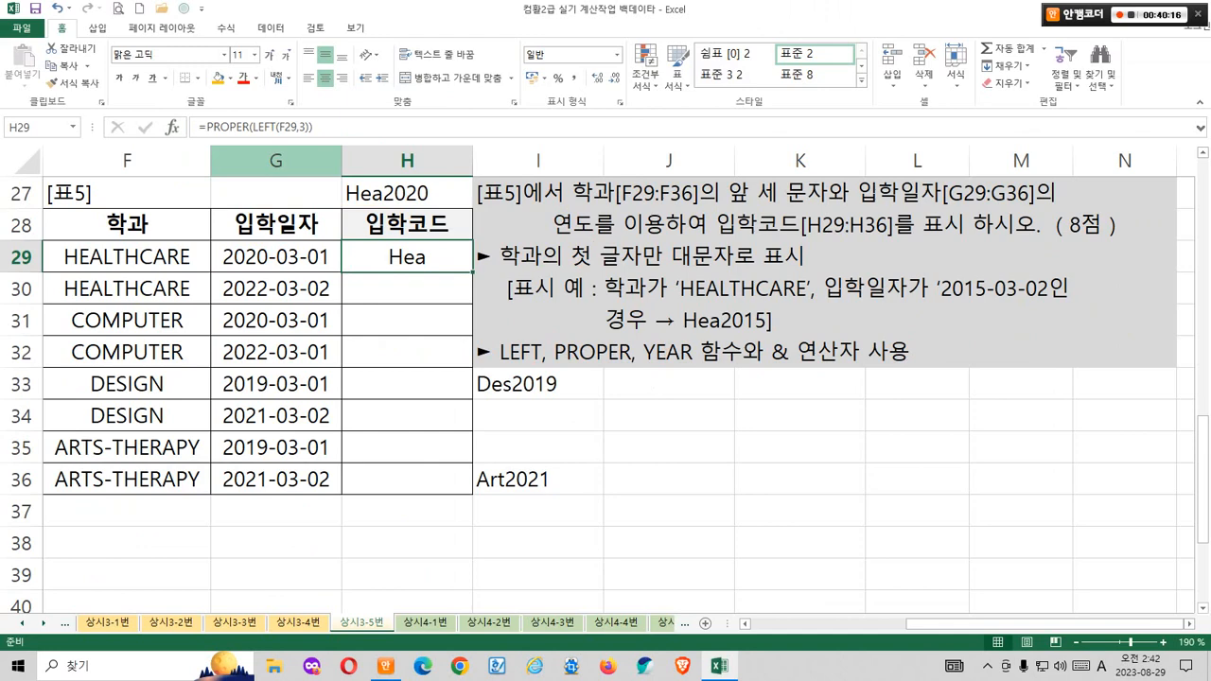
Step: Append & to the formula in H29 and find YEAR in the full function list
left_click(344, 126)
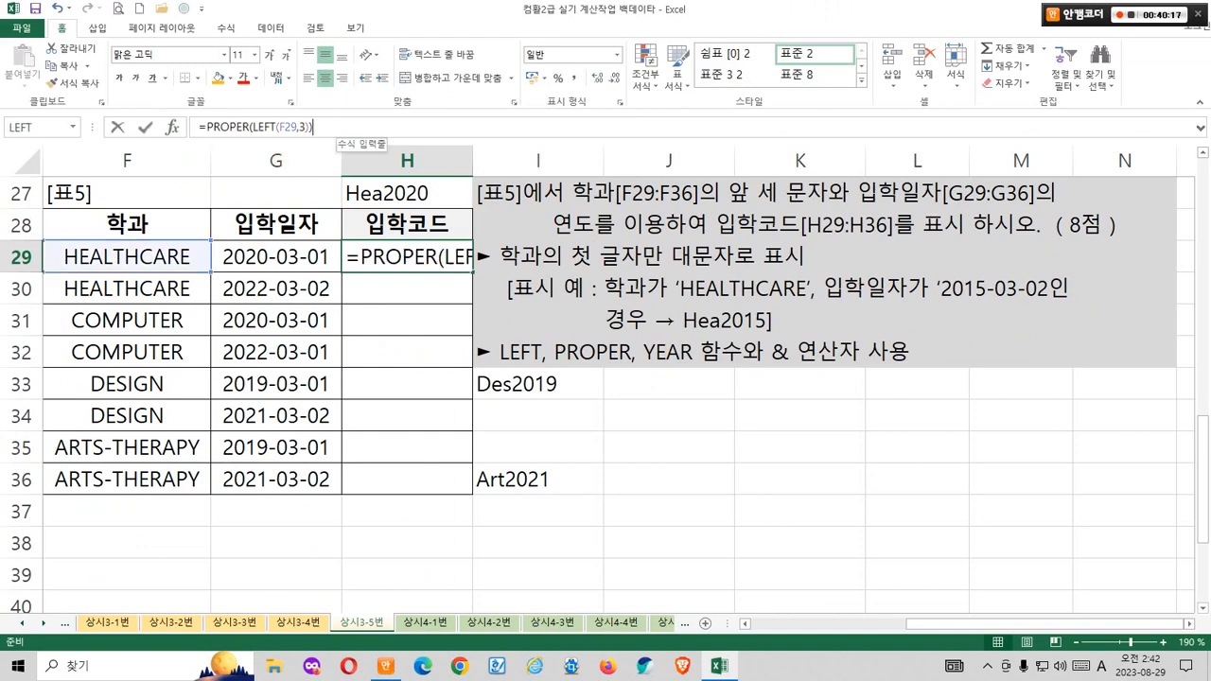
type("&")
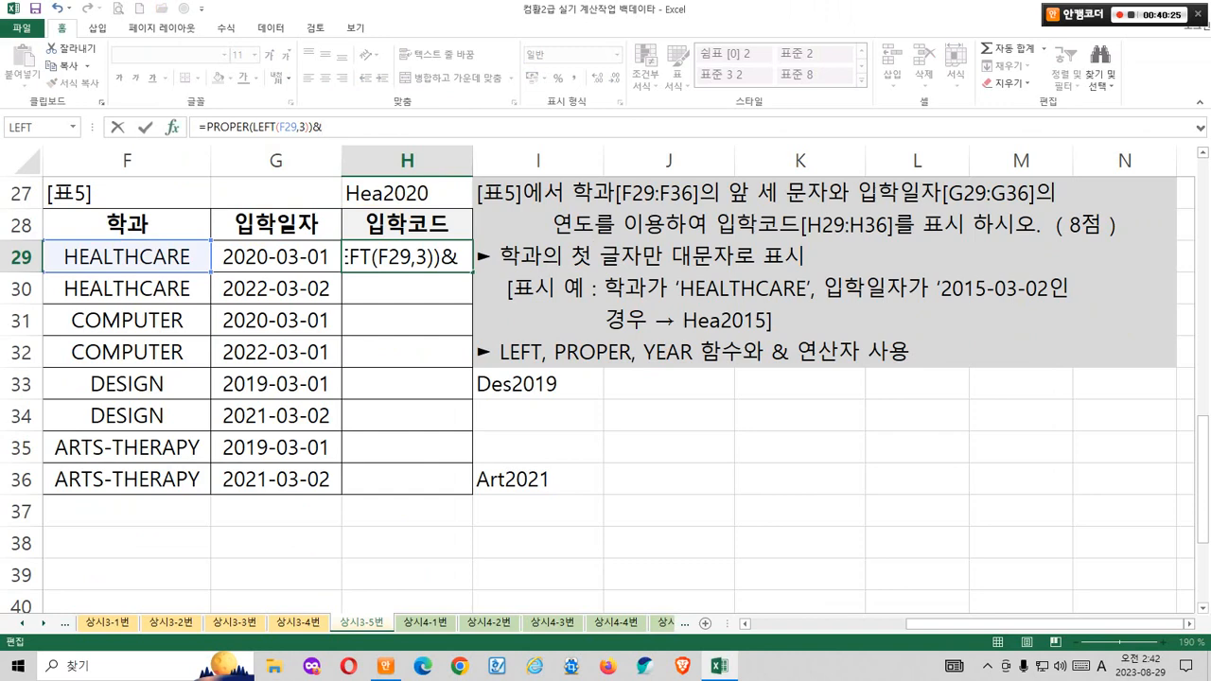
key("shift+F3")
left_click(711, 454)
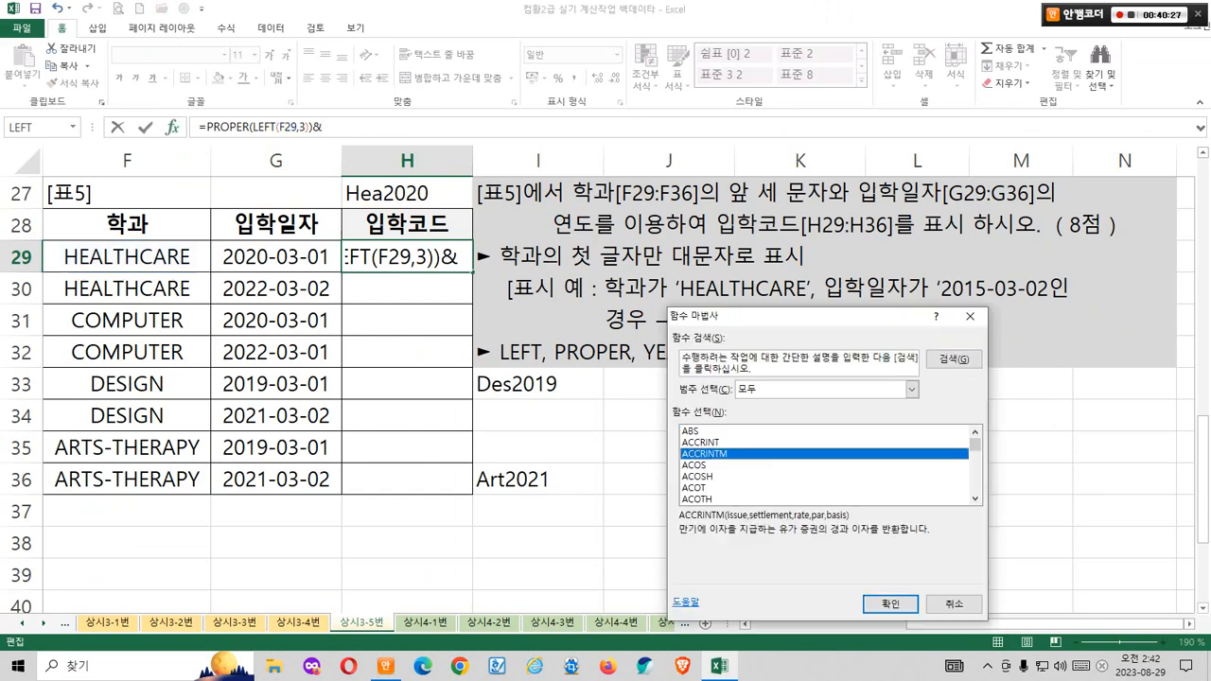
key("y")
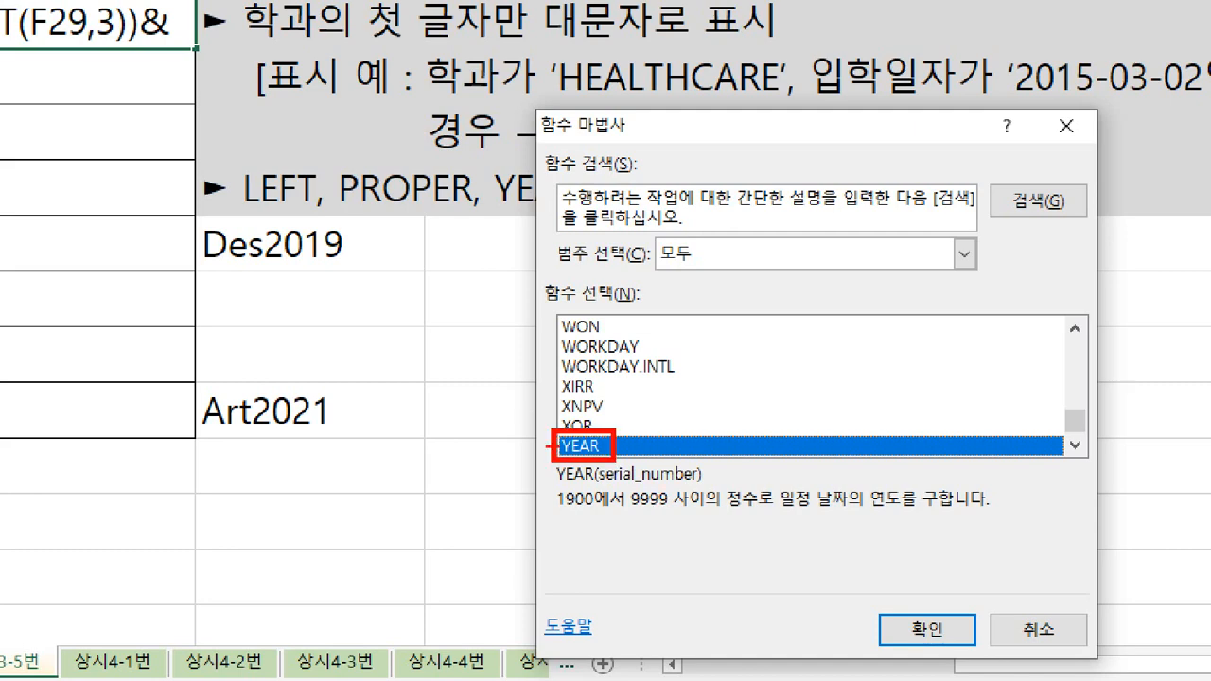
Step: Read the YEAR function's description and insert YEAR after the & in the H29 formula
mouse_move(552, 444)
left_mouse_down()
mouse_move(511, 491)
mouse_move(543, 486)
mouse_move(526, 516)
left_mouse_up()
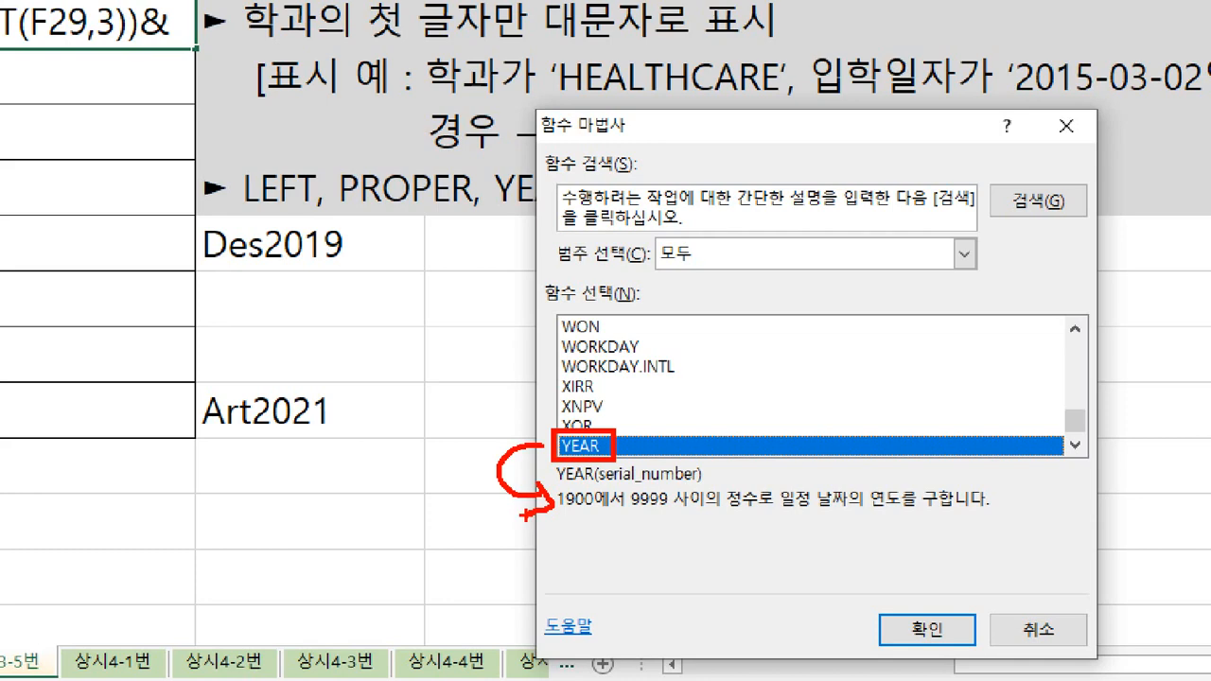
left_click_drag(678, 152, 629, 232)
left_click_drag(627, 185, 741, 253)
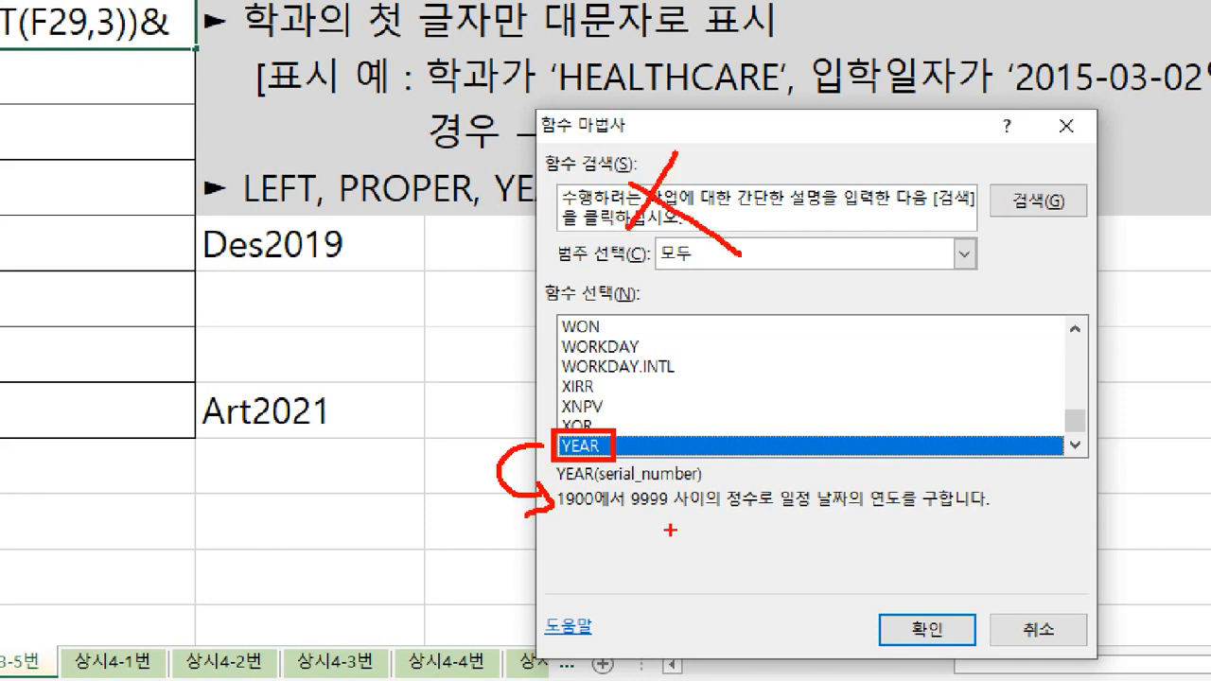
mouse_move(560, 517)
left_mouse_down()
mouse_move(914, 519)
mouse_move(916, 488)
left_mouse_up()
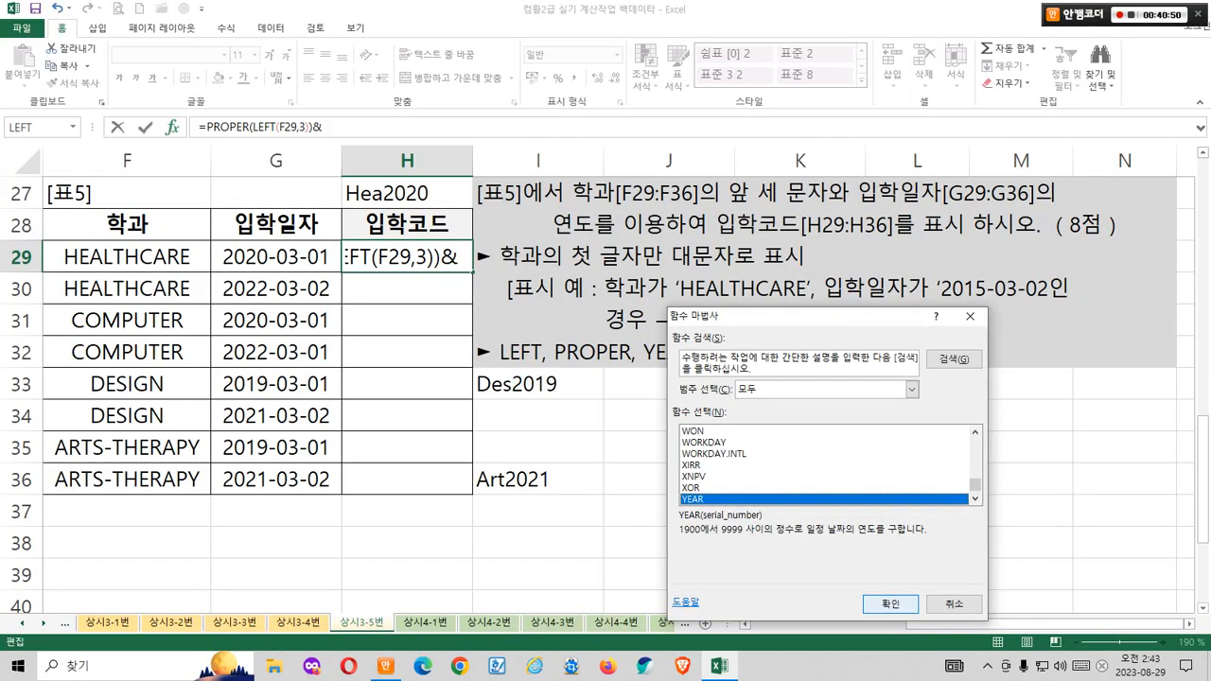
left_click(926, 629)
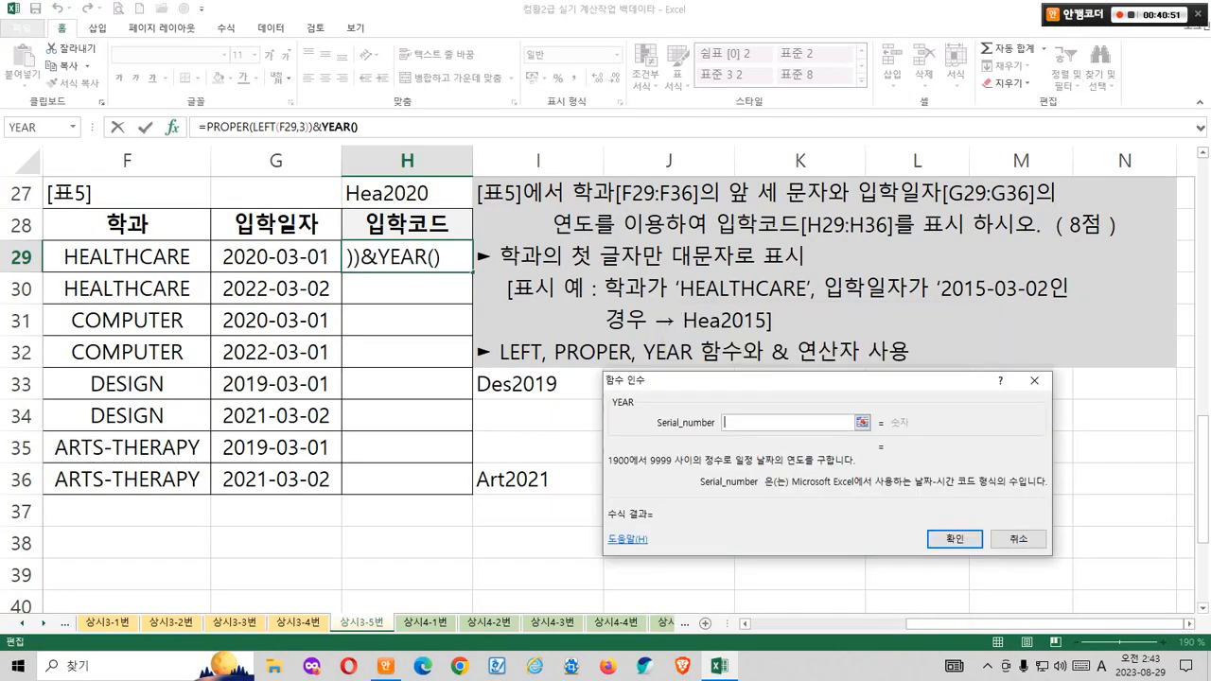
Step: Read the description of YEAR's Serial_number argument and set it to G29
left_click_drag(804, 381, 687, 229)
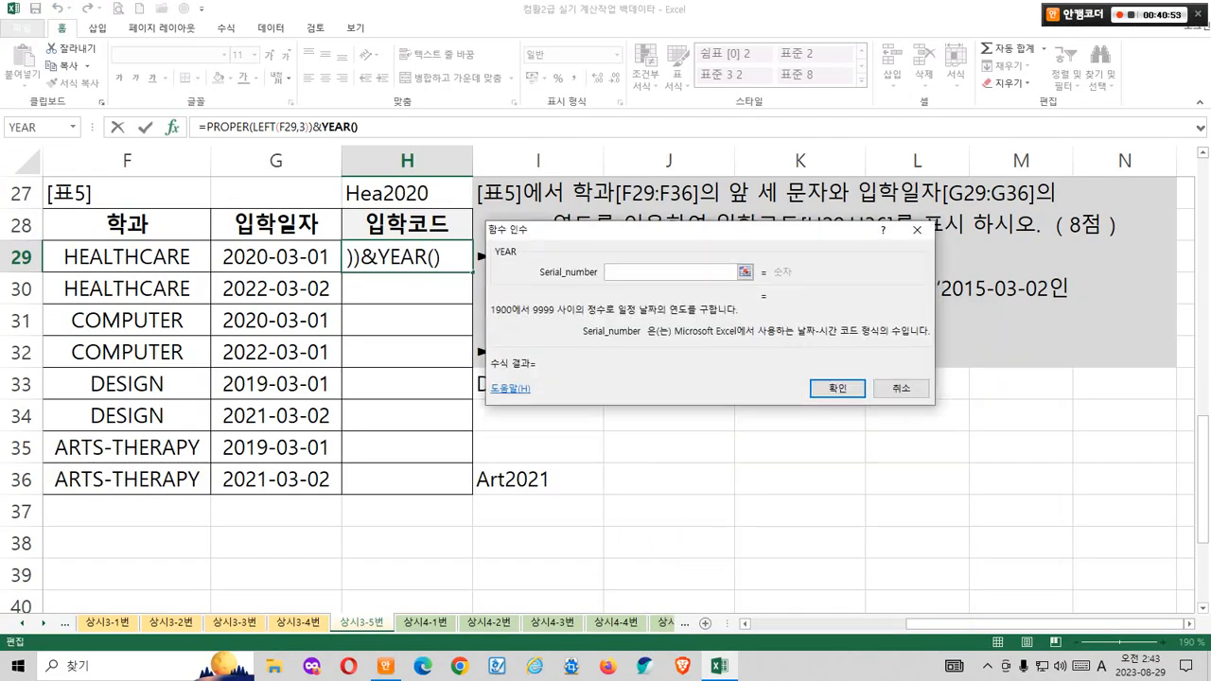
mouse_move(604, 266)
left_mouse_down()
mouse_move(573, 268)
mouse_move(551, 321)
mouse_move(562, 337)
left_mouse_up()
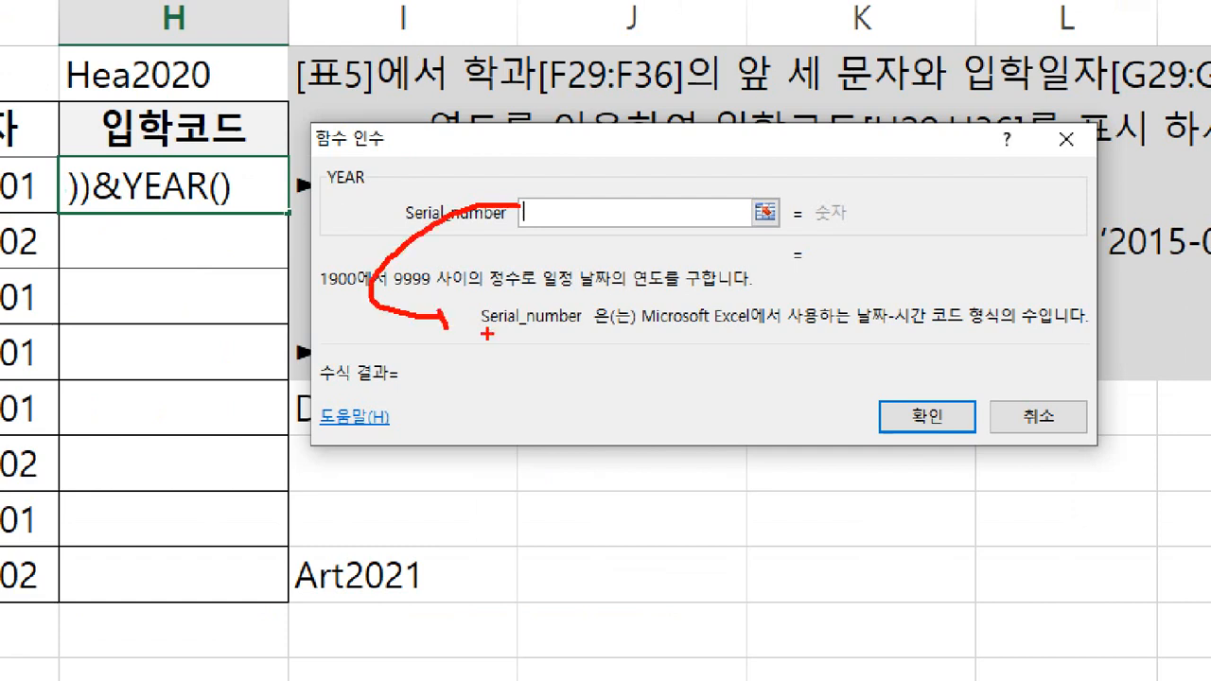
left_click_drag(484, 333, 568, 328)
left_click_drag(628, 295, 753, 335)
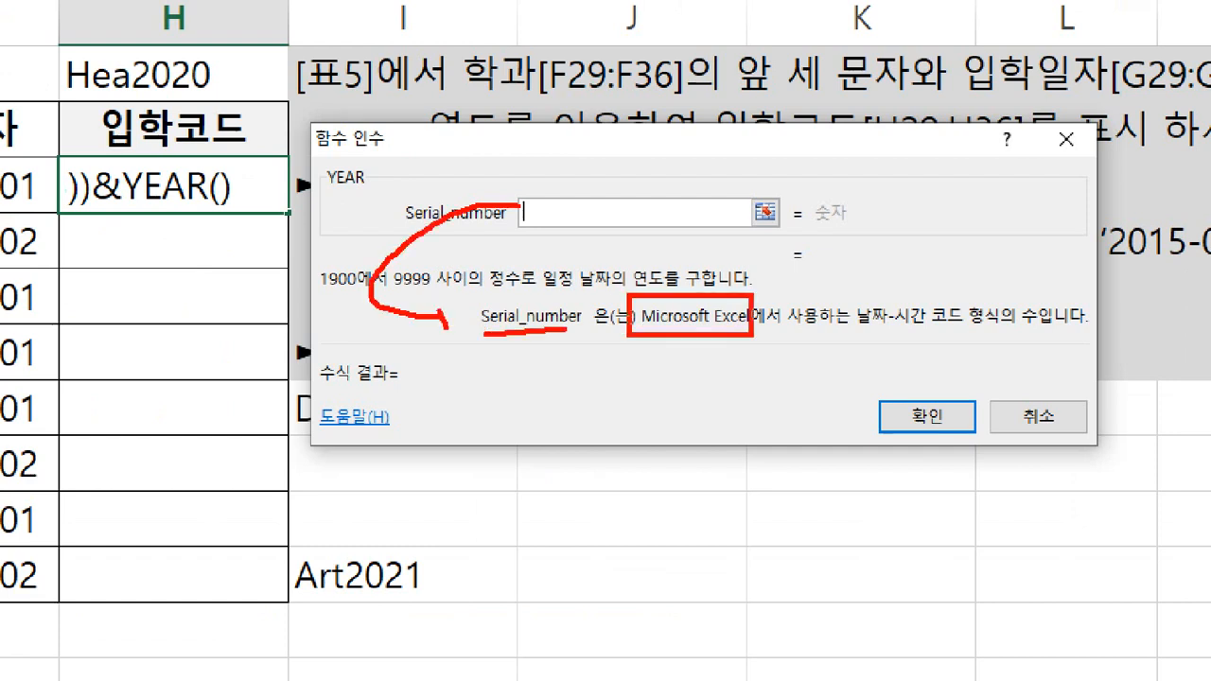
left_click_drag(842, 330, 1028, 324)
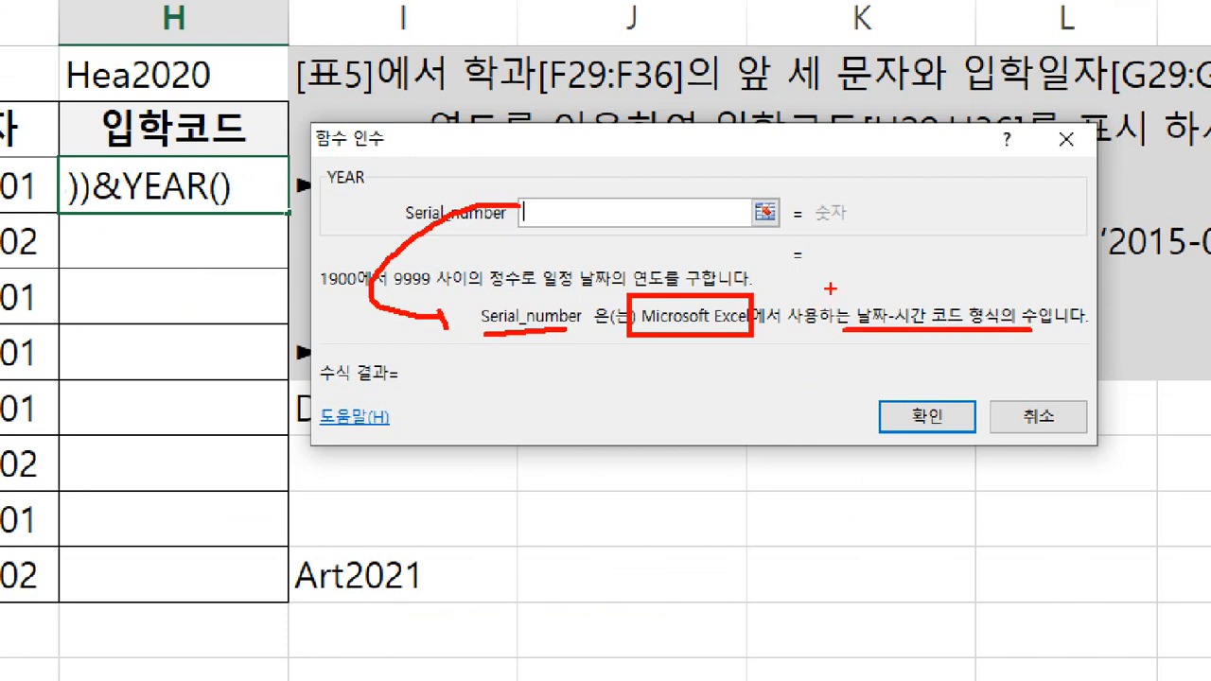
left_click_drag(829, 289, 965, 333)
key("Escape")
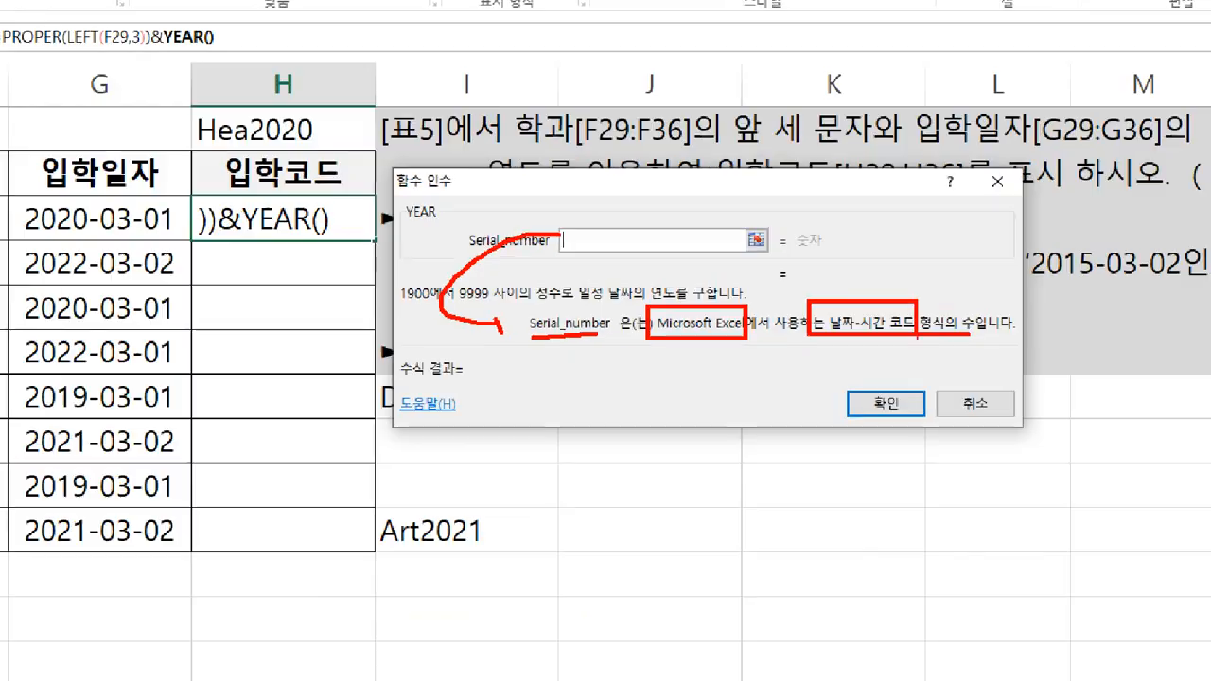
type("G29")
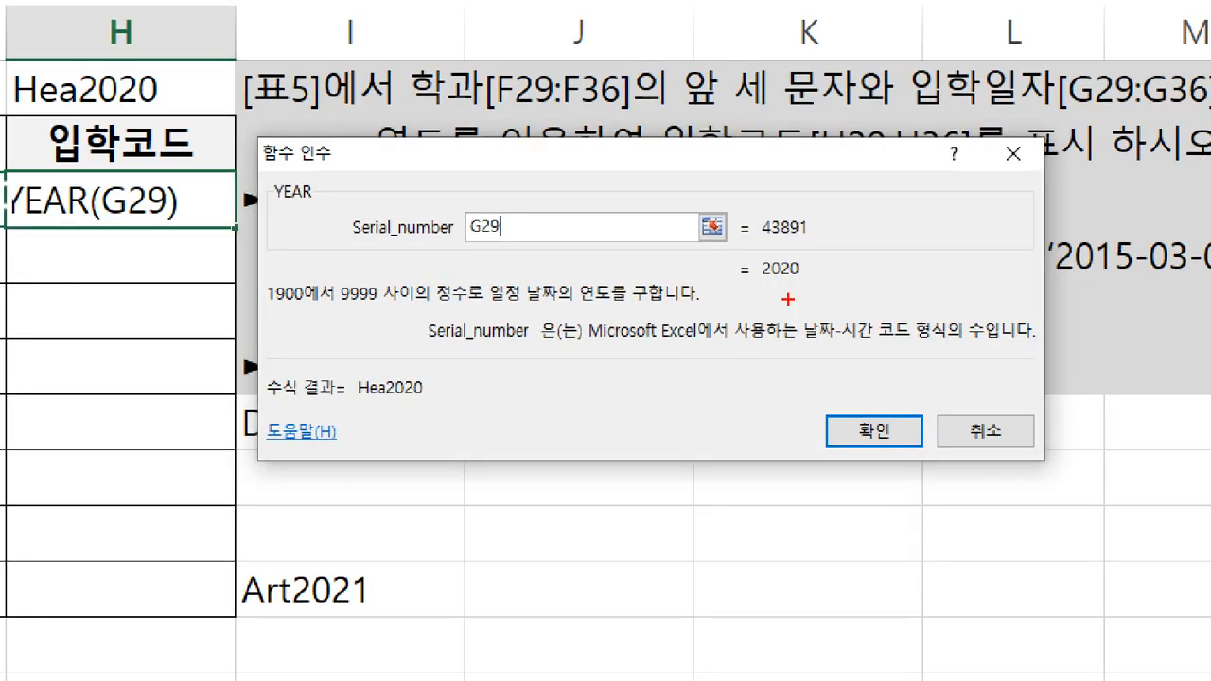
Step: Check the YEAR and overall result previews and confirm =PROPER(LEFT(F29,3))&YEAR(G29) in H29
mouse_move(788, 299)
left_mouse_down()
mouse_move(733, 270)
mouse_move(811, 257)
left_mouse_up()
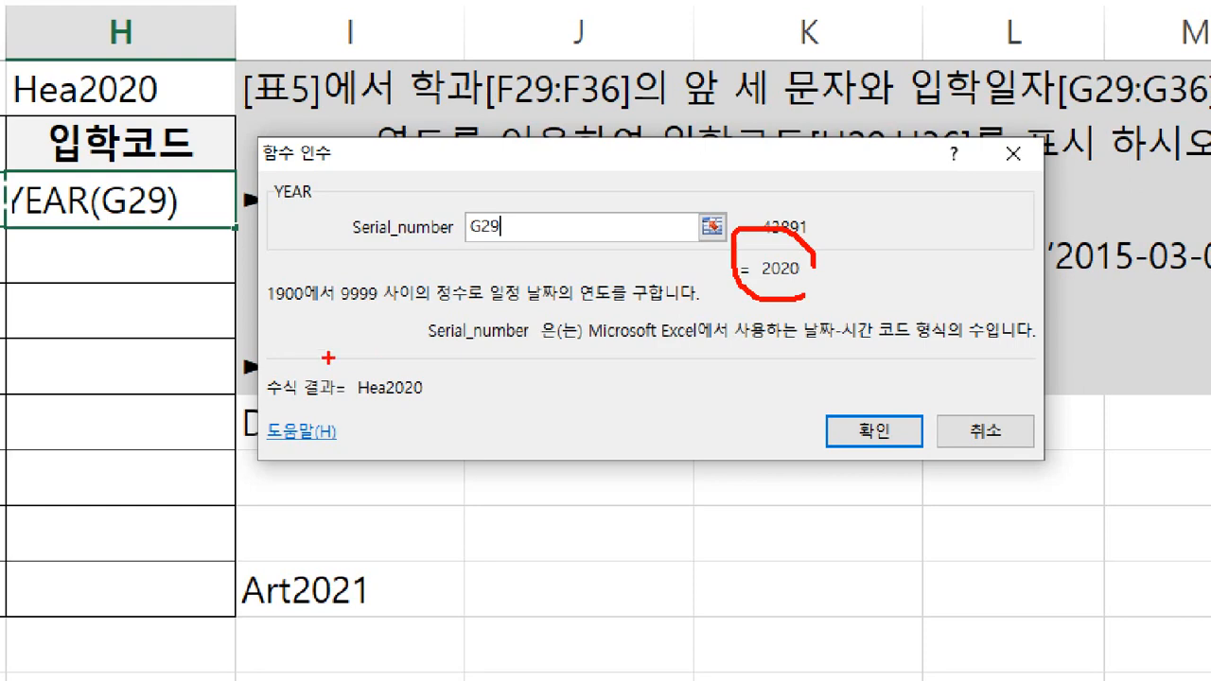
left_click_drag(327, 358, 329, 361)
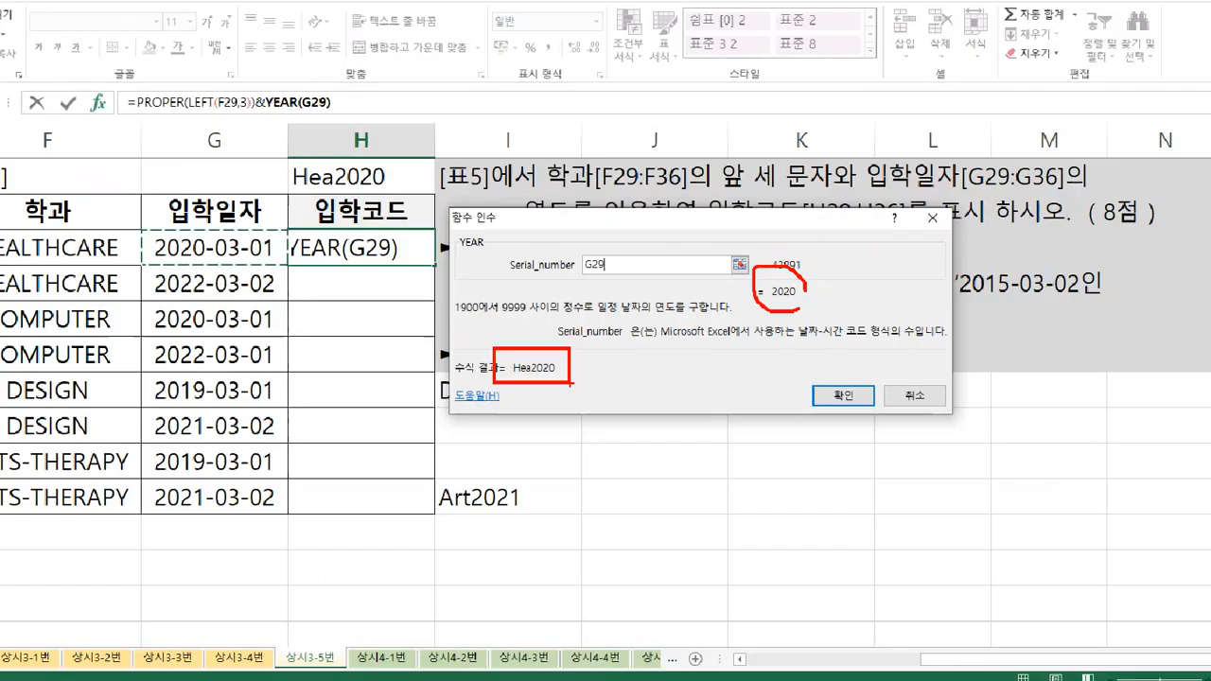
key("Return")
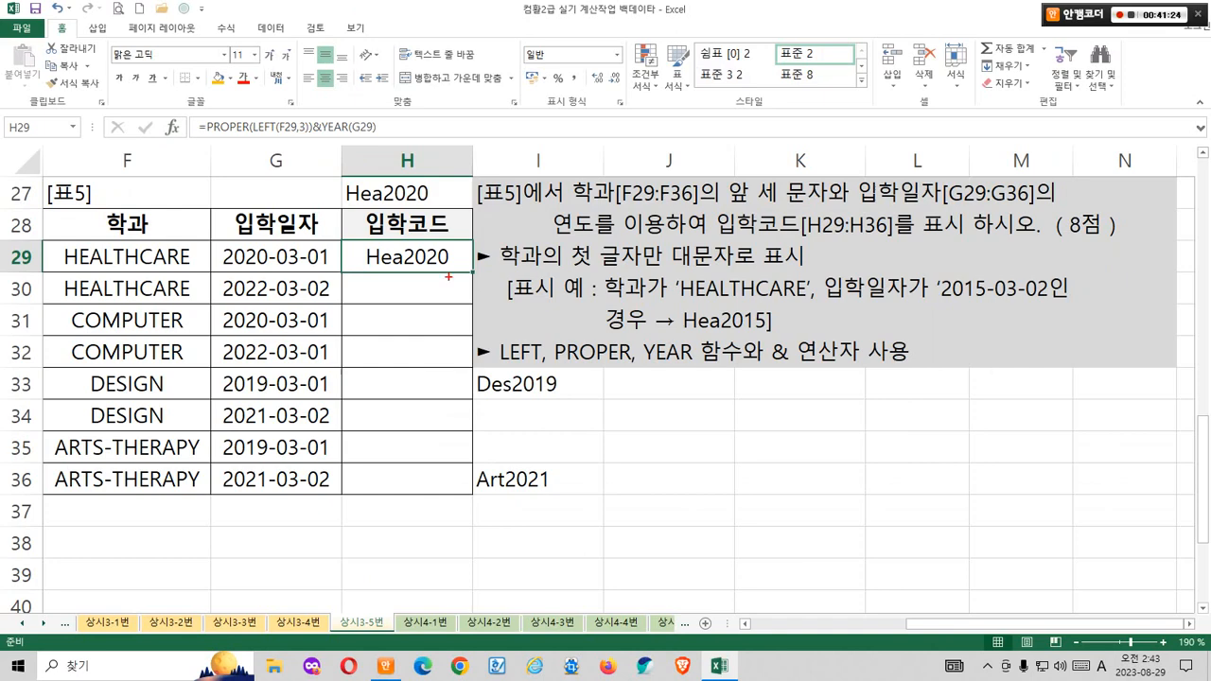
Step: Examine H29's fill handle and the range down to H36 that the formula has to cover
mouse_move(448, 277)
left_mouse_down()
mouse_move(515, 274)
mouse_move(473, 350)
left_mouse_up()
left_click_drag(435, 285, 457, 480)
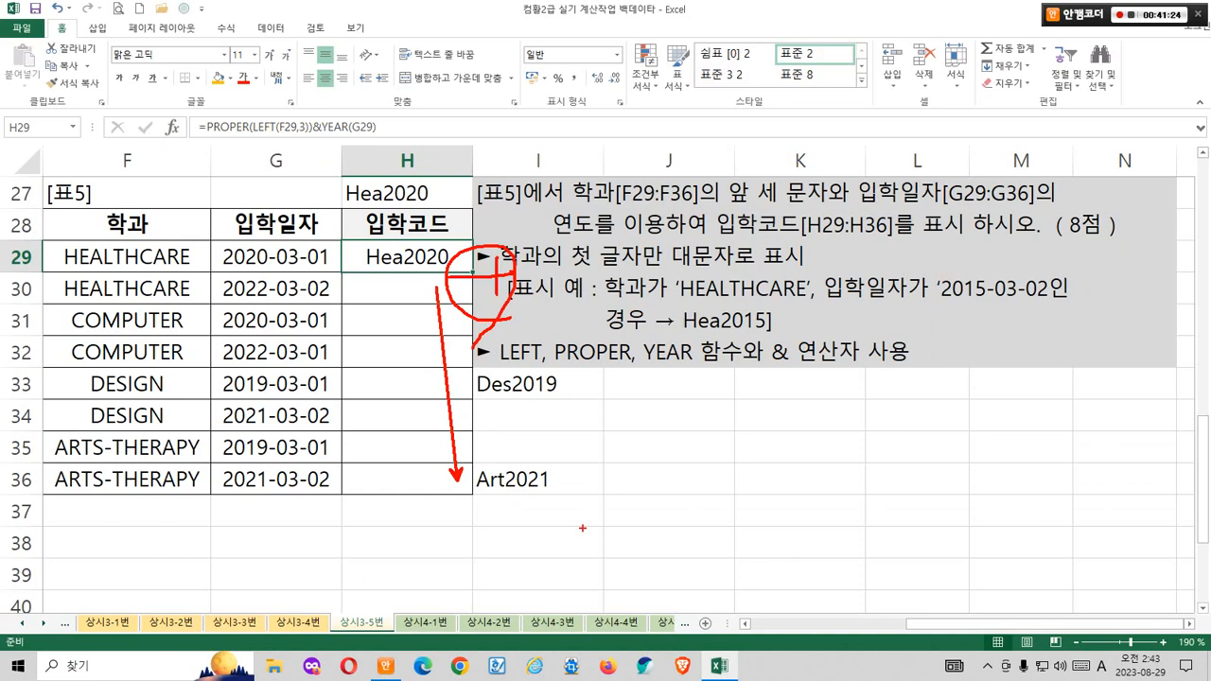
key("Escape")
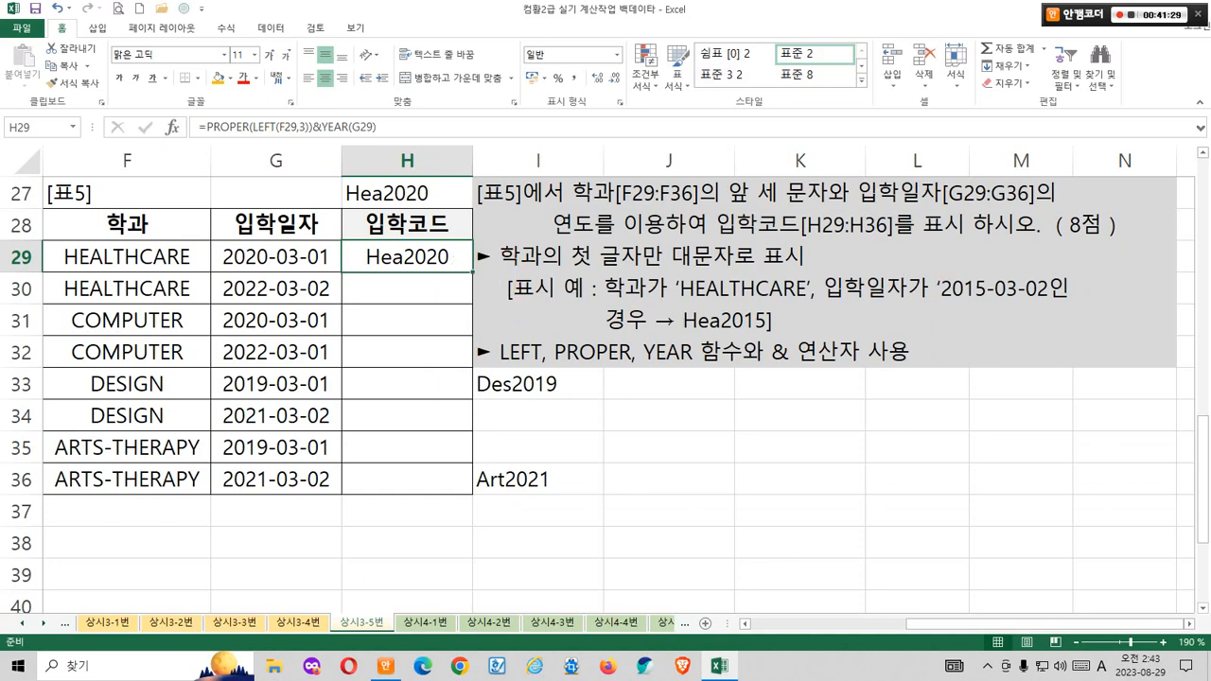
Step: Trace how the 학과 and 입학일자 values in rows 29, 33 and 36 form each 입학코드
mouse_move(410, 263)
left_mouse_down()
mouse_move(399, 269)
mouse_move(405, 253)
left_mouse_up()
left_click_drag(168, 244, 163, 267)
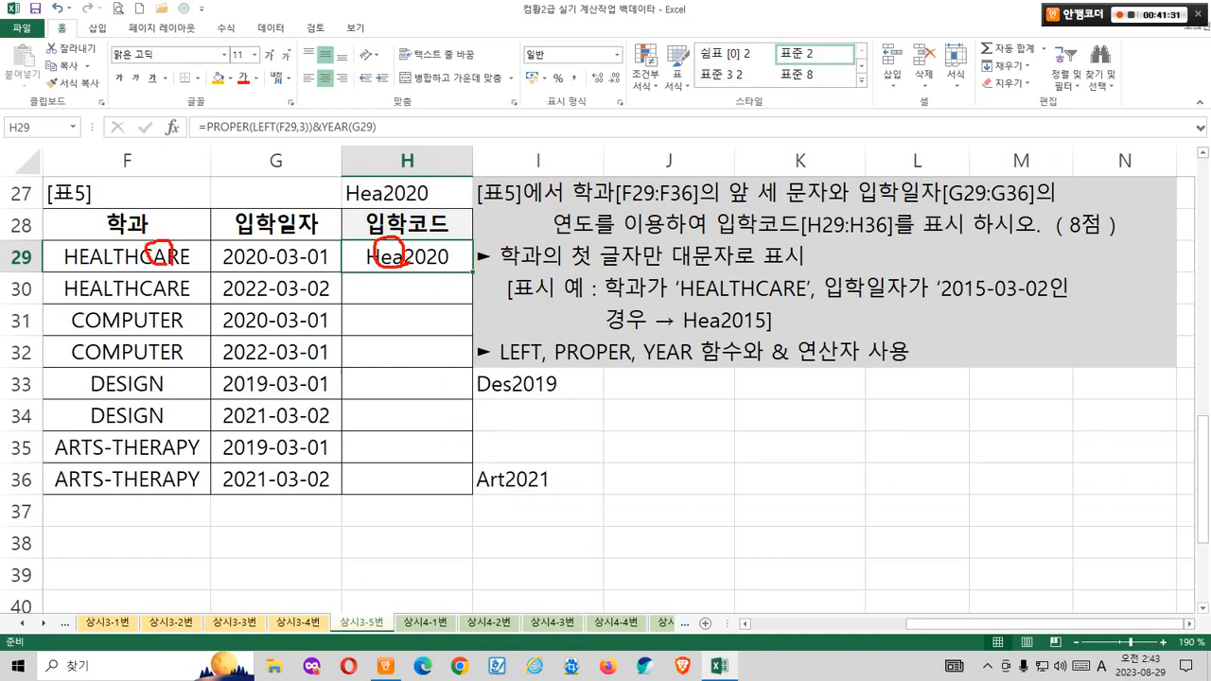
mouse_move(261, 264)
left_mouse_down()
mouse_move(284, 259)
mouse_move(258, 265)
left_mouse_up()
left_click_drag(422, 384, 424, 387)
left_click_drag(149, 365, 130, 395)
mouse_move(259, 391)
left_mouse_down()
mouse_move(290, 391)
mouse_move(269, 376)
left_mouse_up()
left_click_drag(399, 473, 421, 486)
mouse_move(142, 499)
left_mouse_down()
mouse_move(121, 498)
mouse_move(143, 476)
left_mouse_up()
left_click_drag(248, 473, 272, 480)
mouse_move(74, 231)
left_mouse_down()
mouse_move(195, 379)
mouse_move(74, 233)
left_mouse_up()
left_click_drag(225, 216, 227, 218)
left_click_drag(288, 511, 290, 527)
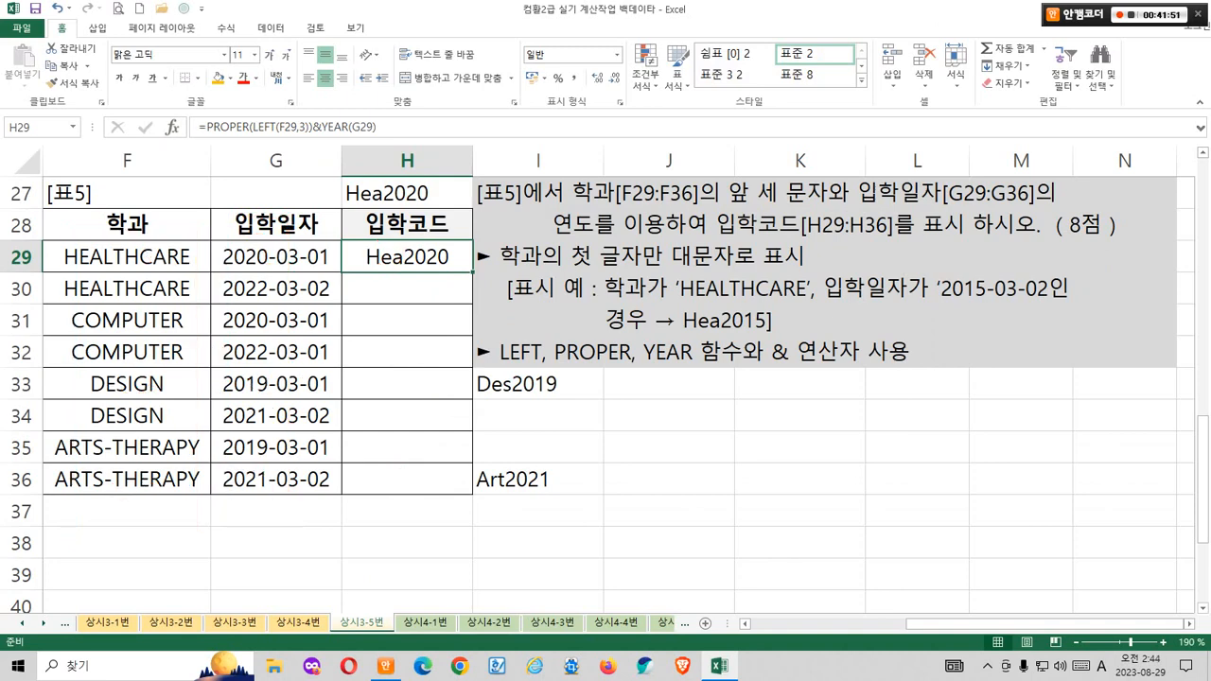
Step: Fill the H29 formula down through H36 to complete the 입학코드 column
left_click_drag(472, 272, 472, 493)
left_click(669, 480)
left_click_drag(406, 256, 407, 449)
left_click(511, 479)
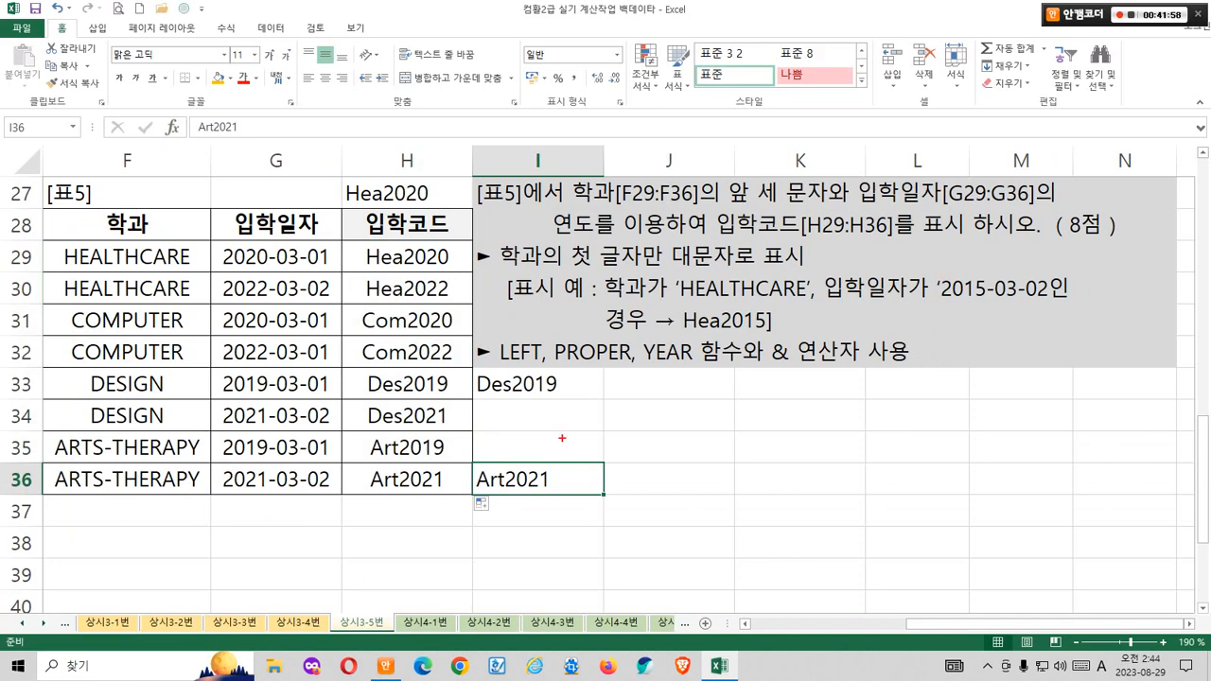
Step: Compare the codes in H29, H33 and H36 with the sample answers in H27, I33 and I36
left_click_drag(335, 177, 466, 264)
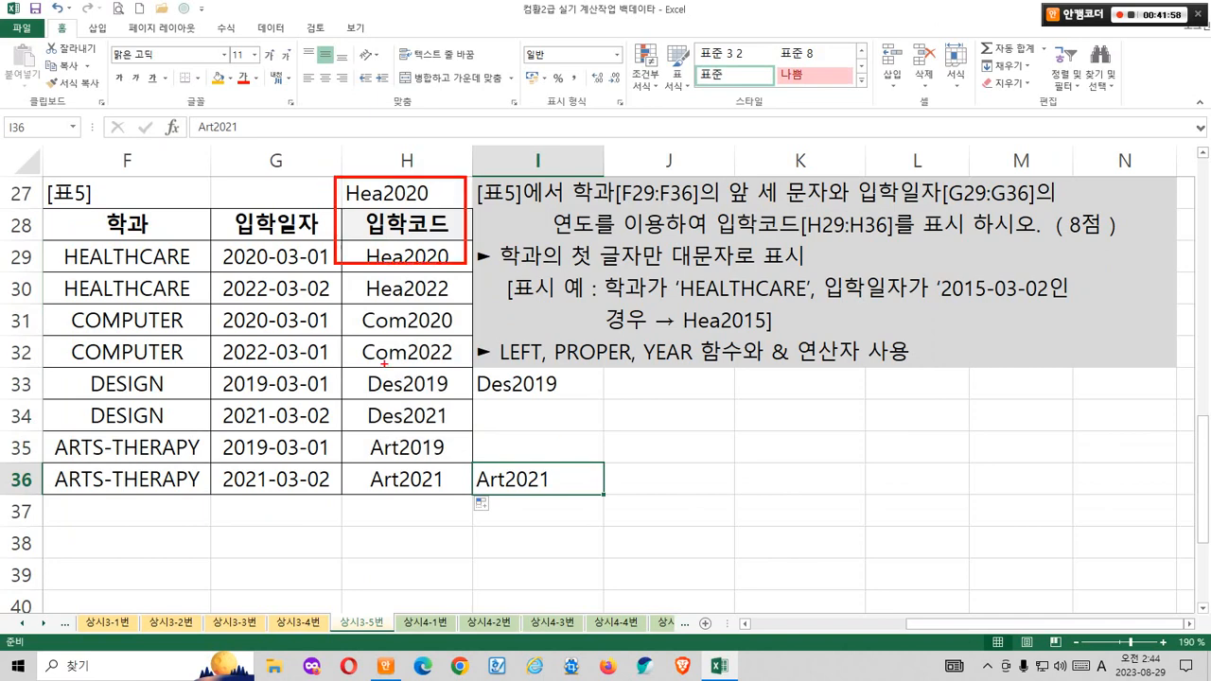
left_click_drag(351, 366, 571, 400)
left_click_drag(354, 460, 587, 501)
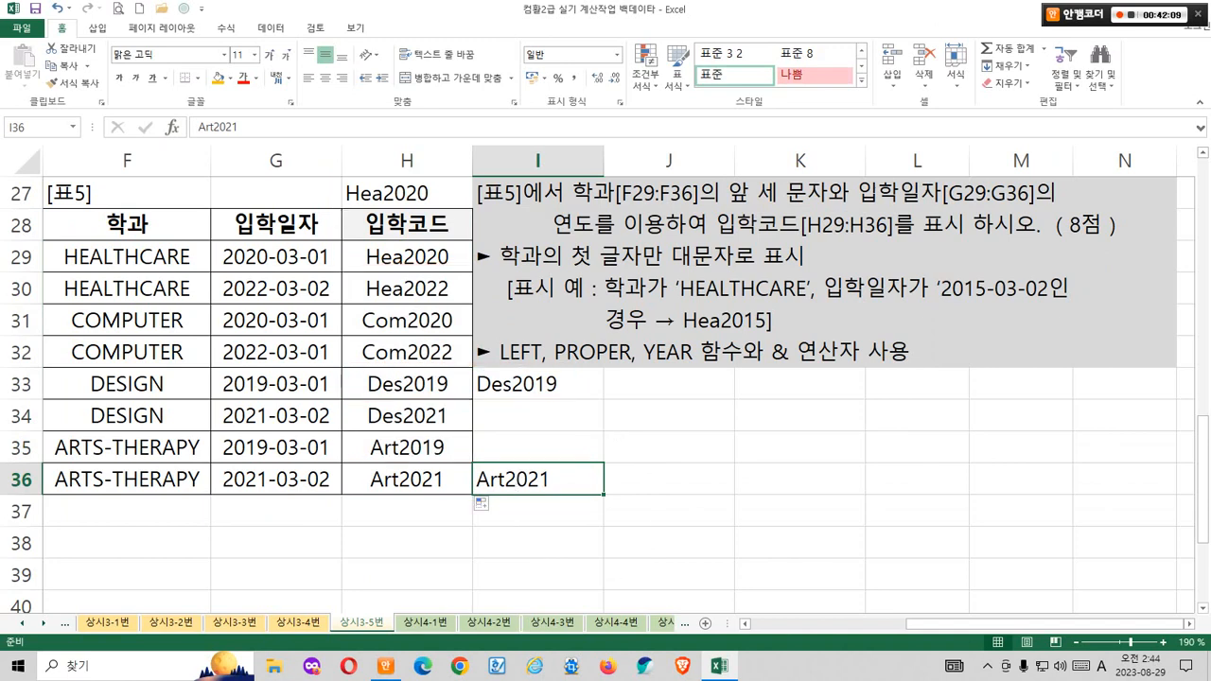
left_click(669, 479)
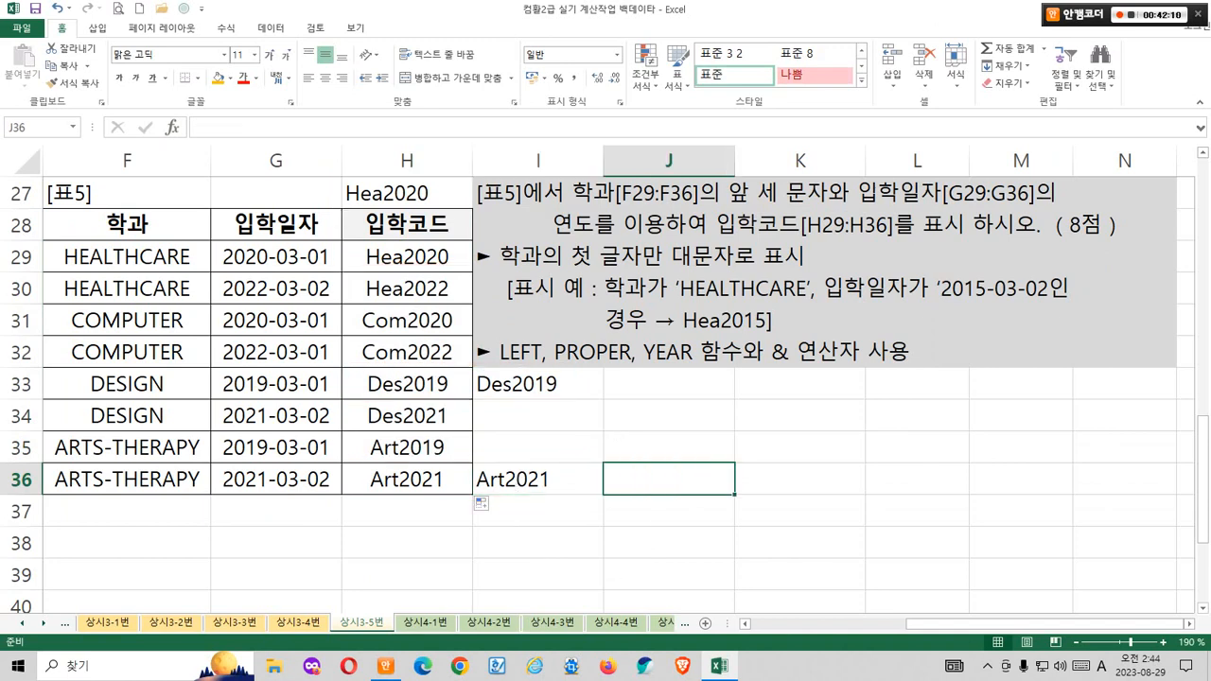
Step: Delete the sample answers from H27, I33 and I36
left_click(407, 193)
key("Delete")
left_click(537, 384)
key("Delete")
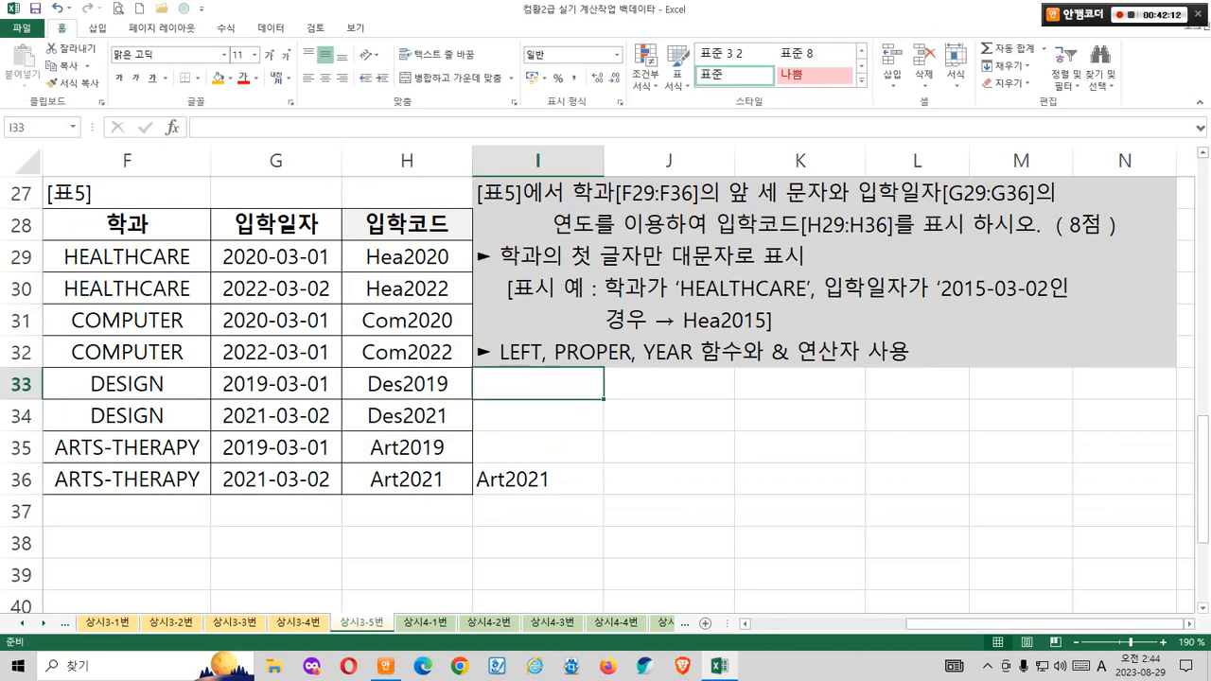
left_click(537, 479)
key("Delete")
left_click(537, 416)
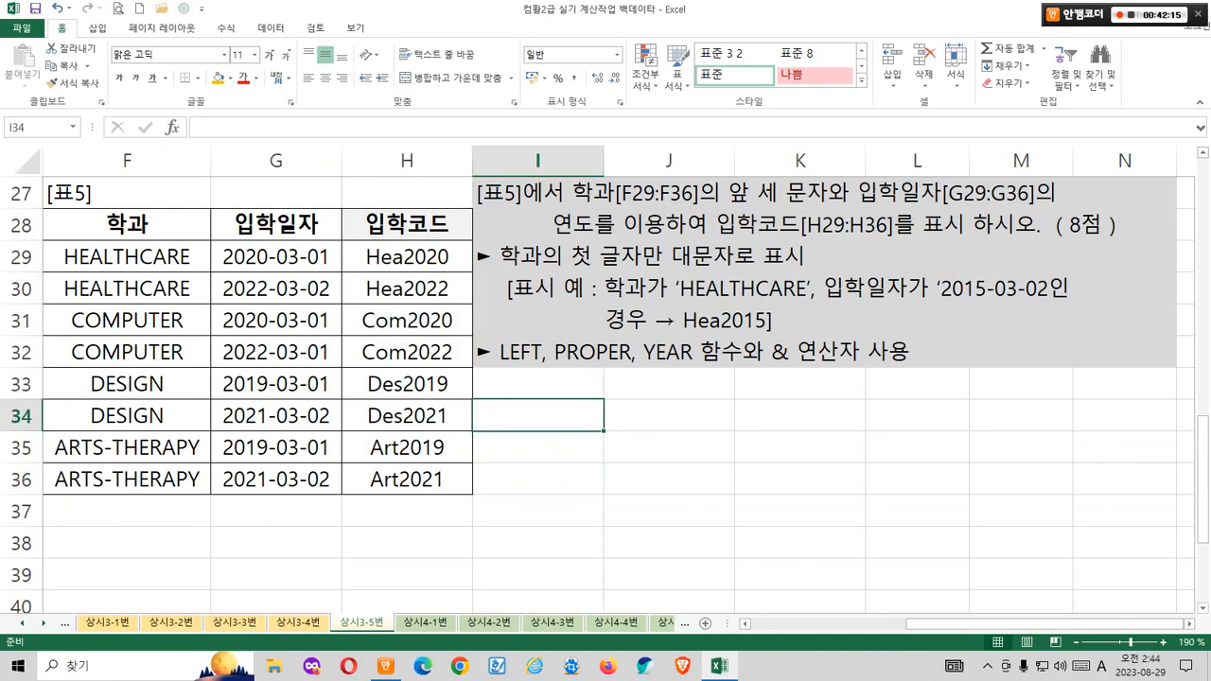